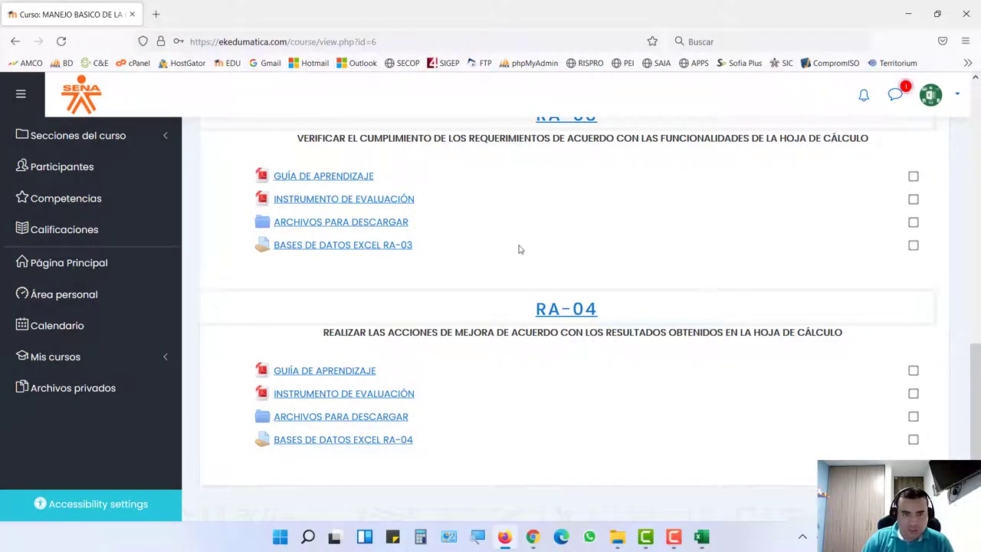
Open Filtro básico.xlsx from the RA-03 ARCHIVOS PARA DESCARGAR folder in Excel
left_click(392, 223)
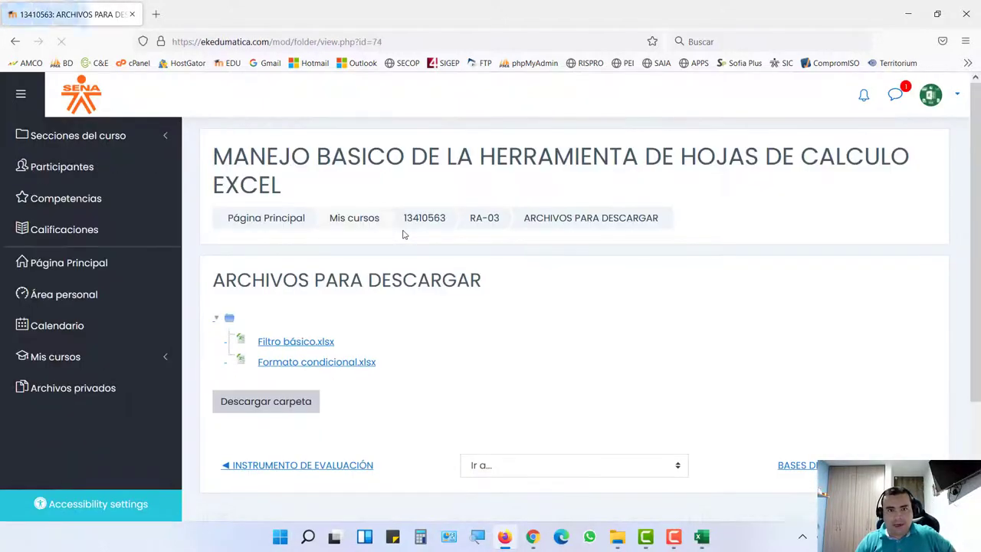
left_click(299, 343)
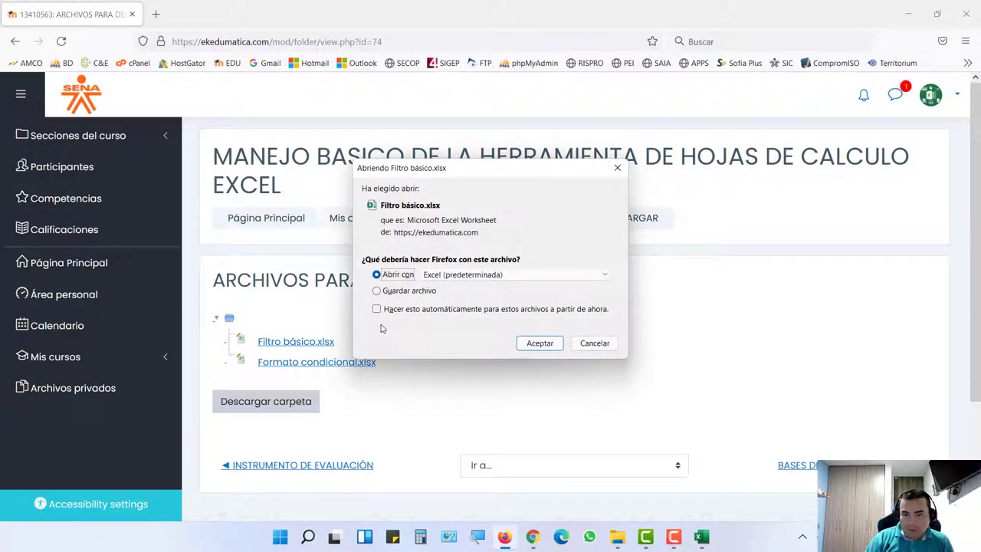
left_click(541, 344)
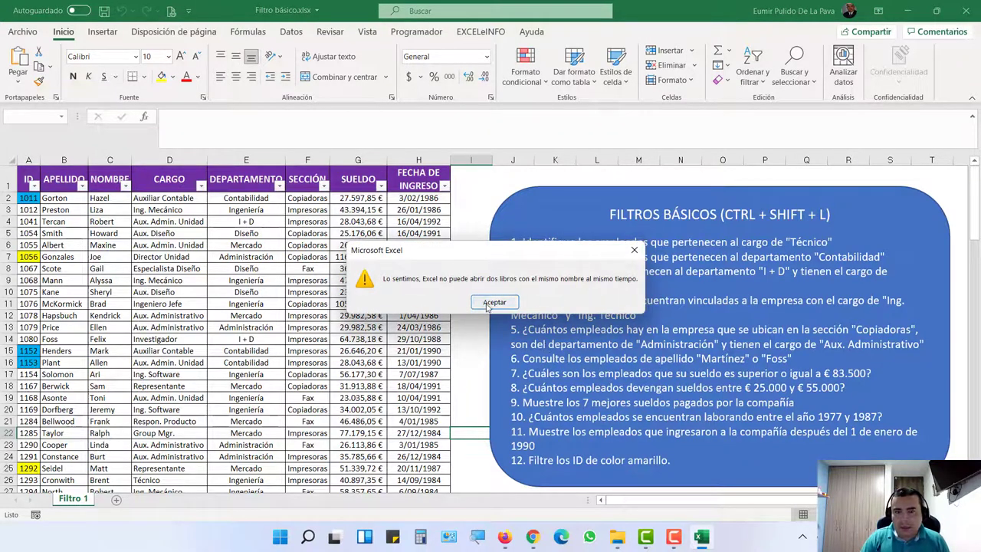
Acknowledge Excel's warning about two open workbooks sharing the same name
left_click(494, 302)
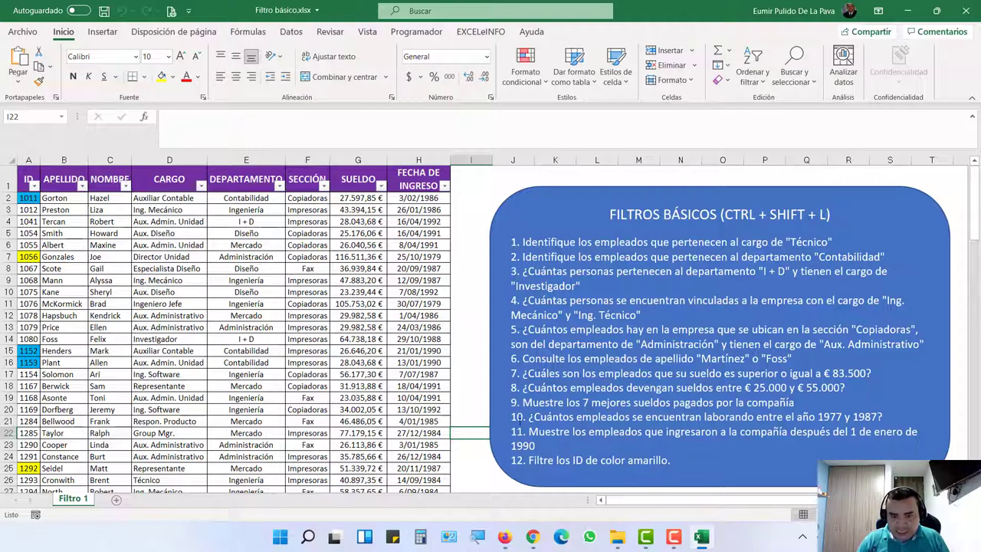
Highlight exercise 10, select the FECHA DE INGRESO column and magnify the screen to 200%
left_click_drag(512, 415, 884, 415)
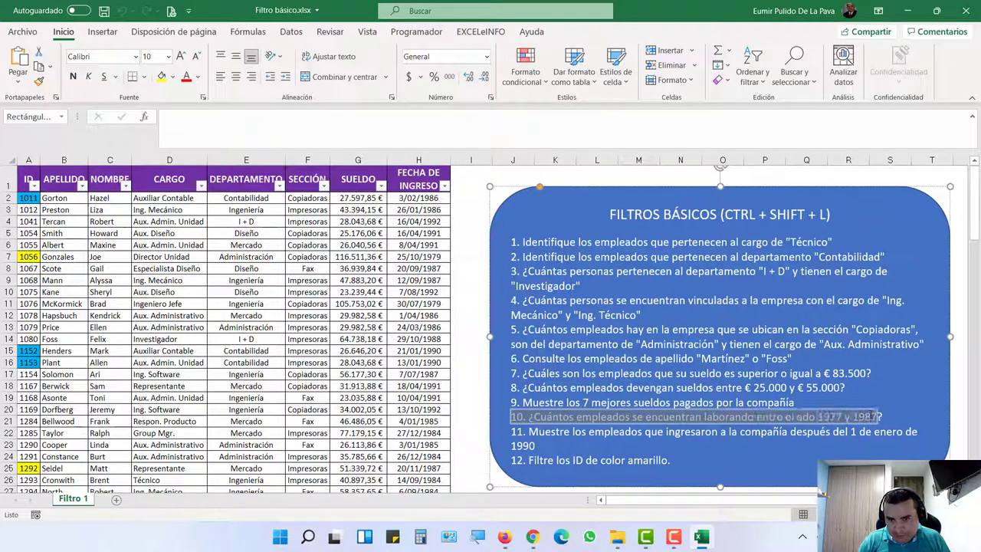
scroll(633, 409, "down", 2)
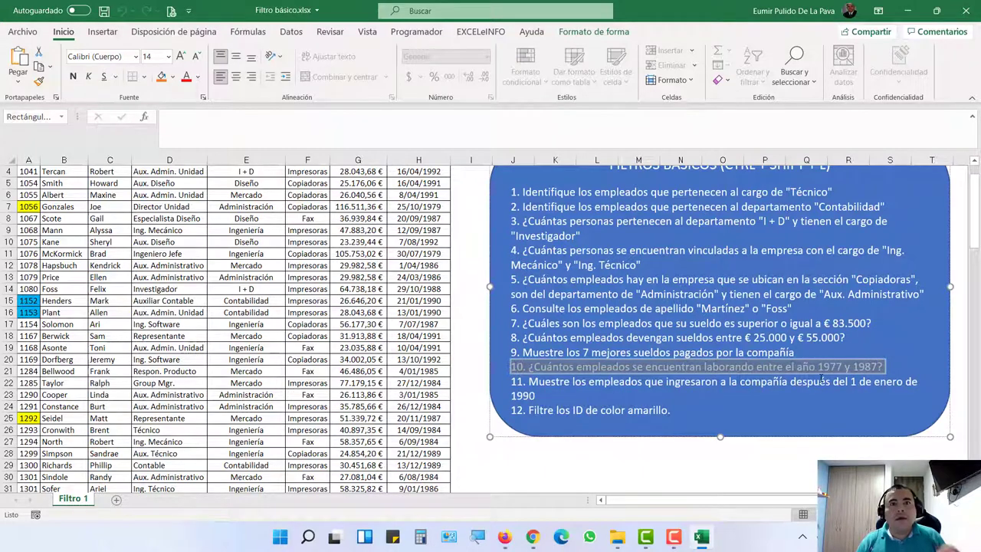
scroll(514, 387, "up", 1)
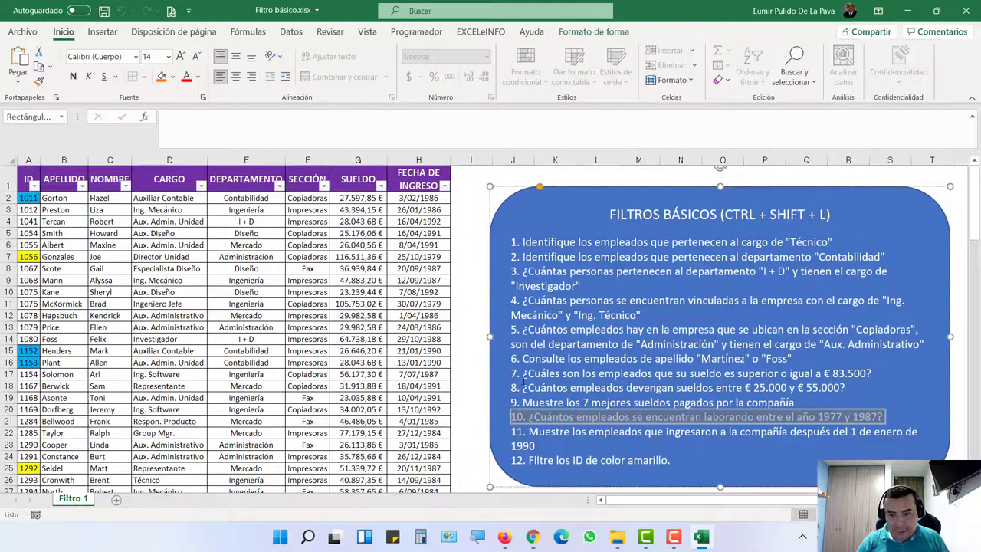
left_click(419, 159)
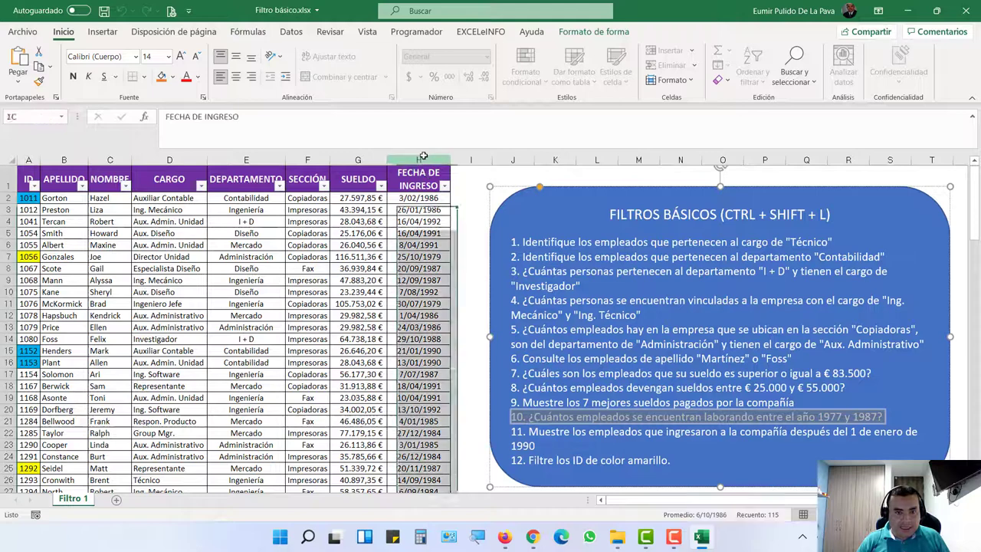
left_click(476, 537)
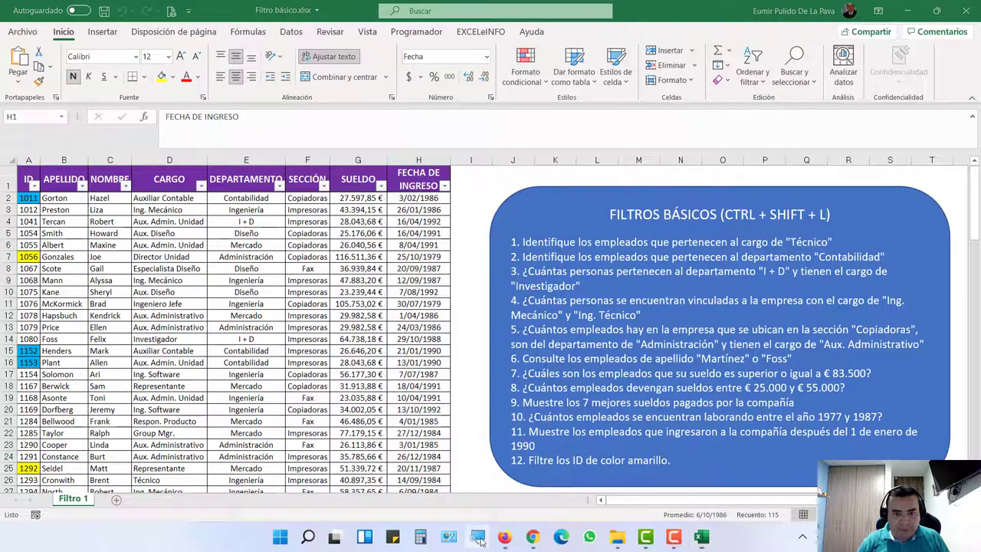
left_click(443, 496)
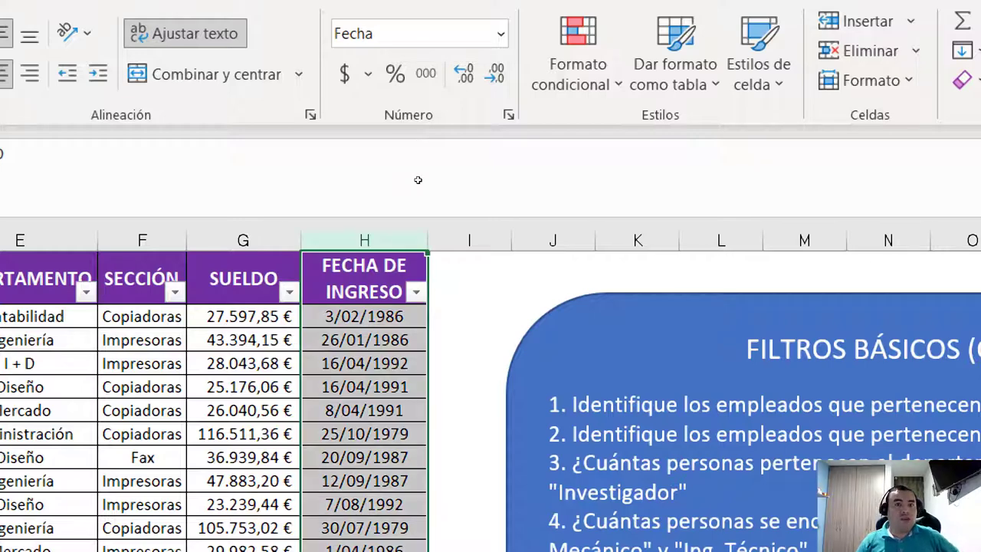
Filter FECHA DE INGRESO to dates between 01/01/1977 and 31/12/1987
key("alt+Down")
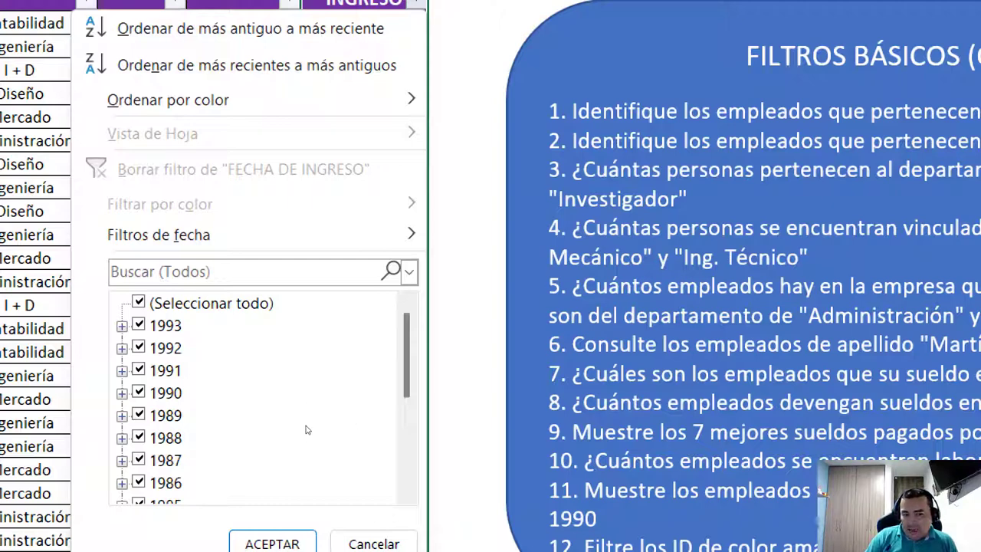
scroll(441, 378, "down", 2)
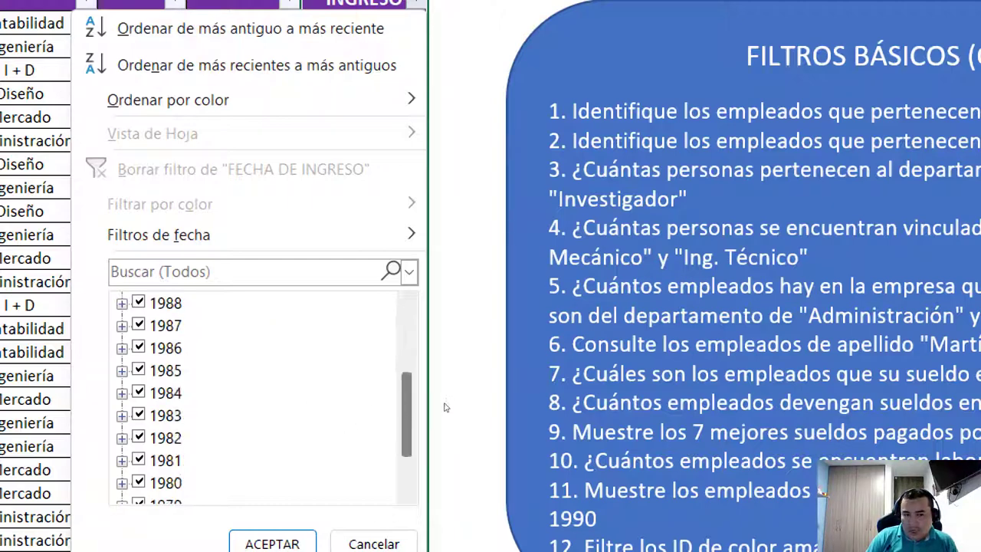
scroll(444, 404, "down", 1)
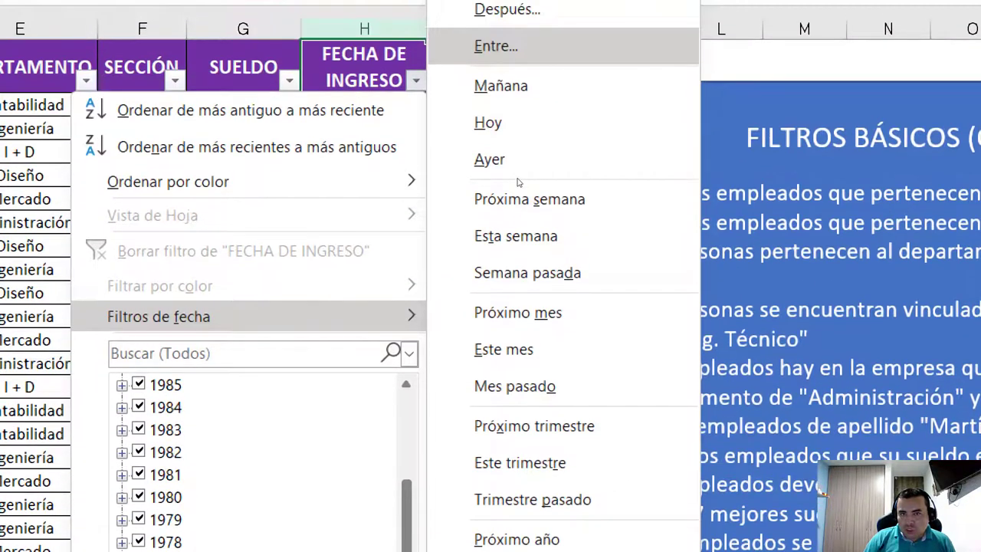
left_click(516, 176)
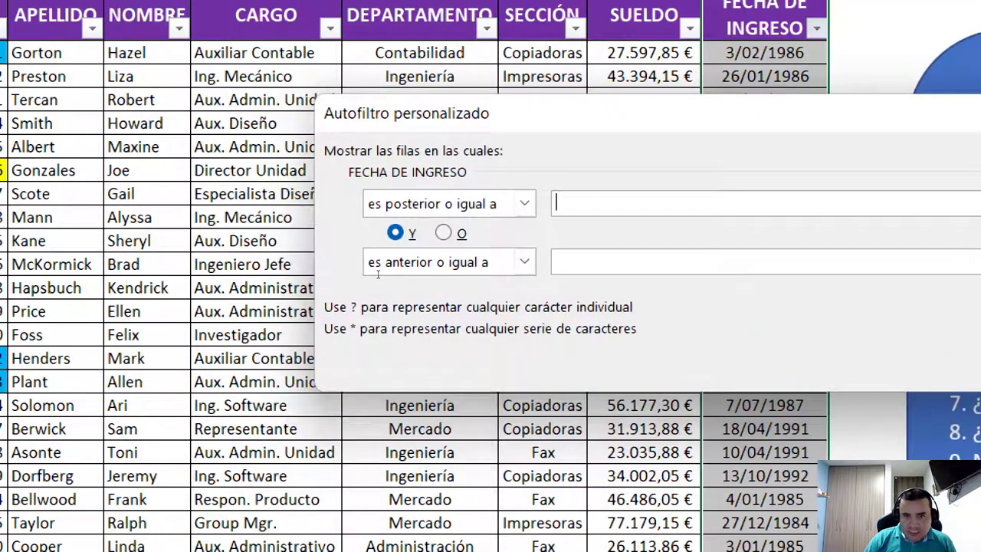
type("01/")
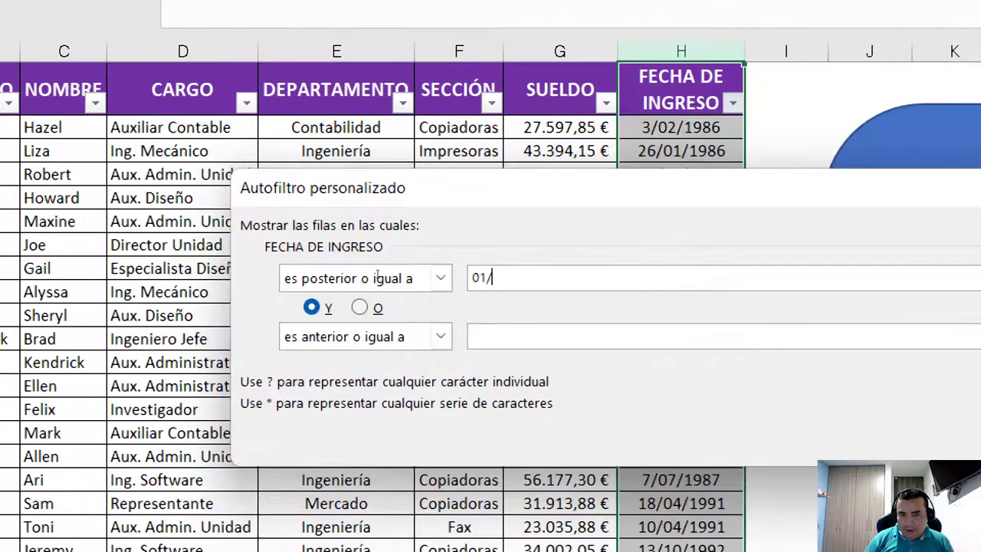
type("01/1977")
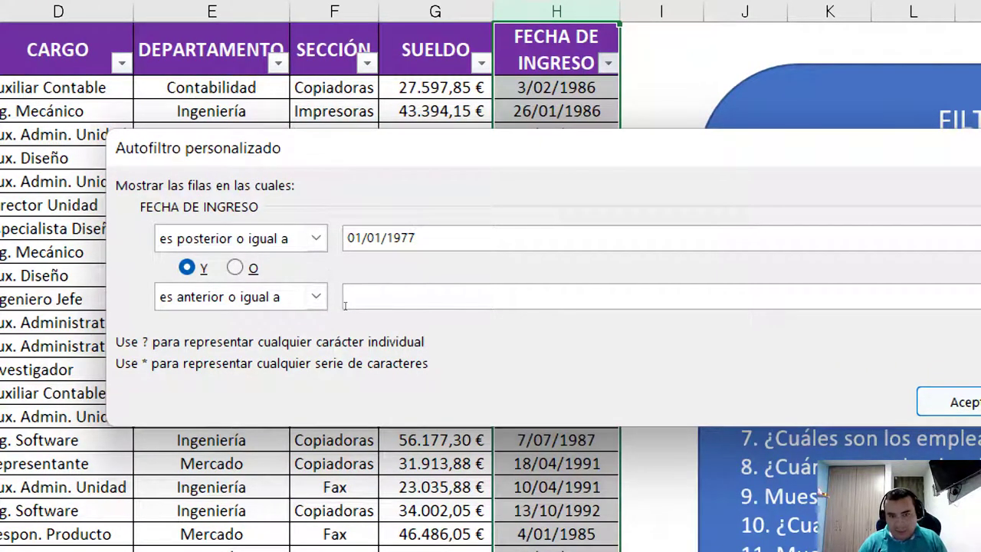
left_click(345, 297)
type("31")
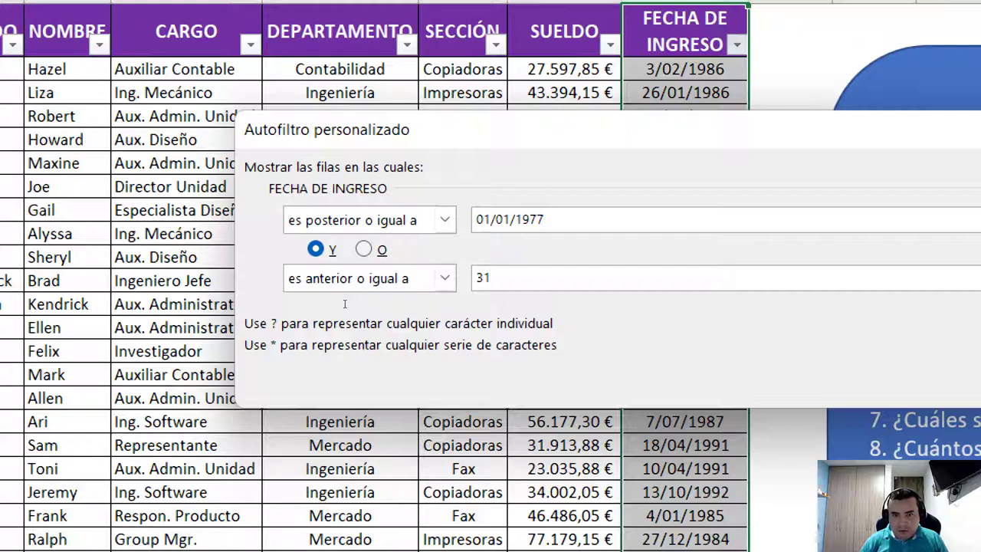
type("/12/")
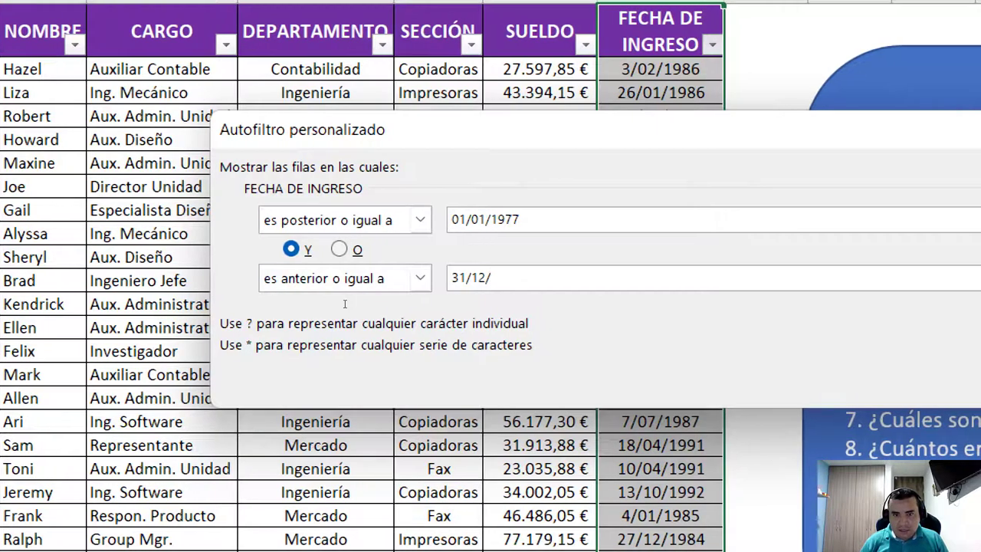
type("1987")
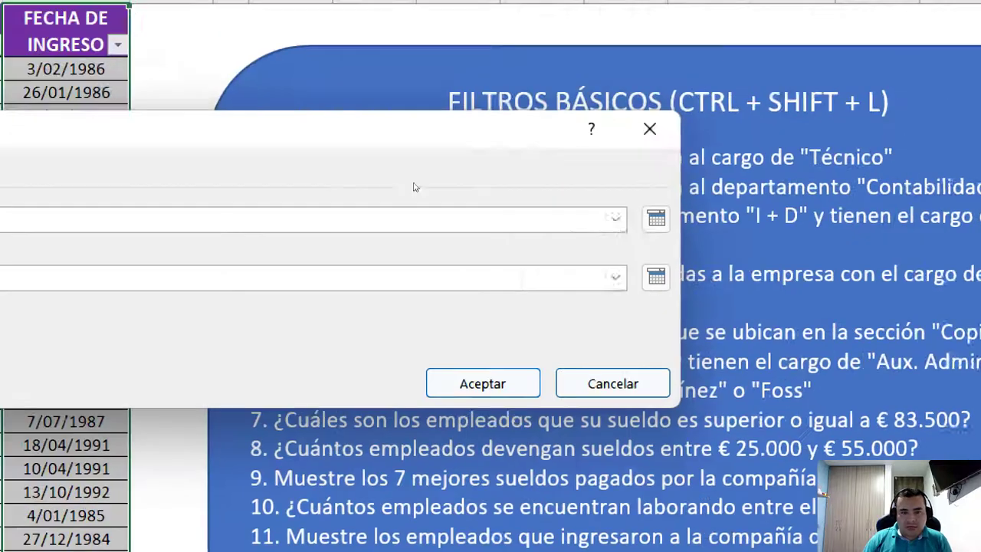
key("Tab")
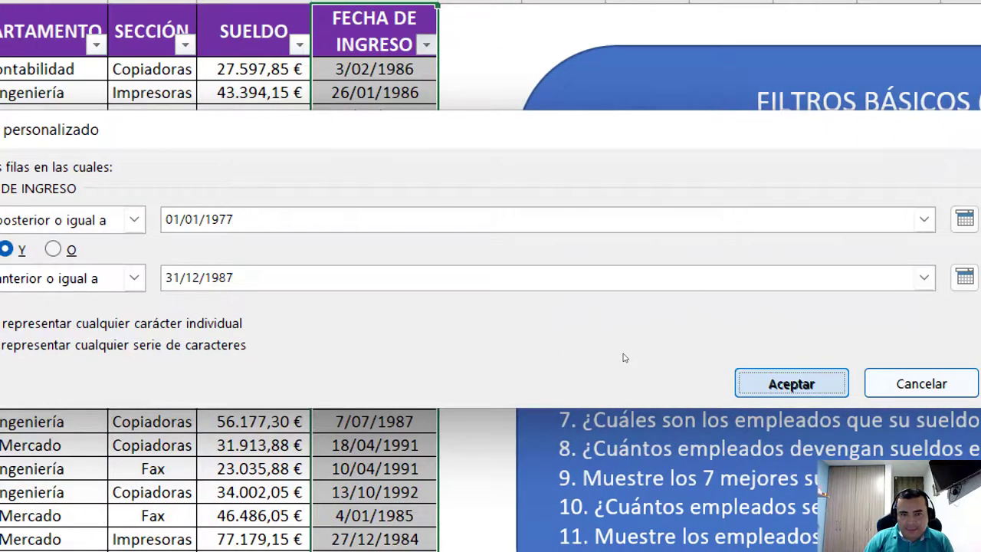
key("Return")
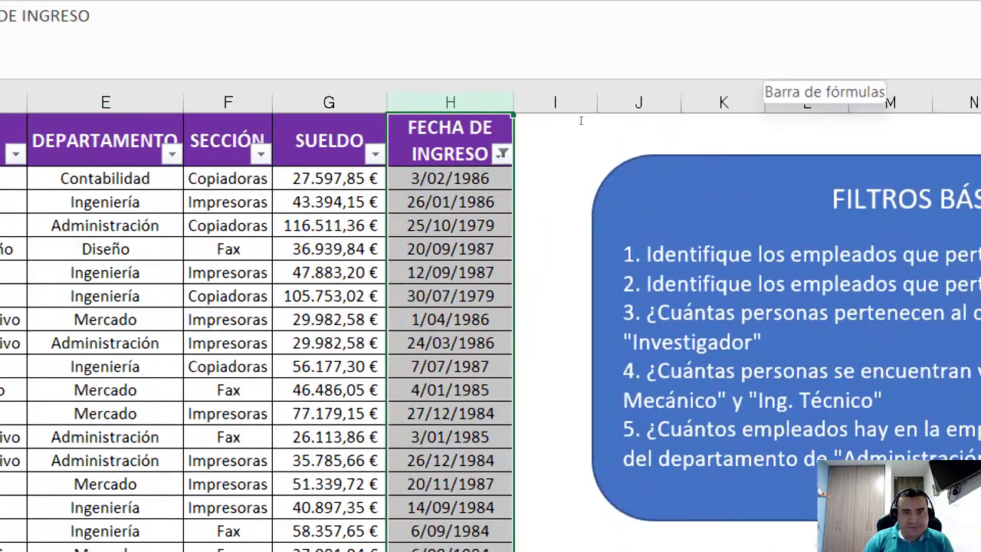
left_click(502, 154)
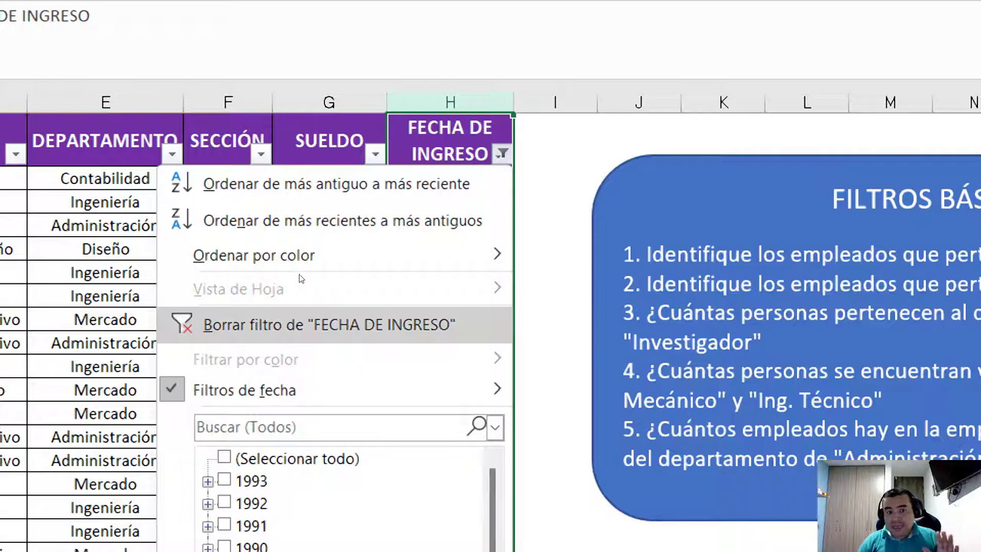
left_click(306, 322)
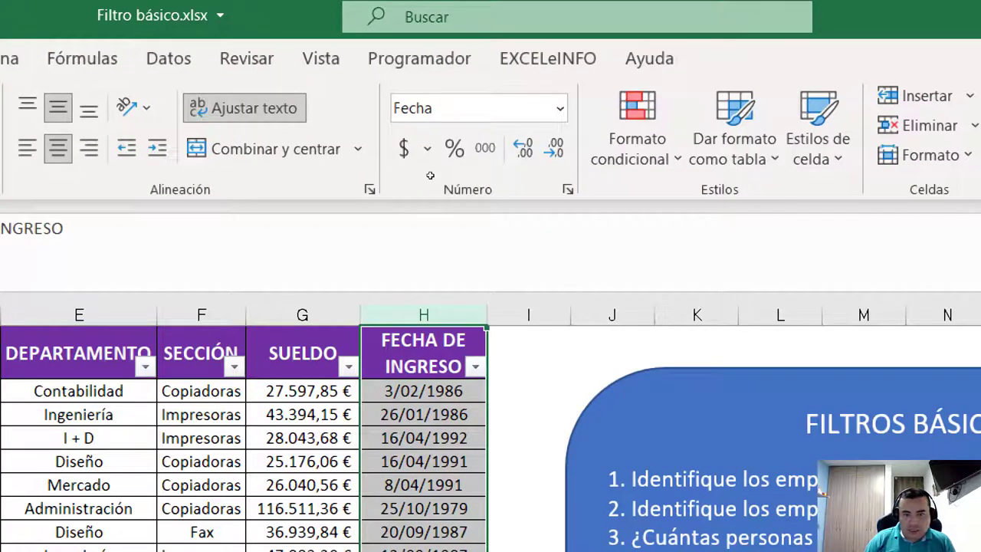
left_click(475, 367)
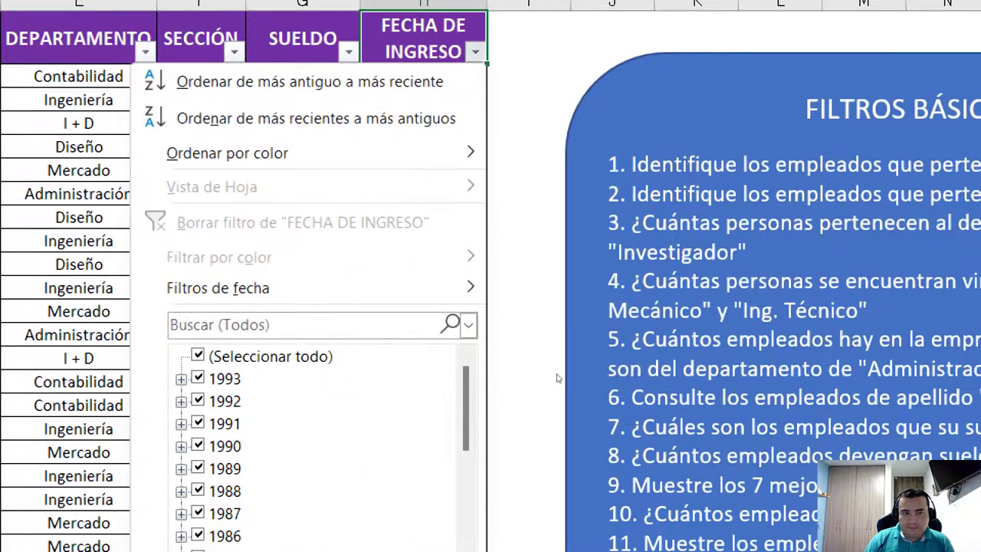
mouse_move(412, 292)
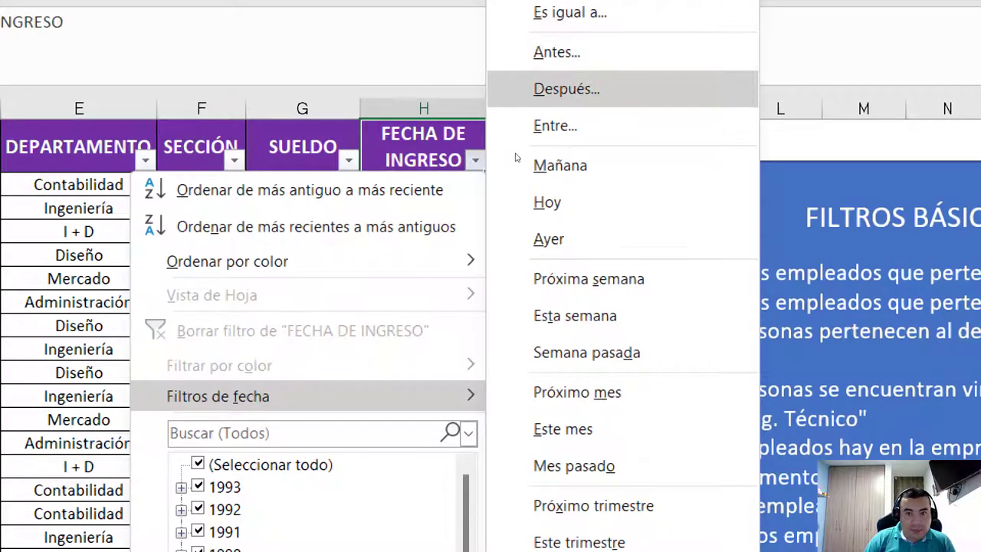
left_click(567, 89)
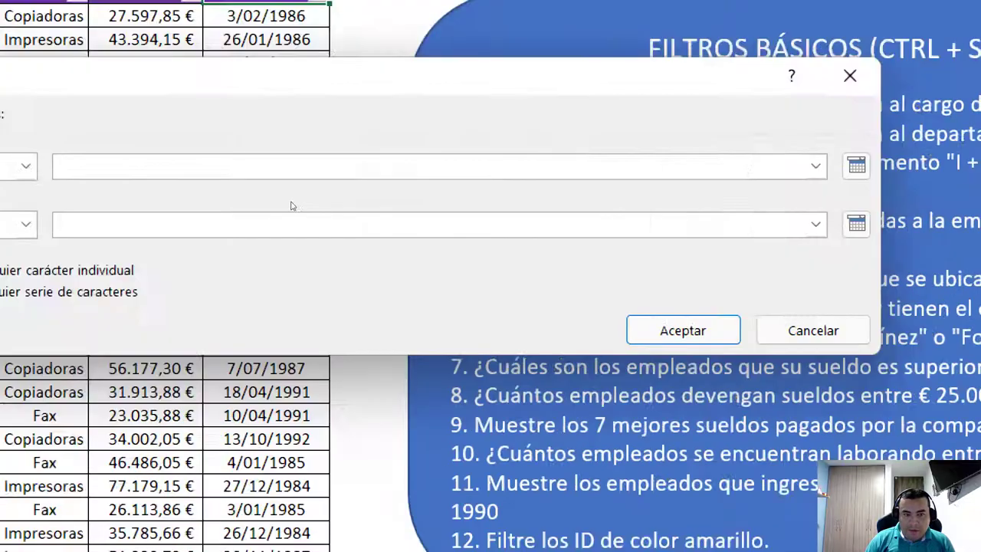
type("01-")
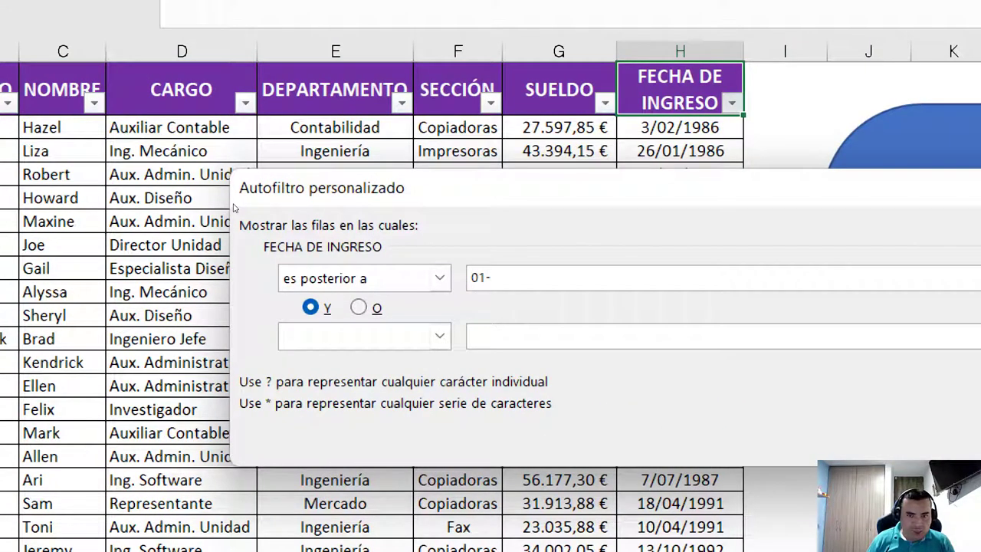
type("01-199")
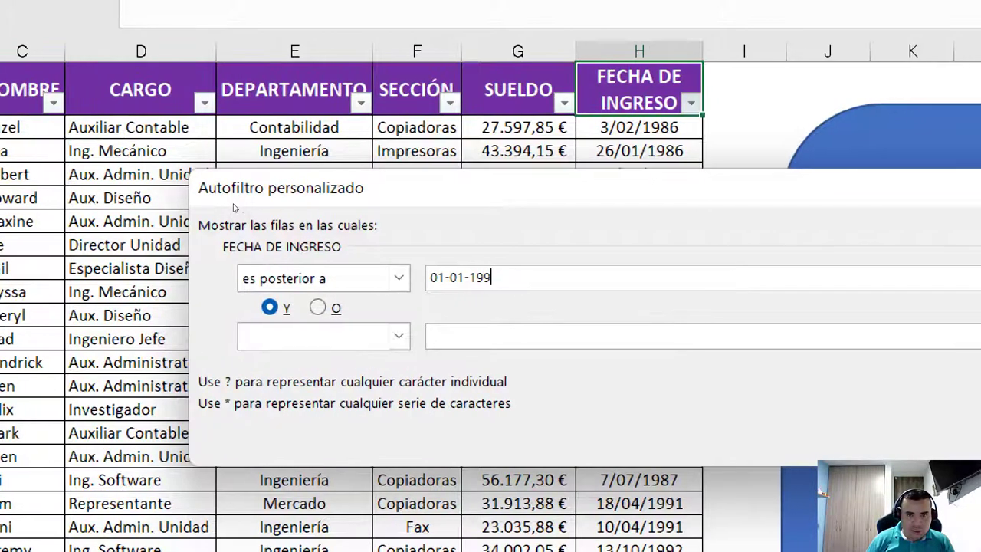
type("0")
key("Return")
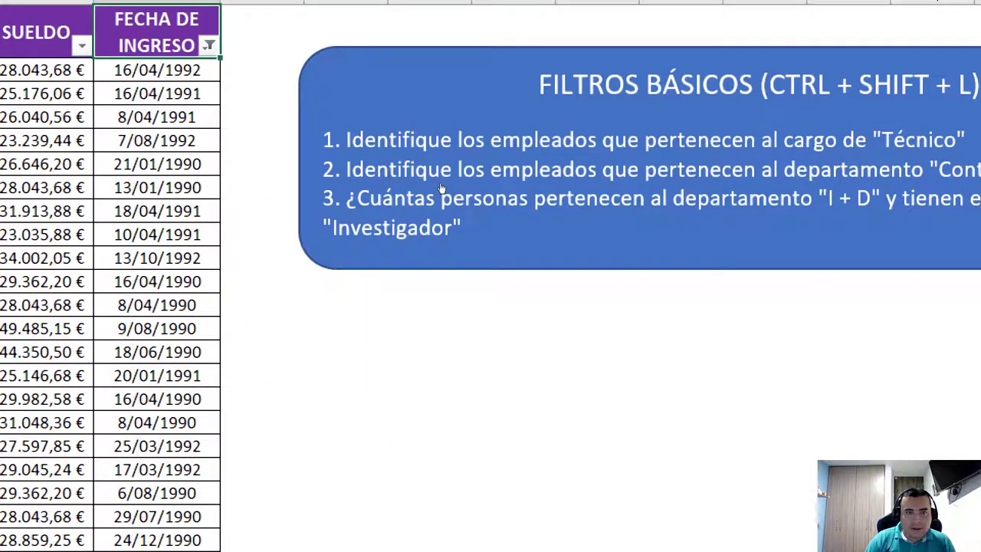
left_click(209, 45)
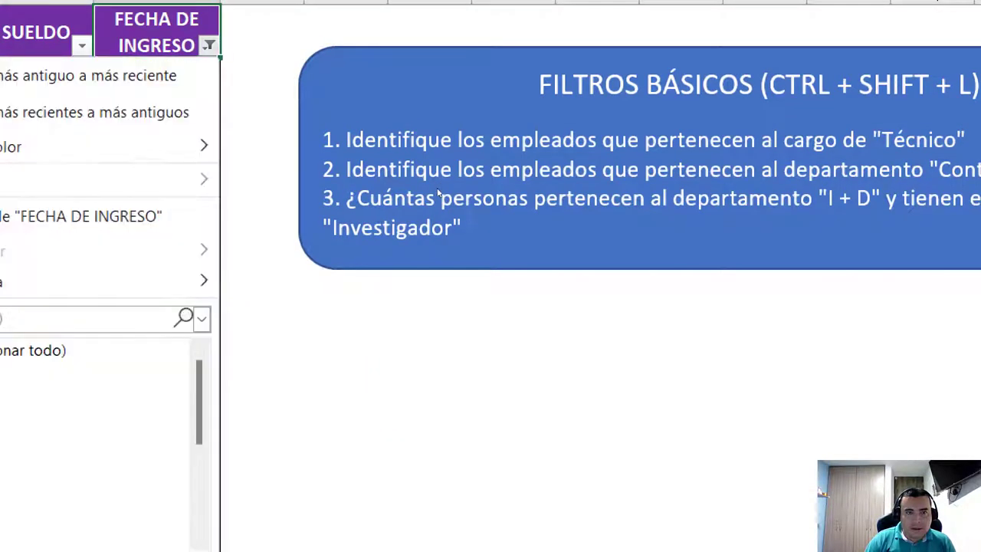
key("Escape")
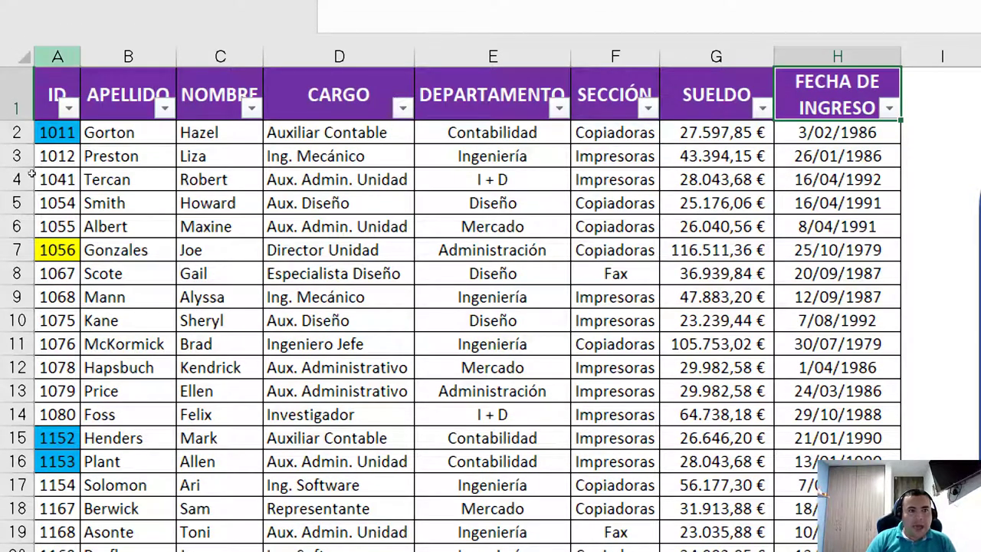
left_click(68, 107)
mouse_move(42, 299)
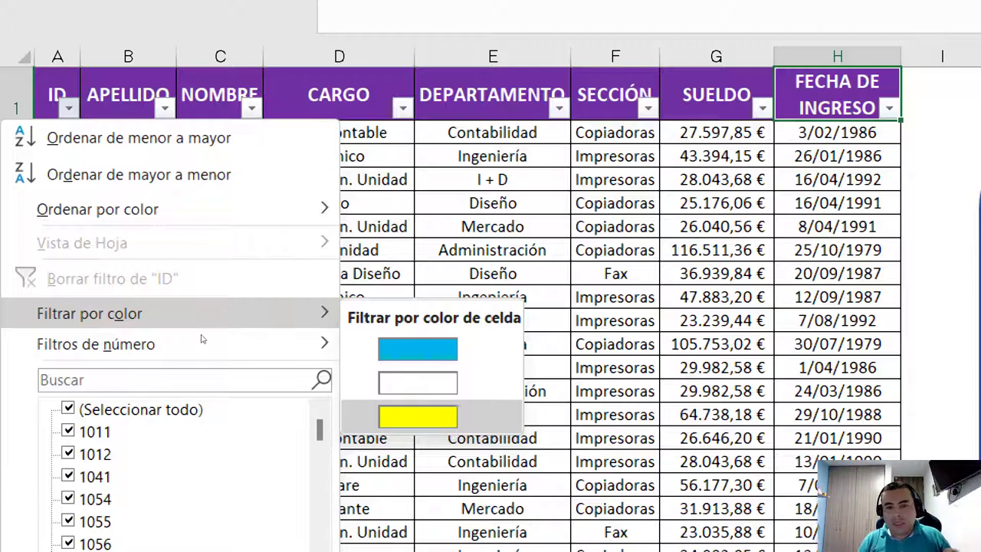
key("Escape")
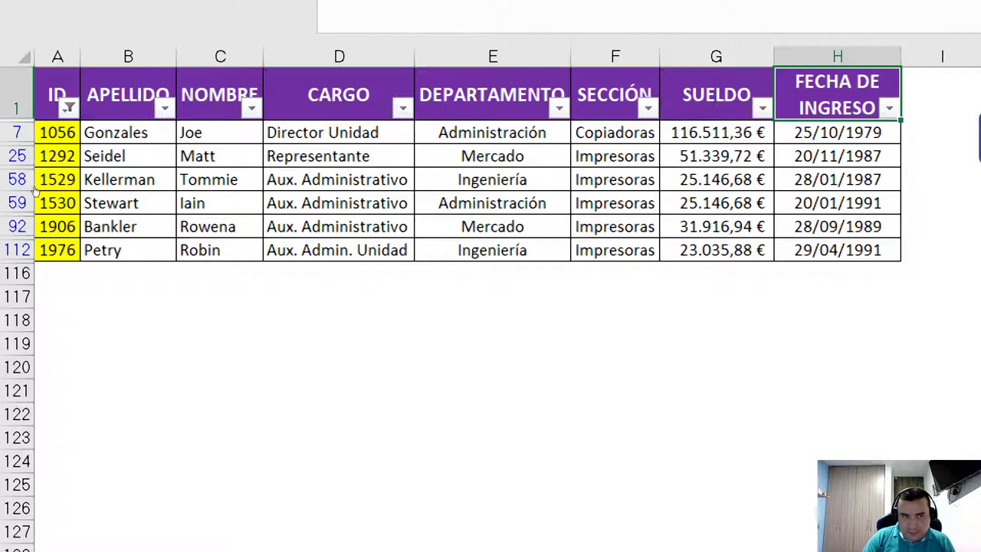
left_click(43, 281)
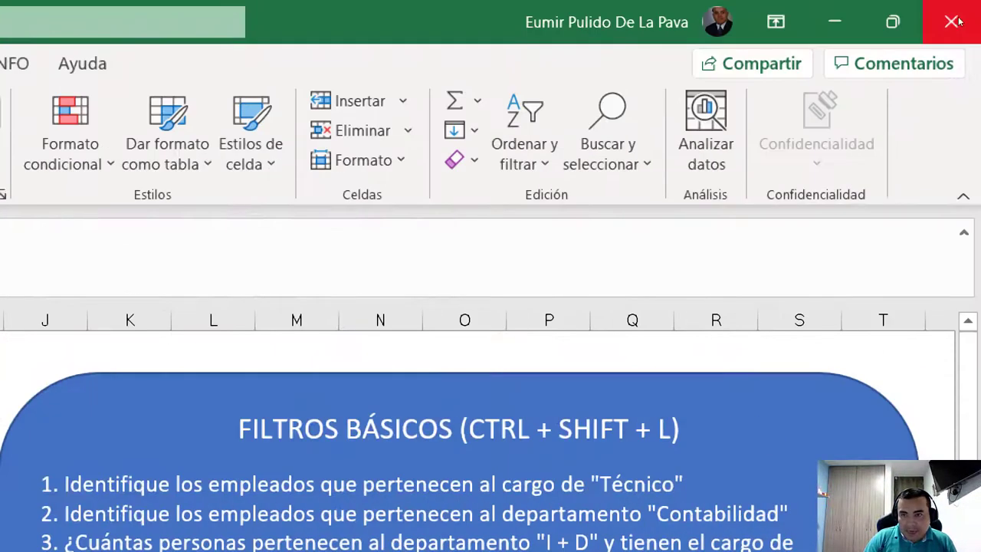
Close the workbook without saving and return to the course page, scrolling toward RA-04
left_click(957, 21)
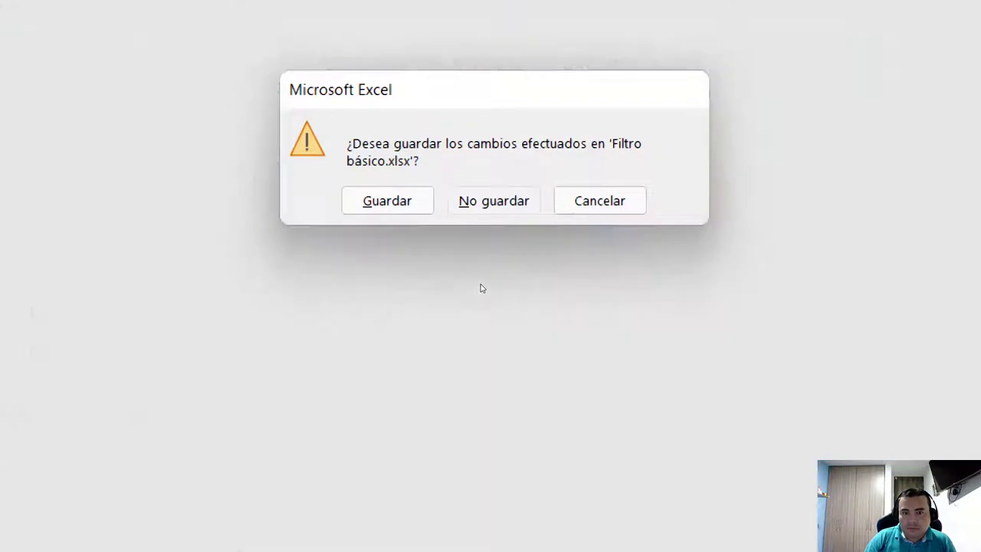
left_click(493, 201)
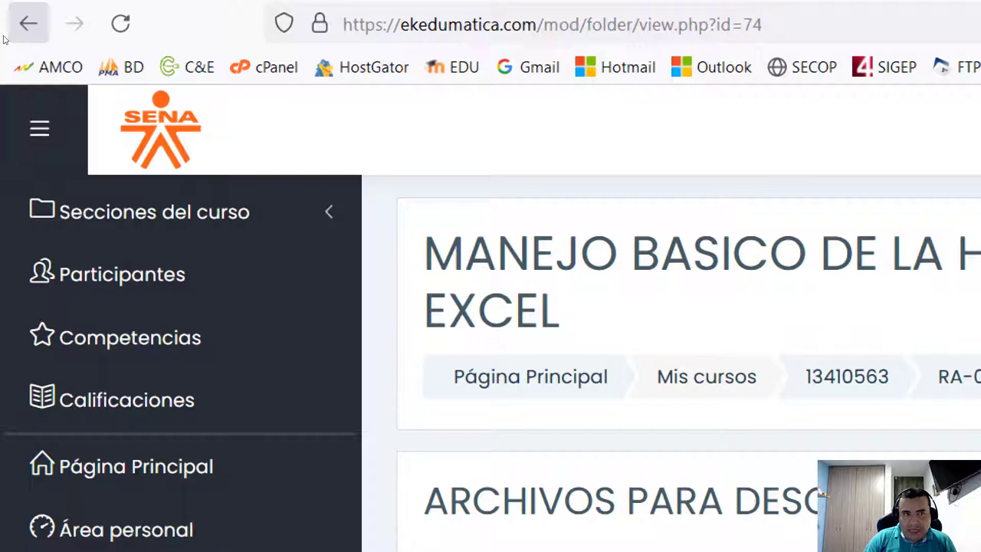
left_click(28, 24)
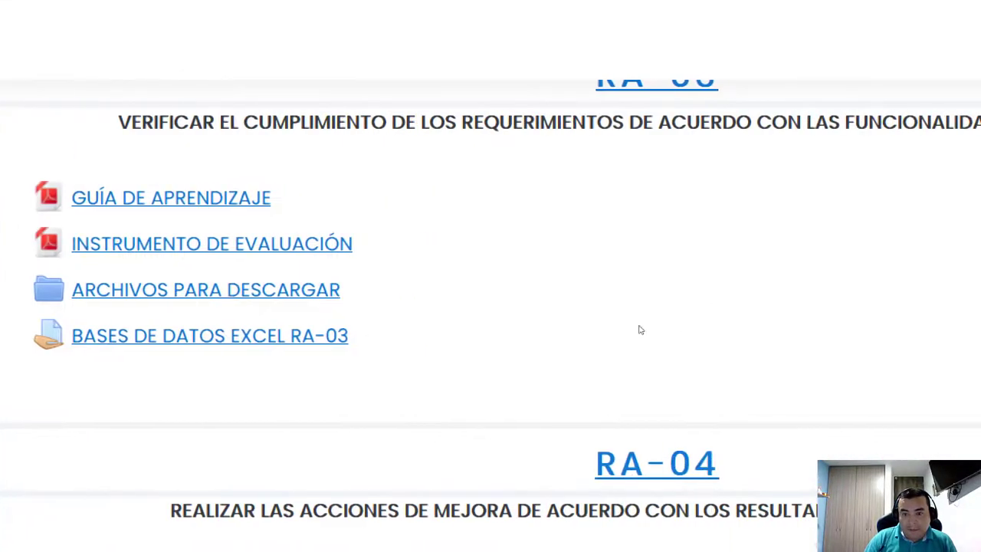
scroll(568, 329, "down", 5)
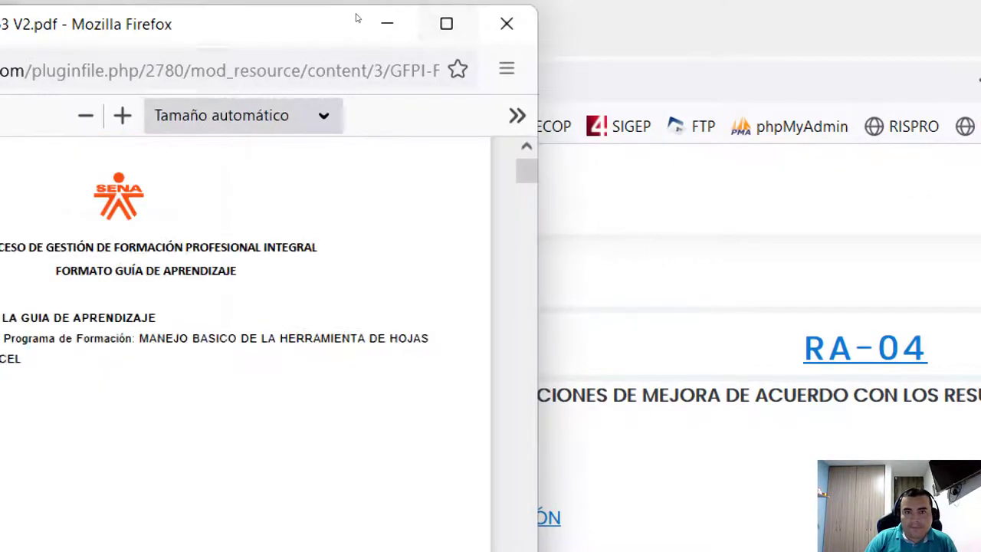
Maximize the PDF guide and highlight section 3's list from Imágenes to Captura de pantalla
double_click(355, 17)
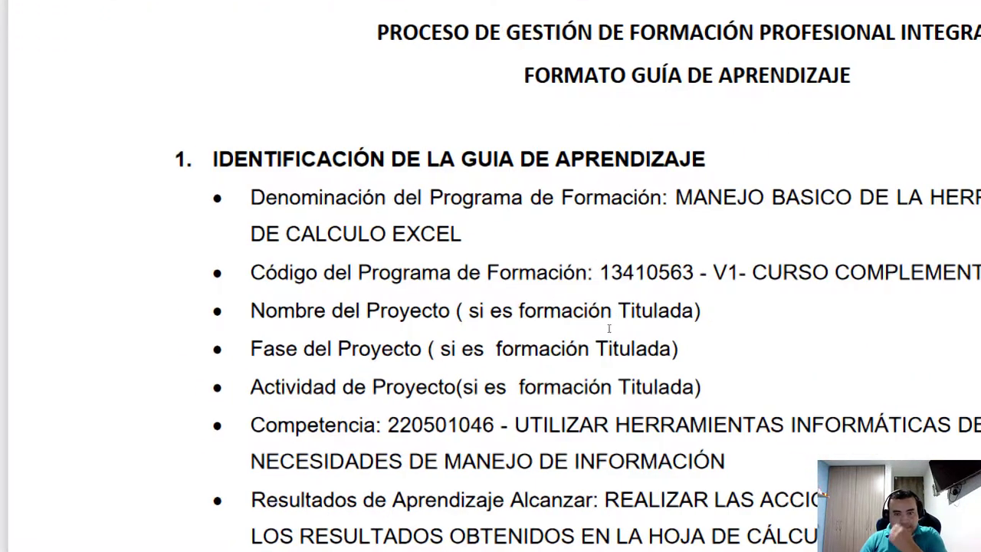
scroll(609, 328, "down", 5)
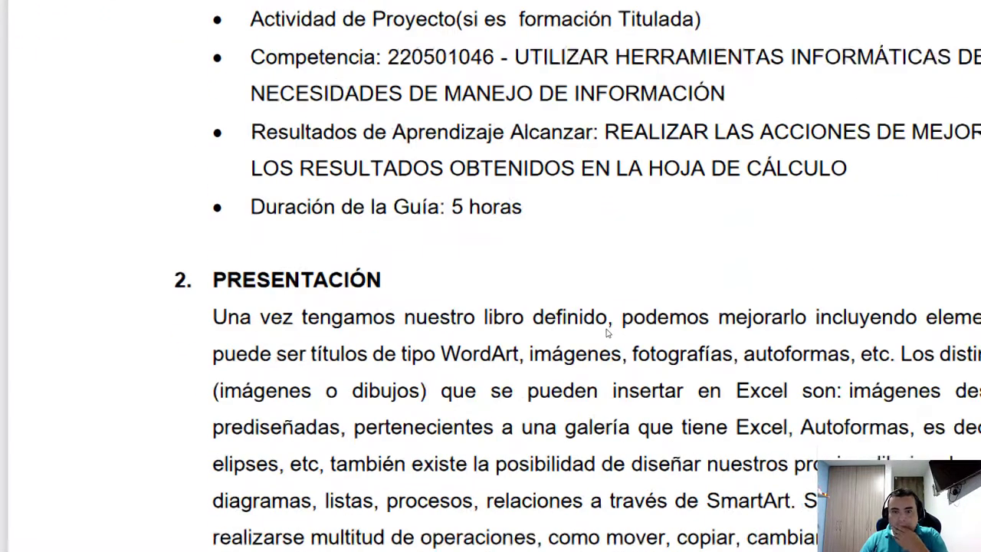
scroll(609, 327, "down", 5)
scroll(609, 326, "down", 2)
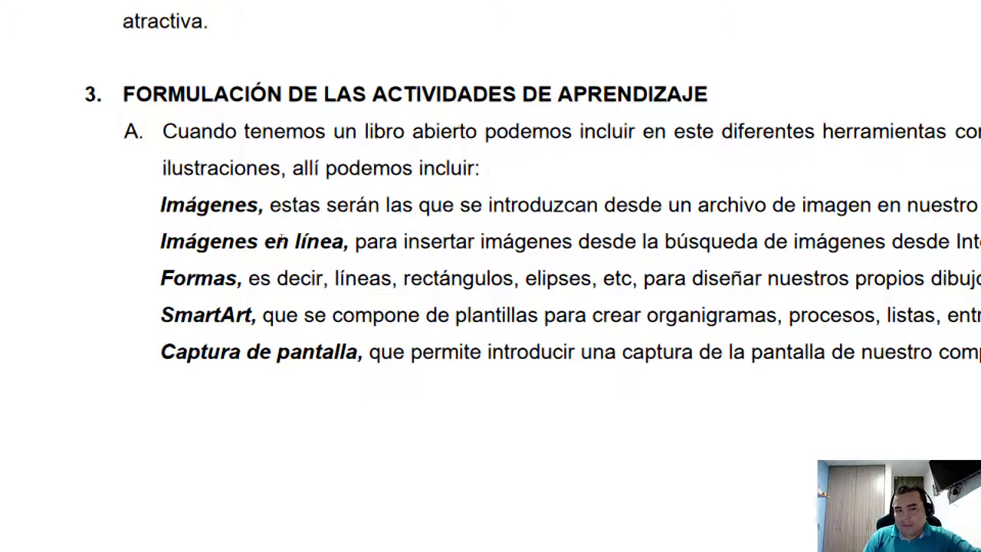
left_click_drag(159, 205, 381, 352)
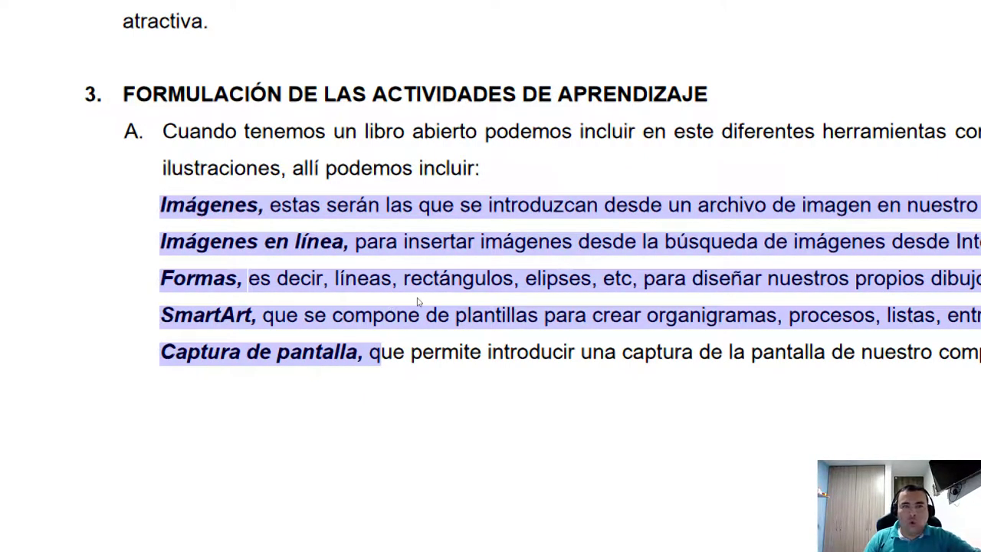
Scroll through the guide's Excel exercises on images, shapes and SmartArt
scroll(491, 380, "down", 2)
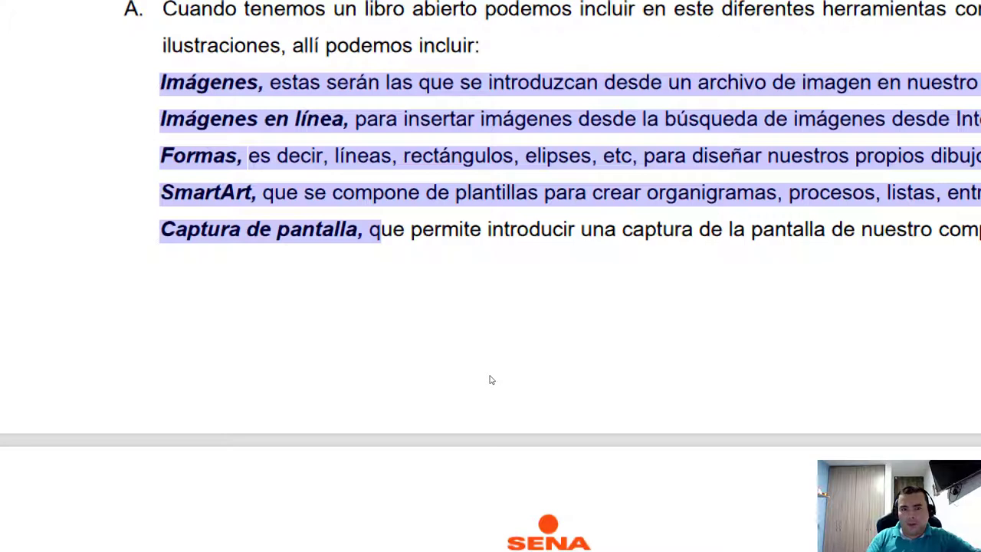
scroll(526, 365, "down", 10)
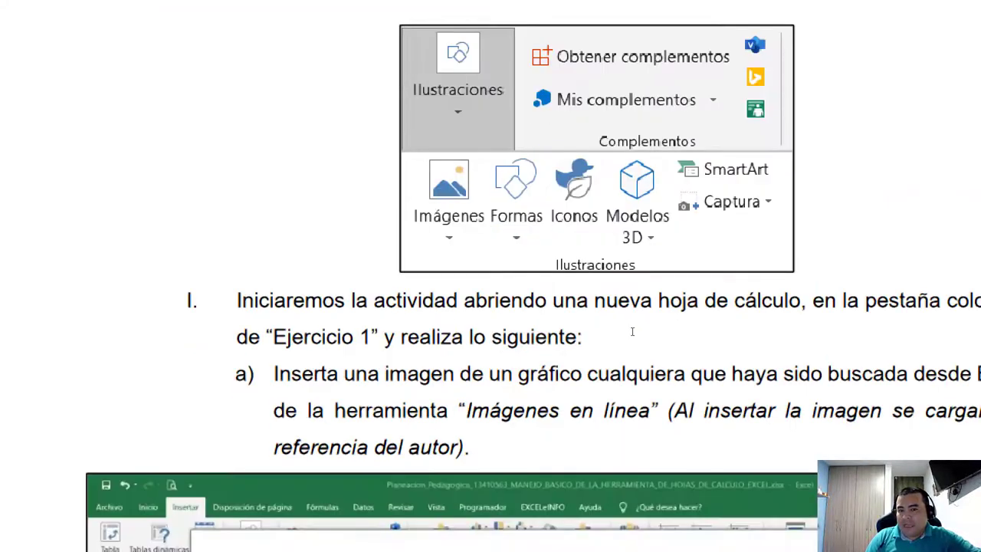
scroll(558, 182, "right", 1)
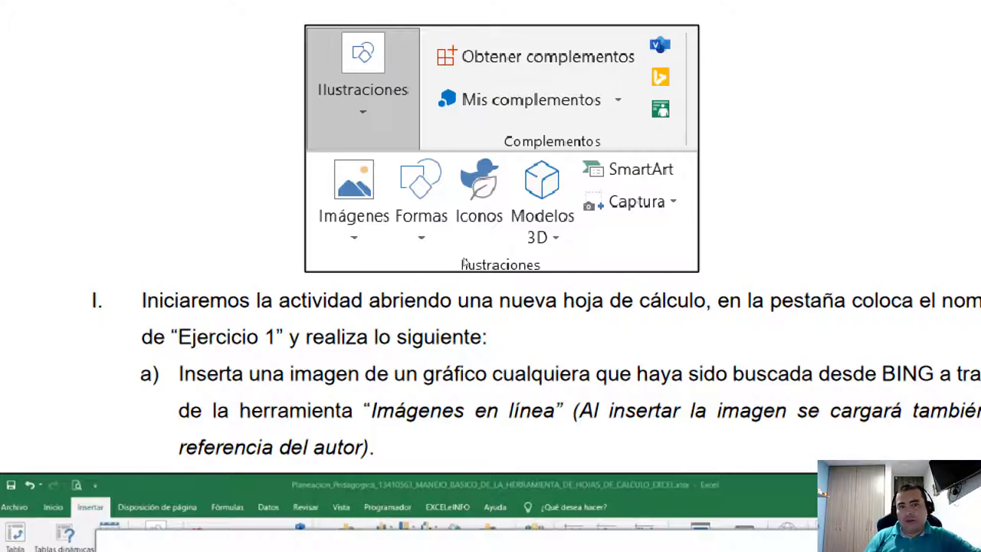
scroll(436, 274, "down", 2)
scroll(436, 274, "down", 5)
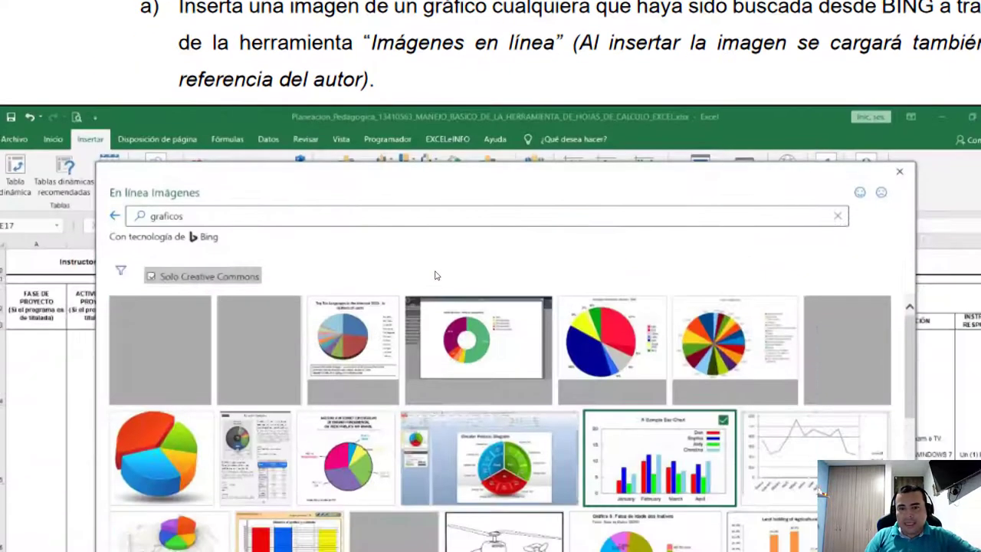
scroll(413, 303, "down", 5)
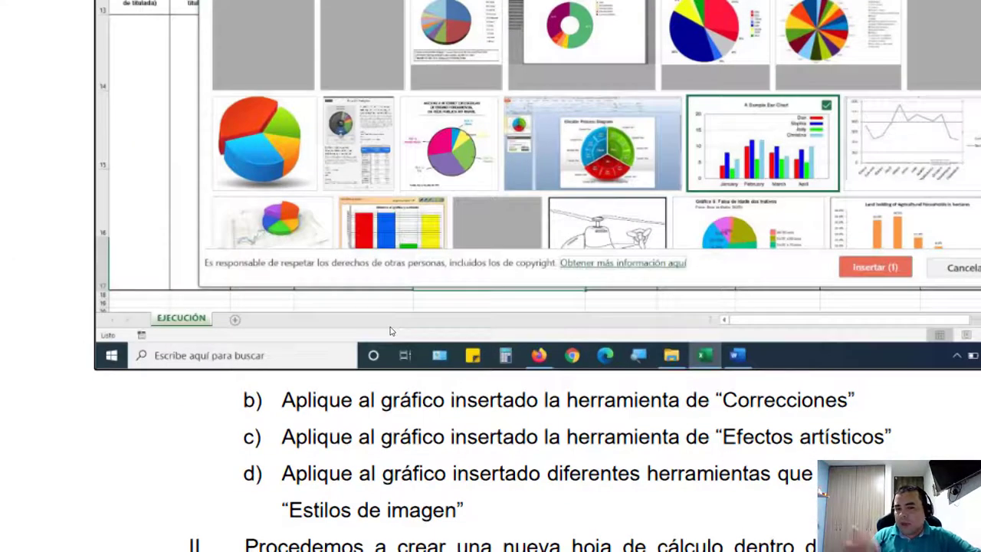
scroll(382, 334, "up", 1)
scroll(521, 178, "up", 4)
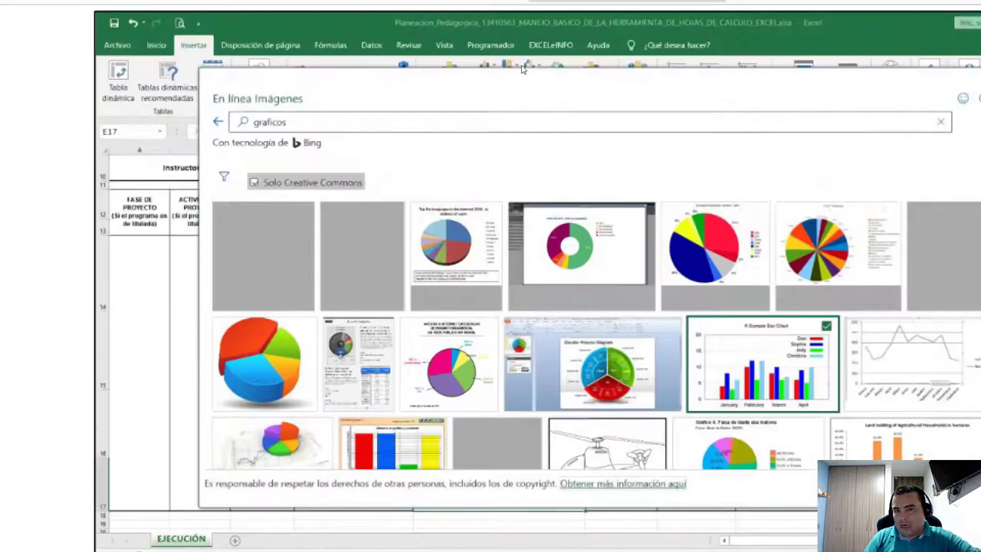
scroll(483, 69, "up", 1)
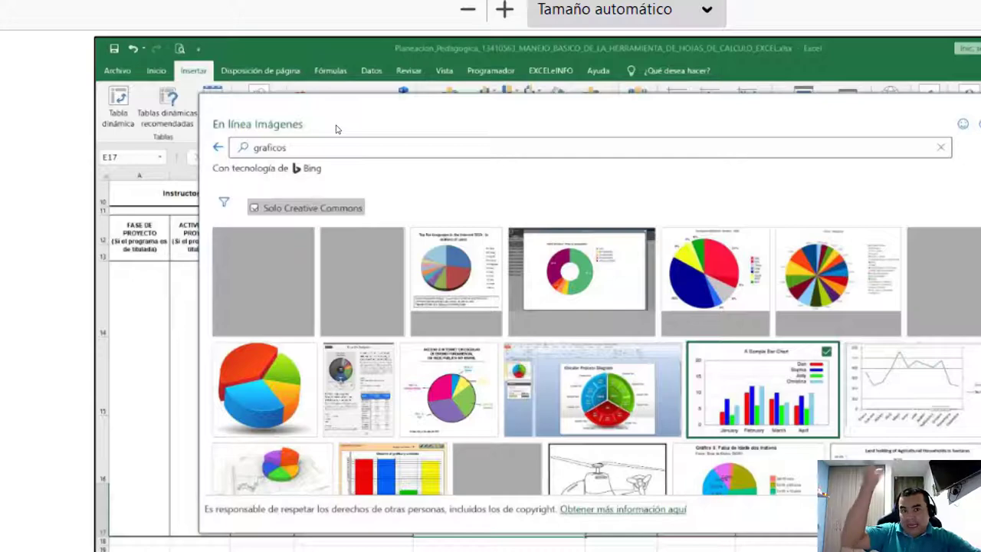
scroll(460, 245, "down", 5)
scroll(506, 230, "down", 5)
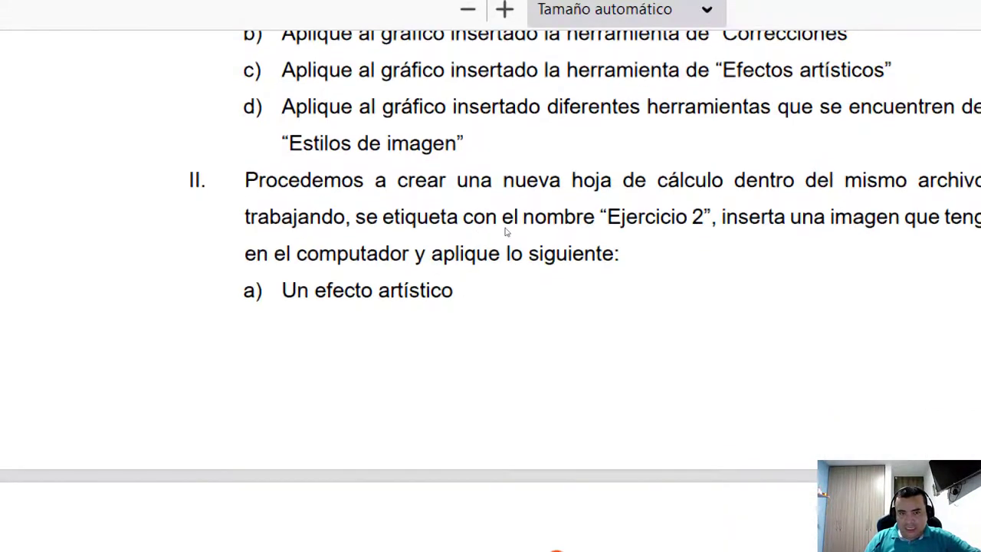
scroll(510, 223, "down", 5)
scroll(511, 223, "down", 2)
scroll(512, 223, "down", 5)
scroll(529, 245, "down", 3)
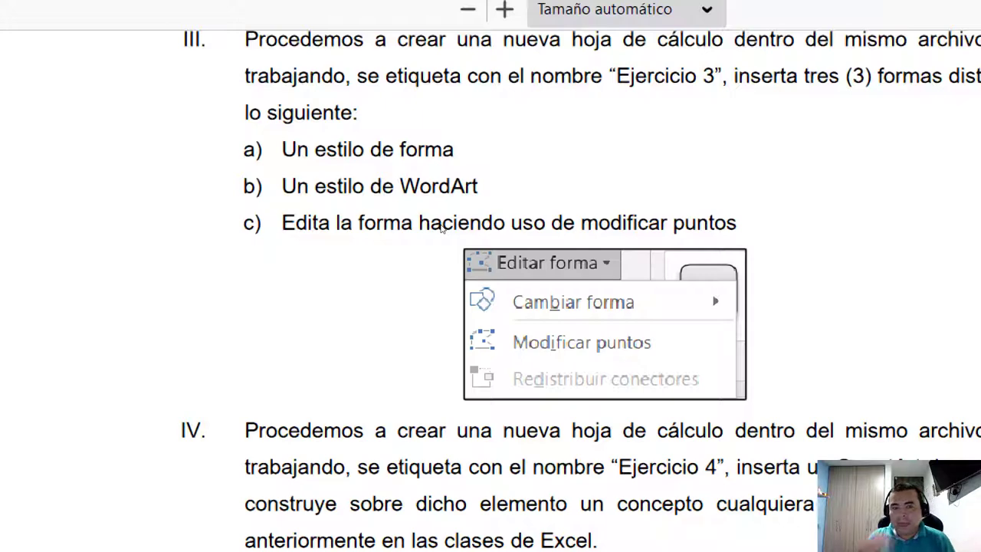
scroll(441, 228, "down", 5)
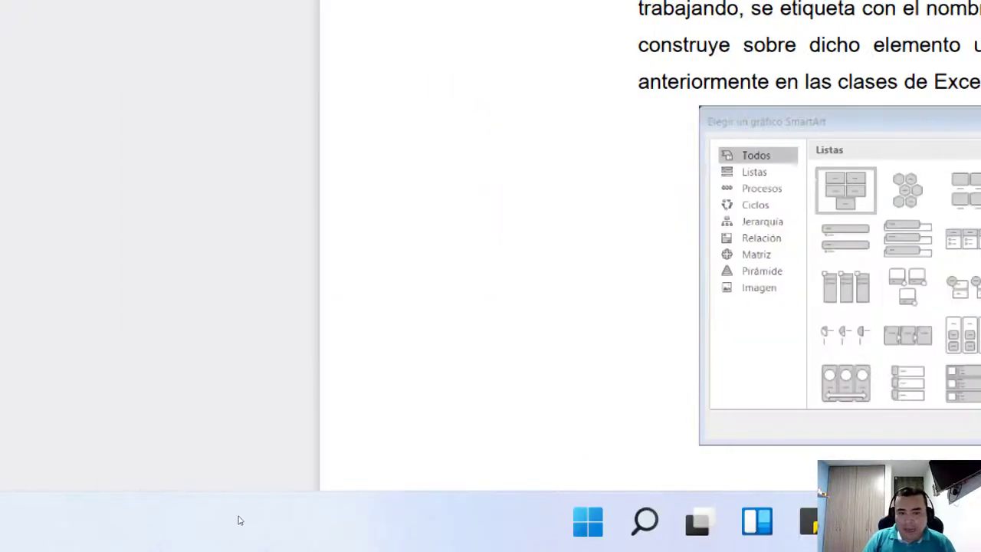
Launch Excel from Start, create blank workbook Libro1 and show the Insertar features
key("super")
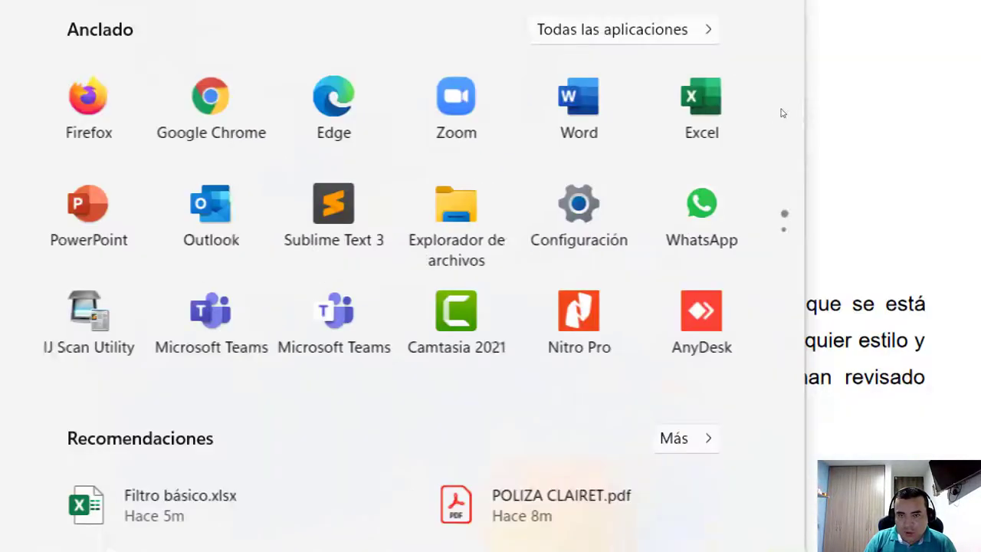
left_click(701, 100)
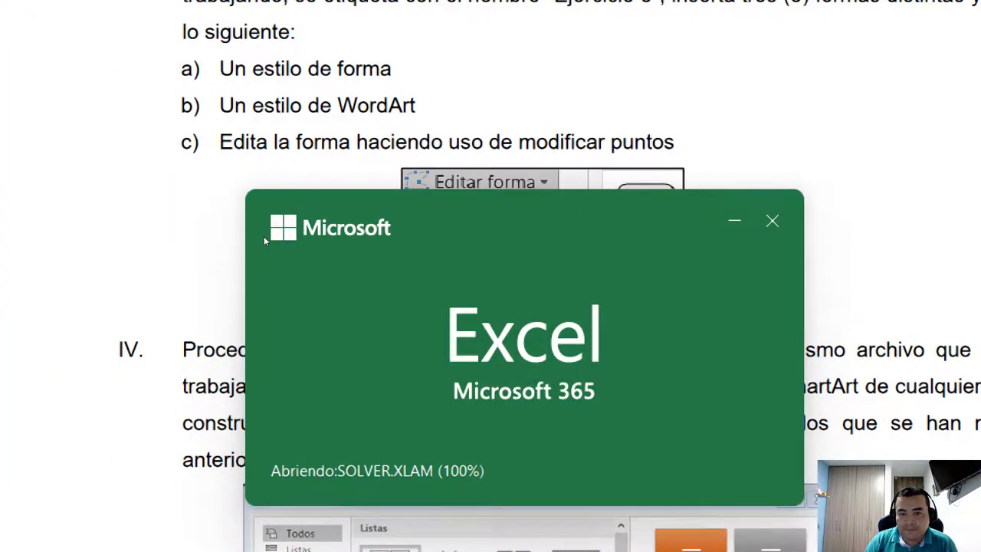
key("Return")
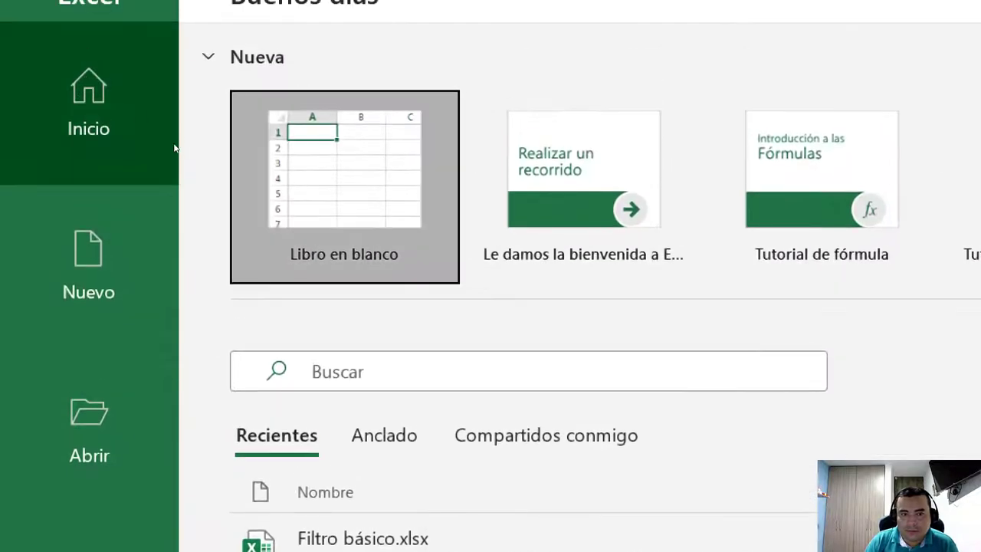
key("alt+b")
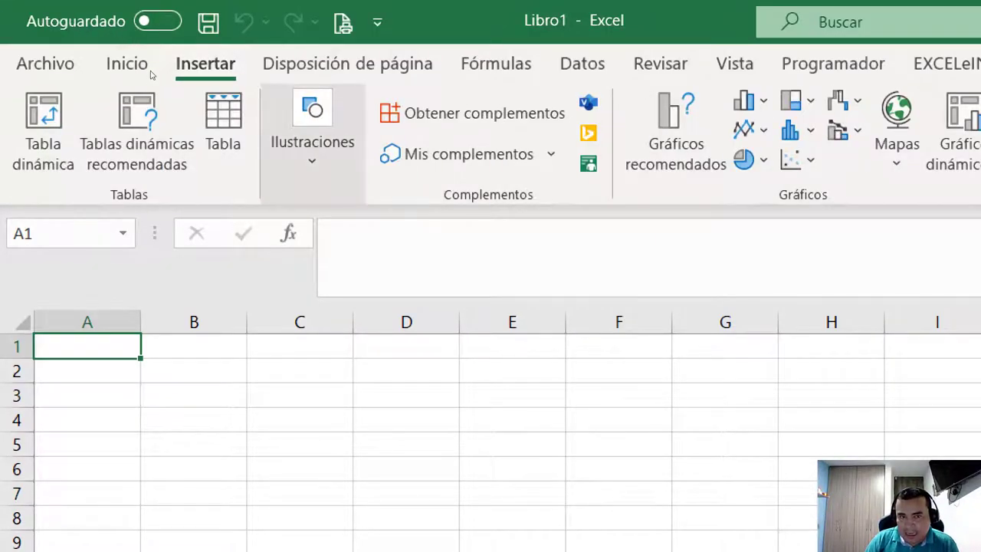
Browse the Ilustraciones options, Imágenes and Formas, to reach the Iconos gallery
key("Return")
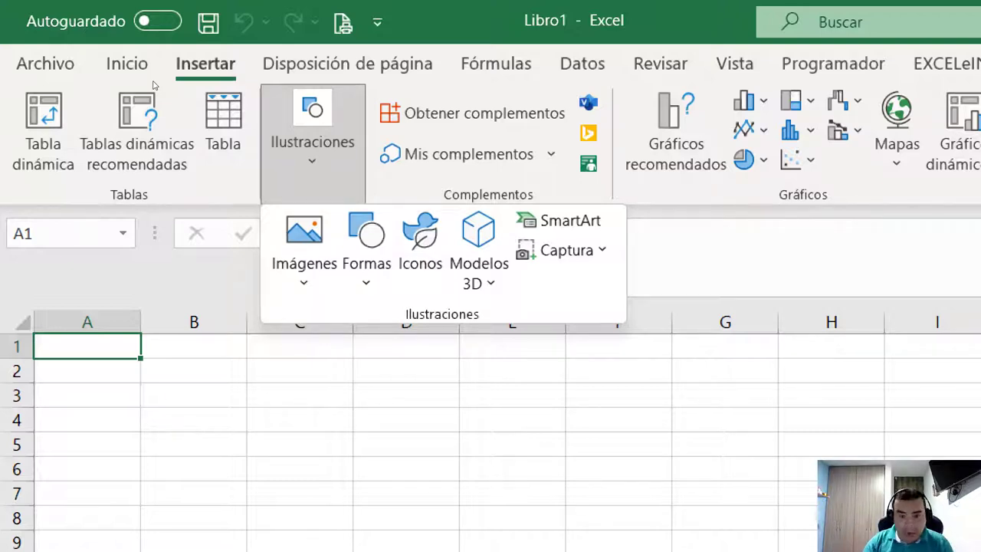
key("Right")
key("Right")
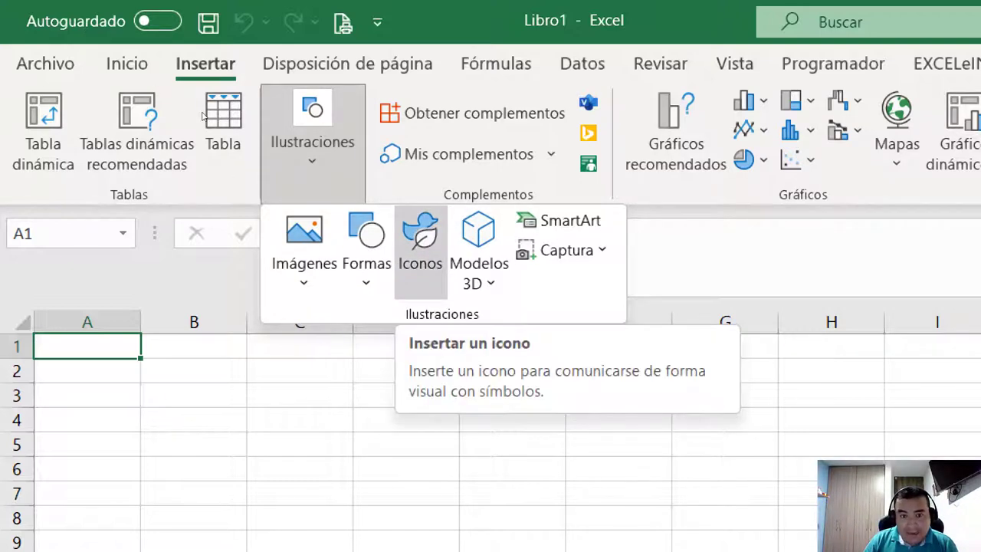
key("Right")
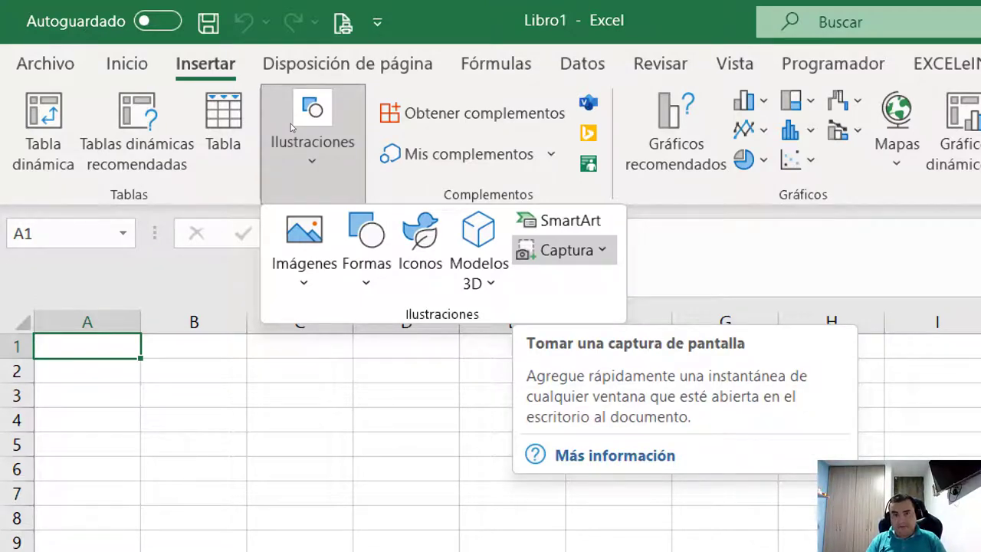
key("Left")
key("Left")
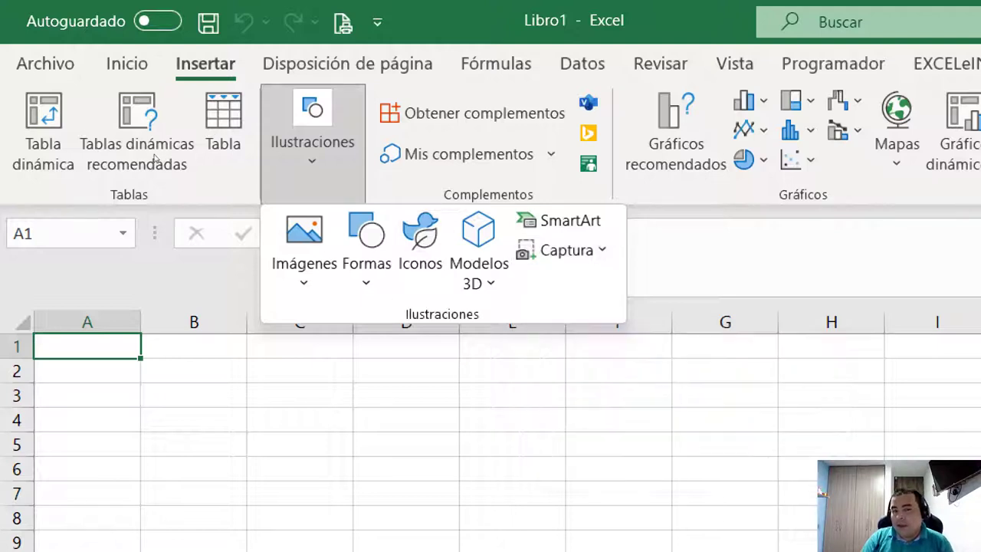
key("Left")
key("Left")
key("Right")
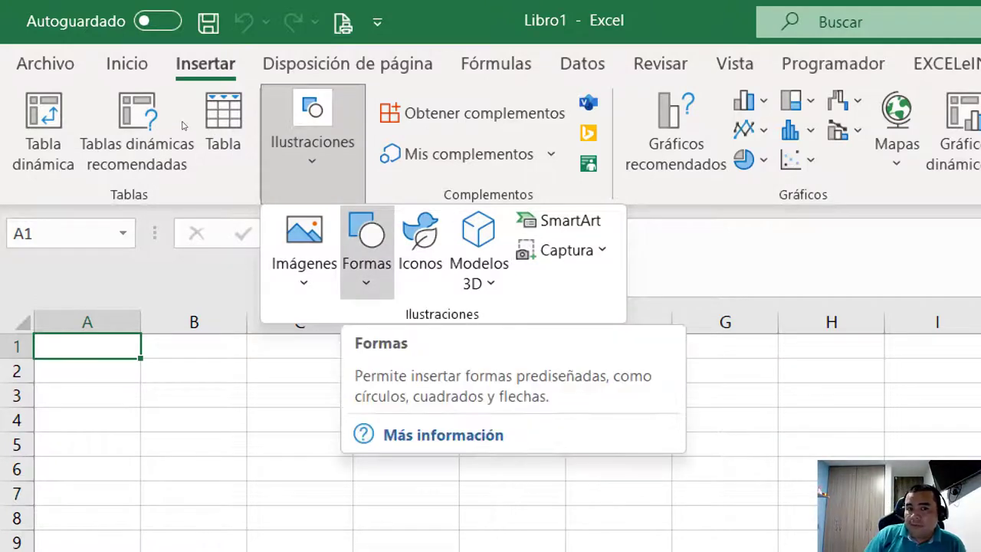
key("Left")
key("Return")
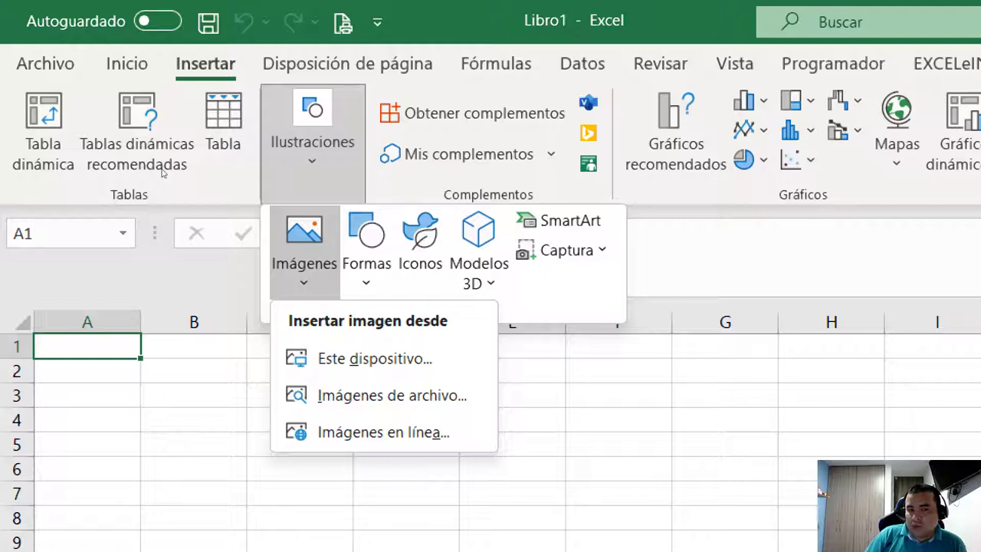
key("Down")
key("Up")
key("Right")
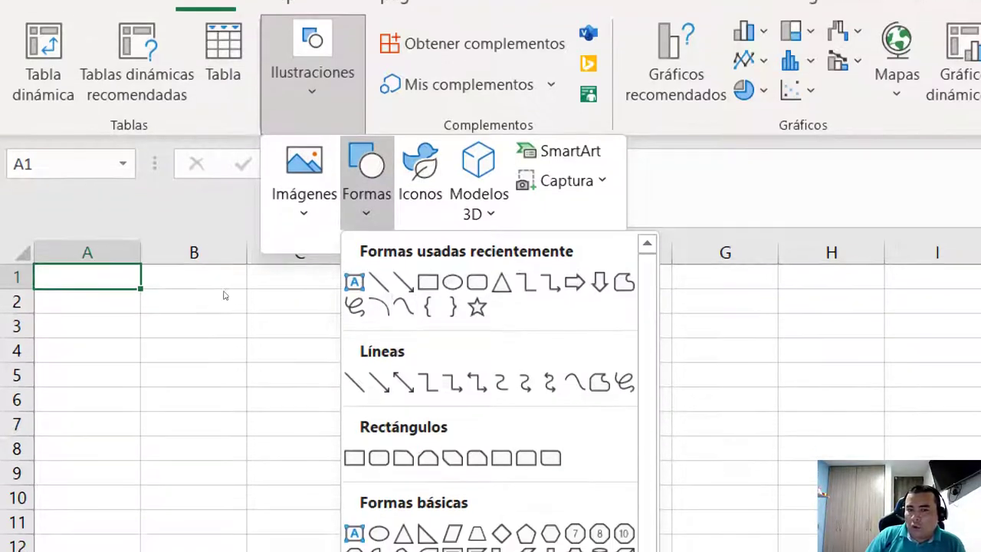
key("Right")
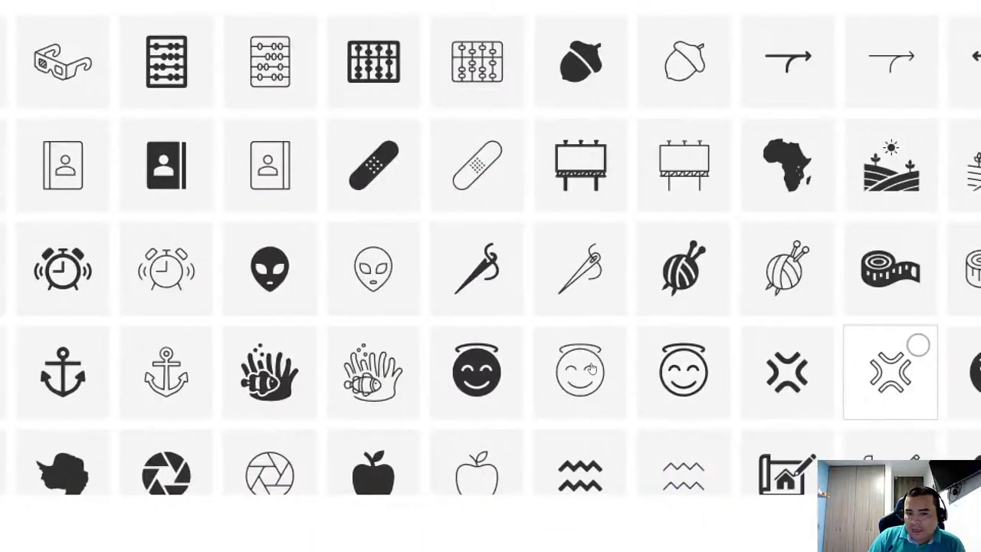
Insert the avocado, baby, outlined 1 and backpack icons from the Iconos gallery
scroll(506, 360, "down", 2)
scroll(580, 334, "down", 3)
scroll(580, 334, "down", 3)
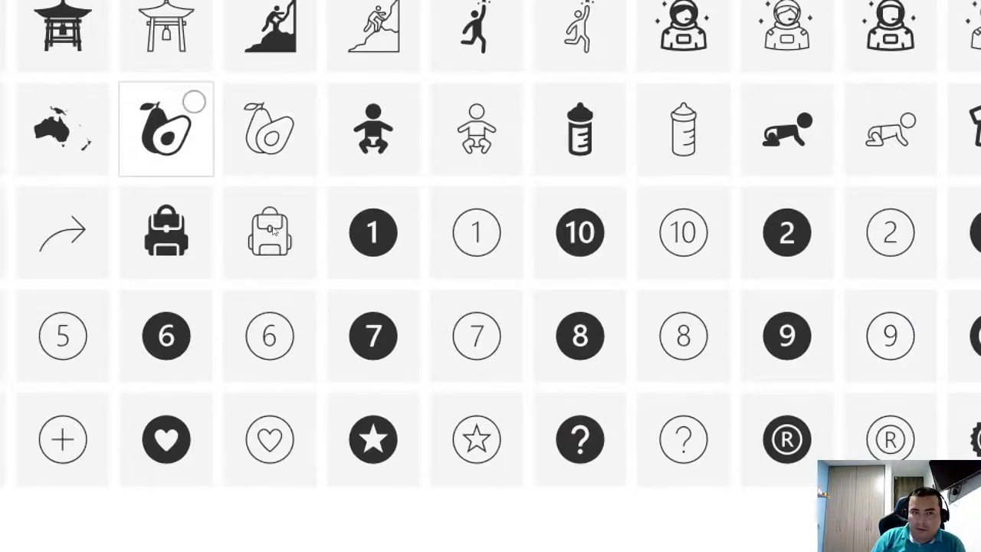
left_click(176, 234)
left_click(365, 230)
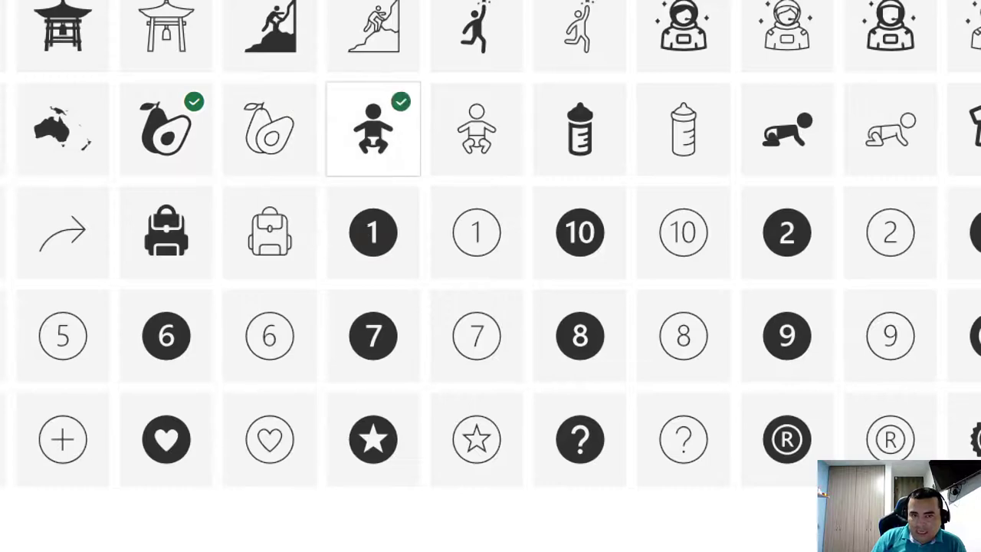
left_click(422, 279)
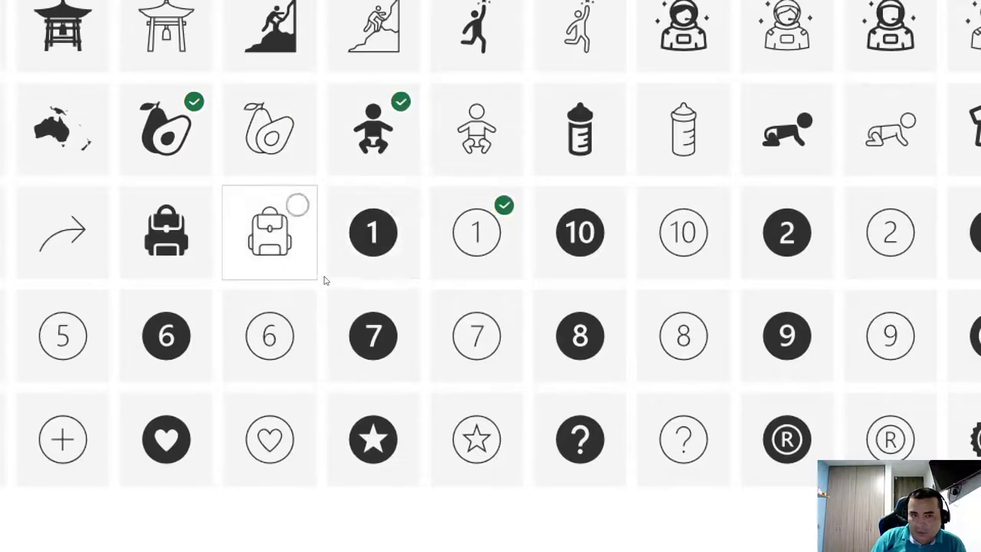
left_click(322, 281)
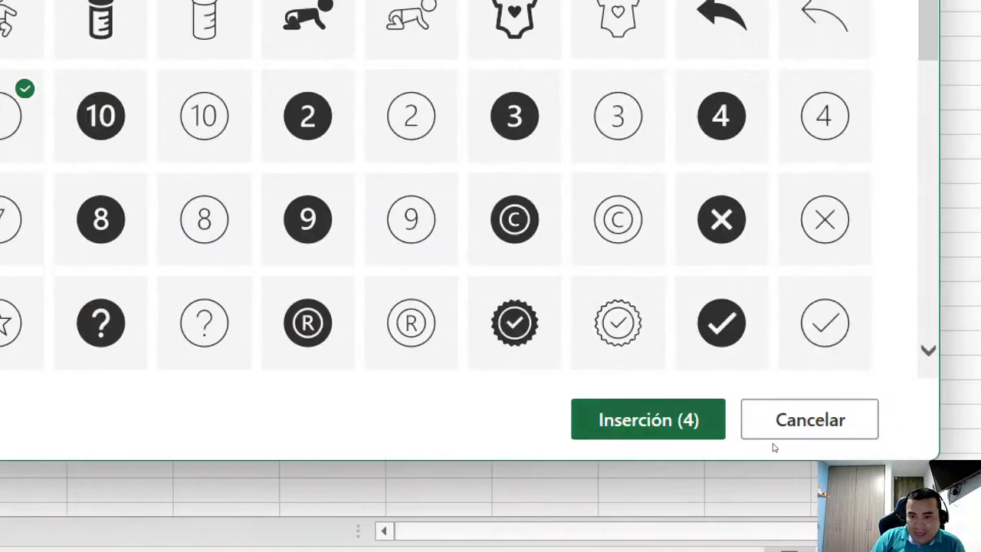
left_click(958, 419)
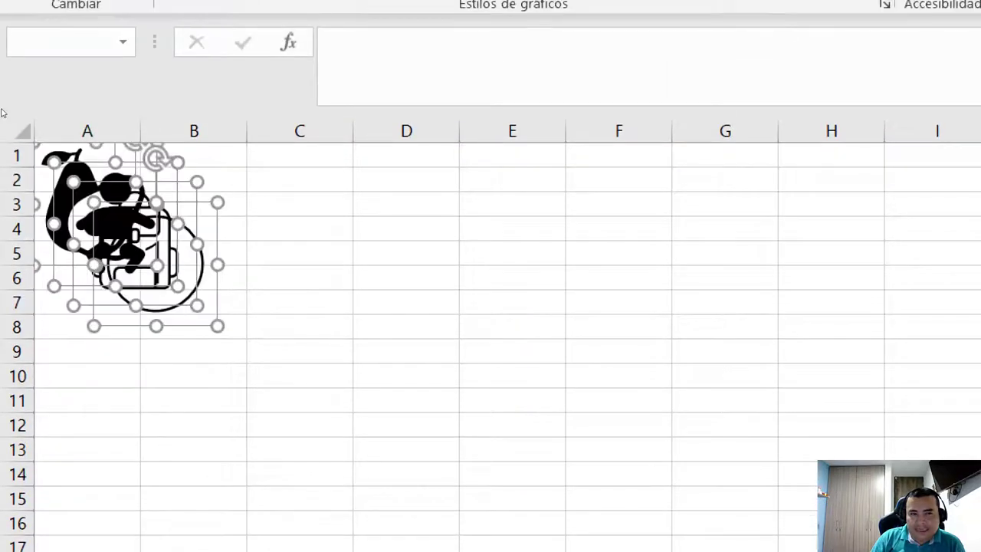
Drag the circled 1, backpack, baby and avocado icons to separate spots on the sheet
left_click(300, 302)
left_click_drag(161, 299, 564, 337)
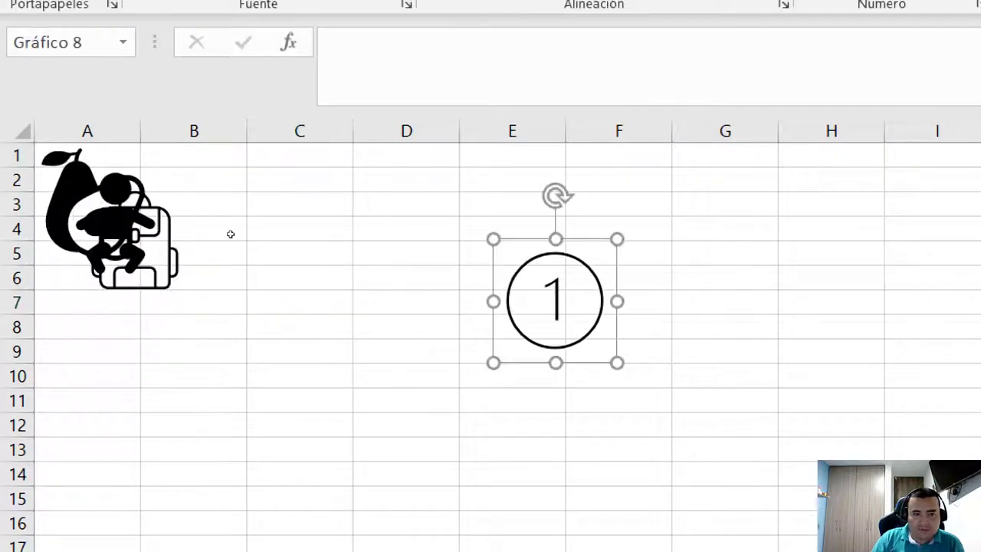
left_click_drag(138, 253, 405, 237)
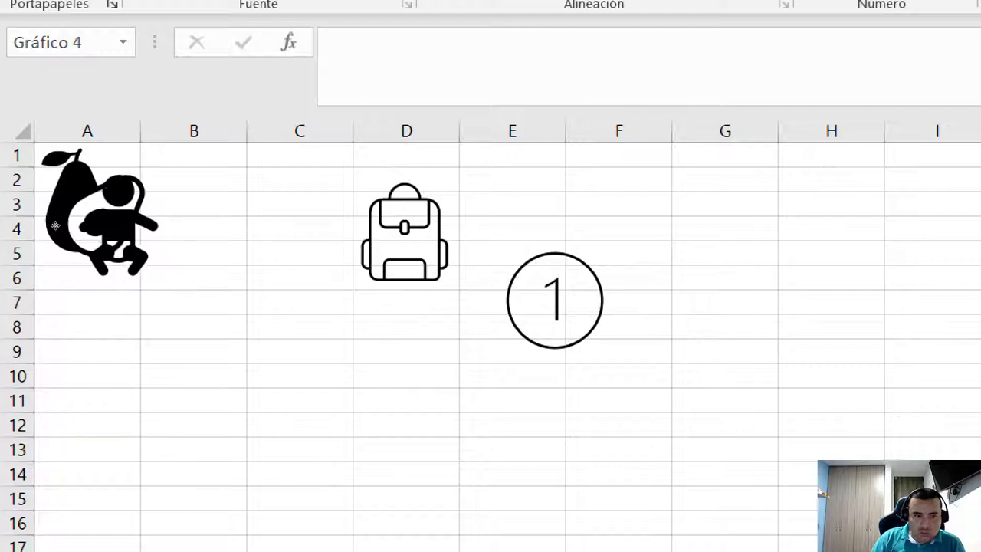
left_click_drag(115, 230, 256, 402)
left_click_drag(67, 243, 125, 292)
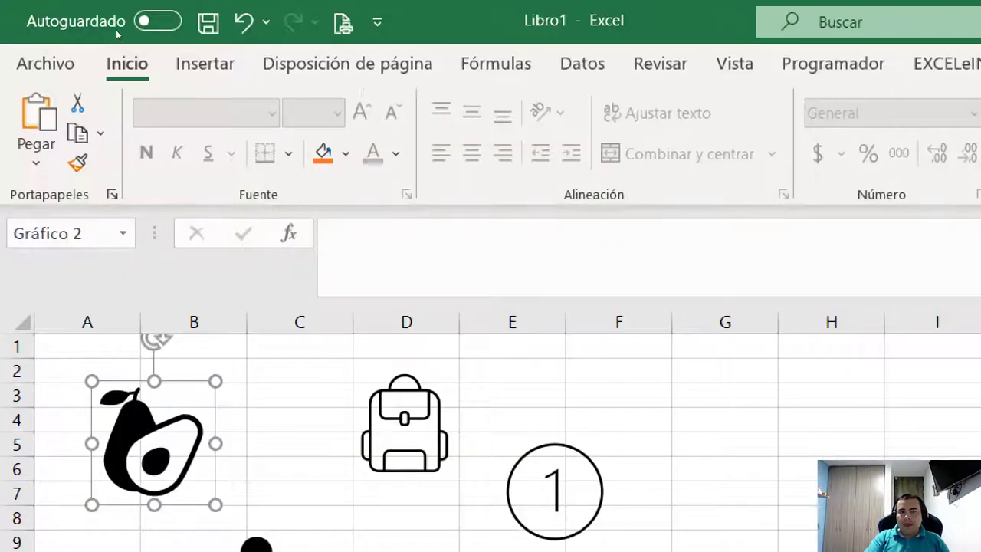
left_click(205, 63)
left_click(312, 126)
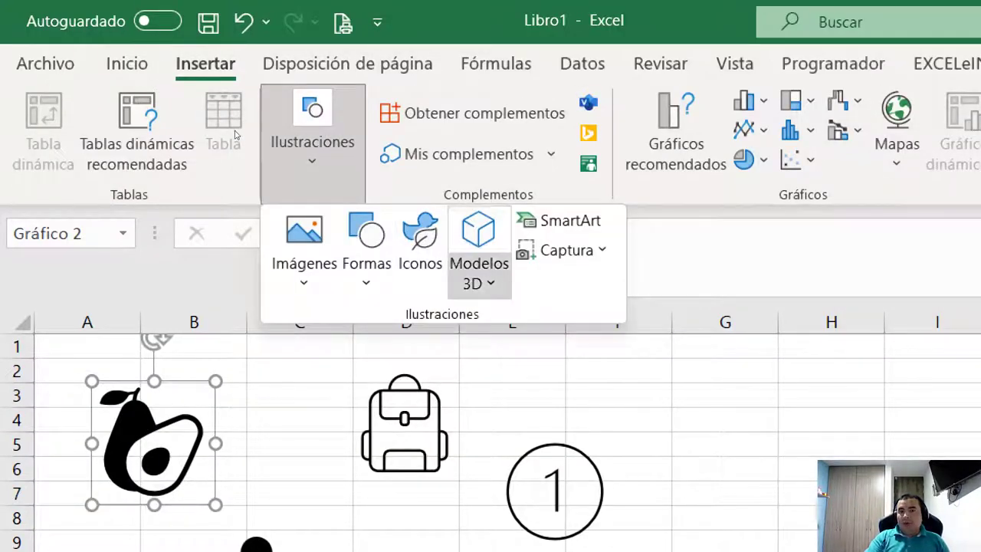
Preview the 3D model sources, Este Dispositivo and the online library, then reshow the Modelos 3D source choices
left_click(479, 253)
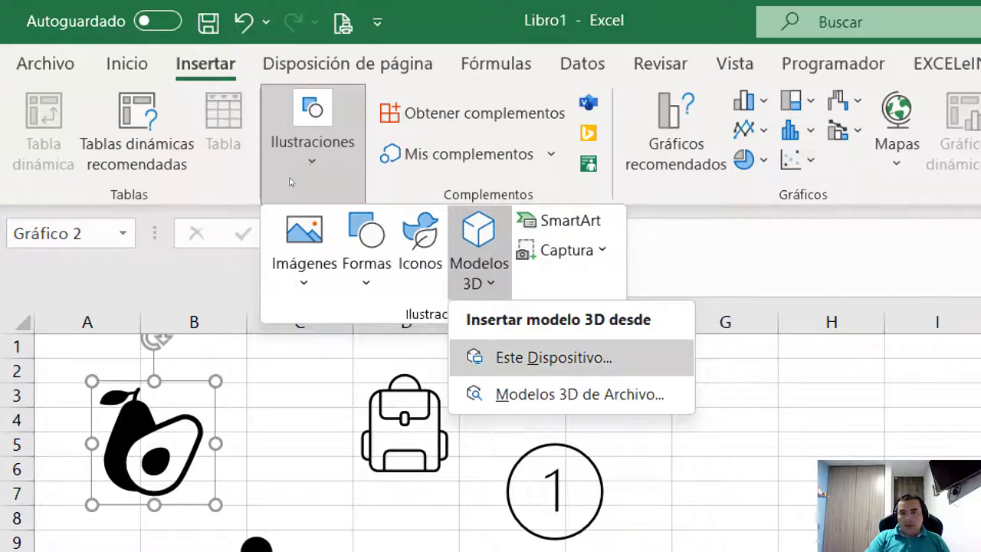
key("Return")
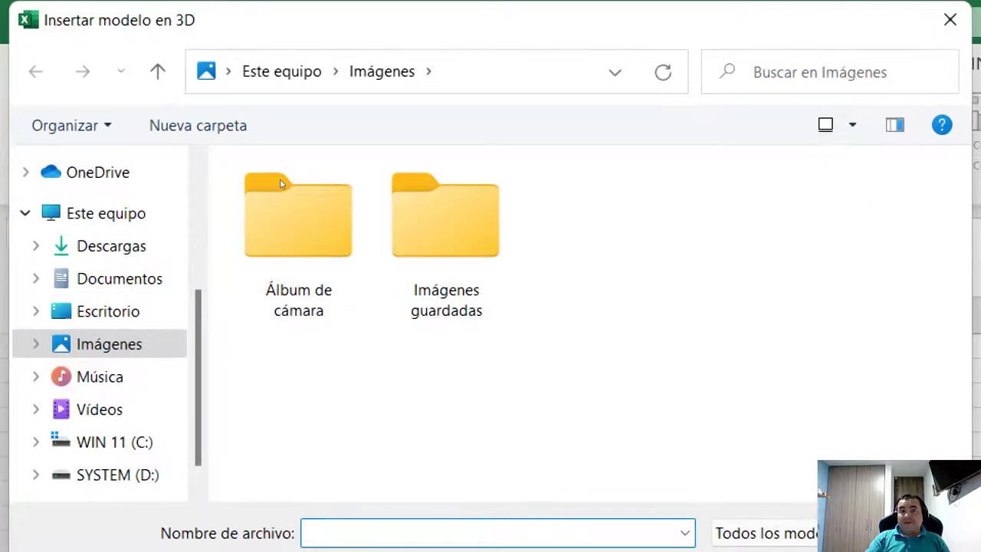
key("Escape")
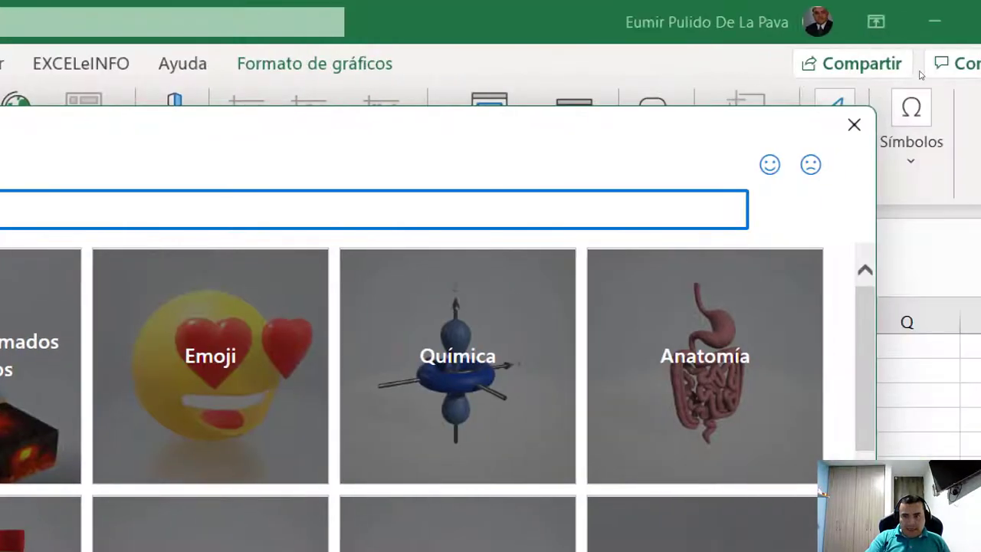
left_click(854, 125)
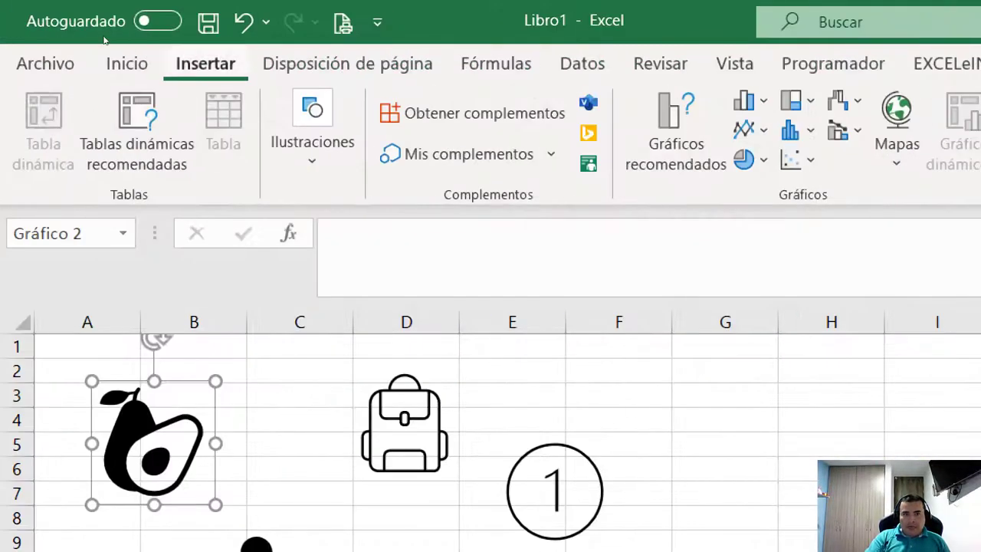
left_click(312, 142)
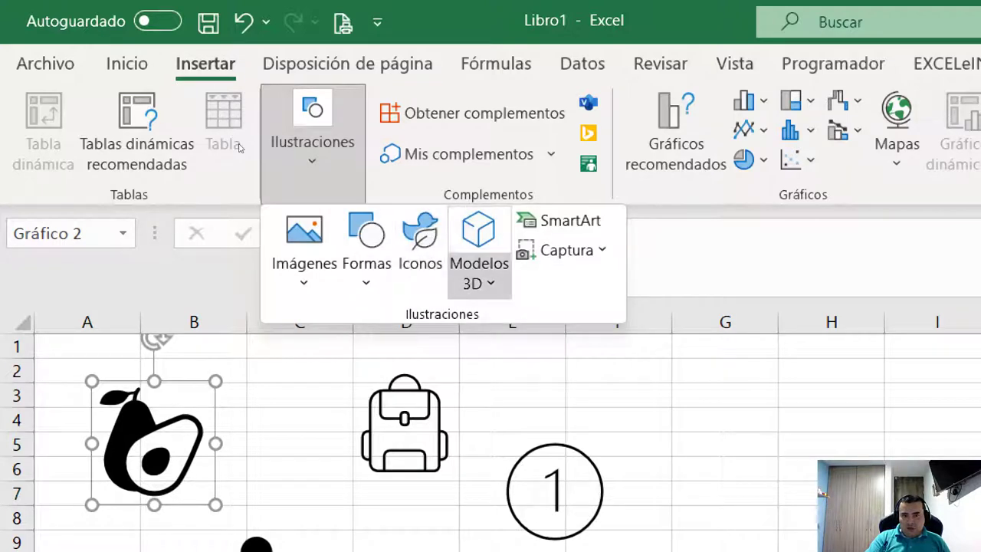
left_click(479, 265)
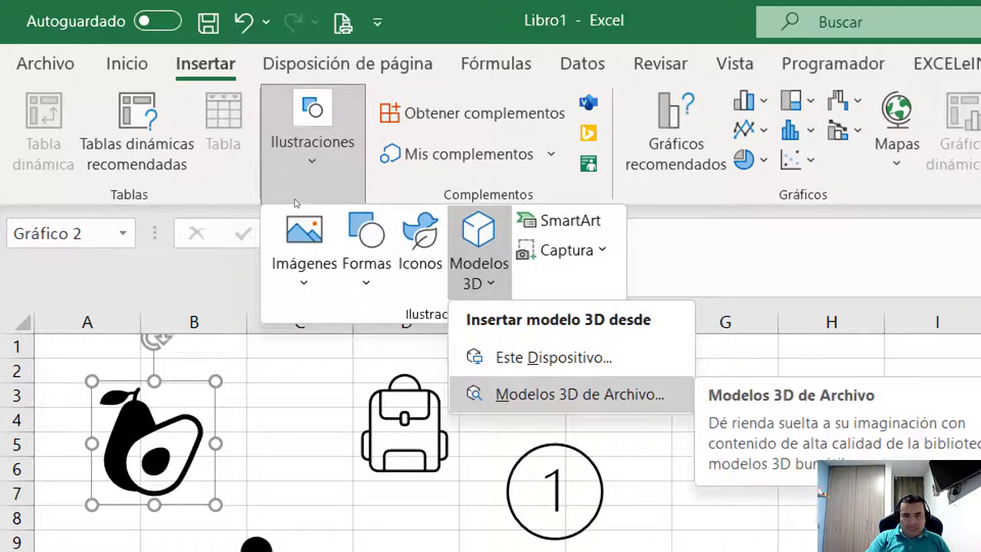
Open the online 3D model library and set the screen magnifier back to 100%
key("Return")
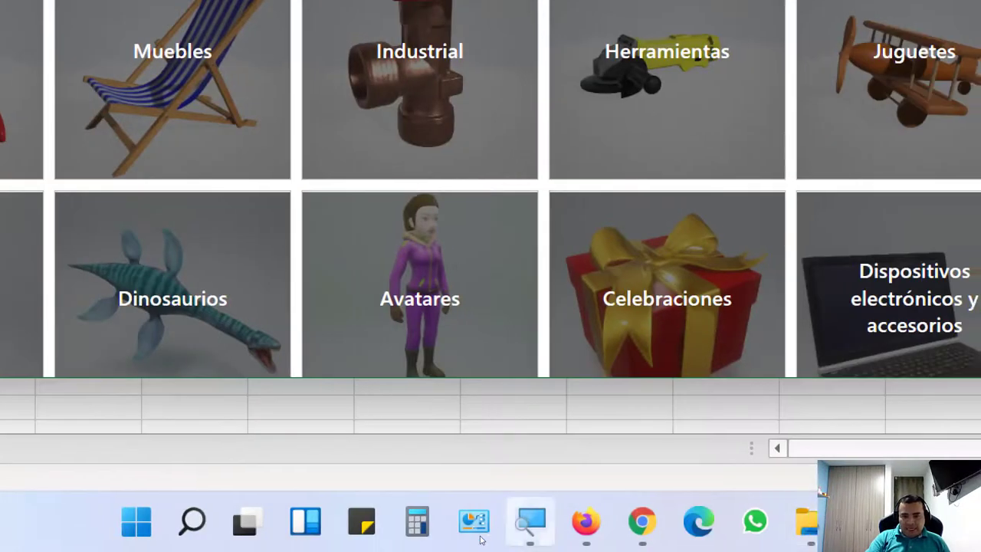
left_click(530, 521)
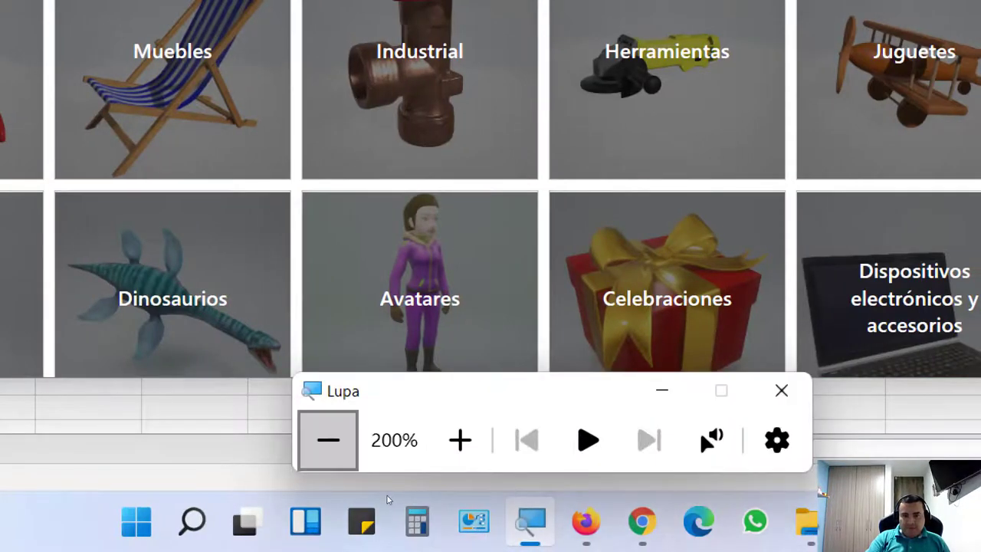
left_click(328, 440)
left_click(543, 470)
scroll(646, 296, "down", 3)
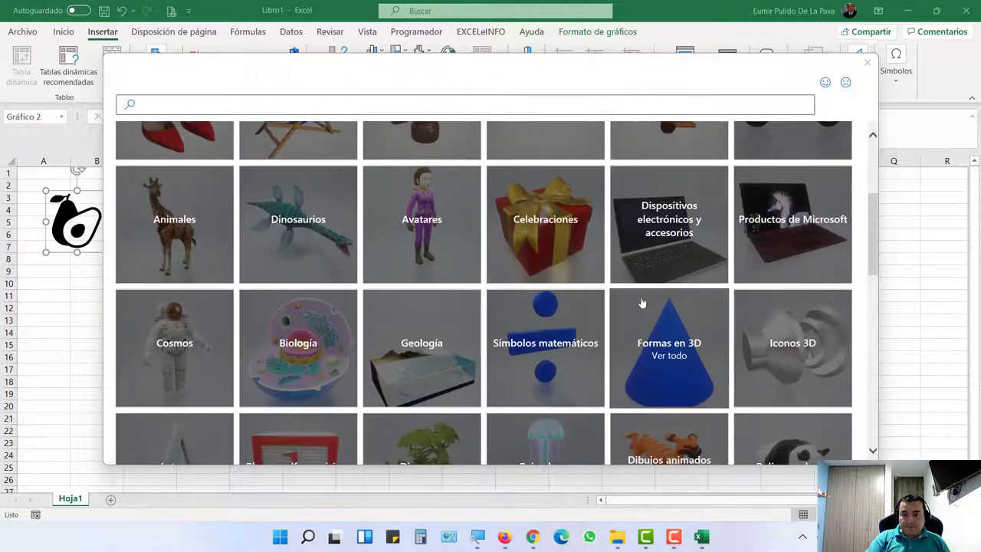
scroll(644, 299, "down", 3)
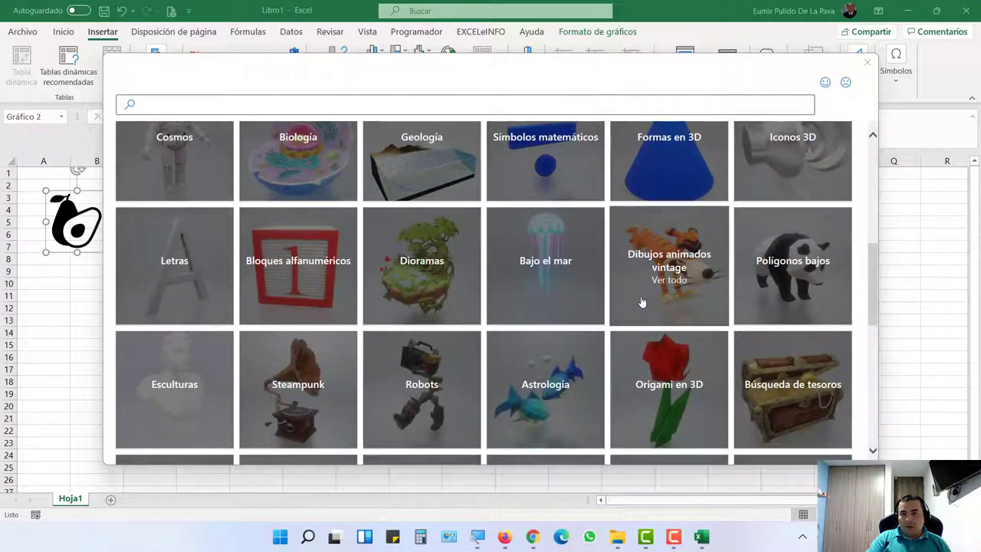
scroll(642, 299, "up", 2)
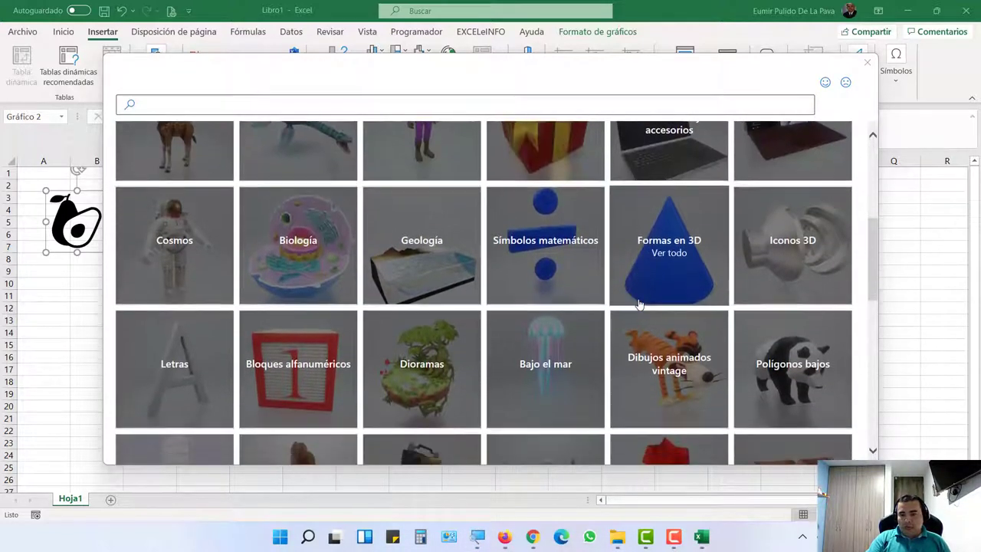
Insert the green dodecahedron from the Formas en 3D category
left_click(707, 246)
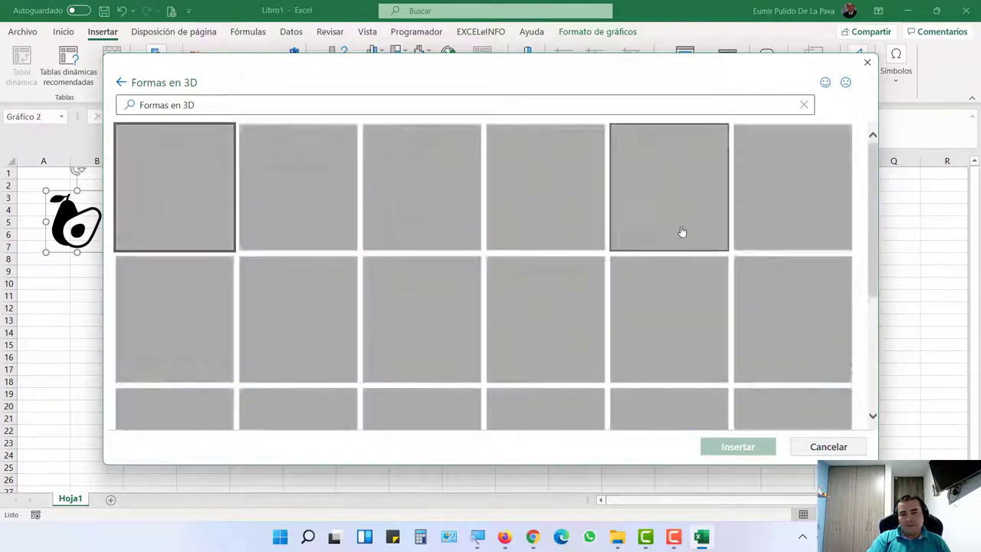
scroll(681, 235, "down", 3)
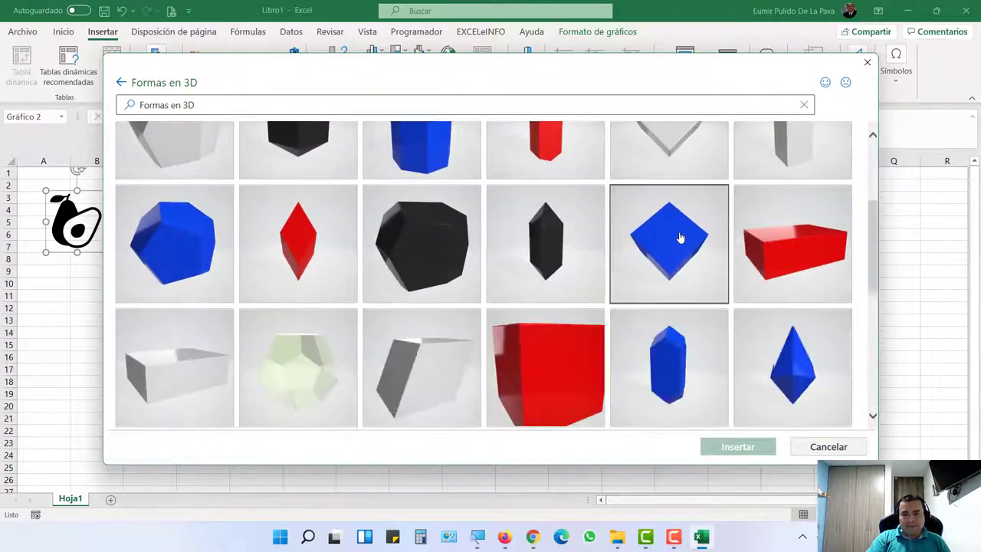
left_click(317, 379)
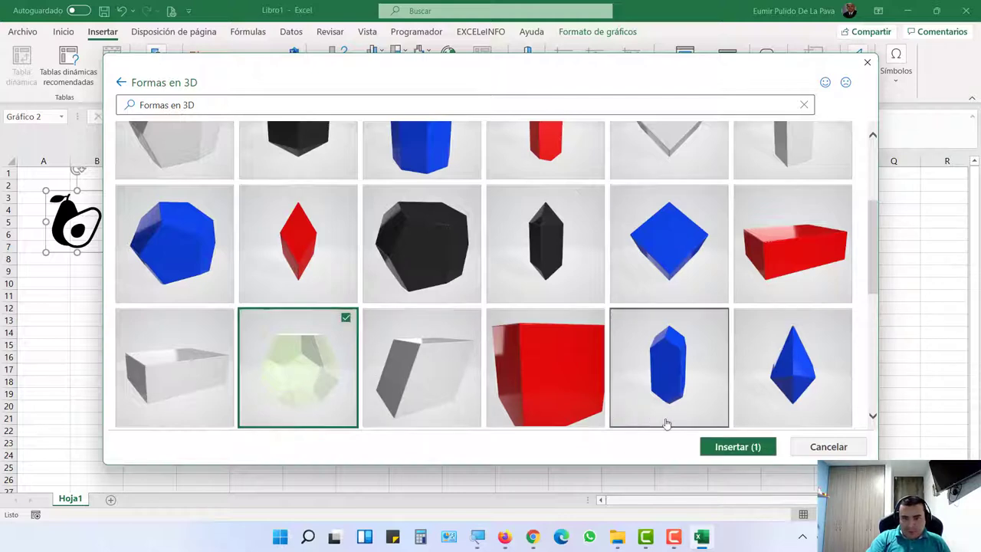
left_click(739, 448)
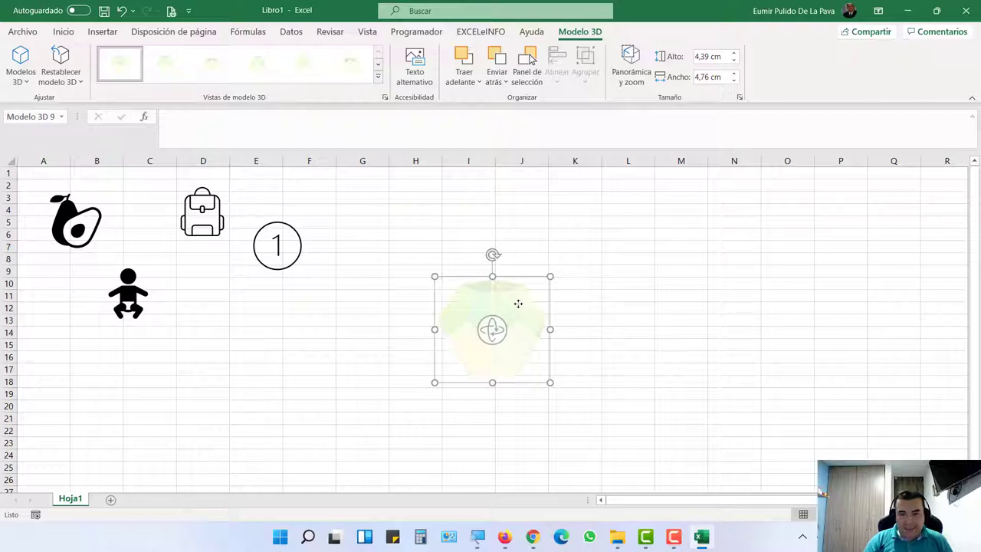
Move the dodecahedron up to columns G–I, enlarge it to span G–J and rotate it
left_click_drag(519, 303, 443, 205)
left_click(477, 536)
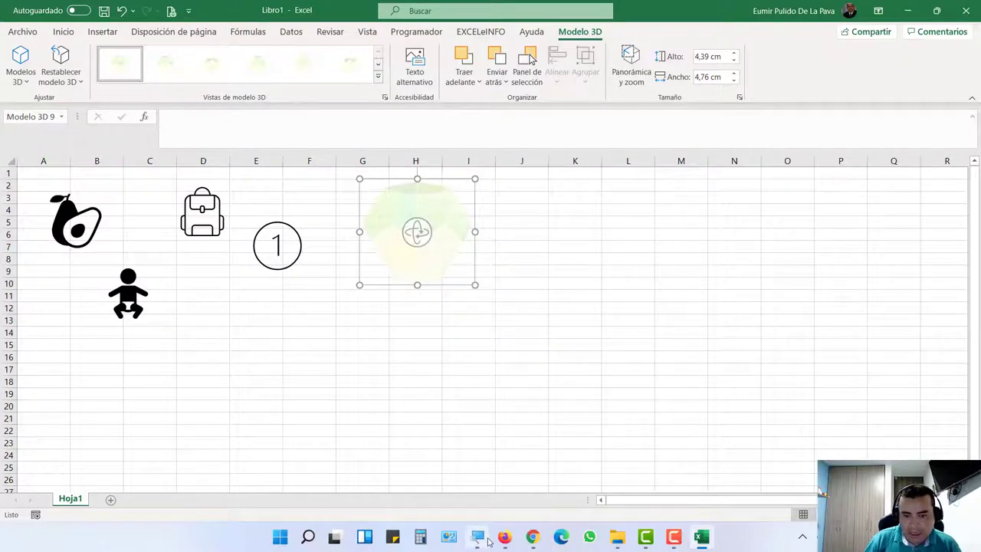
left_click(442, 496)
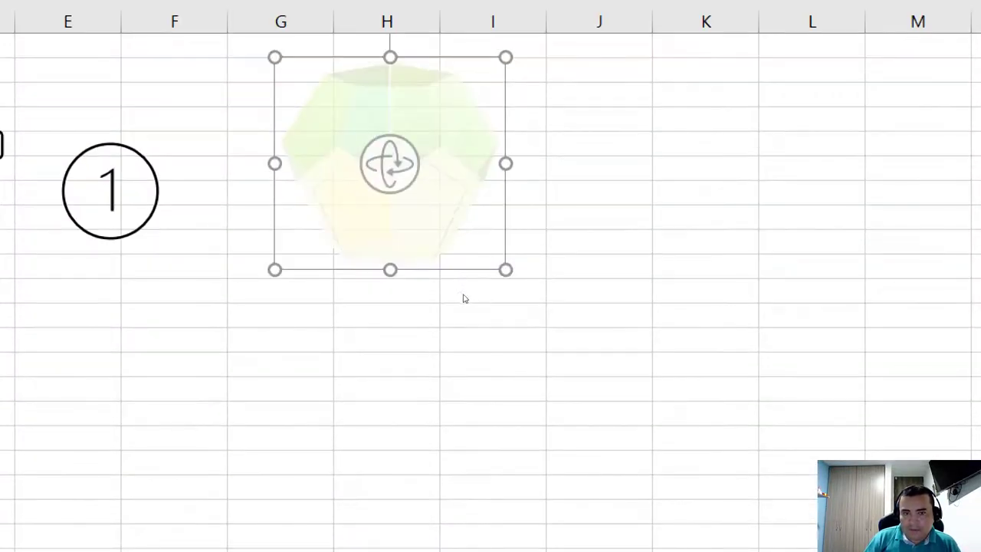
left_click_drag(476, 287, 508, 329)
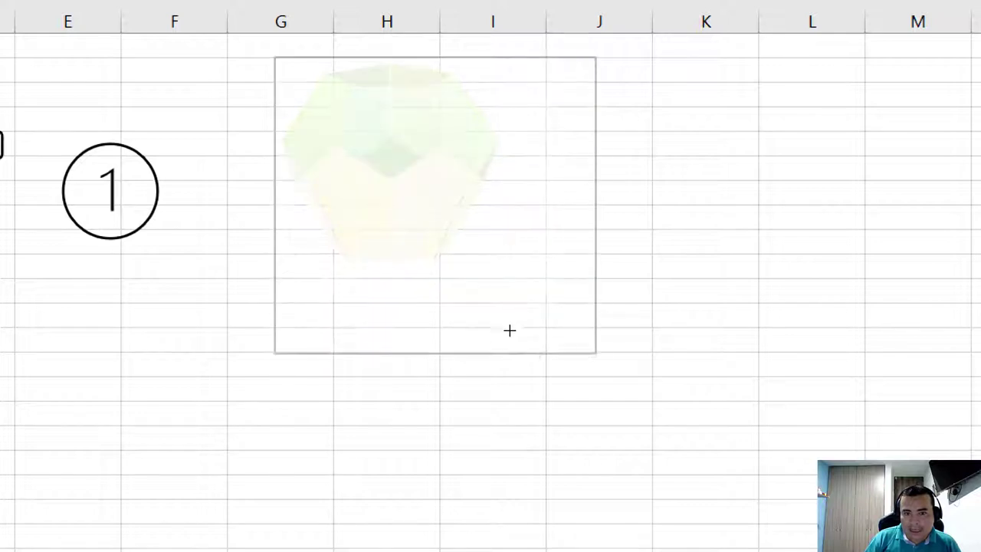
mouse_move(443, 245)
left_mouse_down()
mouse_move(443, 276)
mouse_move(411, 331)
mouse_move(511, 407)
mouse_move(493, 285)
mouse_move(448, 218)
mouse_move(383, 238)
left_mouse_up()
mouse_move(454, 253)
left_mouse_down()
mouse_move(453, 326)
mouse_move(513, 329)
mouse_move(544, 306)
left_mouse_up()
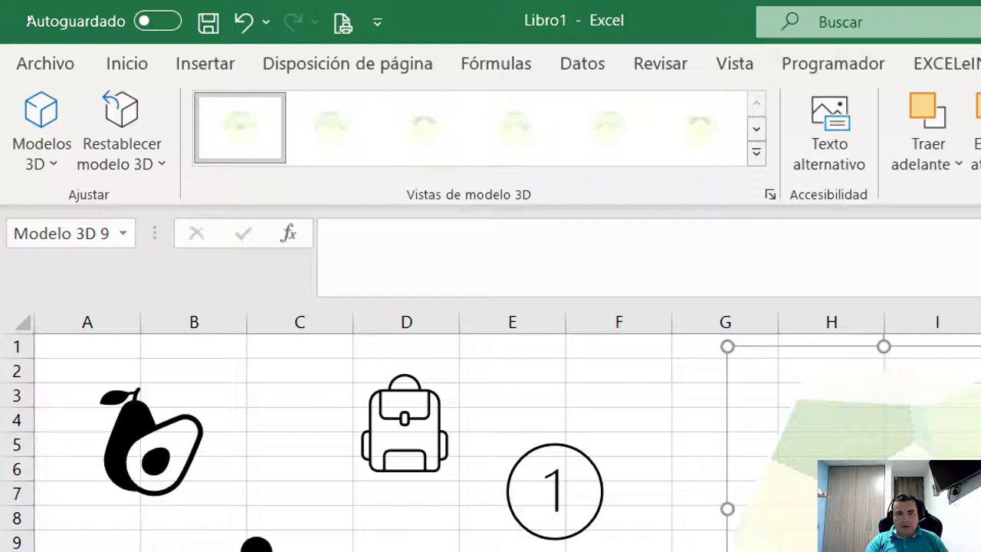
left_click(205, 64)
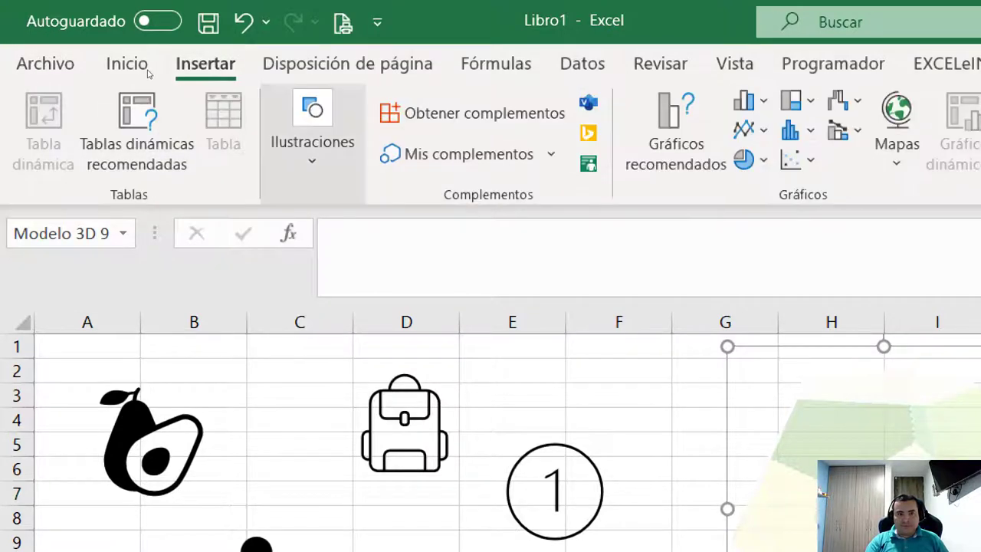
Insert the sloth model from the Animales category of the online 3D model library
left_click(312, 142)
left_click(480, 253)
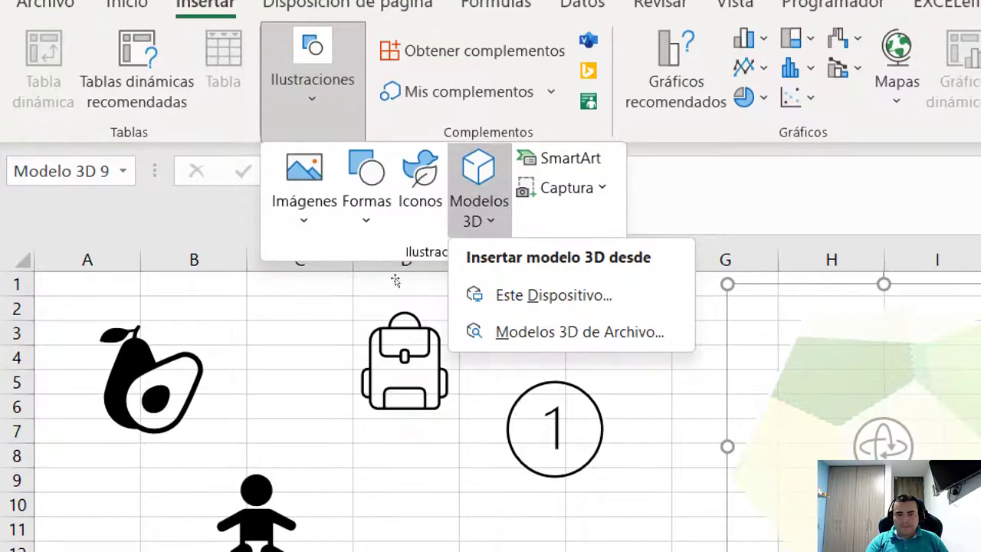
left_click(567, 332)
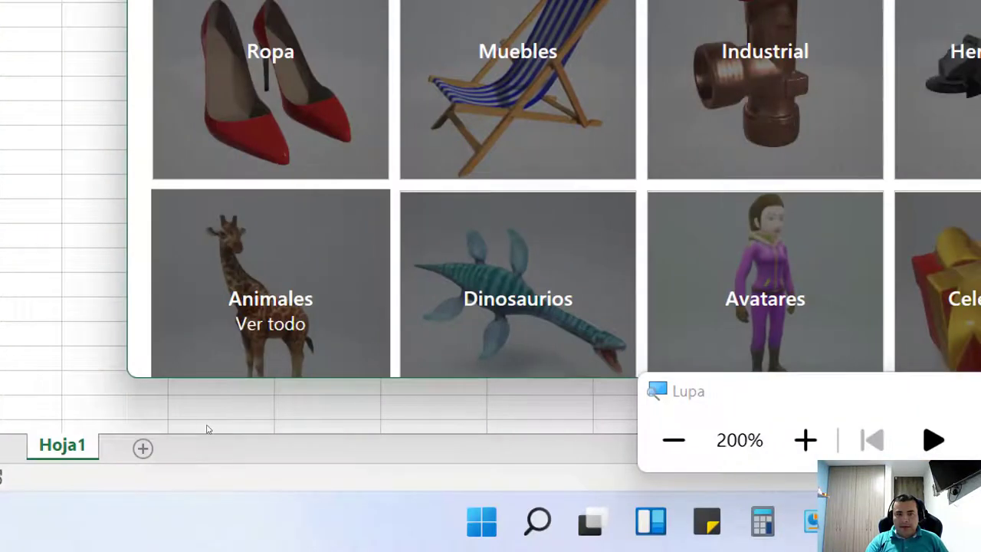
left_click(323, 322)
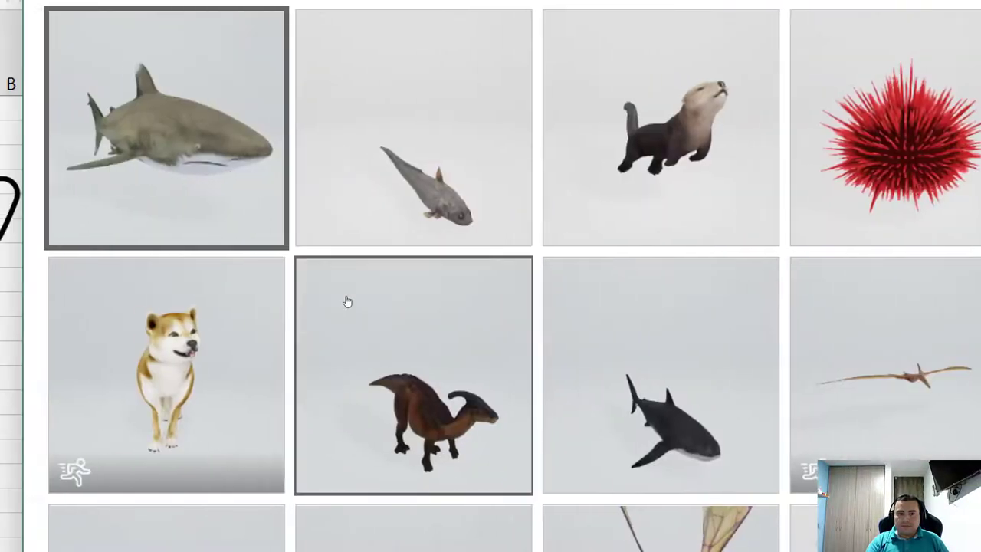
scroll(347, 302, "down", 2)
scroll(347, 302, "down", 3)
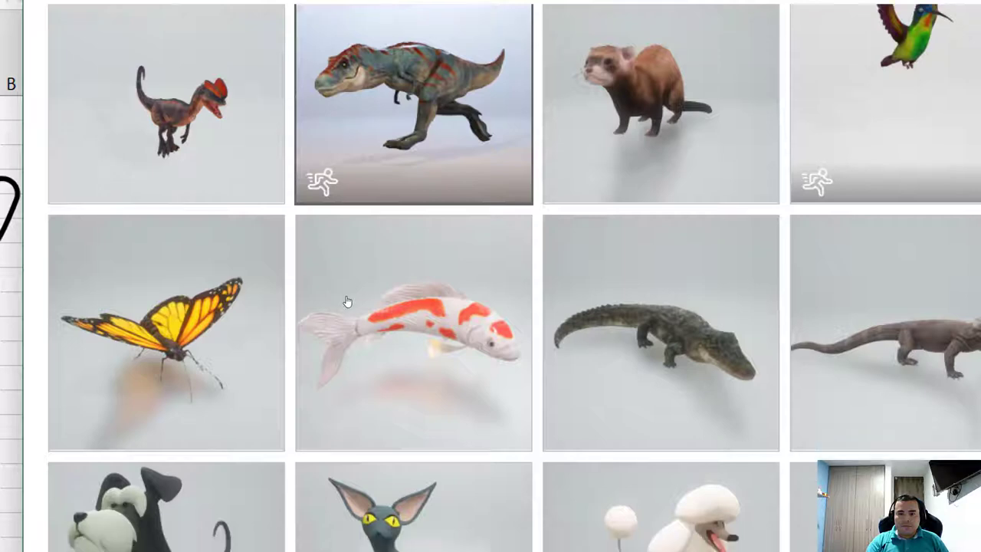
scroll(347, 302, "down", 2)
scroll(347, 302, "down", 2)
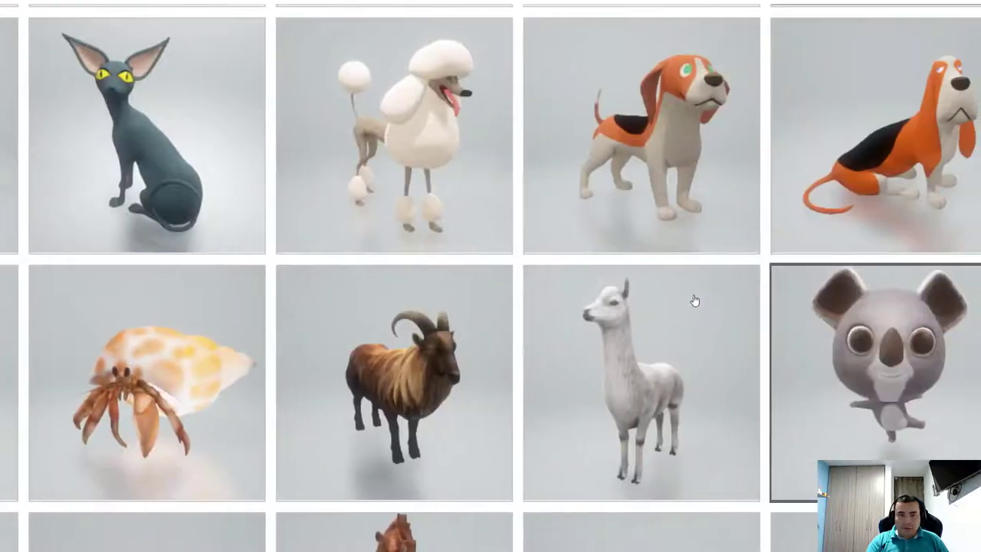
scroll(697, 317, "down", 3)
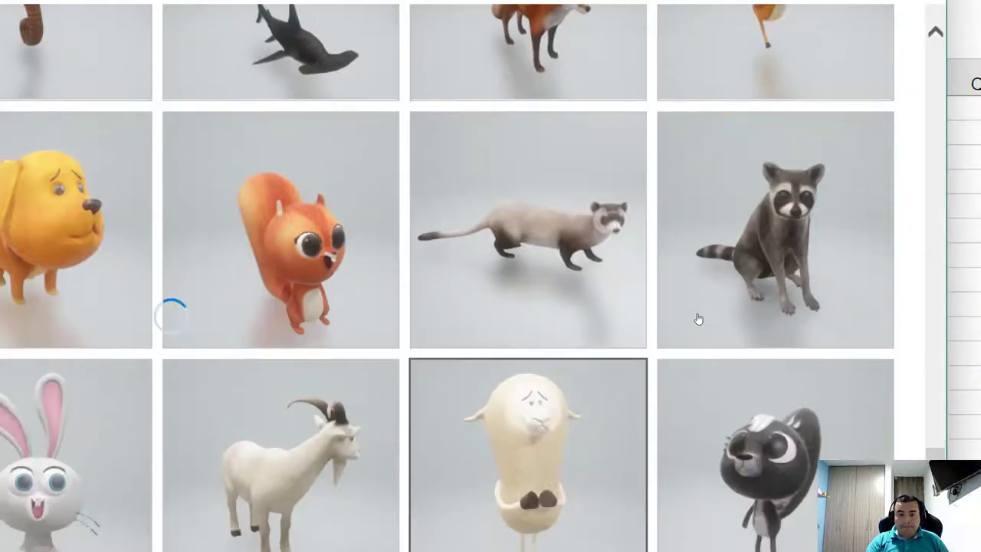
scroll(516, 332, "down", 1)
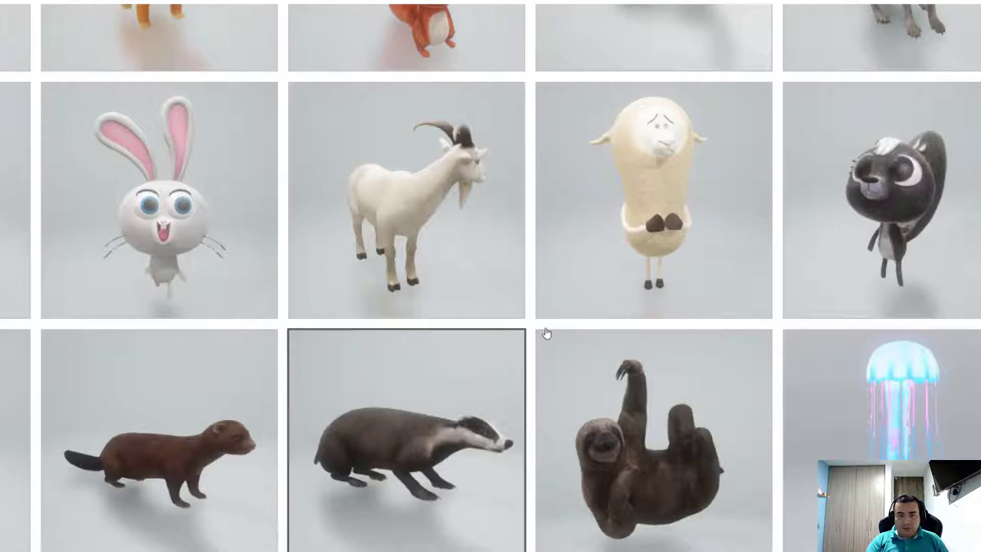
left_click(694, 344)
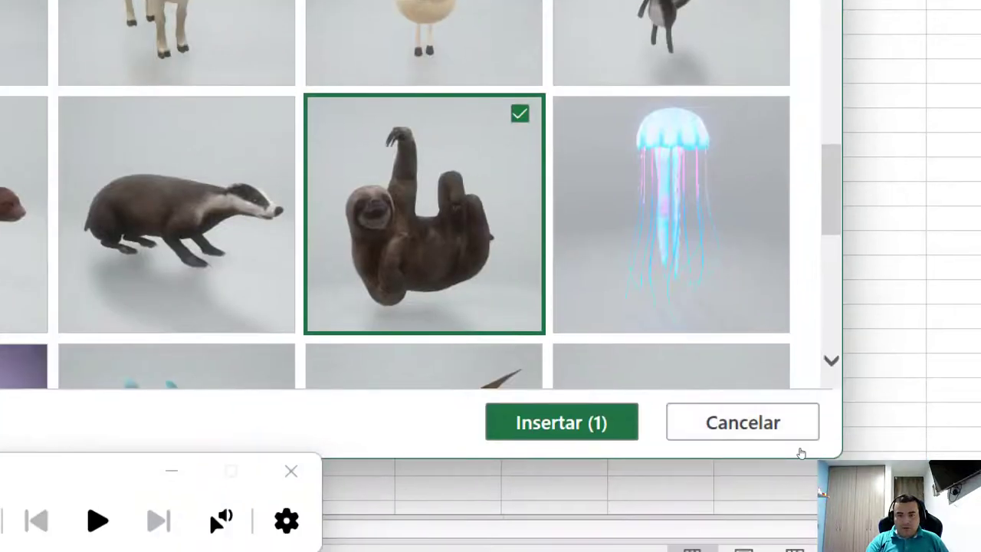
left_click(562, 423)
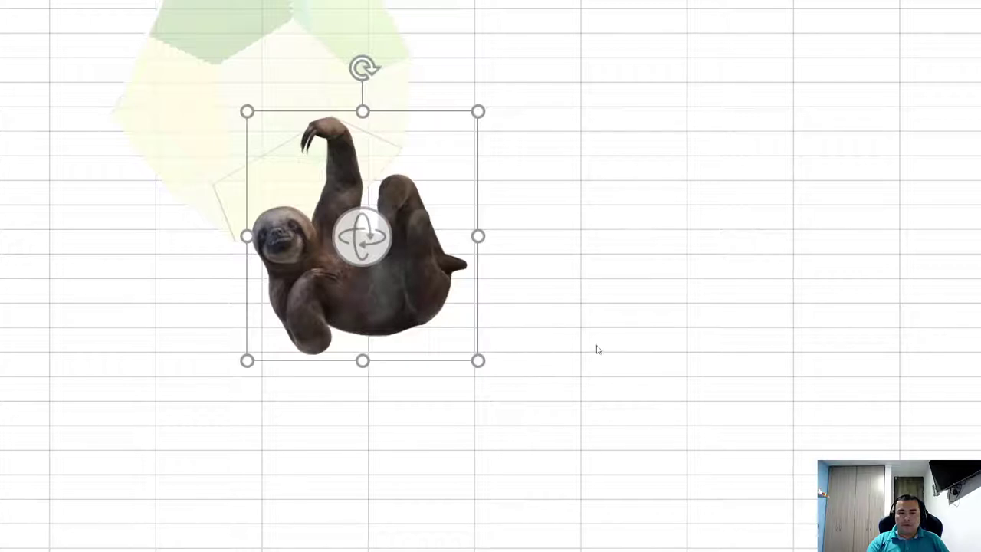
Place the sloth in columns K–M beside the dodecahedron, rotate it, and deselect it
left_click_drag(522, 369, 672, 294)
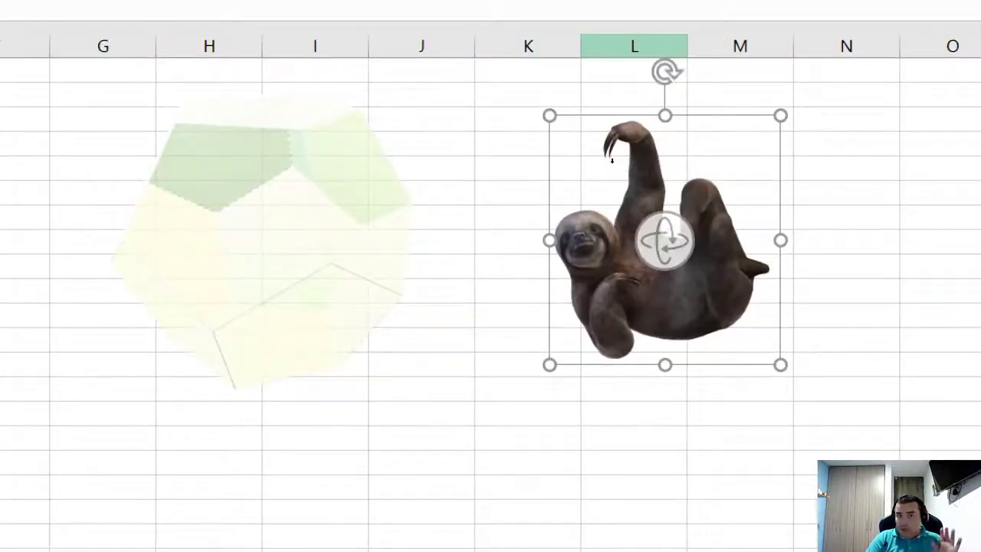
mouse_move(612, 159)
left_mouse_down()
mouse_move(664, 194)
mouse_move(647, 263)
mouse_move(664, 255)
mouse_move(609, 259)
mouse_move(629, 275)
mouse_move(642, 257)
mouse_move(658, 325)
left_mouse_up()
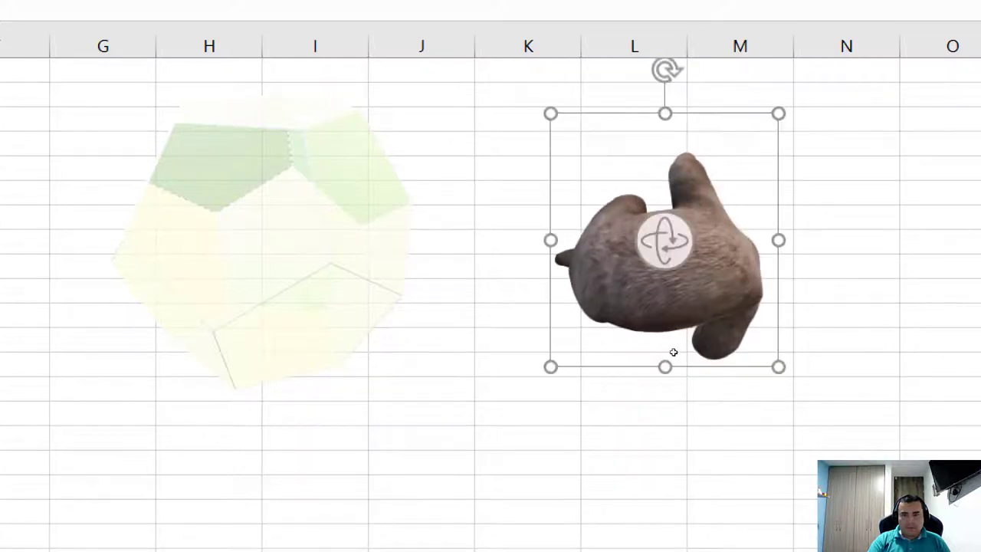
key("Escape")
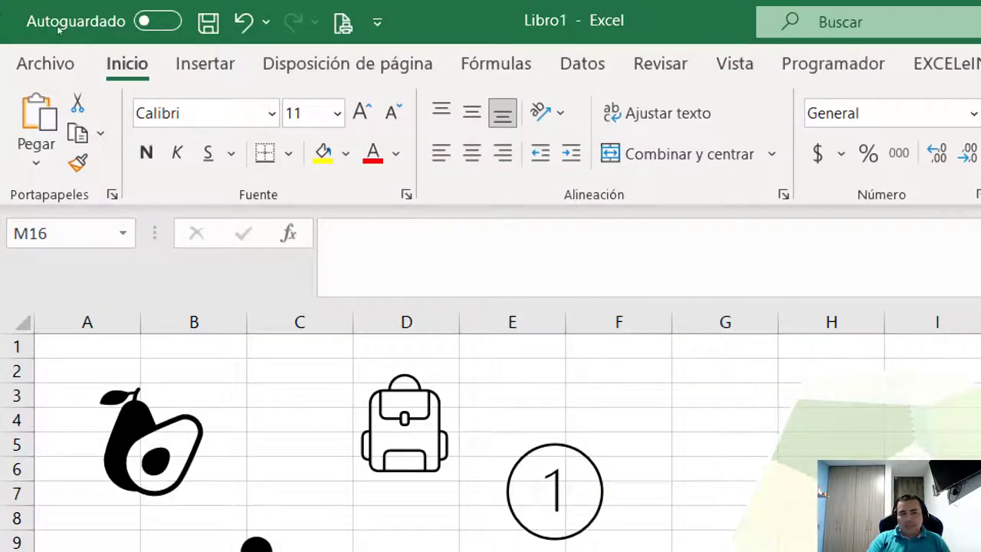
Preview the SmartArt graphic chooser under Insertar > Ilustraciones and cancel without inserting
left_click(205, 63)
left_click(313, 127)
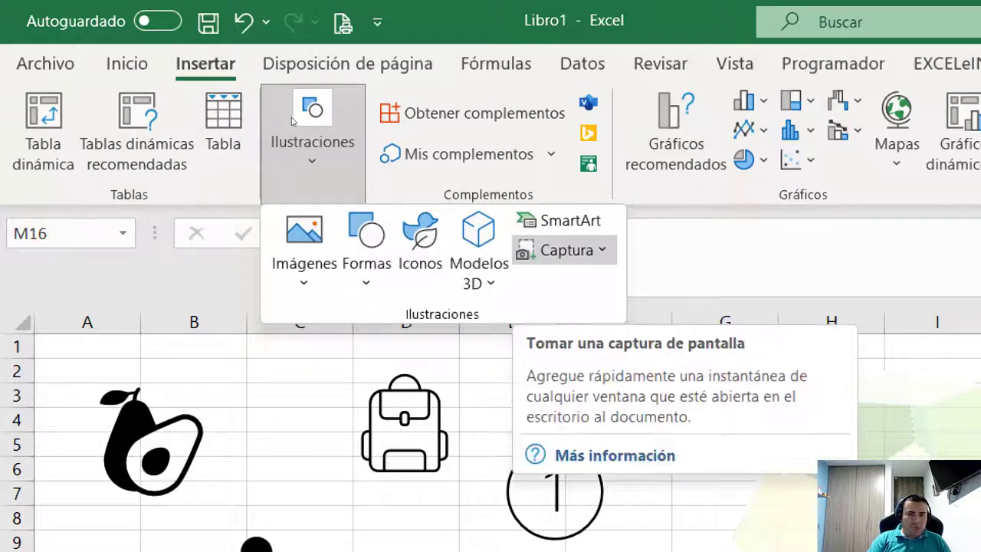
left_click(558, 220)
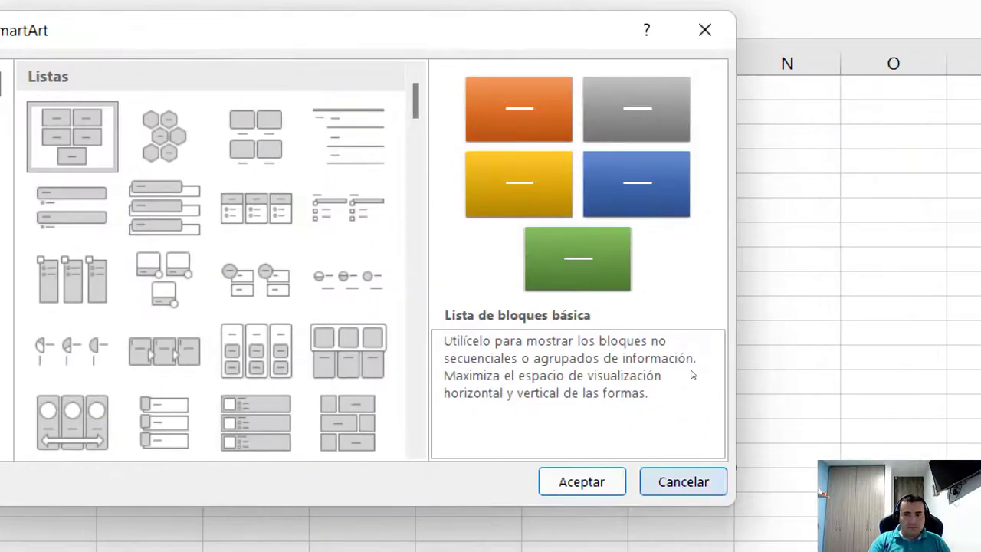
key("Escape")
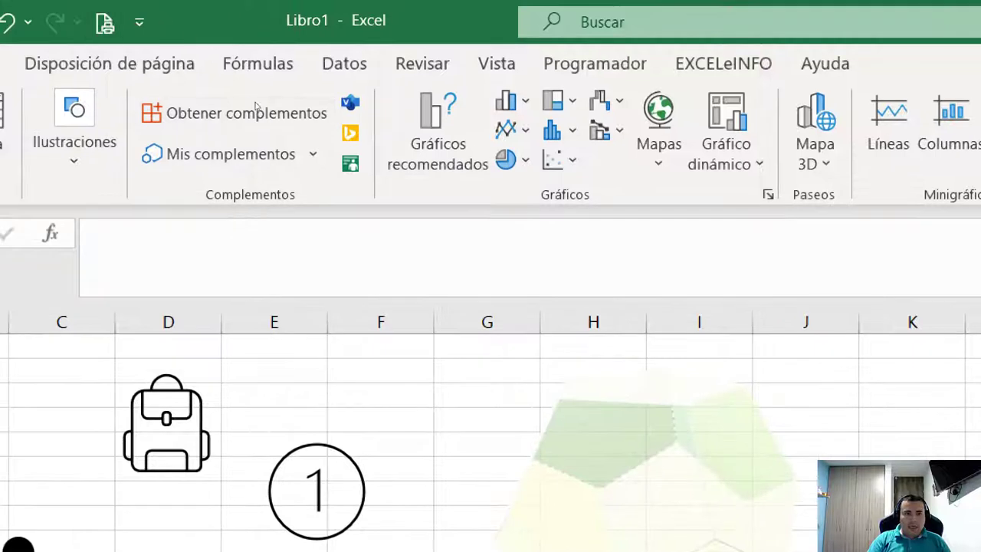
Close the workbook, choosing No guardar to discard its changes
left_click(74, 130)
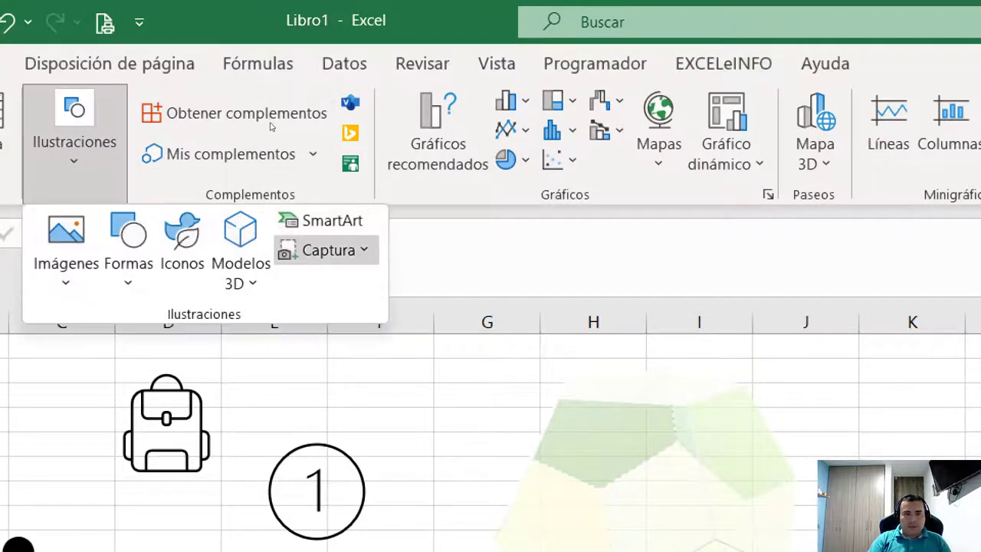
left_click(373, 186)
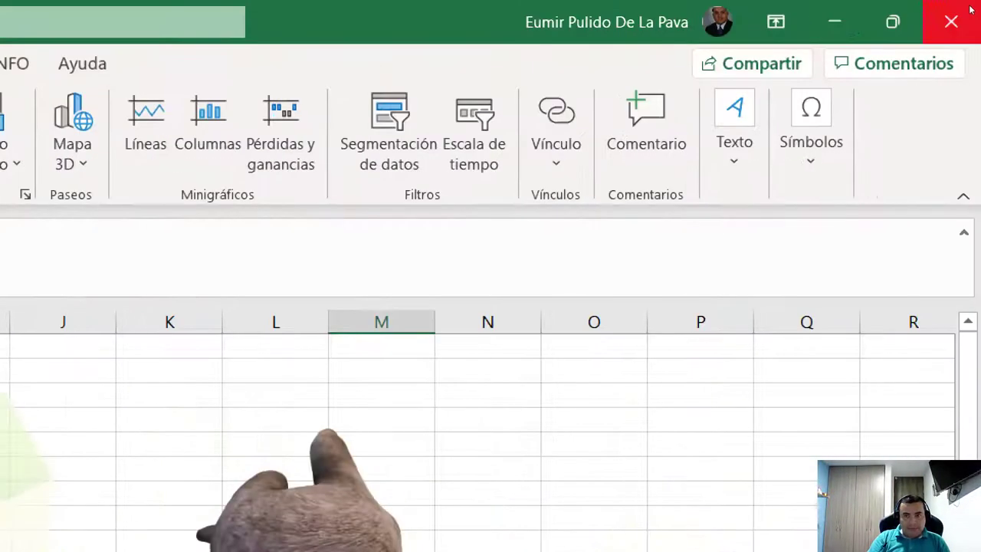
key("ctrl+w")
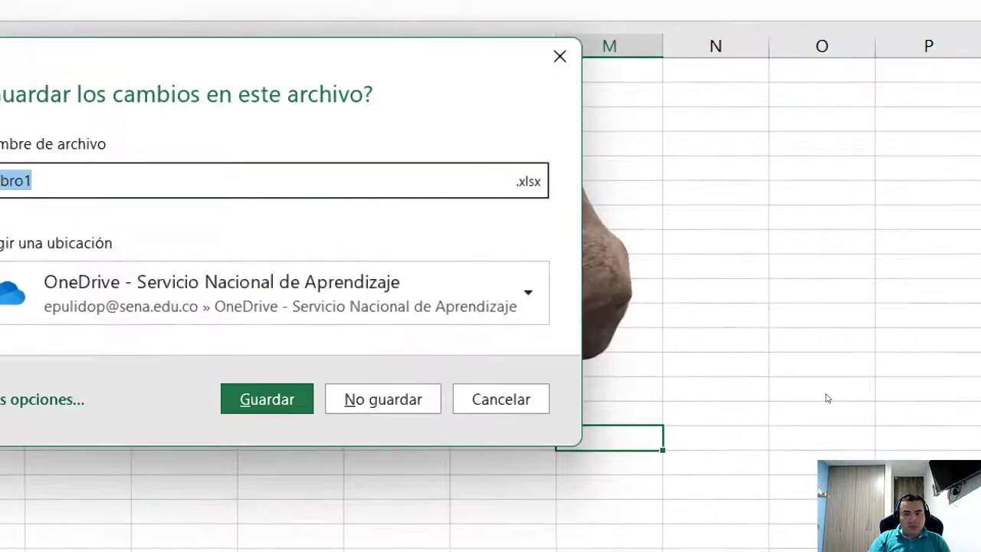
key("n")
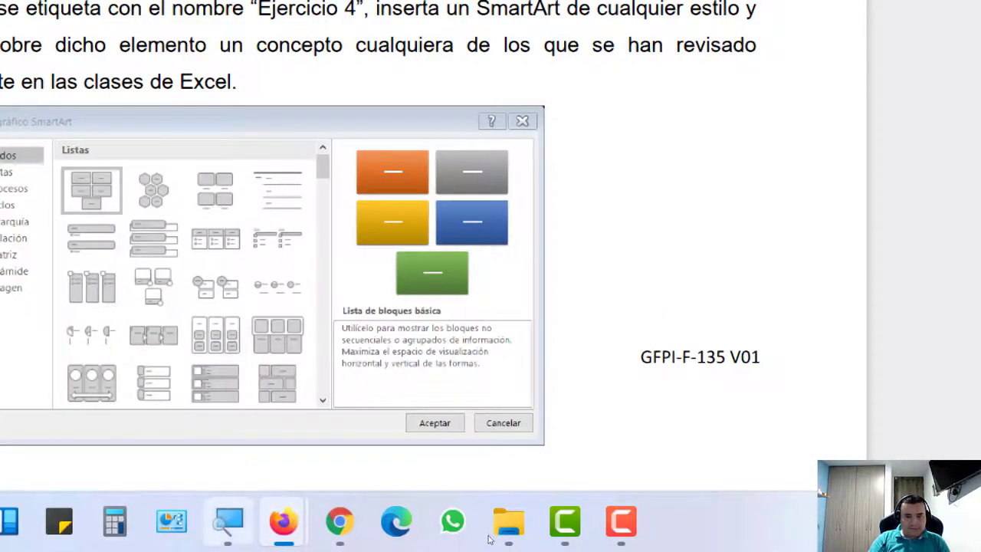
Reset the screen magnifier to 100% and put it away
left_click(228, 522)
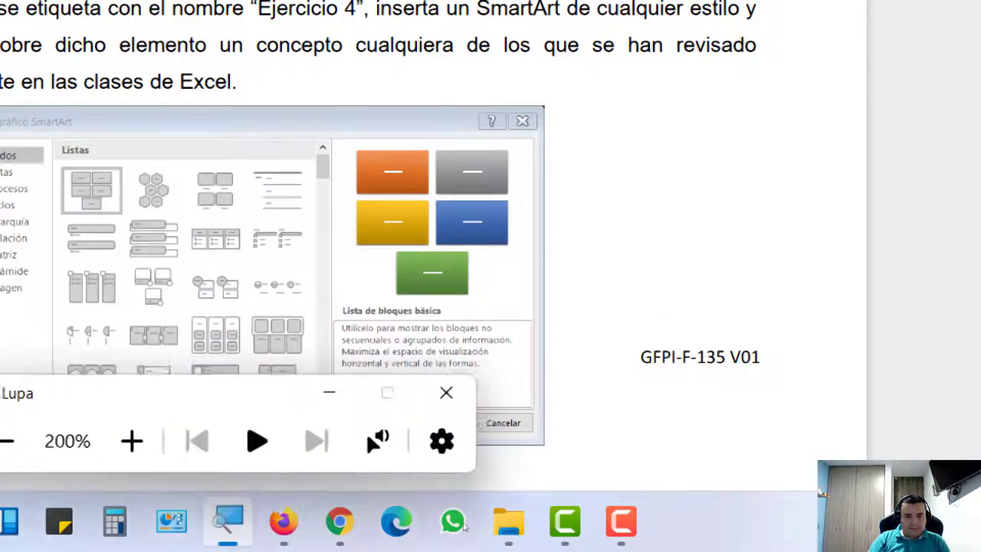
key("super+minus")
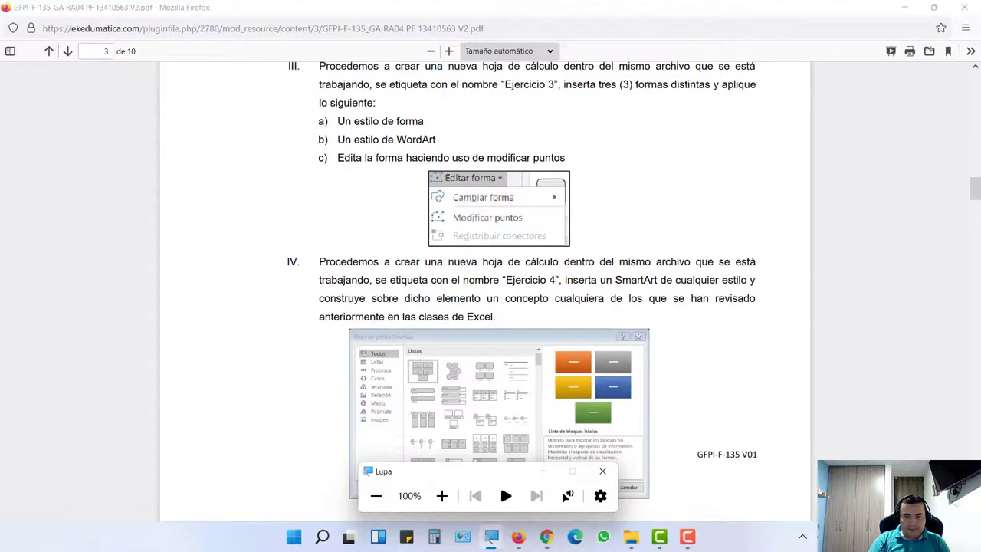
left_click(804, 538)
left_click(805, 540)
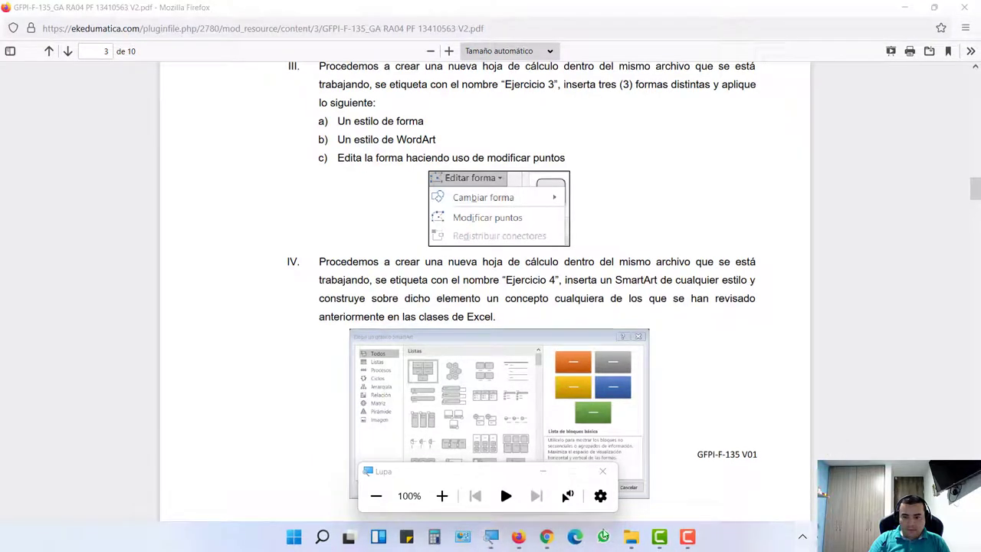
left_click(545, 470)
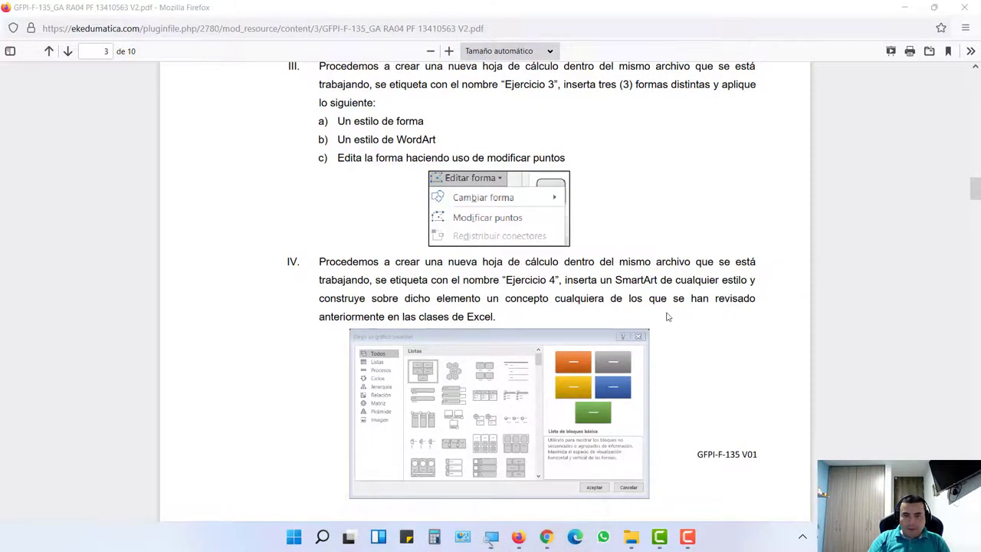
Scroll the guide to page 5 and select the heading 'B. Proteger una Hoja'
scroll(663, 310, "down", 8)
scroll(664, 311, "down", 5)
scroll(657, 319, "down", 5)
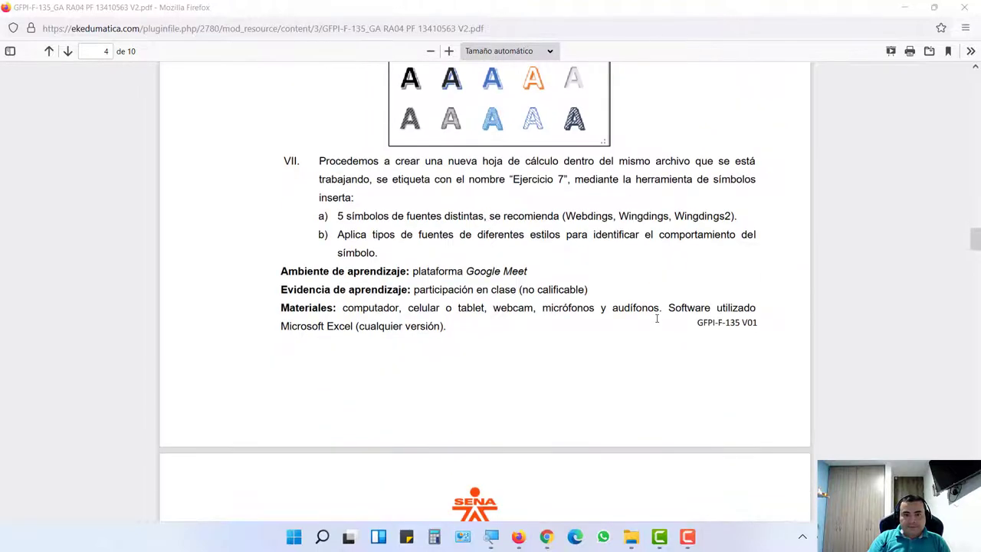
scroll(657, 323, "down", 2)
scroll(659, 325, "down", 5)
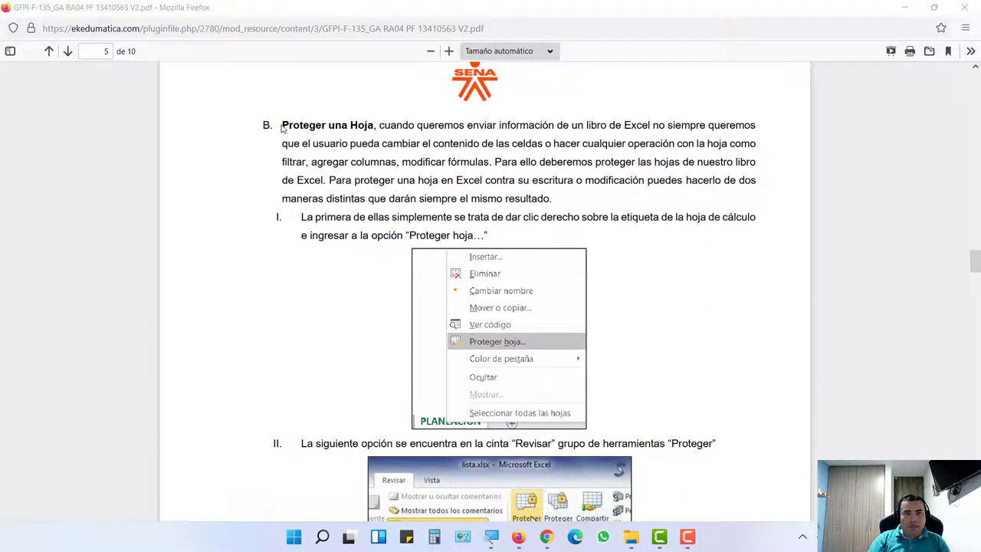
left_click_drag(282, 128, 365, 125)
left_click_drag(263, 126, 380, 127)
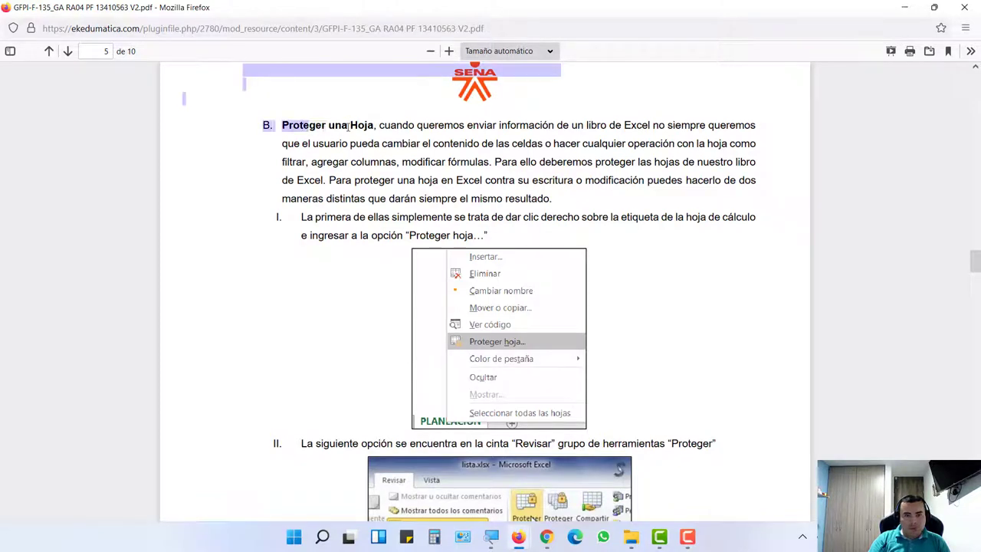
Zoom the PDF page to 200% and highlight 'Proteger una' in the heading
left_click(449, 52)
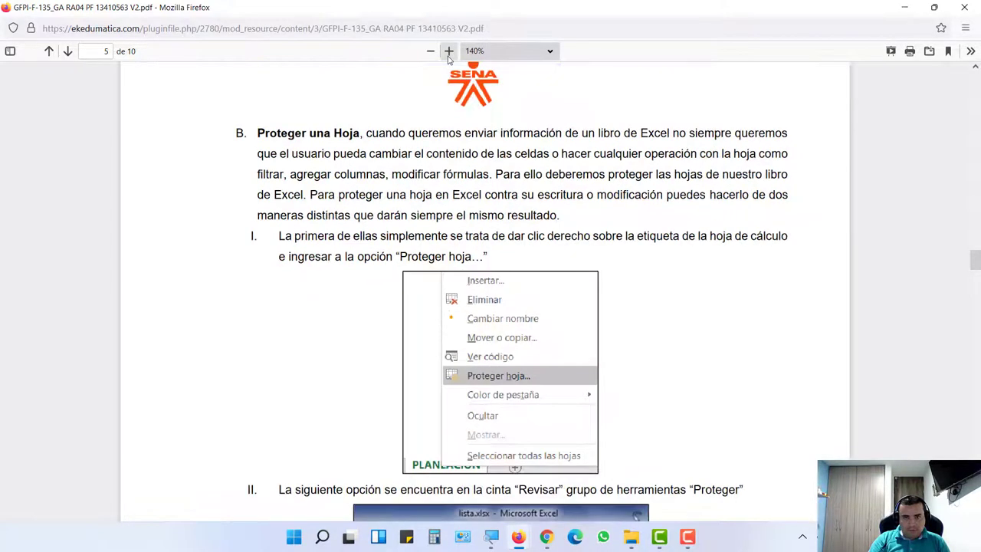
left_click(450, 51)
left_click(449, 51)
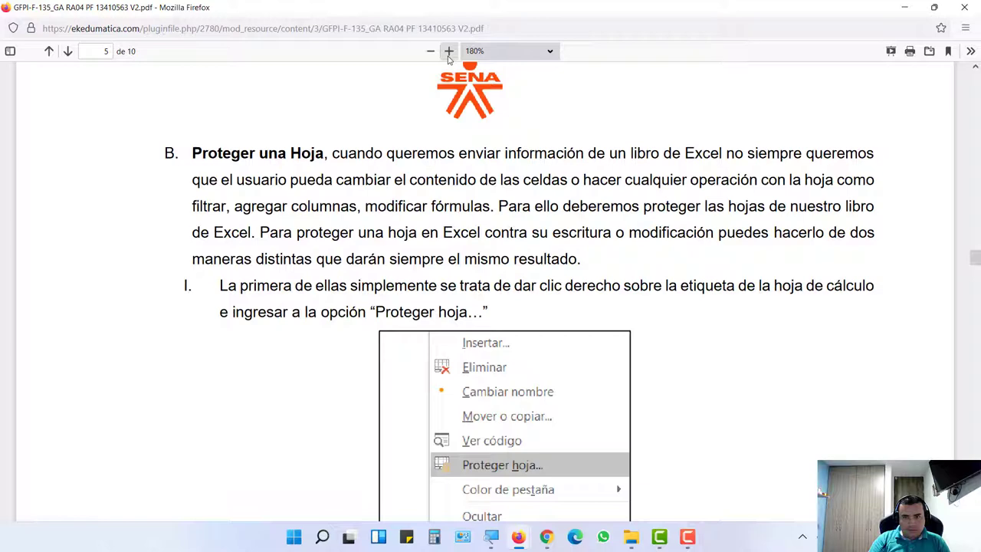
left_click(449, 52)
left_click_drag(657, 521, 730, 521)
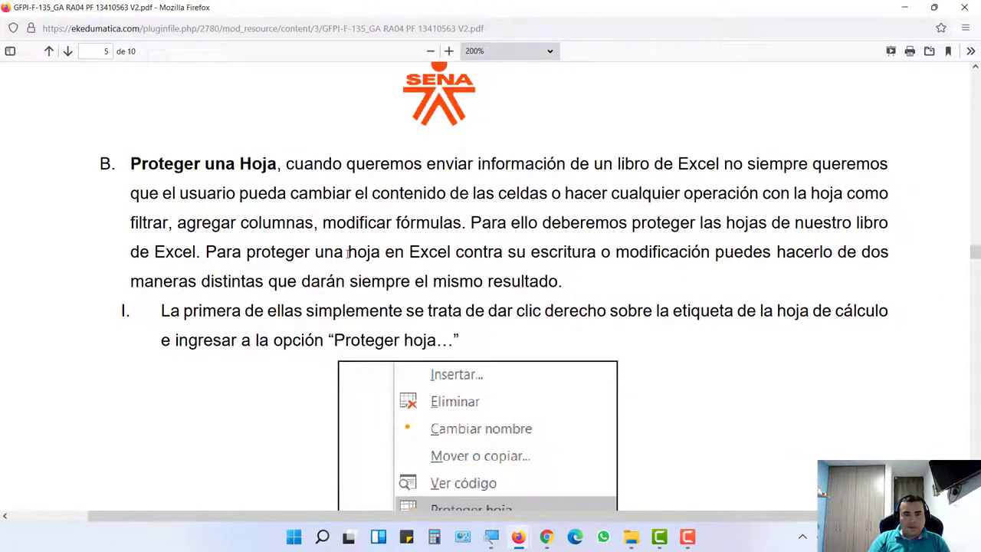
left_click_drag(141, 163, 237, 165)
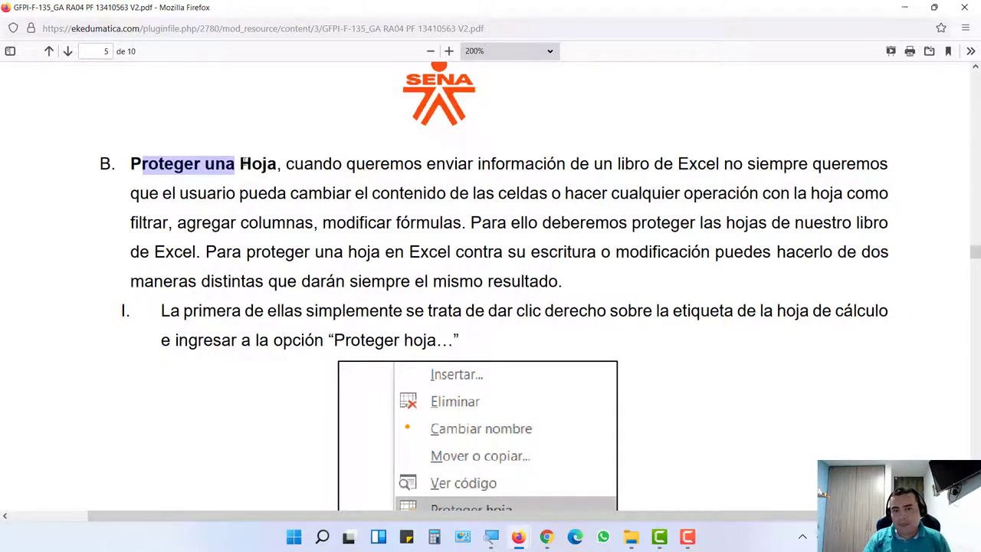
Scroll the guide to page 7 and highlight the exercise file name 'Protección hoja'
scroll(303, 136, "down", 3)
scroll(368, 176, "down", 3)
scroll(427, 208, "down", 5)
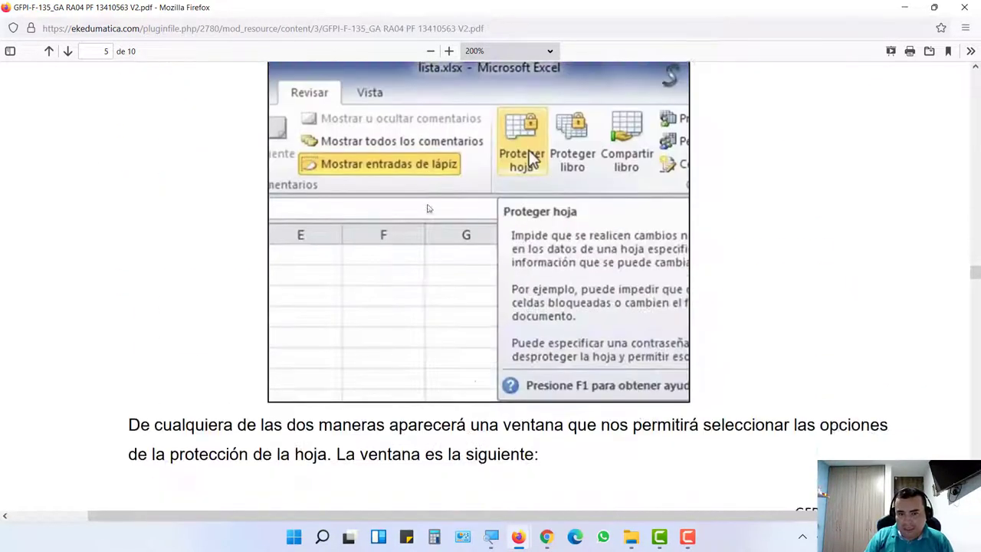
scroll(429, 208, "down", 4)
scroll(429, 208, "down", 5)
scroll(430, 207, "down", 4)
scroll(432, 206, "down", 2)
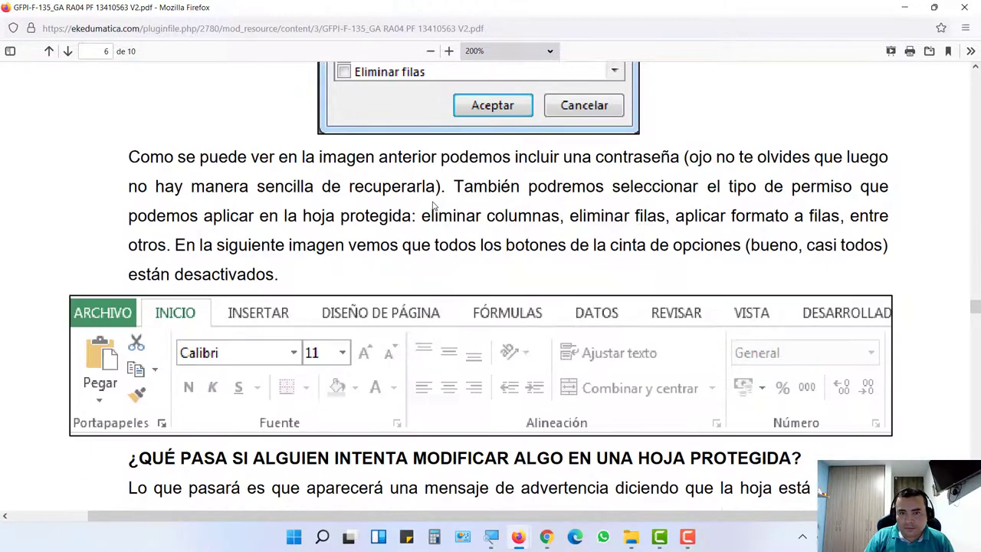
scroll(433, 205, "down", 3)
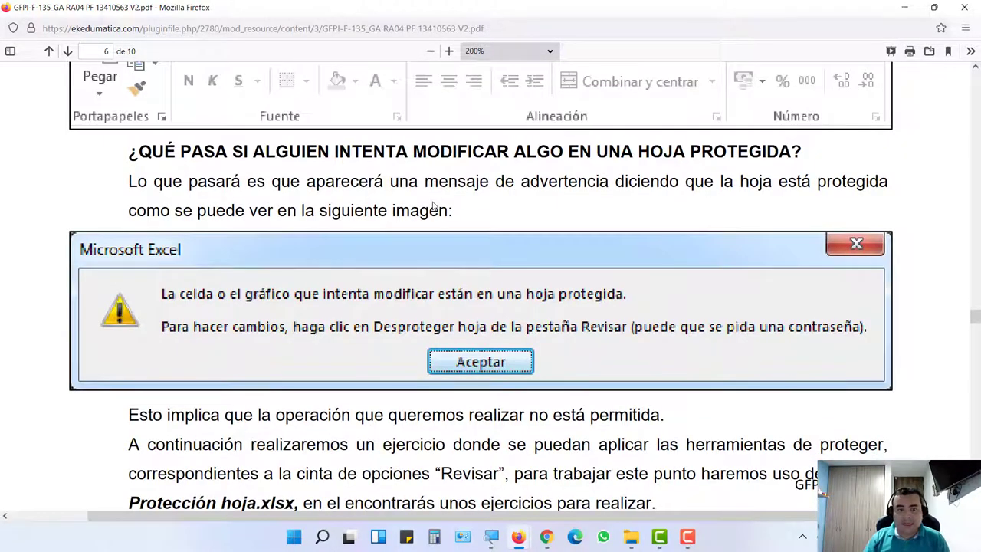
scroll(433, 206, "down", 5)
scroll(431, 208, "down", 7)
scroll(429, 214, "up", 1)
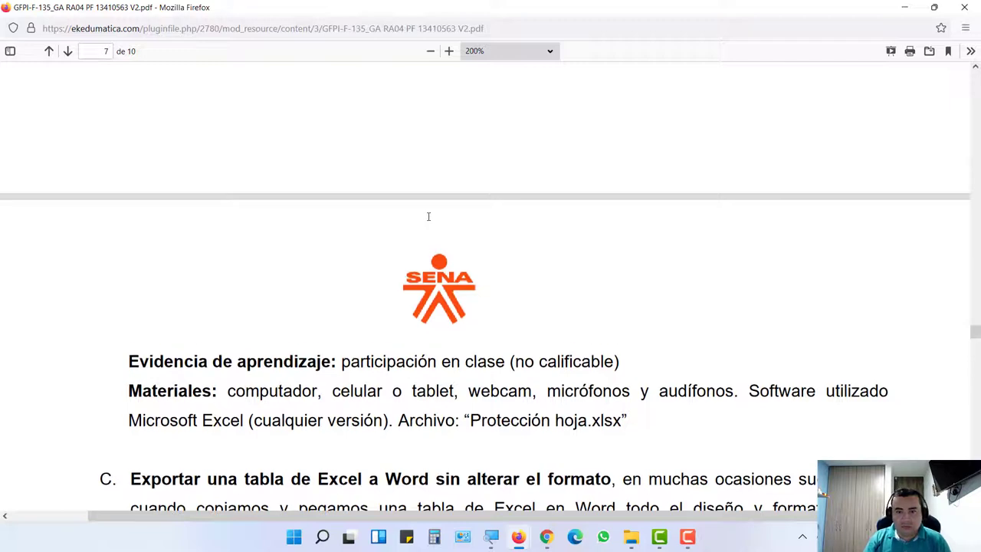
left_click_drag(471, 421, 581, 420)
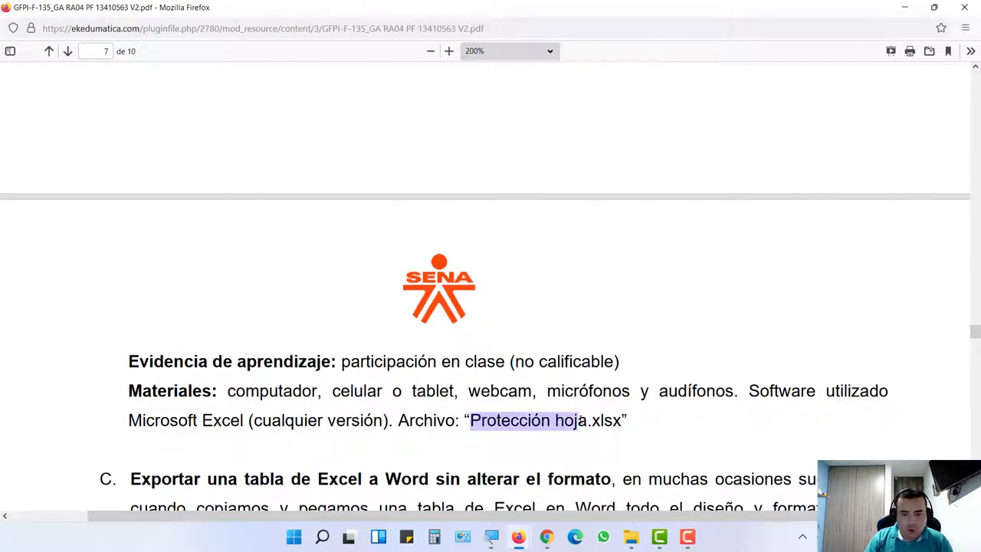
From the Moodle course page, open Protección hoja.xlsx in Excel via the Archivos para descargar folder
mouse_move(527, 535)
left_click(454, 443)
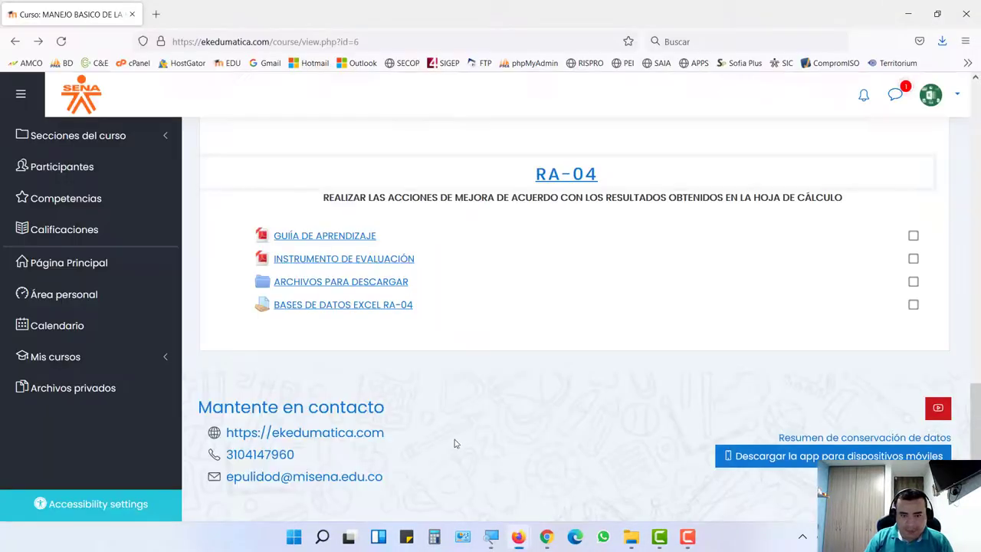
left_click(321, 282)
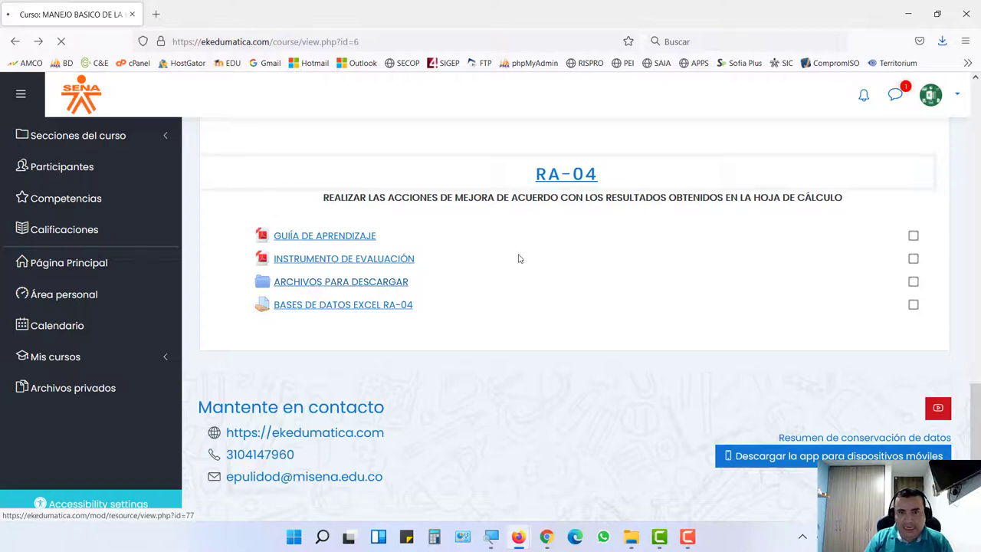
scroll(494, 263, "down", 2)
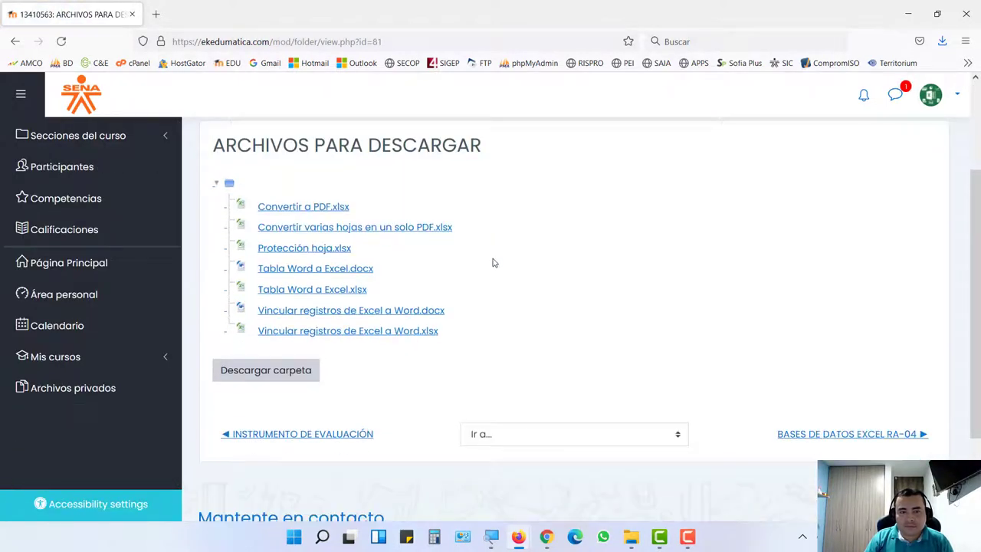
left_click(324, 249)
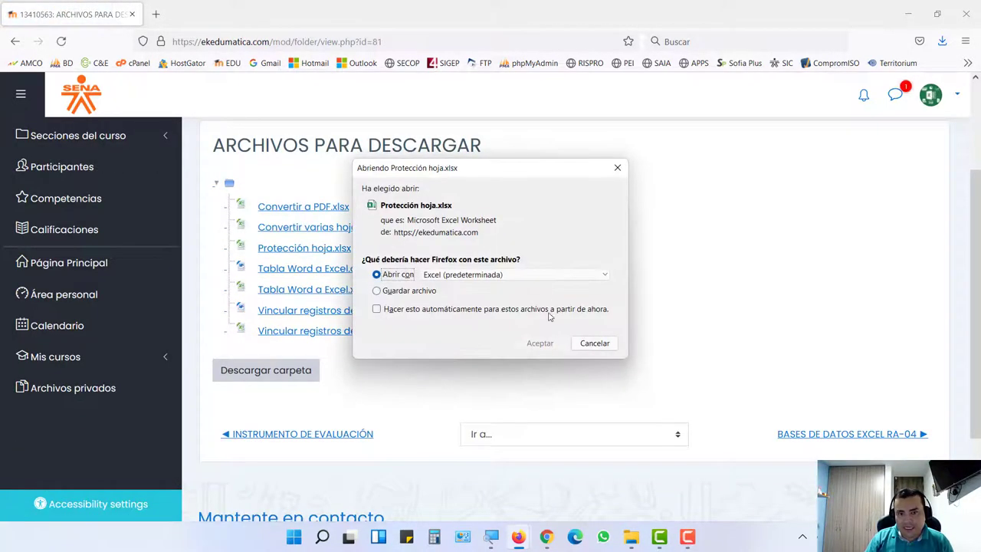
left_click(539, 343)
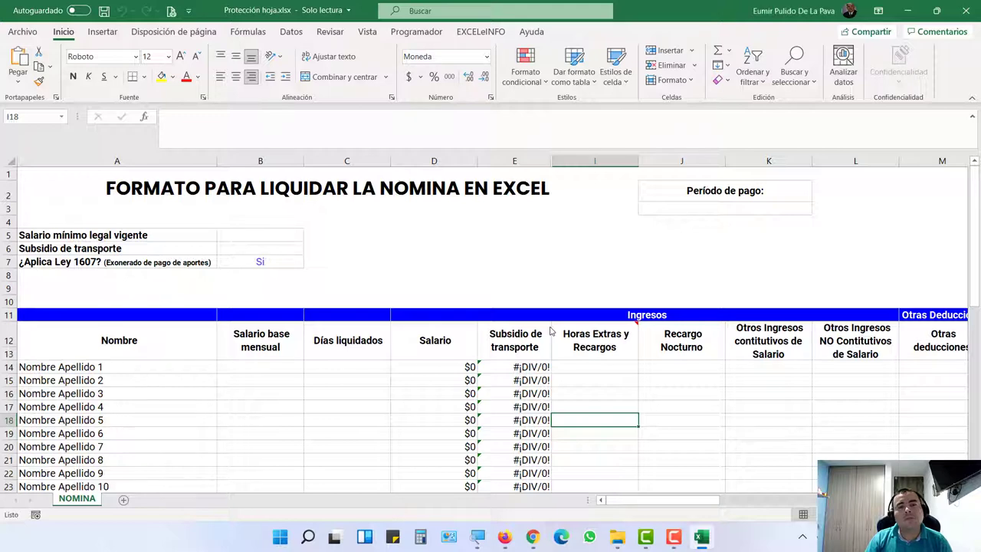
scroll(542, 252, "down", 2)
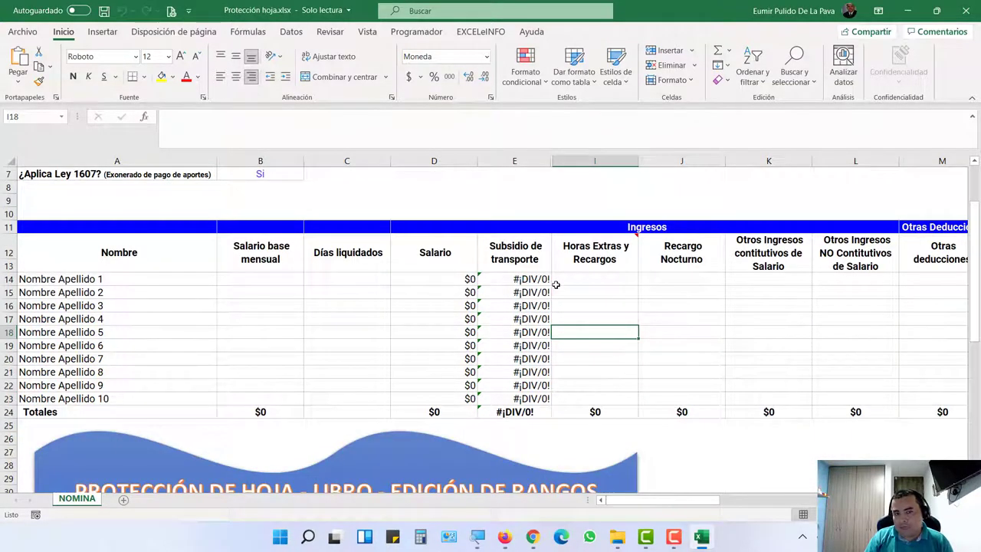
scroll(556, 284, "up", 2)
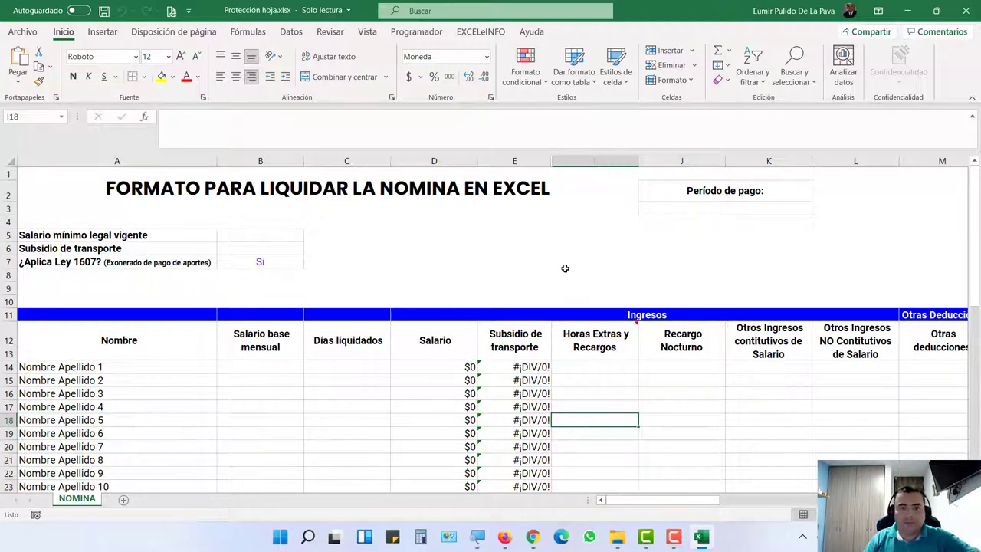
scroll(385, 293, "down", 2)
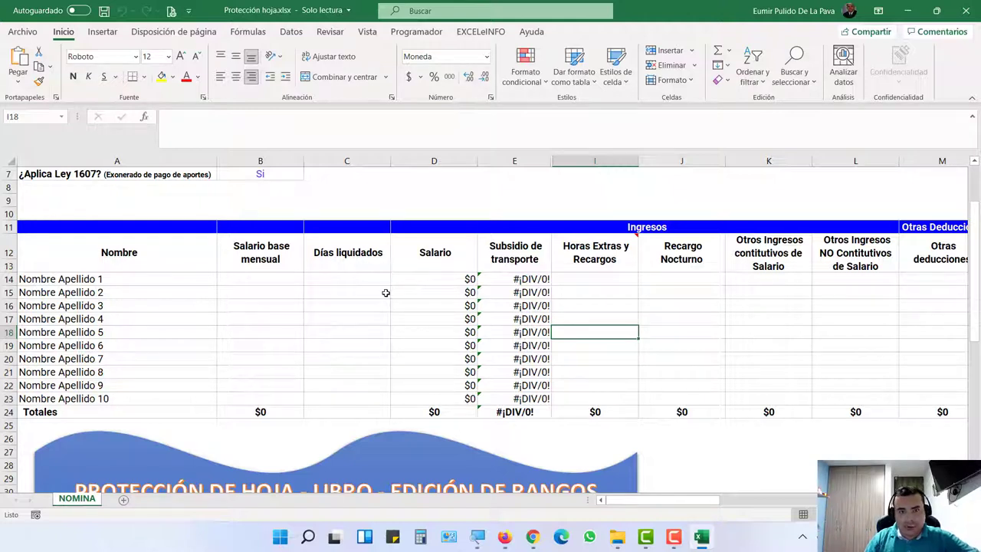
left_click(288, 412)
left_click(418, 278)
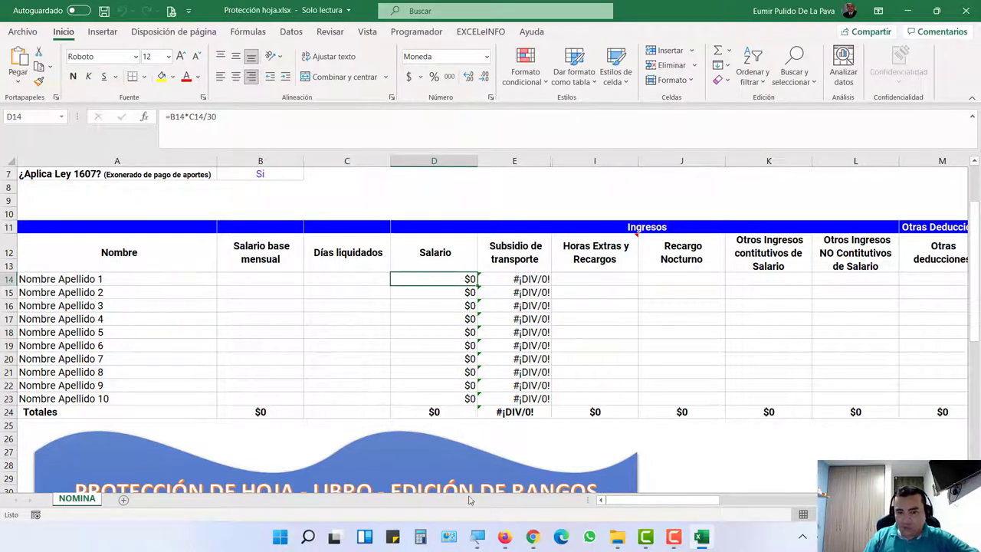
left_click(477, 537)
left_click(441, 496)
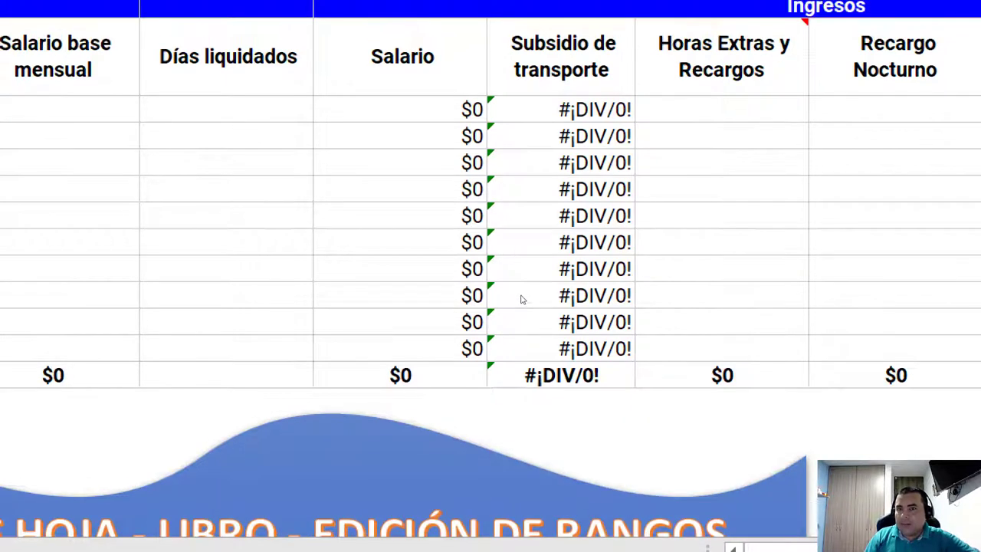
key("F2")
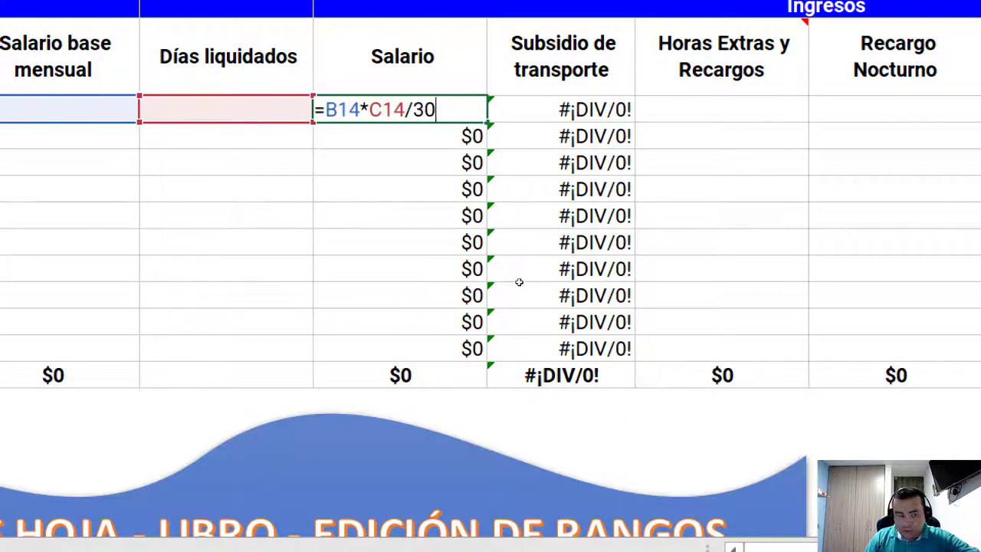
key("Tab")
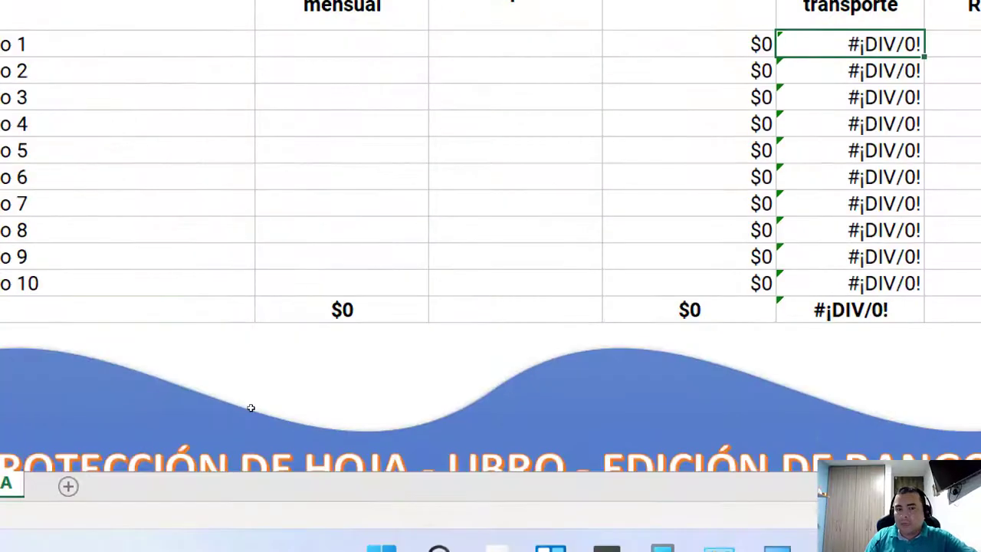
left_click(342, 310)
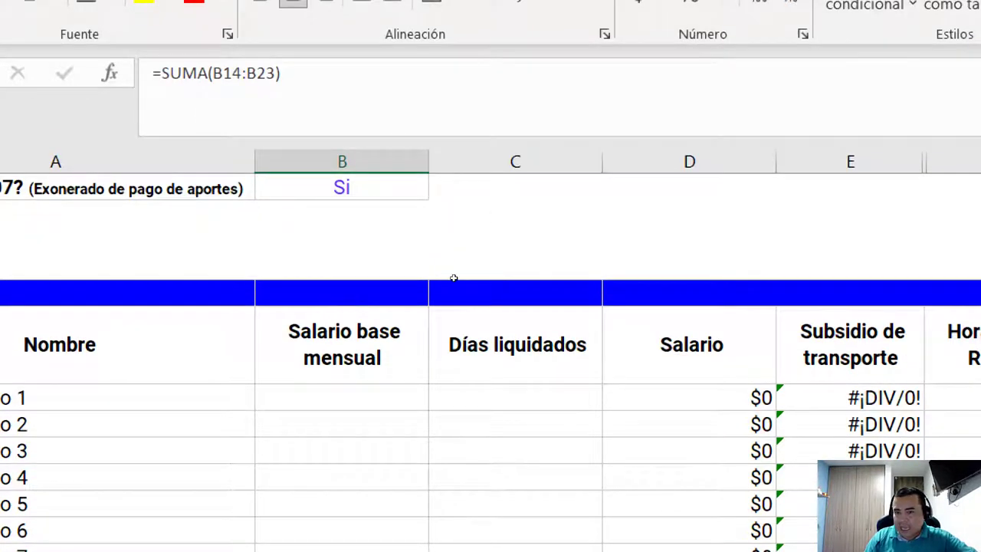
left_click(690, 397)
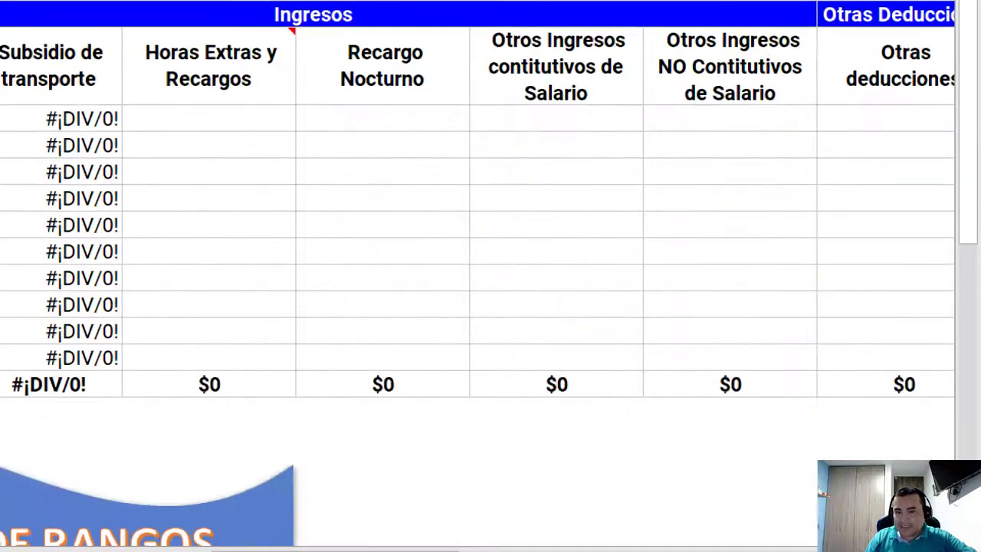
key("Right")
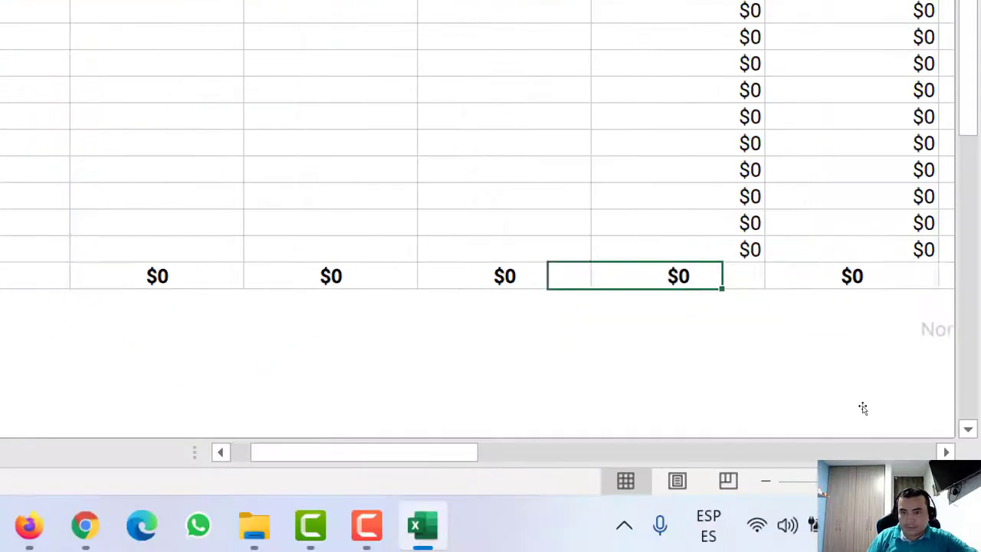
key("Right")
key("Right")
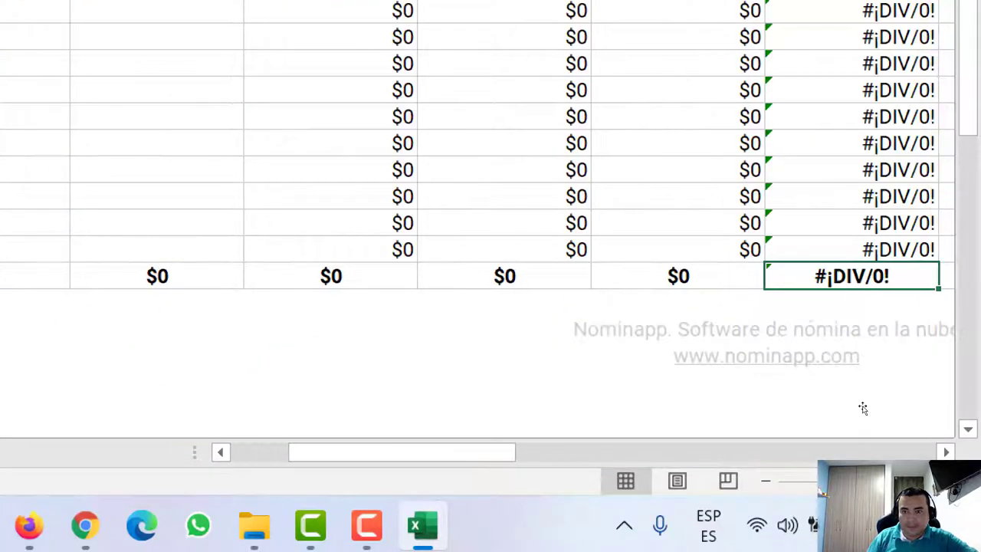
key("Right")
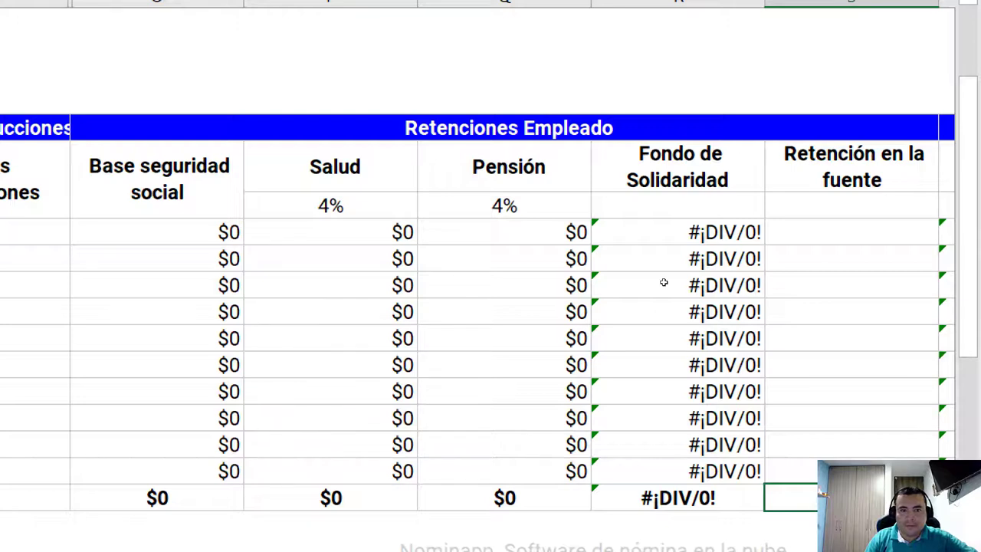
left_click(331, 232)
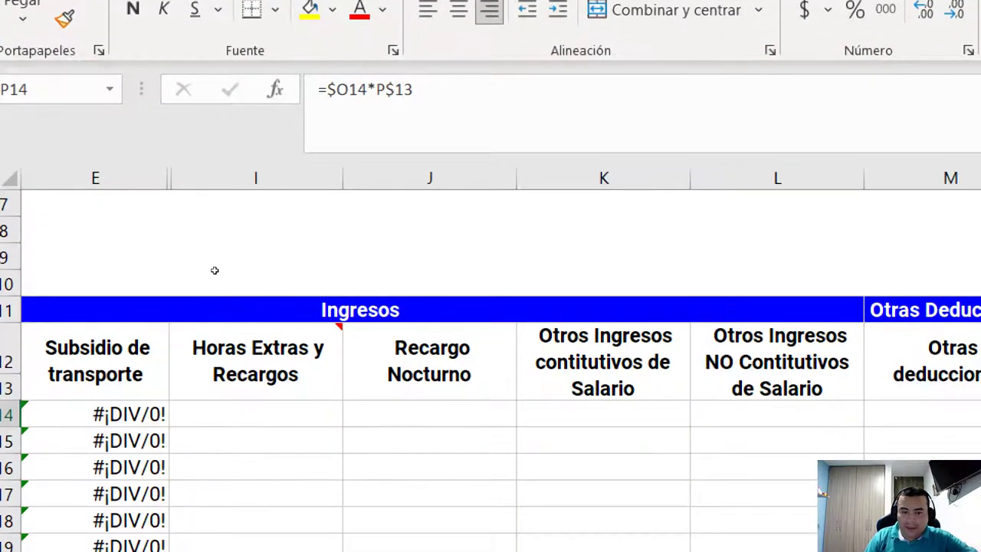
left_click(429, 360)
key("Left")
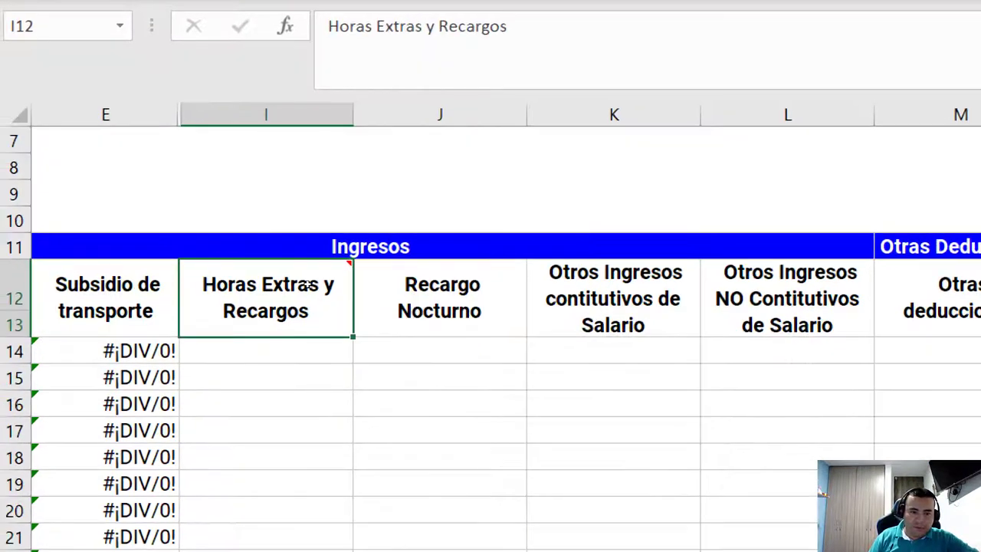
key("Left")
key("Left")
key("Left")
key("Left")
key("Left")
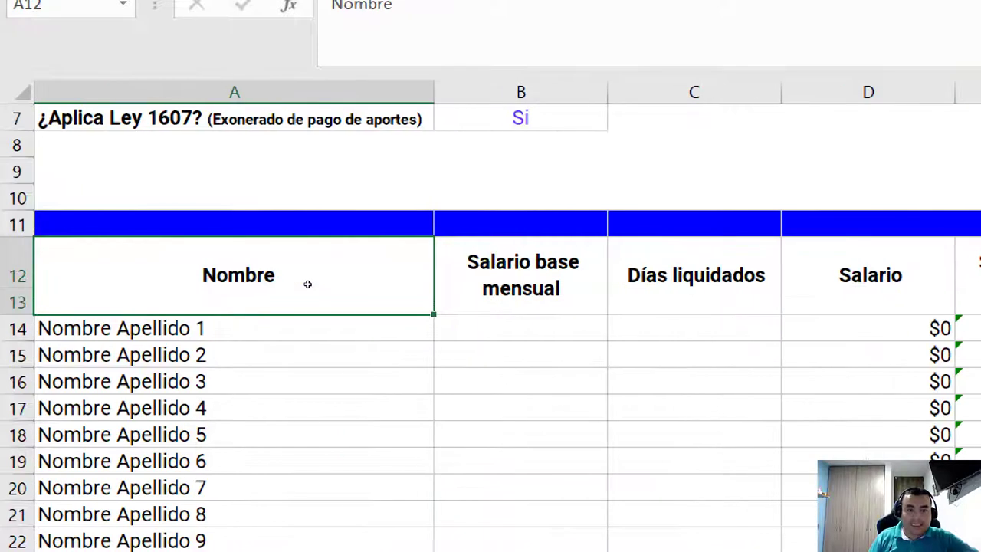
scroll(336, 281, "up", 2)
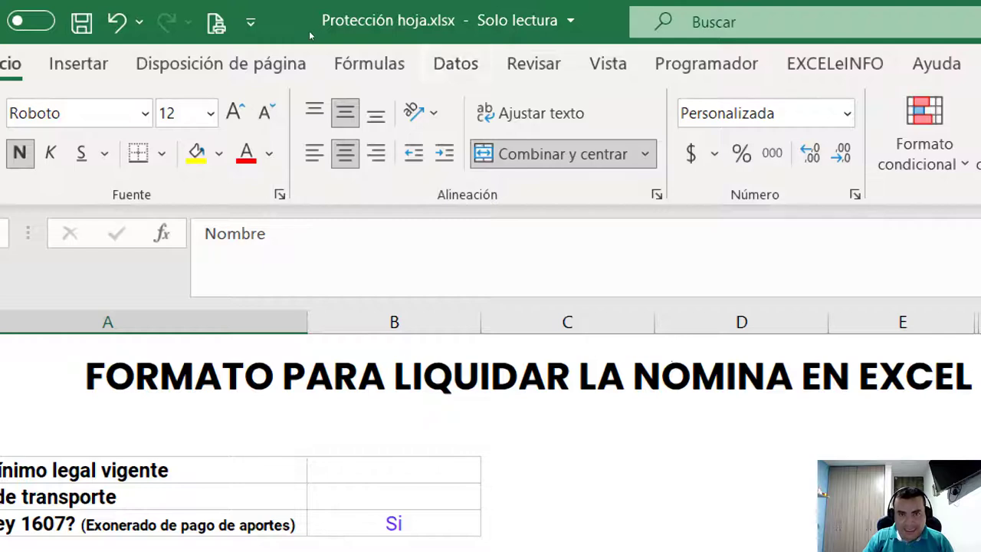
Switch to Revisar, dismiss the comments notice, and select A1 through row 14 (Nombre Apellido 1)
key("alt+r")
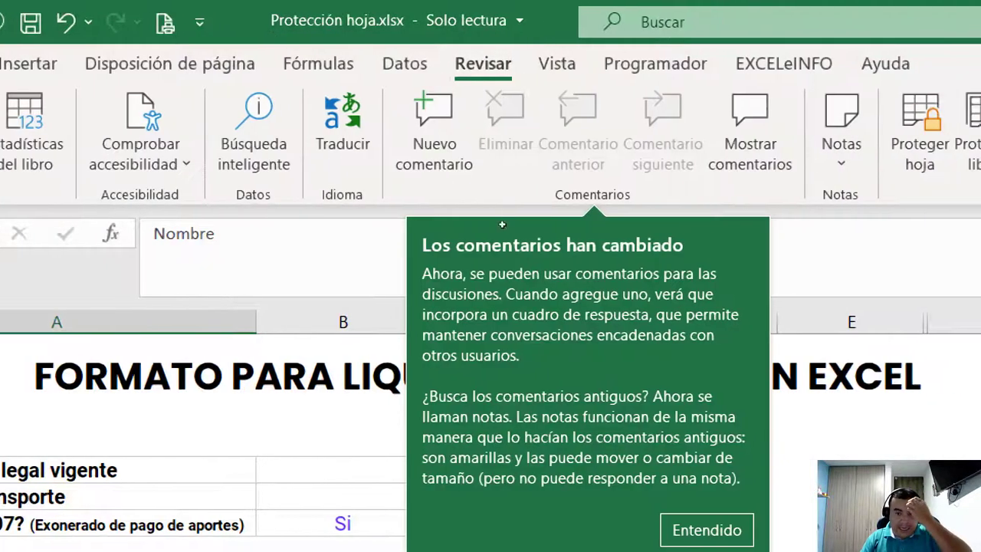
key("Return")
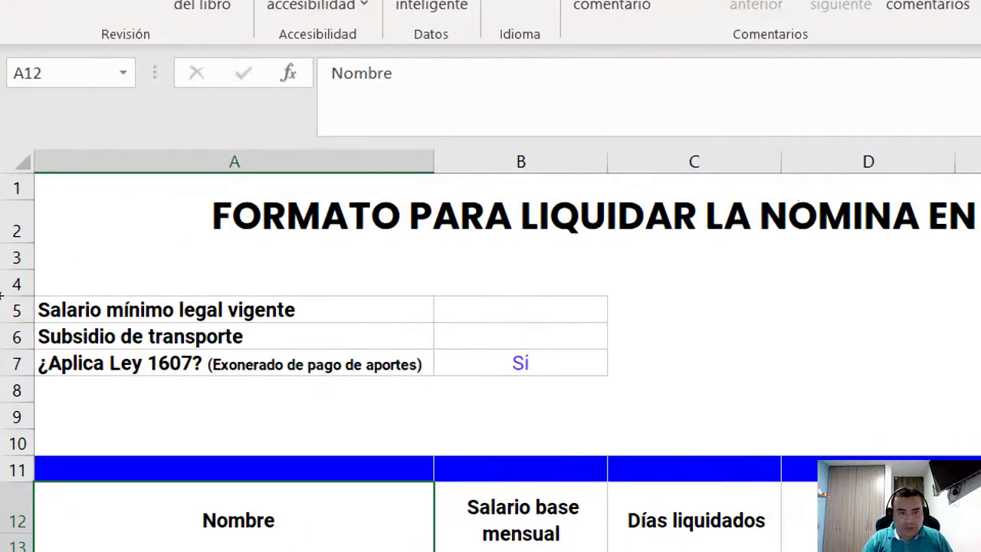
left_click_drag(39, 186, 547, 420)
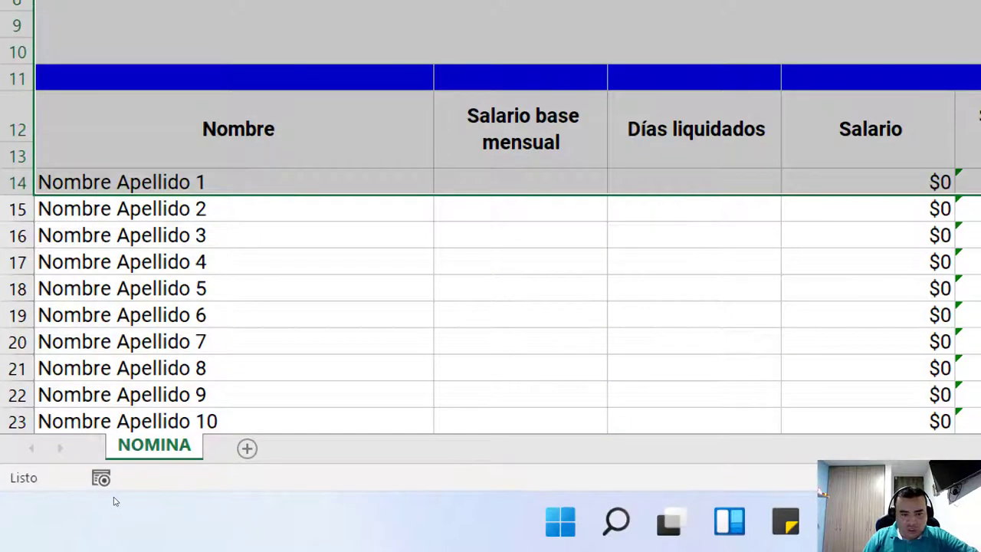
Bring up the NOMINA tab's sheet options and close them without choosing anything
right_click(80, 501)
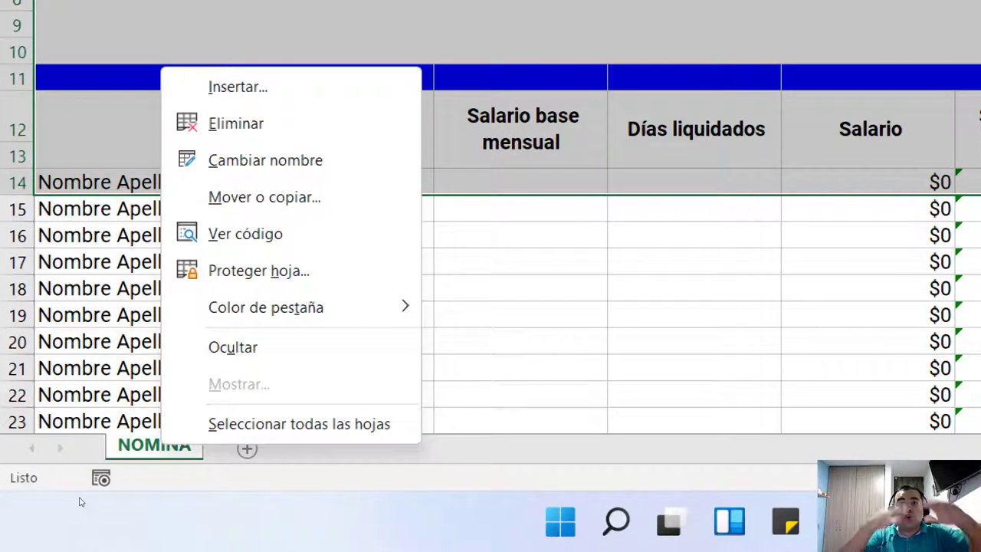
key("Up")
key("Down")
key("Up")
key("Up")
key("Up")
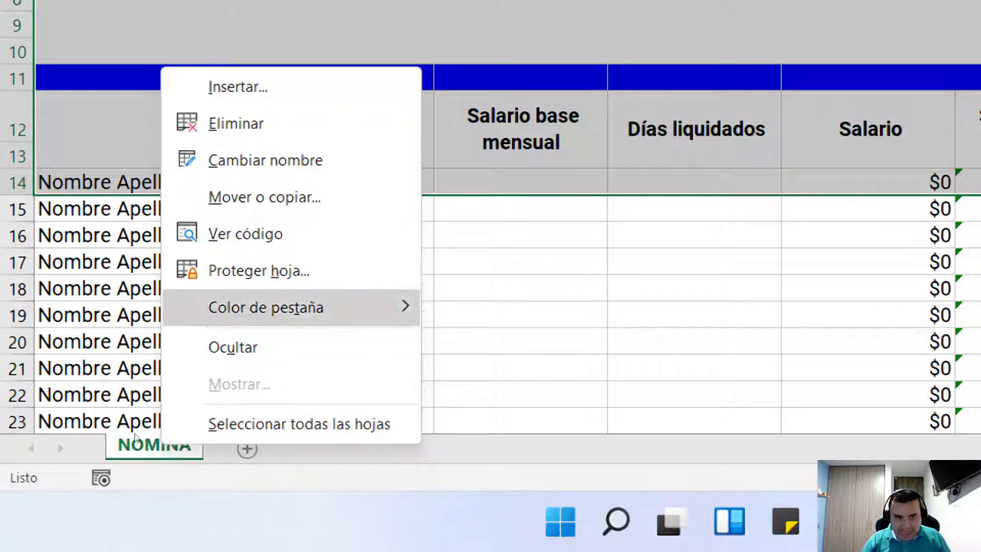
key("Escape")
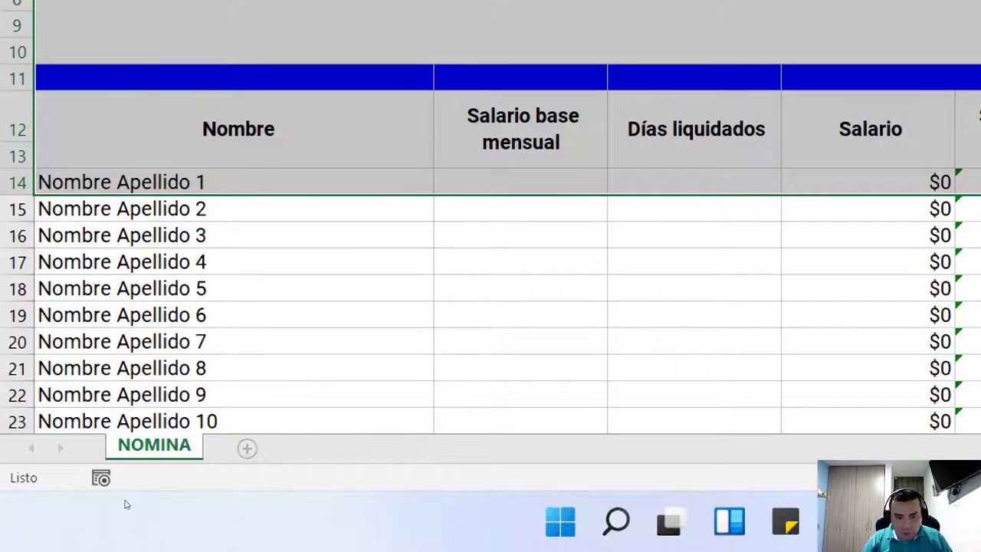
Insert blank sheets Hoja1, Hoja2 and Hoja3 beside NOMINA, switching between the sheets
key("shift+F11")
key("shift+F11")
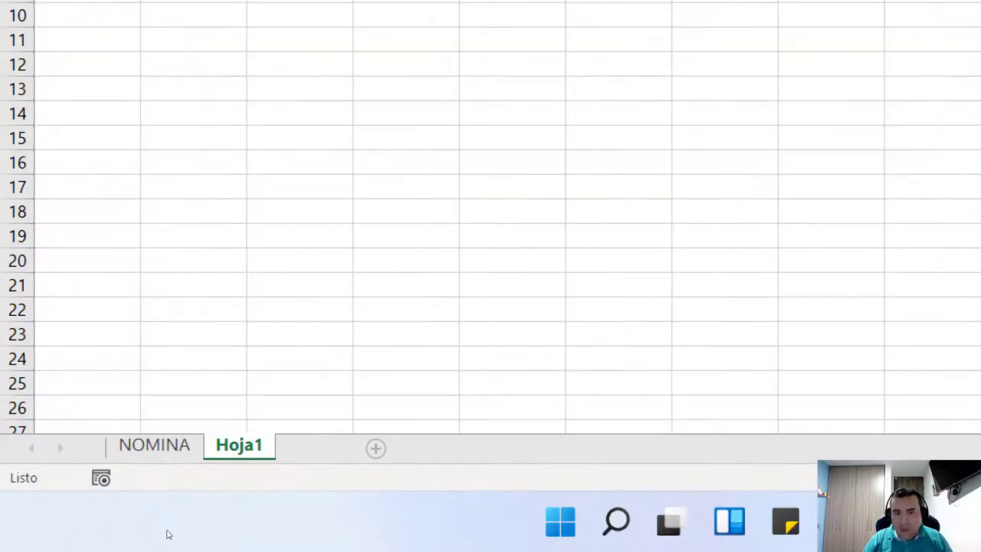
key("ctrl+Page_Up")
key("ctrl+Page_Up")
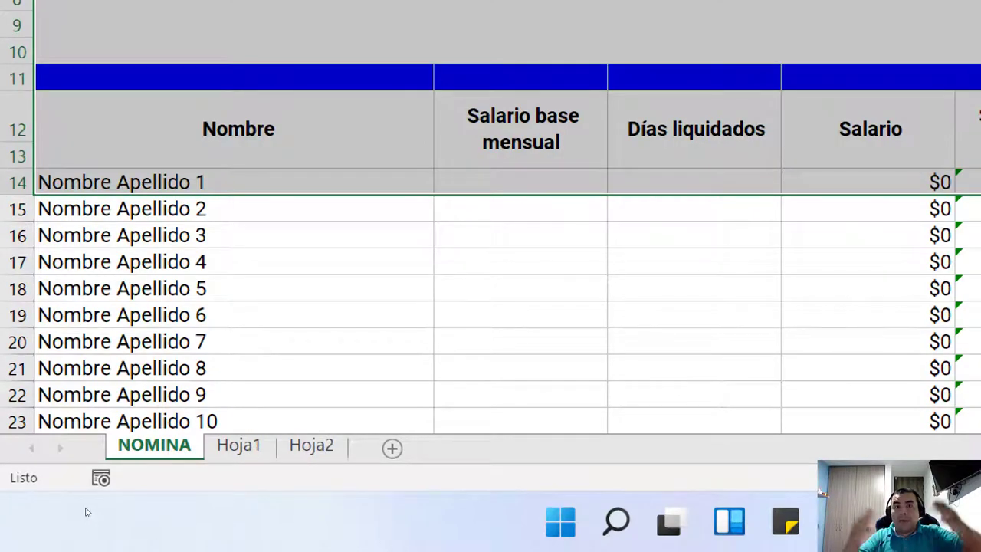
key("ctrl+shift+Page_Down")
key("ctrl+Page_Down")
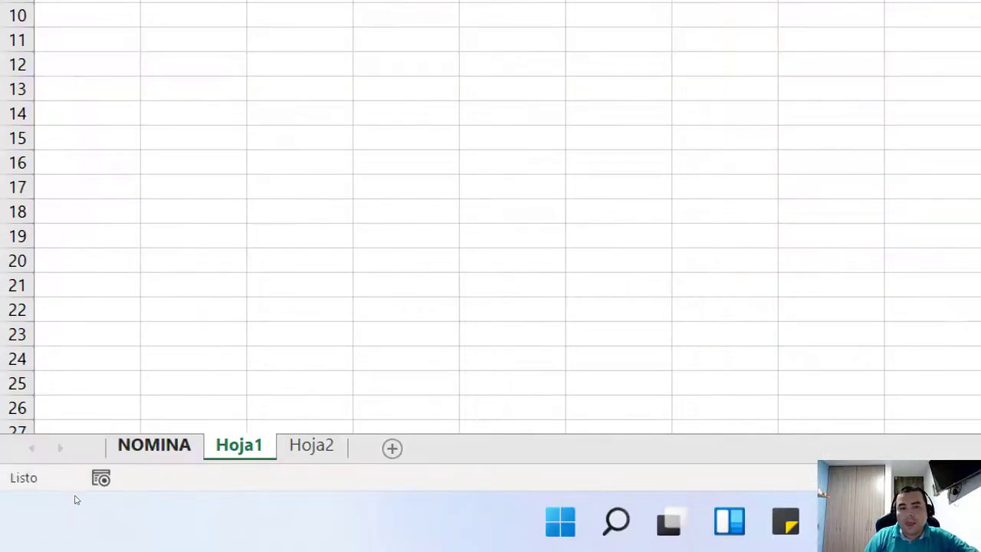
key("ctrl+Page_Up")
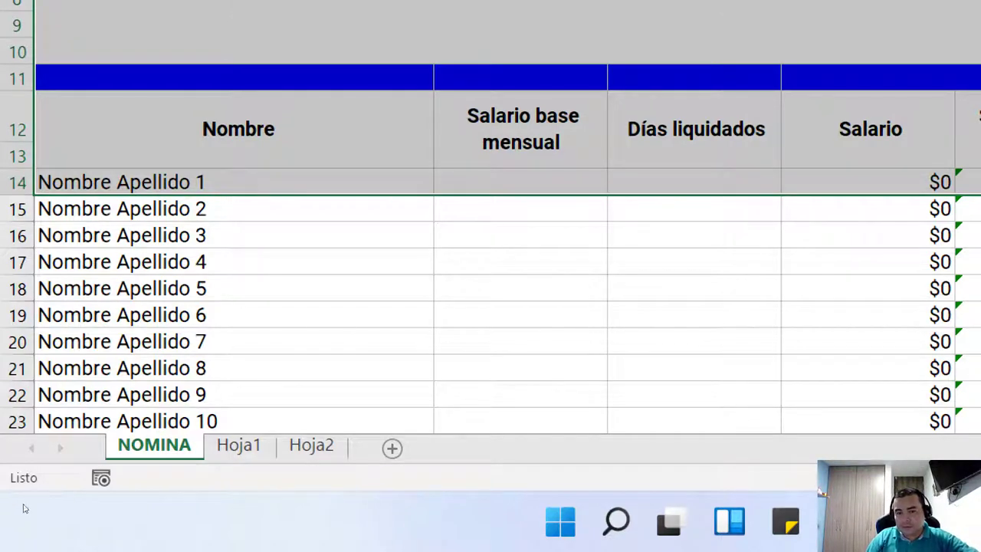
key("ctrl+Page_Down")
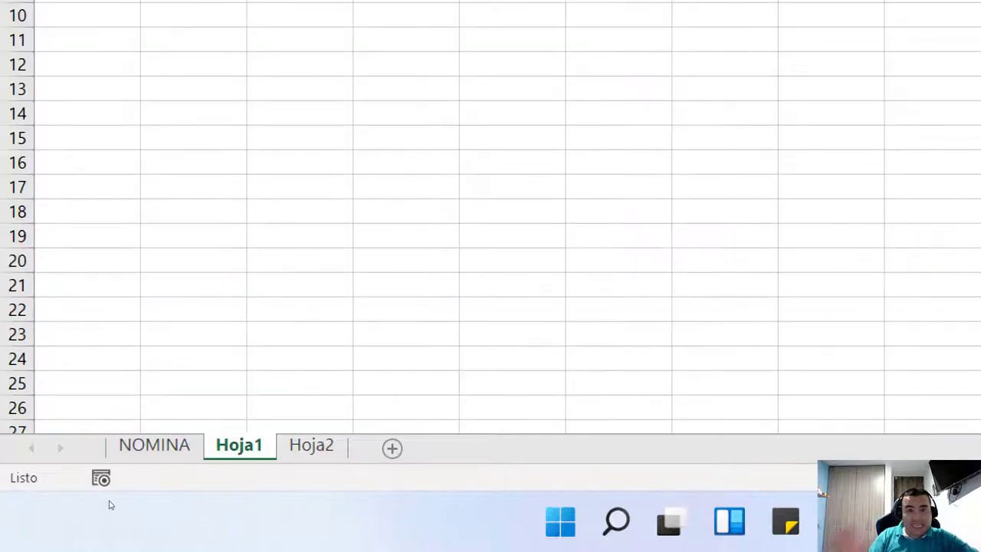
key("ctrl+Page_Down")
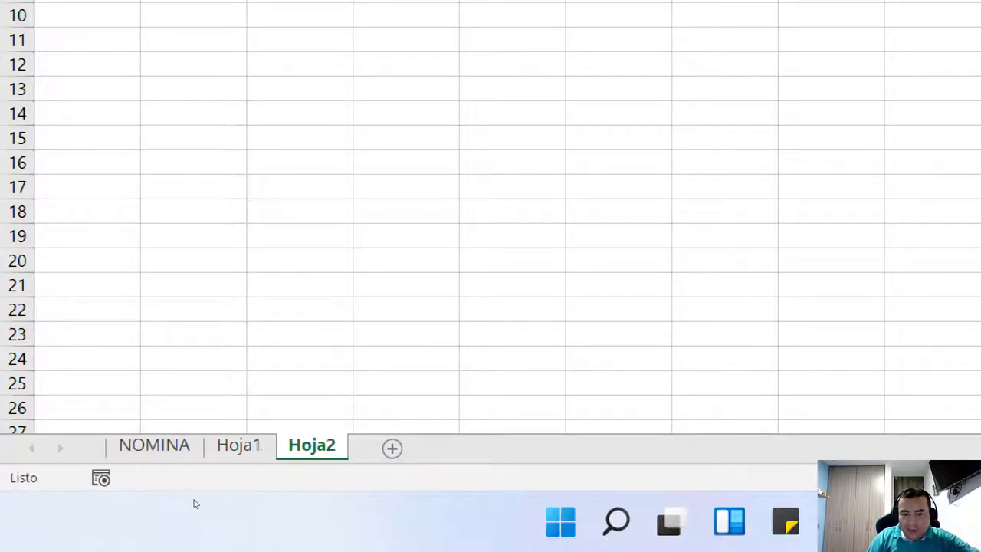
key("shift+F11")
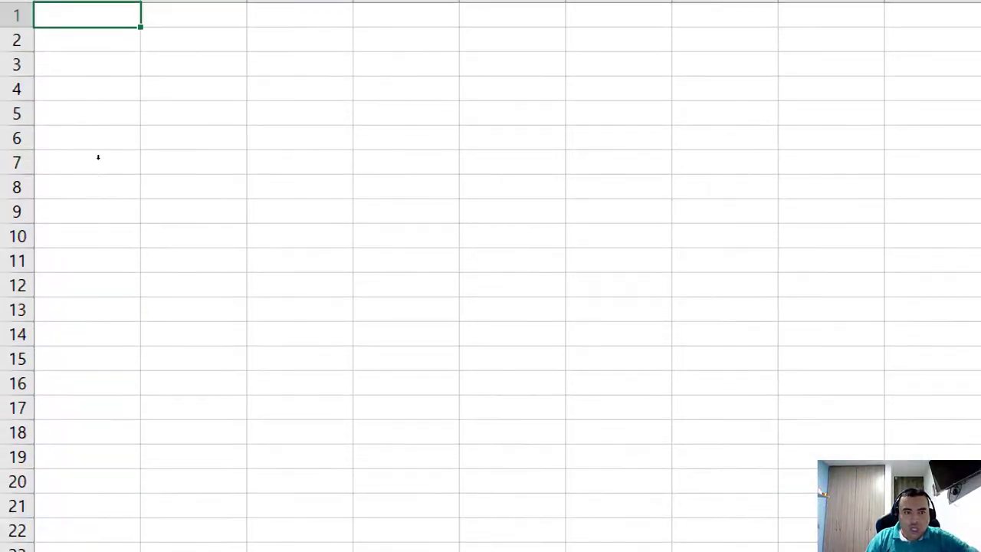
Move around the blank Hoja3 sheet through C4 and E7, ending at cell E9
key("Right")
key("Down")
key("Down")
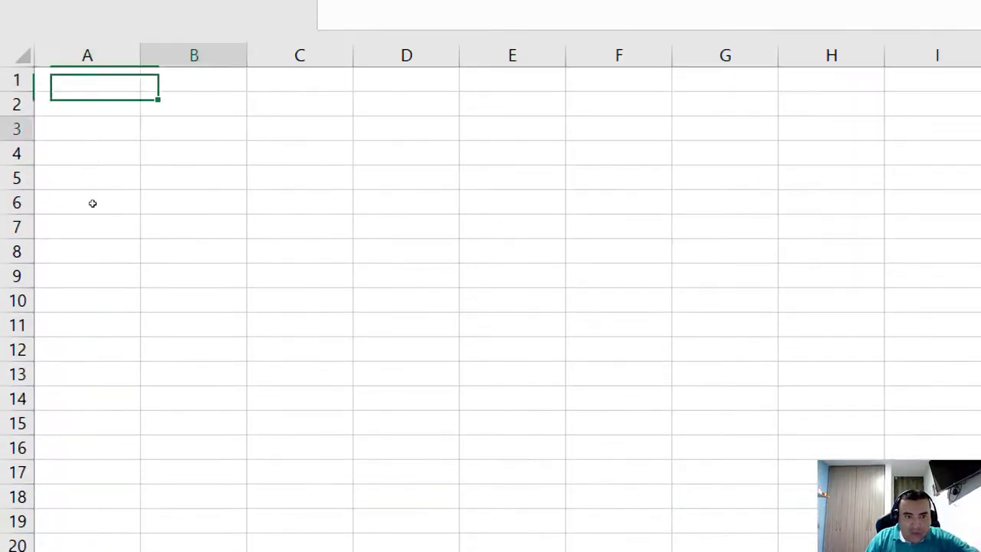
key("Right")
key("Down")
key("Right")
key("Right")
key("Down")
key("Down")
key("Down")
key("Right")
key("Right")
key("Right")
key("Down")
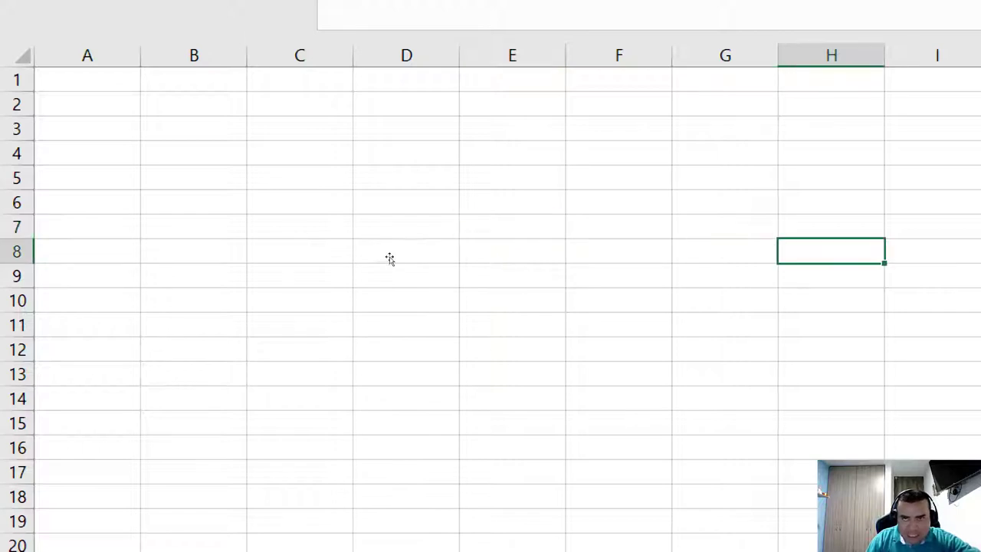
key("Left")
key("Down")
key("Left")
key("Left")
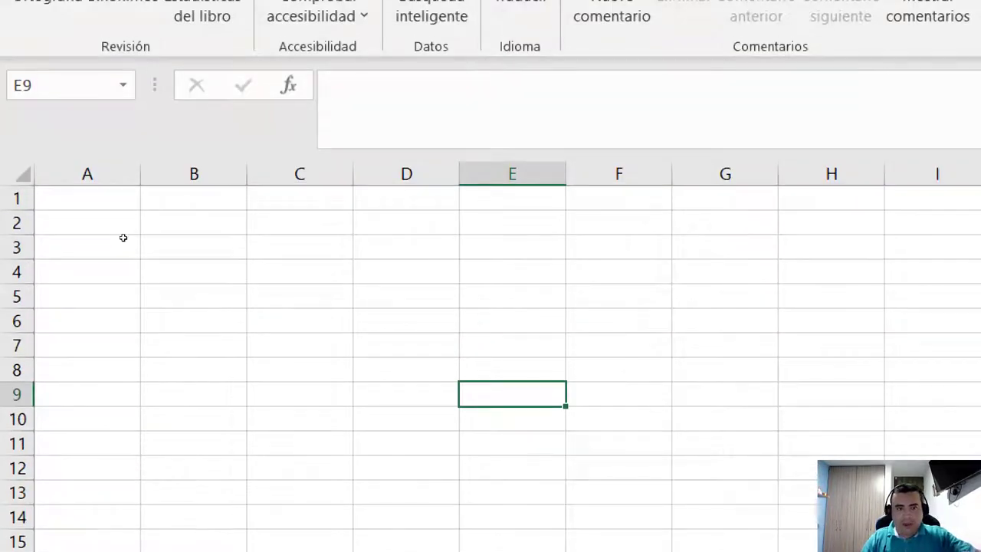
Enter test text 'sfsd' in B6, 'sdf' in B3 and 'ff' in D5
left_click(165, 287)
type("sfsd")
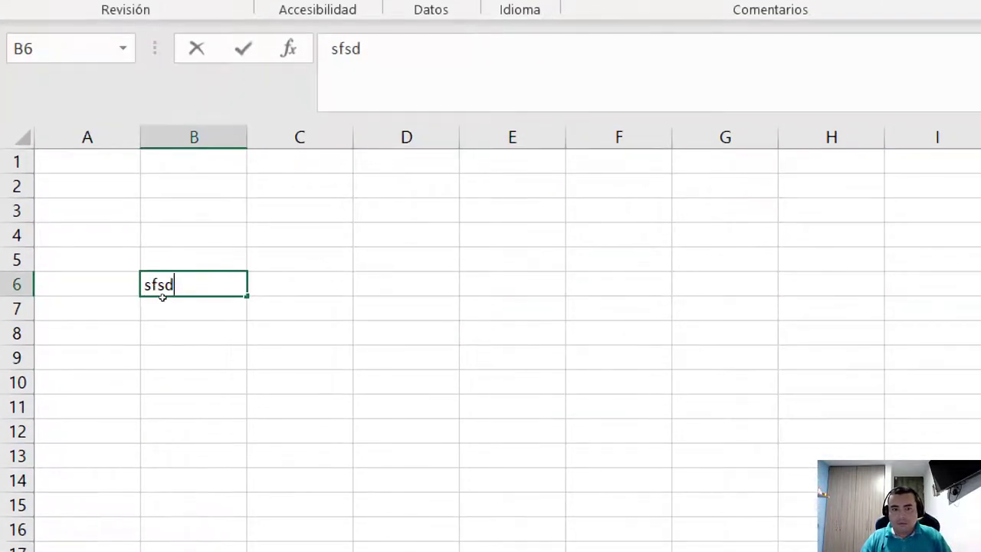
left_click(204, 217)
type("sdf")
left_click(406, 259)
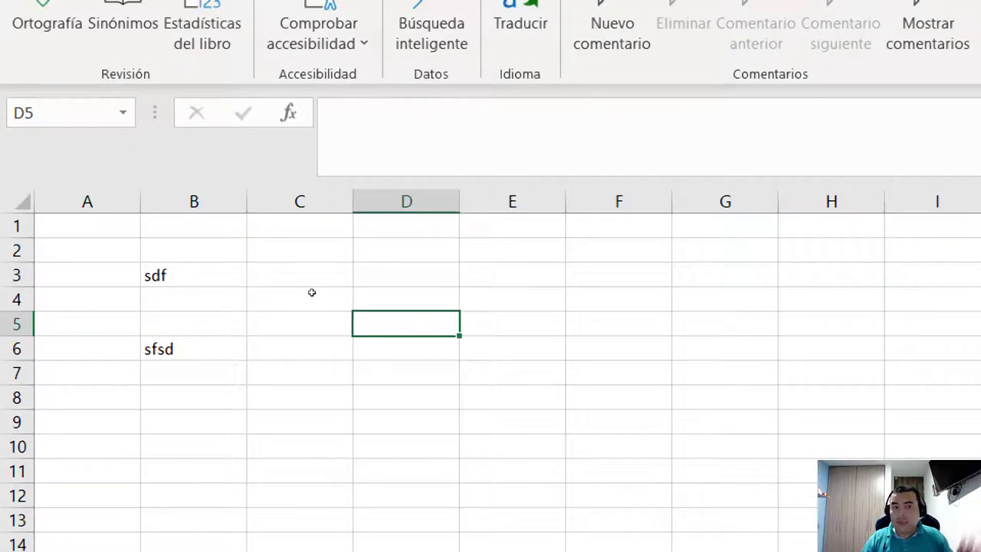
type("ff")
key("Return")
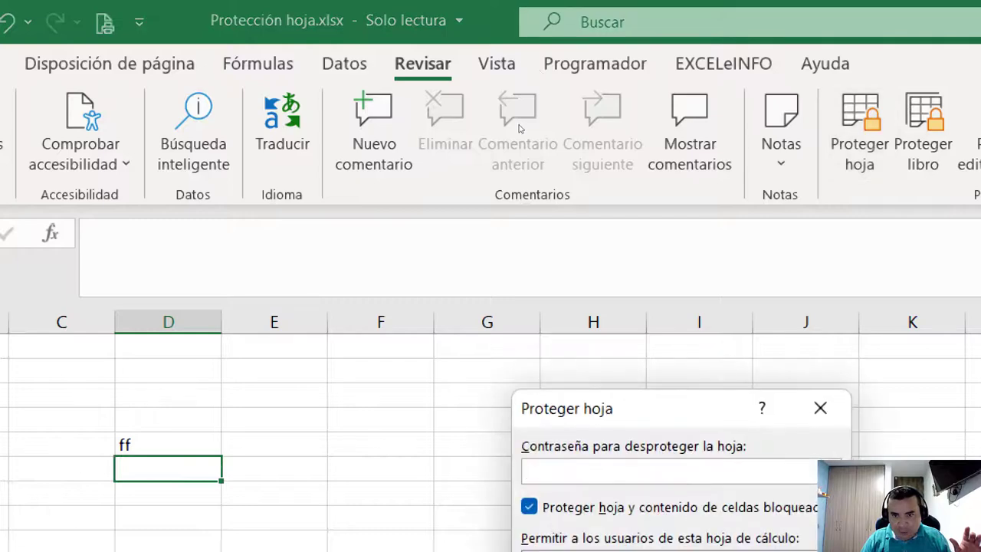
Close the protection settings, try deleting B3 and F3, and dismiss each protected-sheet warning
key("Escape")
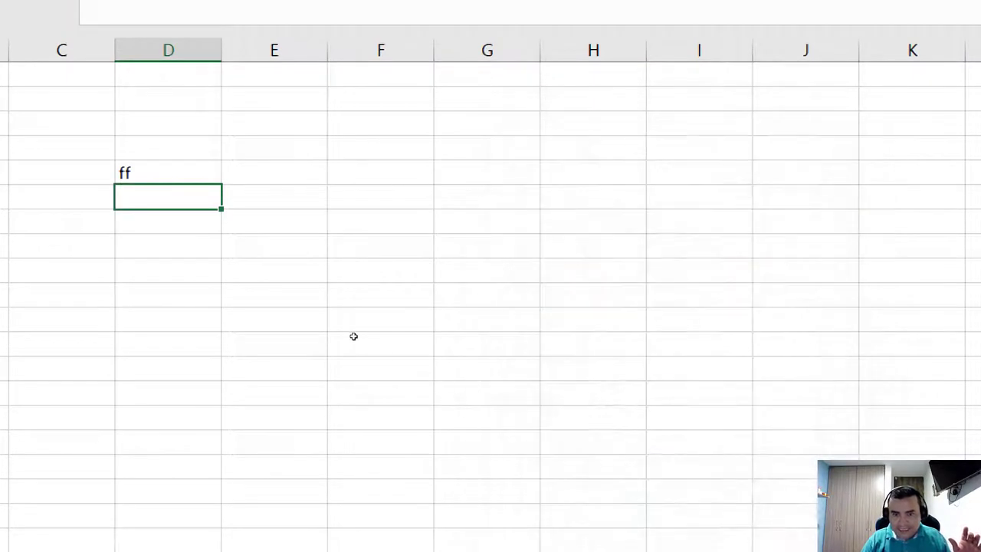
key("Up")
key("Up")
key("Up")
key("Left")
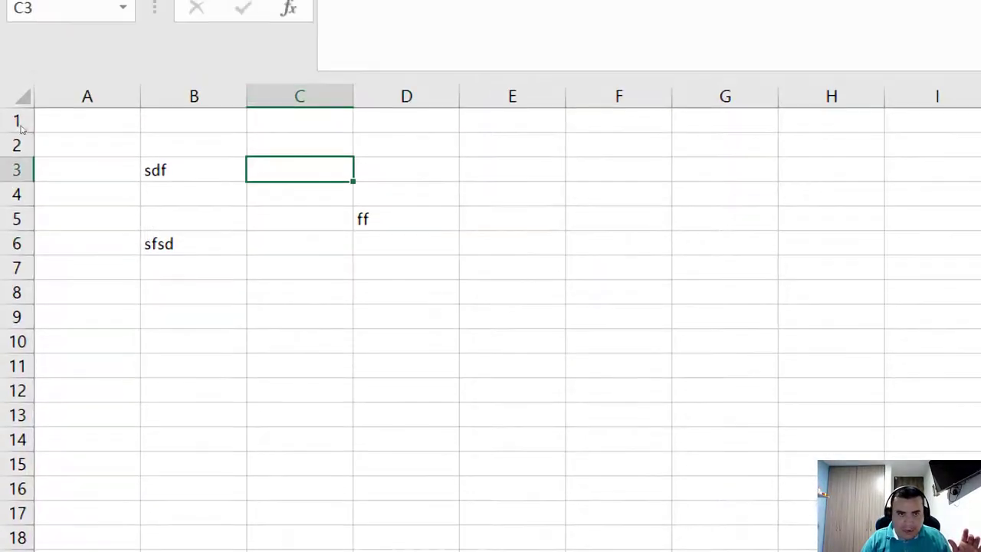
key("Left")
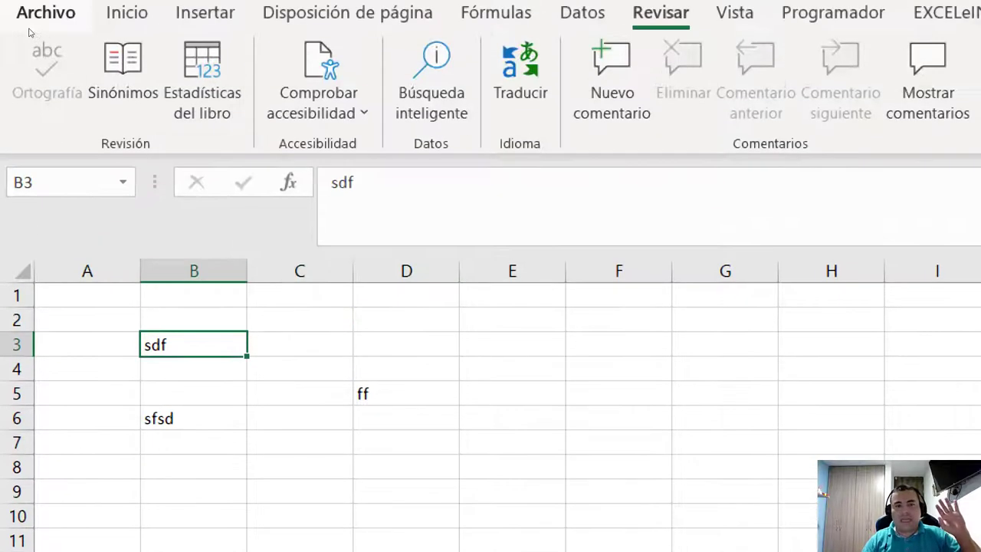
key("Delete")
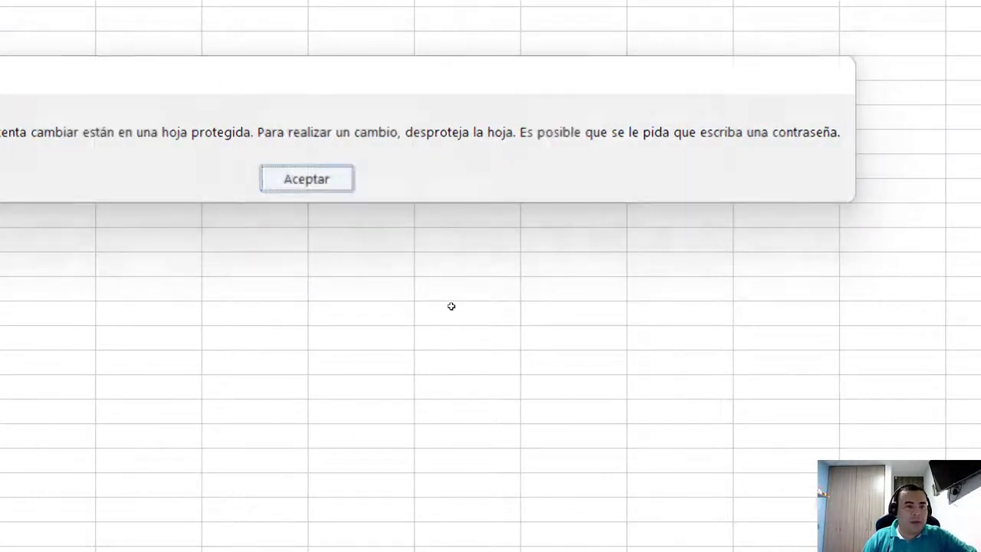
key("Return")
key("Right")
key("Right")
key("Right")
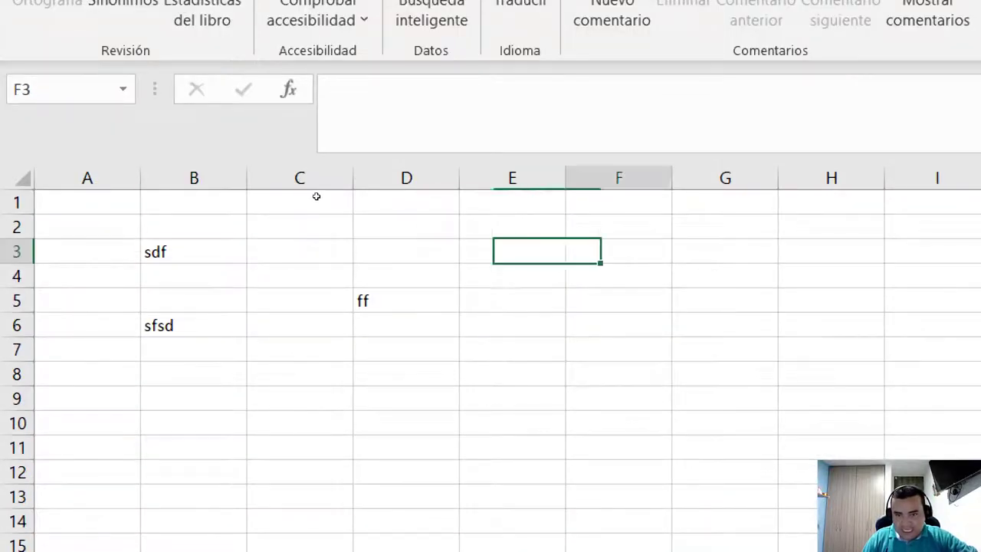
key("Right")
key("Delete")
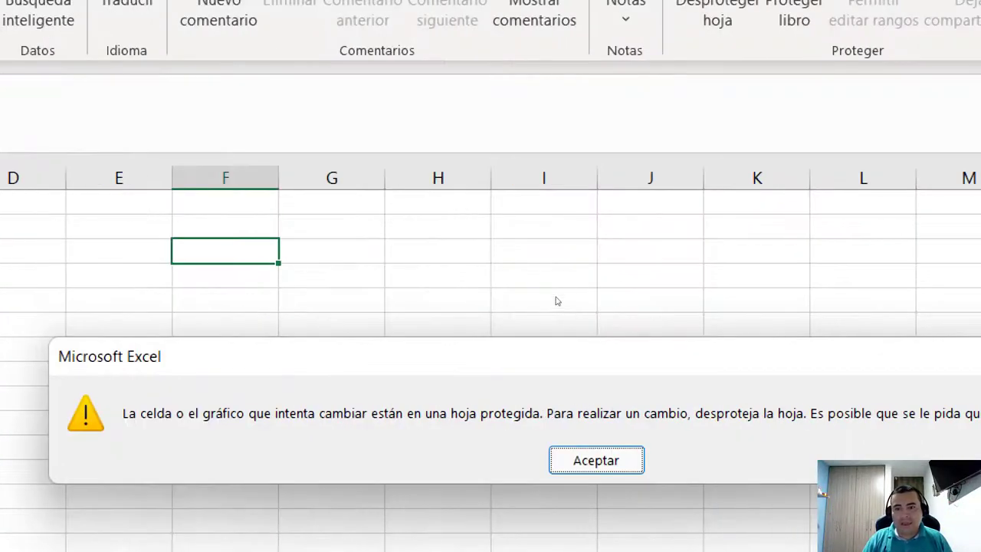
key("Return")
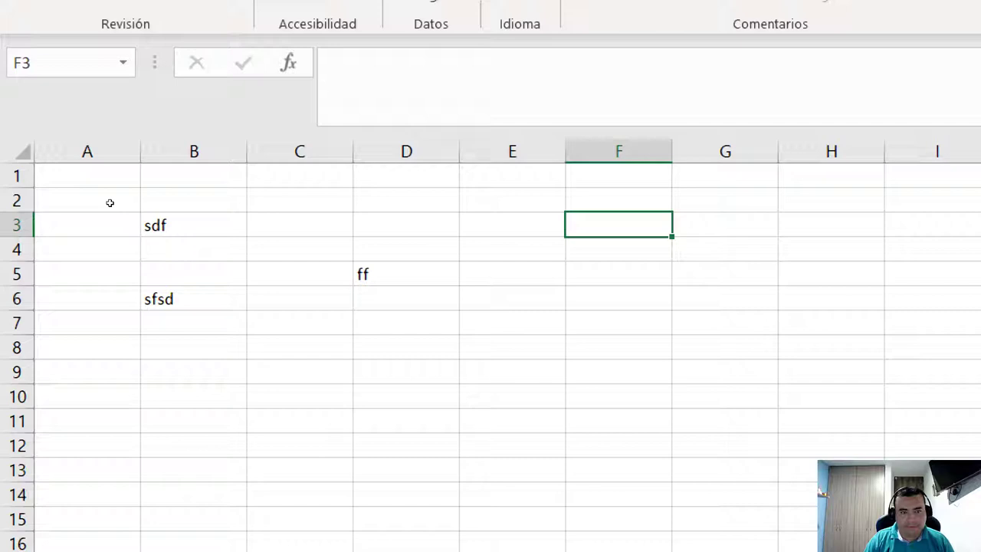
Append 'ddd' to B3, replace D5 with 'sdfsd', then return to the NOMINA sheet
key("Left")
key("Left")
key("Left")
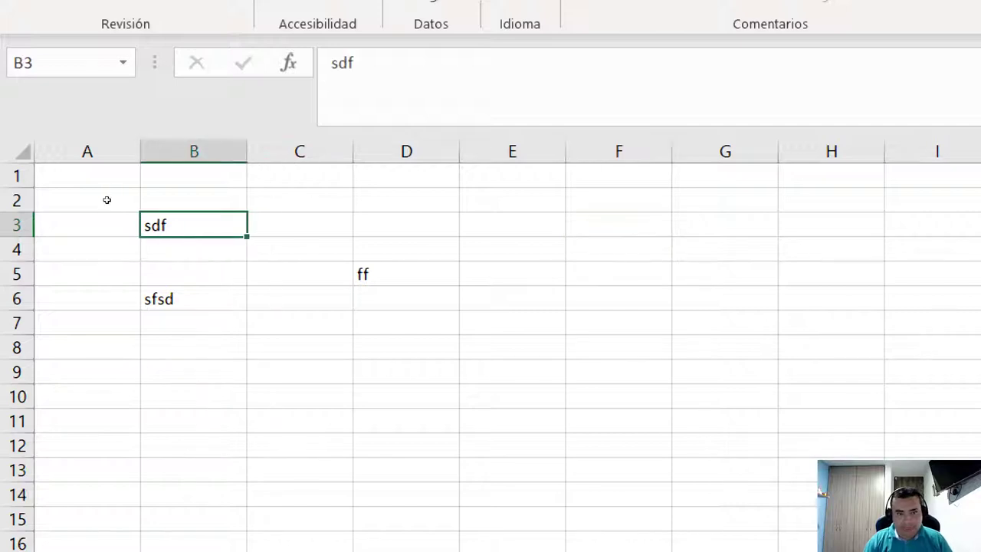
key("F2")
type("ddd")
key("Return")
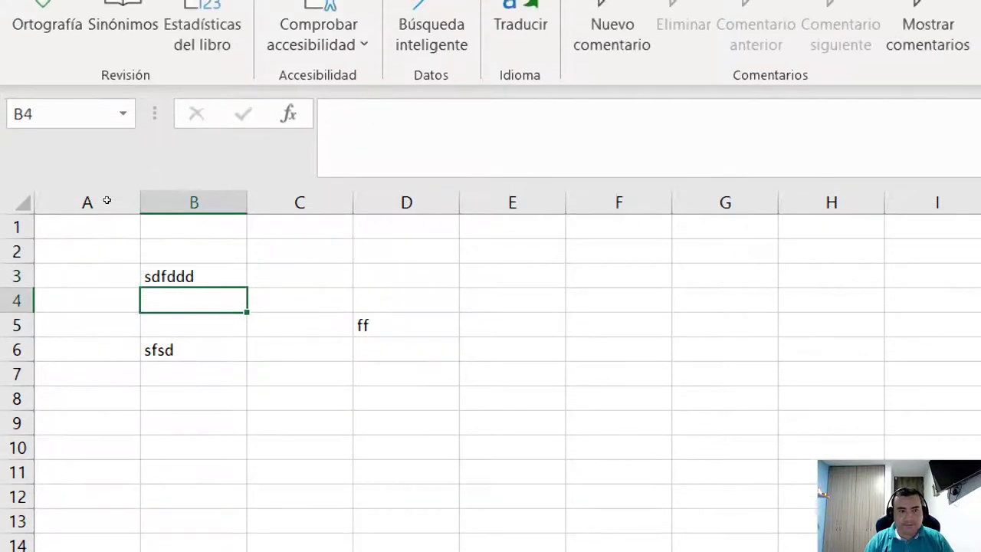
key("Right")
key("Right")
key("Down")
type("sdf")
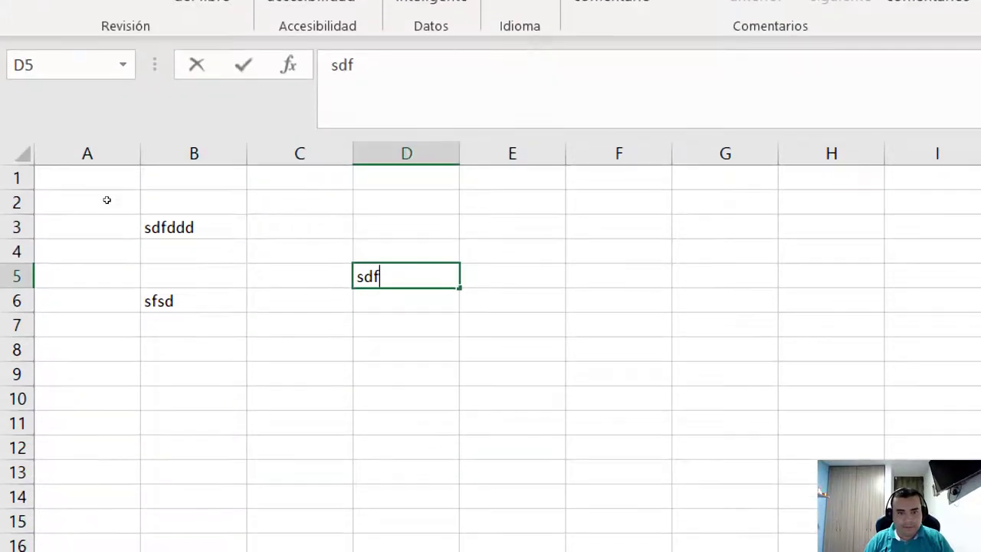
type("sd")
key("Return")
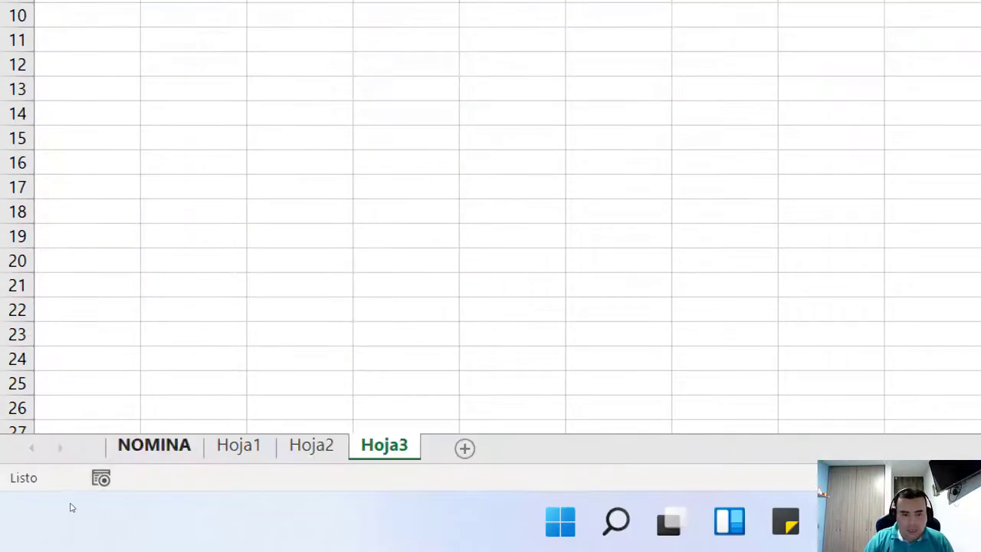
key("ctrl+Page_Up")
key("ctrl+Page_Up")
key("ctrl+Page_Up")
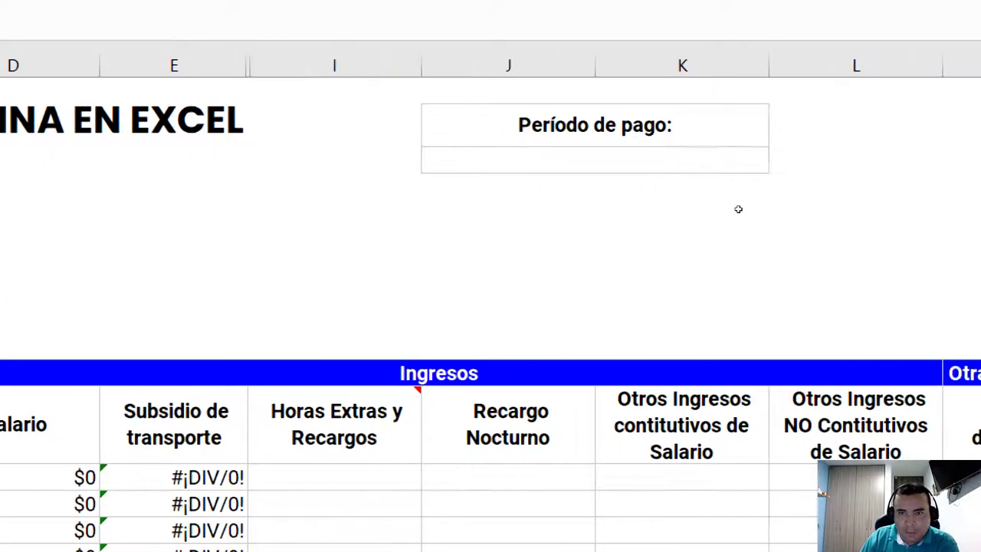
key("Down")
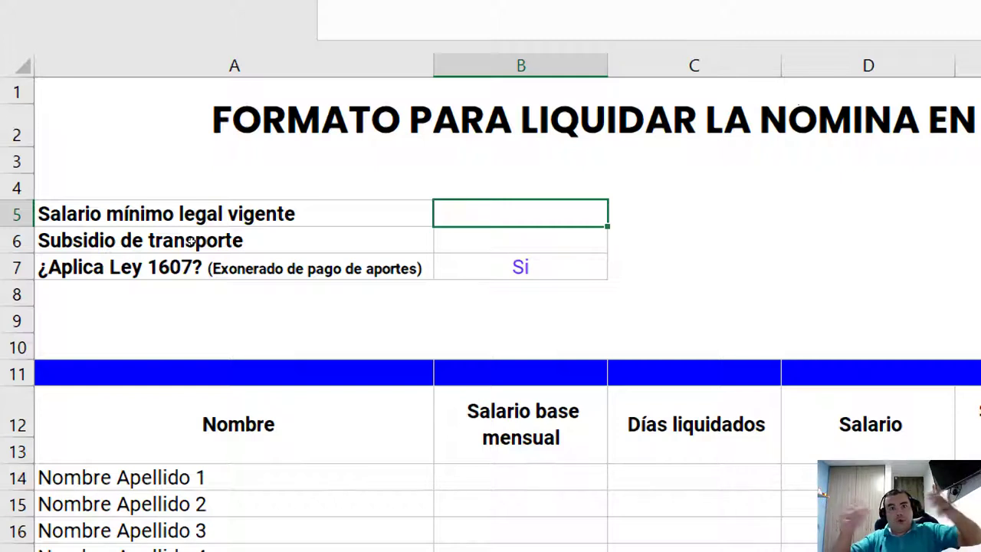
key("Down")
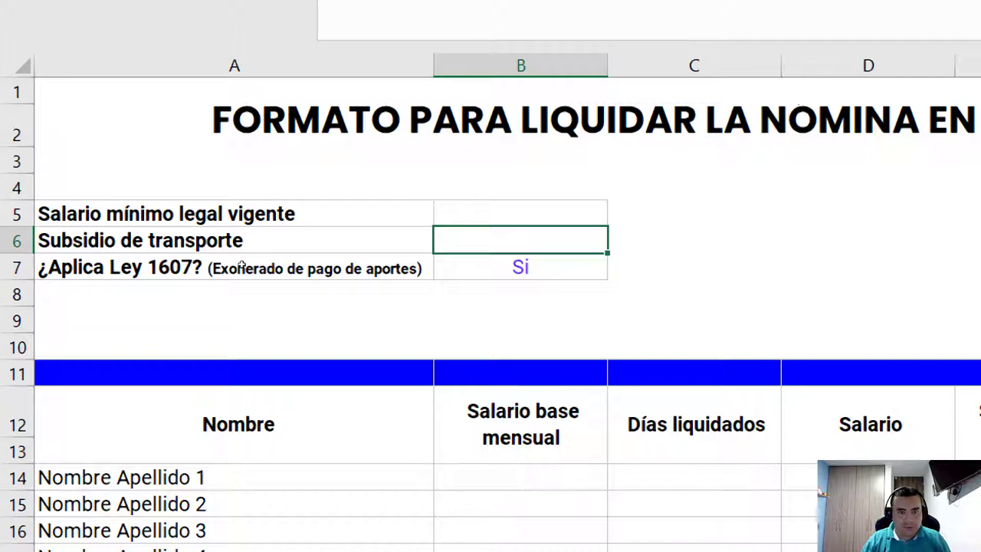
key("Down")
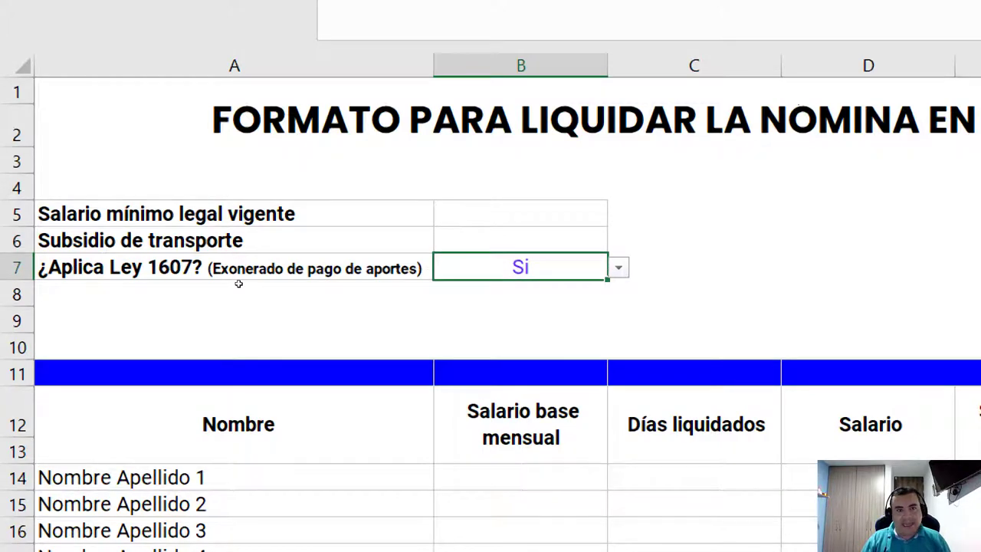
scroll(229, 357, "down", 2)
scroll(197, 403, "down", 1)
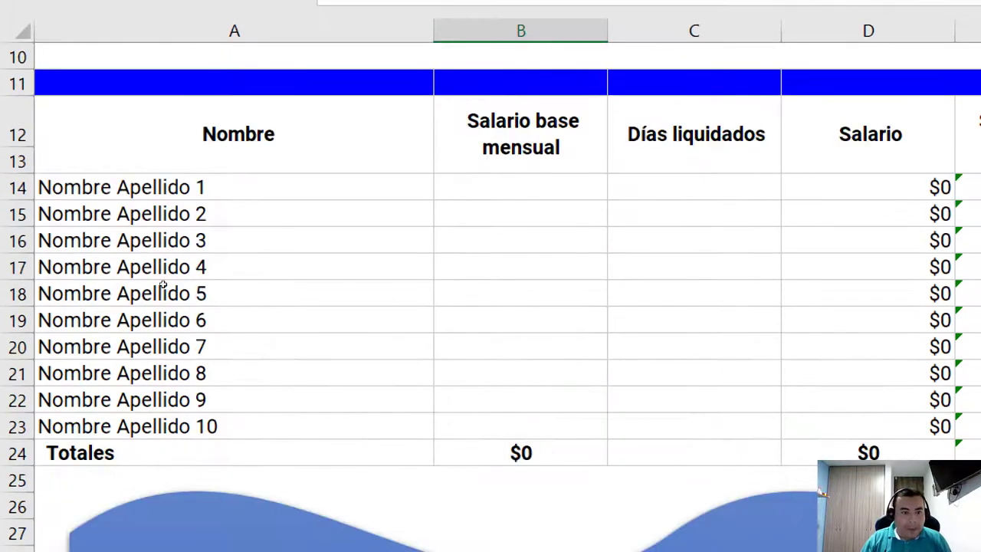
left_click_drag(122, 187, 130, 427)
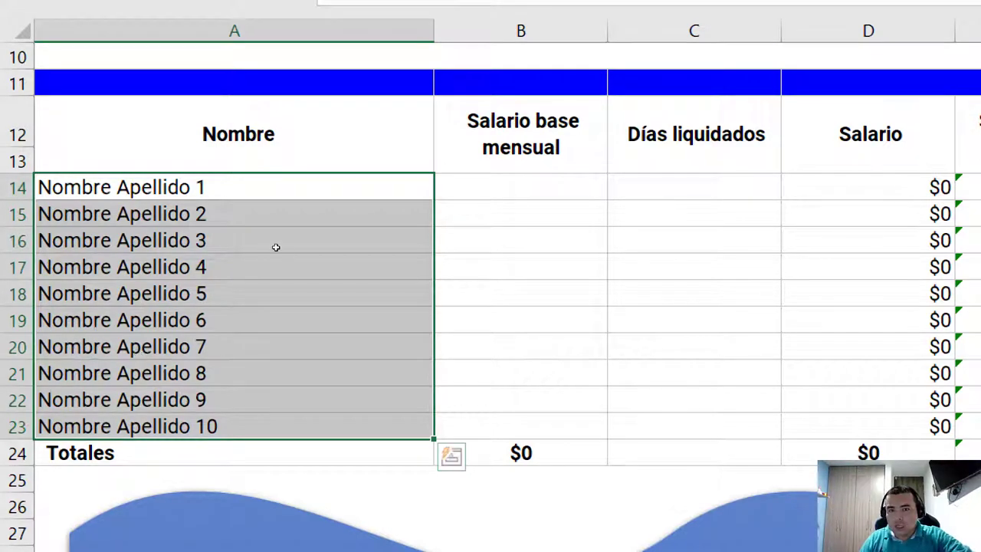
key("Right")
key("shift+Right")
key("shift+Down")
key("shift+Down")
key("shift+Down")
key("shift+Down")
key("shift+Down")
key("shift+Down")
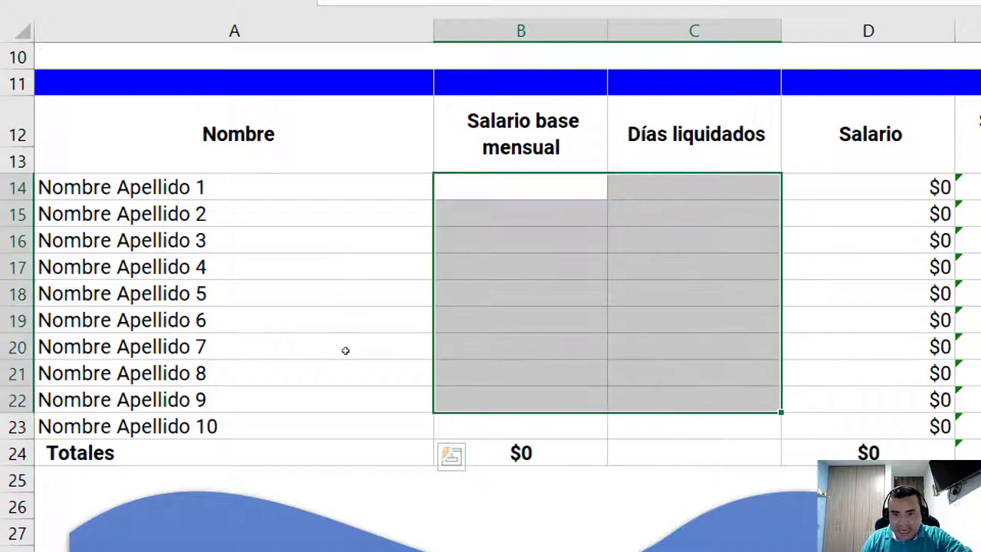
key("shift+Down")
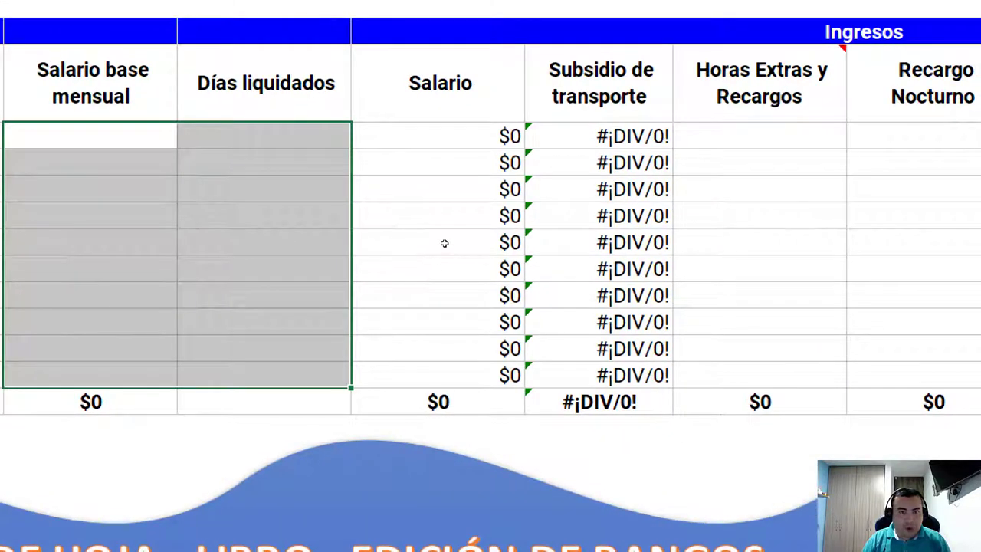
left_click_drag(441, 136, 537, 376)
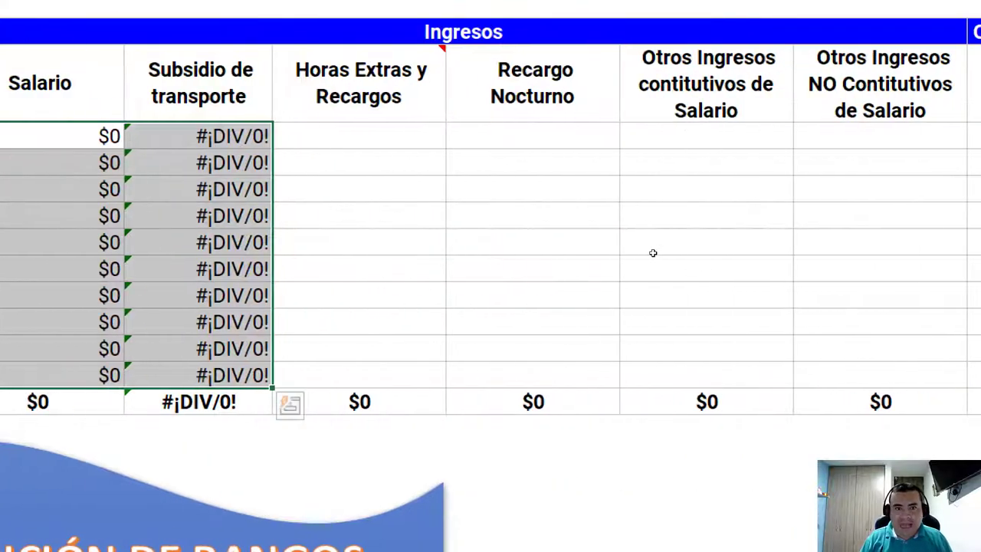
left_click_drag(361, 136, 919, 162)
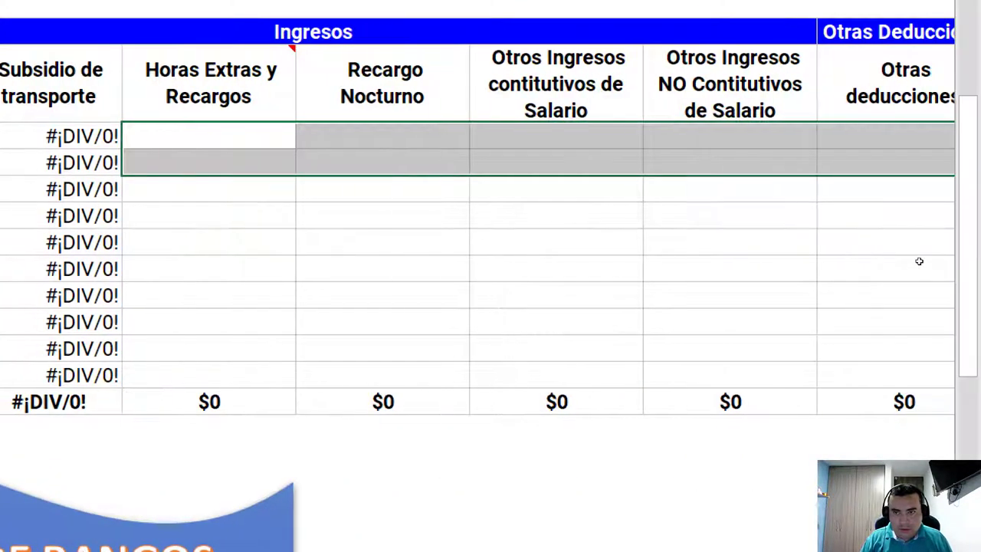
left_click_drag(974, 254, 181, 263)
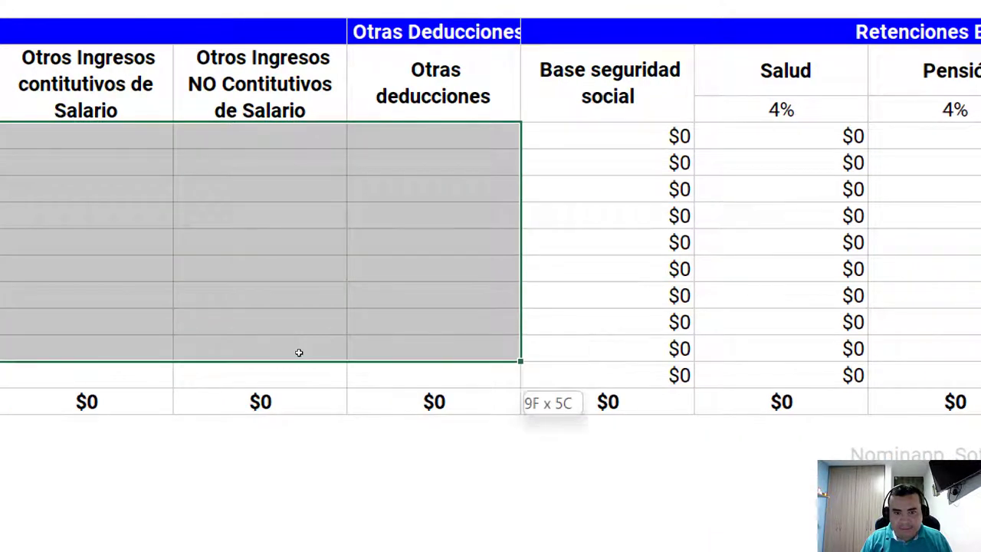
left_click_drag(180, 263, 298, 376)
left_click_drag(46, 287, 37, 286)
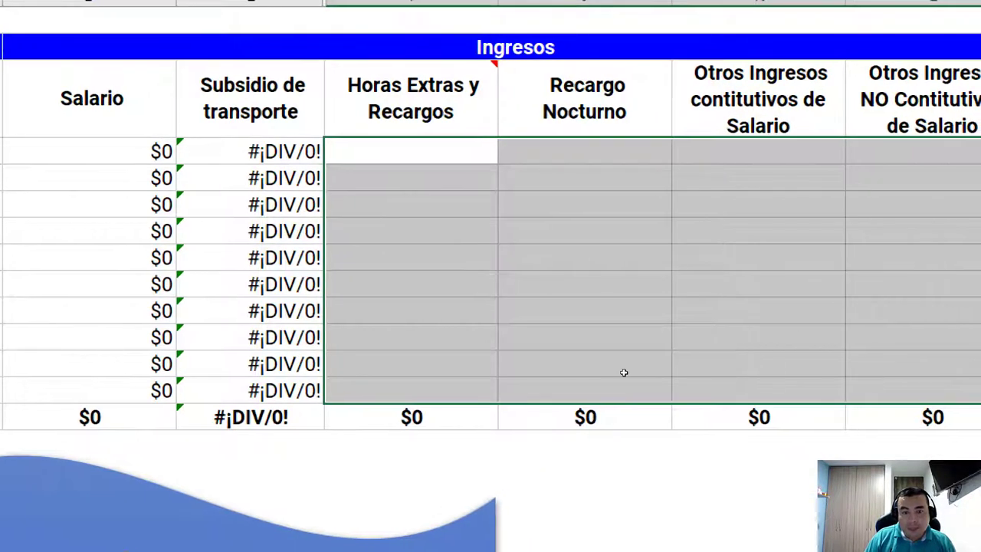
left_click_drag(411, 417, 827, 417)
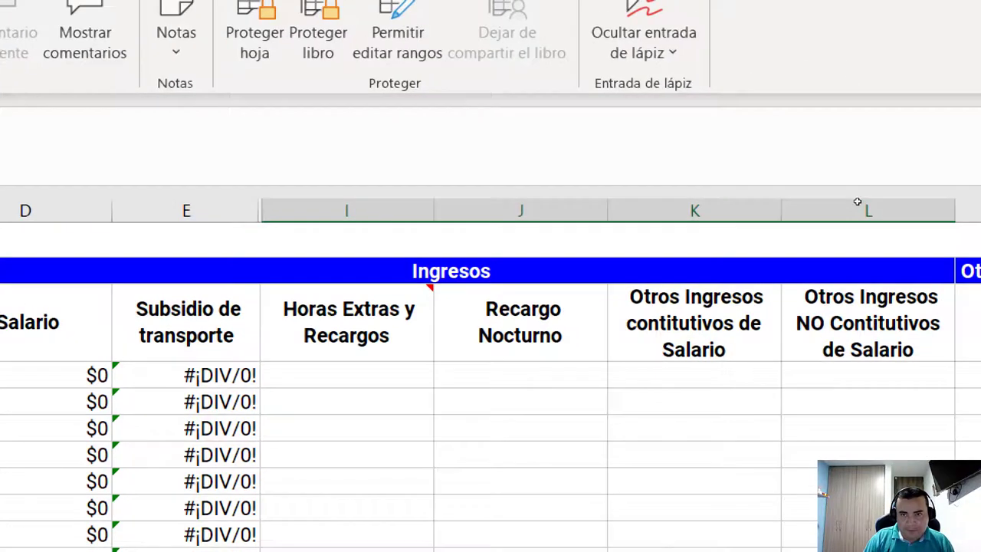
Try selecting parameter cells B5:B7, the name, salary and days cells, and the income columns
scroll(811, 189, "up", 2)
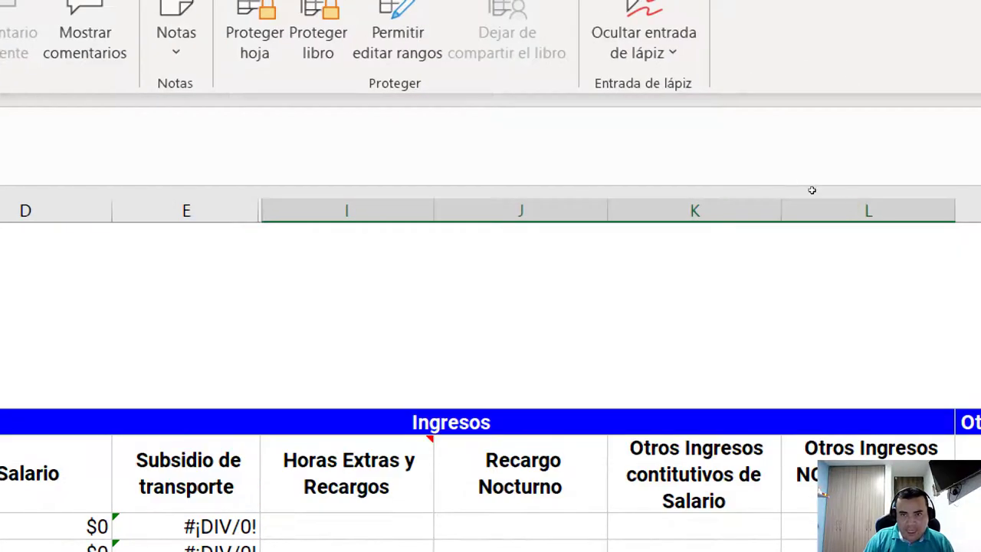
scroll(779, 194, "up", 1)
left_click(716, 304)
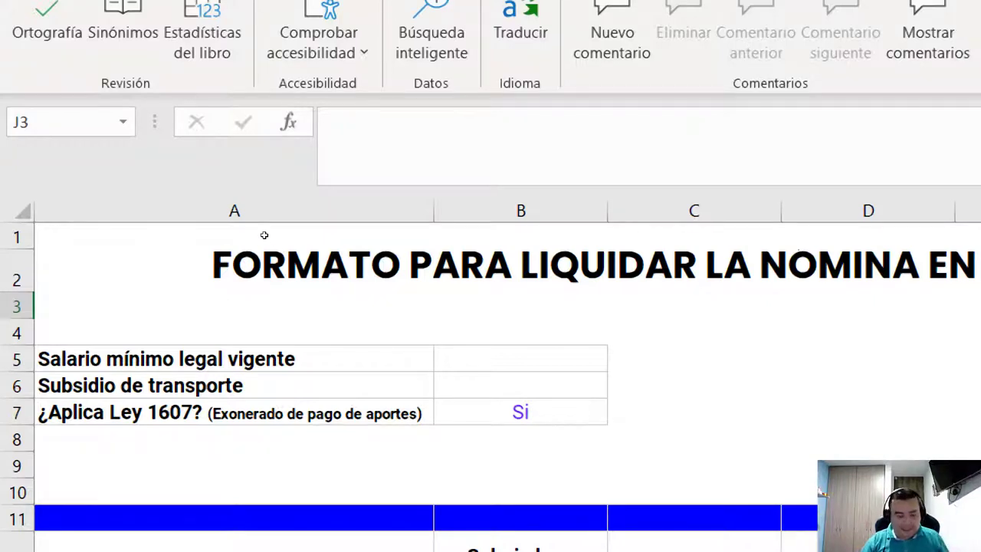
left_click_drag(520, 359, 521, 411)
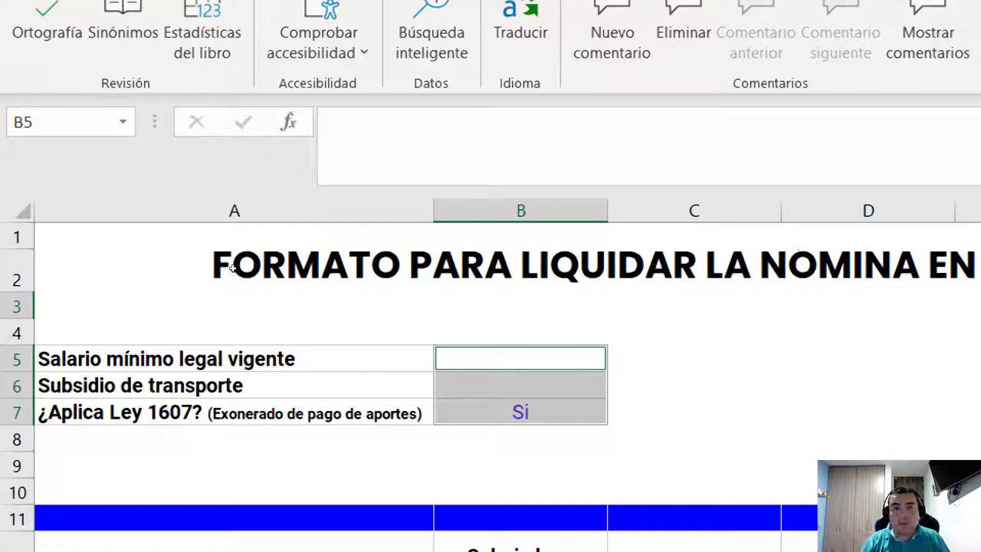
scroll(177, 285, "down", 3)
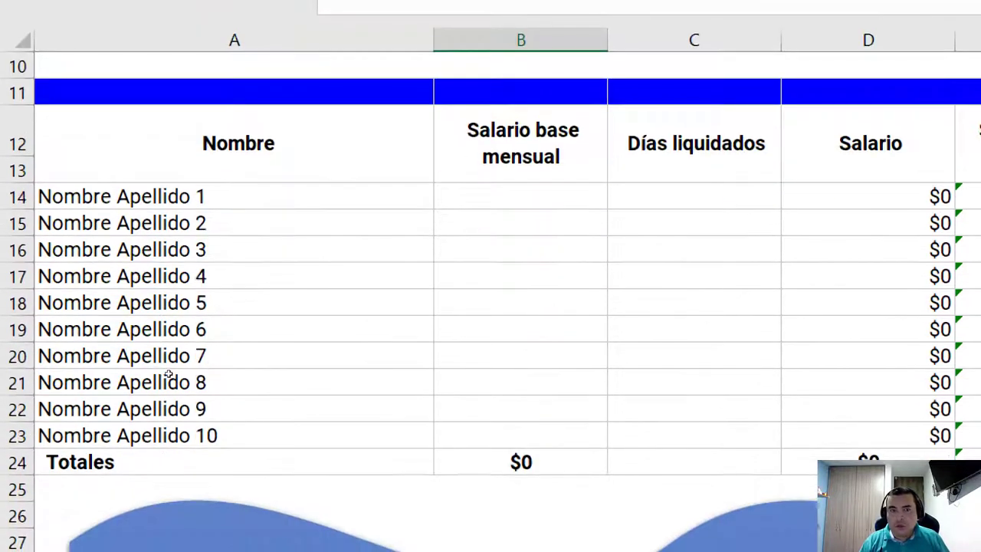
mouse_move(142, 239)
left_mouse_down()
mouse_move(335, 297)
mouse_move(335, 361)
left_mouse_up()
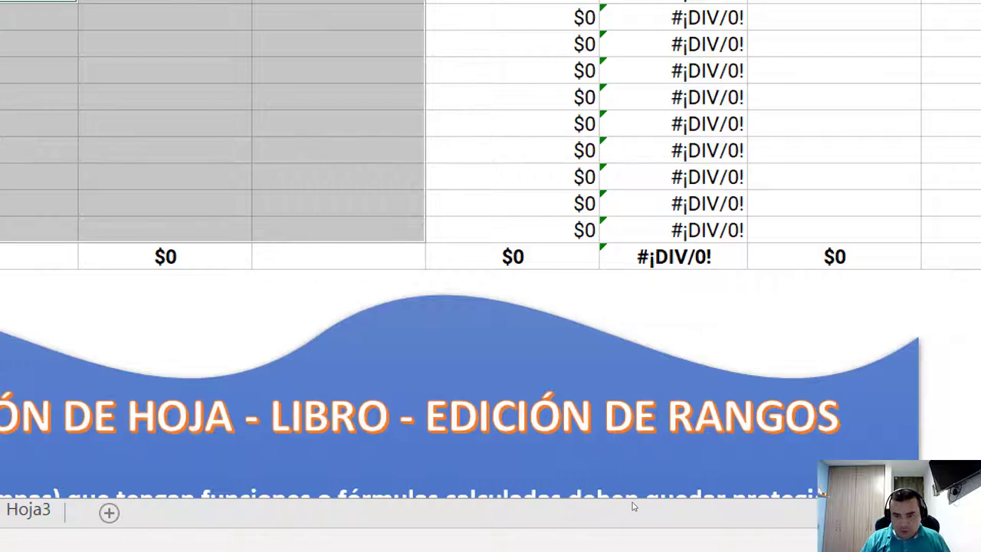
left_click_drag(633, 506, 716, 526)
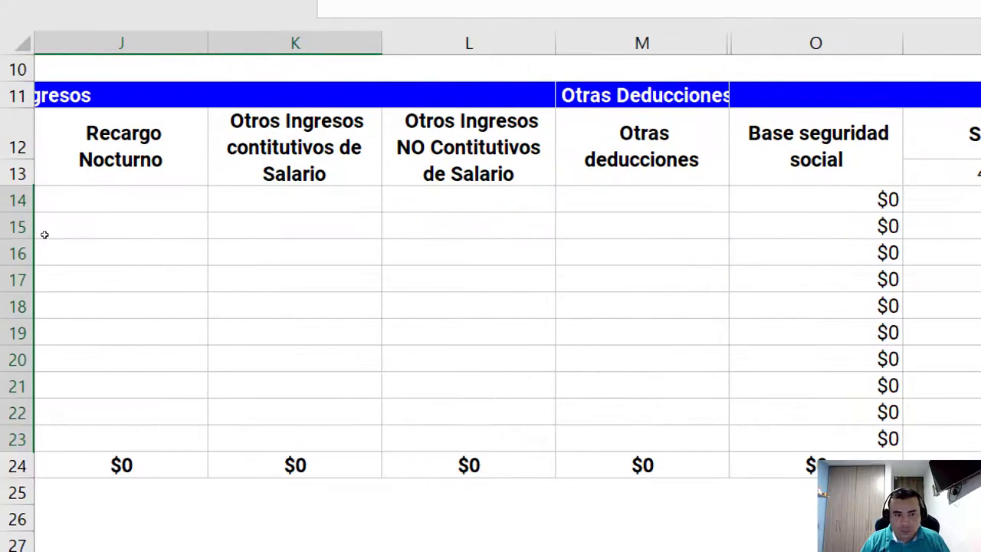
left_click(68, 240)
left_click_drag(85, 243, 510, 305)
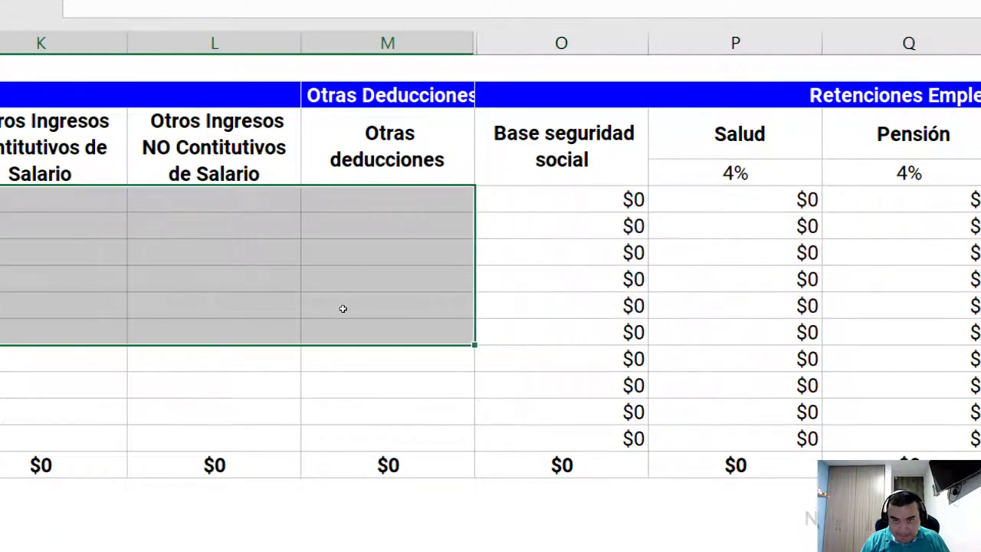
left_click_drag(510, 305, 335, 355)
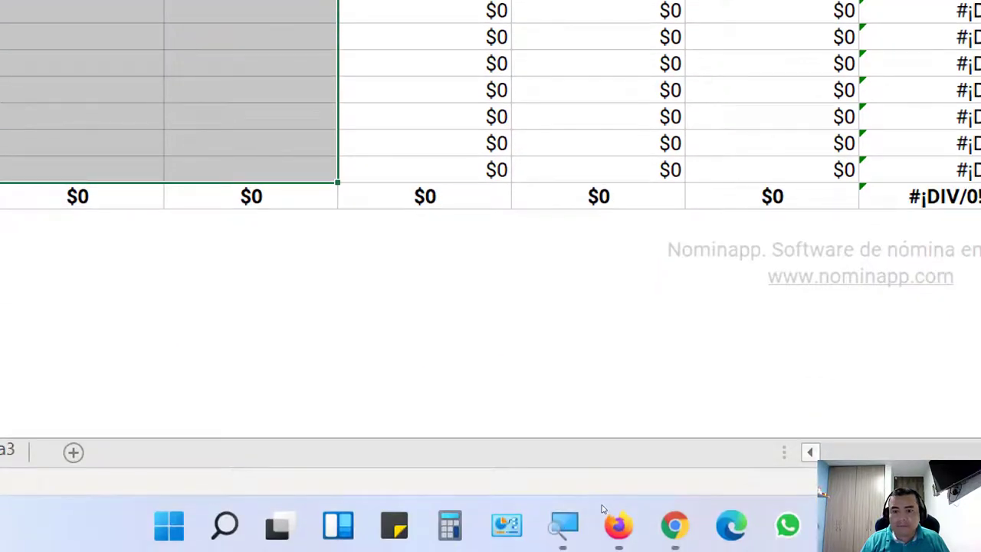
left_click_drag(604, 508, 604, 509)
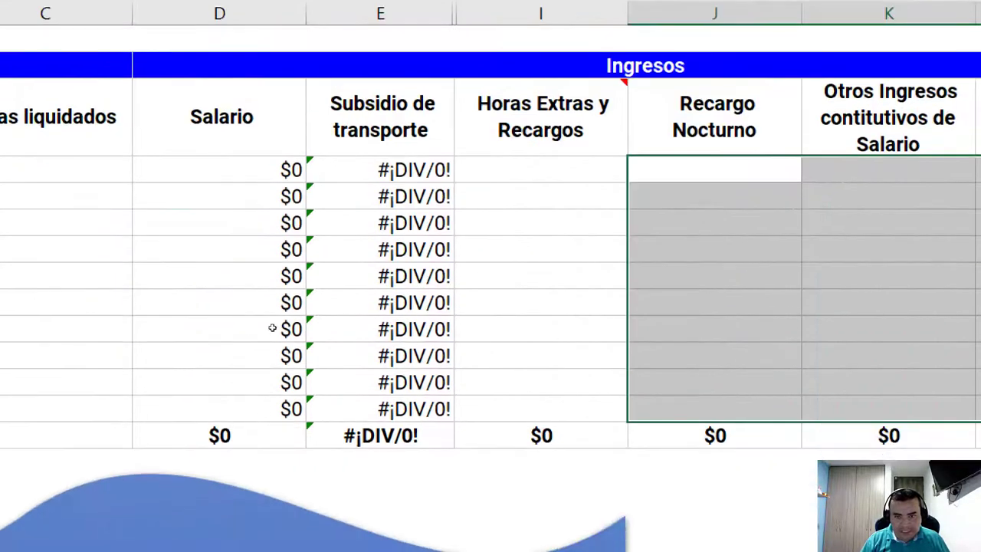
Combine Horas Extras, the name, salary and days cells, and B5:B7 into one selection, then check it
left_click_drag(374, 239, 372, 358)
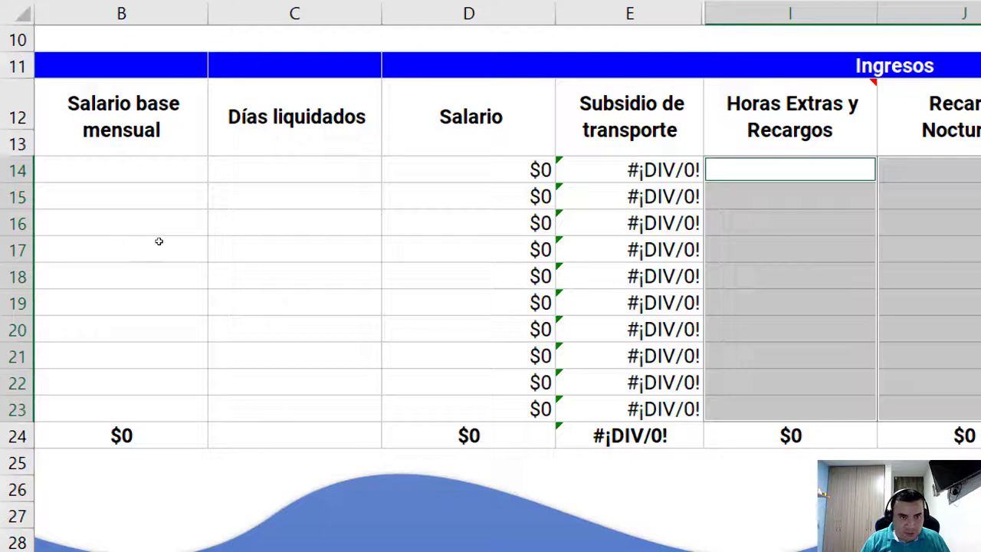
left_click_drag(294, 169, 184, 355)
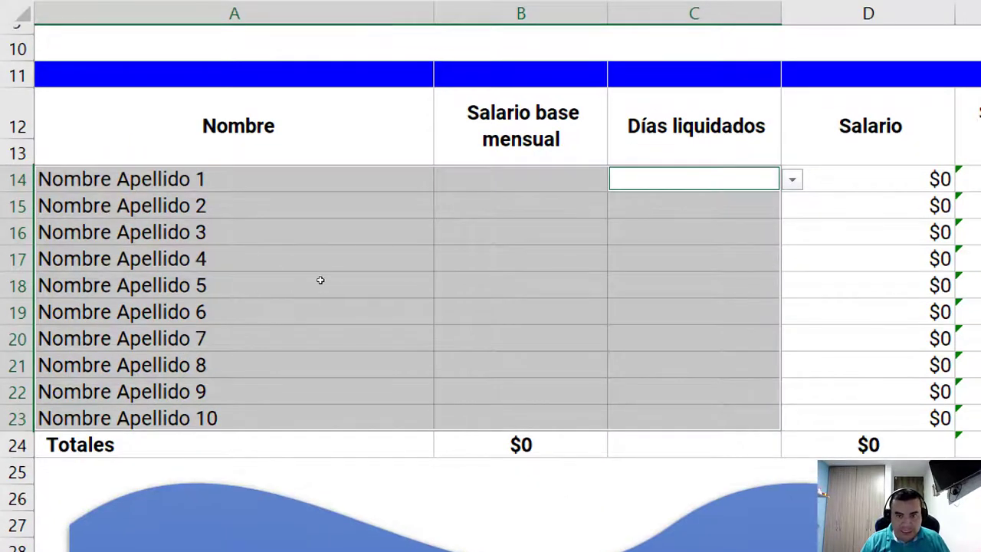
scroll(320, 281, "up", 3)
left_click_drag(520, 161, 521, 215, "ctrl")
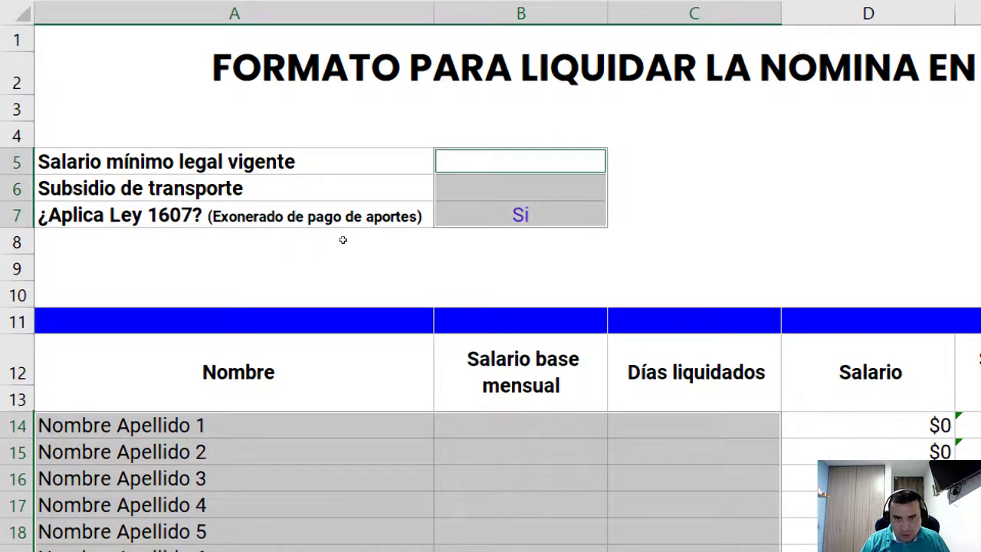
scroll(920, 212, "right", 5)
scroll(817, 280, "down", 2)
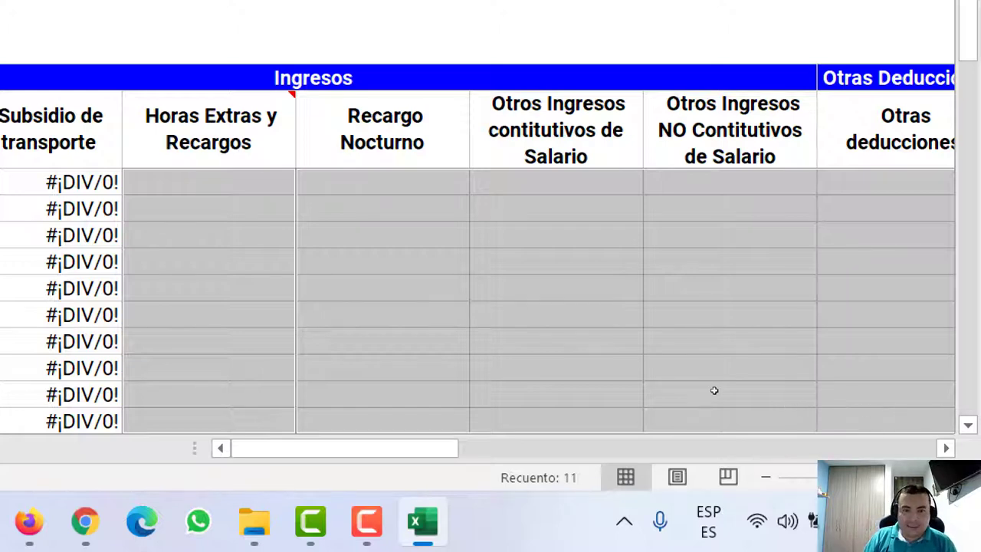
scroll(447, 348, "left", 5)
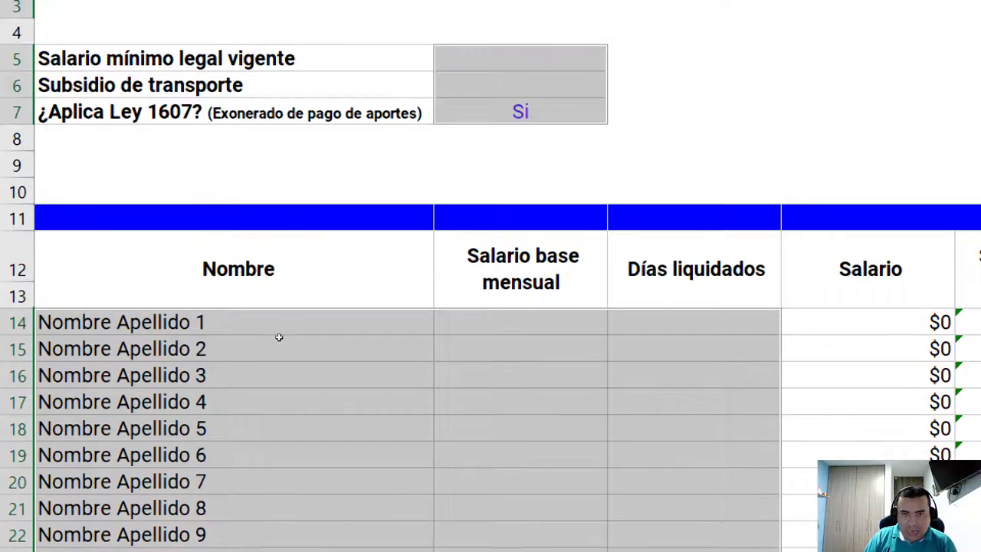
Clear Bloqueada on the Proteger tab of Formato de celdas for the selected input cells
right_click(245, 247)
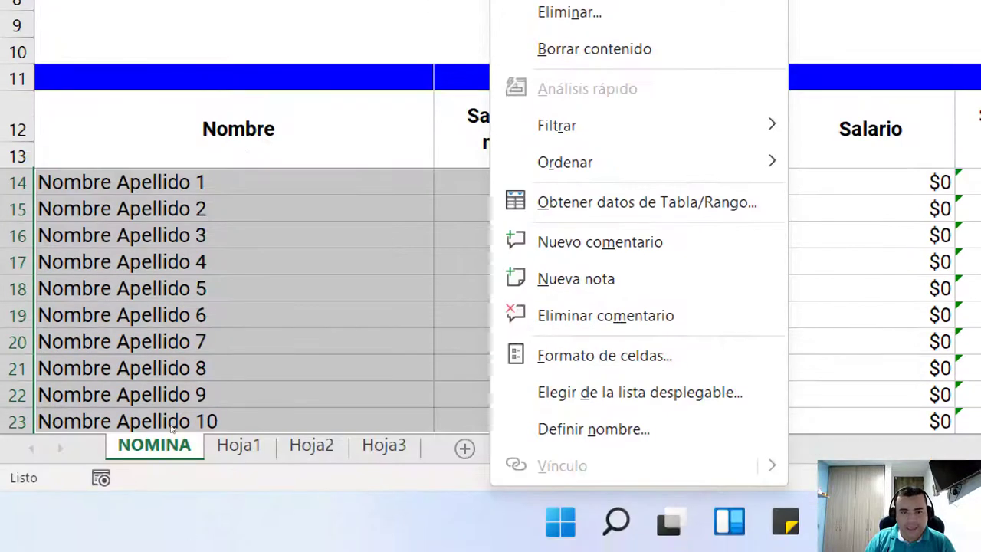
key("Up")
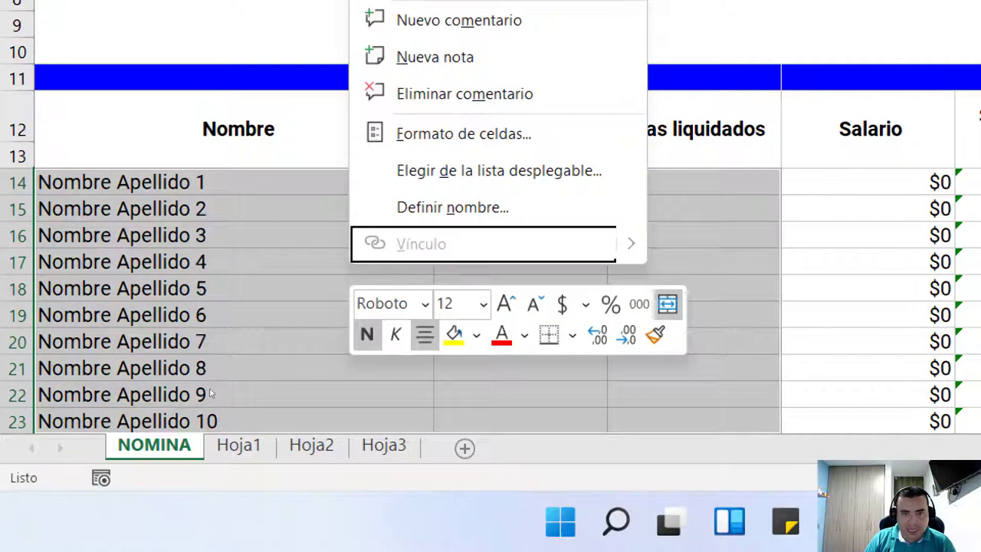
key("Up")
key("Up")
key("Up")
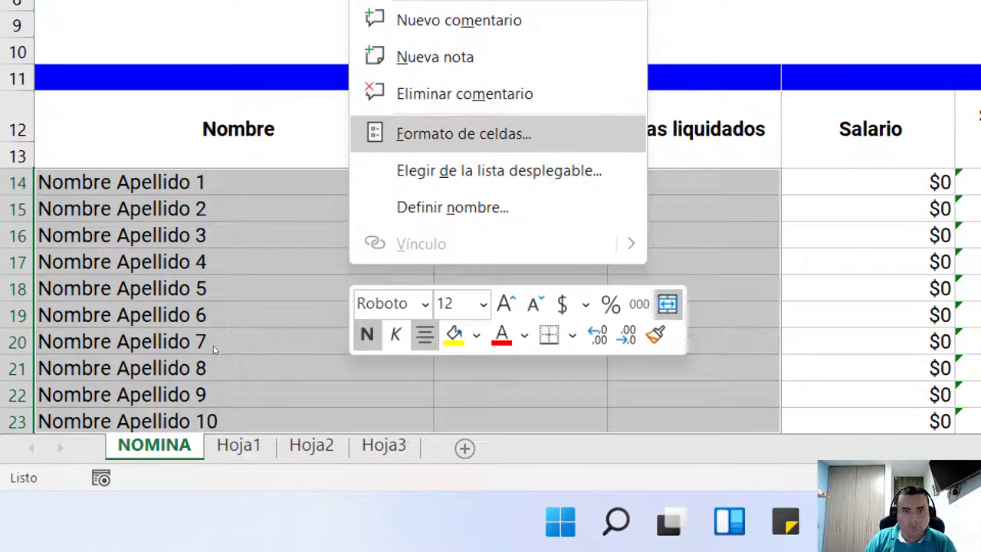
key("Return")
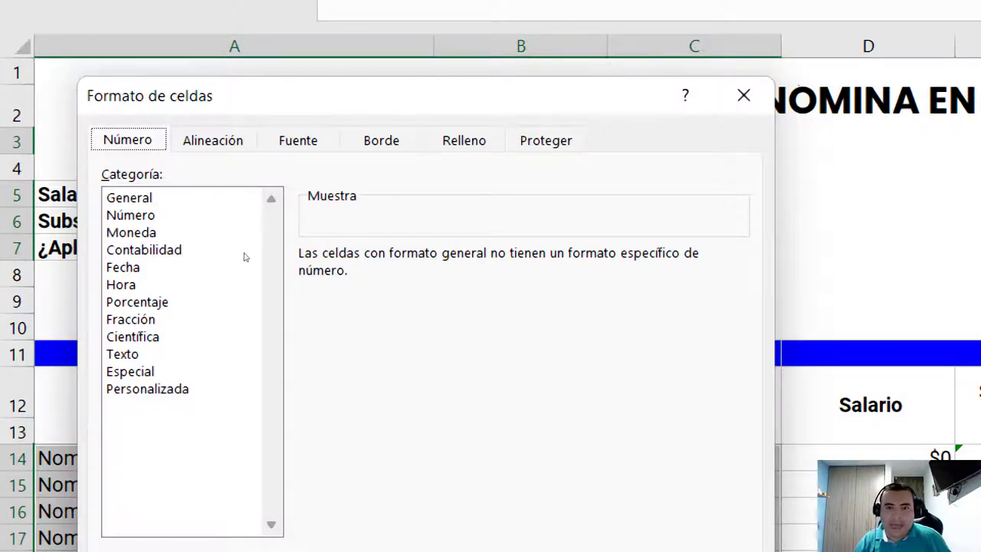
key("ctrl+shift+Tab")
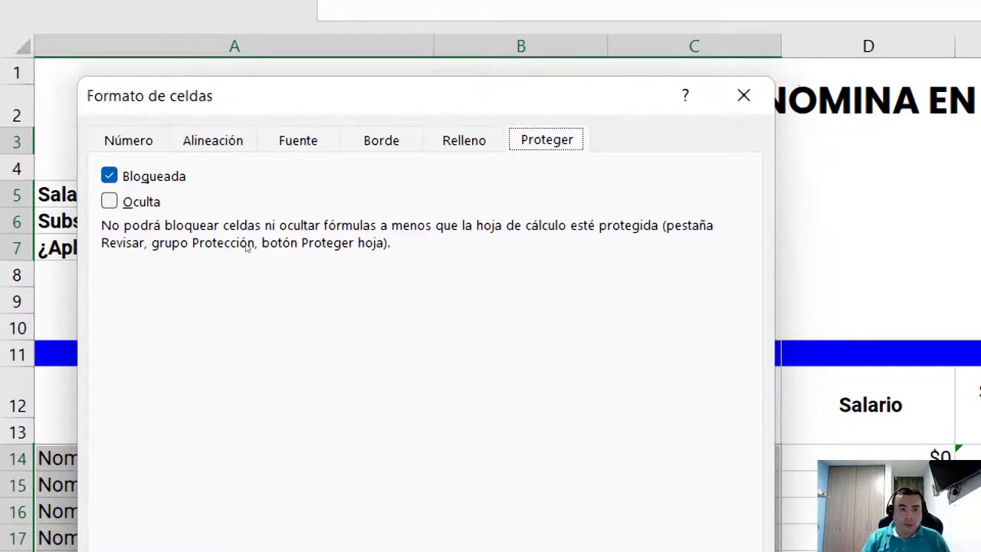
key("alt+q")
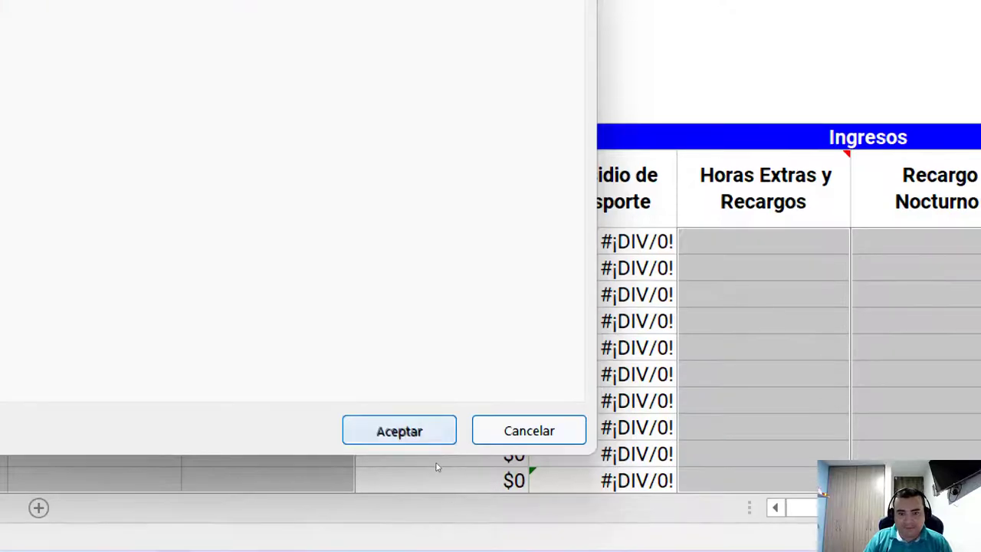
left_click(433, 435)
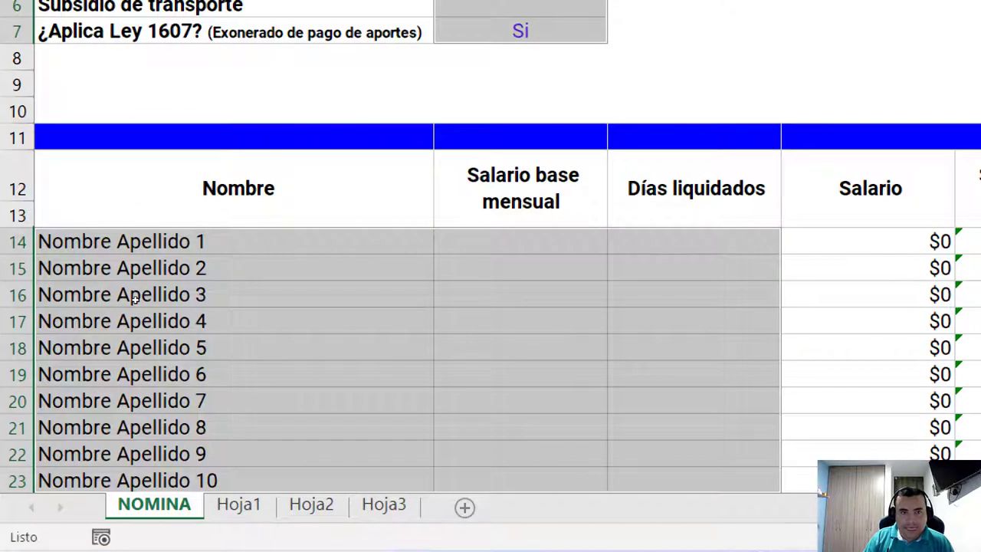
Test-delete the Salario base mensual header and fill B11 yellow, undo both, then show Revisar
key("Up")
key("Up")
key("Up")
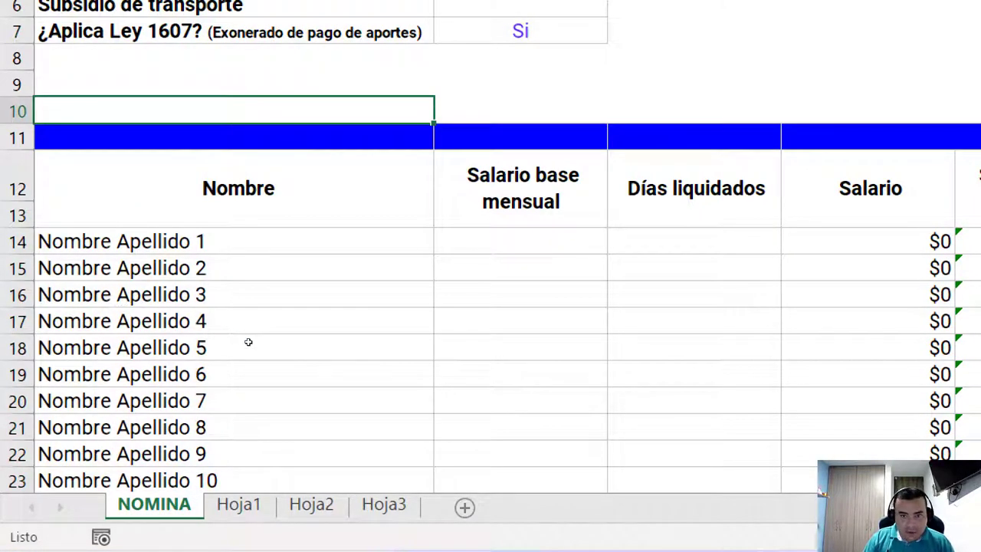
key("Down")
key("Down")
key("Right")
key("Delete")
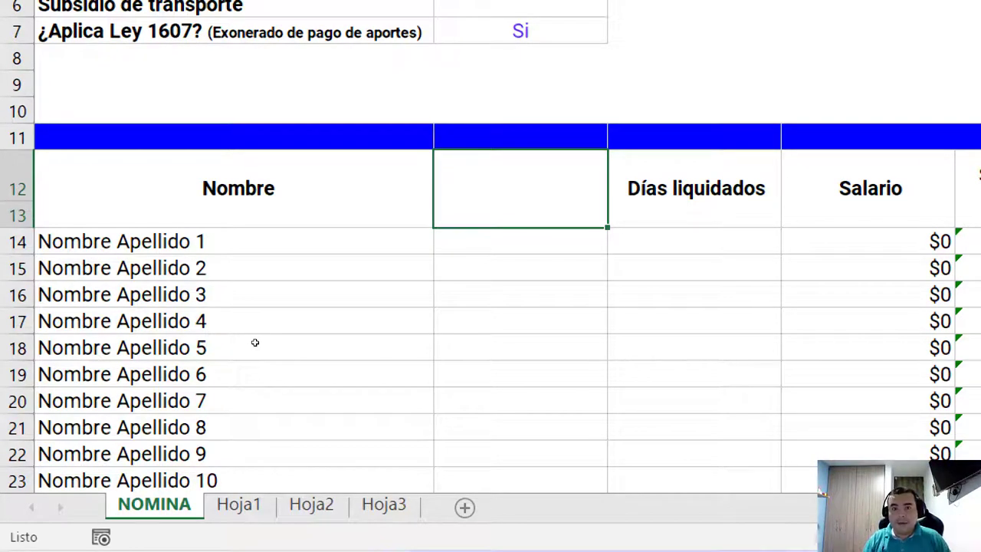
key("Up")
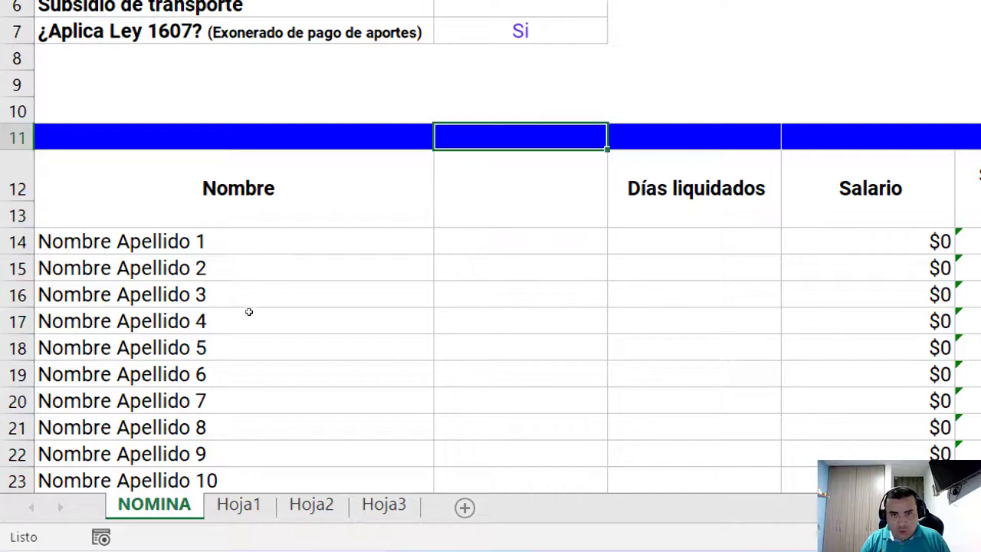
left_click(127, 64)
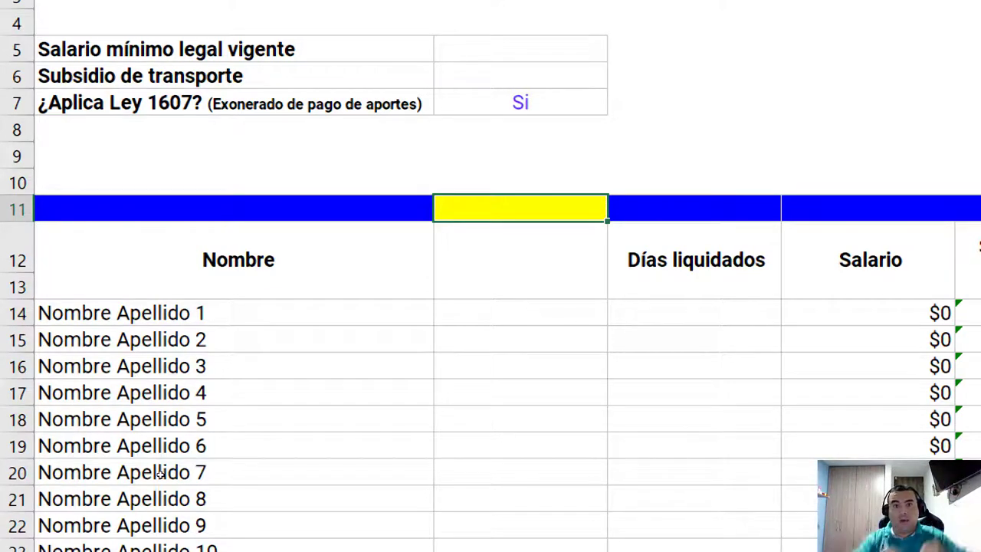
key("ctrl+z")
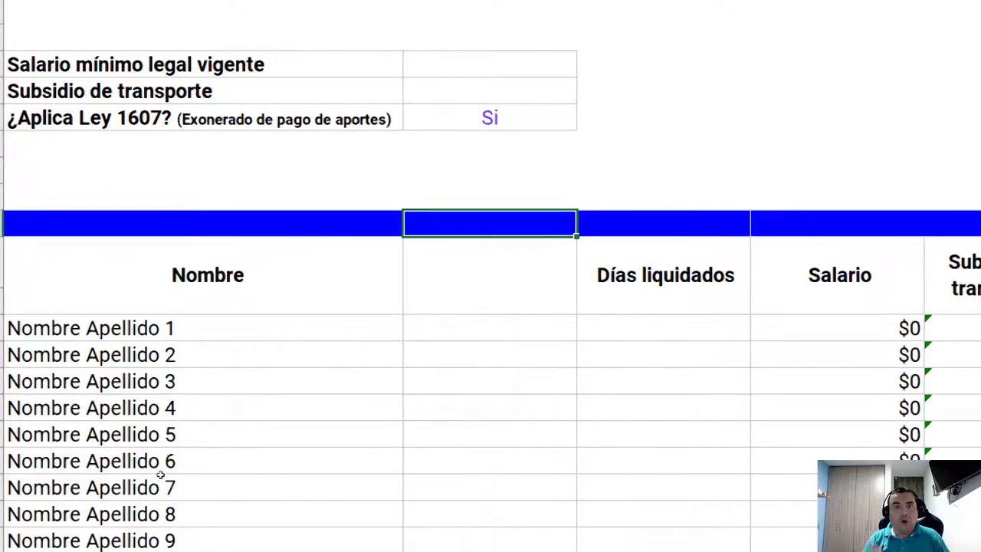
key("ctrl+z")
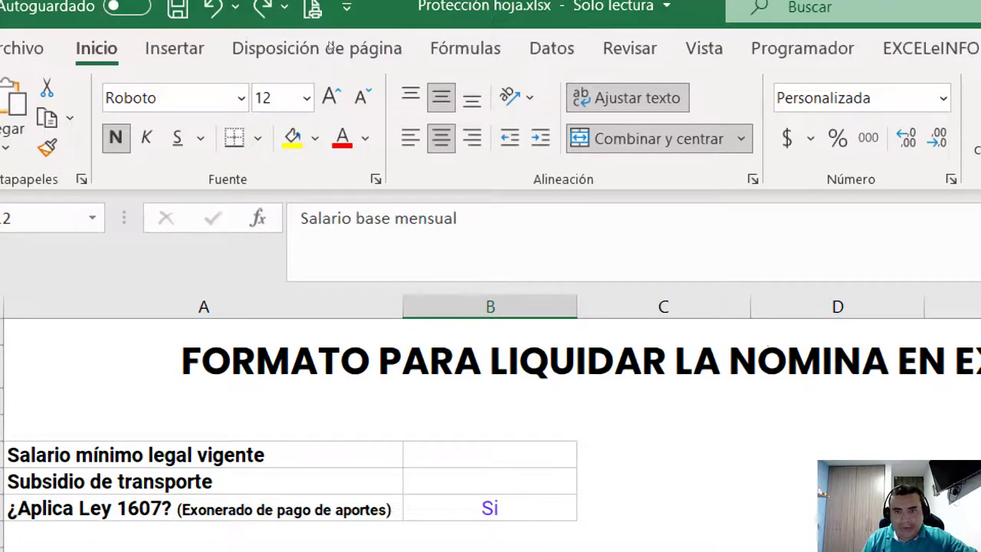
key("alt+r")
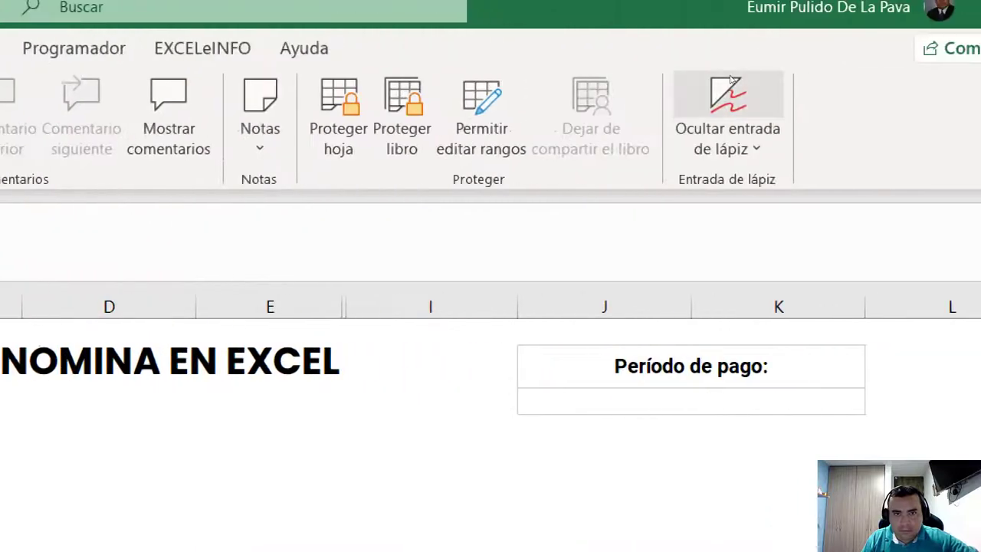
Choose Proteger hoja on the Revisar tab to open the sheet protection dialog
key("Left")
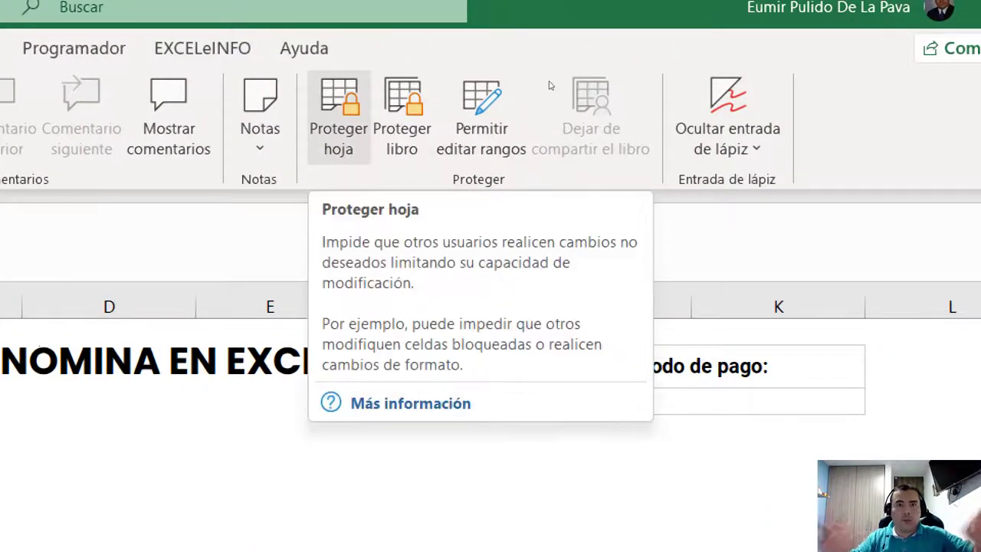
key("Return")
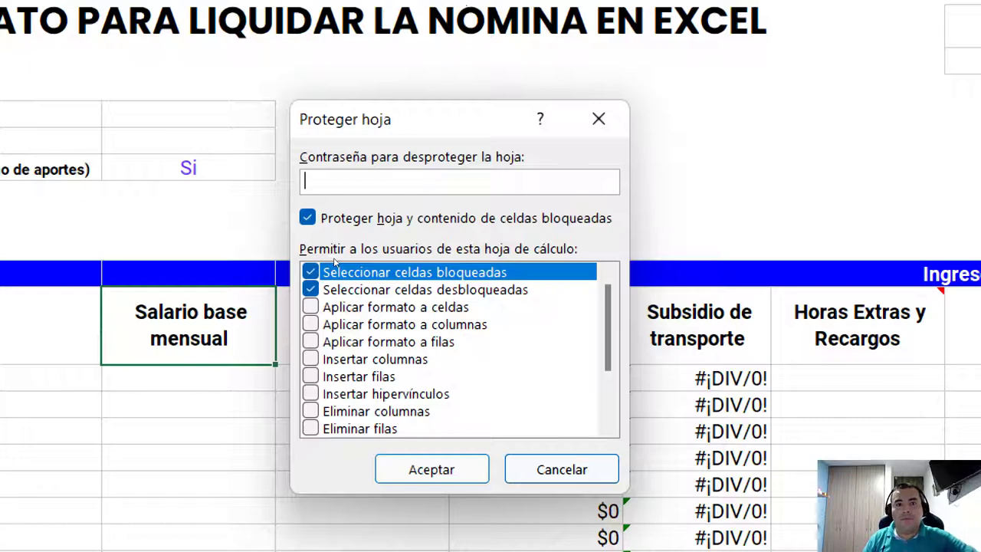
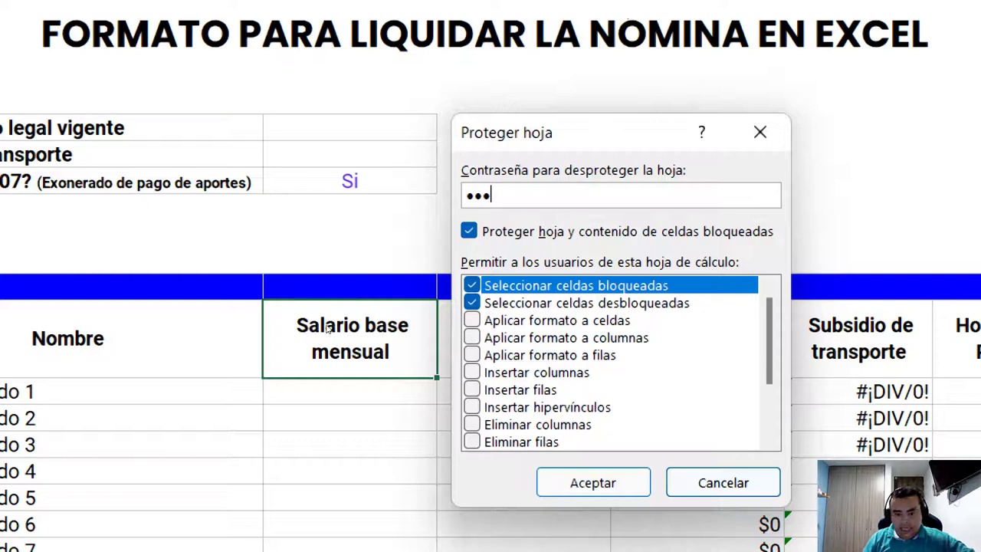
Enter the unprotect password and uncheck Seleccionar celdas bloqueadas and Seleccionar celdas desbloqueadas
key("space")
key("Down")
key("space")
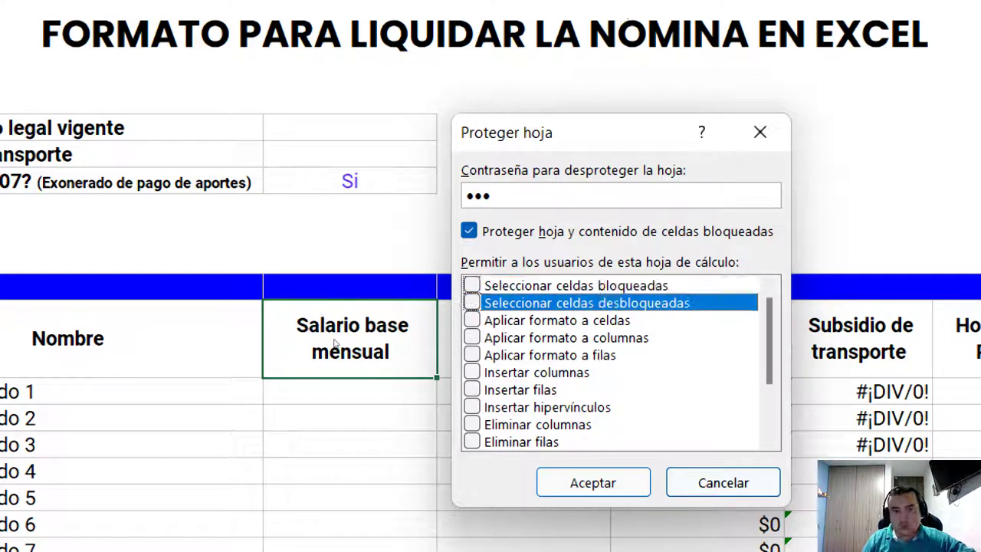
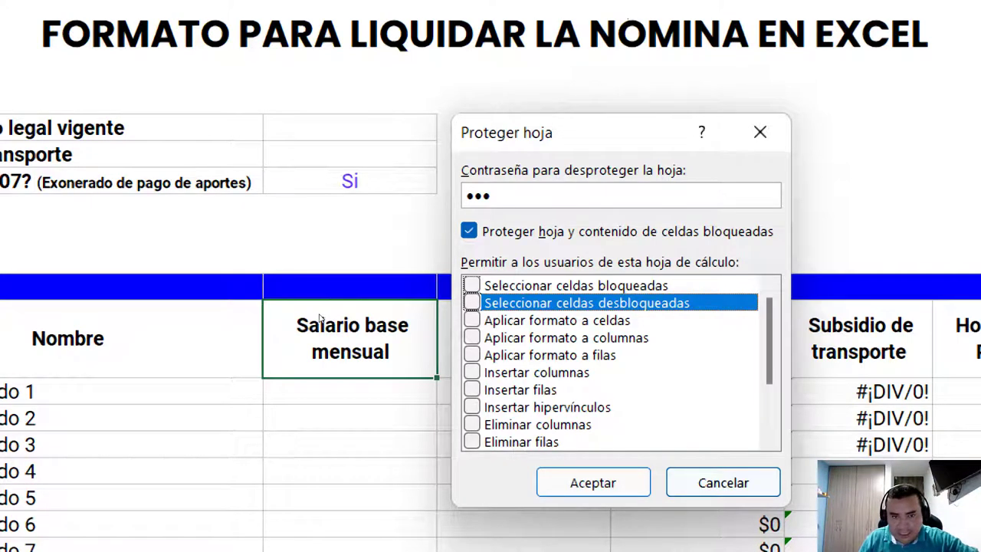
Password-protect the payroll sheet, allowing only selection of locked and unlocked cells
key("Up")
key("space")
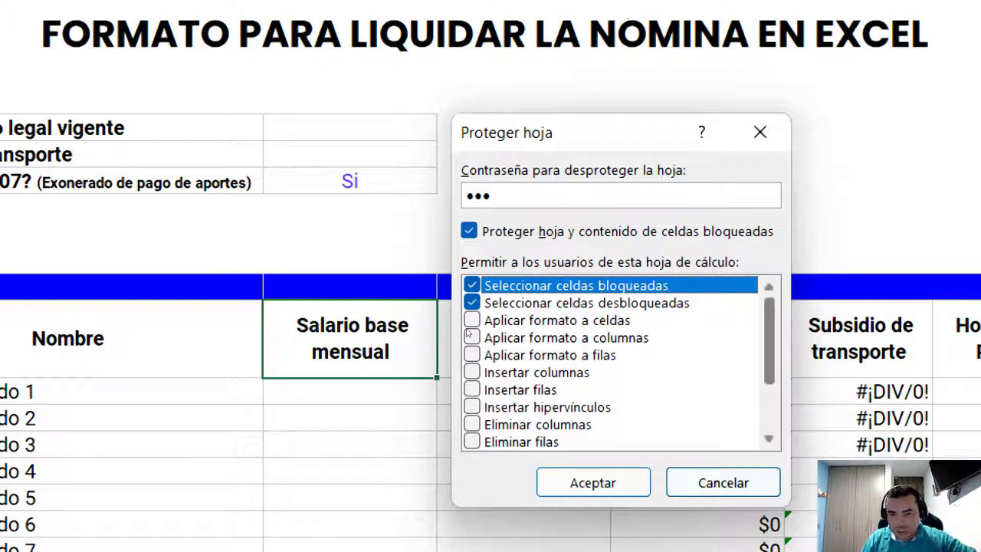
scroll(469, 333, "down", 2)
scroll(470, 366, "down", 1)
scroll(468, 353, "up", 3)
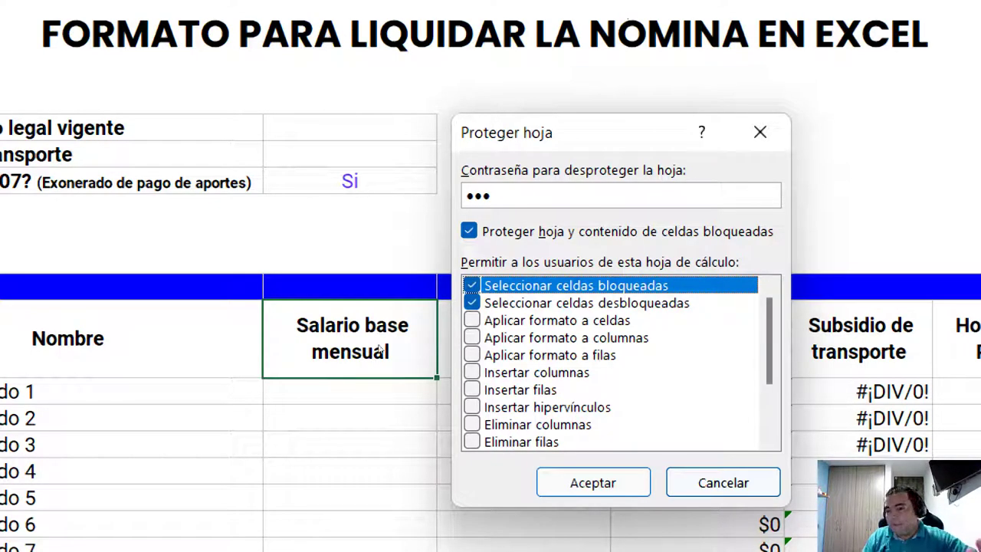
scroll(379, 349, "down", 1)
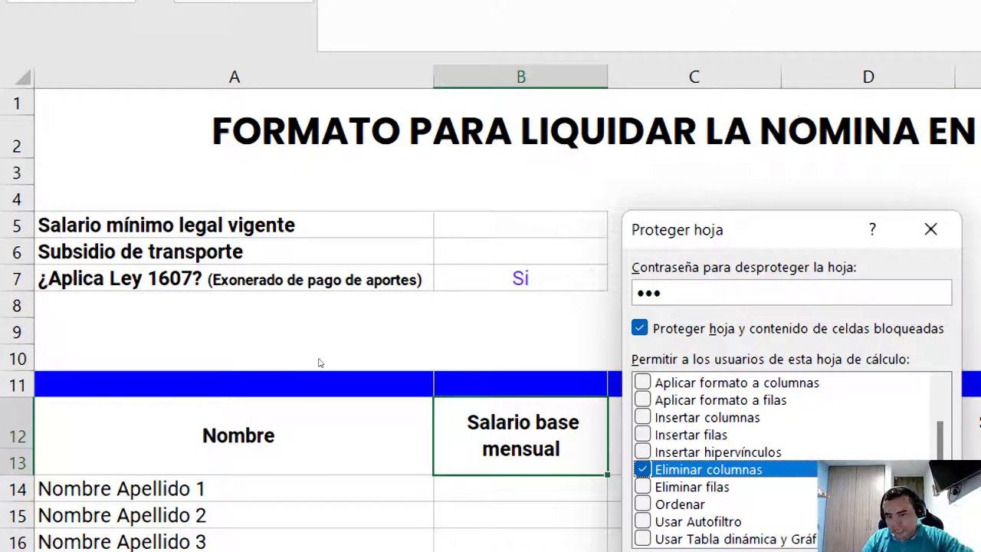
key("space")
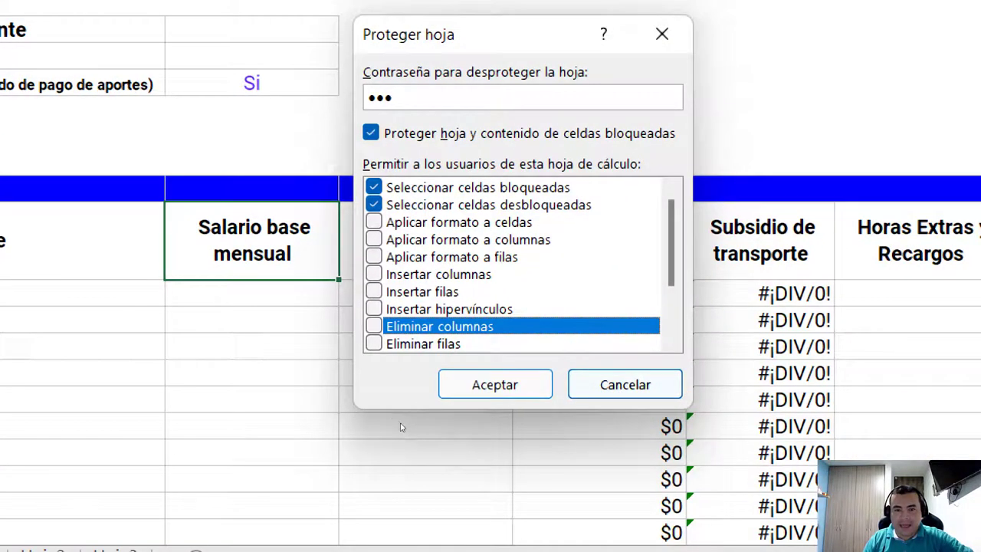
key("Return")
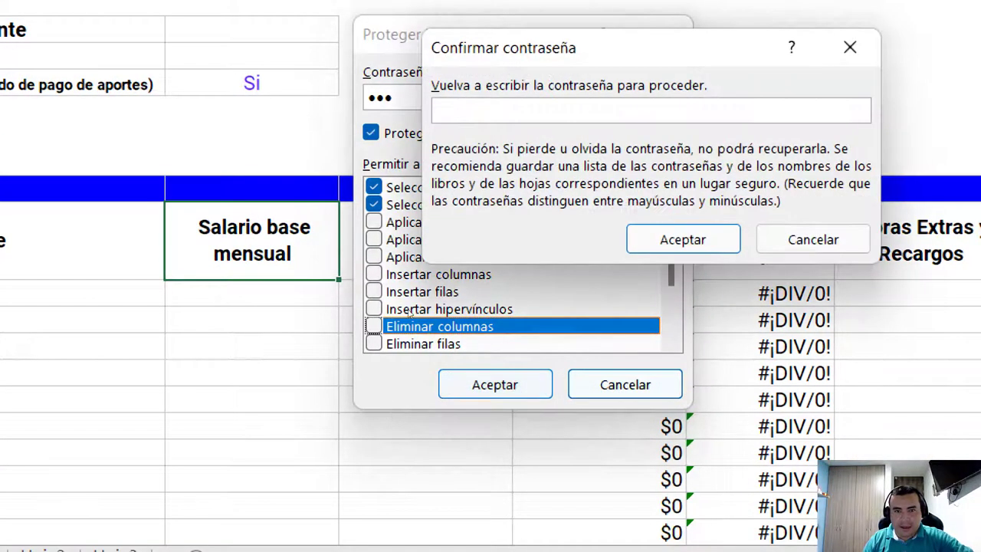
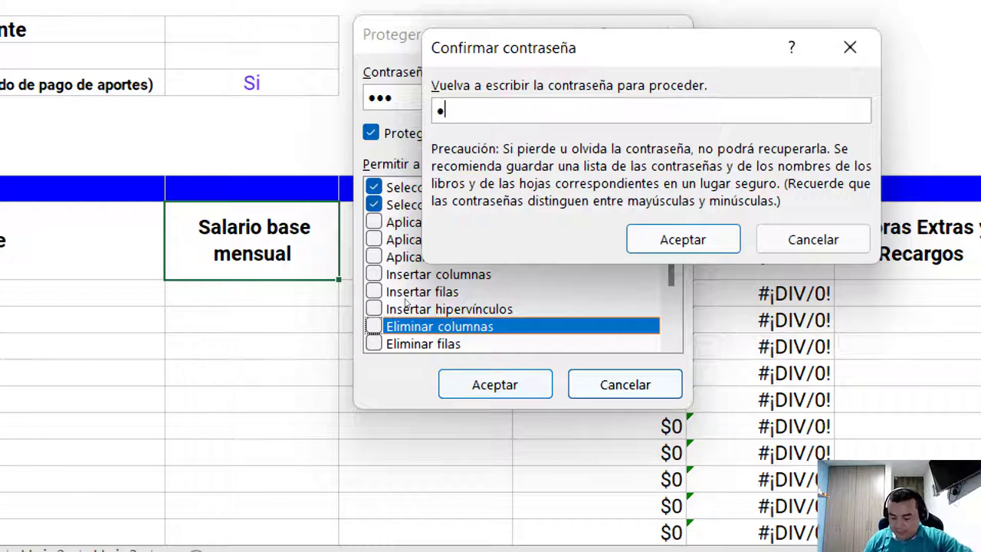
key("Return")
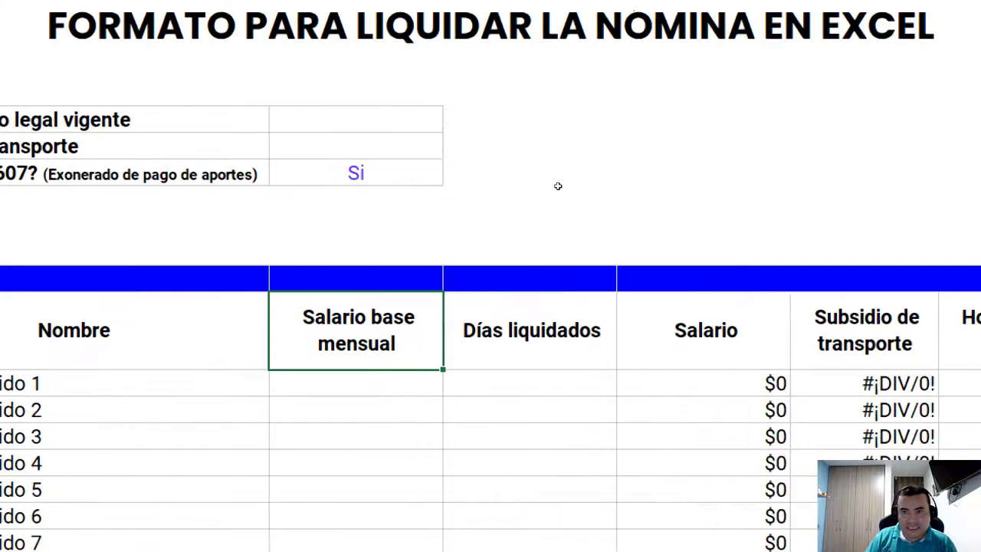
Confirm the Período de pago heading rejects edits, then enter Enero as the pay period
key("Tab")
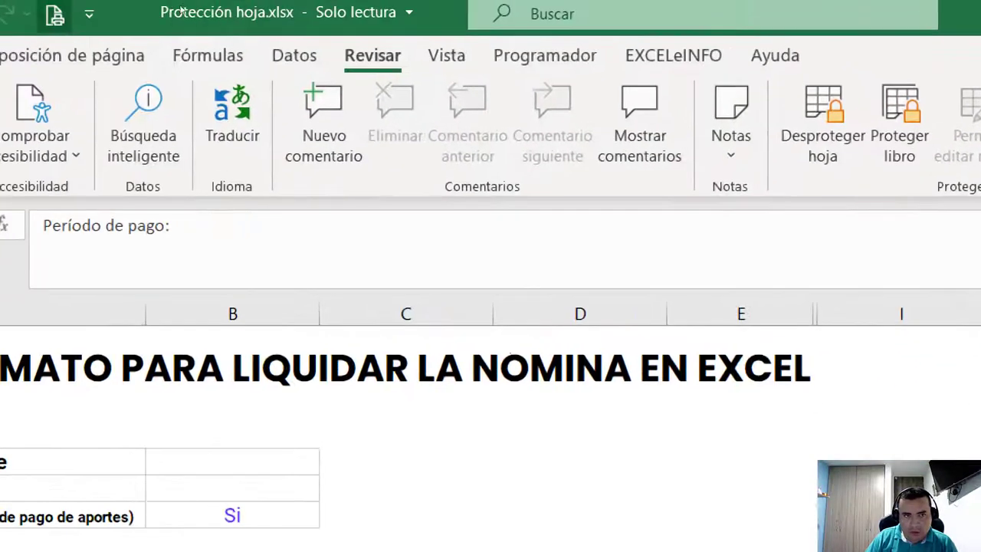
left_click(68, 56)
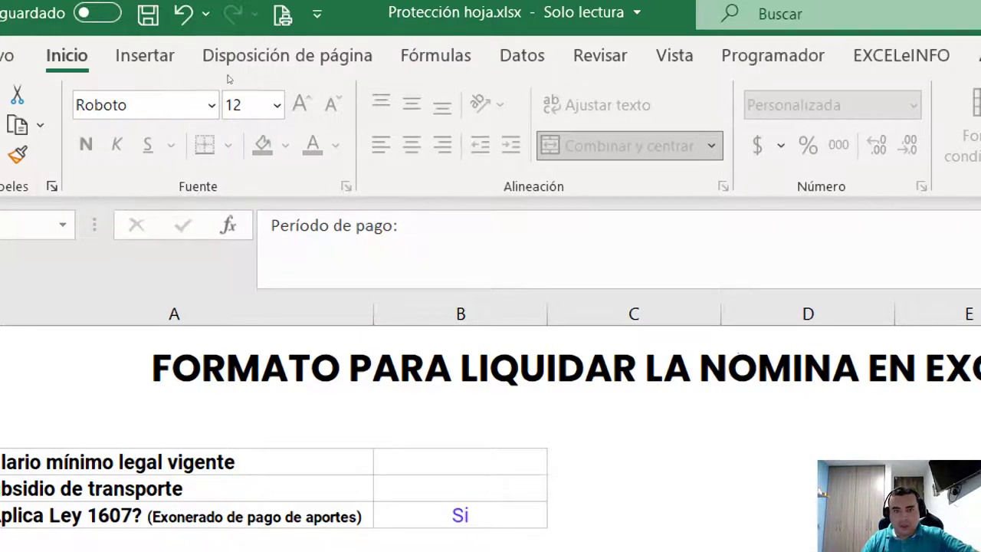
left_click(277, 105)
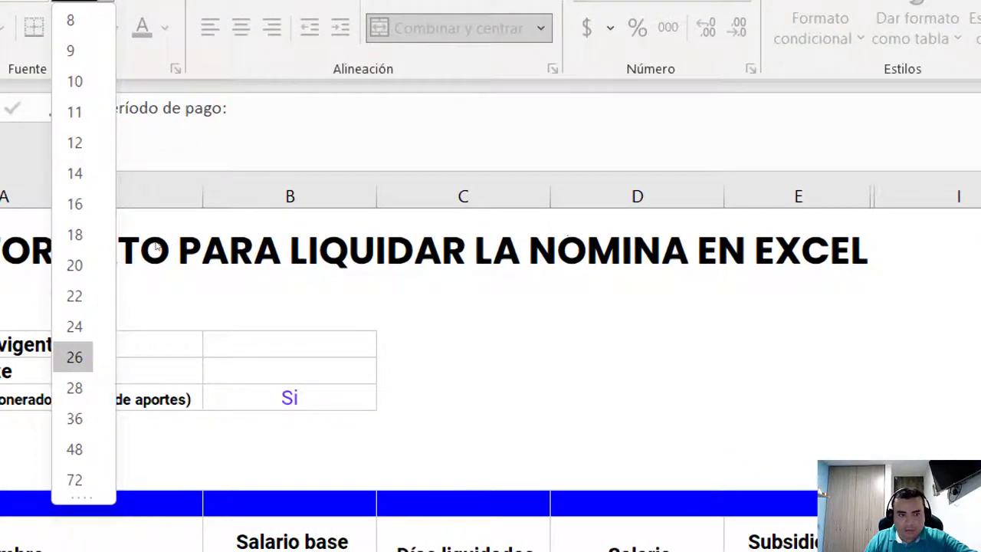
key("Escape")
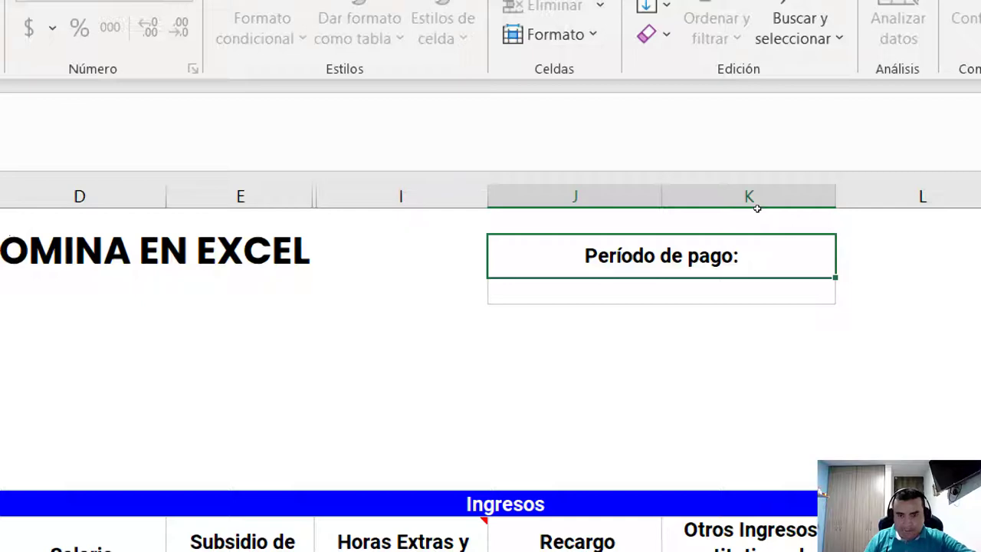
key("Delete")
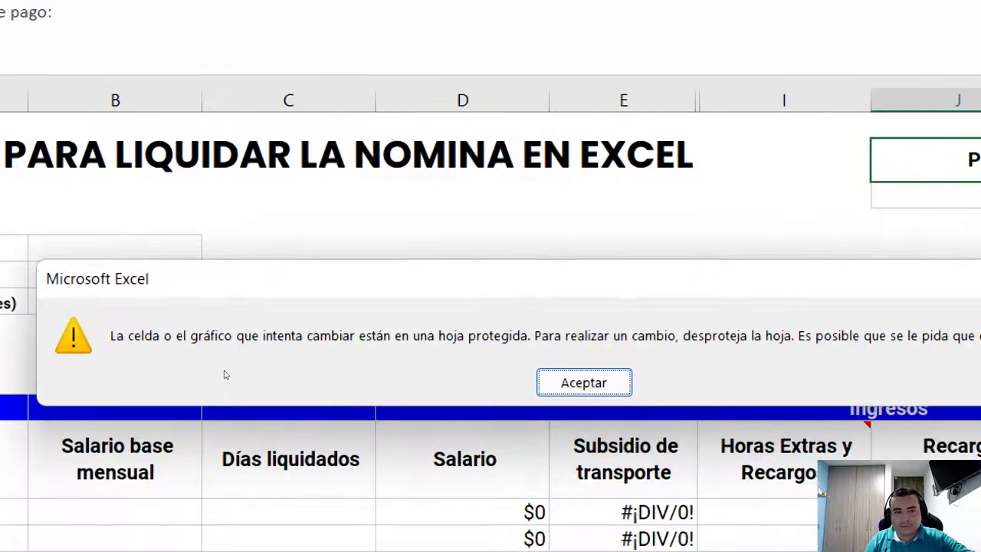
key("Return")
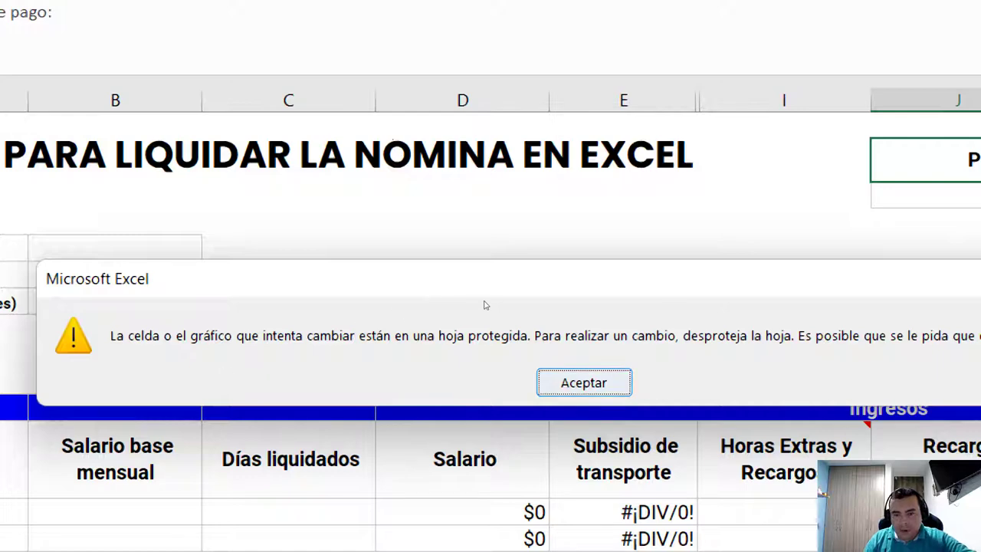
left_click(761, 204)
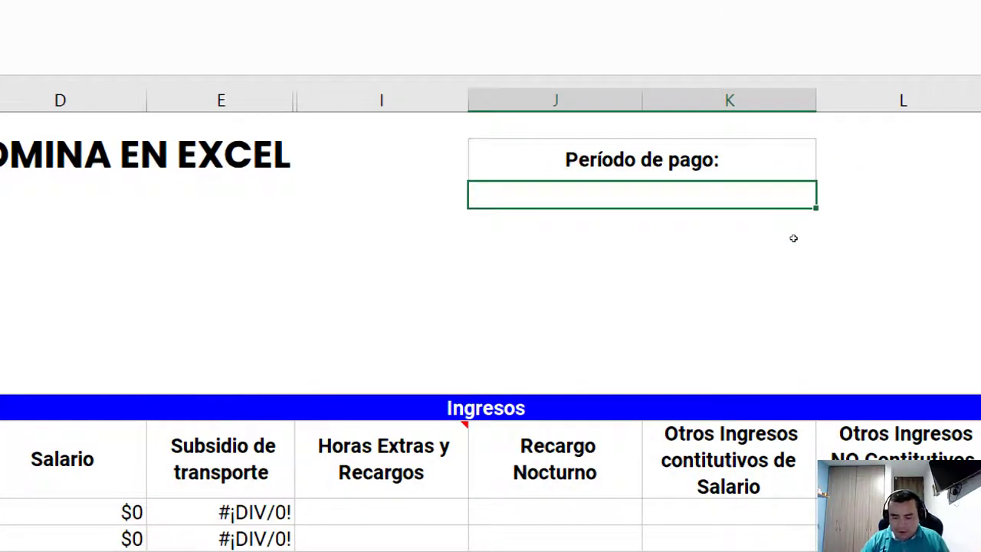
type("Enero")
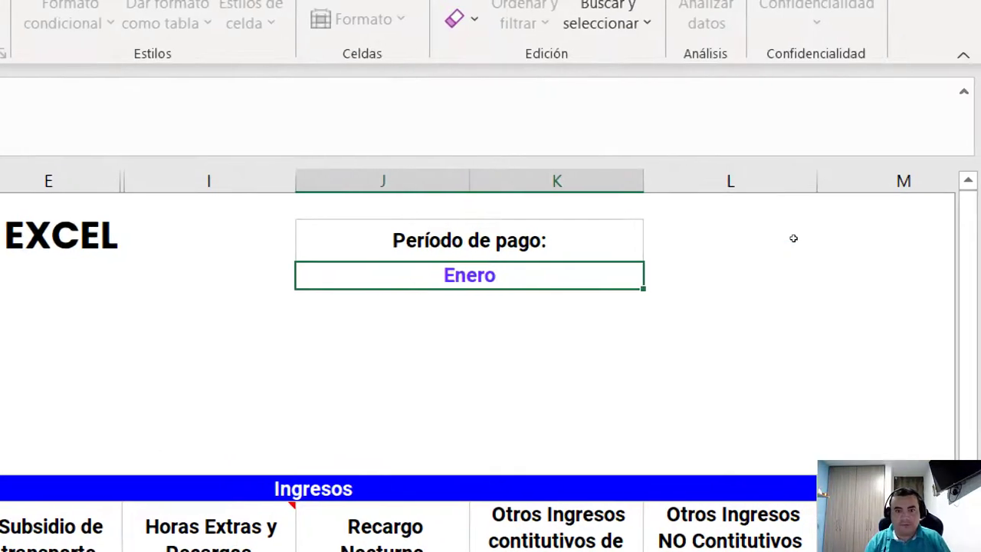
key("Return")
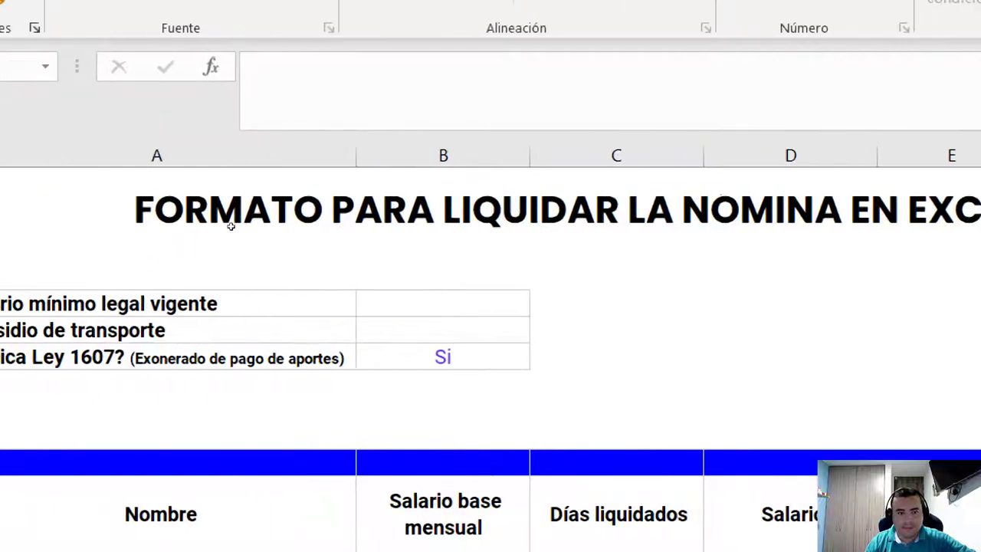
Enter 908572 as the minimum wage in B5 and 106.500 as the transport subsidy
left_click(443, 304)
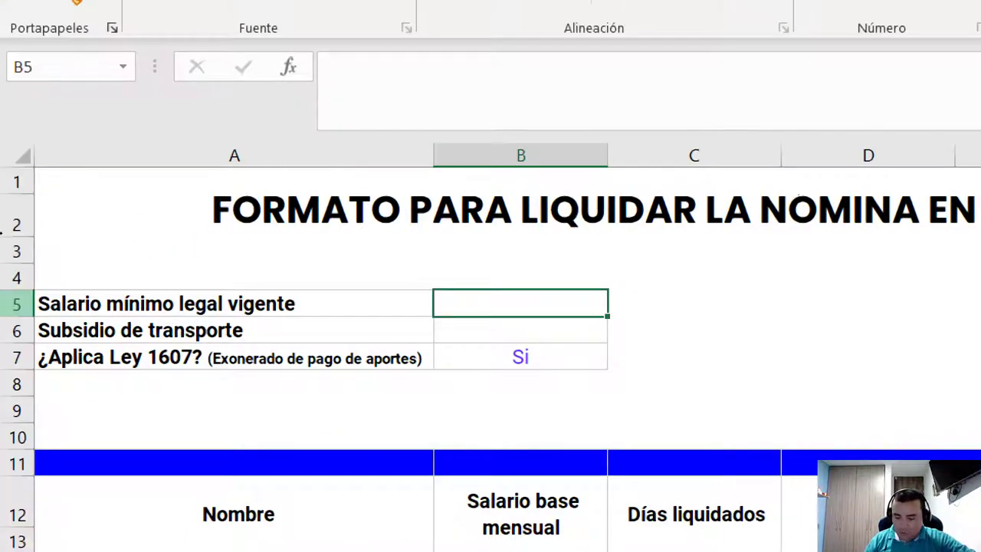
type("9")
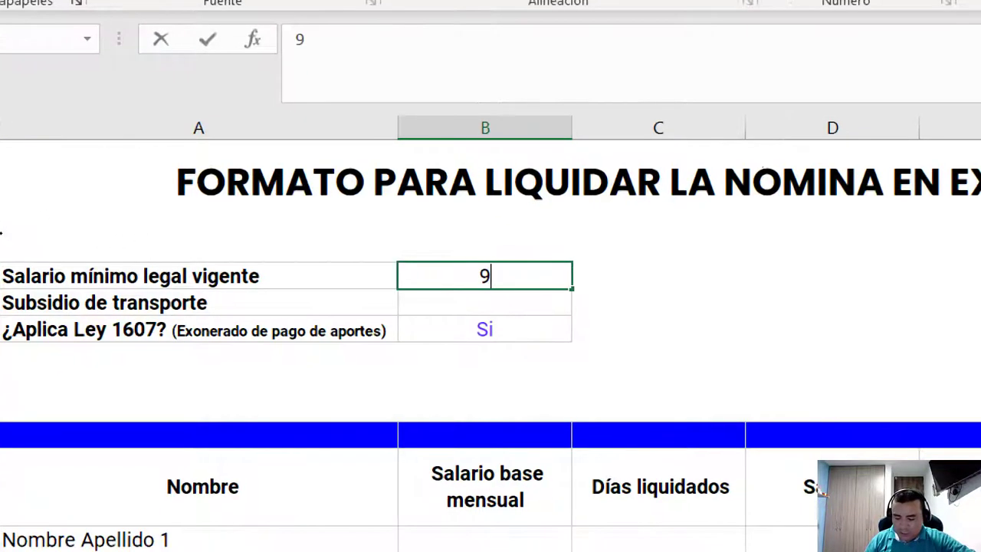
type("08572")
key("Return")
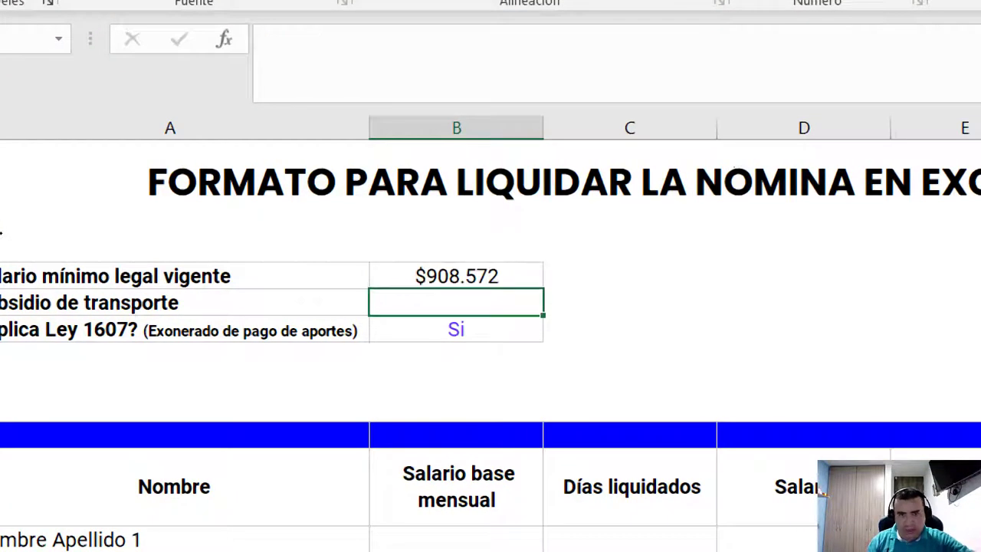
type("106")
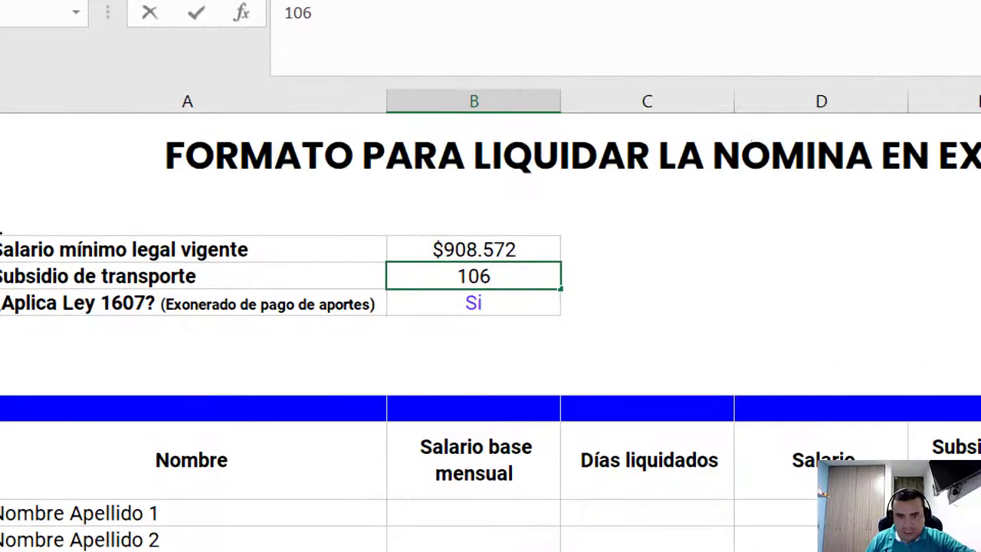
type(".500")
key("Return")
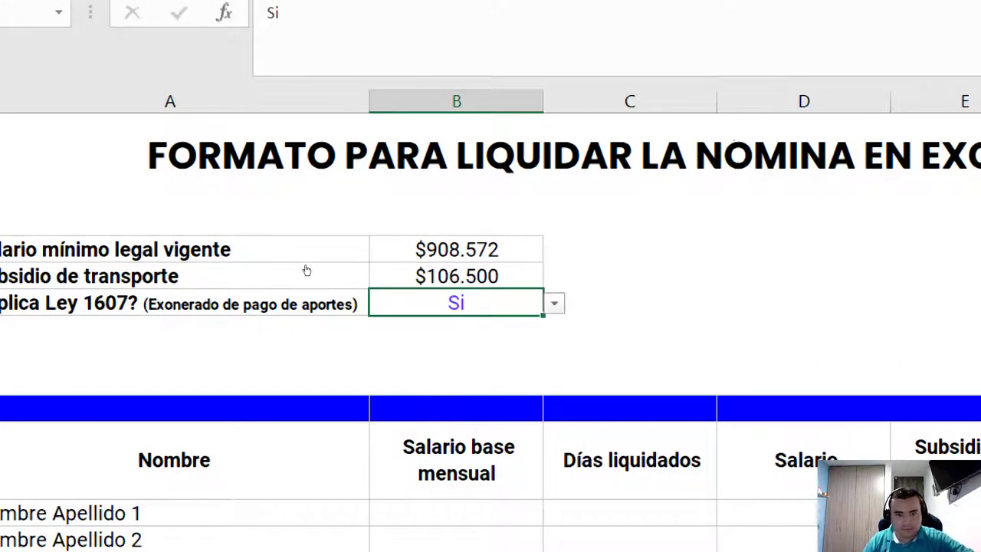
Switch Ley 1607 to No and back to Si, then check label cell A7 is locked
key("alt+Down")
key("Down")
key("Return")
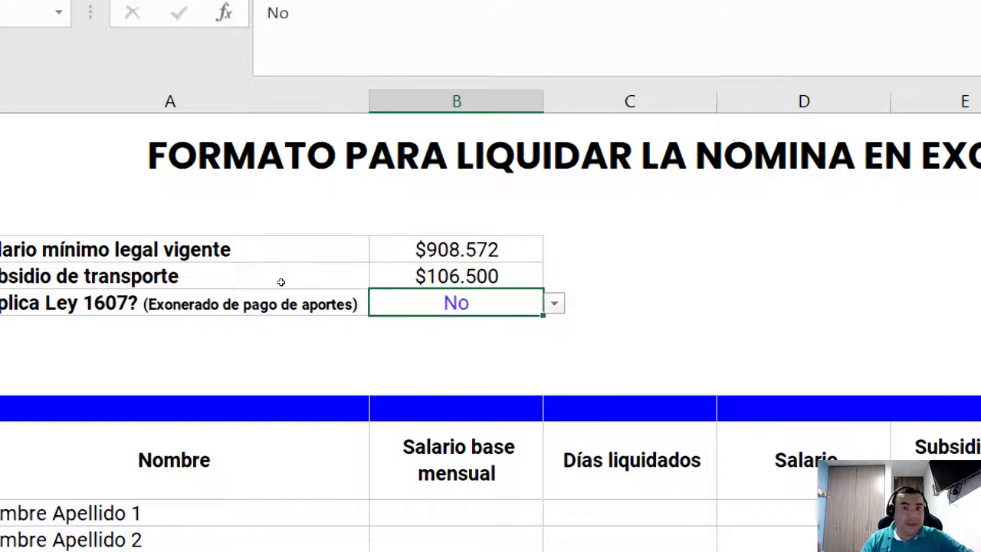
key("alt+Down")
key("Up")
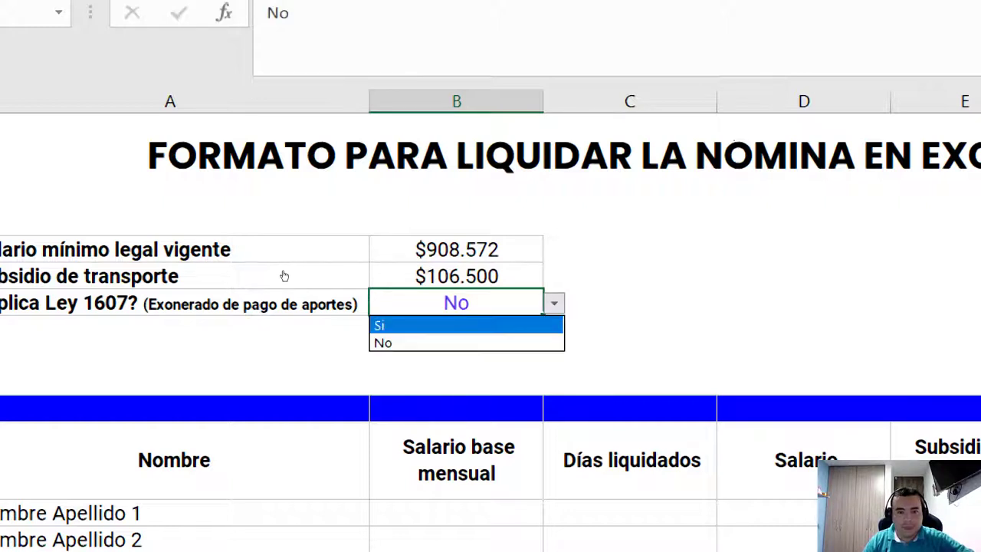
key("Return")
scroll(59, 249, "left", 1)
key("Left")
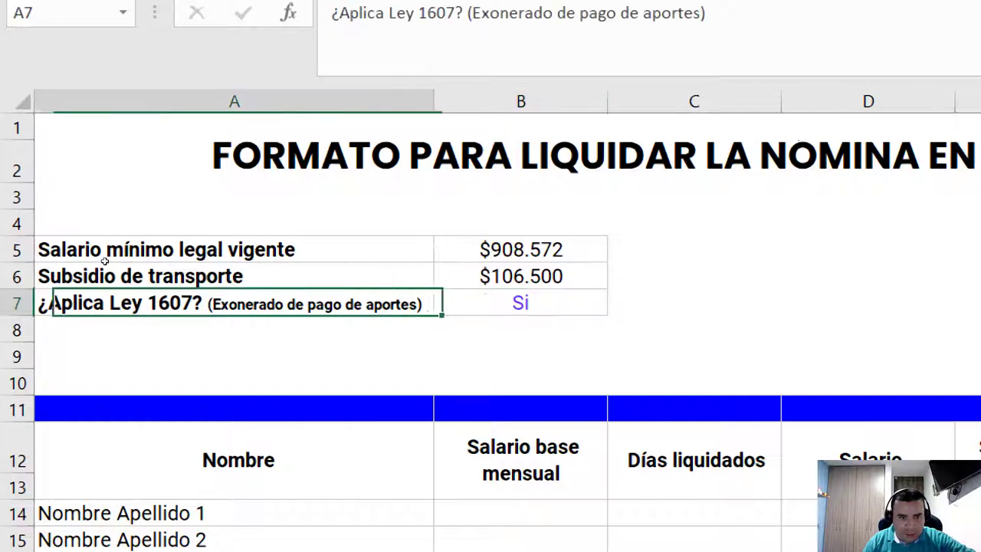
key("Delete")
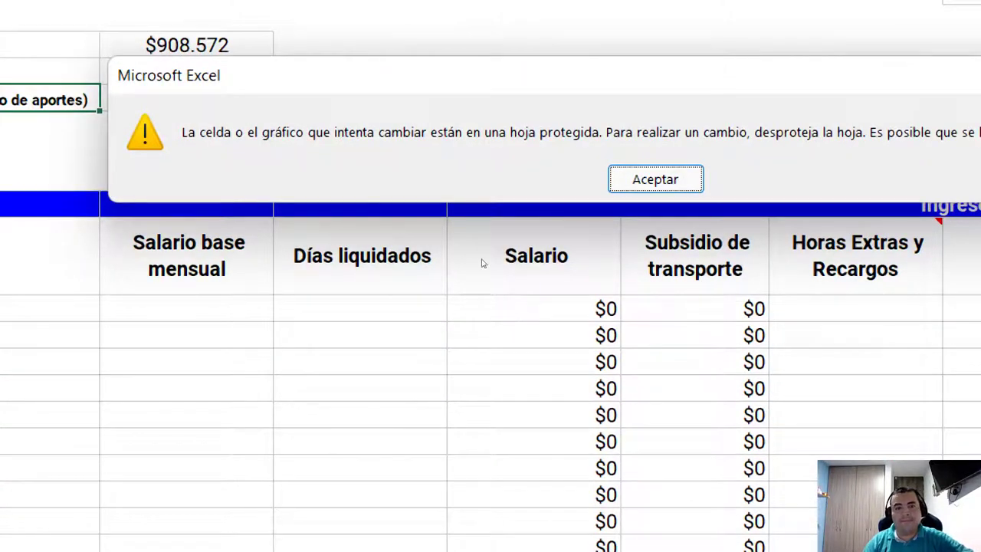
Clear the sample employee names in A14:A23 and enter aa and bb
key("Return")
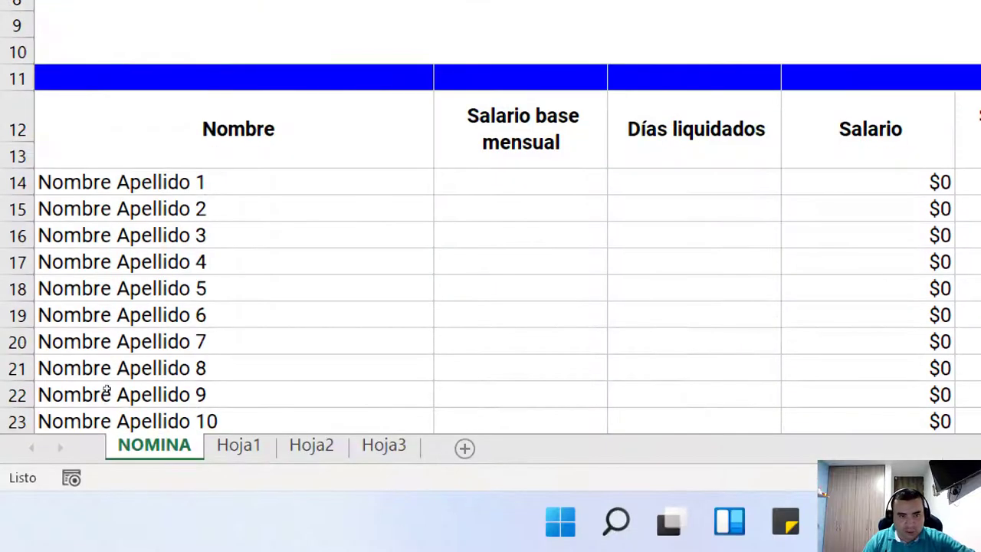
key("Tab")
key("ctrl+shift+Down")
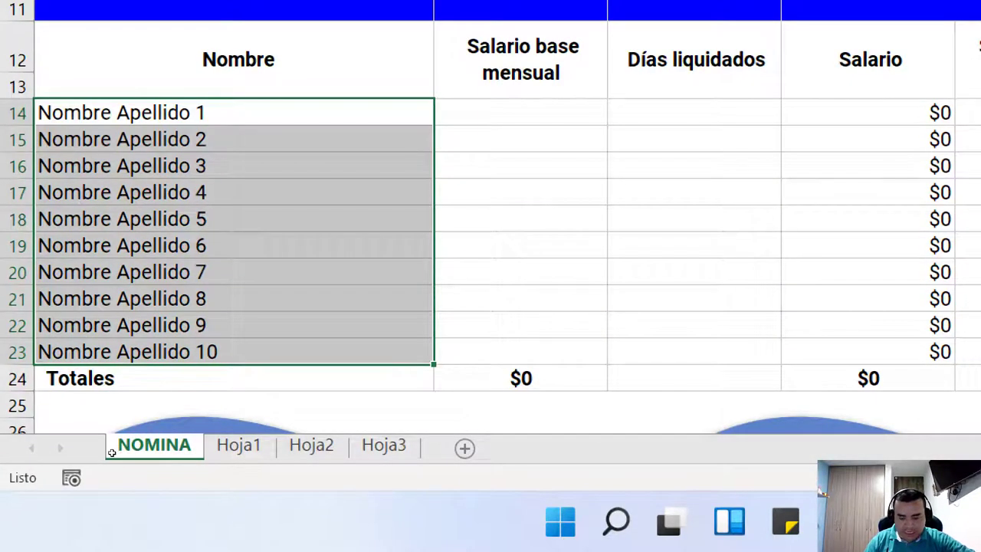
key("Delete")
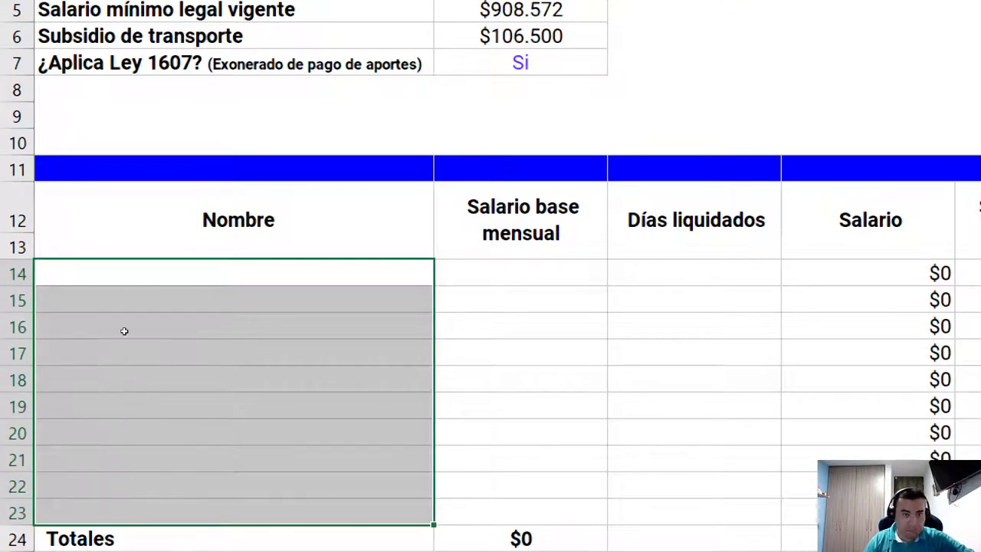
key("Up")
type("aa")
key("Return")
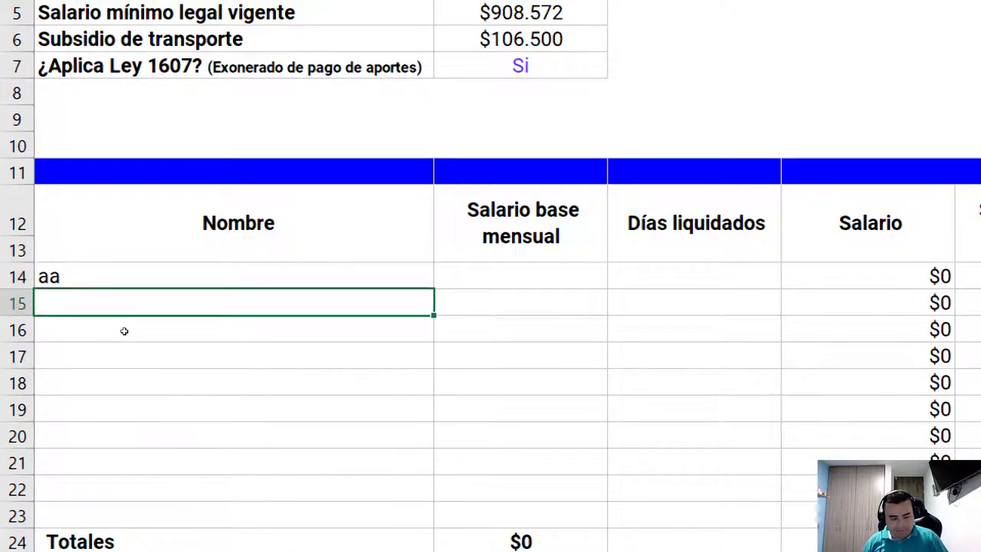
type("bb")
key("Return")
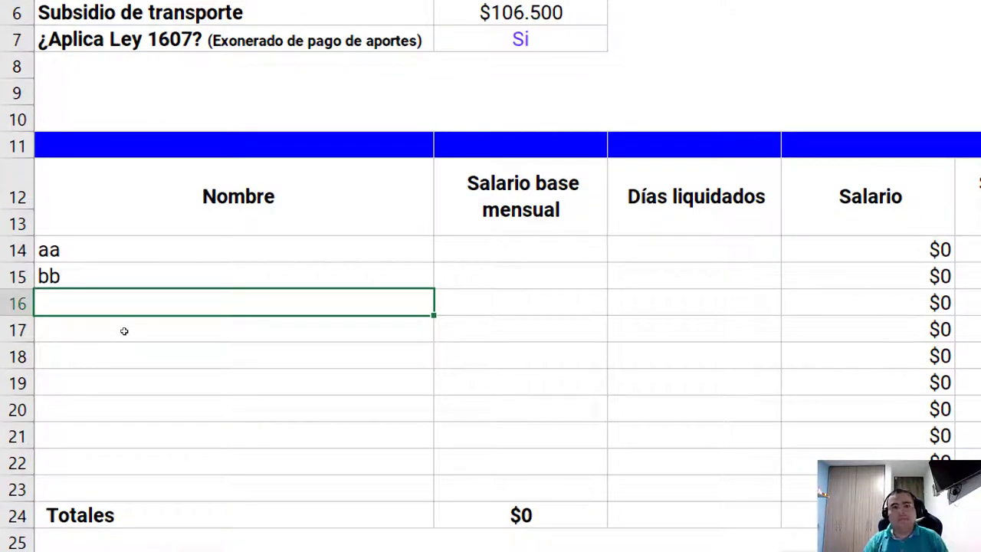
Give employee aa a 1.500.000 base salary and 15 liquidated days
key("Up")
key("Up")
key("Right")
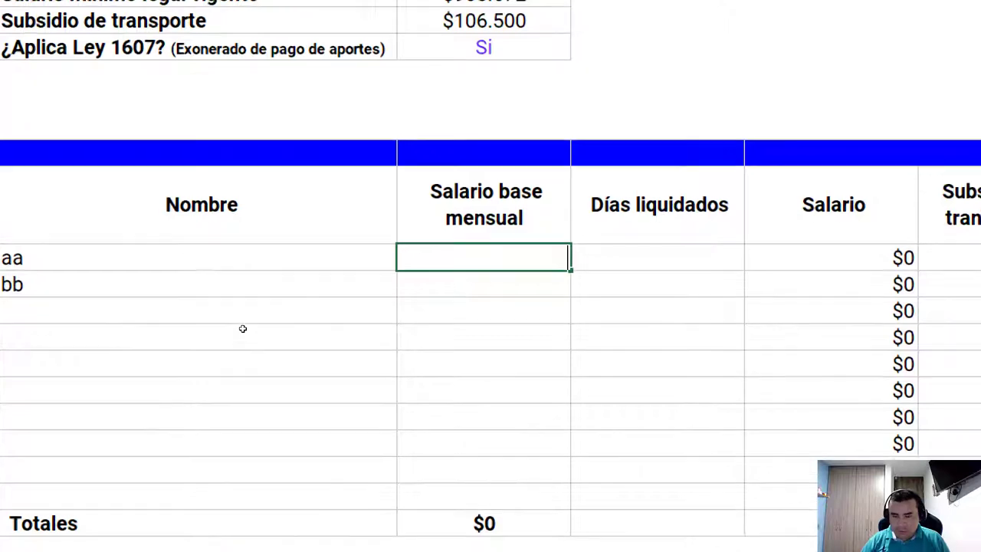
type("1.500.")
type("00000")
key("Return")
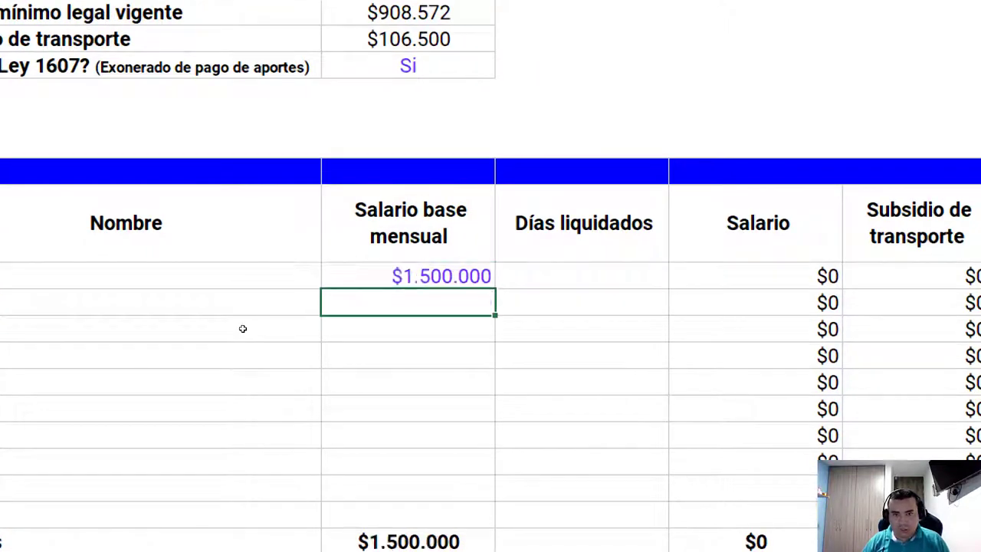
key("Up")
key("Right")
scroll(690, 340, "right", 5)
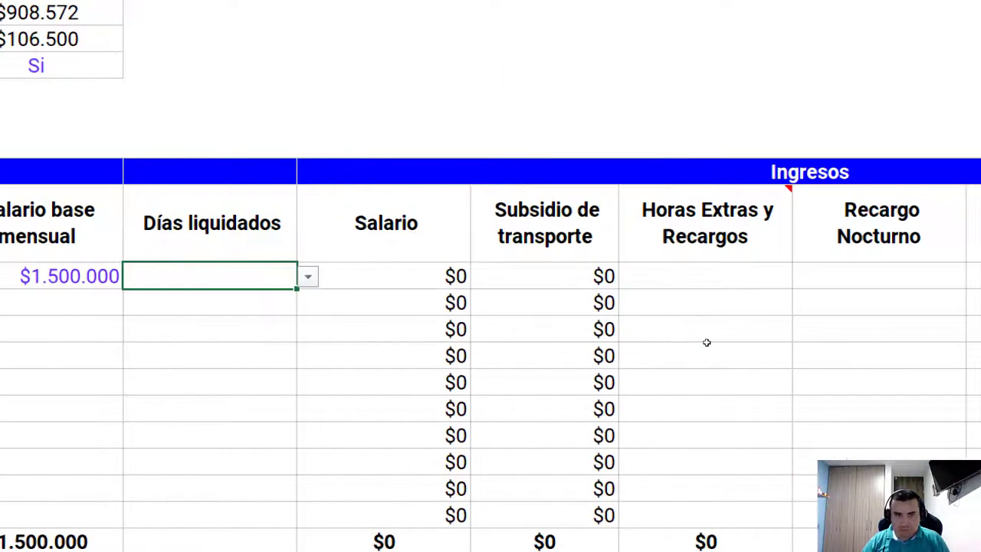
type("15")
key("Return")
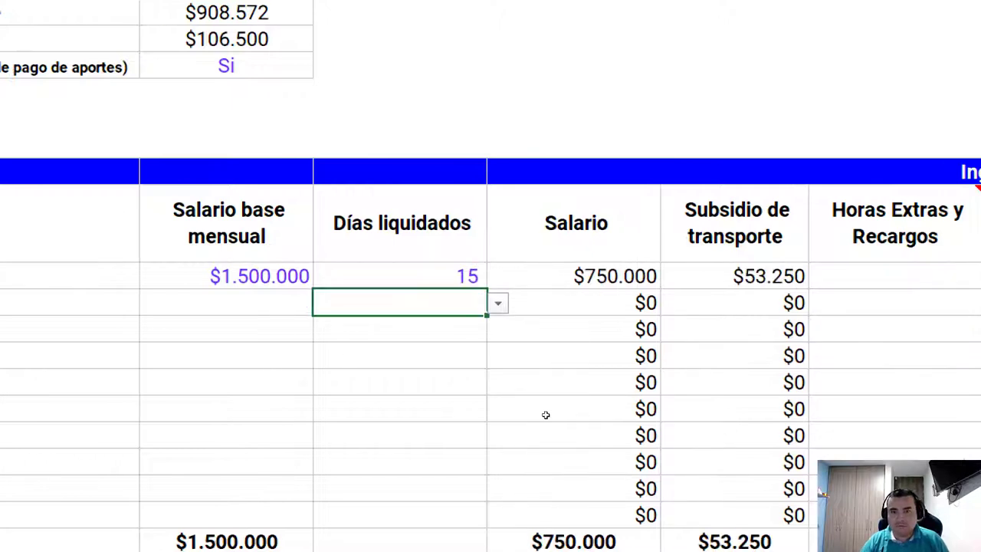
Try deleting the first Base seguridad social formula and dismiss the protected-sheet warning
scroll(525, 339, "right", 6)
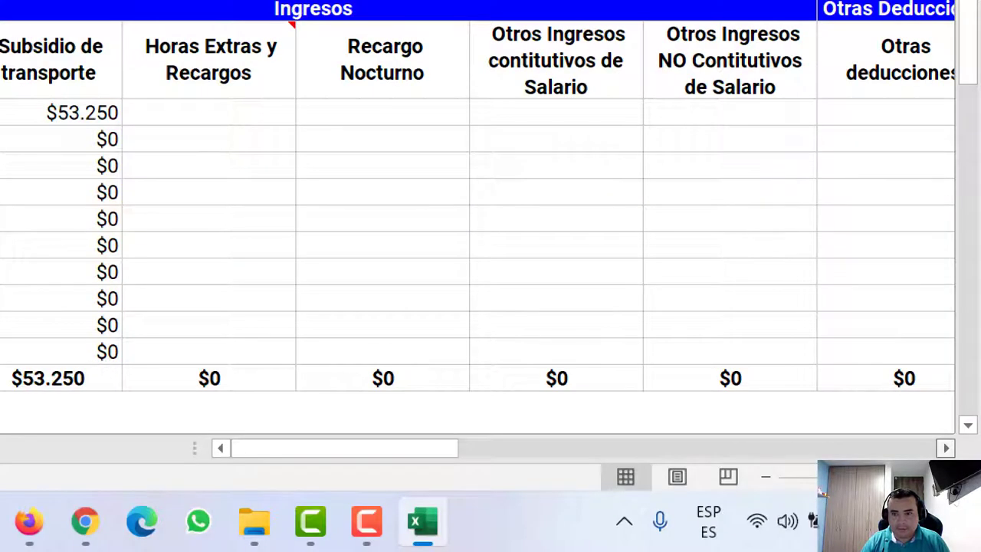
scroll(478, 217, "right", 2)
scroll(478, 217, "right", 1)
scroll(478, 217, "right", 1)
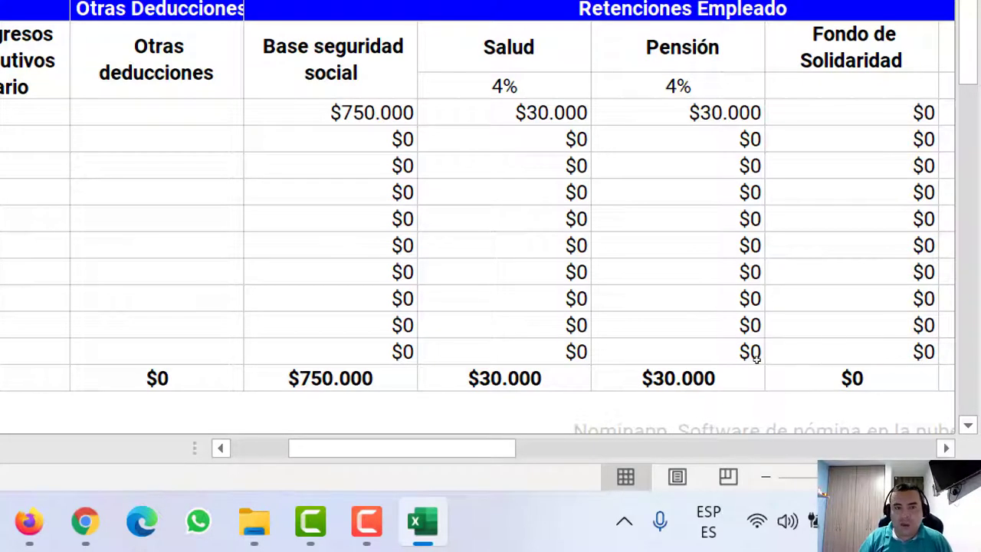
key("ctrl+z")
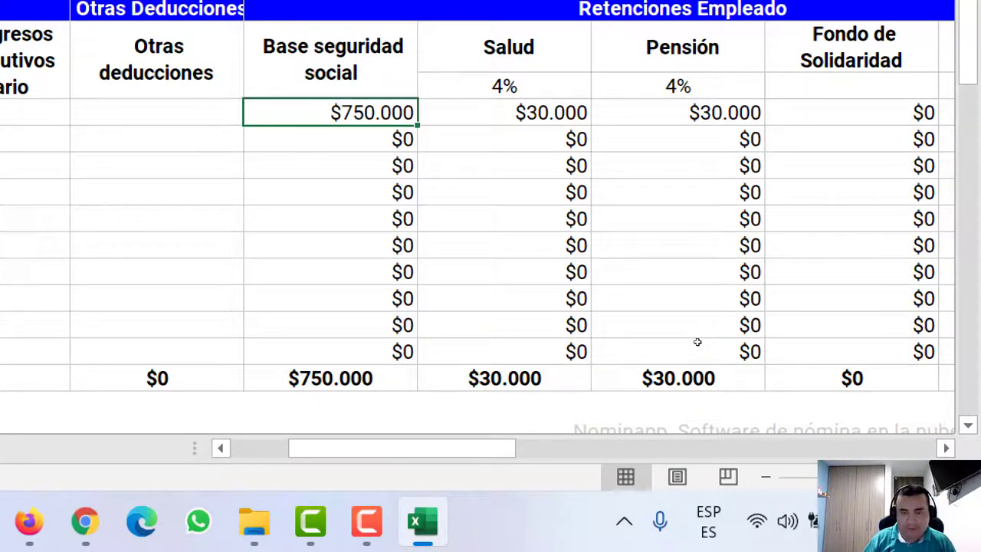
key("Delete")
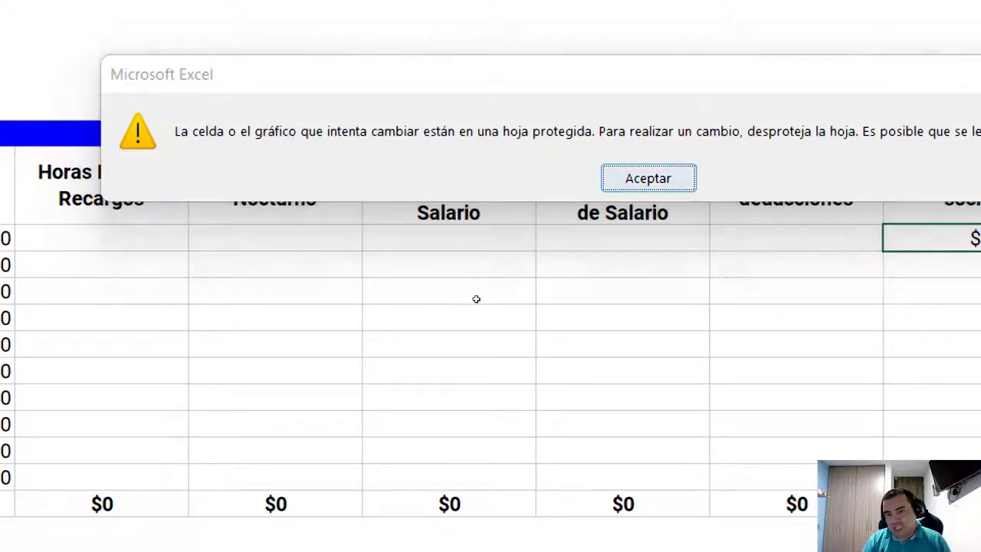
key("Return")
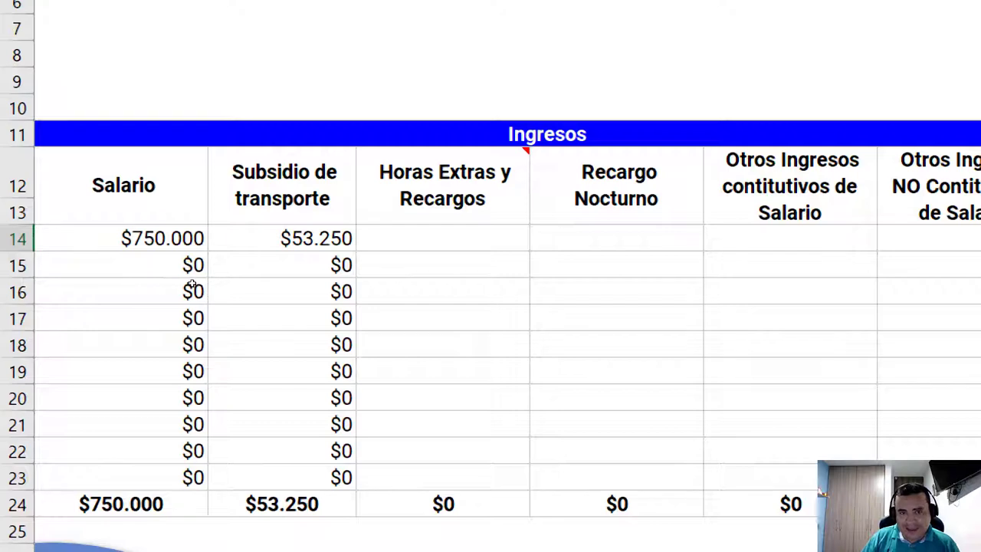
Zoom out, select header cell A11 and bring up the Revisar ribbon
key("Up")
key("Up")
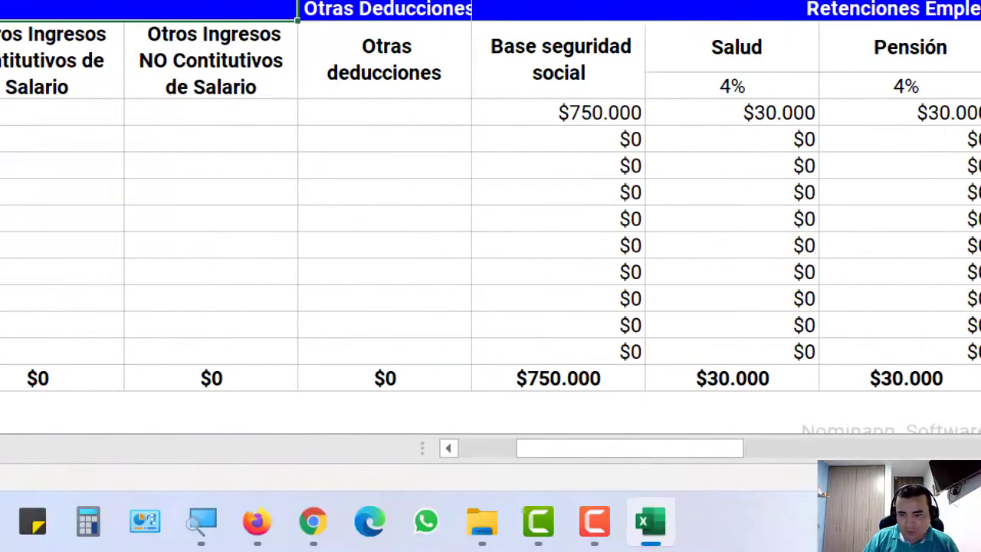
left_click_drag(657, 451, 610, 506)
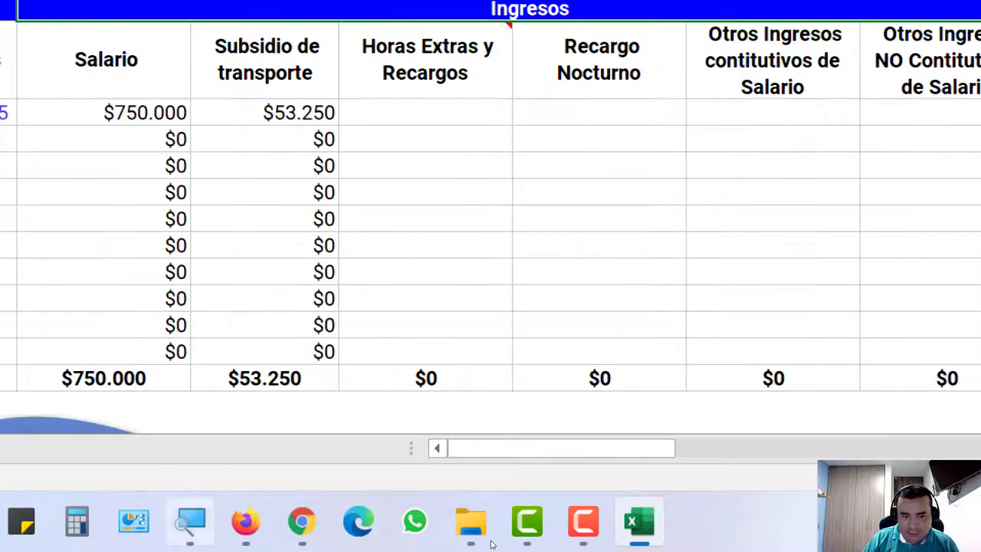
left_click(191, 521)
key("super+minus")
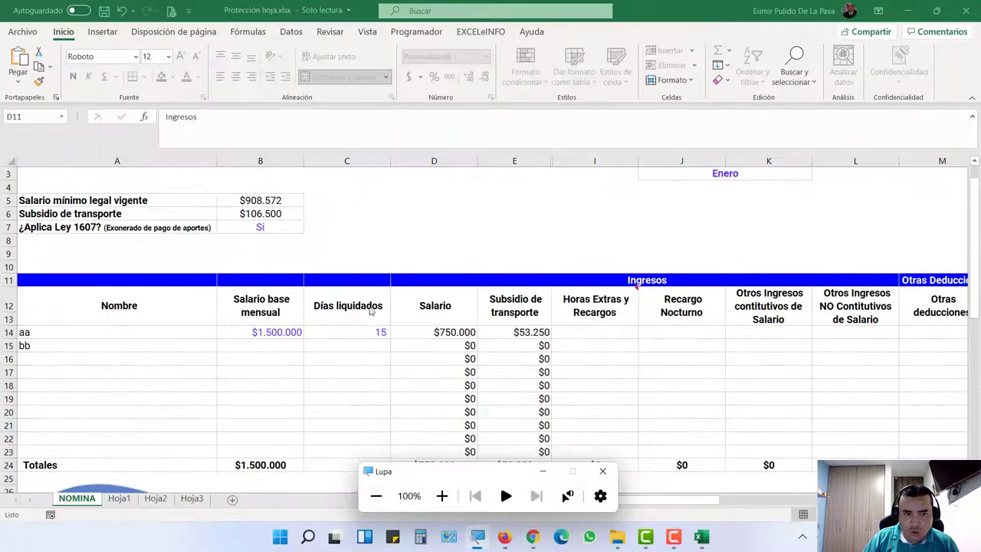
left_click(202, 280)
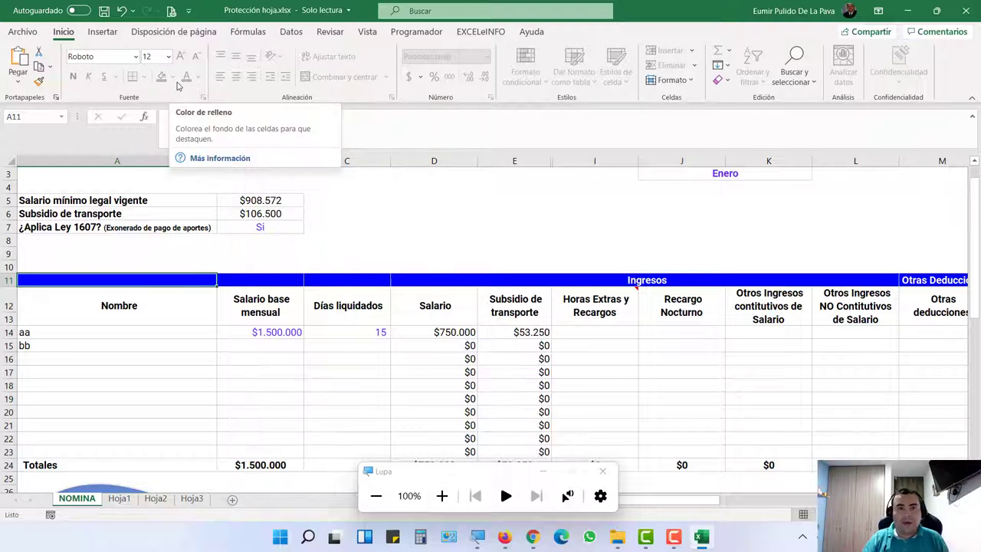
left_click(331, 32)
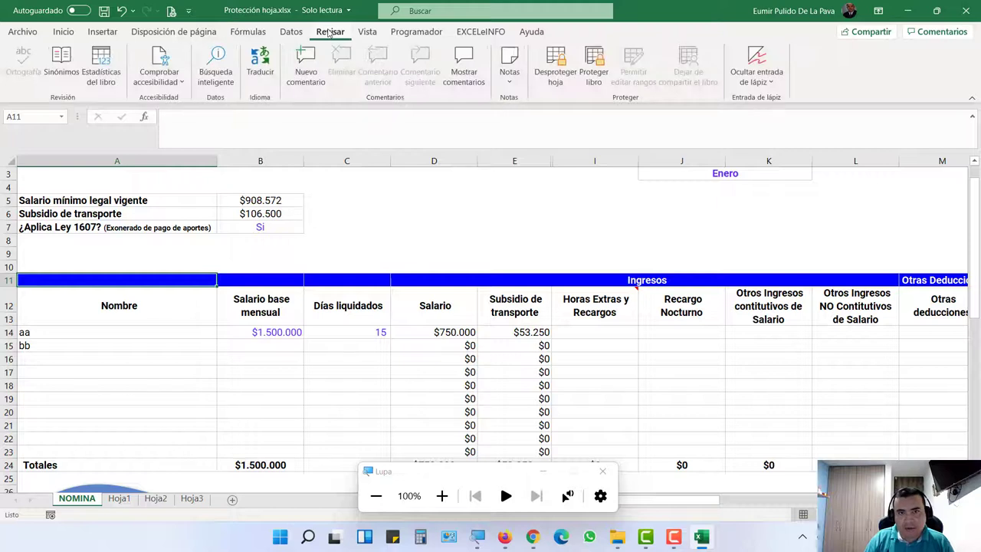
Unprotect the NOMINA sheet with its password and select header row A11:AC11
left_click(539, 74)
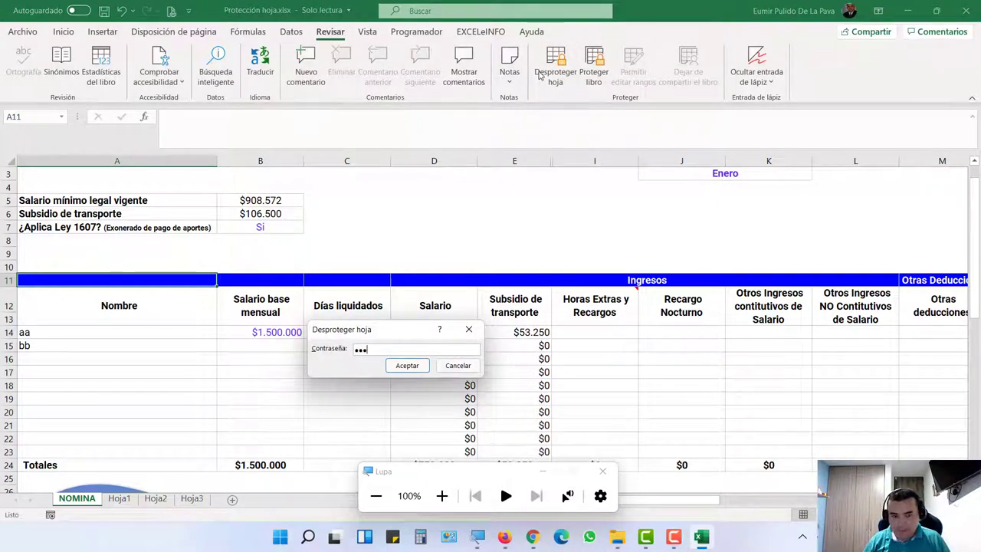
key("Return")
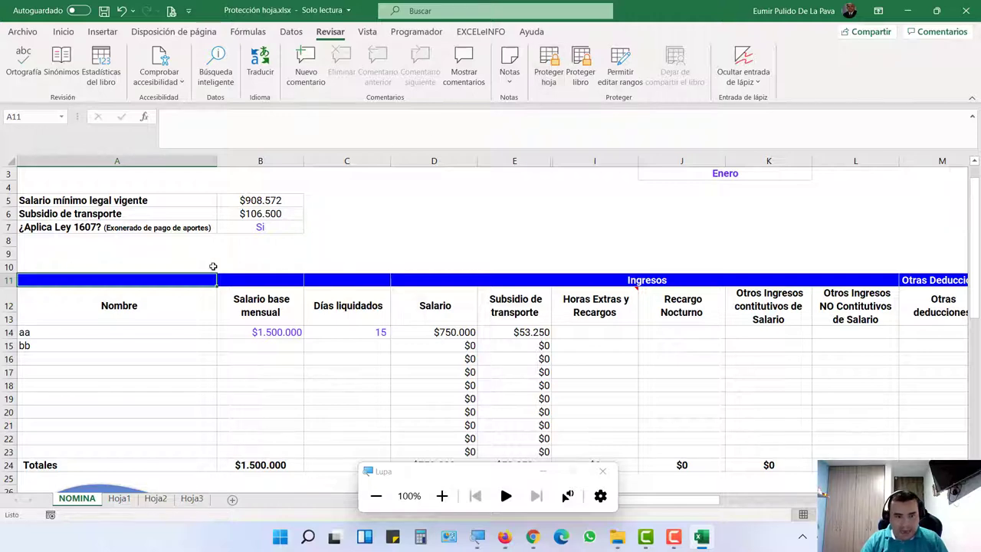
left_click_drag(199, 278, 978, 275)
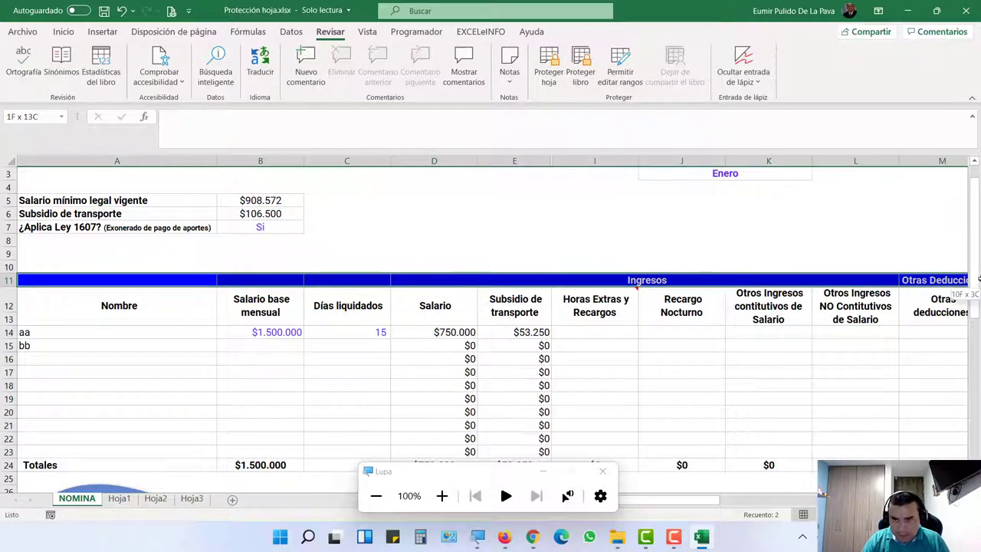
left_click_drag(978, 274, 732, 283)
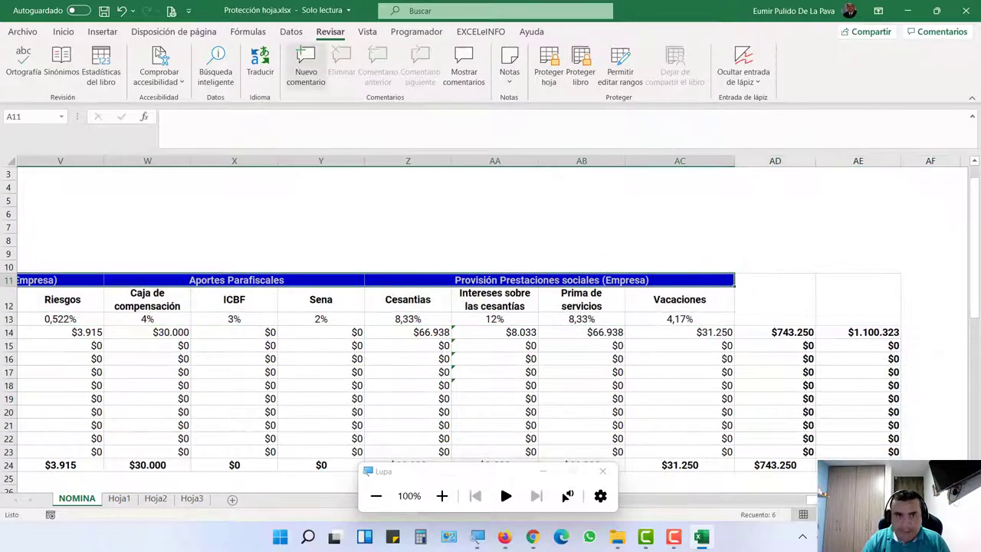
Change the row 11 section headers' fill from blue to purple
left_click(62, 32)
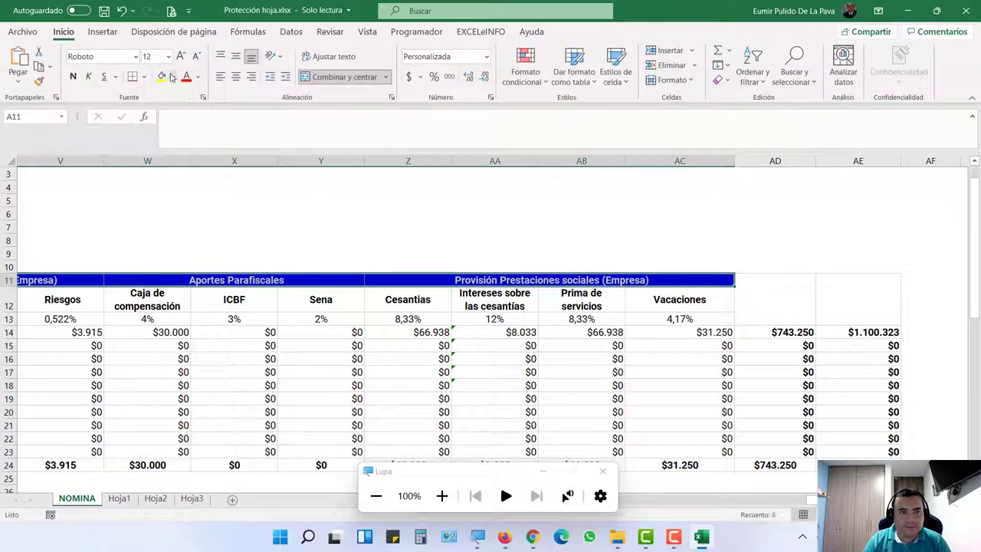
left_click(173, 76)
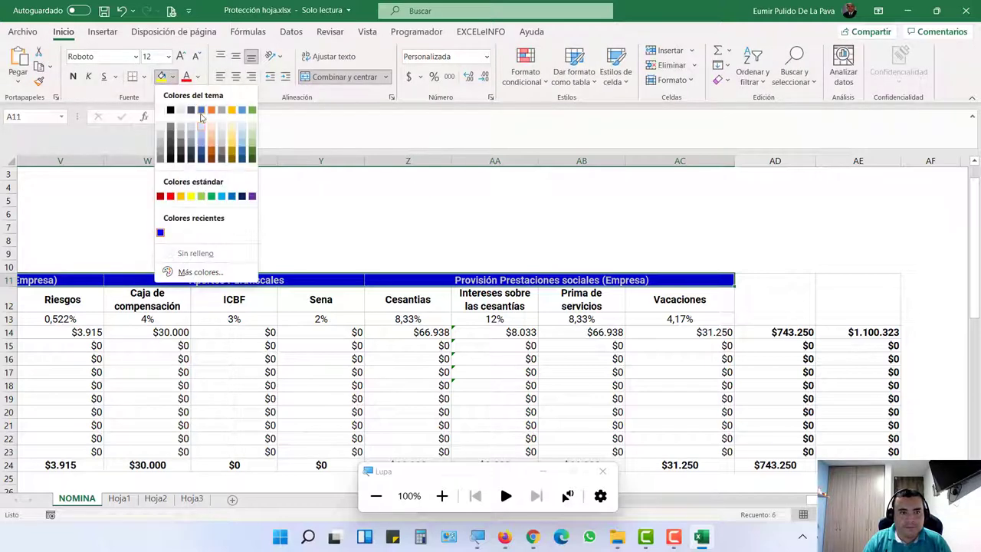
left_click(253, 196)
scroll(257, 196, "left", 10)
left_click(161, 292)
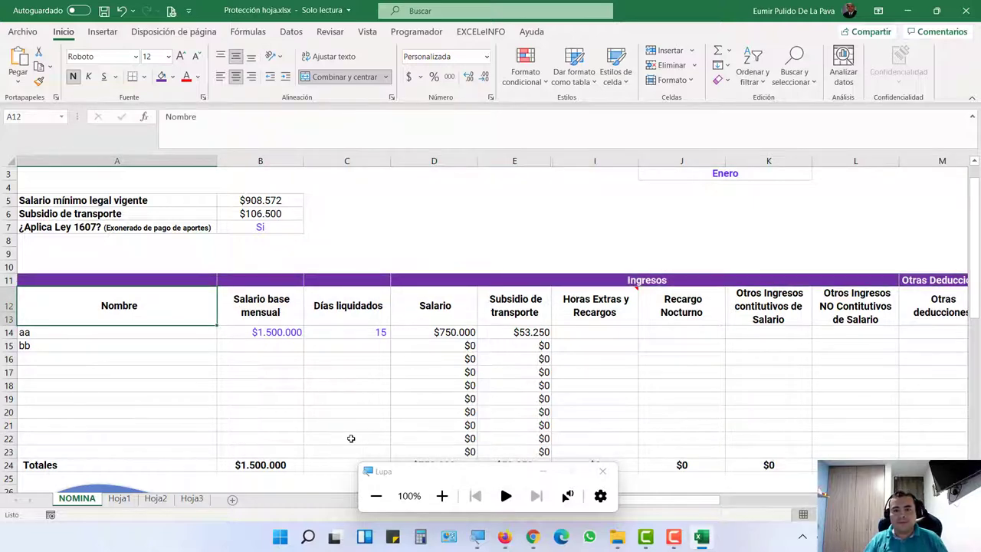
scroll(359, 425, "down", 3)
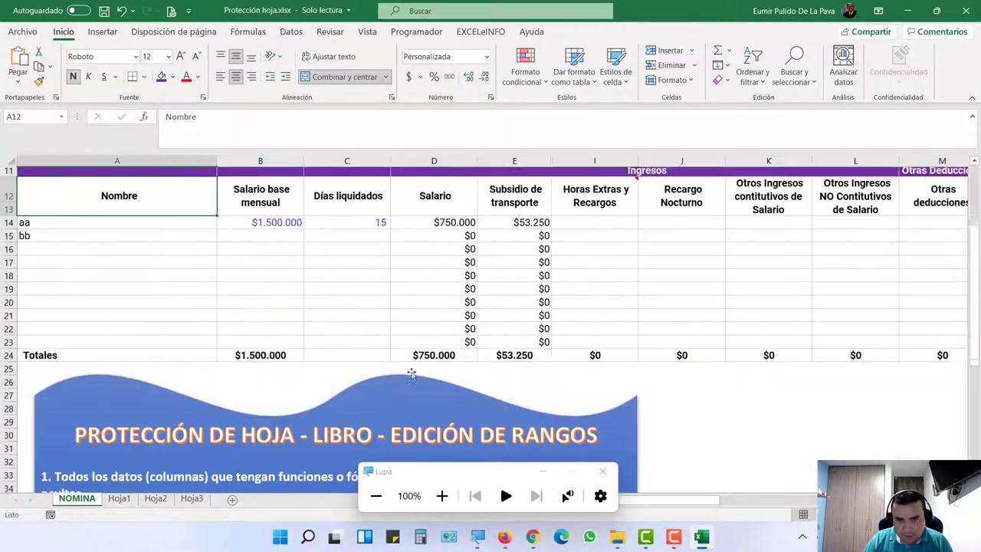
scroll(690, 184, "up", 2)
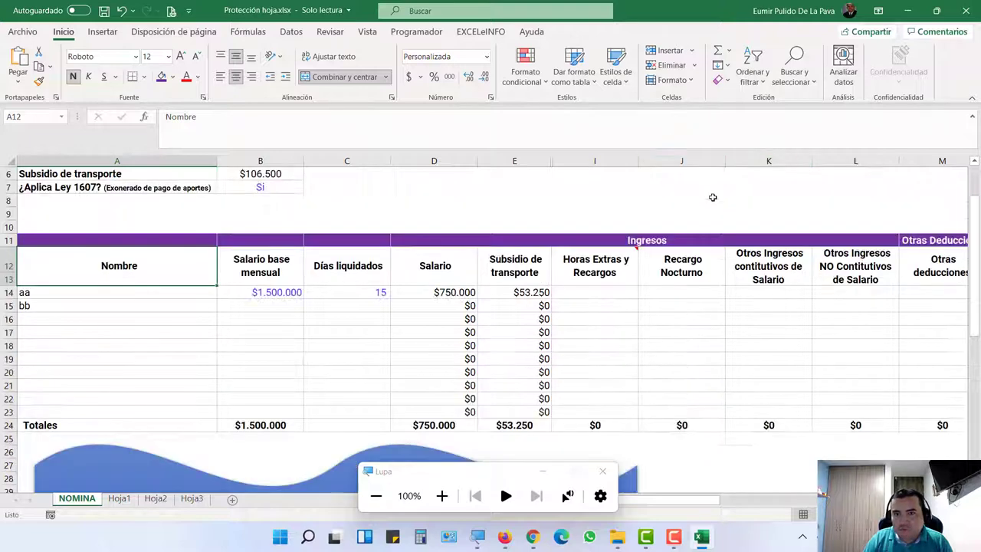
Insert a new column J headed Préstamos
right_click(682, 160)
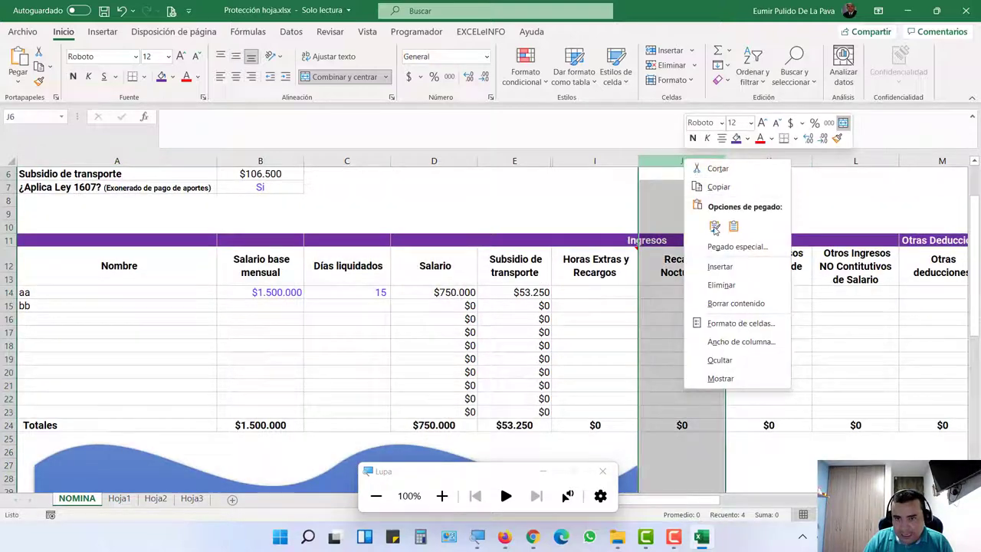
left_click(720, 266)
left_click(668, 283)
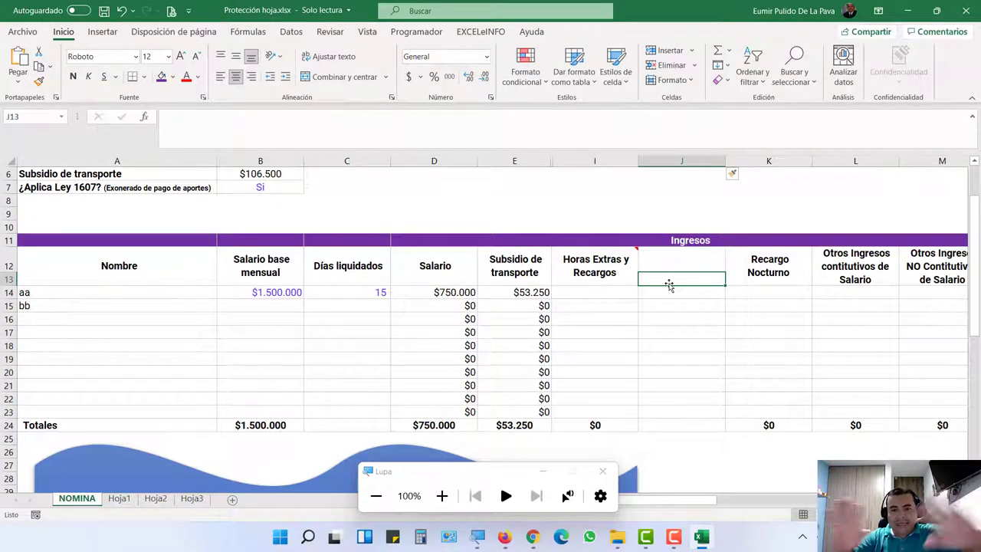
left_click(682, 266)
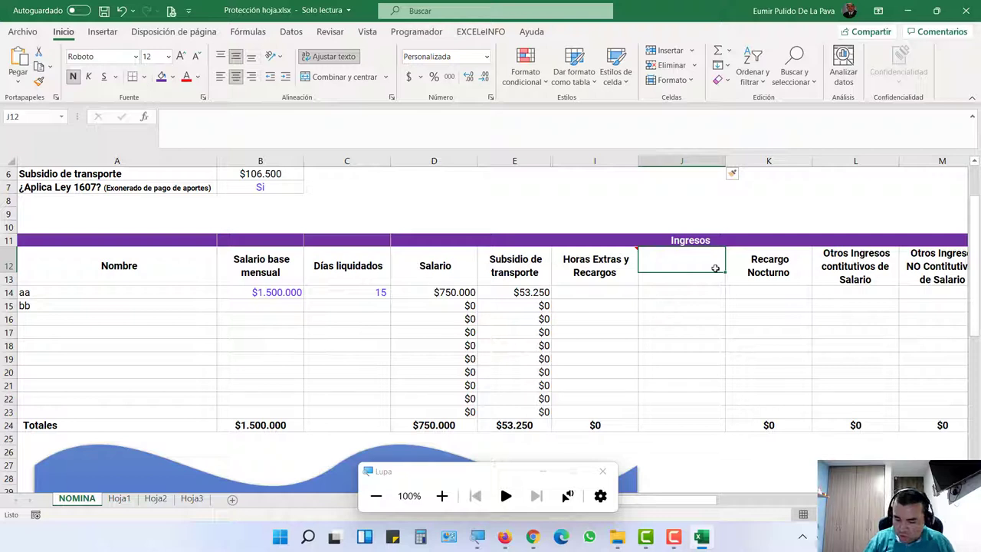
type("Pré")
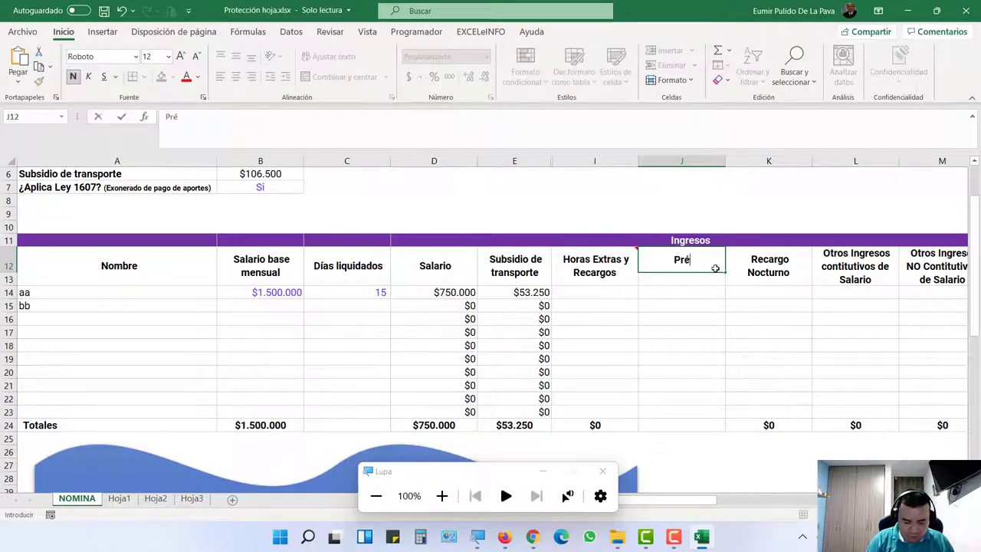
type("stamos")
key("Return")
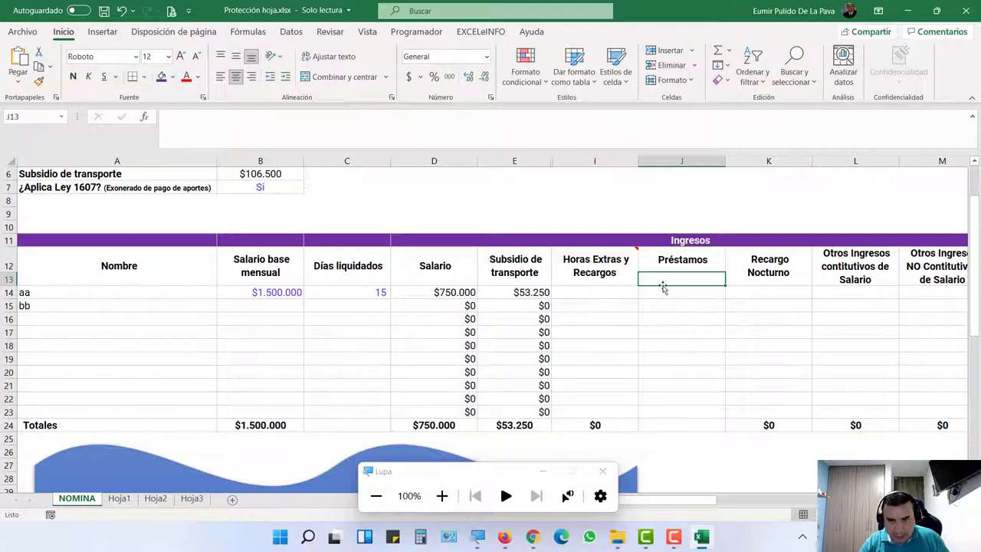
Toggle the Bloqueada protection setting for Préstamos cells J13:J23 in Formato de celdas
left_click_drag(663, 280, 679, 420)
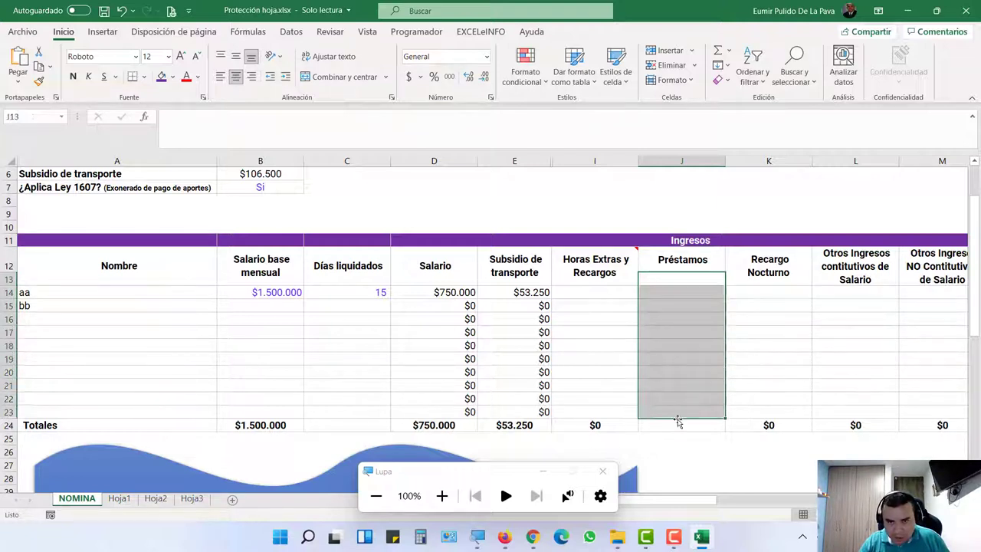
right_click(684, 366)
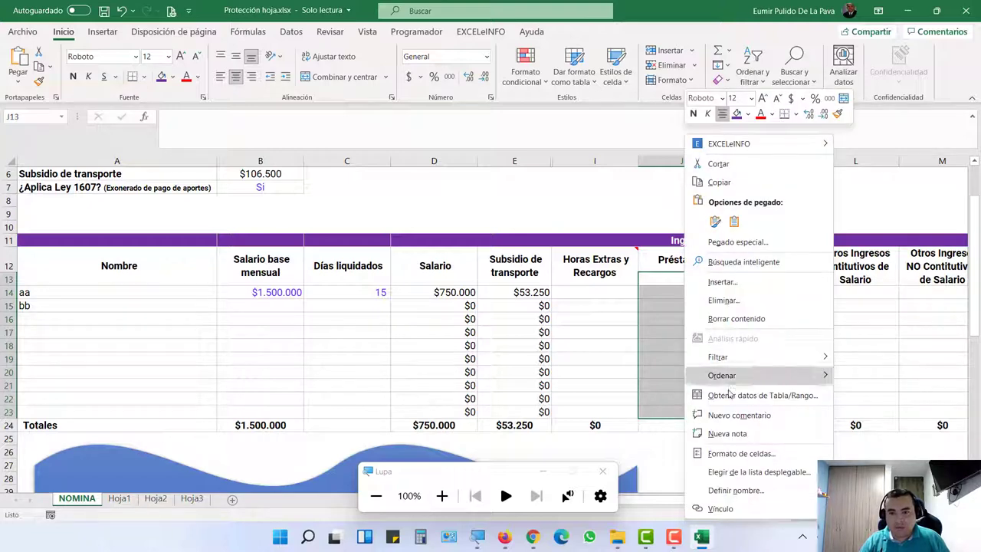
left_click(726, 454)
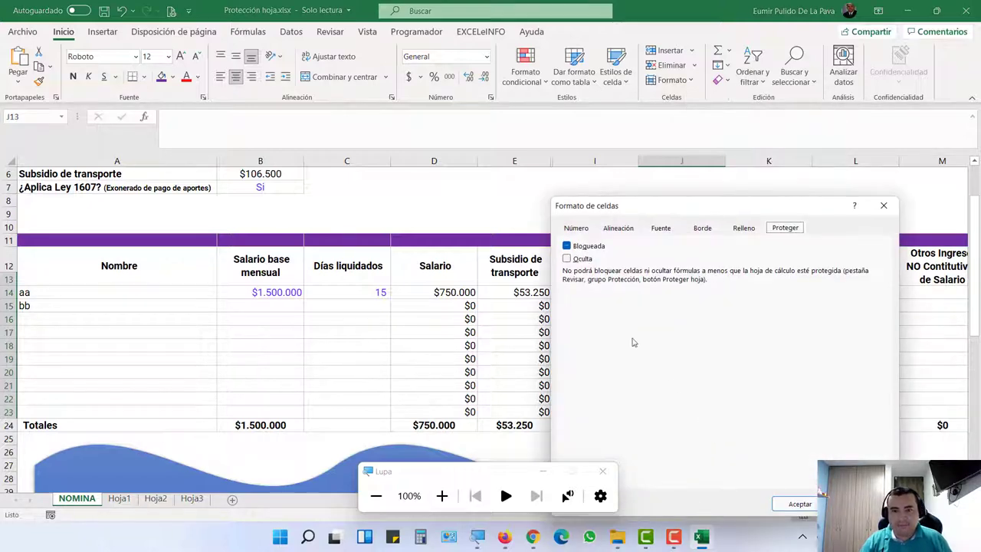
left_click(568, 247)
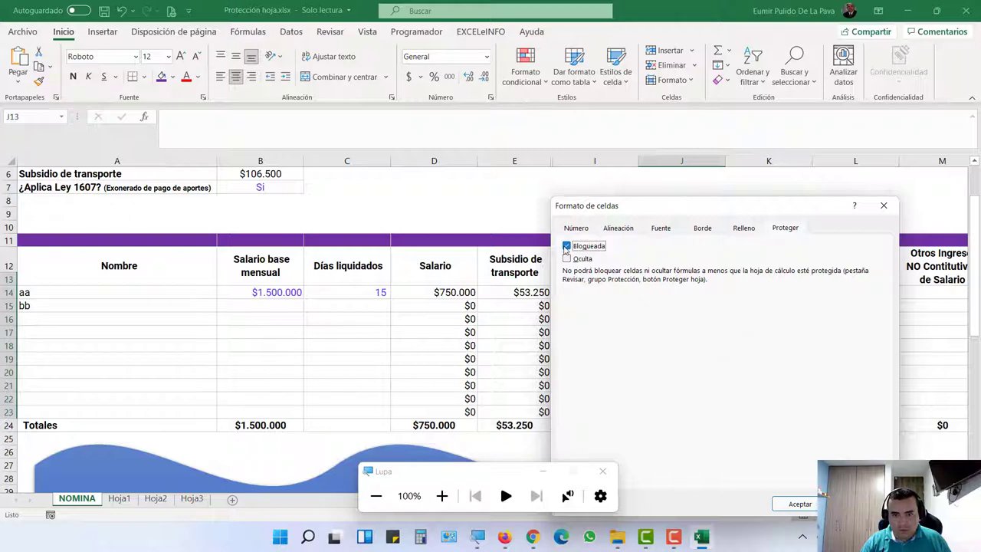
left_click(799, 504)
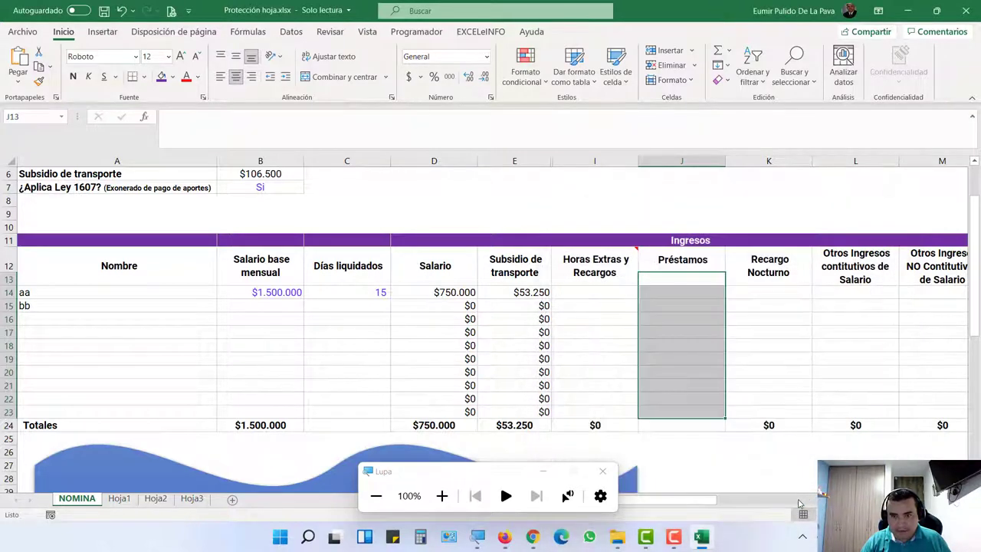
Re-protect the NOMINA sheet with a password, confirmed twice
left_click(330, 31)
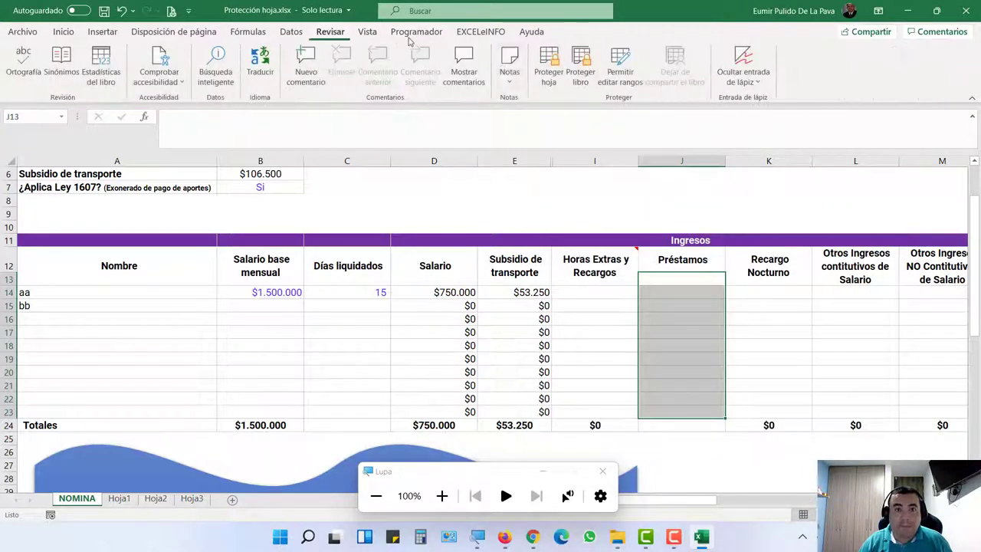
left_click(542, 76)
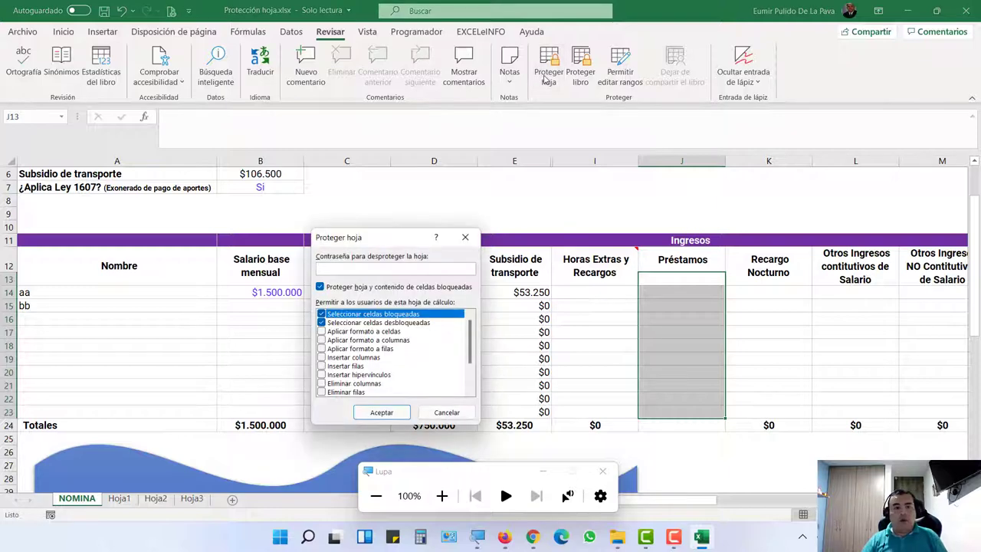
type("3")
key("Return")
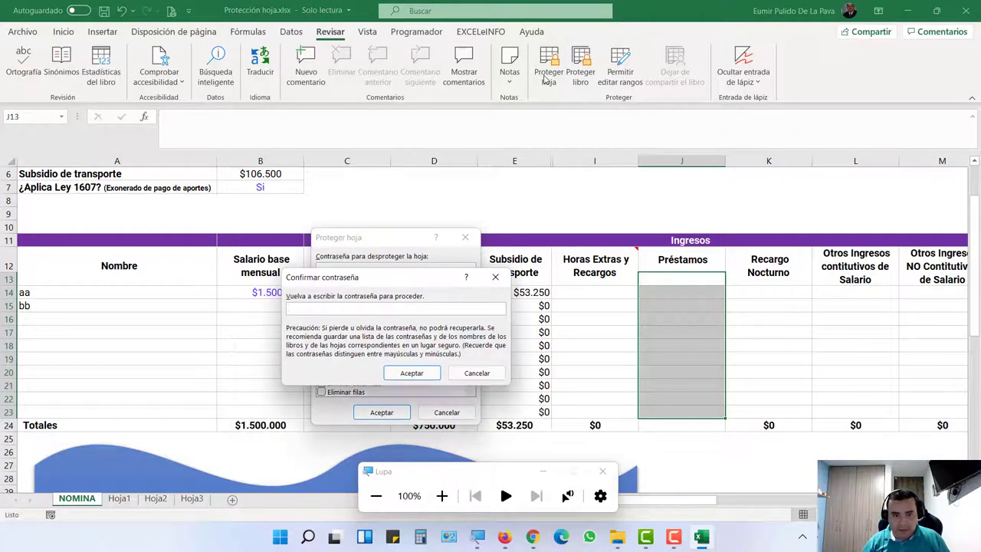
type("3")
key("Return")
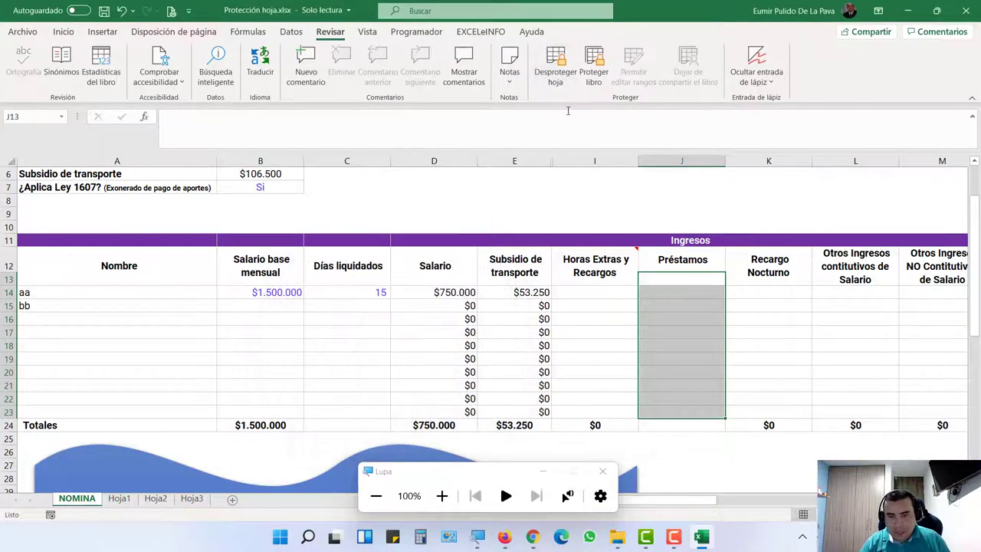
Verify header J12 is blocked, then enter 564 in J14 and asd in J15
left_click(677, 278)
left_click(674, 268)
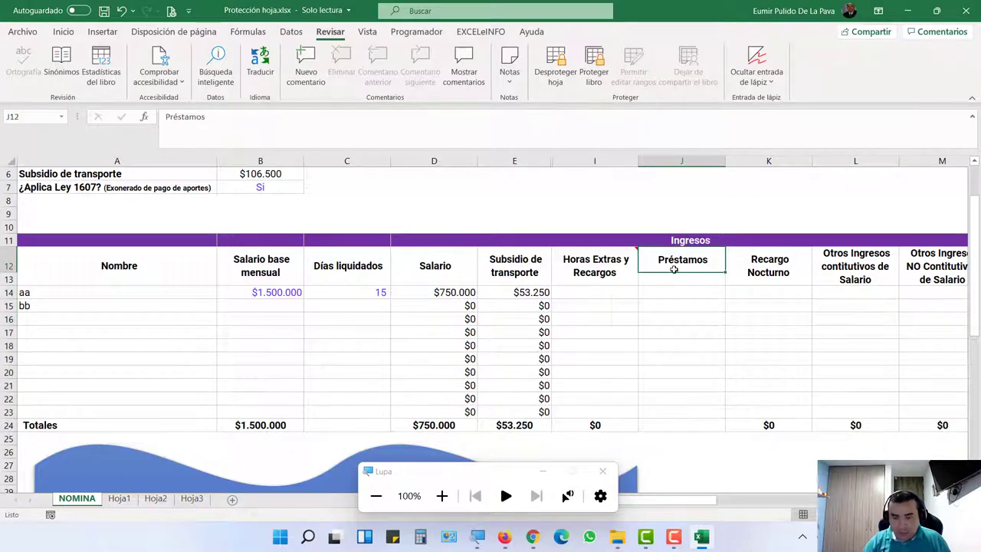
double_click(674, 268)
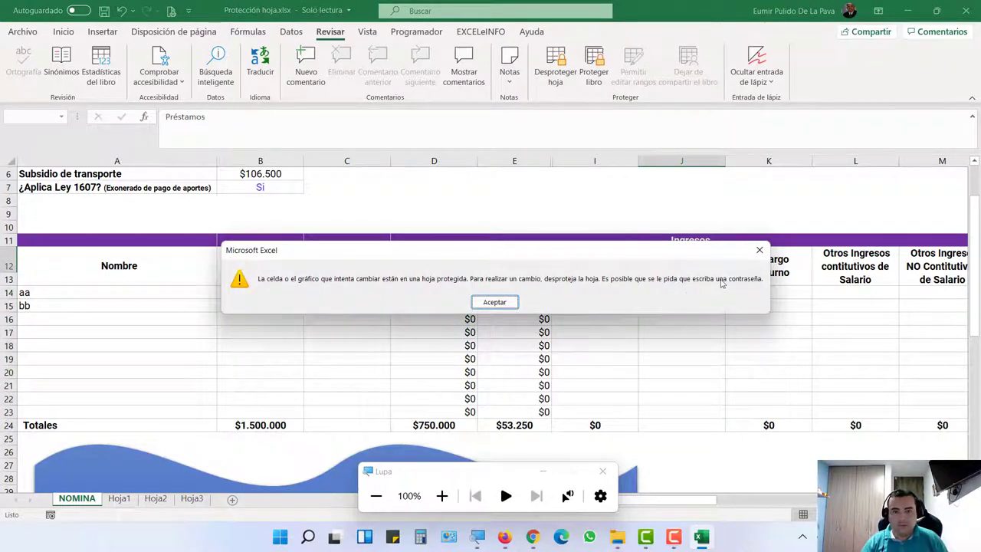
key("Return")
left_click(649, 290)
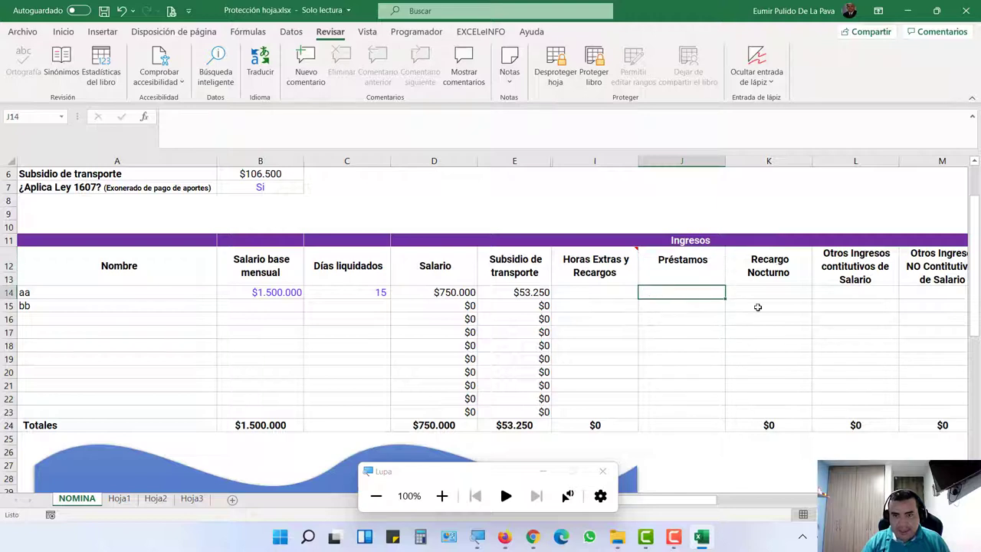
type("564")
key("Return")
type("asd")
key("Return")
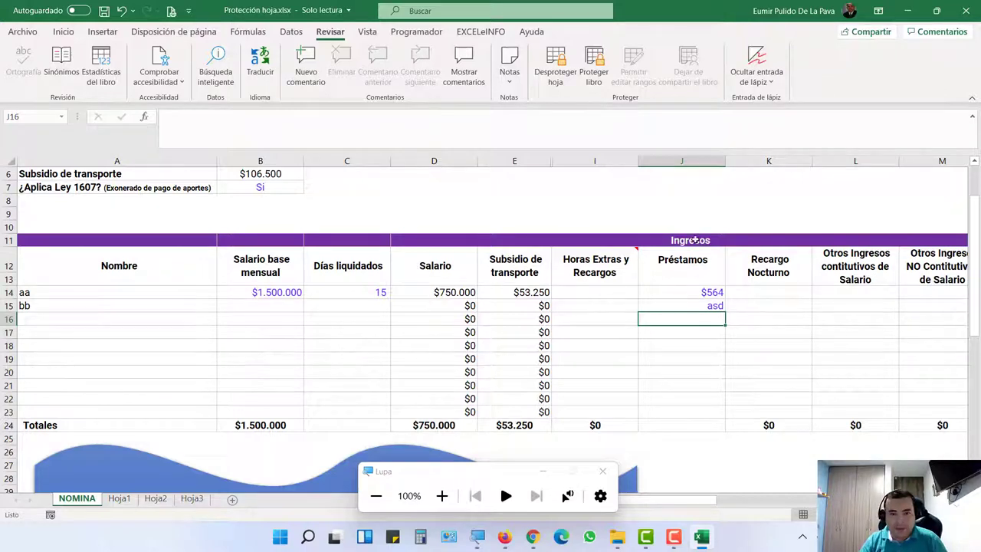
Browse the sheets, then colour the NOMINA tab green
left_click(119, 499)
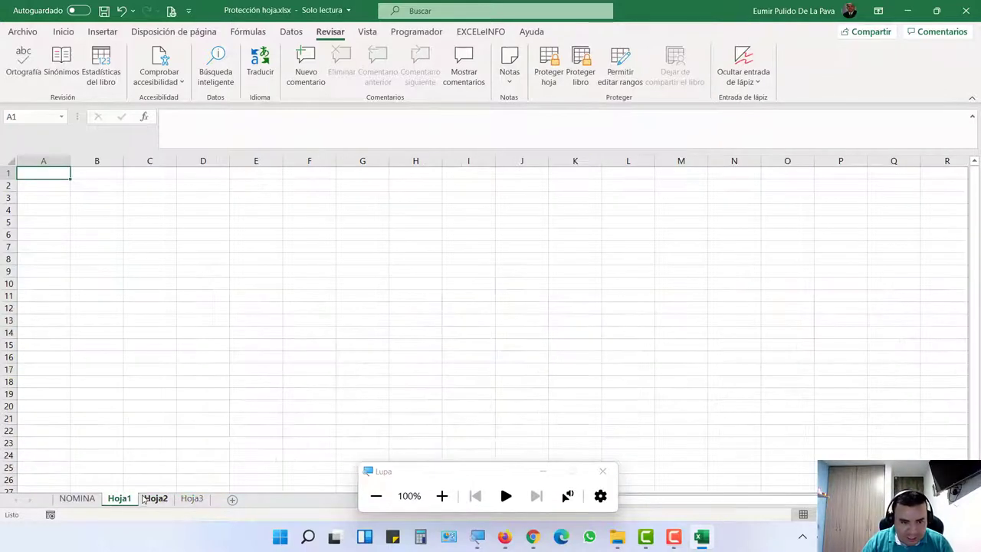
key("ctrl+Page_Down")
key("ctrl+Page_Down")
left_click(76, 499)
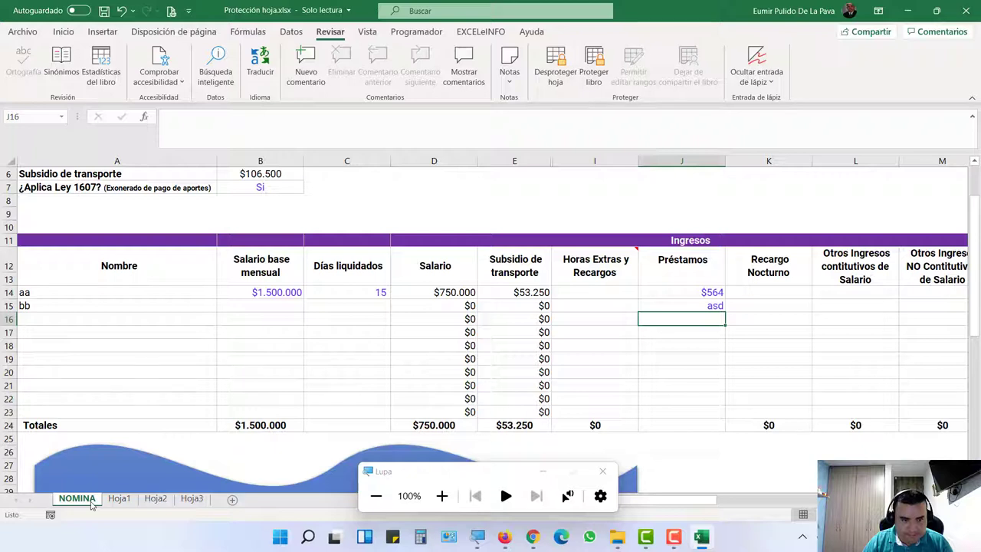
right_click(91, 499)
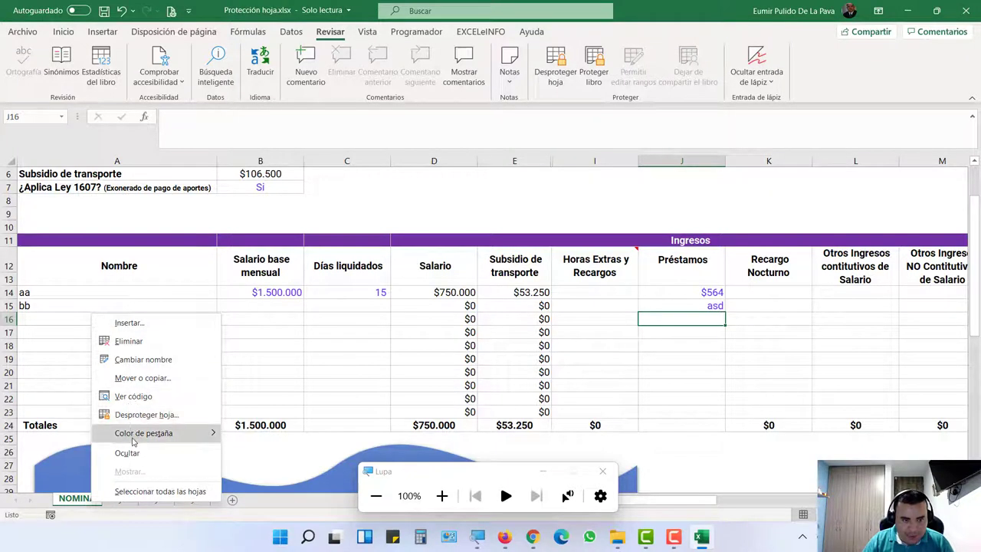
mouse_move(135, 436)
left_click(278, 434)
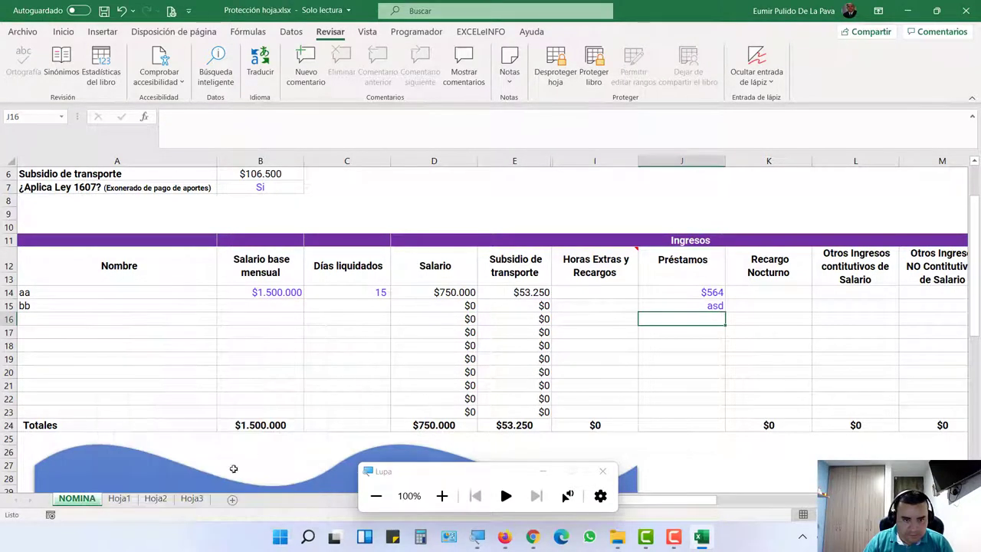
Colour the Hoja1 tab red and the Hoja2 tab light blue, then return to NOMINA
right_click(120, 499)
mouse_move(215, 433)
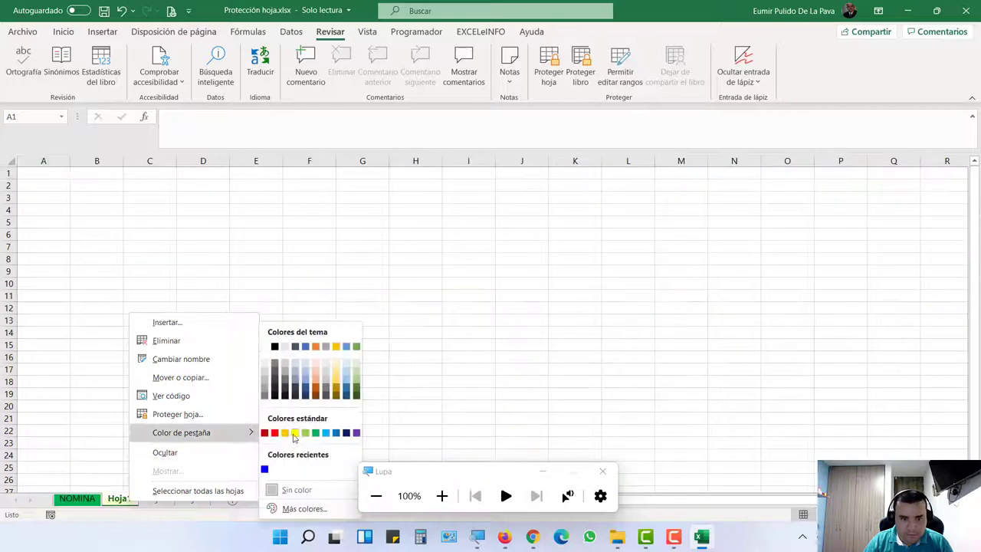
left_click(275, 434)
right_click(156, 499)
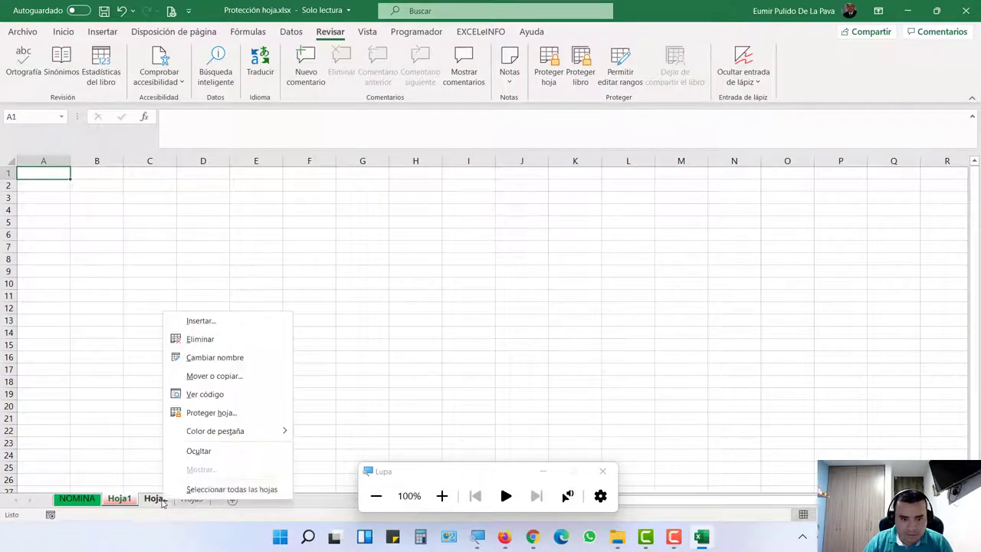
mouse_move(225, 434)
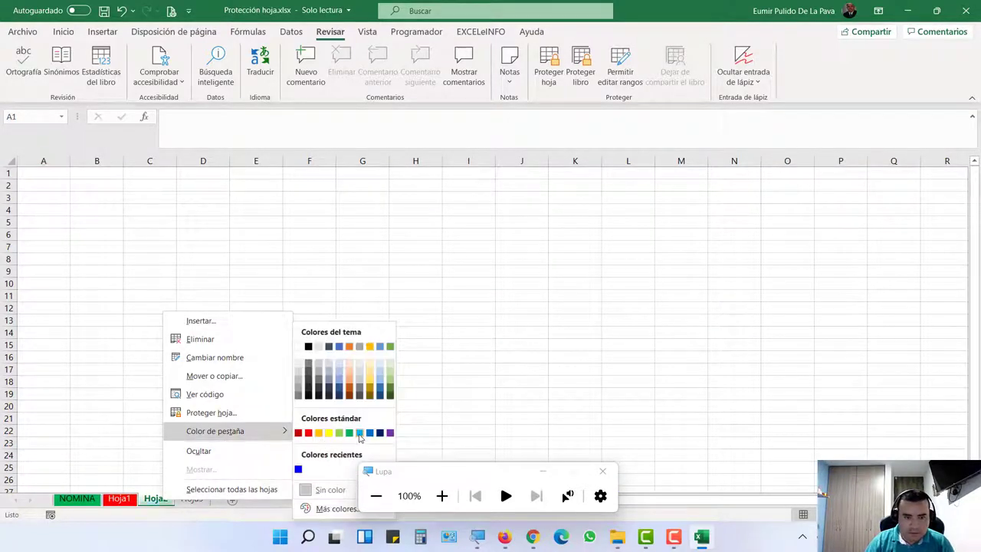
left_click(360, 434)
left_click(185, 430)
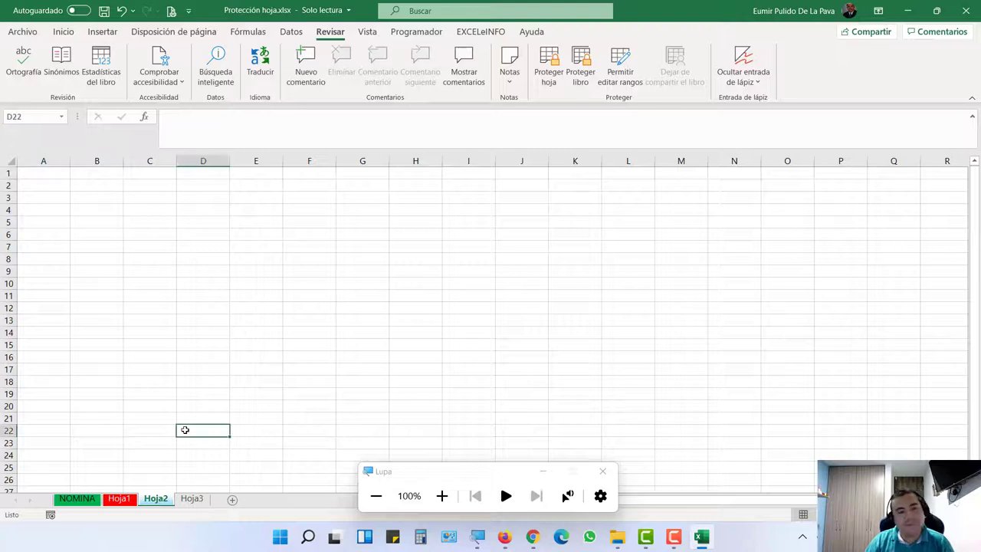
left_click(77, 499)
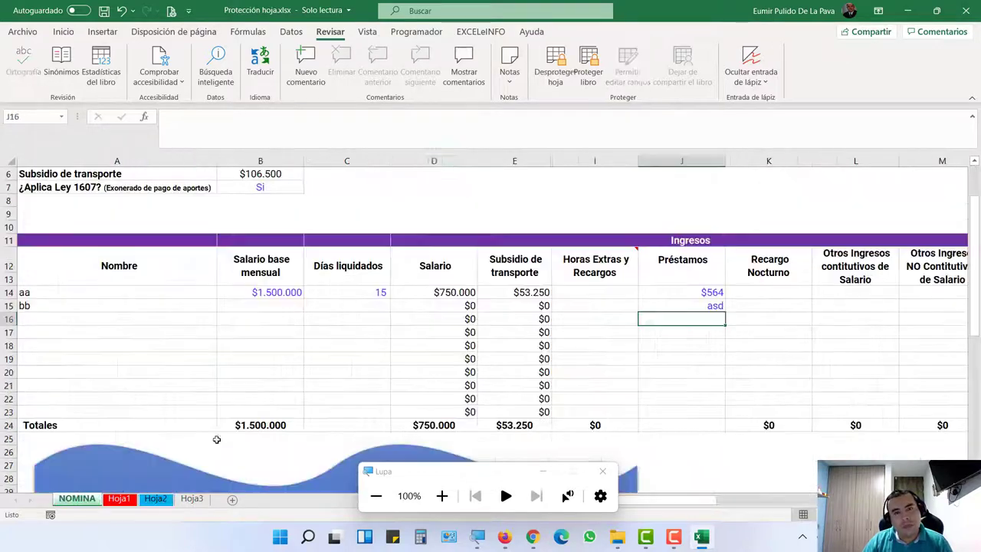
Protect the workbook structure with a password, confirming it twice
left_click(593, 69)
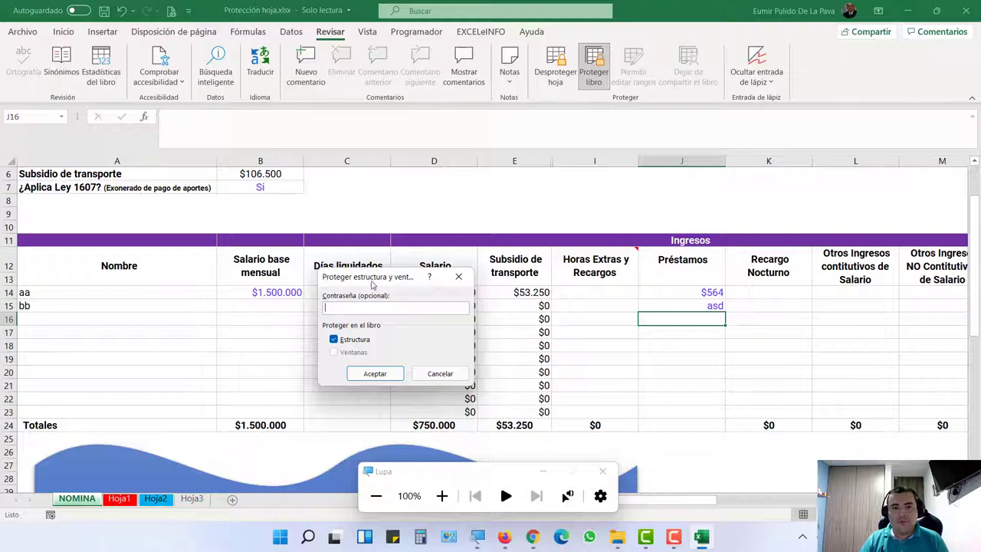
left_click_drag(366, 275, 418, 184)
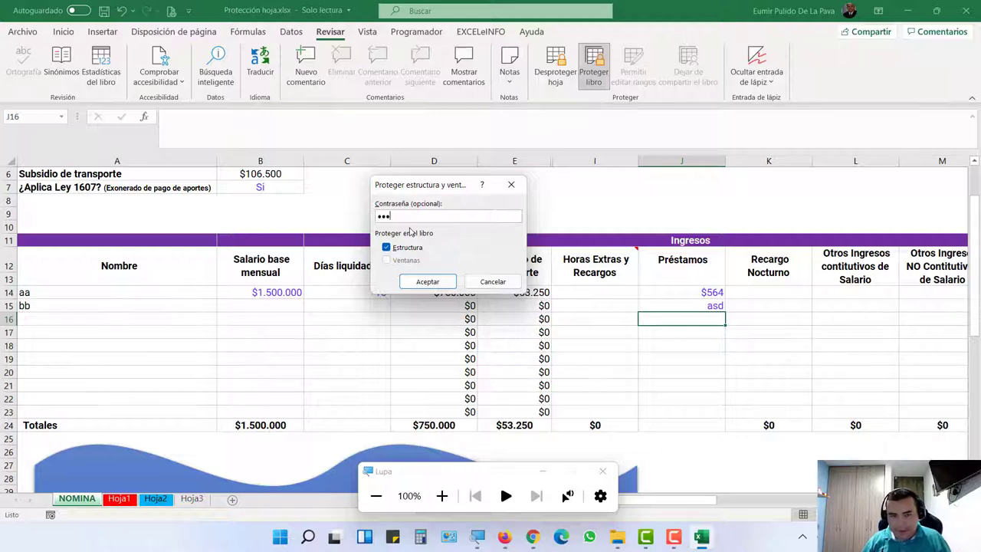
key("Return")
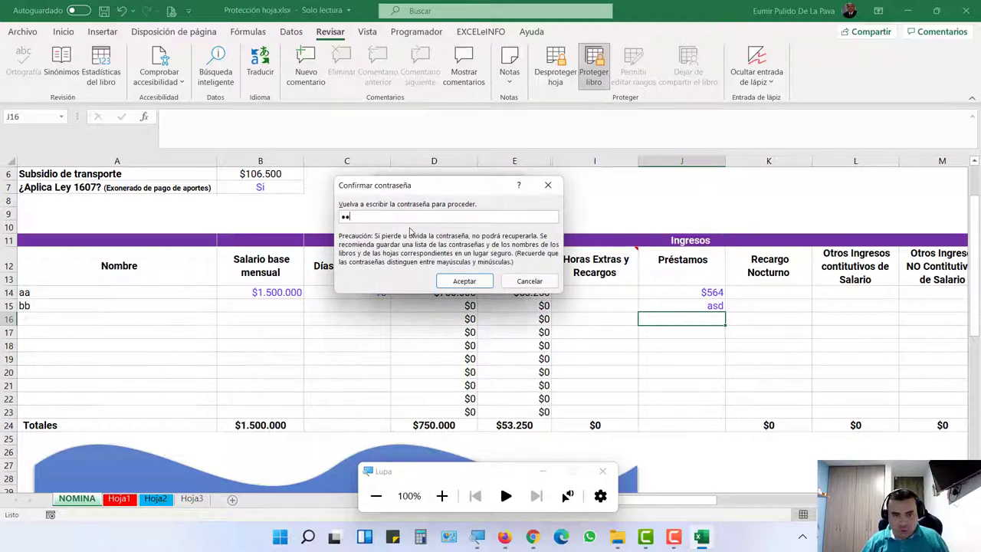
type("3")
key("Return")
left_click(357, 274)
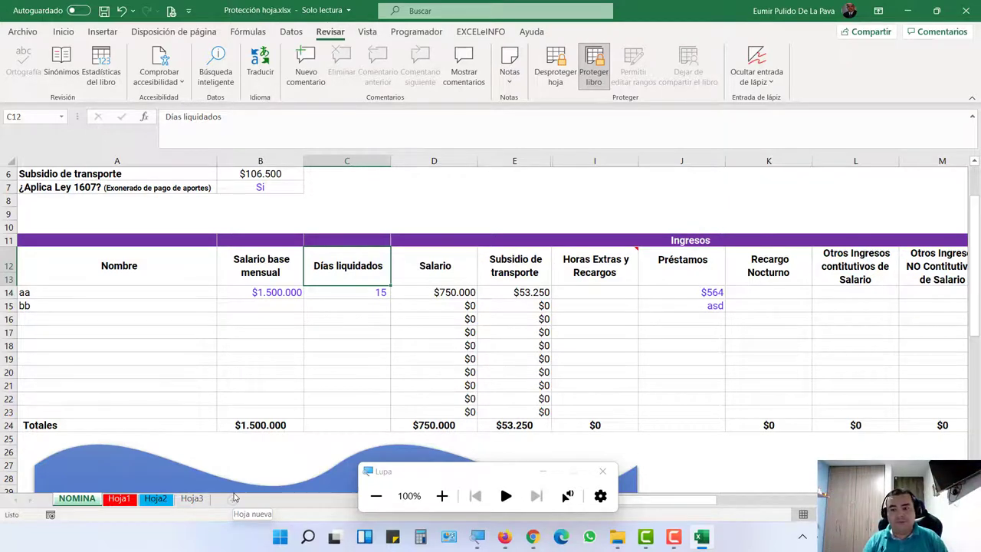
Confirm Hoja1's sheet options are disabled, return to NOMINA, and close Excel without saving
scroll(184, 504, "up", 1)
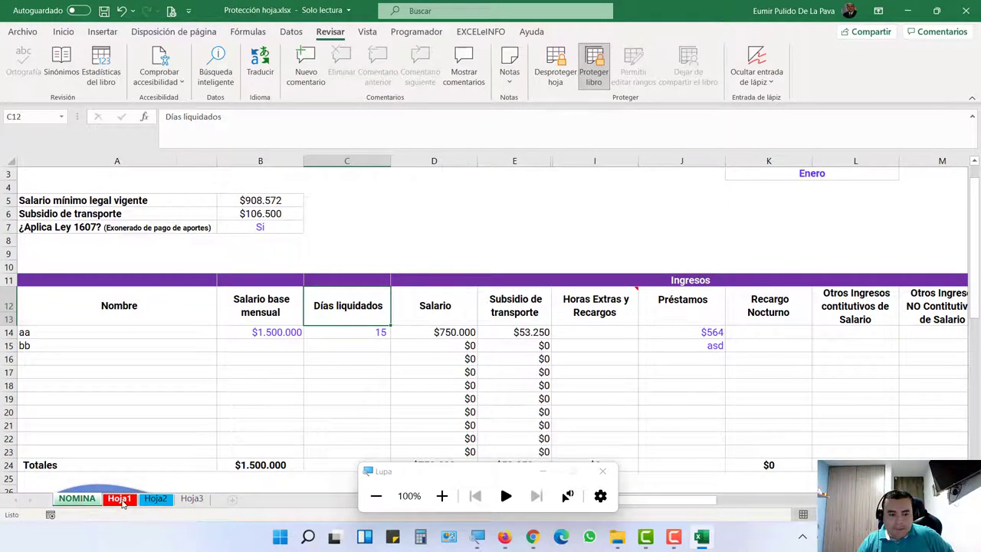
right_click(121, 500)
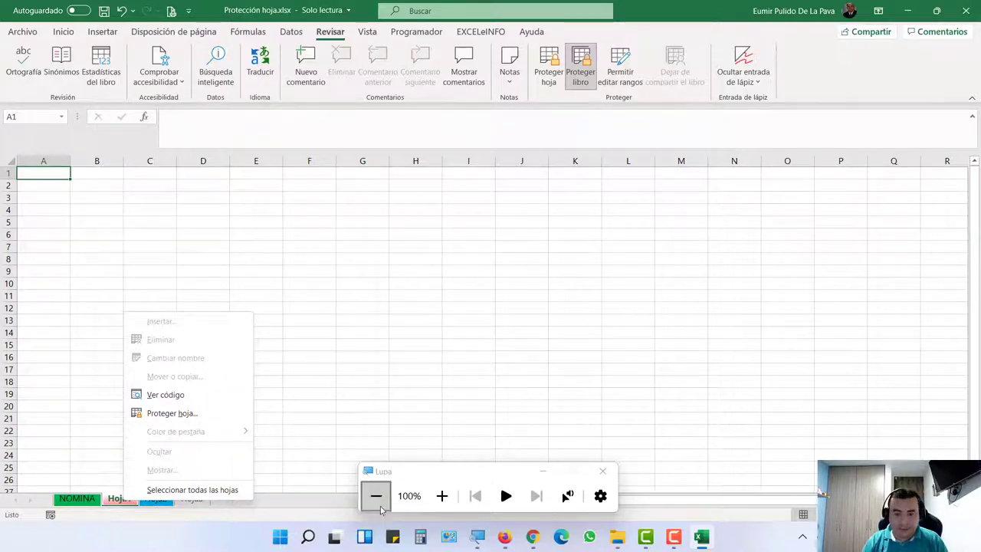
left_click(541, 472)
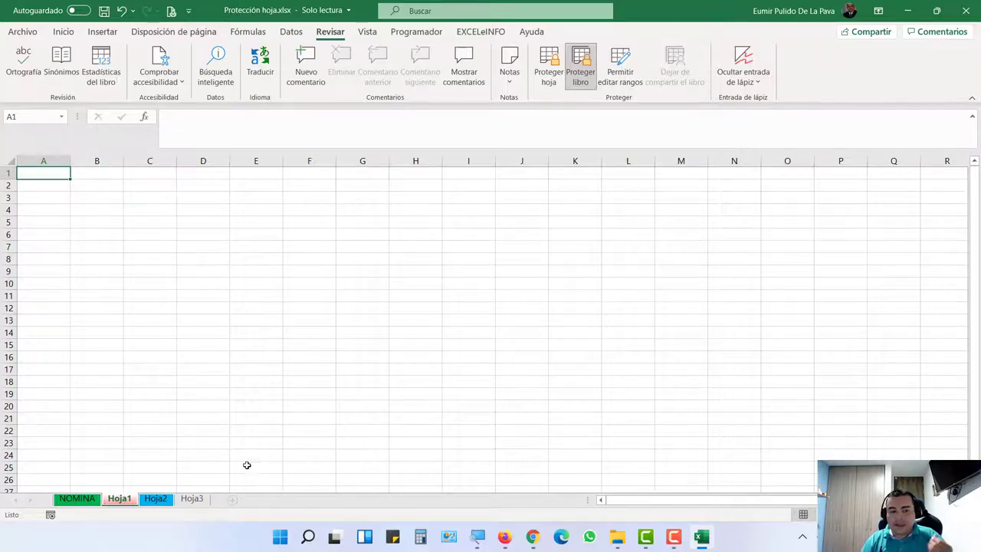
left_click(89, 499)
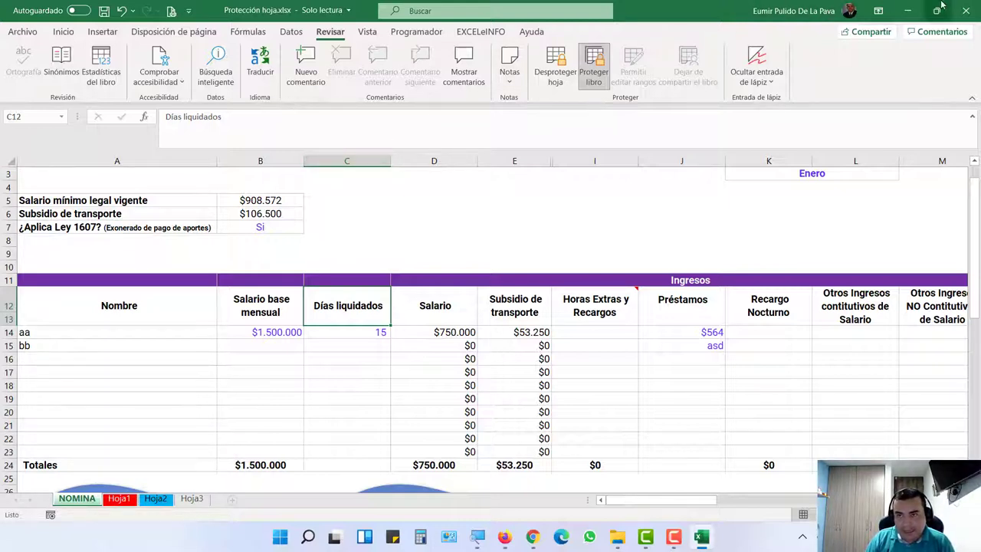
left_click(965, 17)
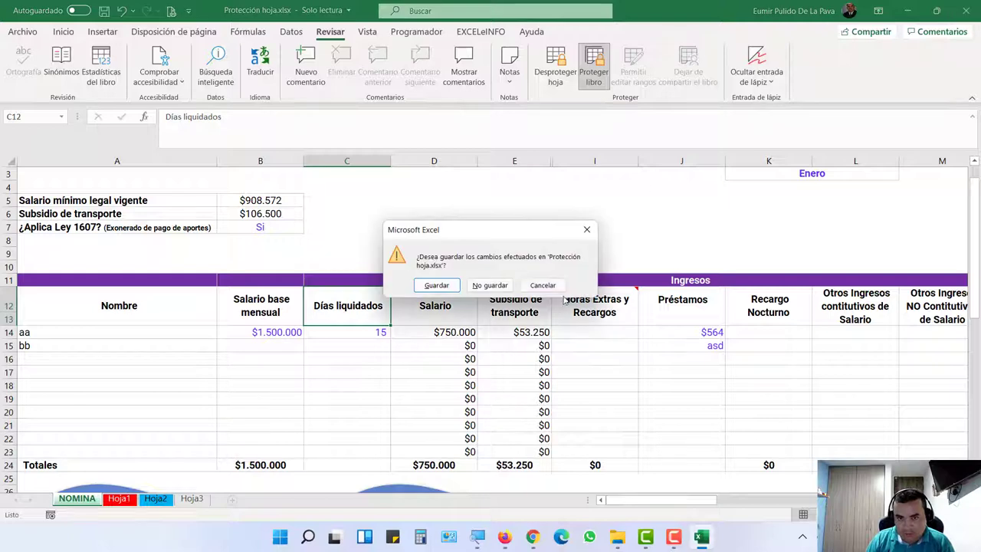
left_click(492, 286)
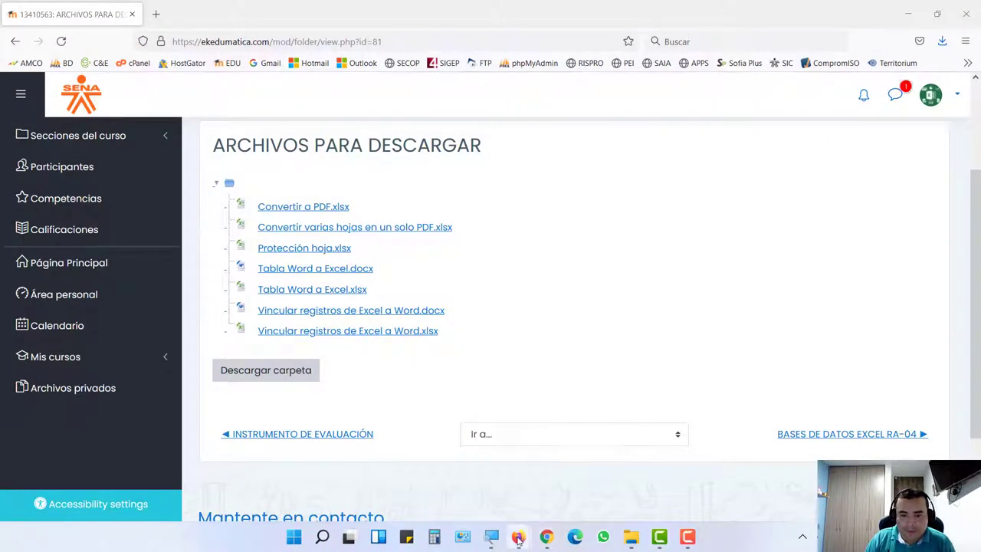
Bring the guide PDF forward and select section C's text on exporting Excel tables to Word
mouse_move(518, 537)
left_click(564, 467)
scroll(601, 329, "down", 5)
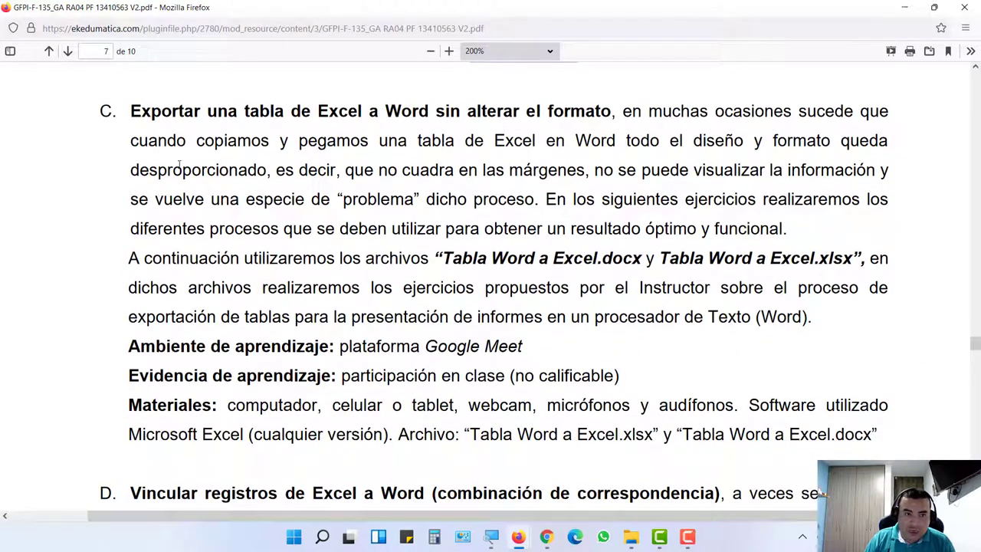
left_click_drag(130, 111, 891, 443)
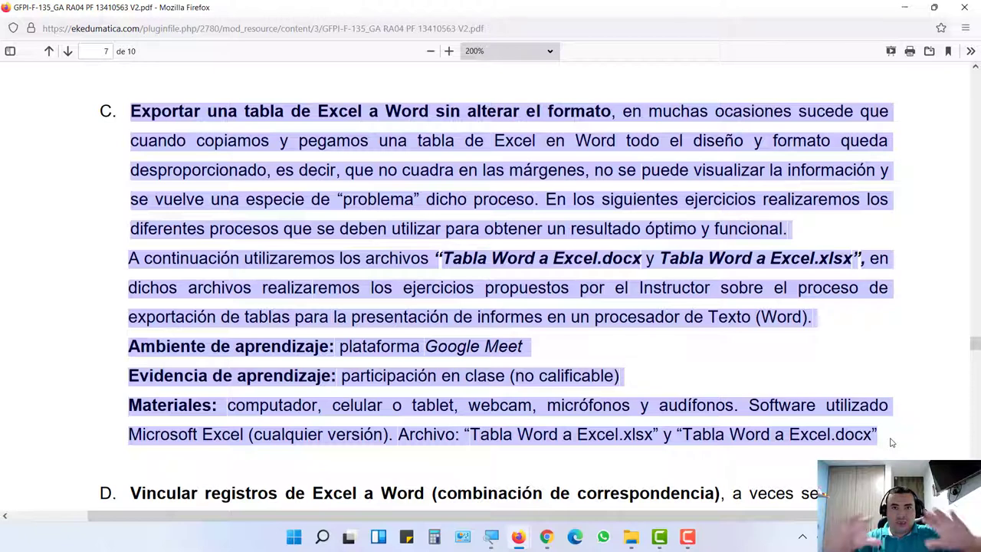
Select just the words 'Tabla Word a Excel.xlsx' within paragraph C on page 7
left_click(725, 369)
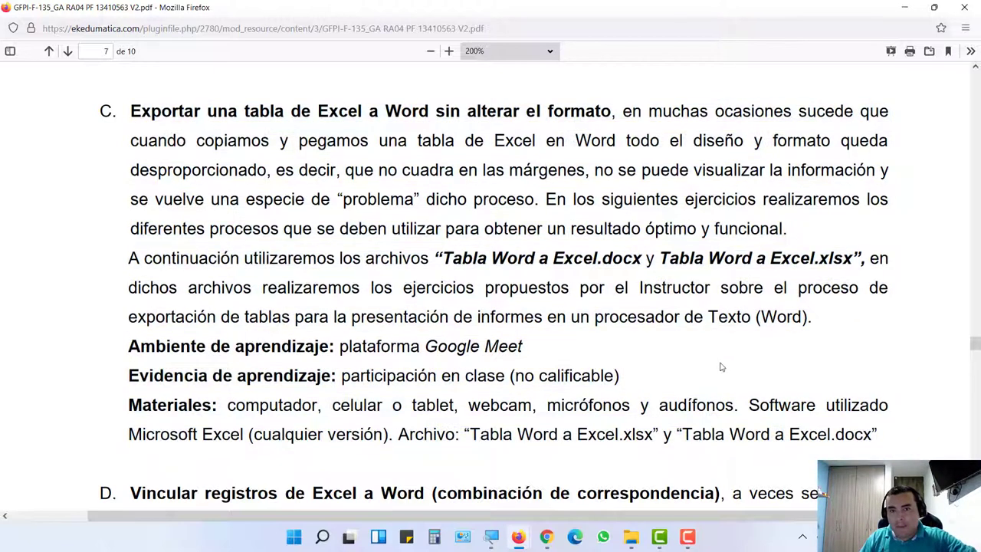
triple_click(444, 265)
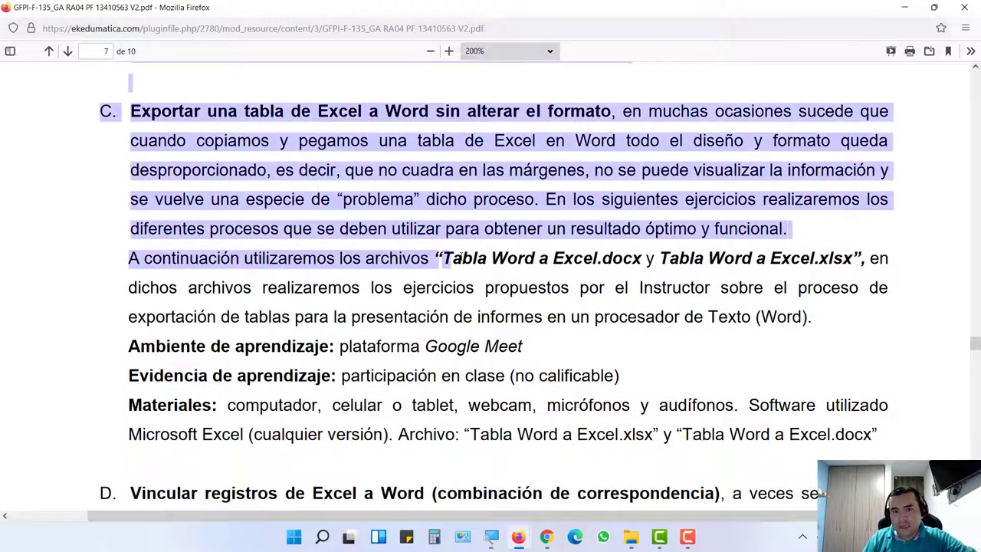
left_click(502, 257)
left_click_drag(477, 257, 857, 259)
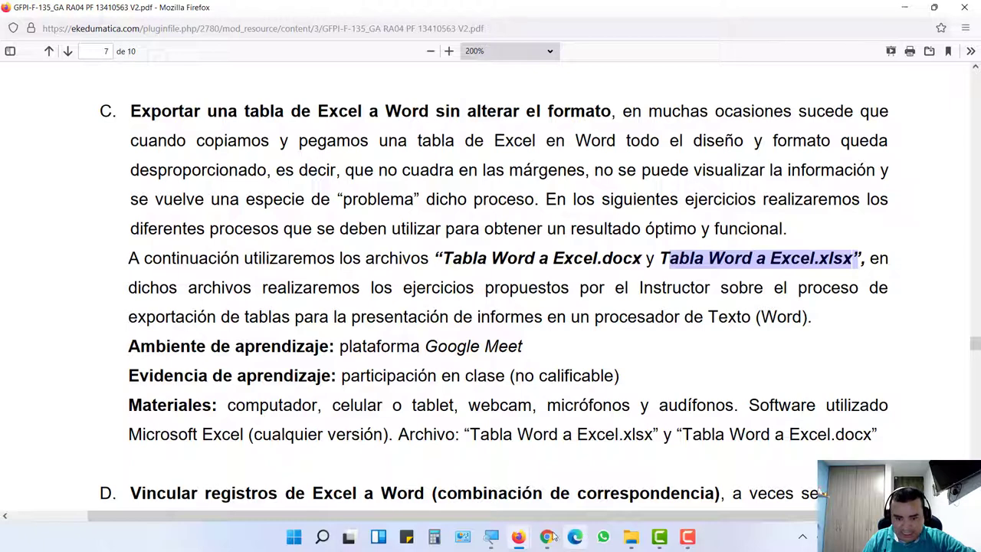
Save Tabla Word a Excel.docx from the course's downloadable files page to the desktop
mouse_move(518, 536)
left_click(445, 460)
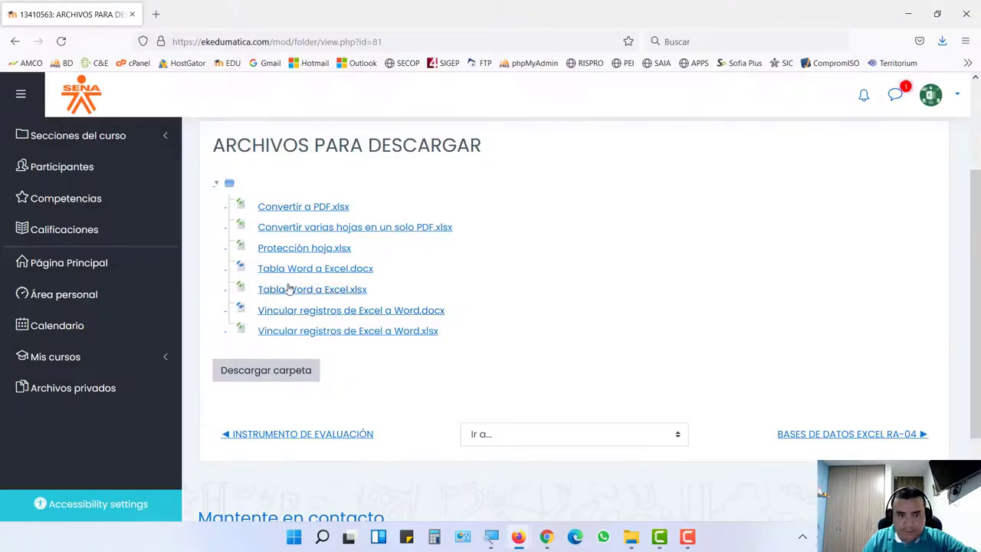
left_click(292, 268)
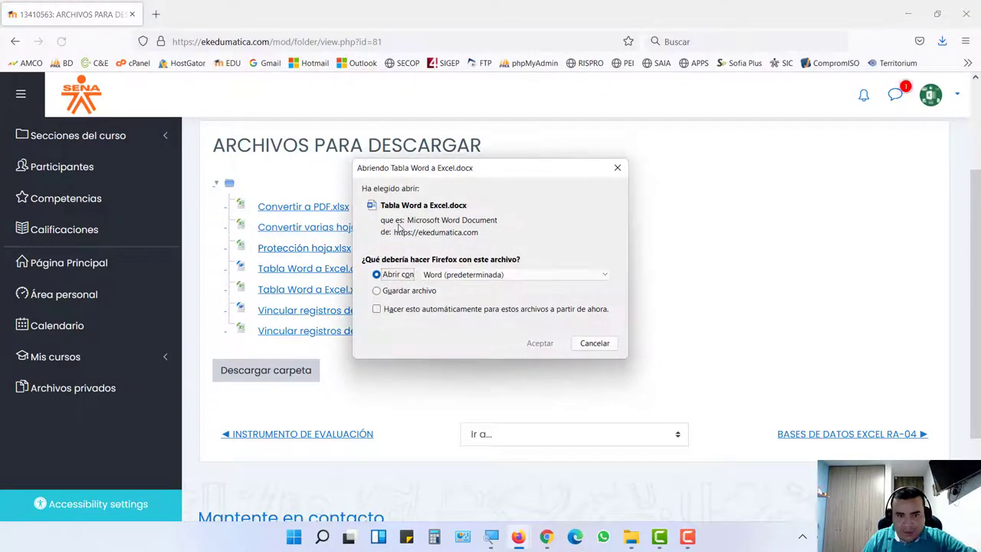
left_click(379, 290)
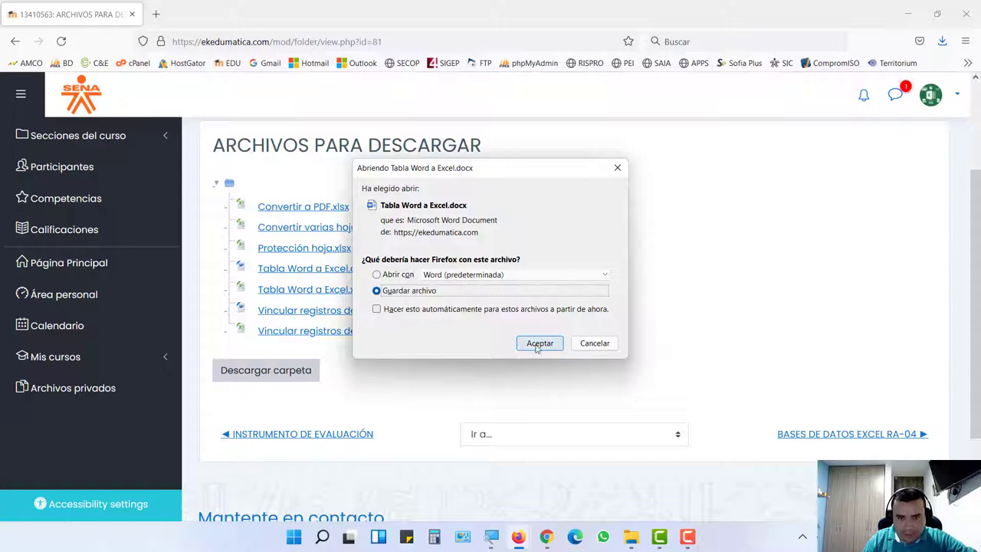
left_click(538, 344)
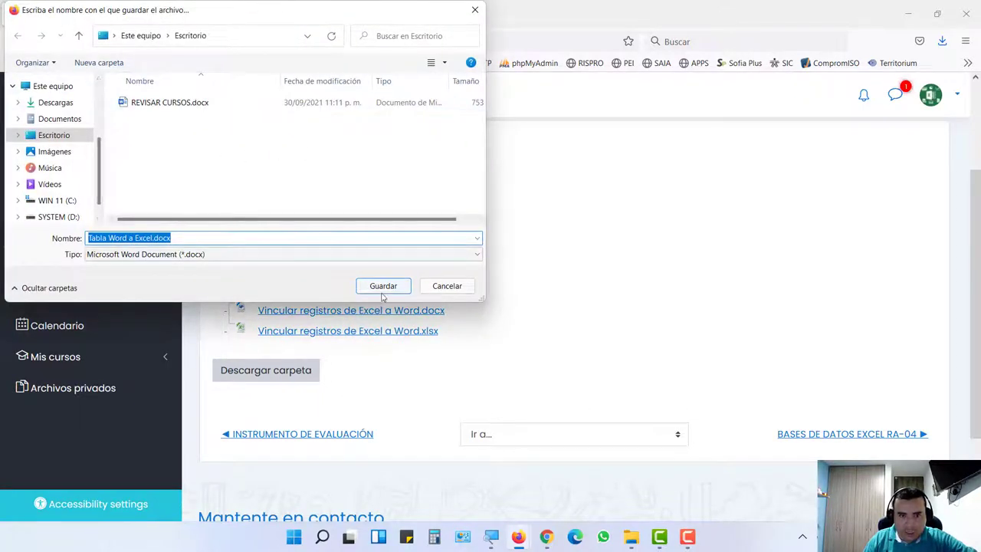
left_click(383, 286)
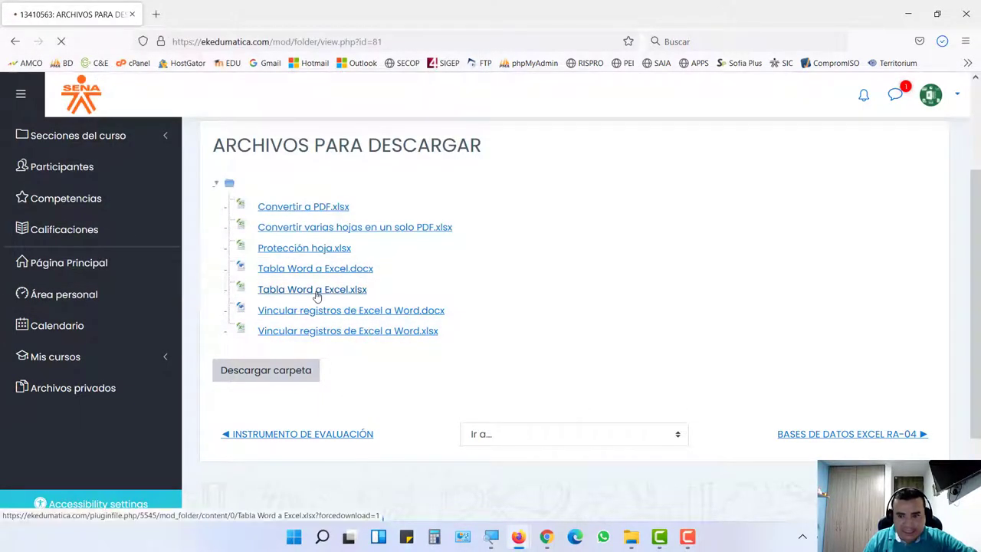
Save Tabla Word a Excel.xlsx to the desktop as well and minimise Firefox
left_click(317, 296)
left_click(383, 292)
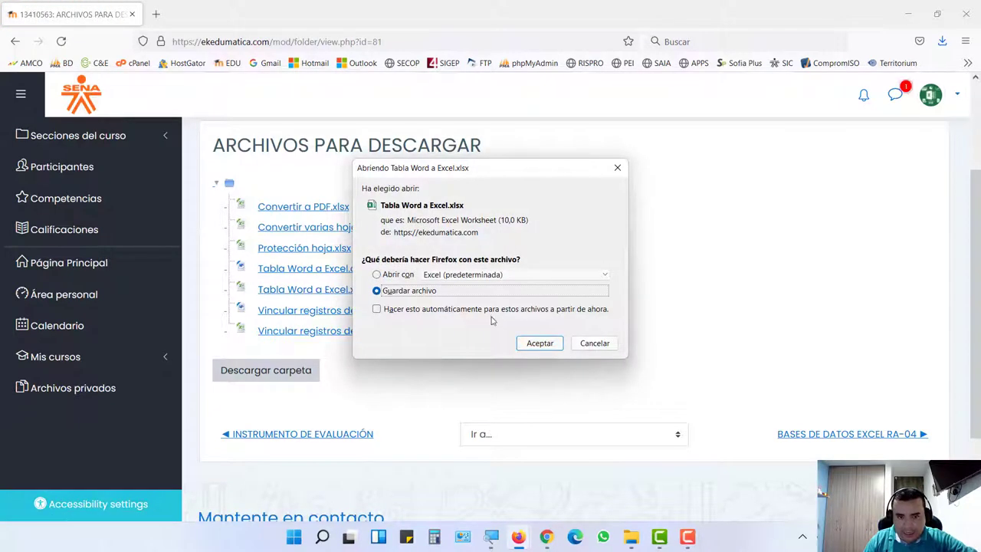
left_click(537, 343)
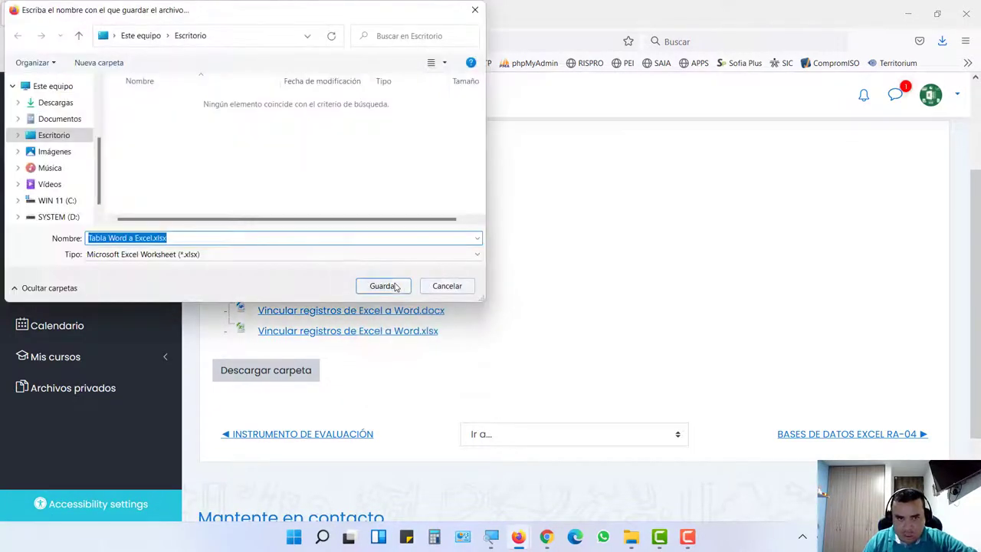
left_click(384, 286)
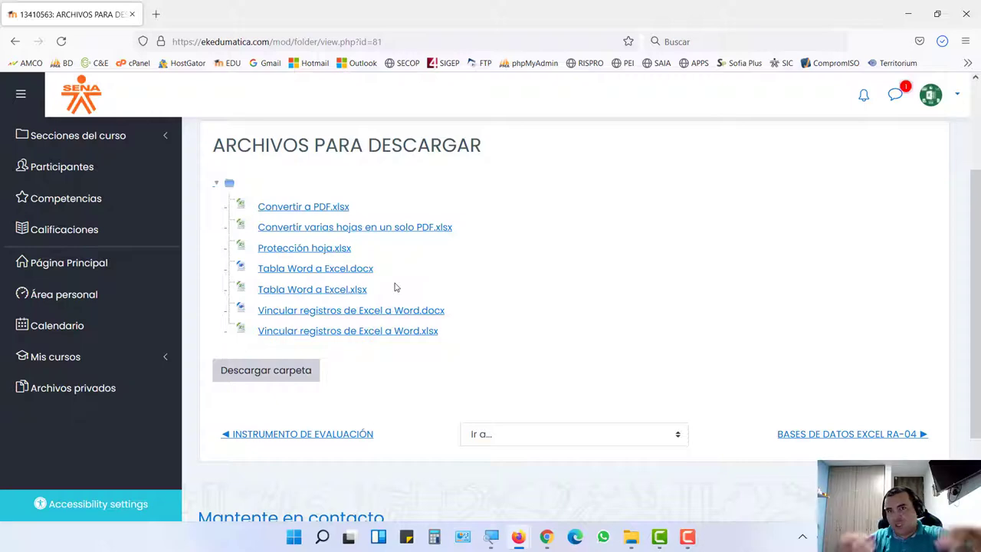
scroll(575, 307, "down", 3)
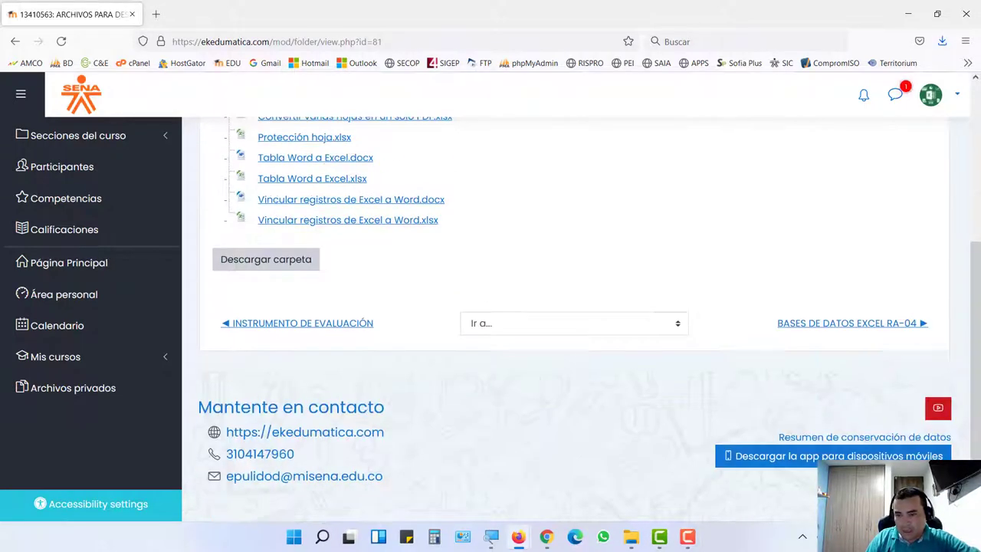
left_click(518, 537)
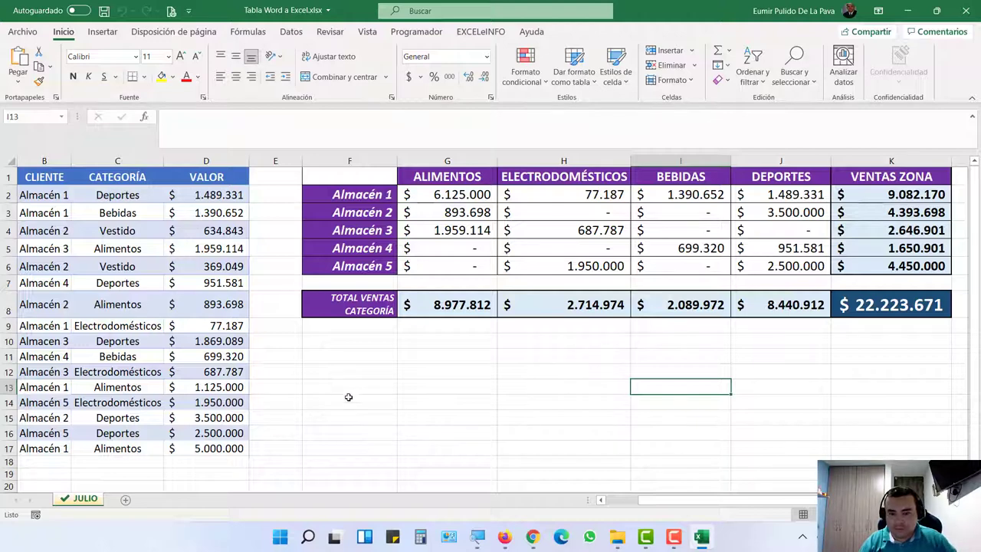
Scroll the JULIO sheet left to bring the FACTURA column into view
left_click(604, 501)
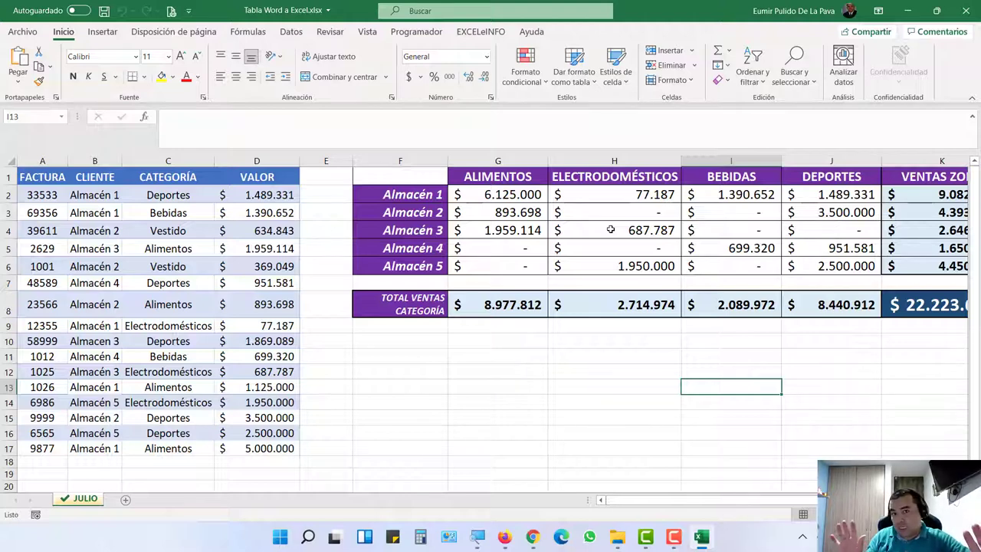
Open the downloaded Tabla Word a Excel.docx letter from the desktop
left_click(702, 537)
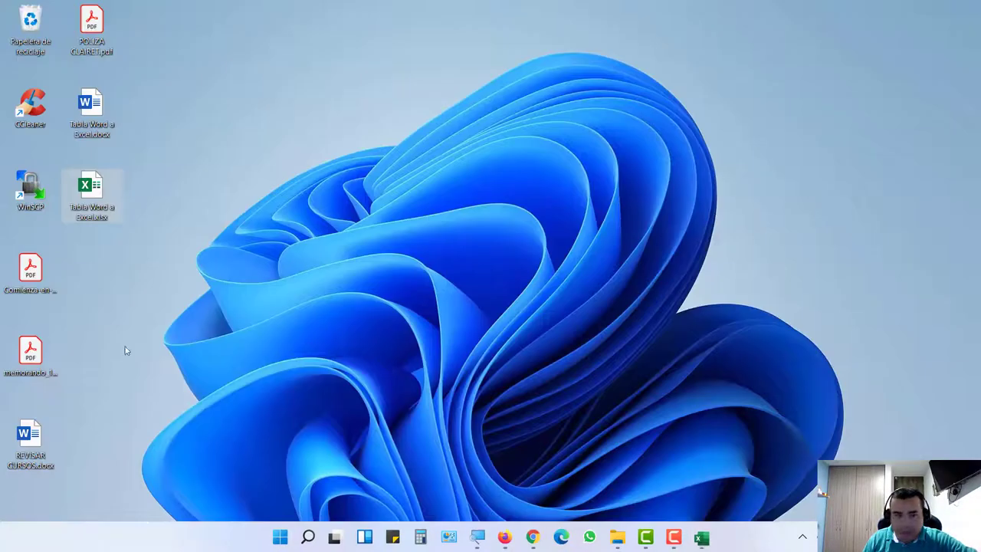
double_click(95, 120)
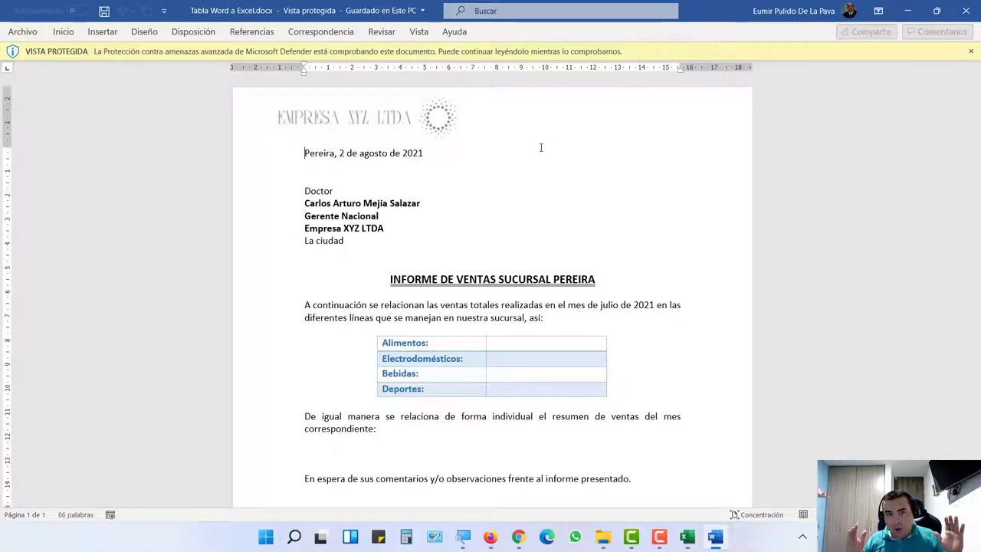
key("alt")
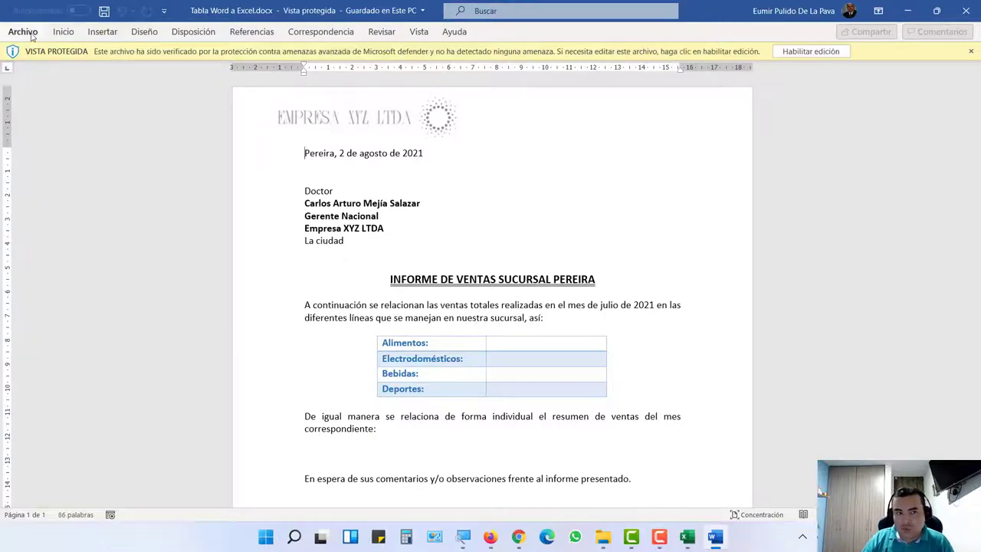
key("Return")
key("Escape")
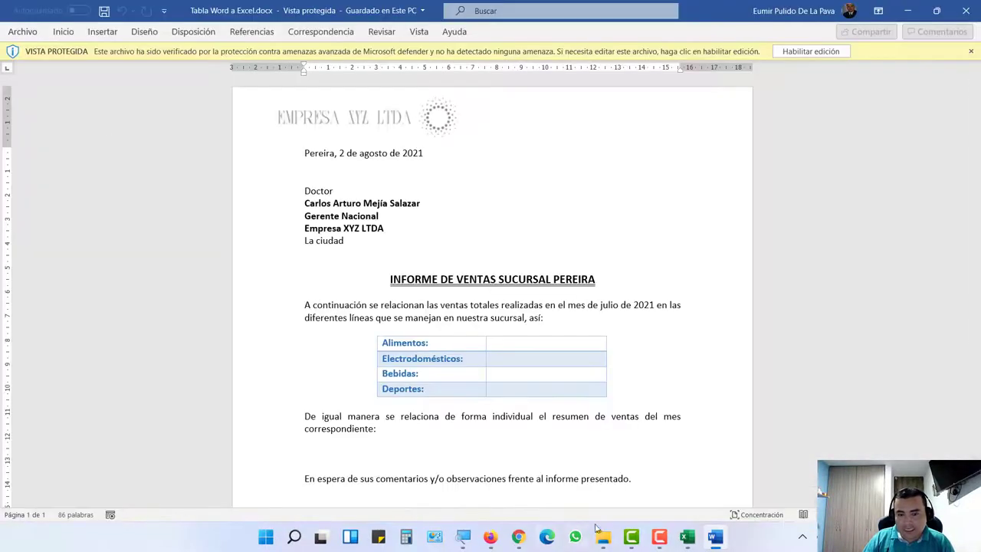
Glance at the Excel workbook, then review the letter's opening lines and enable editing
mouse_move(687, 537)
left_click(710, 436)
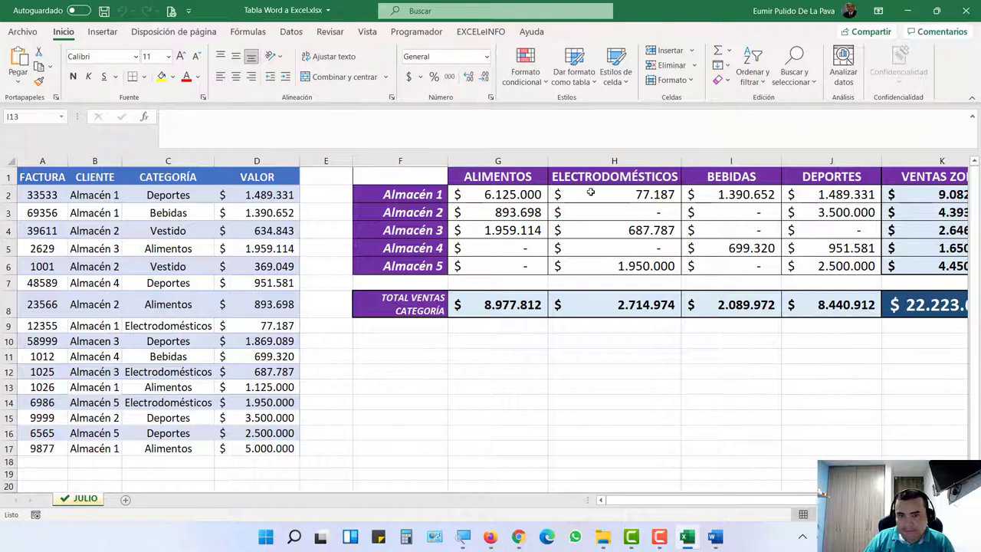
left_click(715, 537)
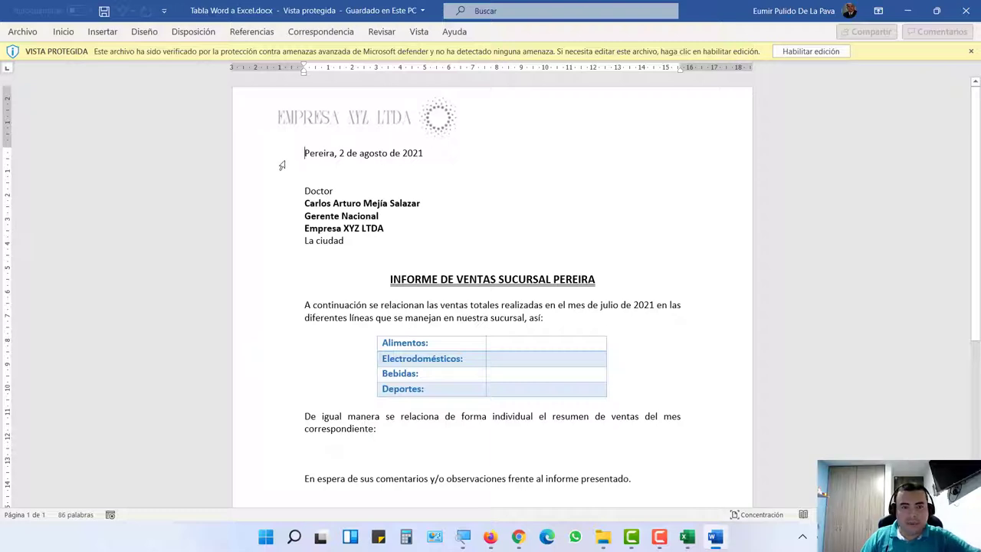
left_click_drag(281, 153, 277, 230)
left_click(269, 281, "ctrl")
left_click(263, 304, "ctrl")
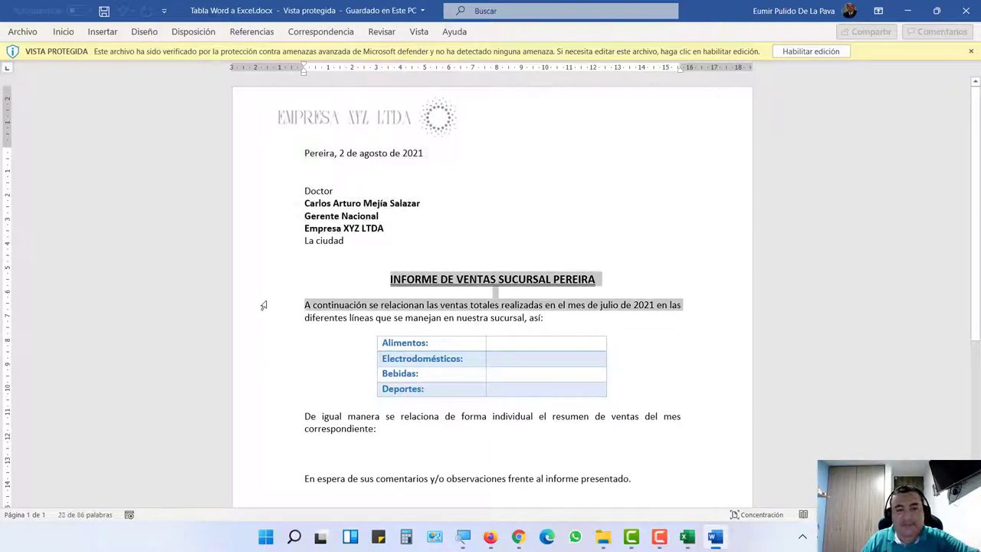
left_click(811, 52)
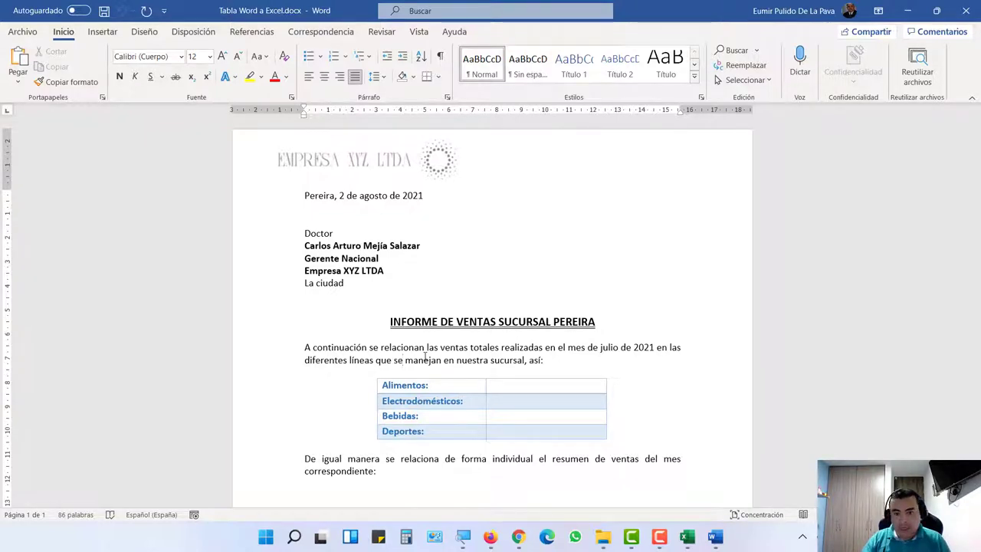
Locate the letter table's value column and inspect Excel's G8 Alimentos total =SUMA(G2:G7)
scroll(424, 357, "down", 3)
left_click(545, 331)
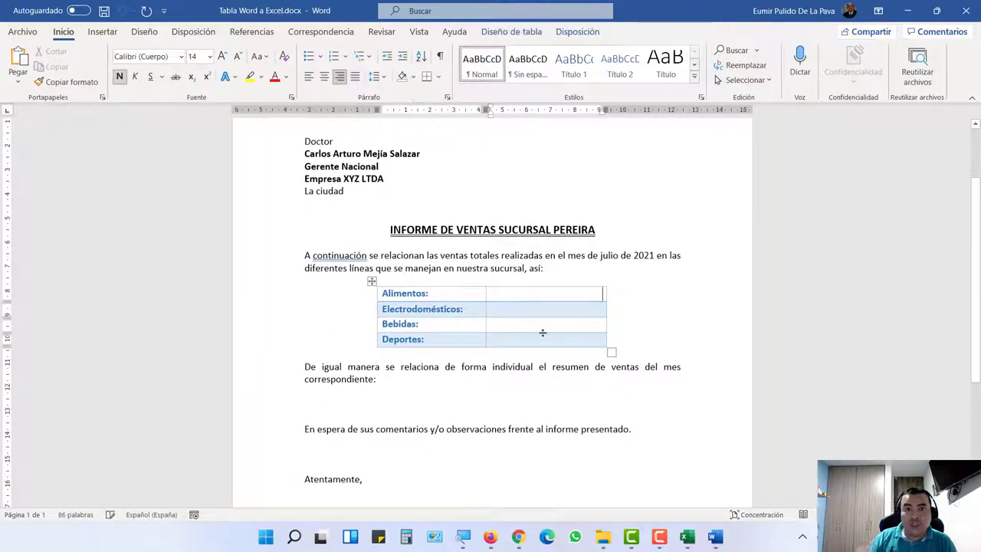
left_click(697, 544)
left_click(481, 313)
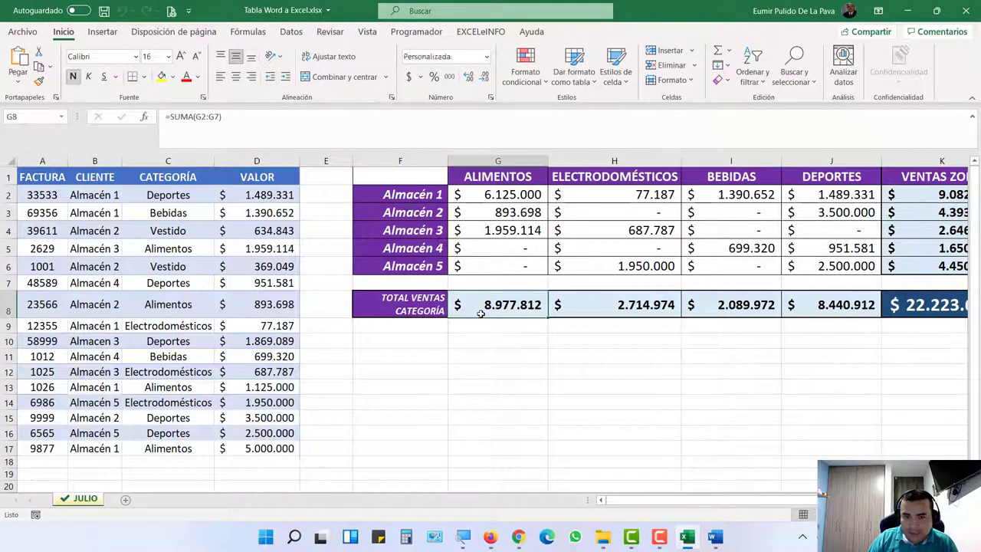
left_click(502, 161)
left_click(613, 161)
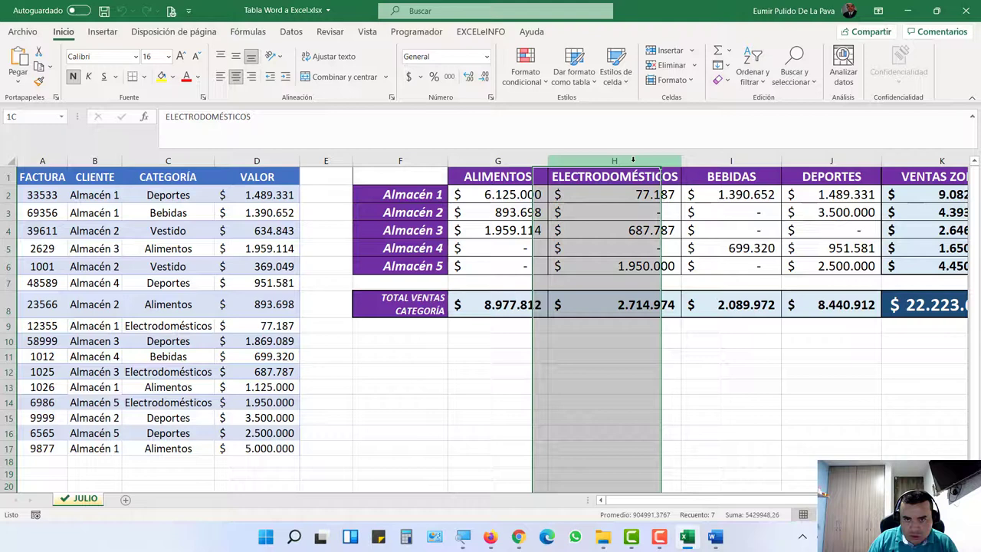
left_click(734, 157)
left_click(804, 157)
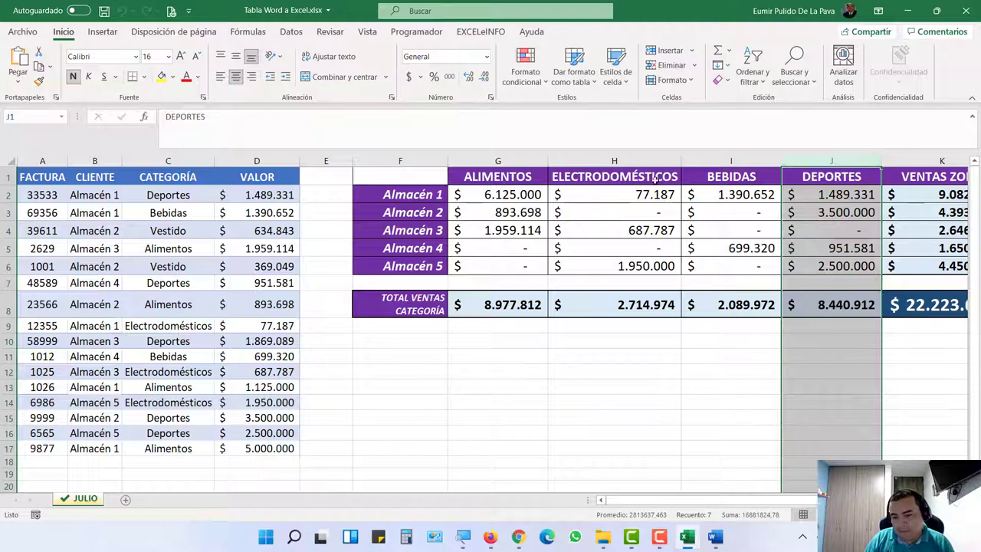
left_click(715, 537)
scroll(348, 337, "down", 3)
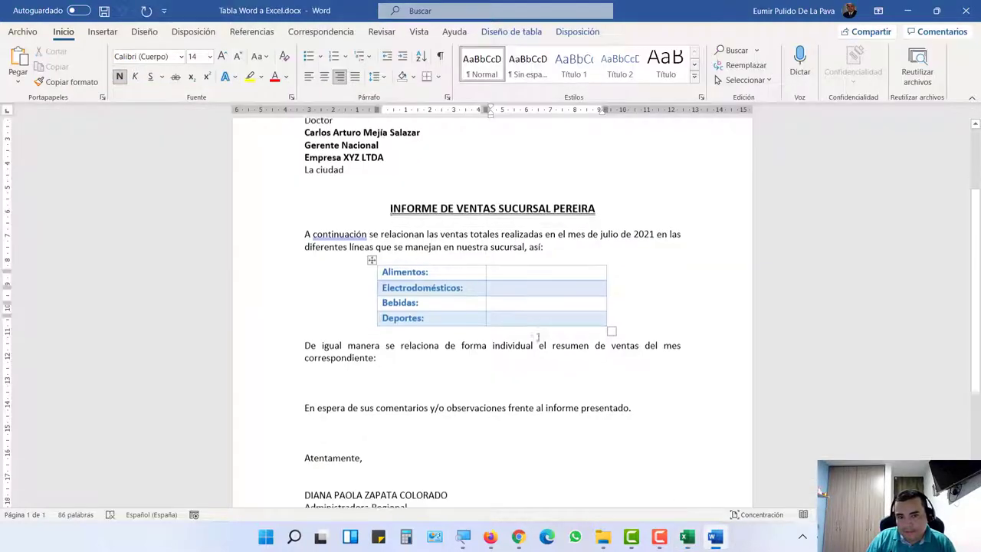
left_click(335, 287)
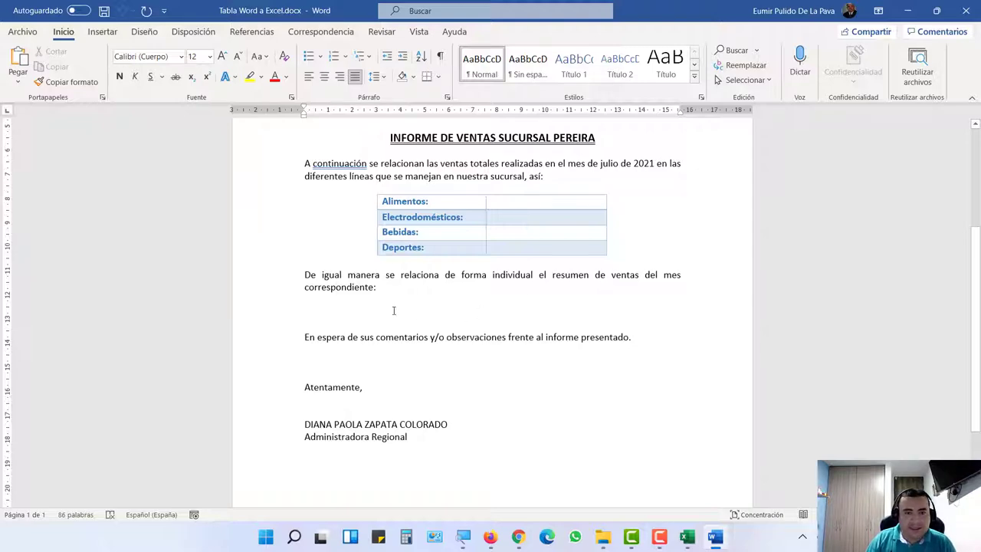
left_click(690, 538)
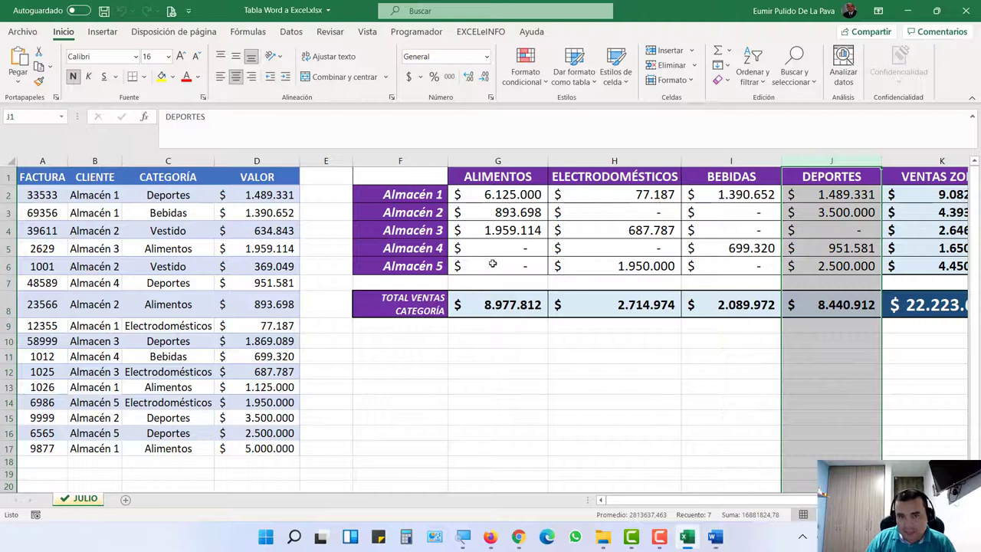
Give the TOTAL VENTAS CATEGORÍA row a thick outside border
mouse_move(399, 179)
left_mouse_down()
mouse_move(781, 245)
mouse_move(797, 261)
left_mouse_up()
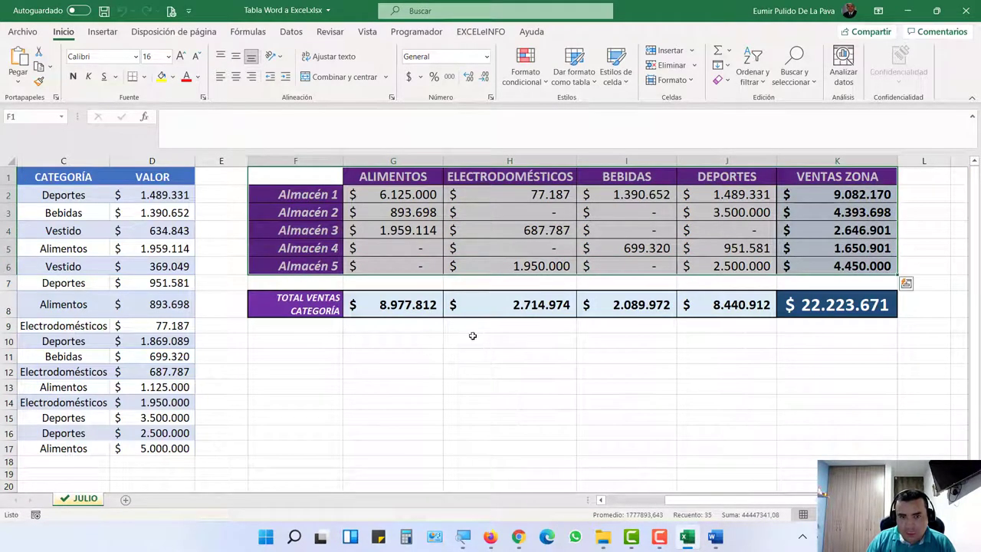
left_click_drag(330, 311, 835, 305)
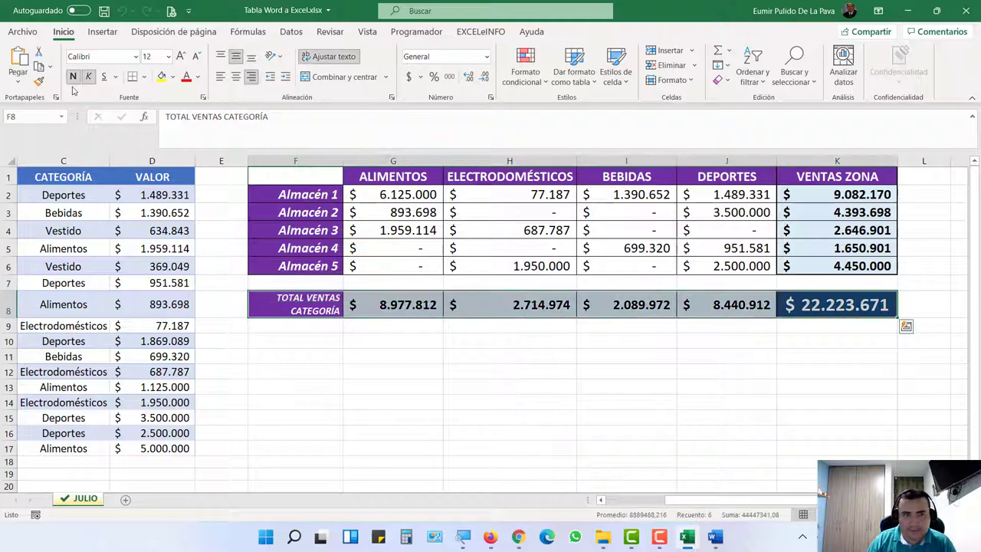
left_click(143, 77)
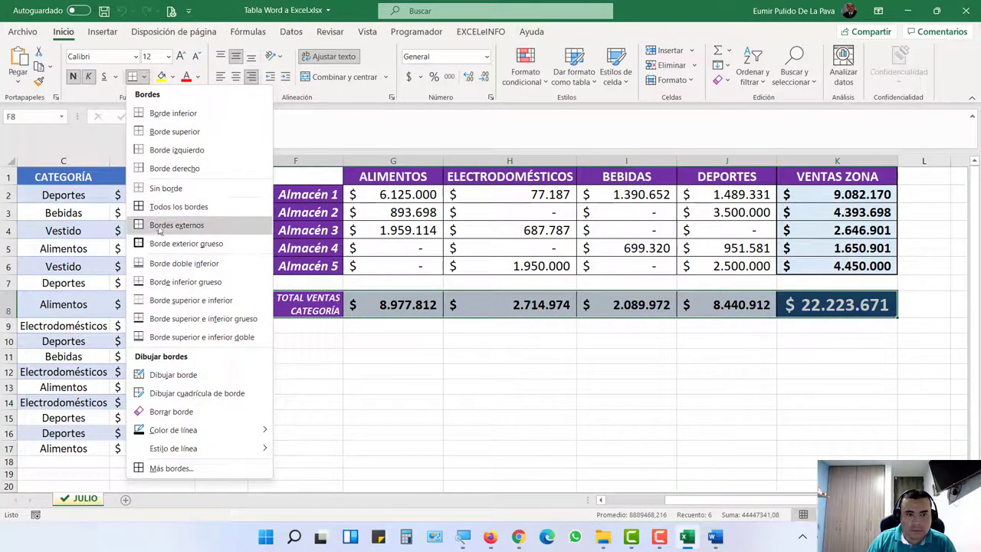
left_click(154, 251)
left_click(502, 383)
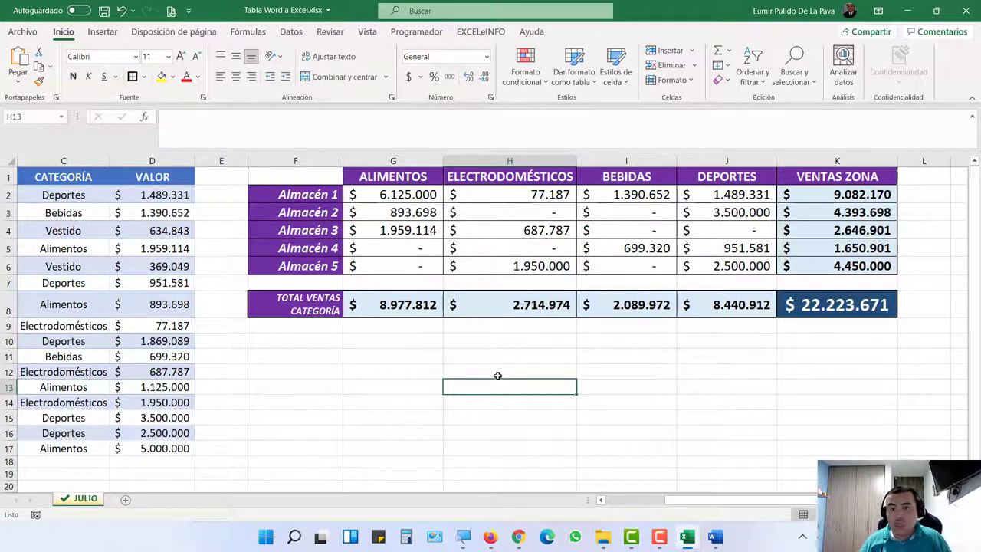
Copy the per-warehouse summary table F1:K6 and return to the Word letter
key("alt+Tab")
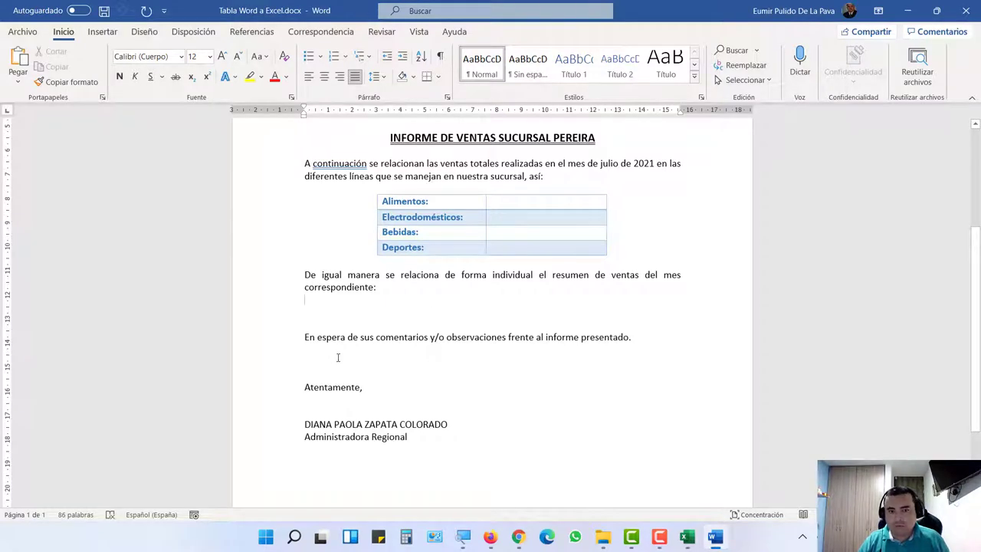
key("alt+Tab")
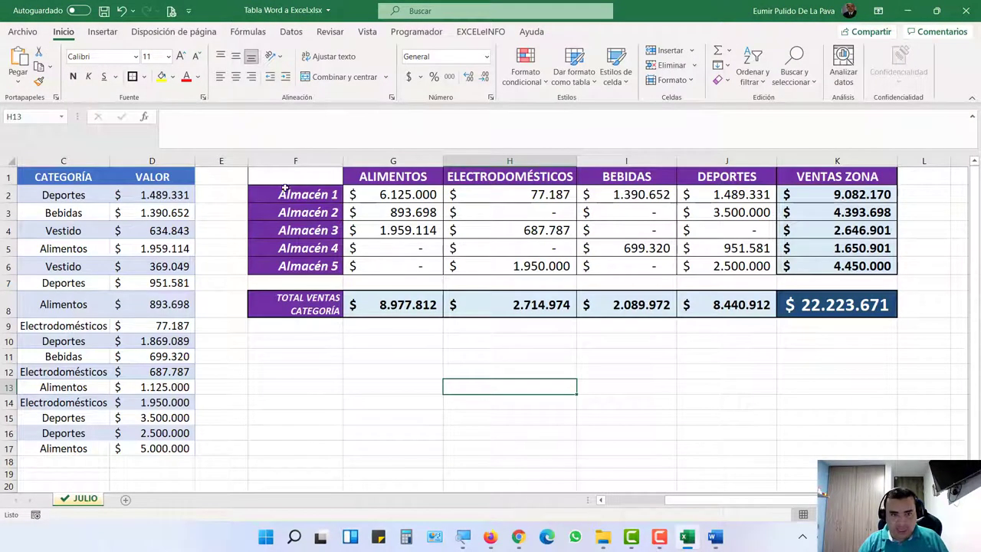
left_click_drag(284, 187, 831, 270)
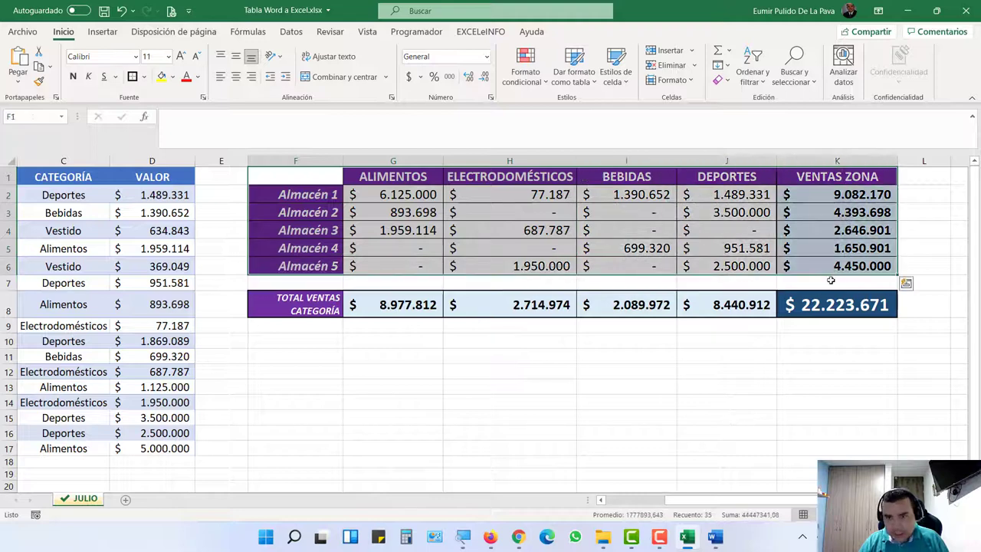
key("ctrl+c")
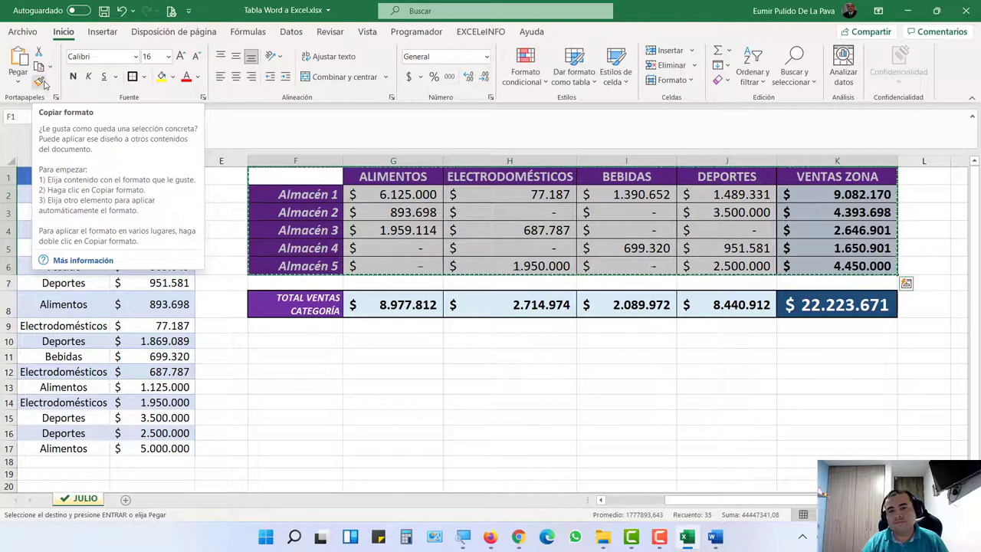
key("alt+Tab")
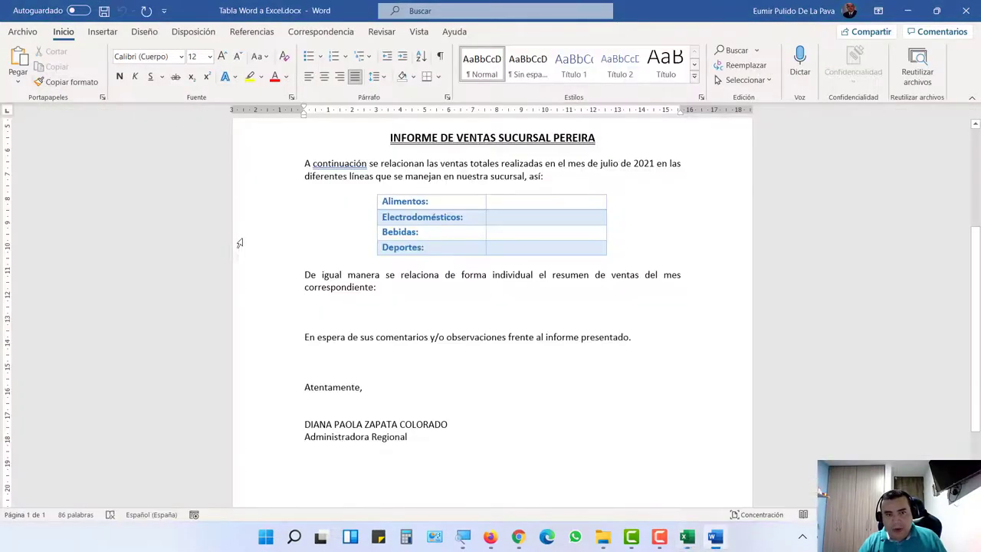
Paste the Almacén sales table, reduce its text to size 9, and narrow the ALIMENTOS column
left_click(21, 60)
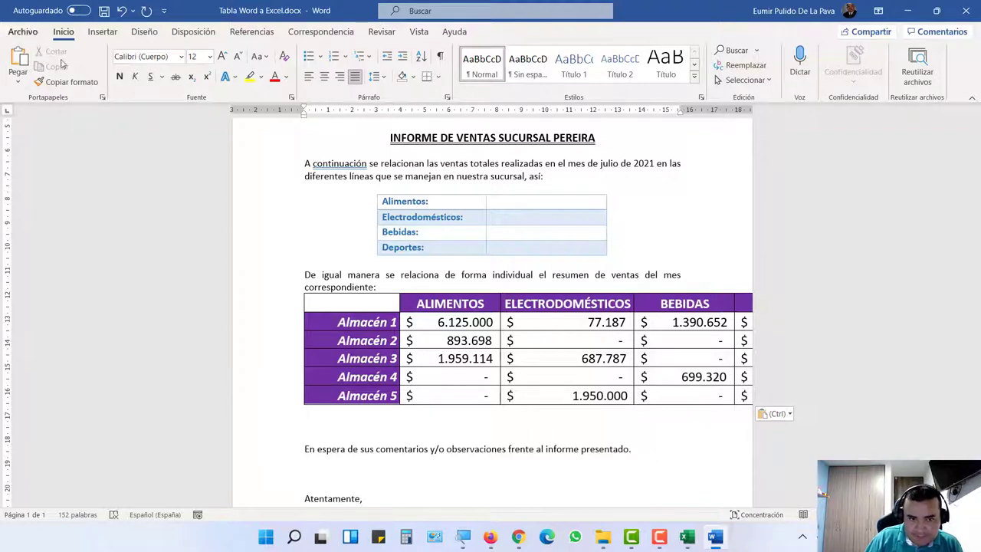
left_click_drag(312, 306, 460, 341)
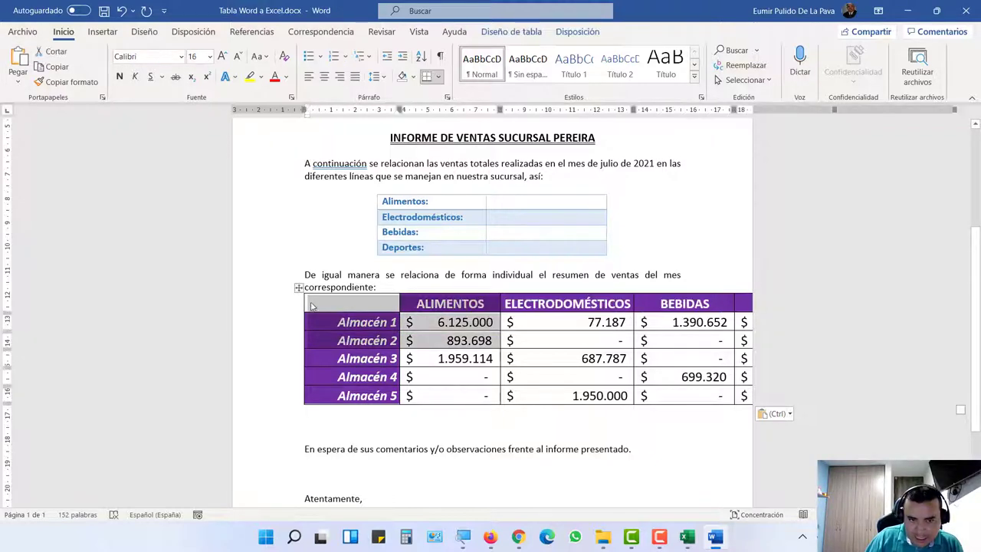
left_click(299, 288)
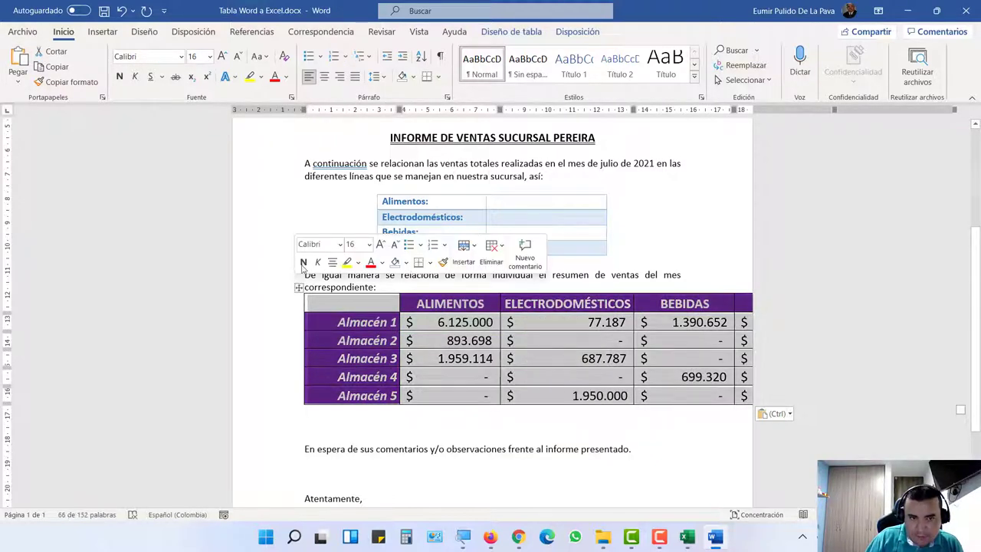
left_click(237, 58)
left_click(237, 58)
left_click(237, 58)
left_click(237, 57)
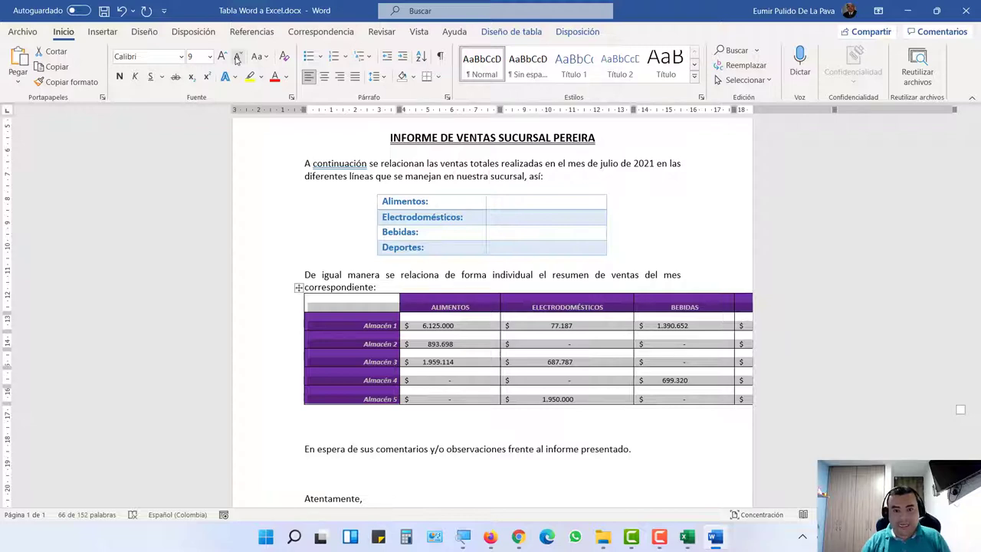
left_click(508, 380)
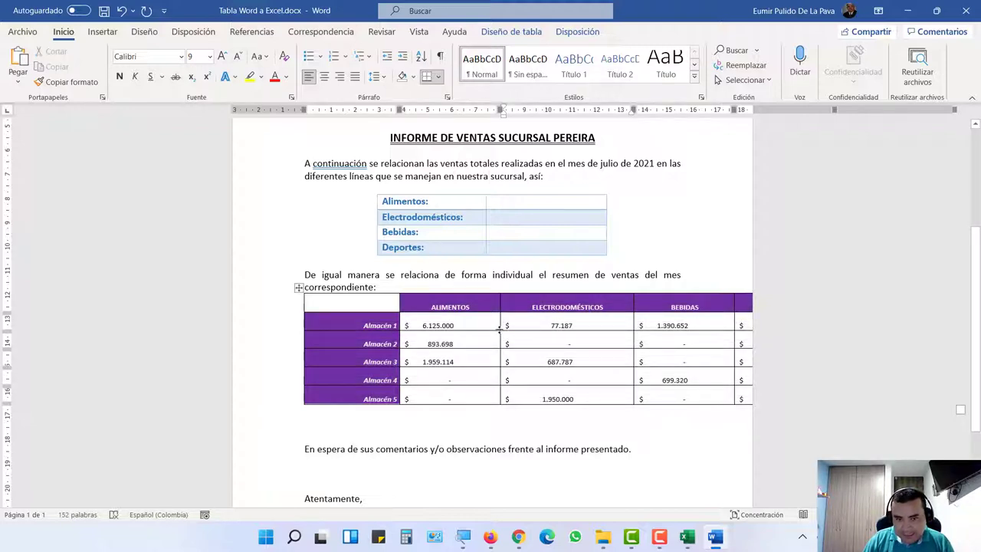
left_click_drag(499, 322, 461, 322)
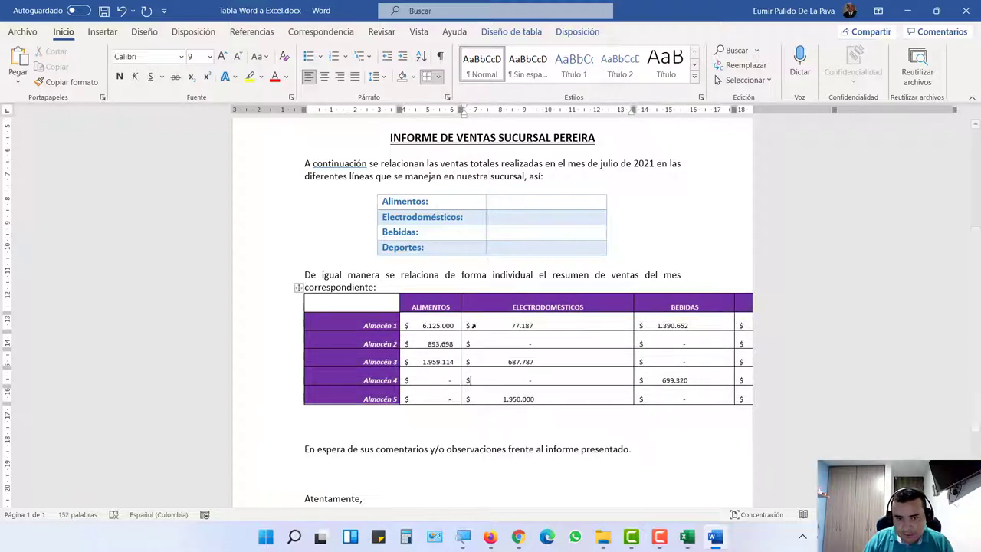
Narrow the ELECTRODOMÉSTICOS column, then delete the whole pasted table via Eliminar tabla and return to Excel
left_click(632, 306)
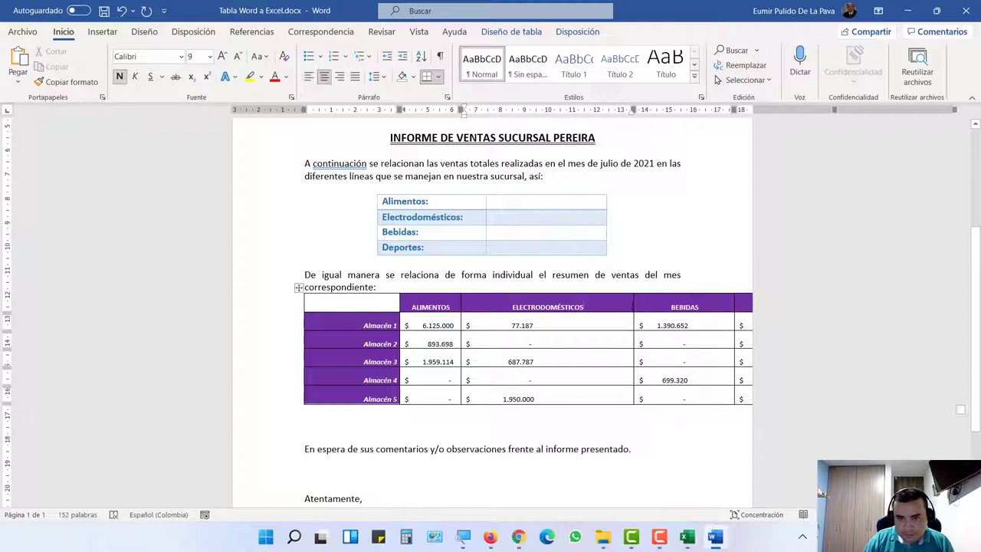
left_click_drag(633, 304, 520, 296)
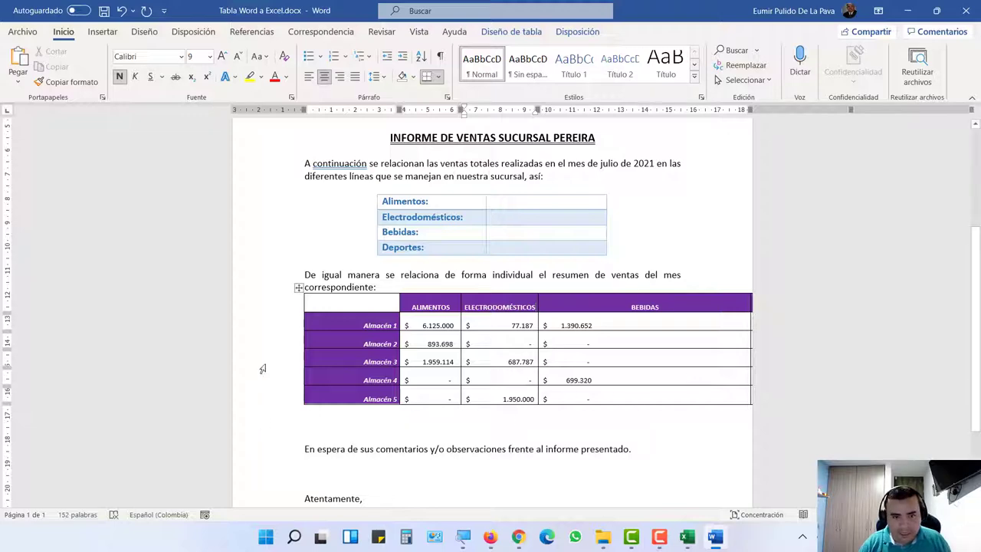
left_click(298, 289)
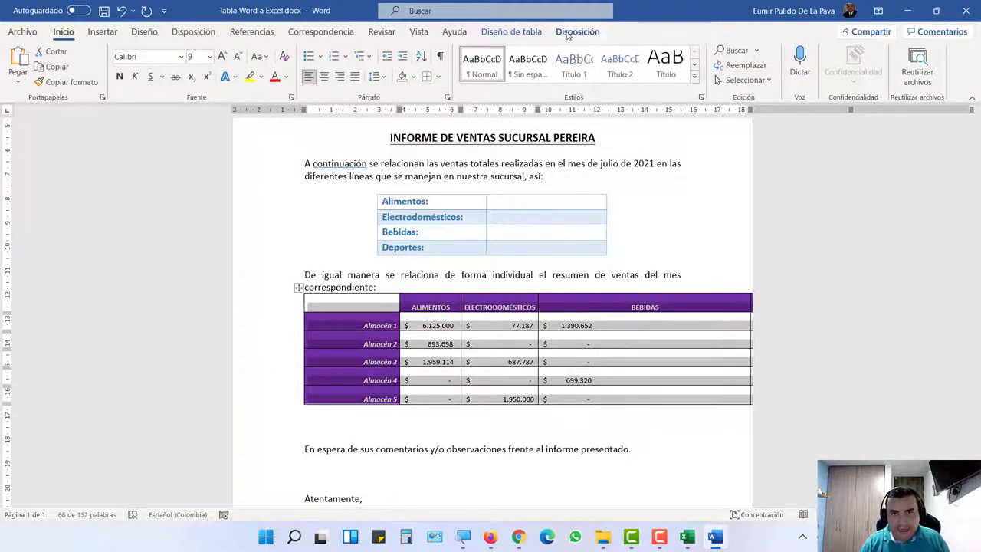
left_click(578, 31)
left_click(170, 73)
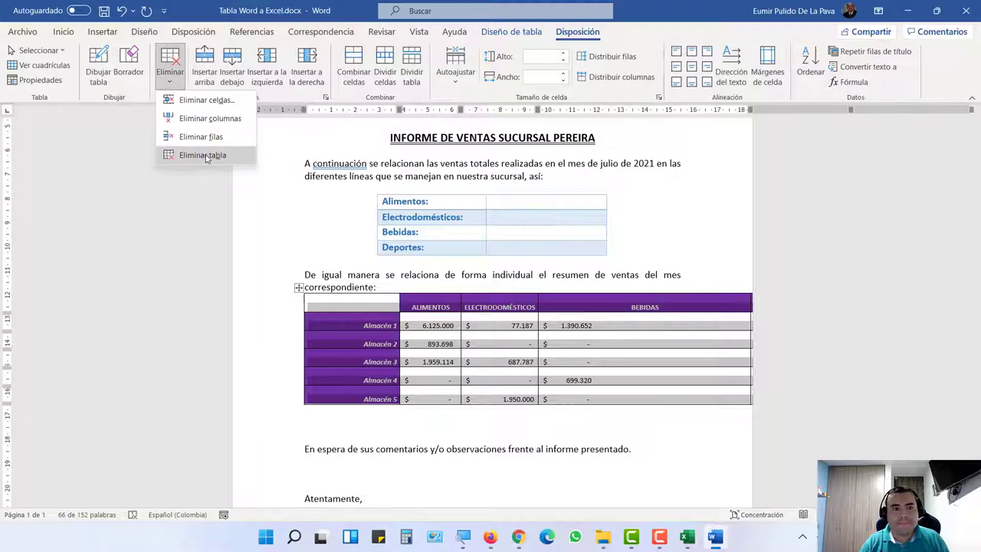
left_click(186, 153)
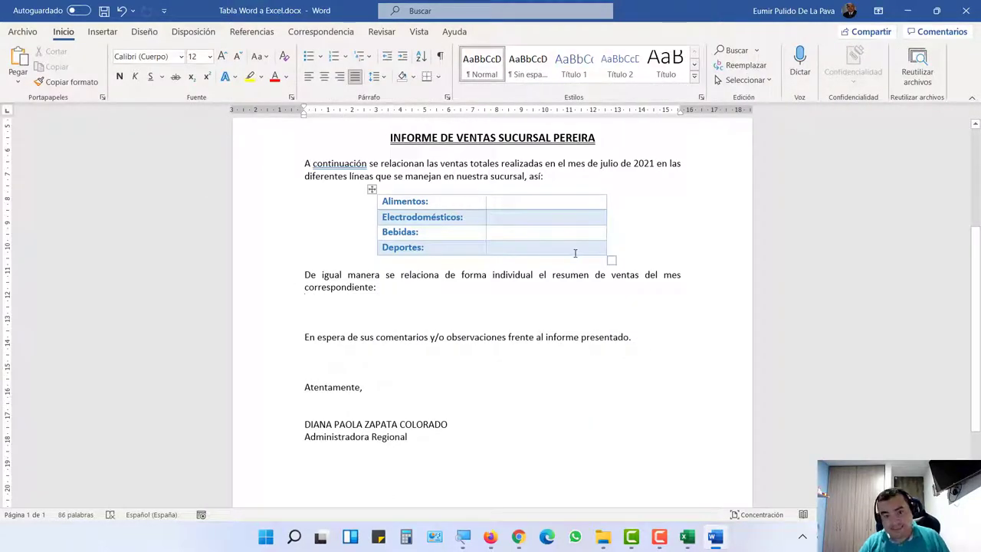
key("alt+Tab")
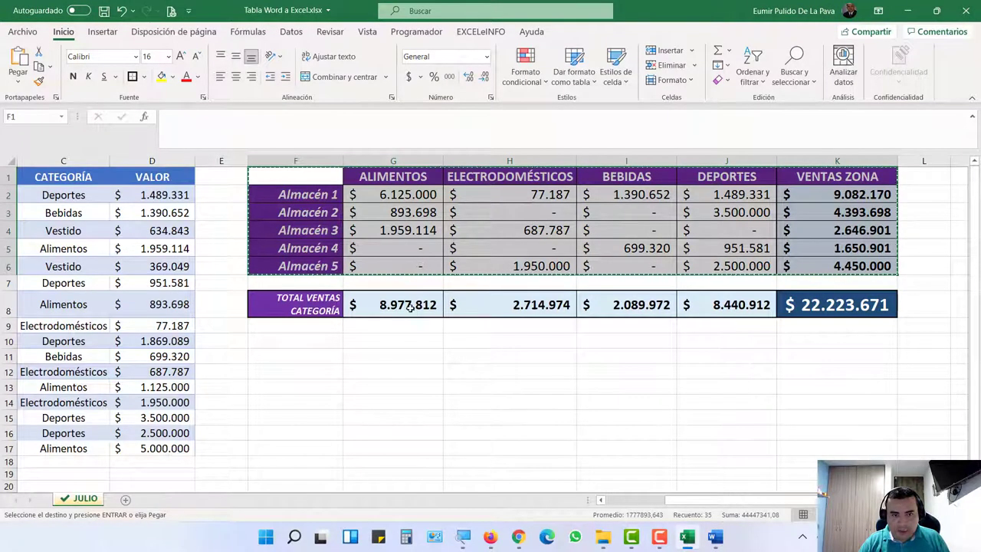
Copy the $ 8.977.812 food total from cell G8 and go to Word's Alimentos value cell
left_click(411, 306)
key("ctrl+c")
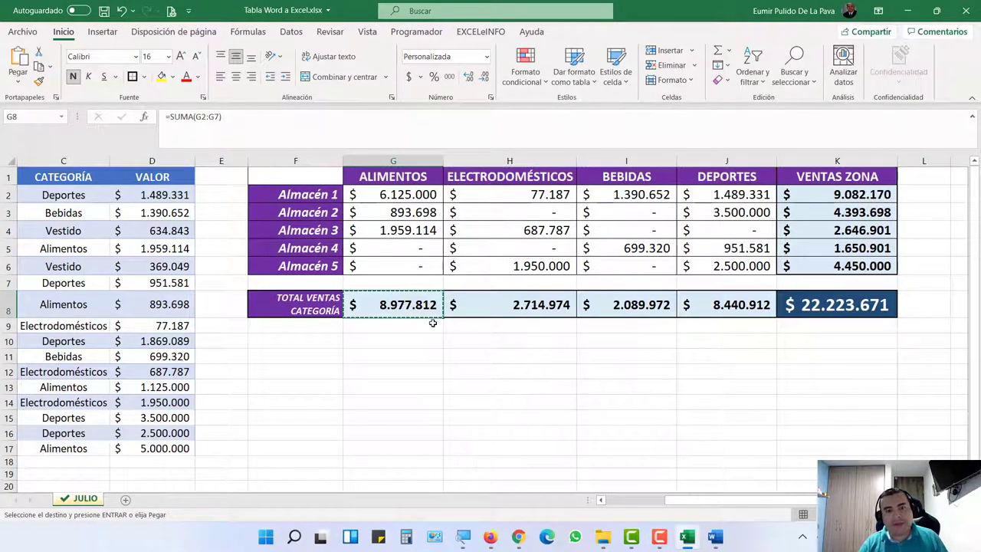
key("alt+Tab")
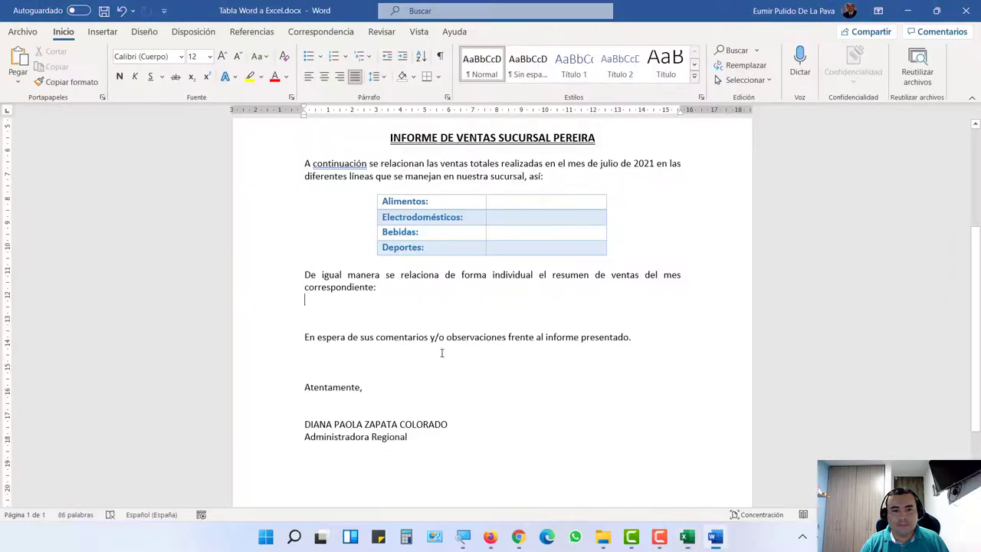
left_click(566, 203)
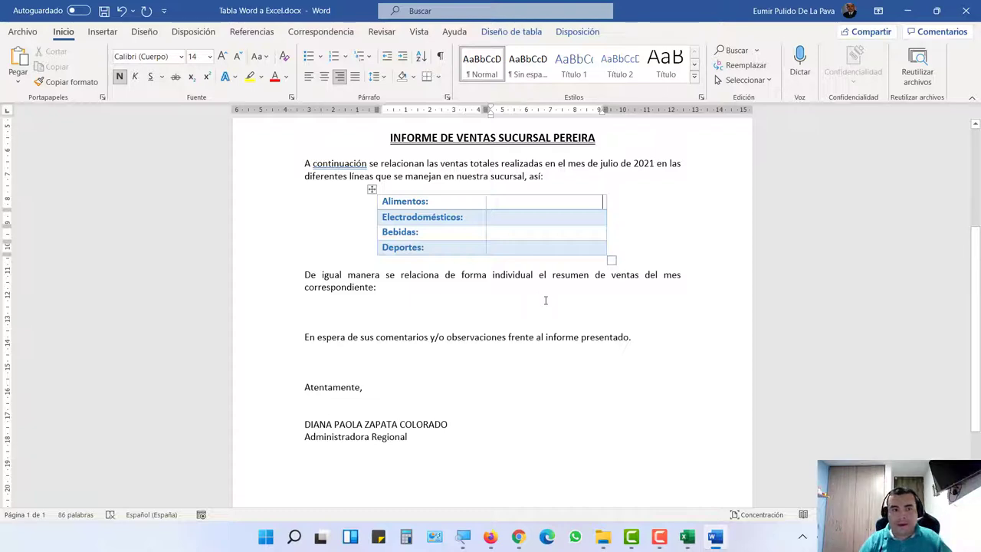
Paste it through Pegado especial as a linked Texto sin formato value
left_click(17, 81)
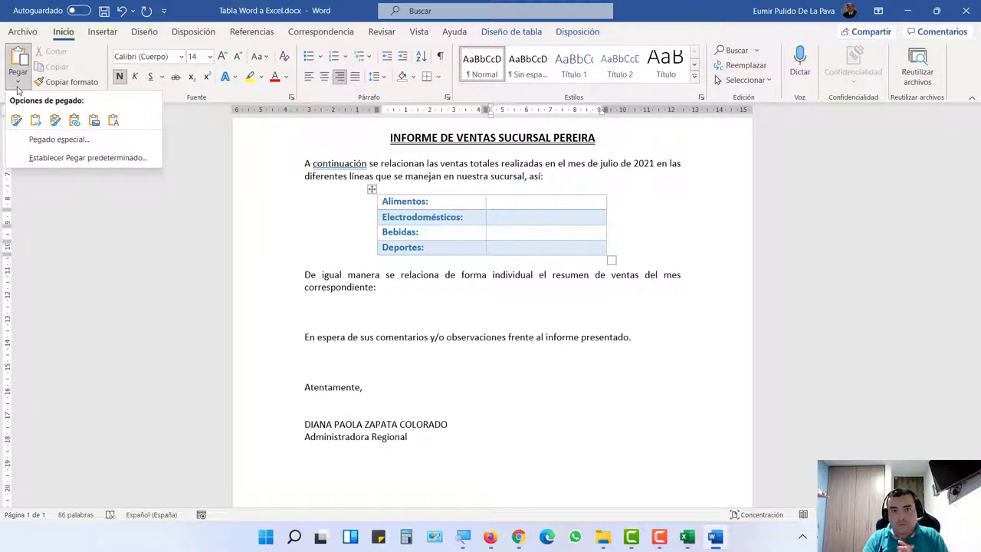
left_click(83, 141)
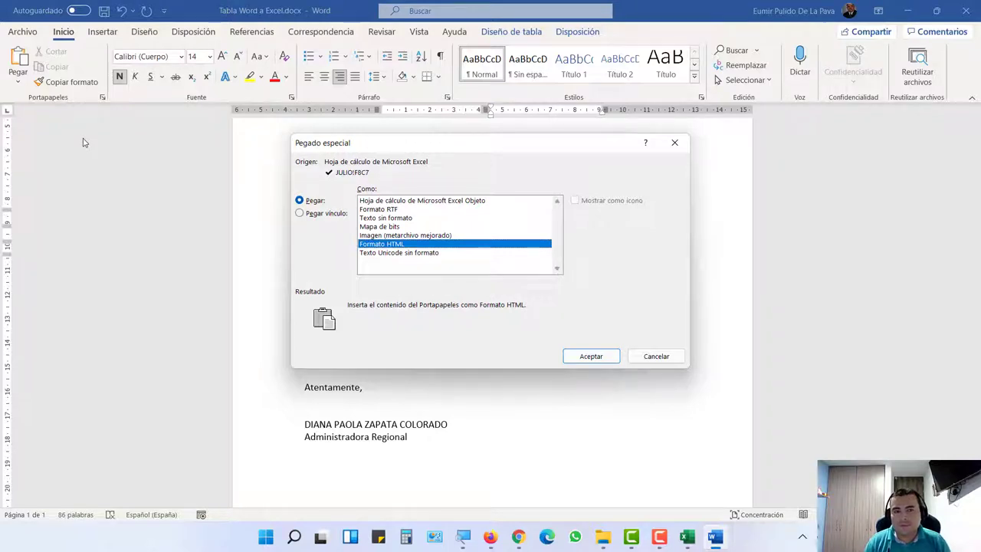
left_click(463, 535)
left_click(442, 496)
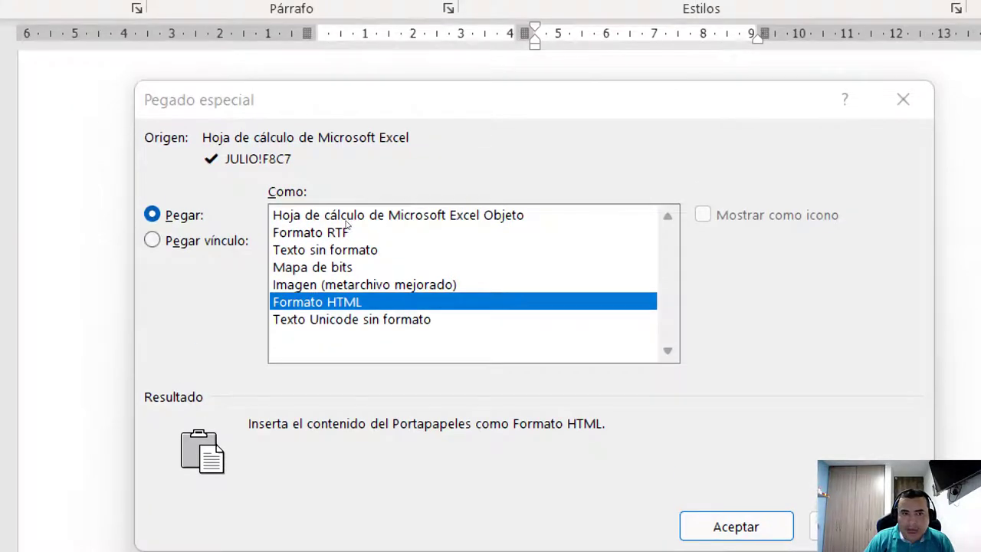
key("alt+v")
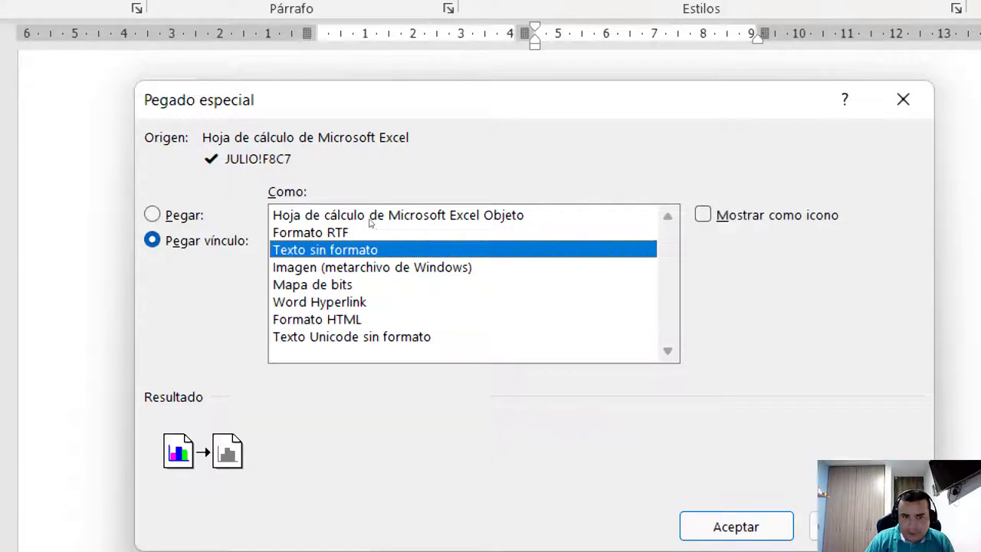
key("Tab")
key("t")
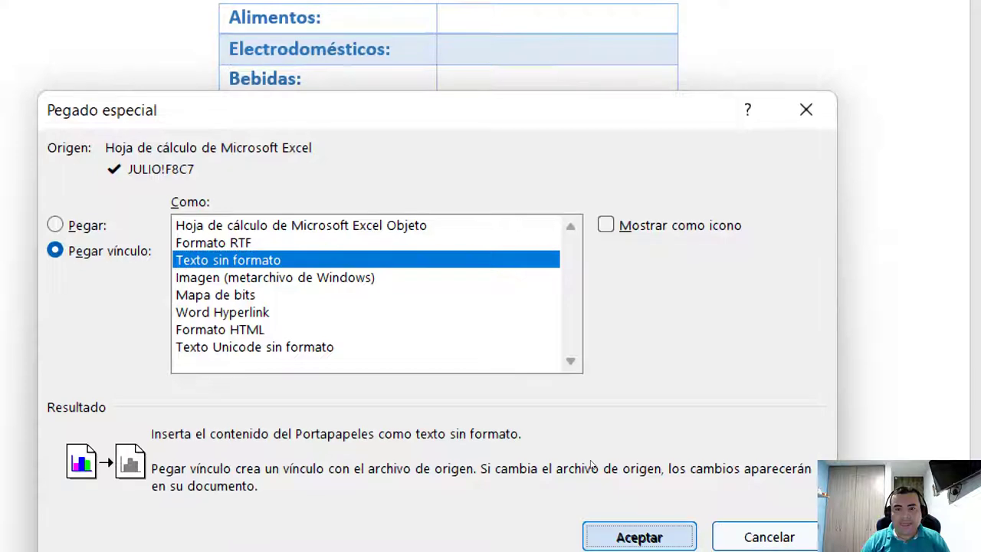
left_click(637, 551)
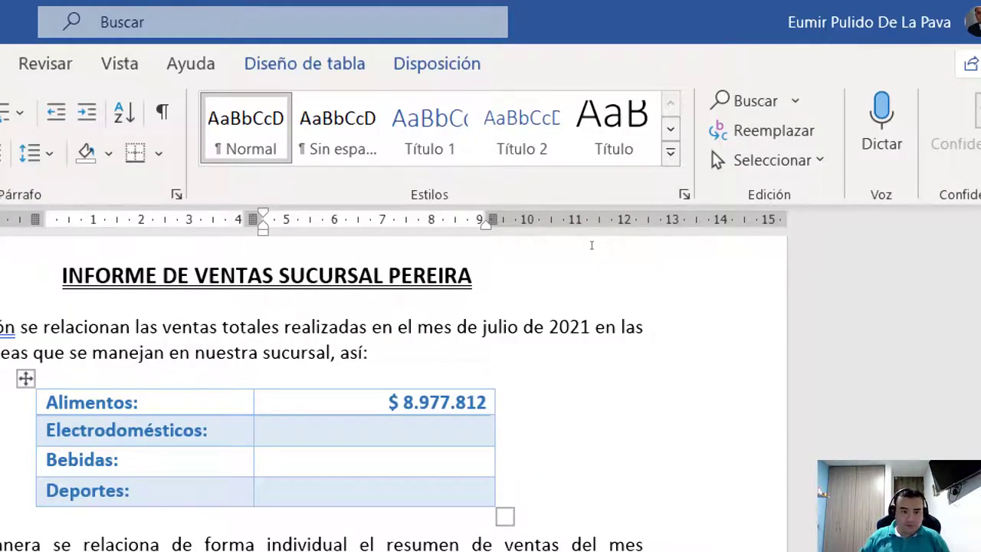
Copy the Electrodomésticos total 2.714.974 from Excel's JULIO sheet
key("Down")
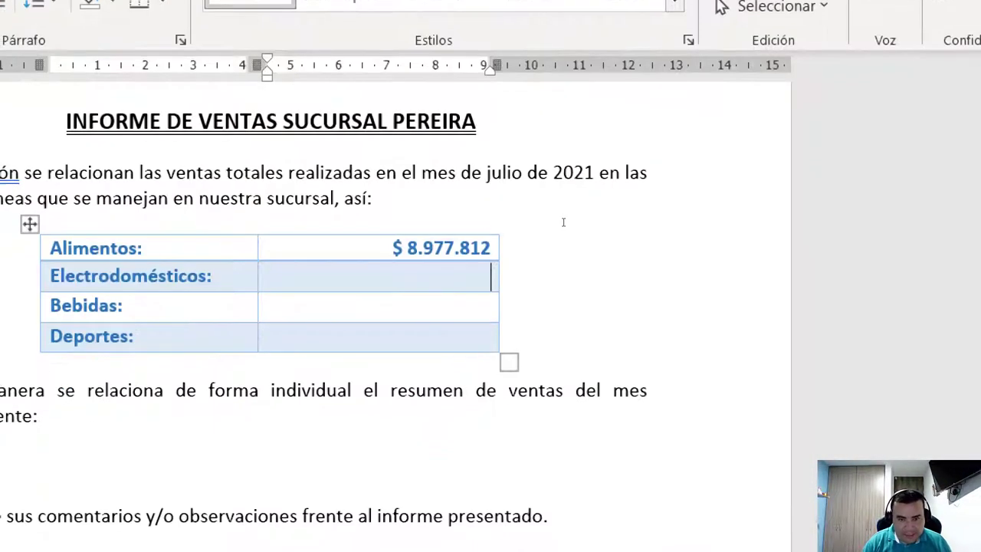
key("alt+Tab")
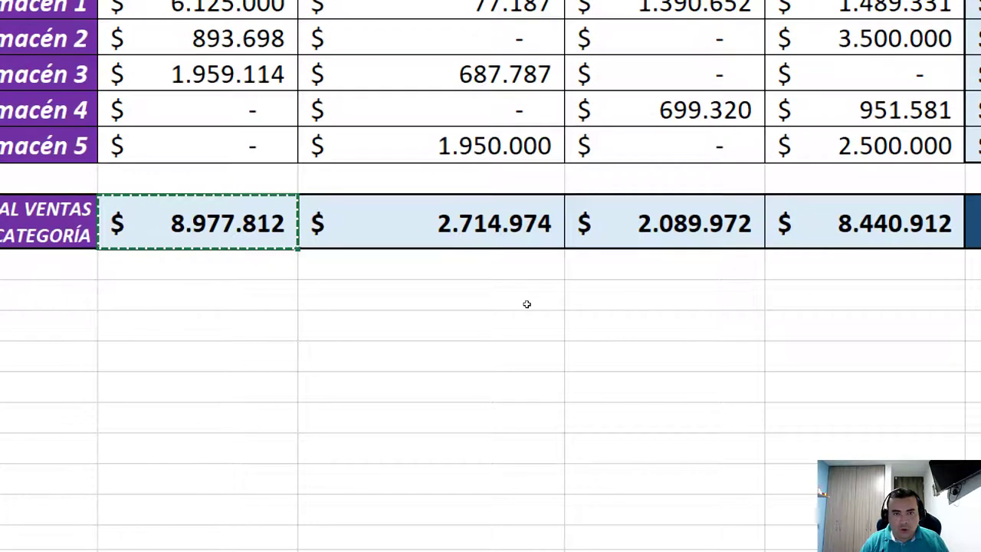
key("Right")
key("ctrl+c")
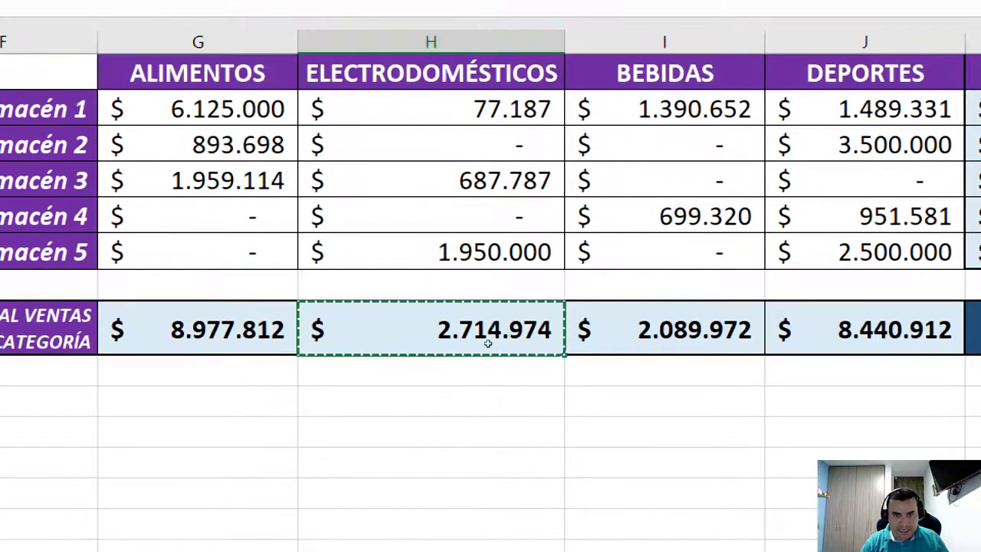
key("alt+Tab")
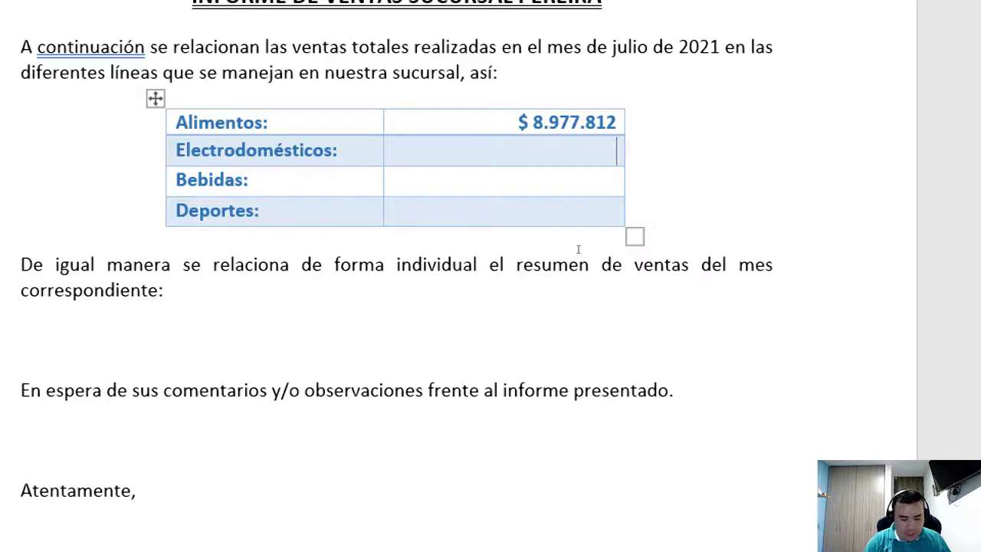
Paste the total into the Electrodomésticos cell as a linked, unformatted-text copy (Pegar vínculo, Texto sin formato)
key("ctrl+alt+s")
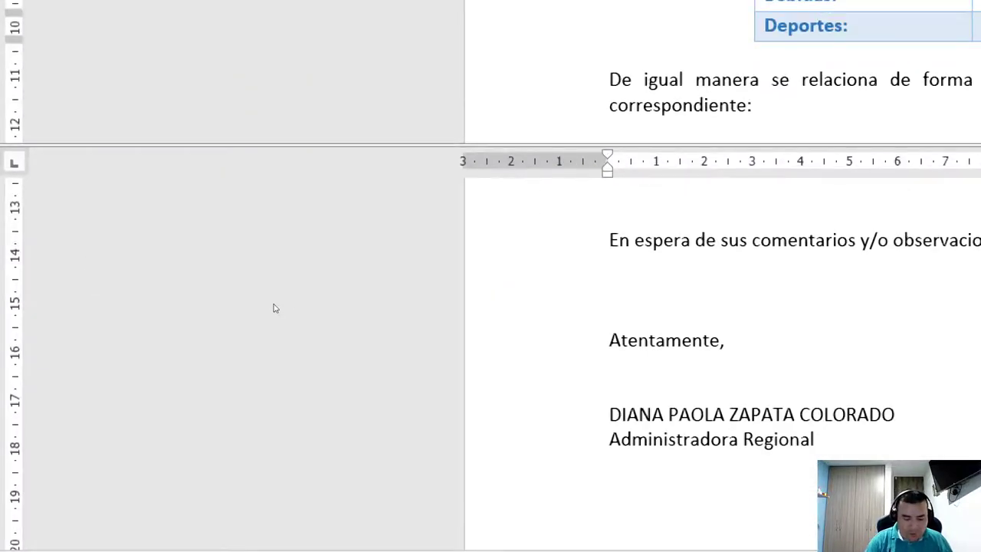
key("alt+shift+c")
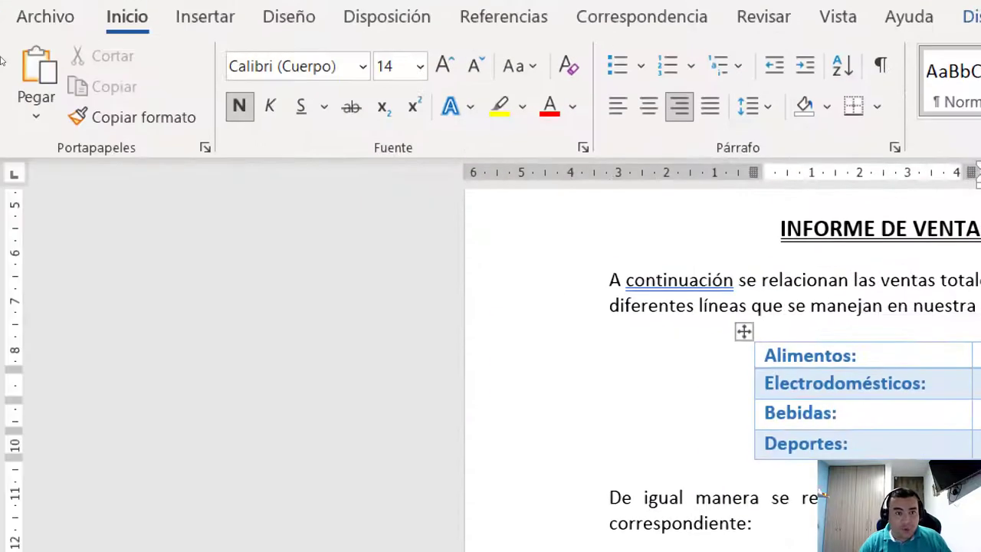
left_click(15, 91)
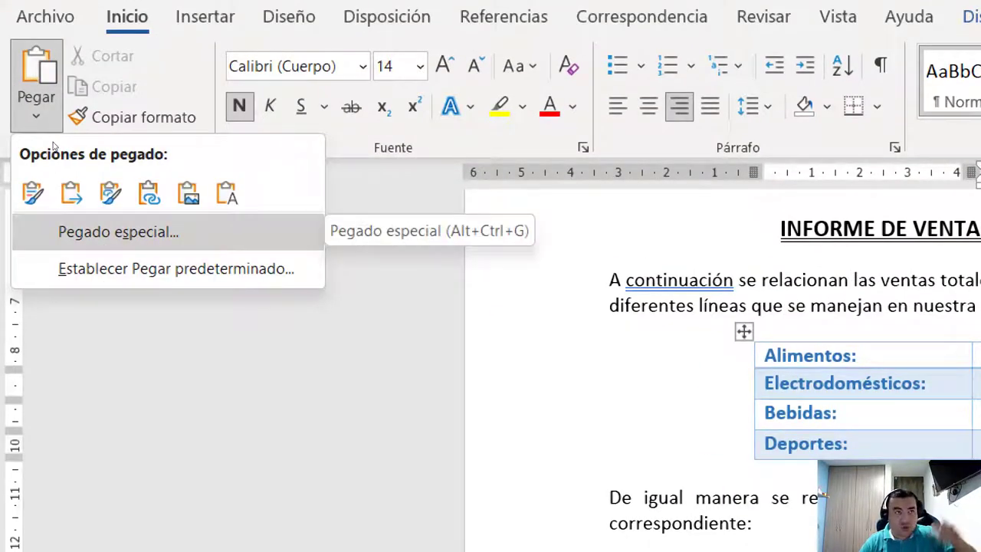
left_click(310, 239)
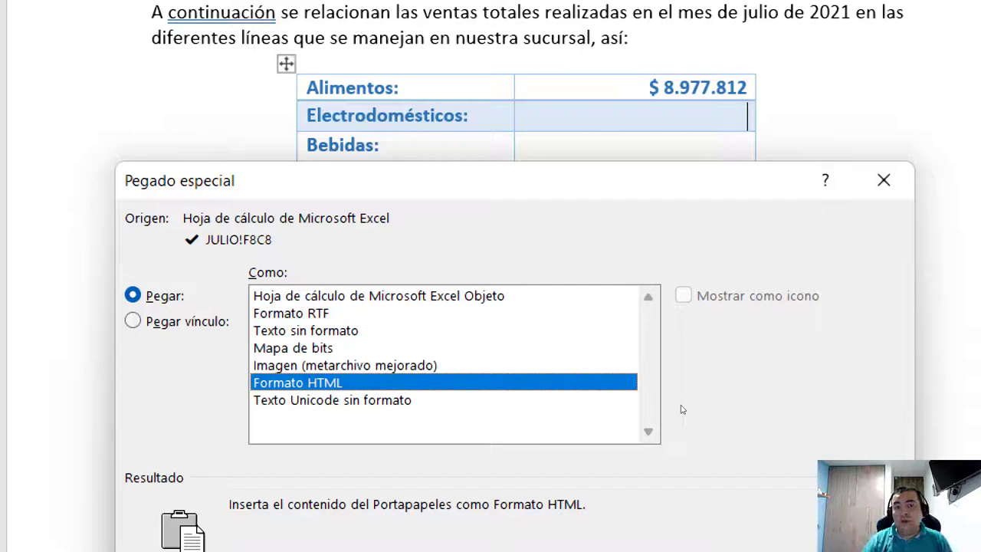
key("alt+e")
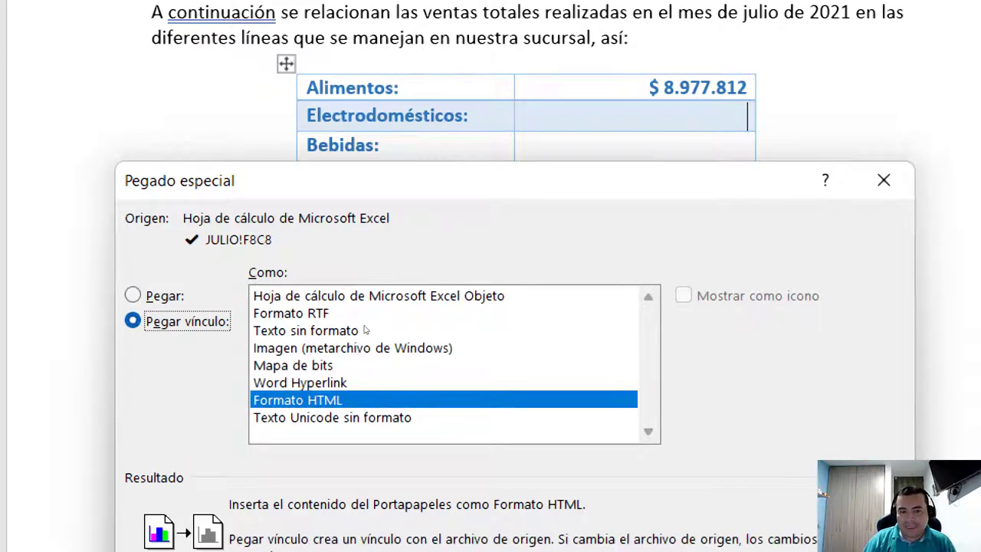
left_click(377, 330)
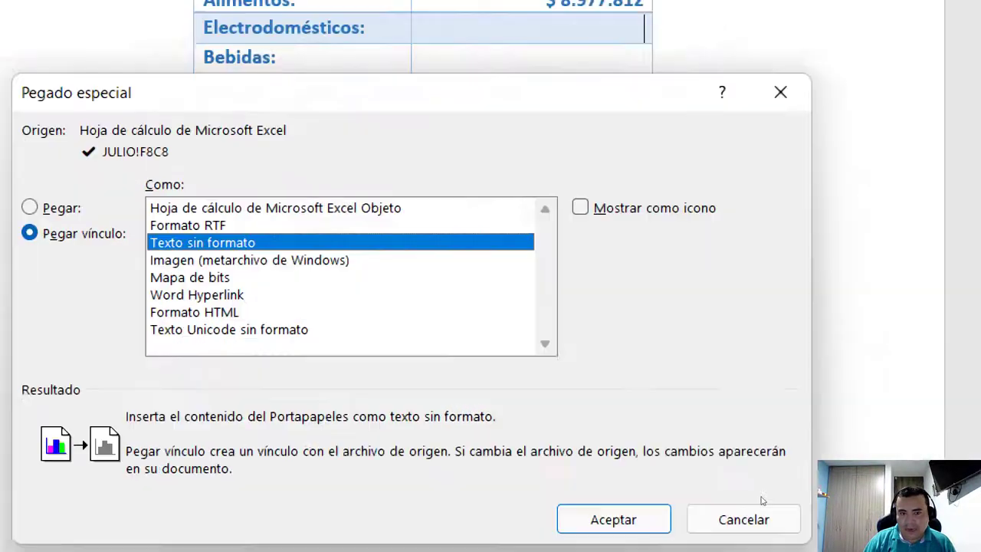
key("Return")
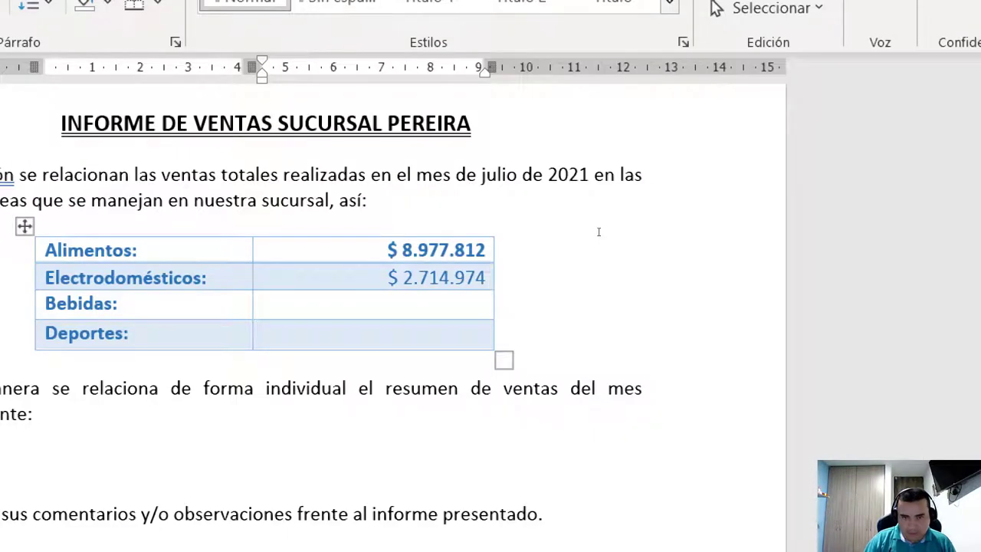
key("Down")
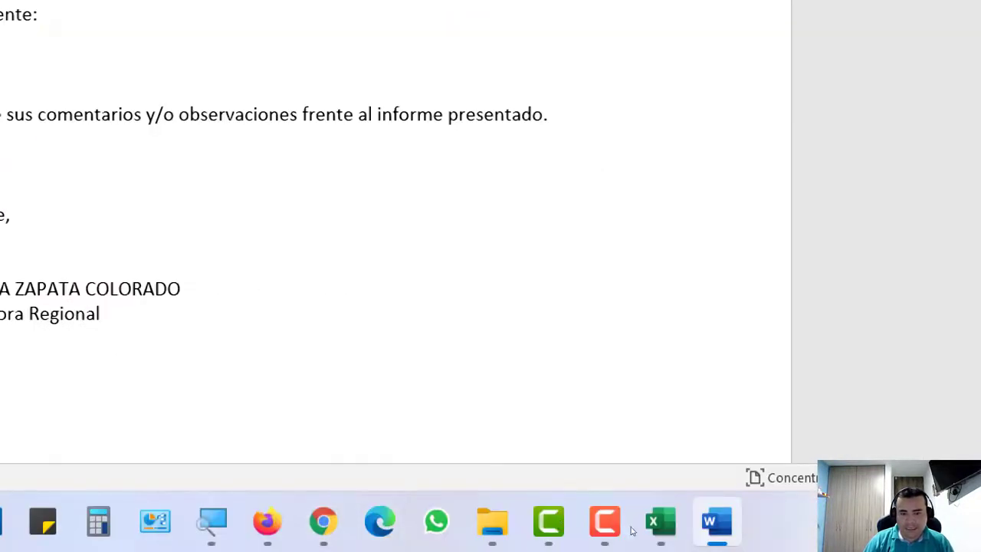
Copy the Bebidas total 2.089.972 from the Excel workbook
left_click(660, 521)
key("Right")
key("ctrl+c")
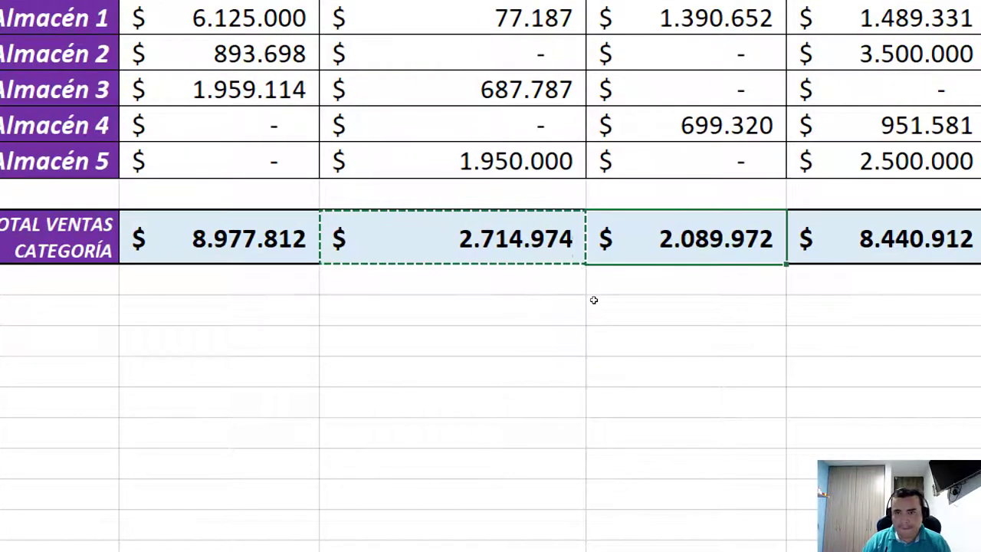
key("alt+Tab")
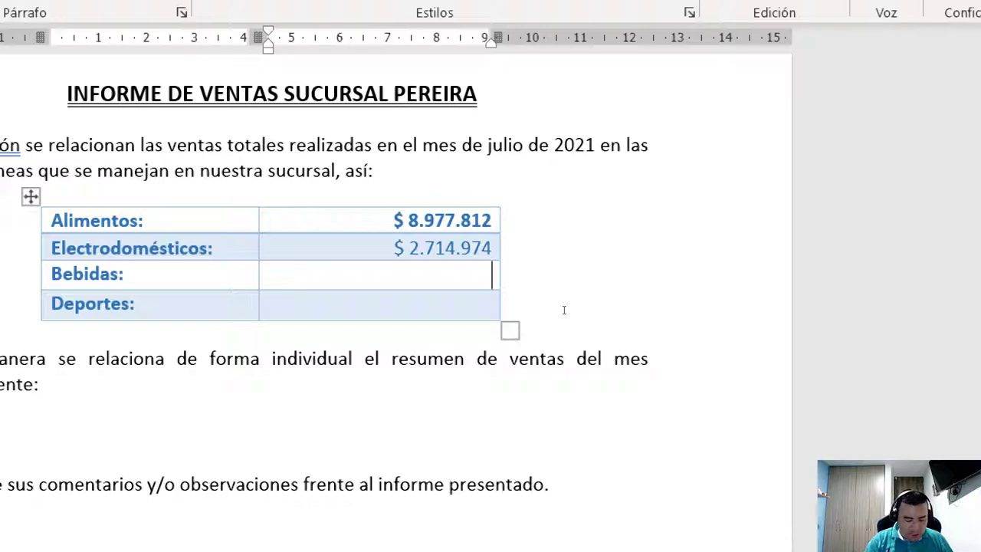
key("ctrl+shift+g")
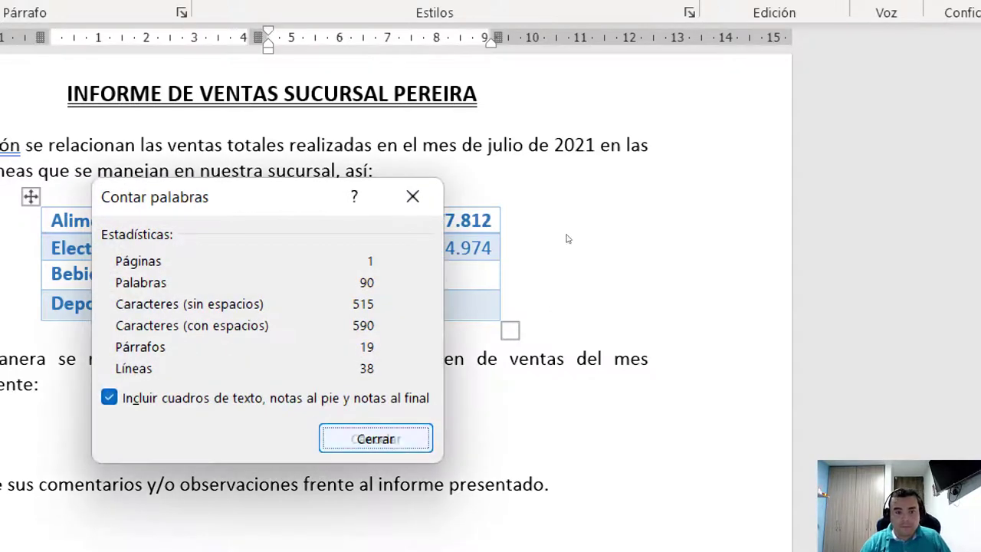
key("Escape")
Paste-link the Bebidas total into Word's table so it shows $ 2.089.972
left_click(36, 157)
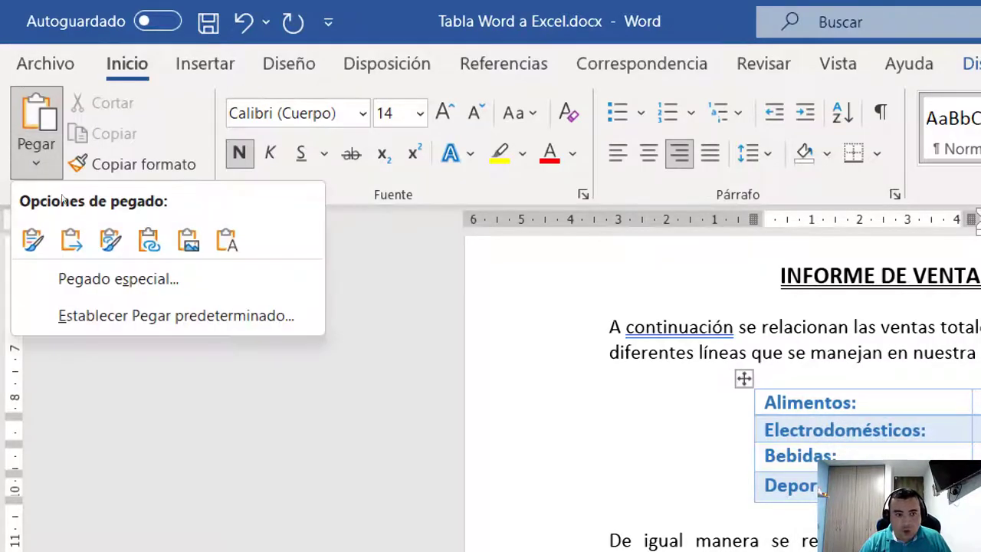
key("Up")
key("Up")
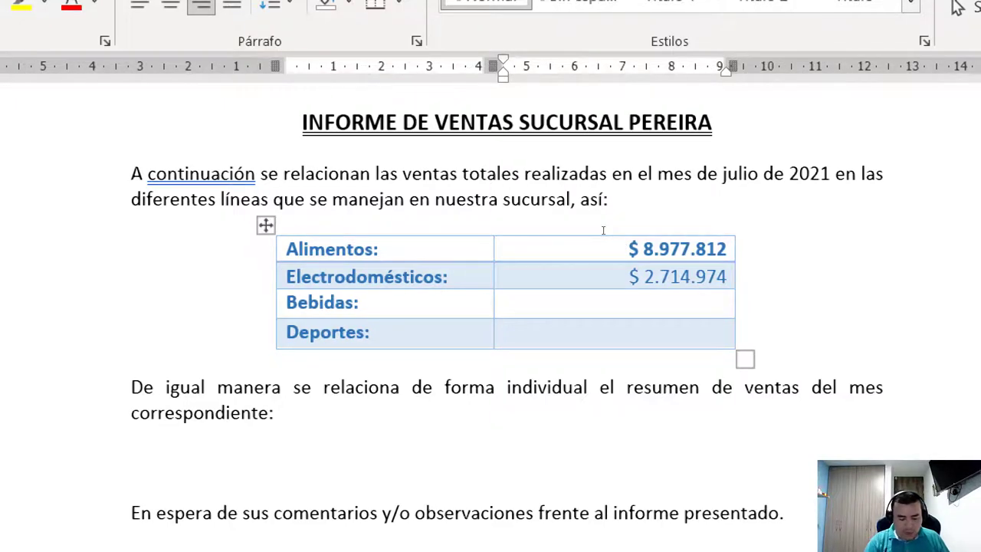
key("ctrl+alt+g")
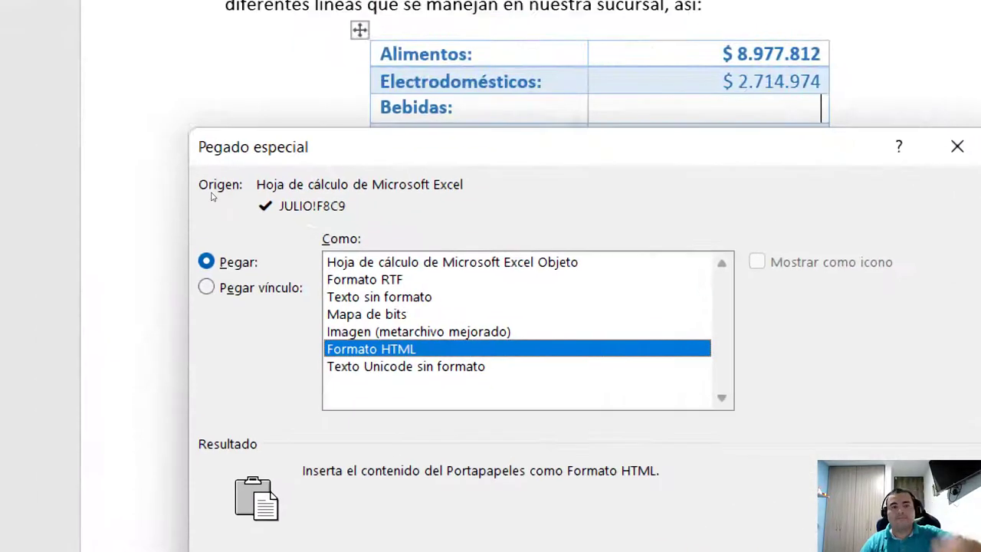
left_click(291, 290)
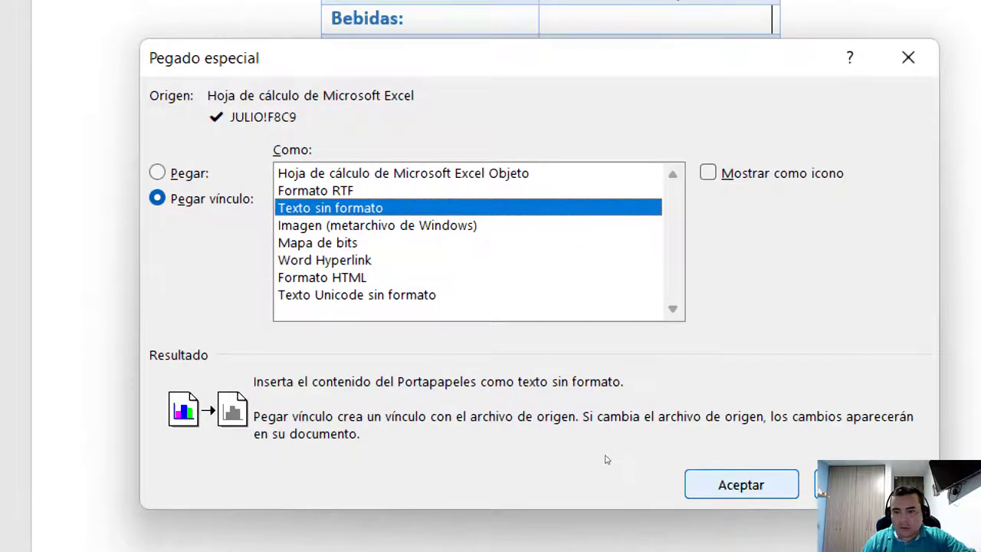
left_click(725, 483)
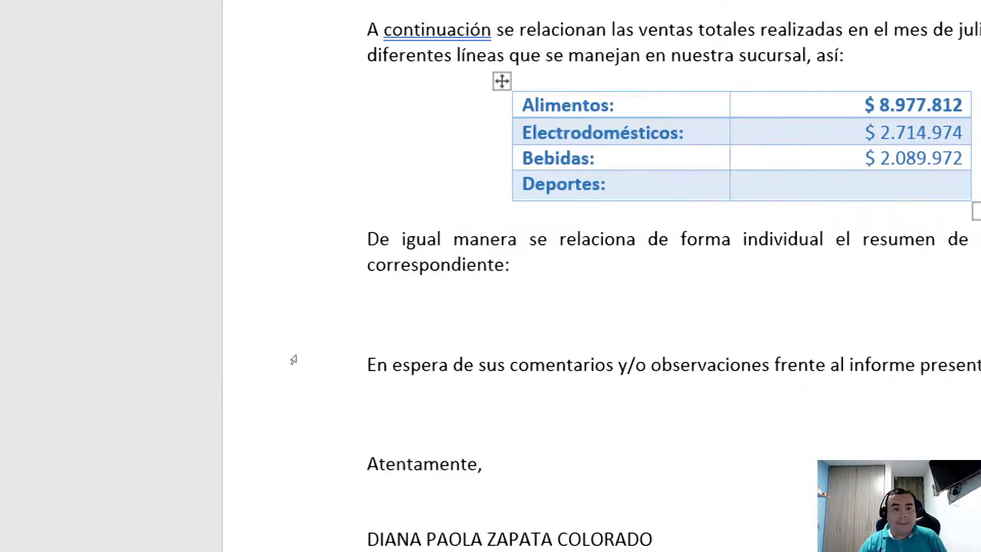
Place the cursor on the empty line below 'correspondiente:'
left_click(315, 304)
key("shift+F10")
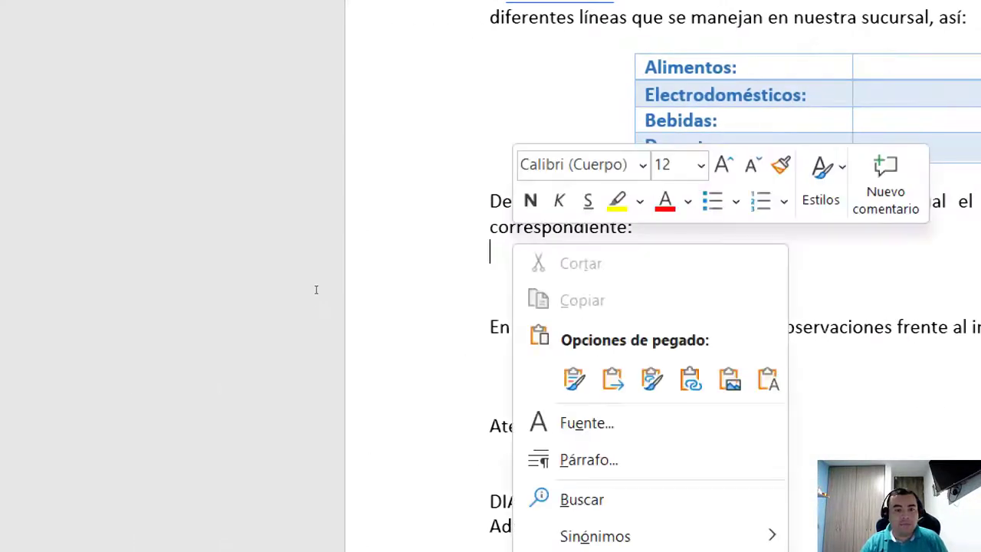
key("Escape")
Copy the per-warehouse summary range F1:K6 in Excel
key("alt+Tab")
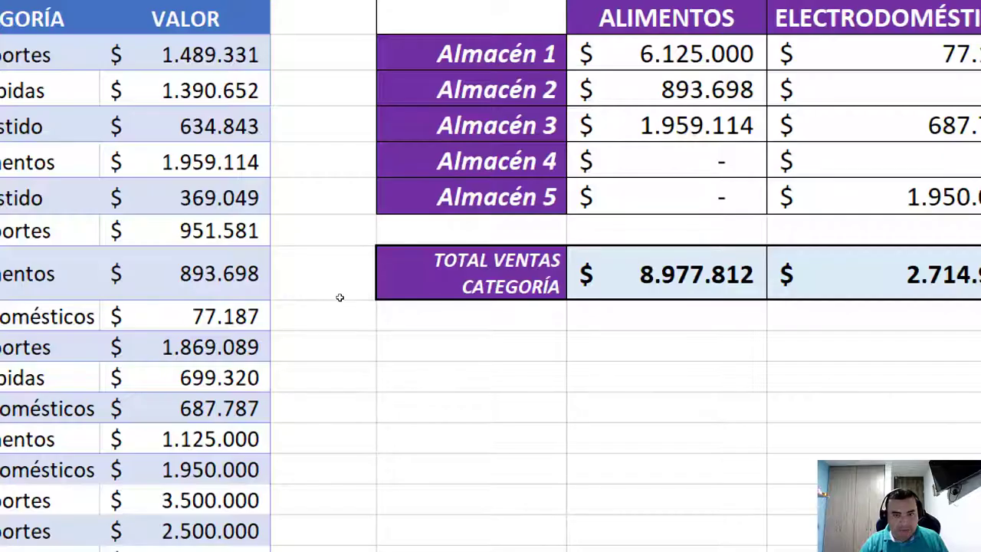
left_click(389, 173)
left_click_drag(390, 173, 816, 269)
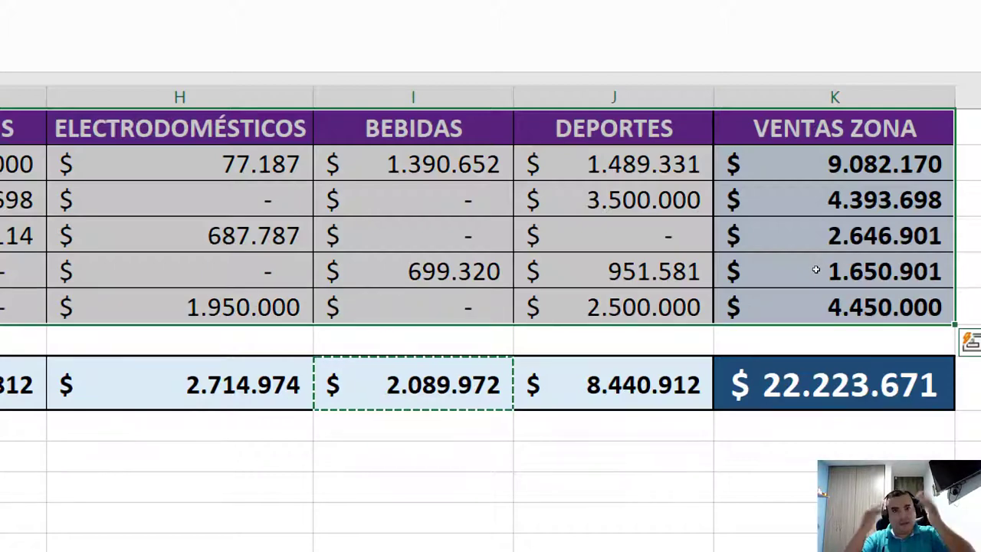
key("ctrl+c")
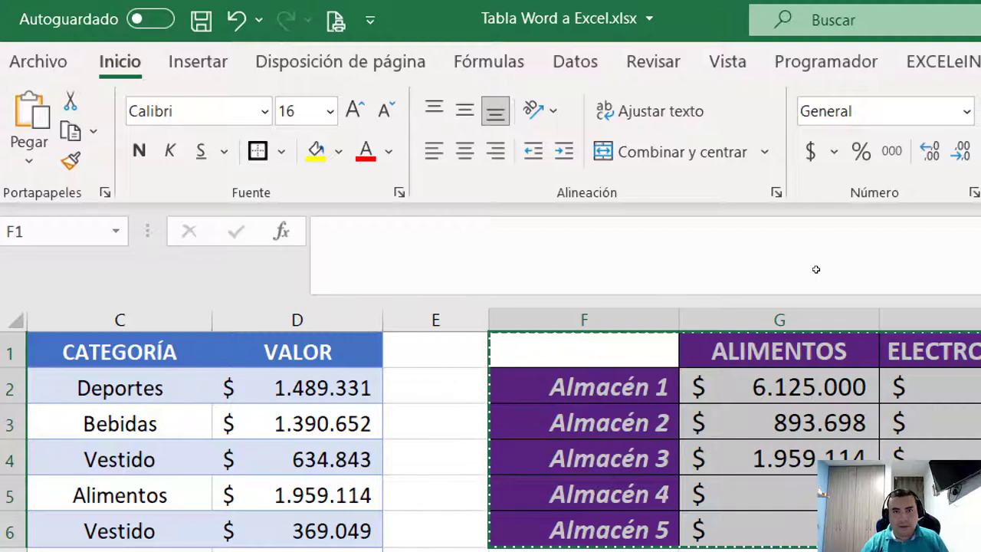
Paste it into the letter as an unlinked Hoja de cálculo de Microsoft Excel Objeto
key("alt+Tab")
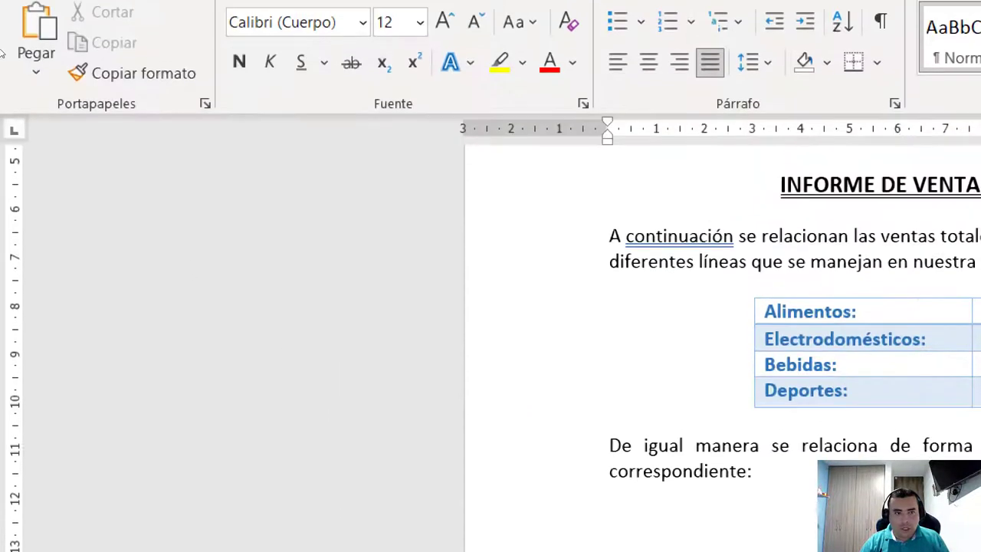
left_click(14, 77)
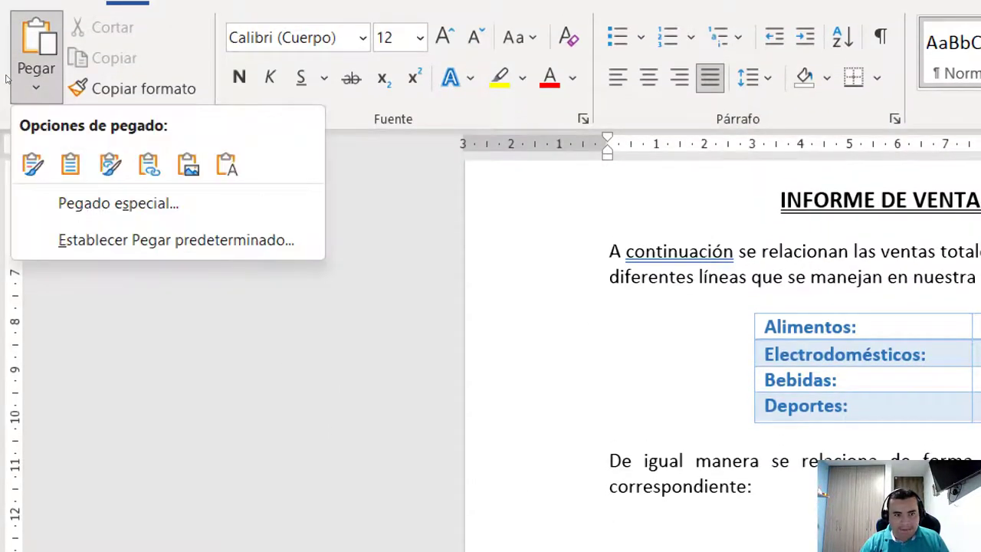
key("Down")
key("Return")
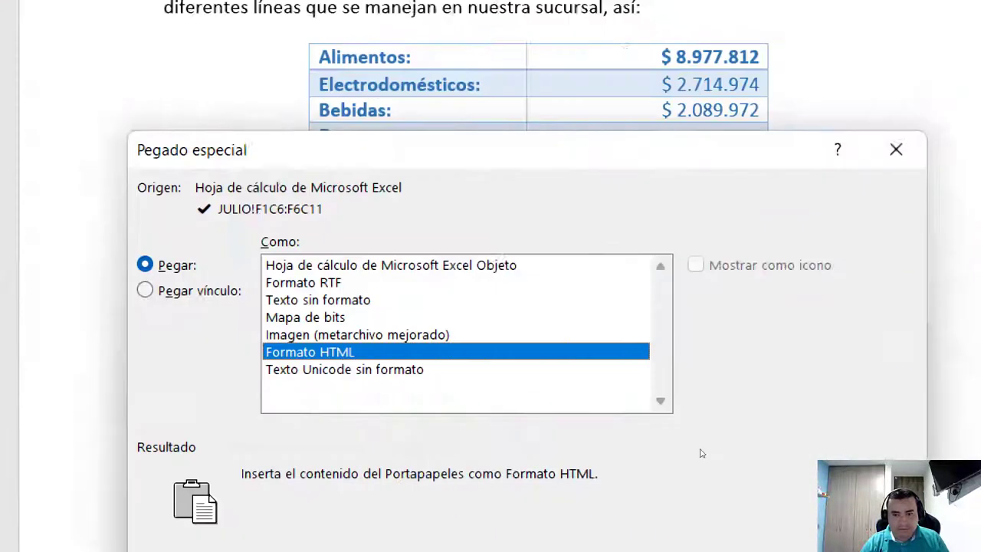
key("shift+Tab")
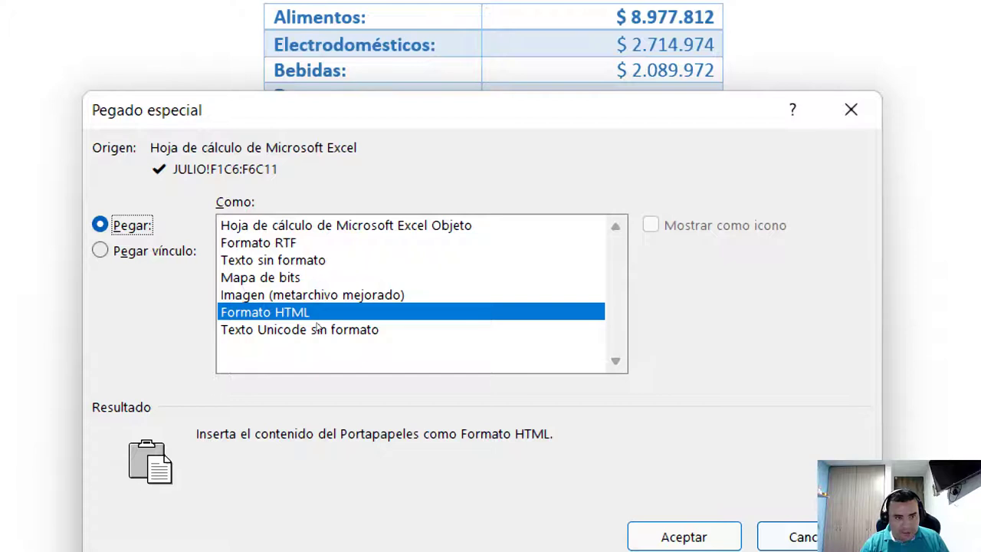
key("Tab")
key("Home")
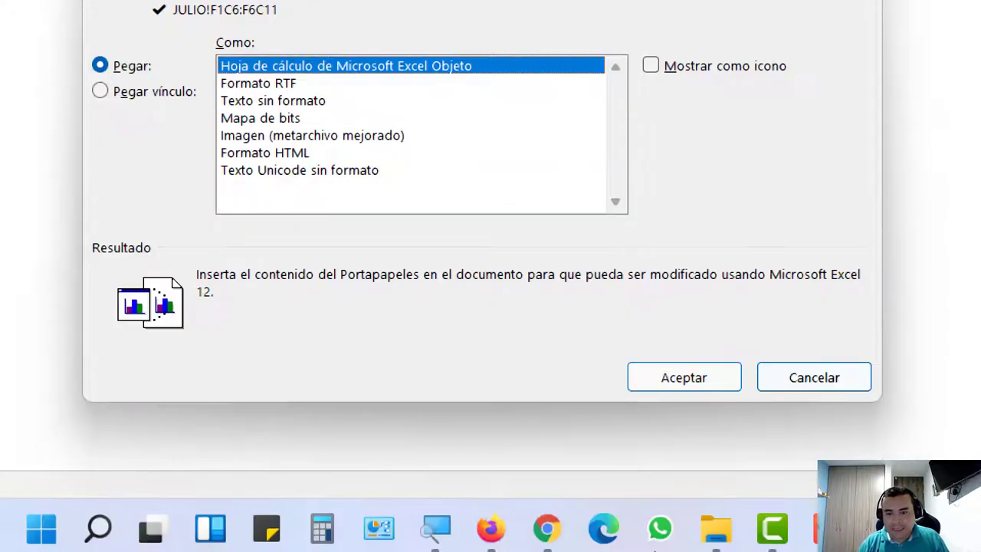
key("Return")
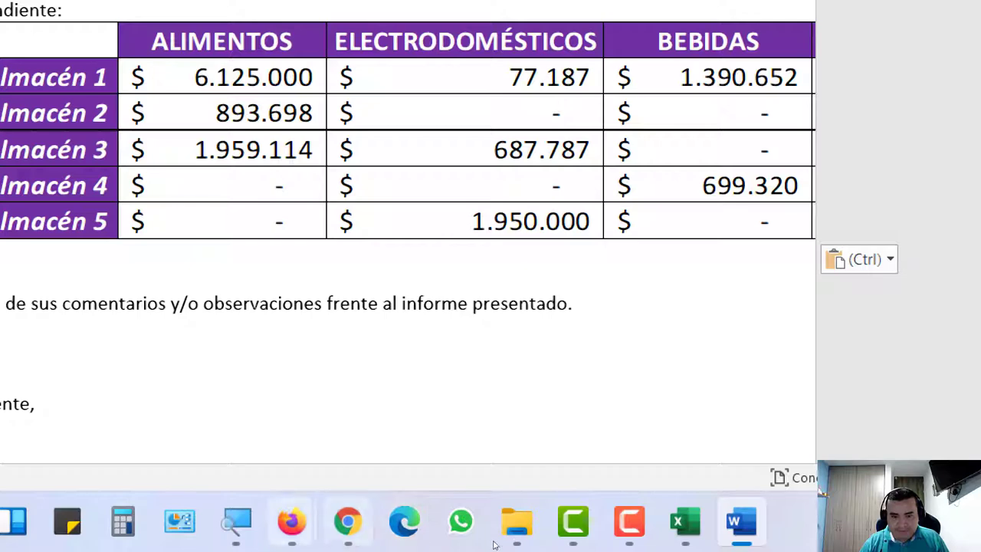
left_click(237, 522)
Reset the magnifier to 100%, inspect the embedded table, then close the Word letter
key("super+minus")
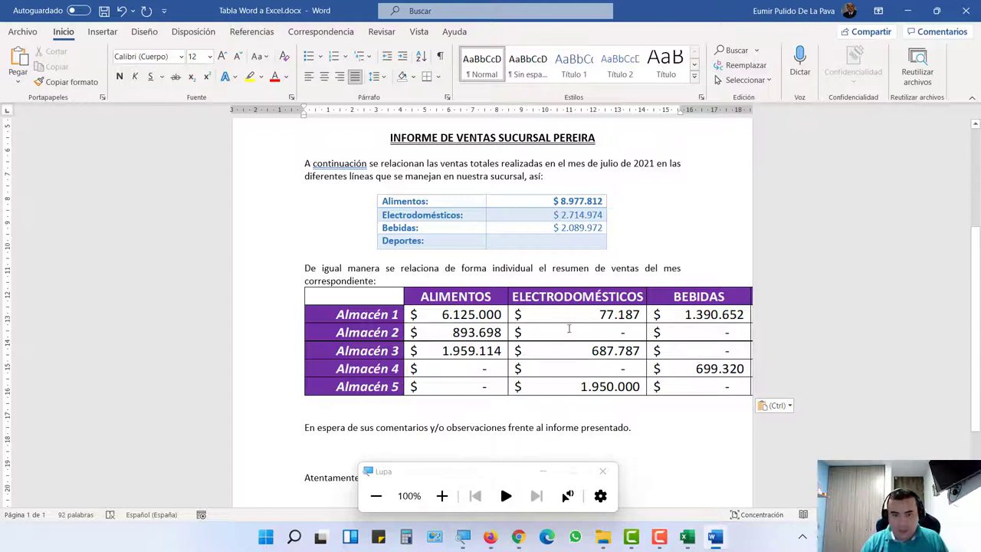
left_click(374, 296)
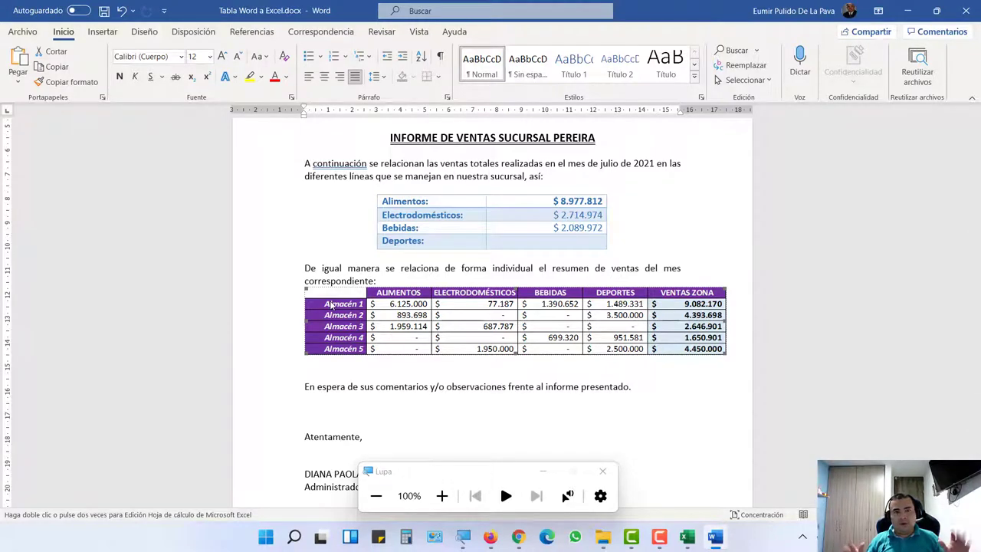
left_click(330, 377)
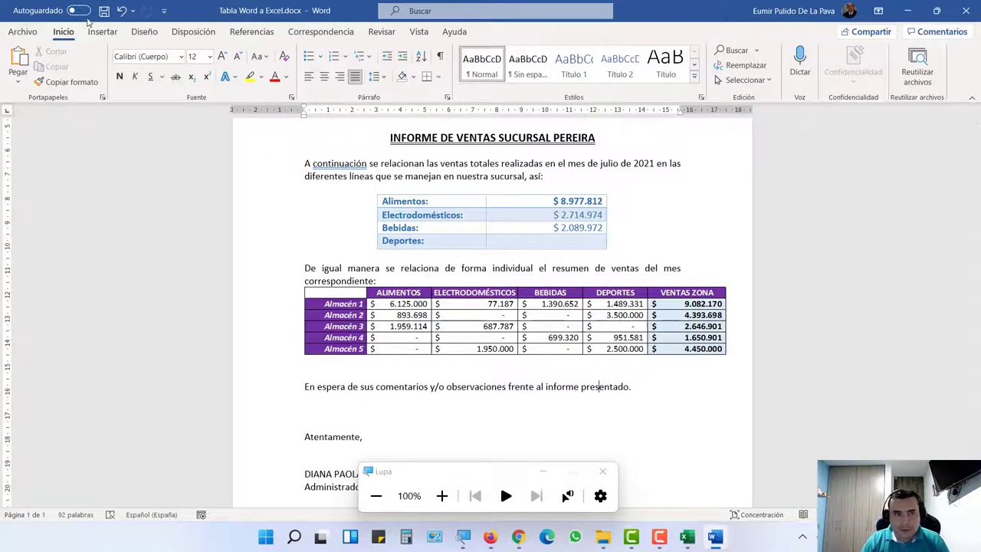
left_click(976, 9)
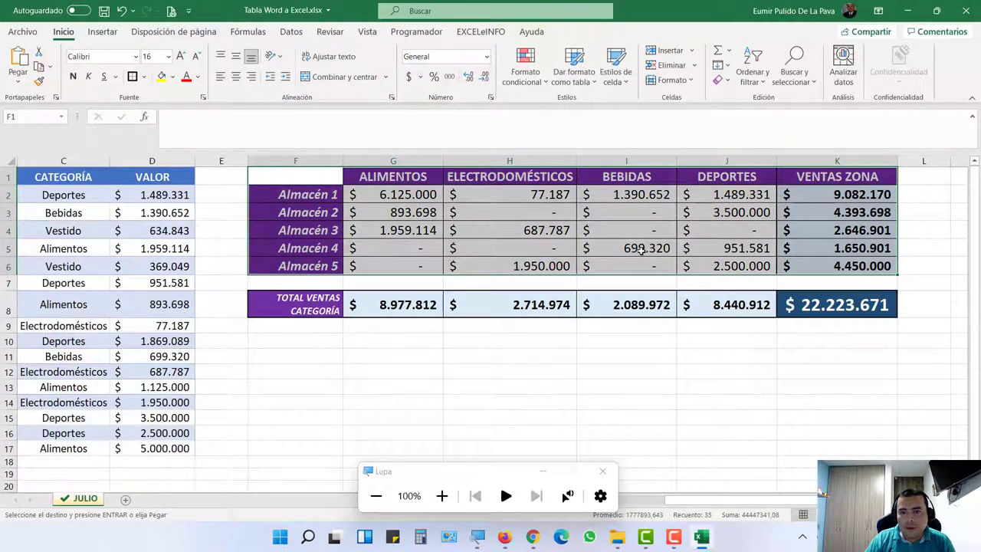
Add a sales row: invoice 98798, client Almacén 5, Bebidas, value 1.000.000
left_click(642, 249)
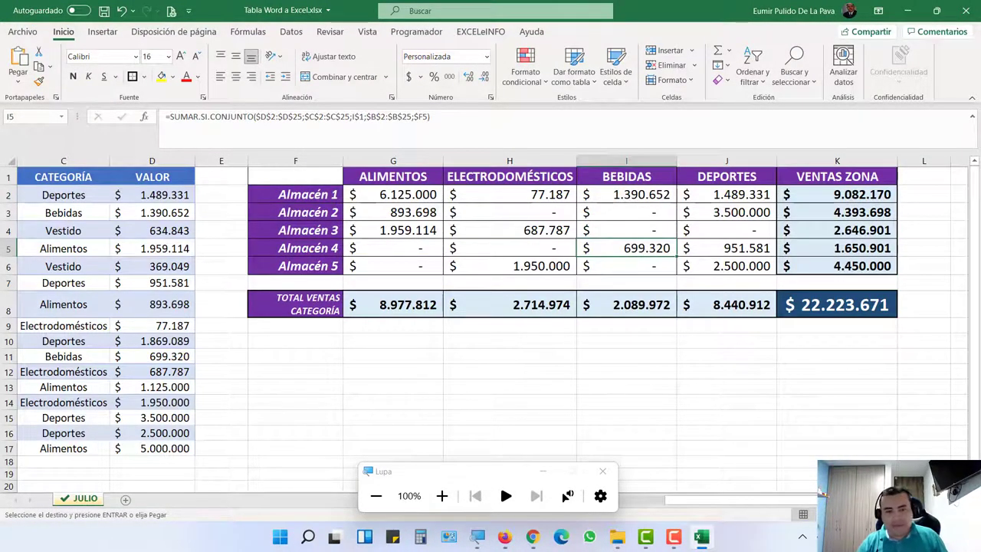
left_click_drag(690, 500, 512, 497)
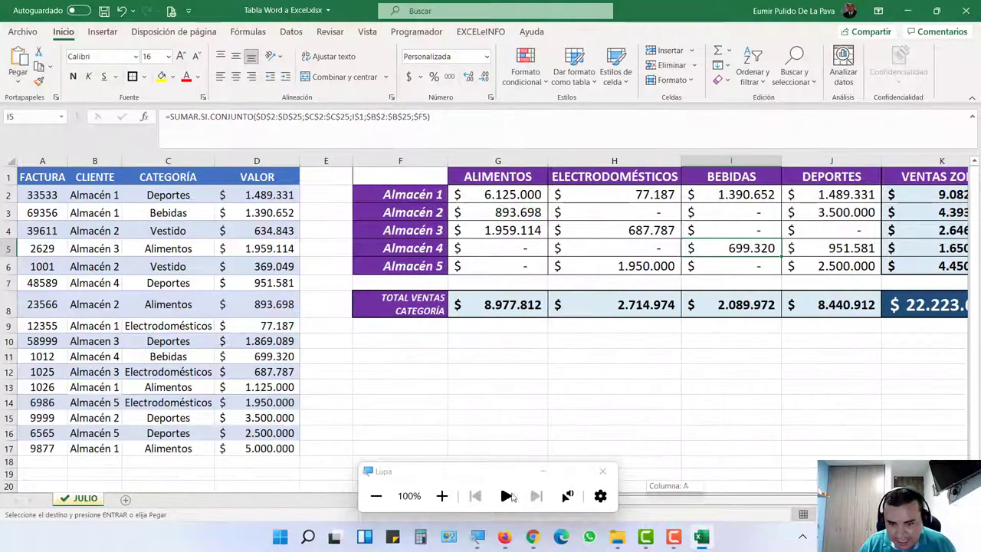
left_click(58, 461)
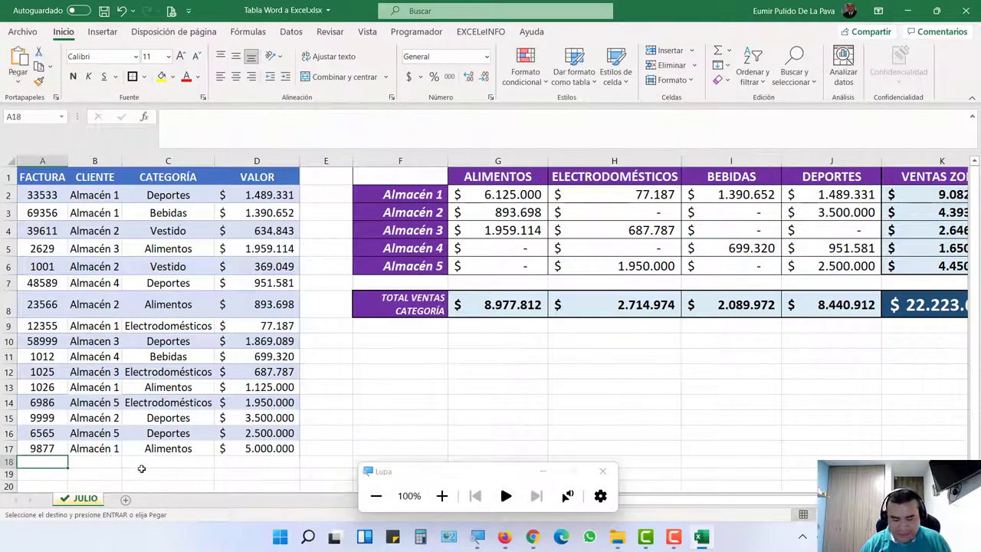
type("98798")
key("Tab")
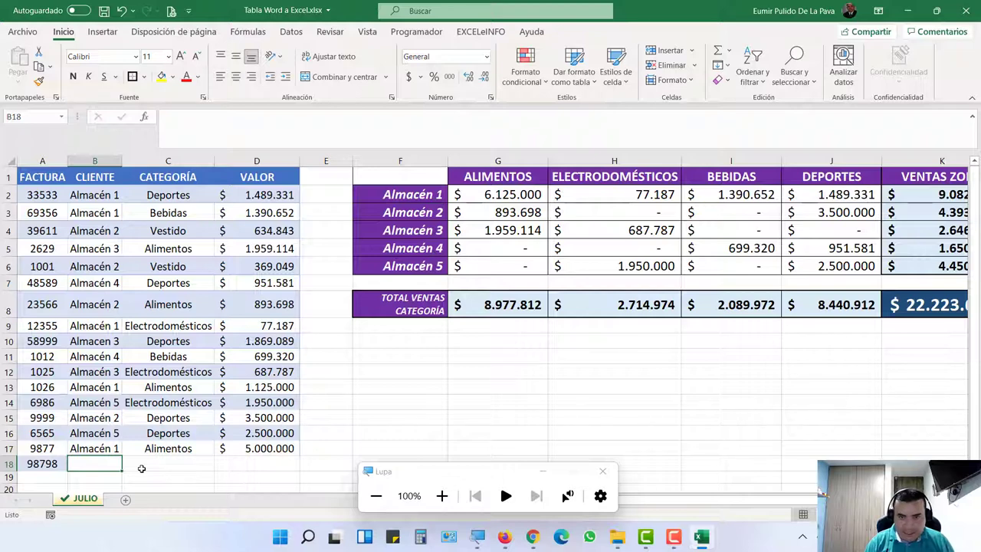
type("Almac")
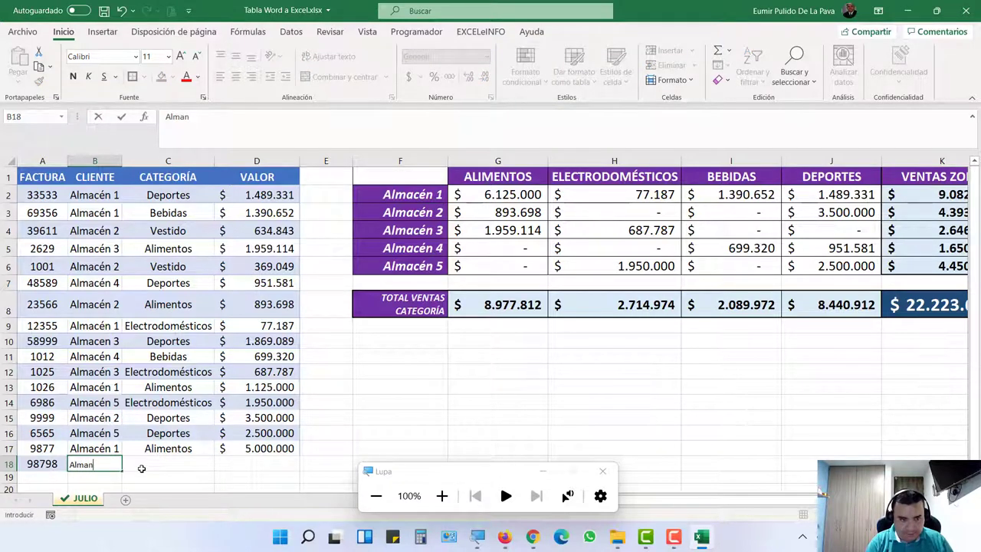
type("enm")
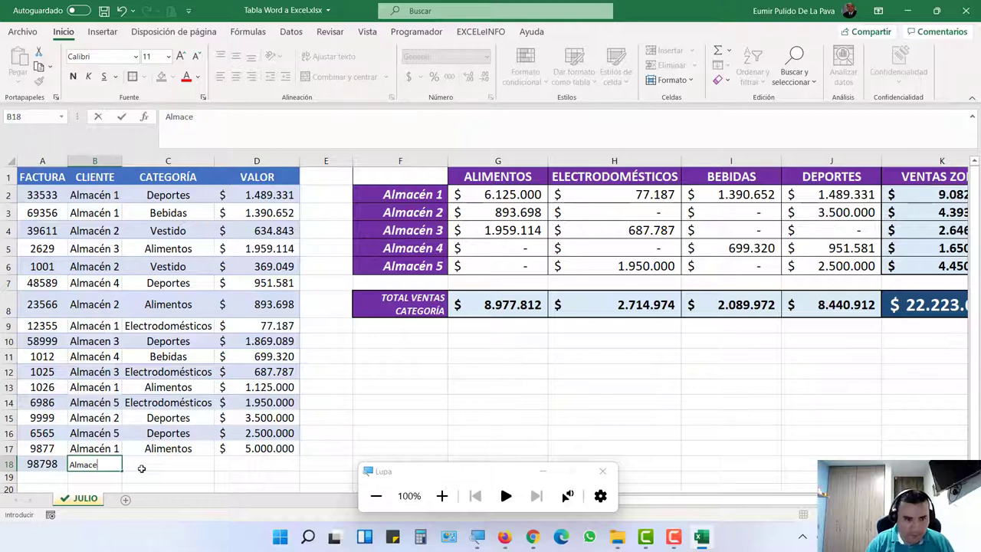
key("BackSpace")
key("BackSpace")
key("BackSpace")
type("lmac")
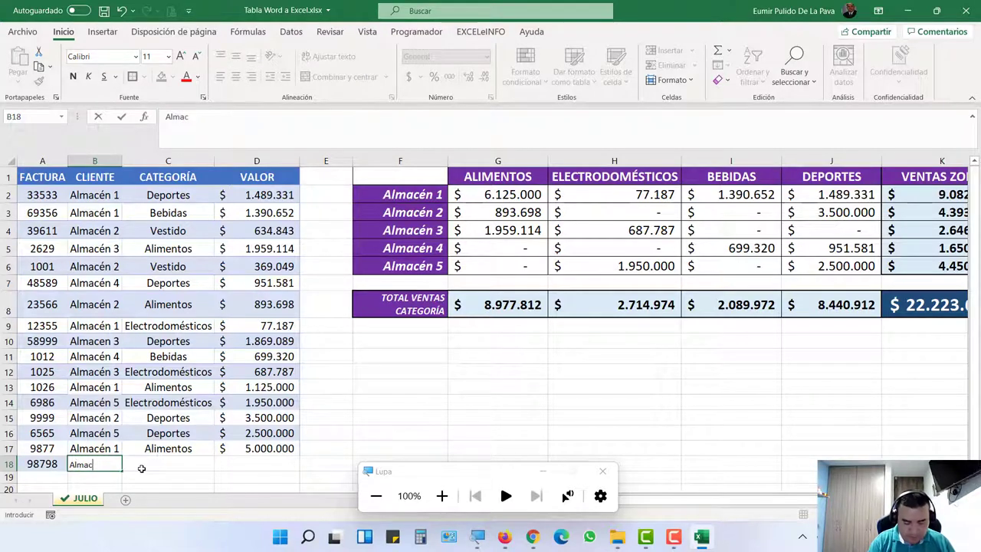
left_click(142, 468)
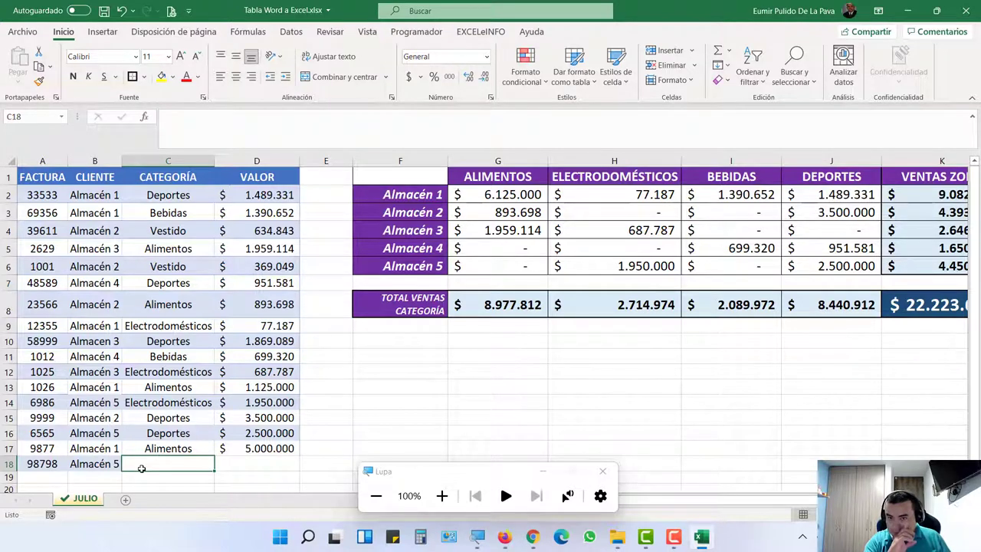
type("Bebidas")
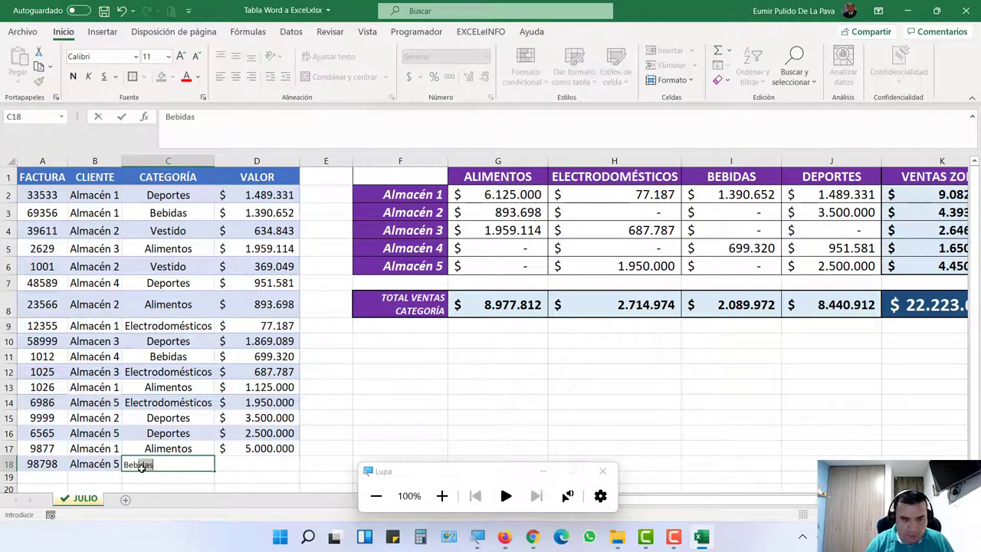
key("Tab")
type("1")
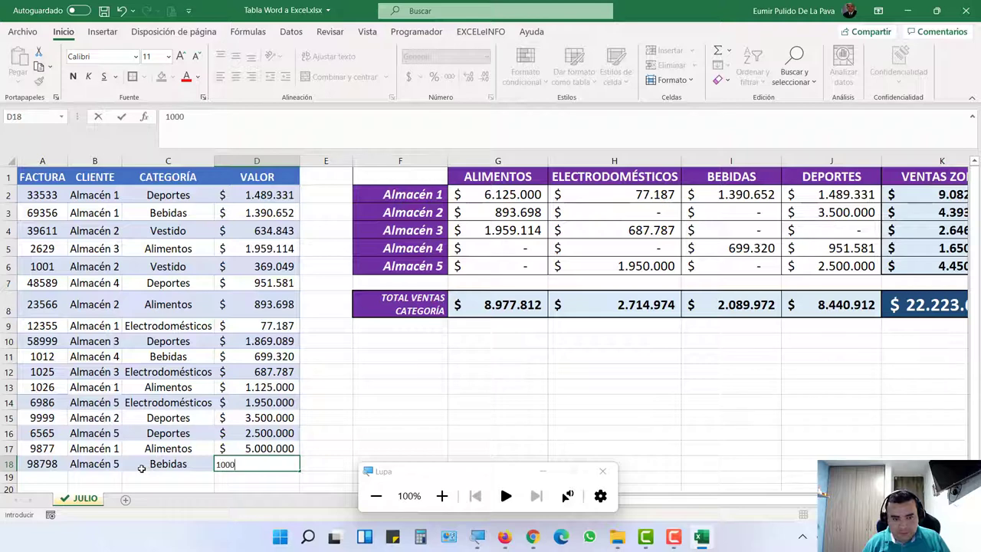
key("Return")
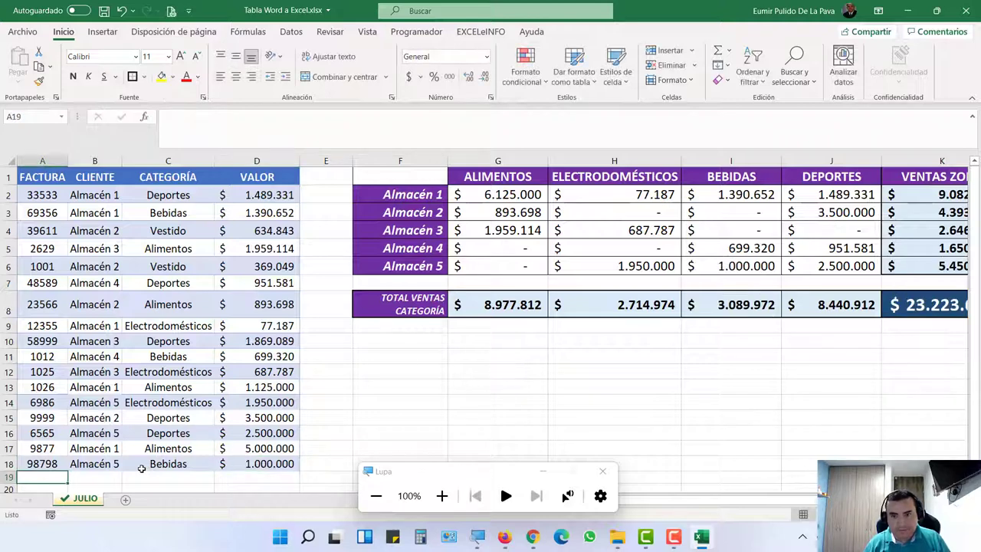
Check Almacén 5's updated totals, save the workbook, and minimize Excel
left_click_drag(927, 266, 475, 266)
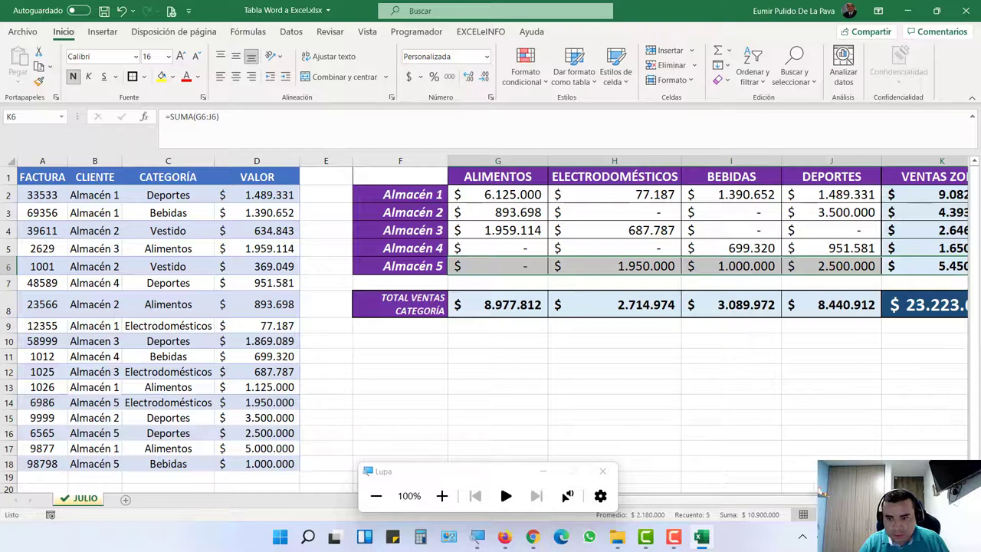
scroll(494, 307, "right", 1)
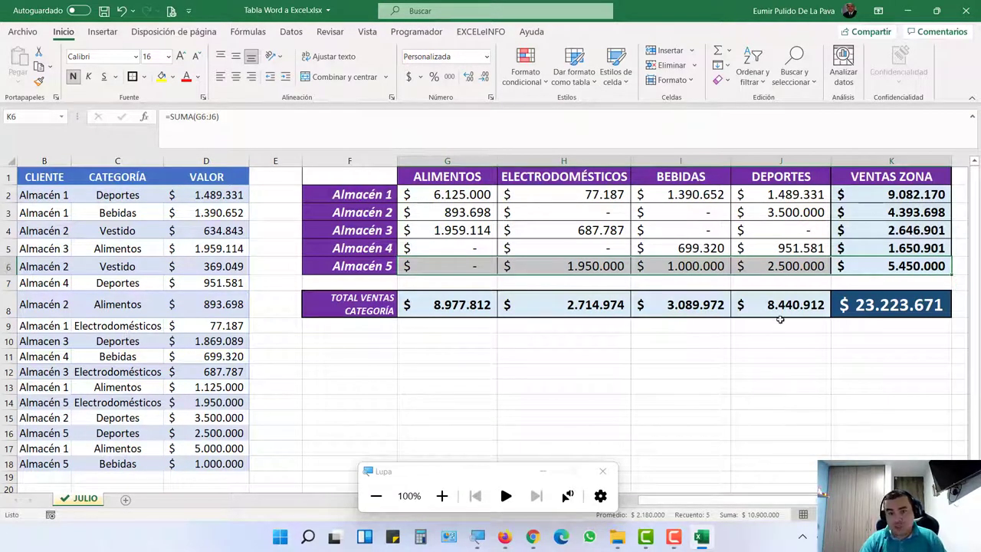
left_click(385, 180)
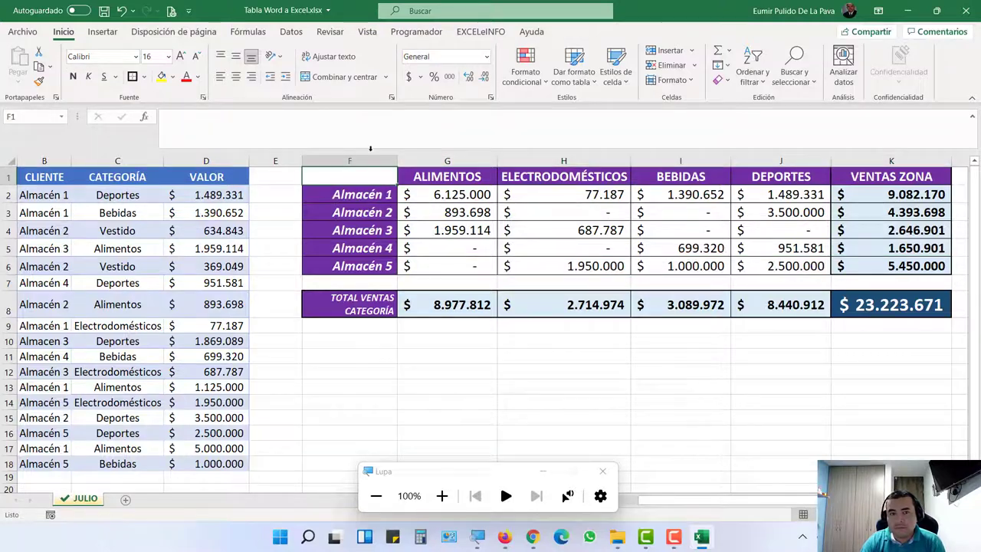
left_click(103, 11)
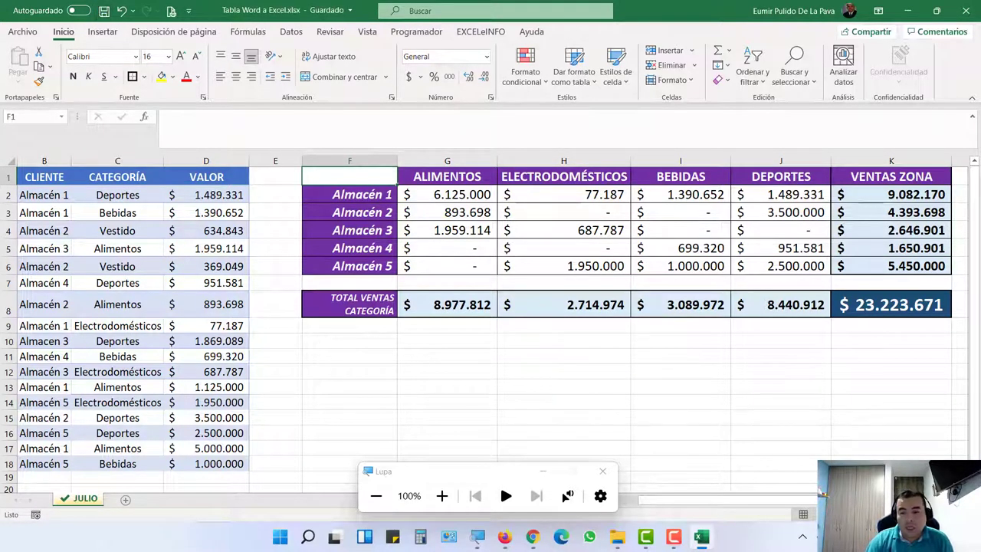
key("super+d")
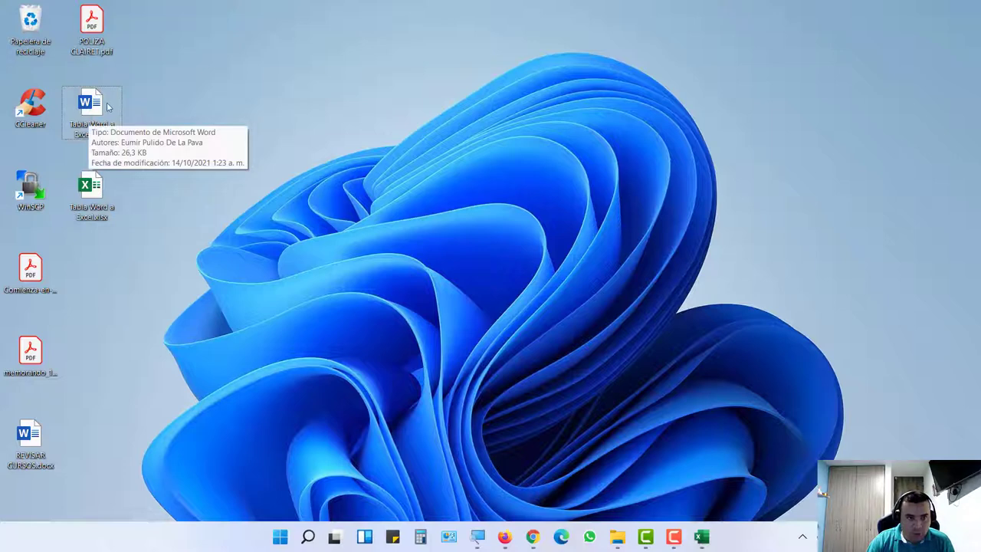
Open the Tabla Word a Excel letter from the desktop and enable editing
double_click(99, 108)
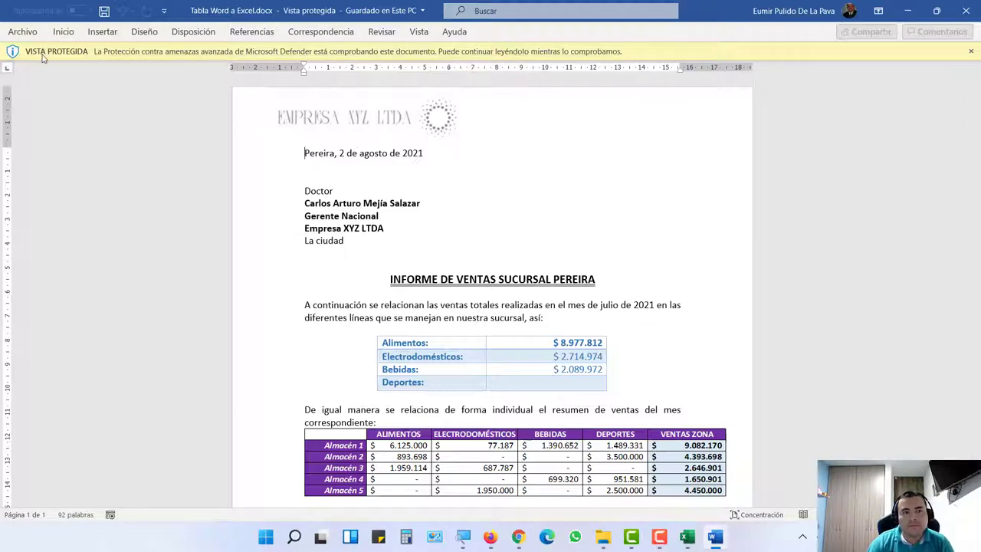
left_click(23, 31)
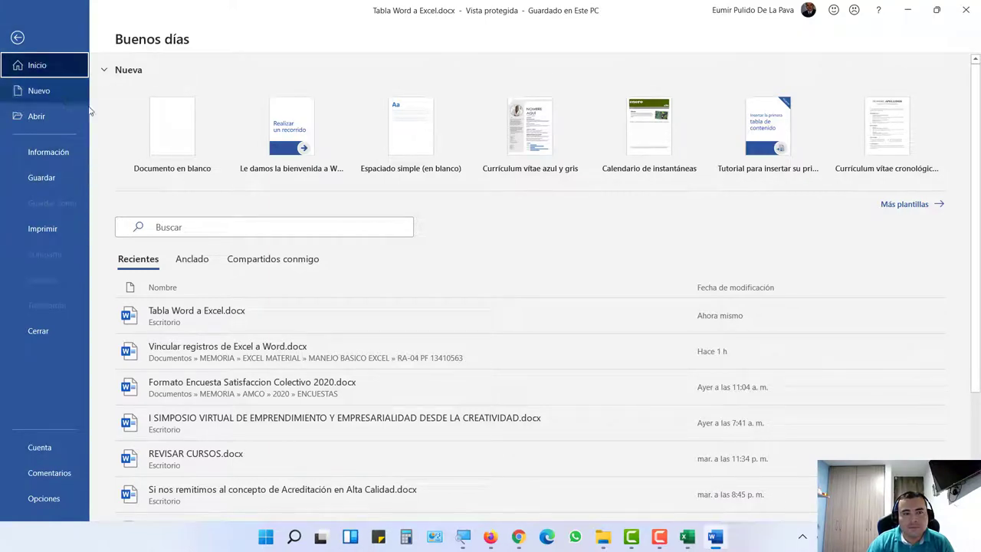
left_click(134, 142)
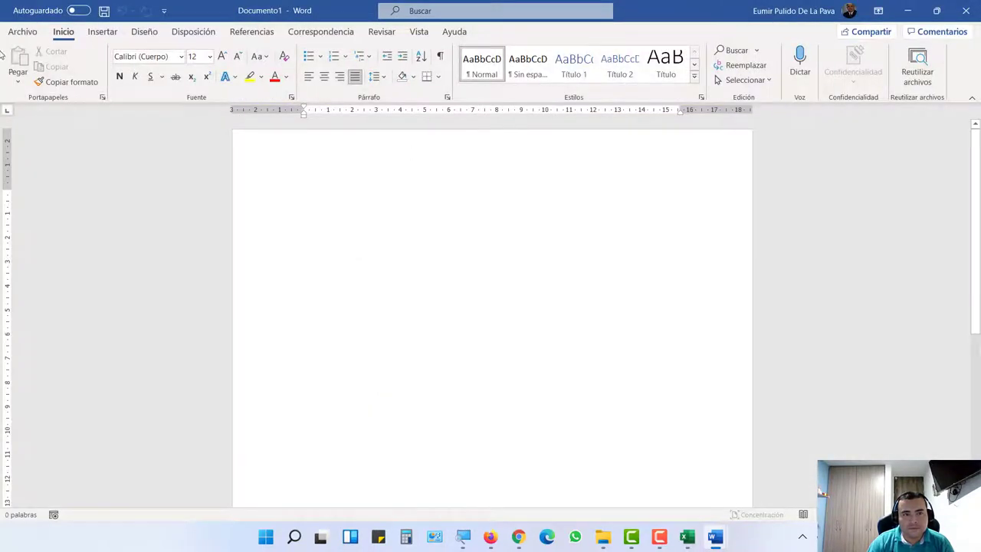
mouse_move(716, 536)
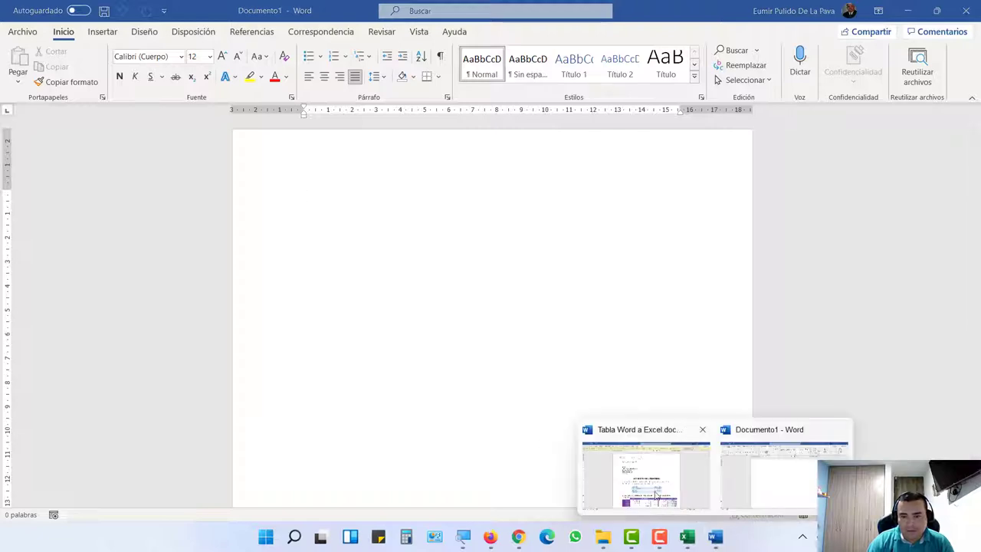
left_click(647, 468)
left_click(811, 52)
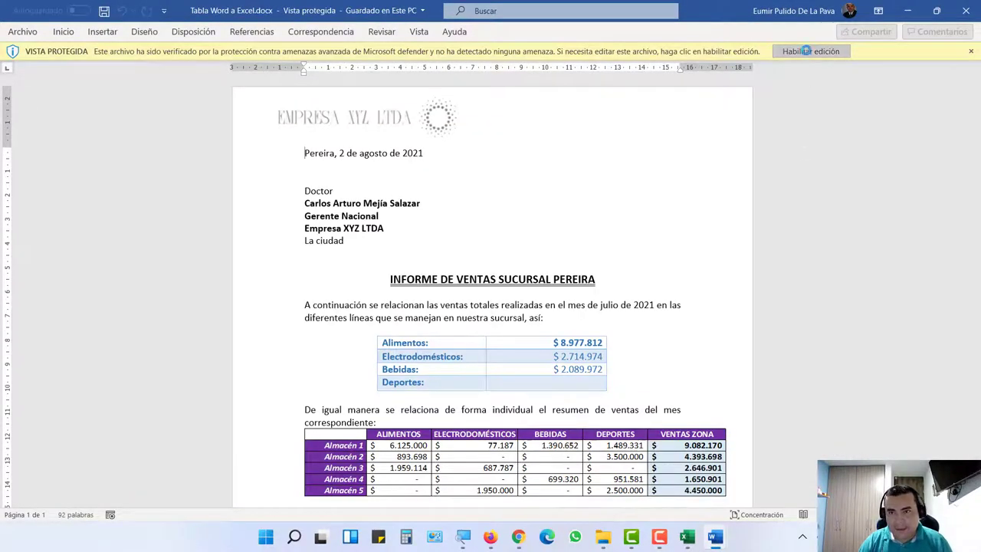
Cut the old embedded warehouse table out of the letter and return to Excel
scroll(603, 169, "down", 1)
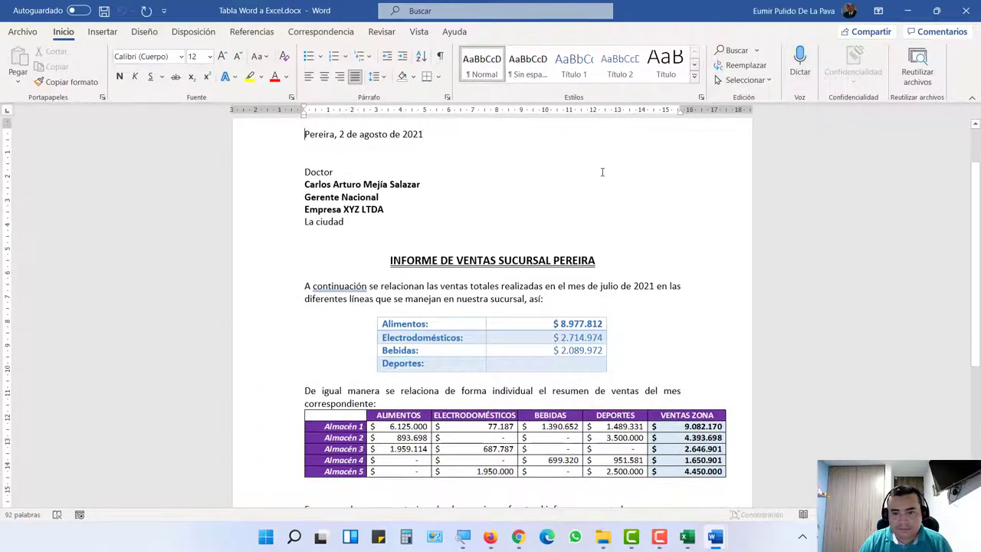
scroll(580, 229, "down", 1)
scroll(572, 322, "down", 3)
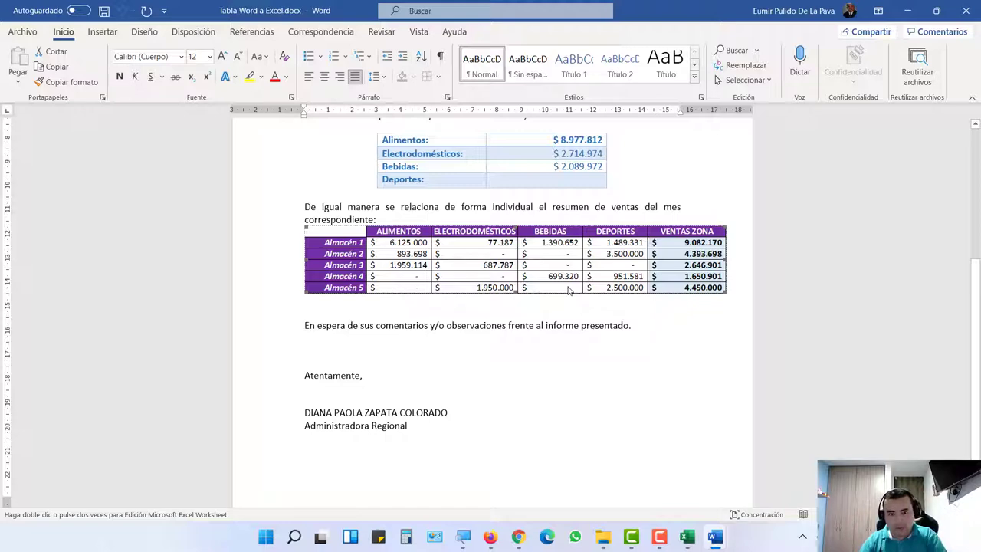
key("ctrl+x")
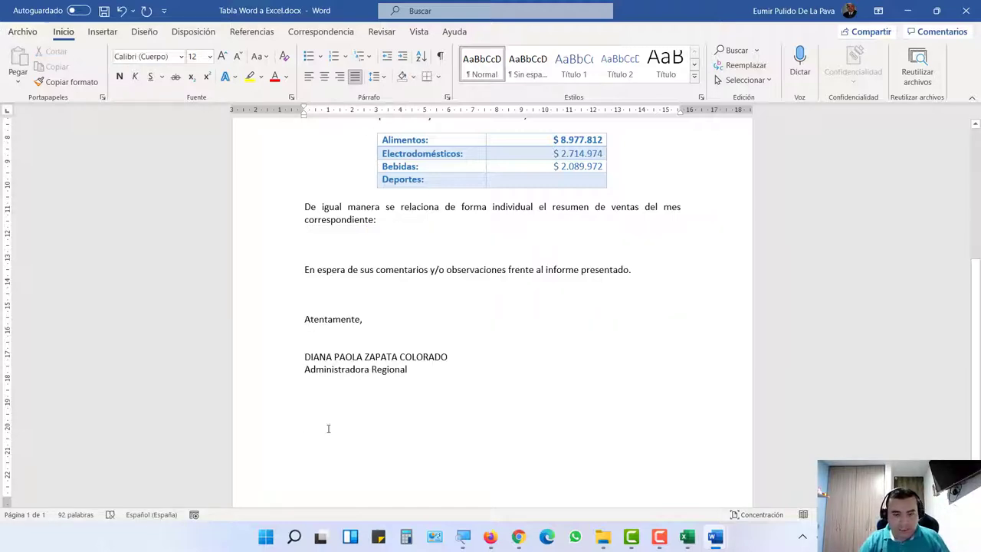
key("ctrl+n")
left_click(711, 538)
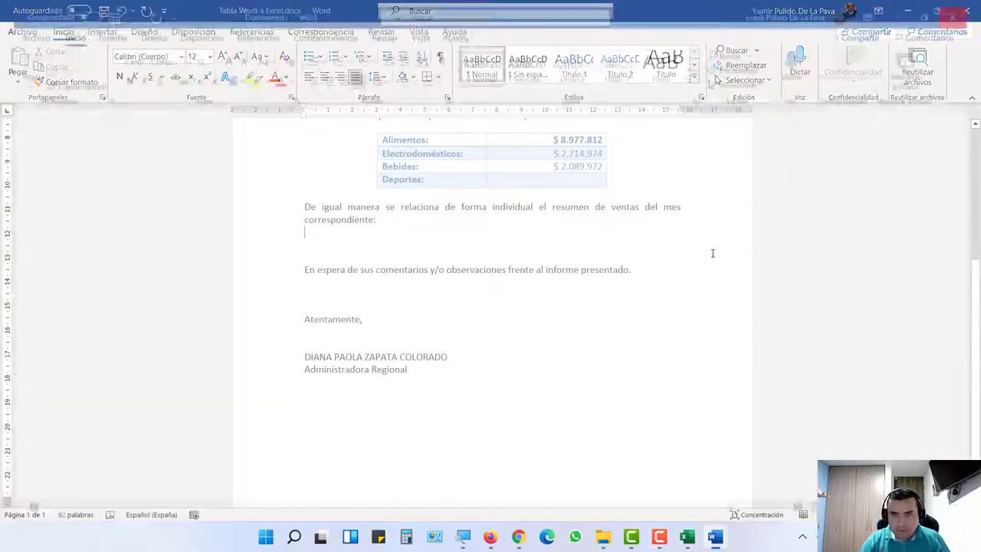
left_click(687, 538)
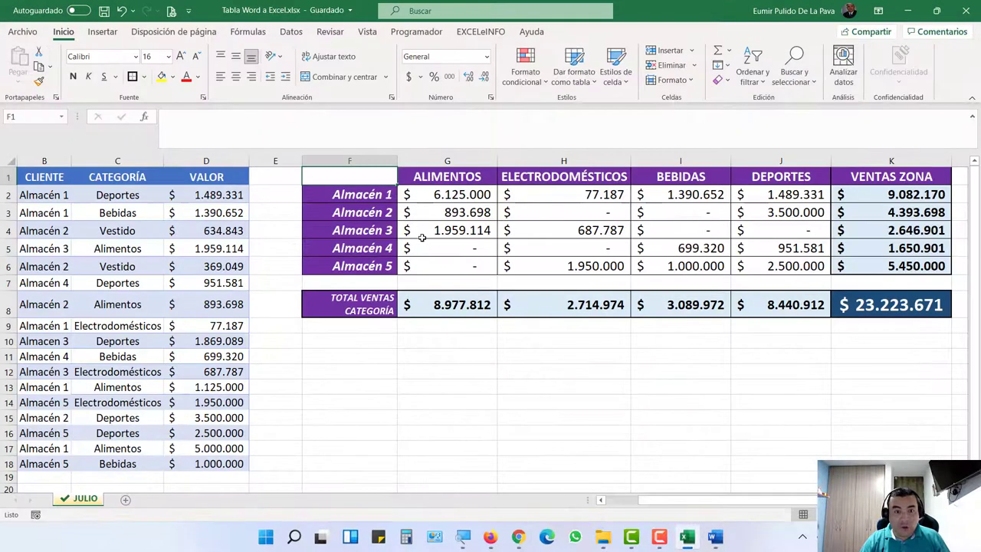
Copy F1:K8 including the totals row and open Word's Pegado especial with Pegar vínculo
left_click_drag(368, 181, 856, 306)
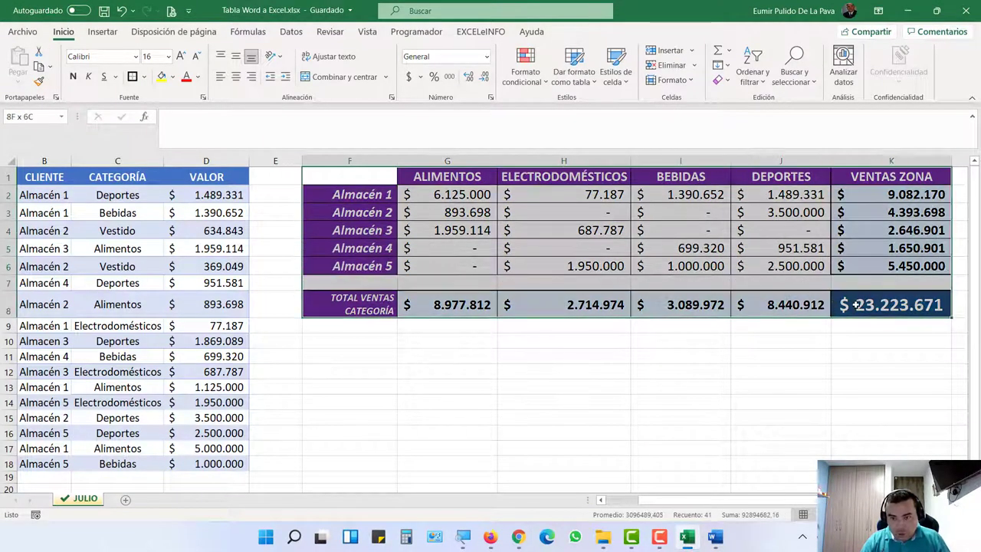
key("ctrl+c")
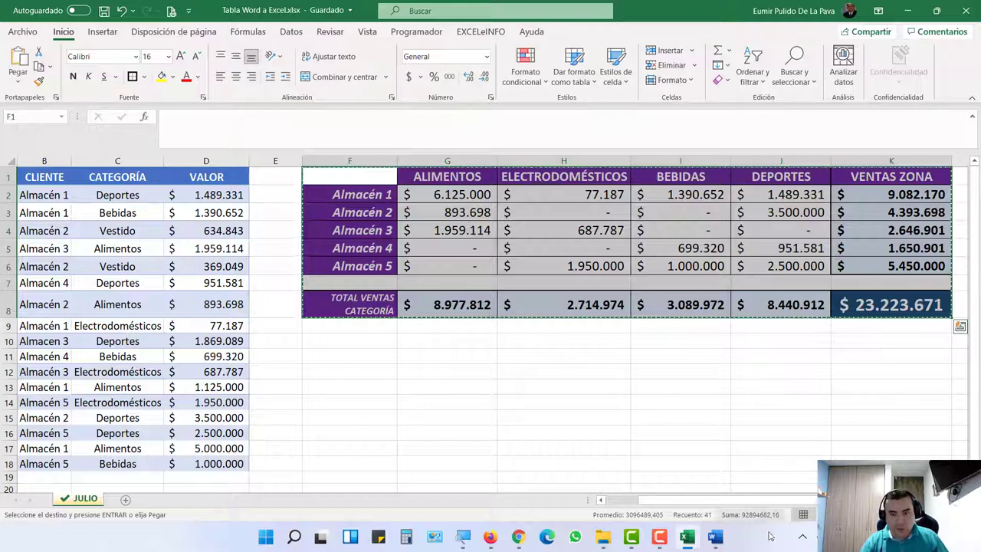
left_click(714, 537)
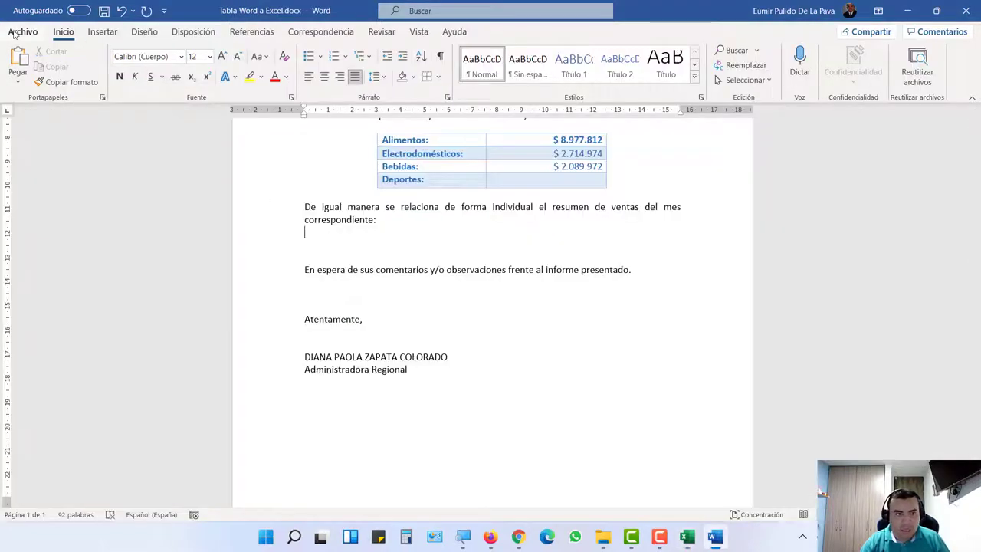
left_click(18, 81)
left_click(38, 139)
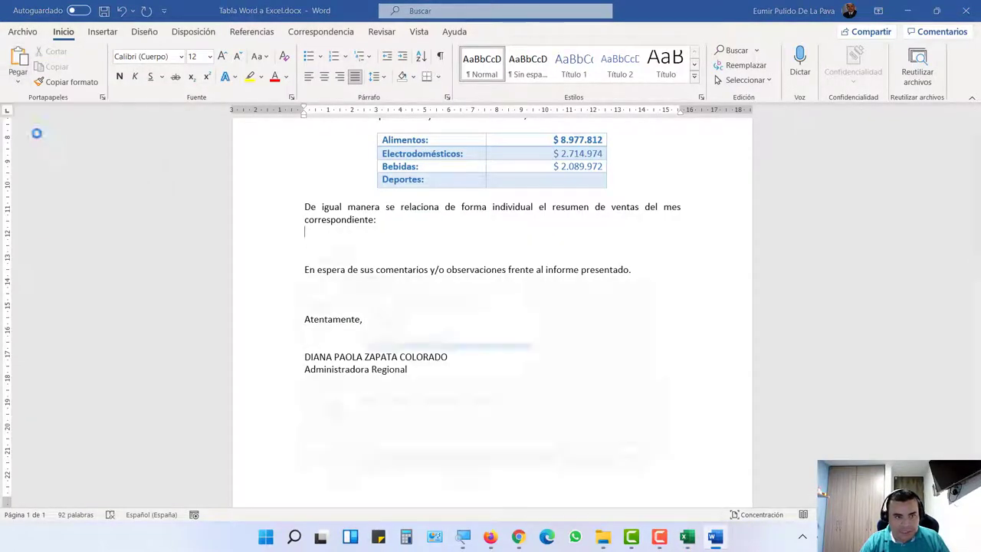
left_click(296, 317)
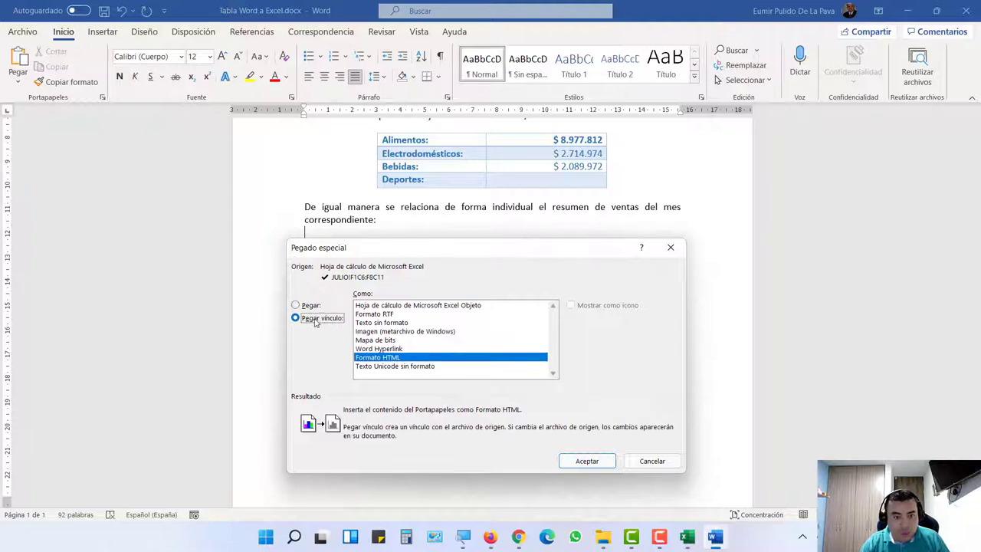
Paste the table as a linked Hoja de cálculo de Microsoft Excel Objeto
left_click(406, 306)
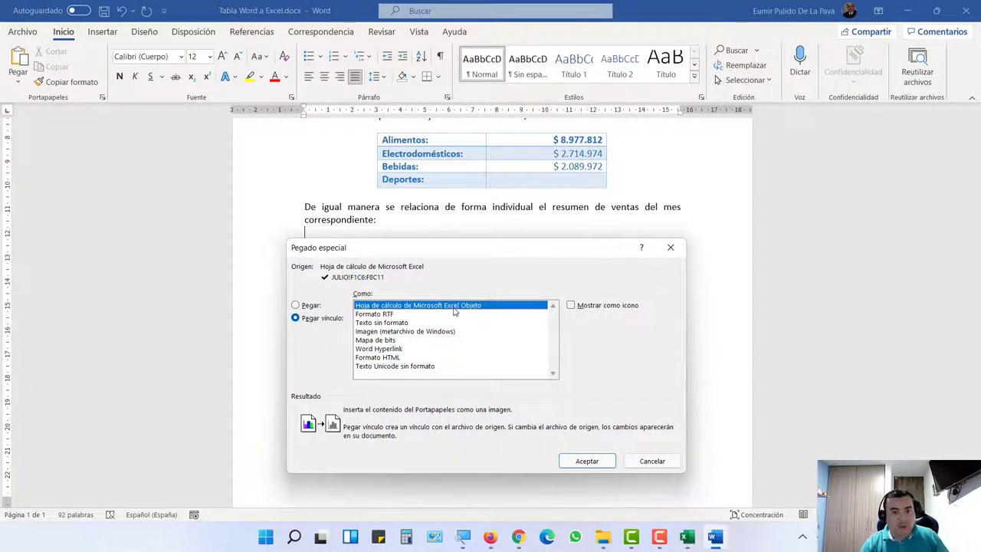
left_click(303, 306)
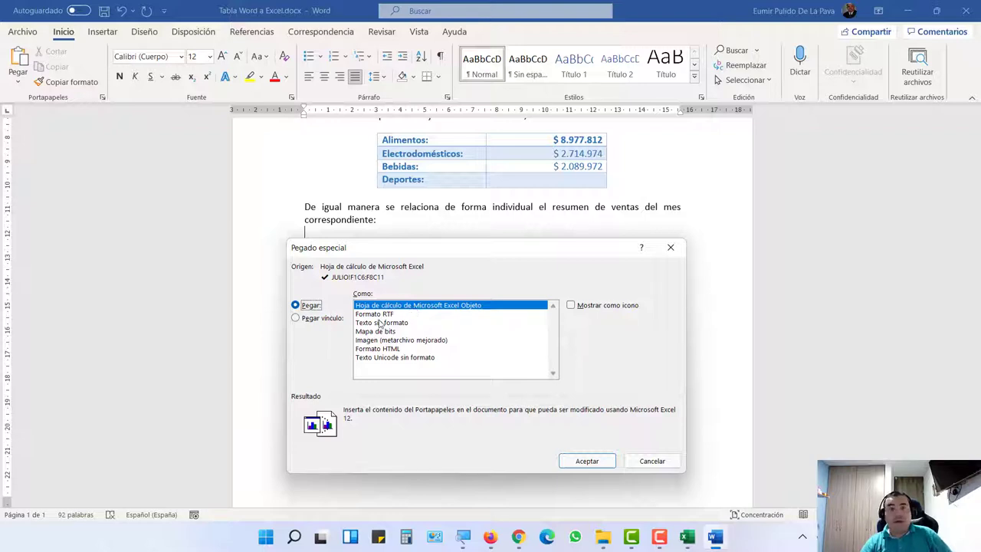
left_click(322, 318)
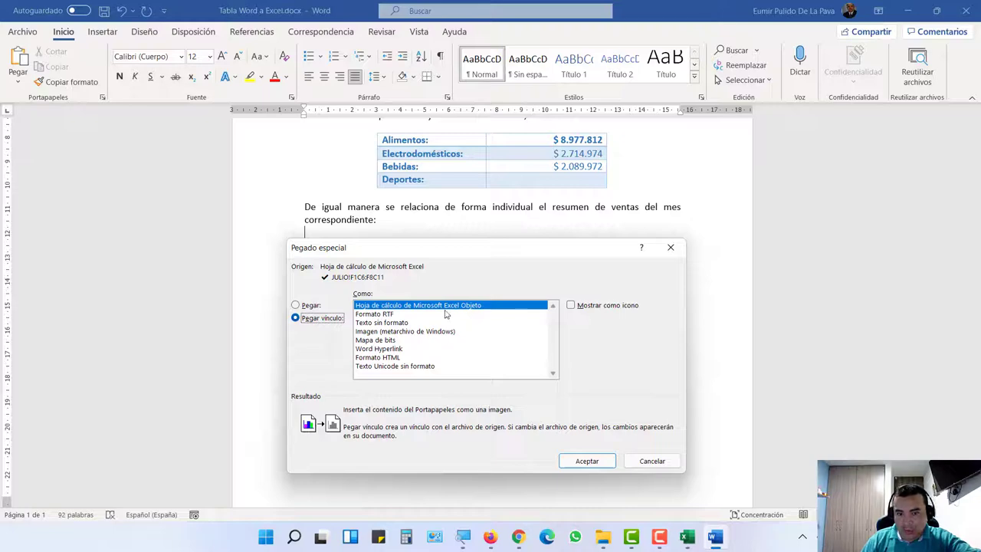
left_click(572, 461)
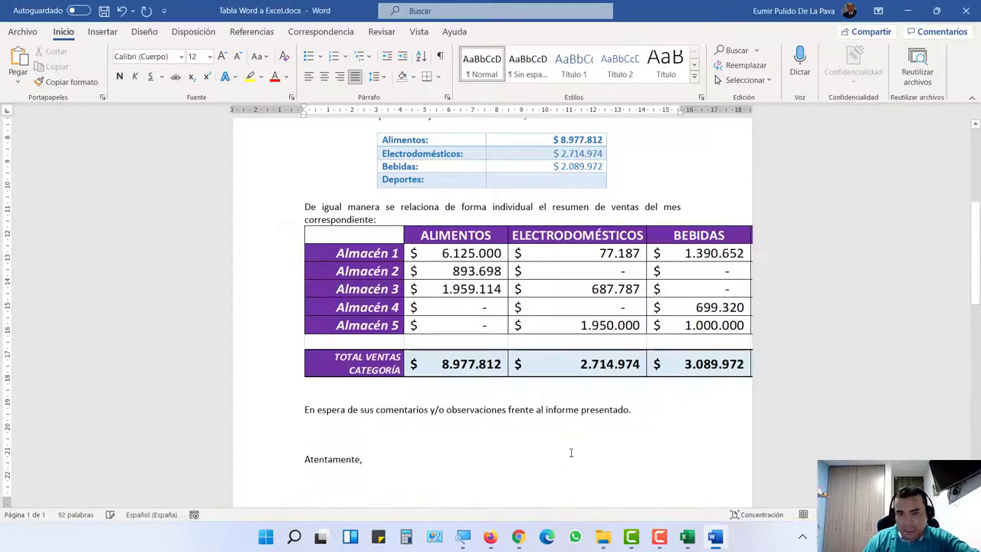
Shrink the linked table to fit the page margins and close the letter
left_click(345, 235)
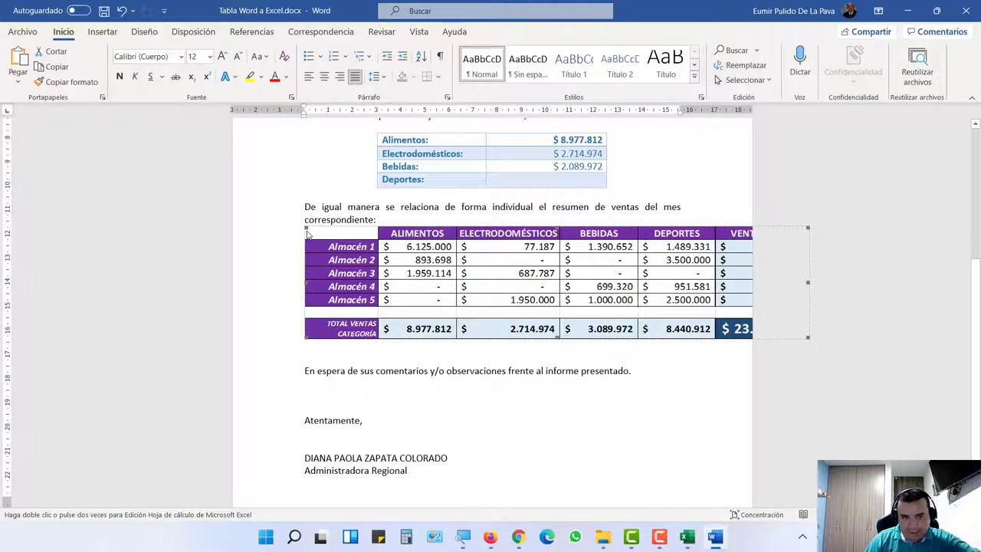
left_click_drag(306, 228, 383, 249)
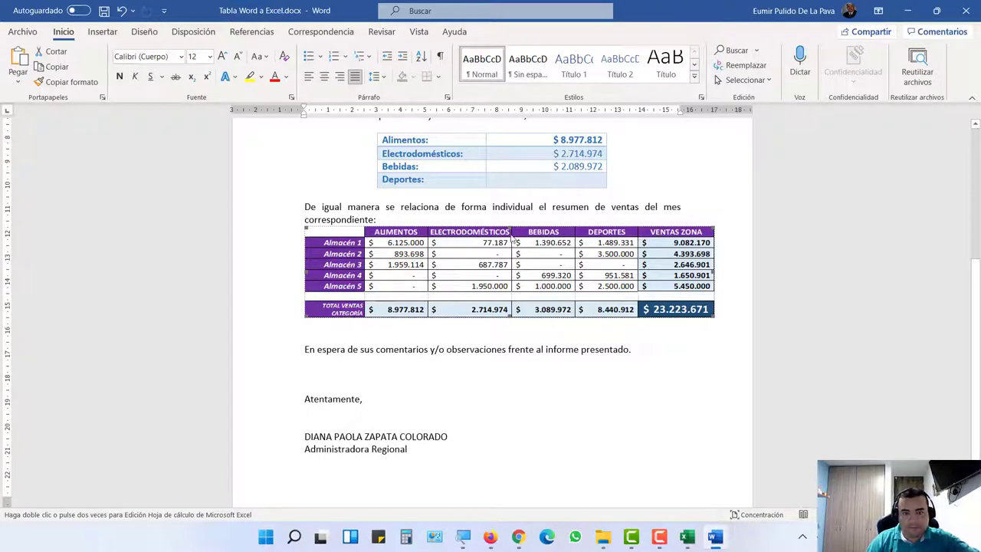
left_click(977, 7)
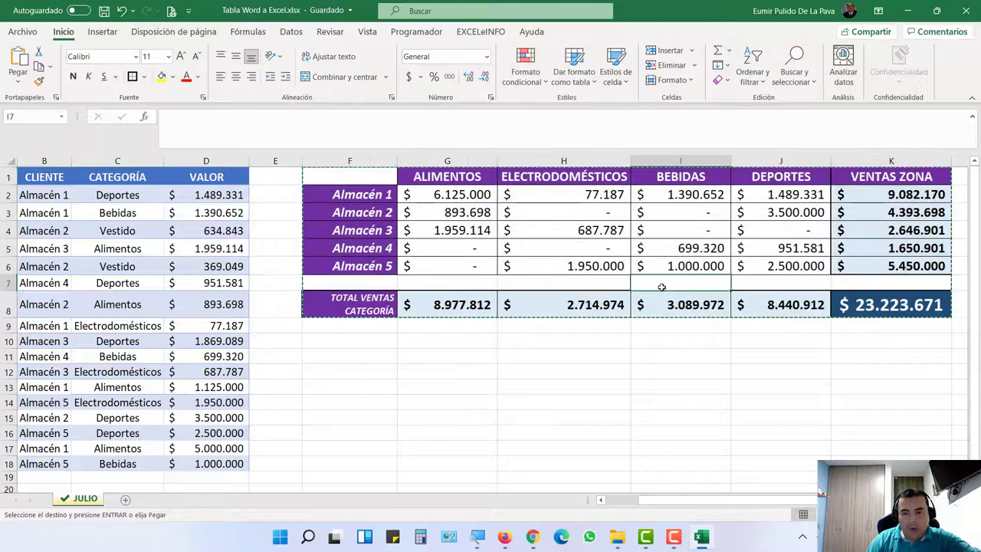
Enter row 19: invoice 35321, client Almacen 1, Electrodomésticos, value 1.000.000
scroll(307, 345, "left", 1)
scroll(162, 392, "down", 2)
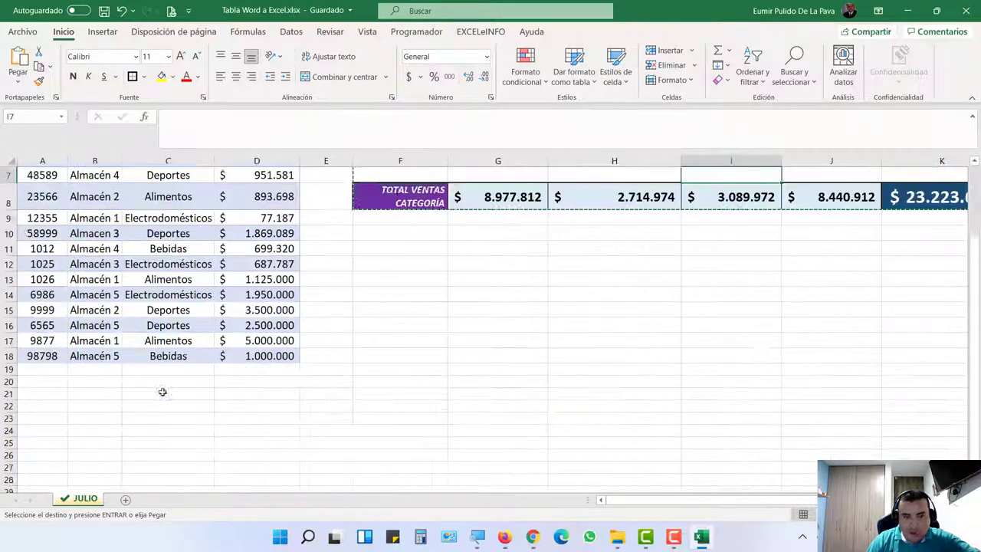
scroll(163, 392, "down", 1)
left_click(49, 310)
type("35")
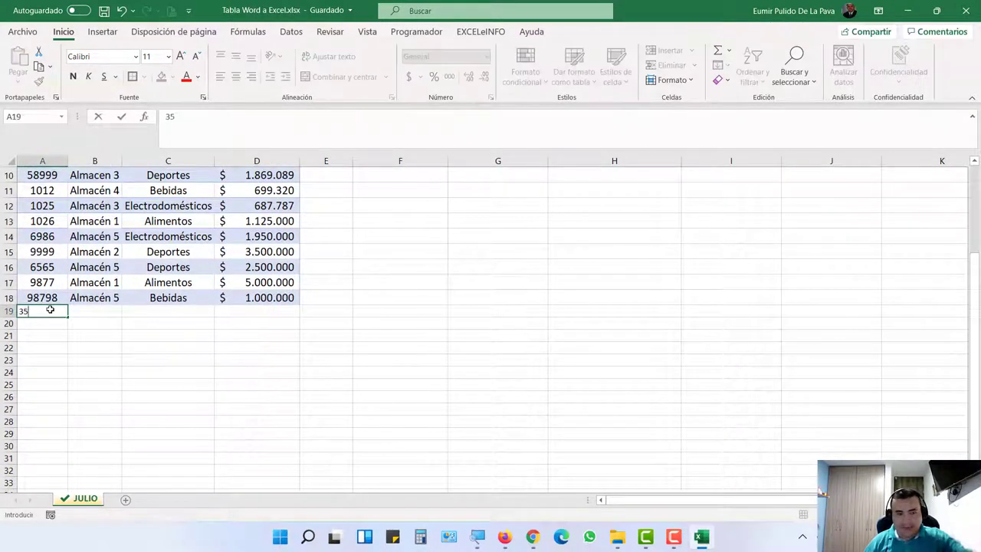
type("321")
key("Tab")
type("Al")
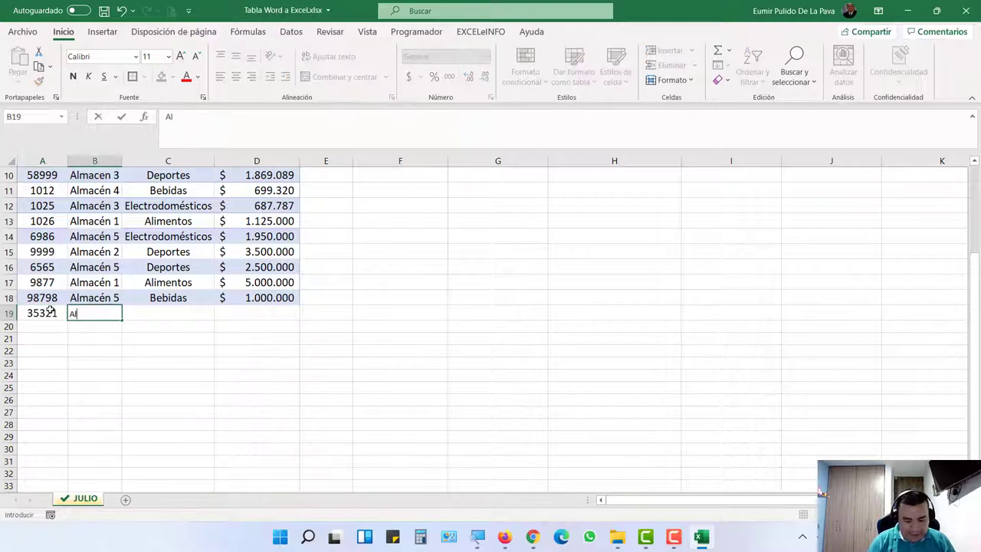
type("1")
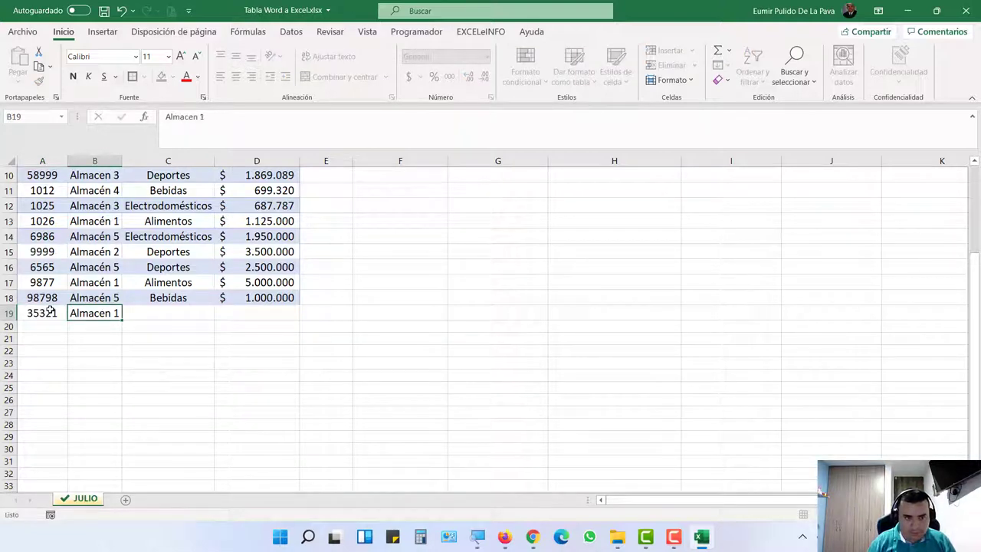
key("Tab")
scroll(742, 448, "up", 3)
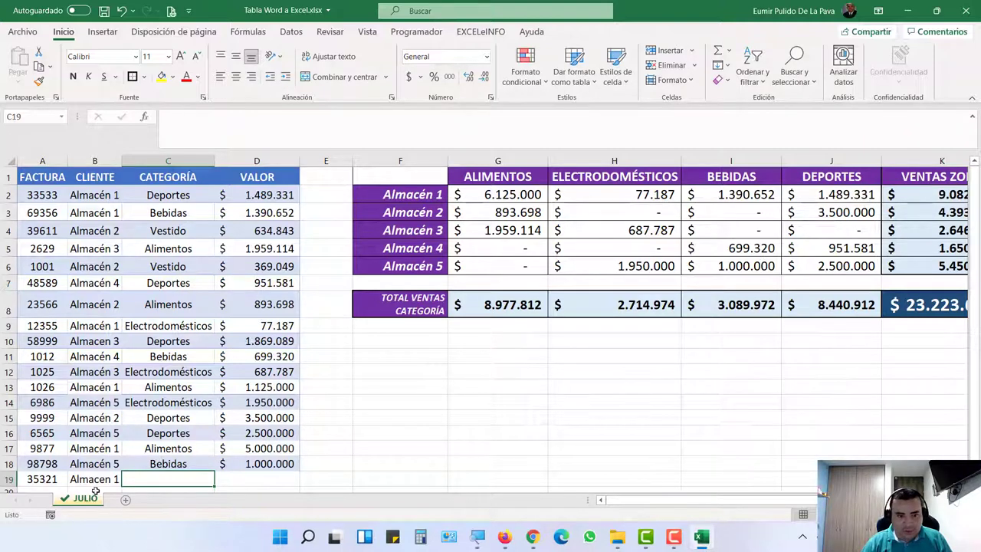
scroll(95, 491, "down", 2)
type("el")
key("Tab")
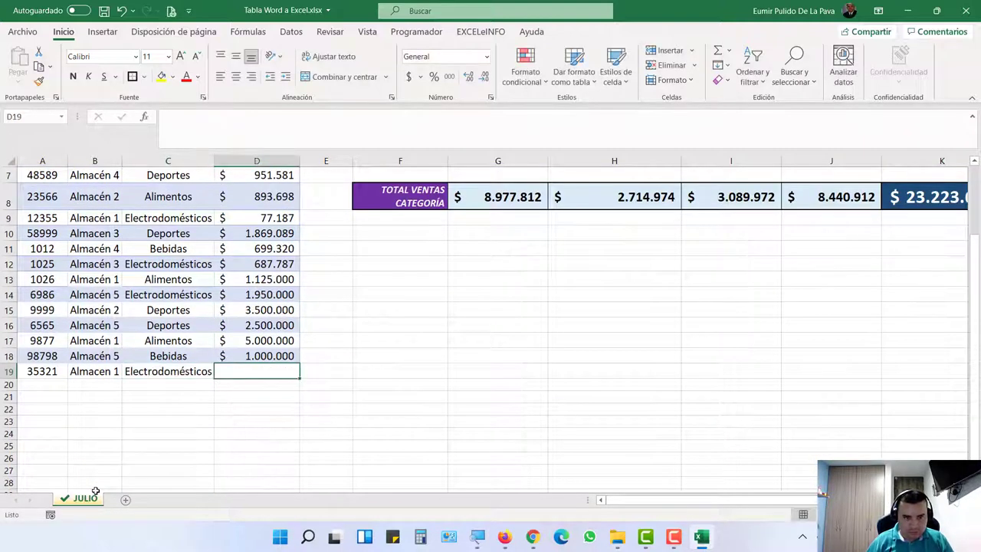
type("1.000.0")
key("Return")
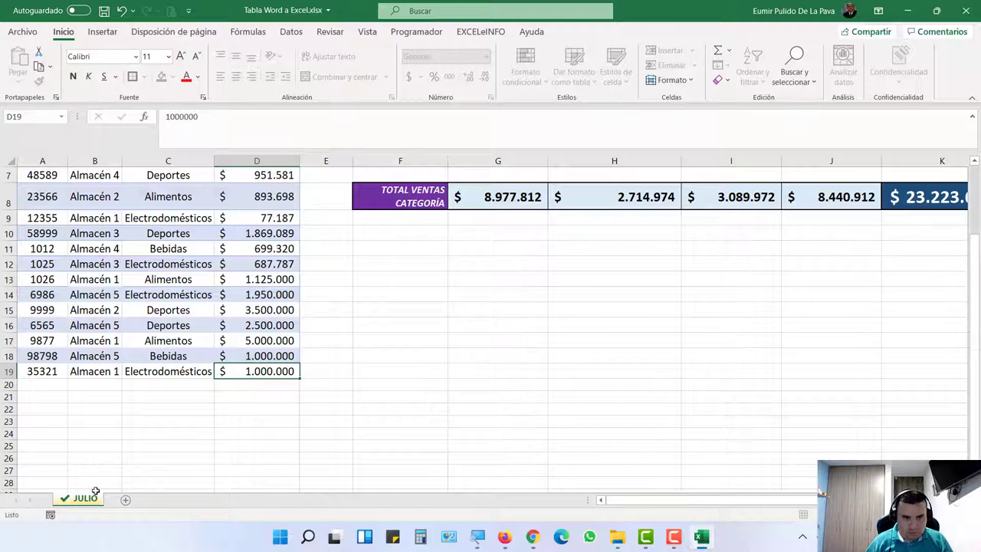
Check B19, D19 and the SUMAR.SI.CONJUNTO summary formulas in H2 and I2
scroll(461, 389, "up", 2)
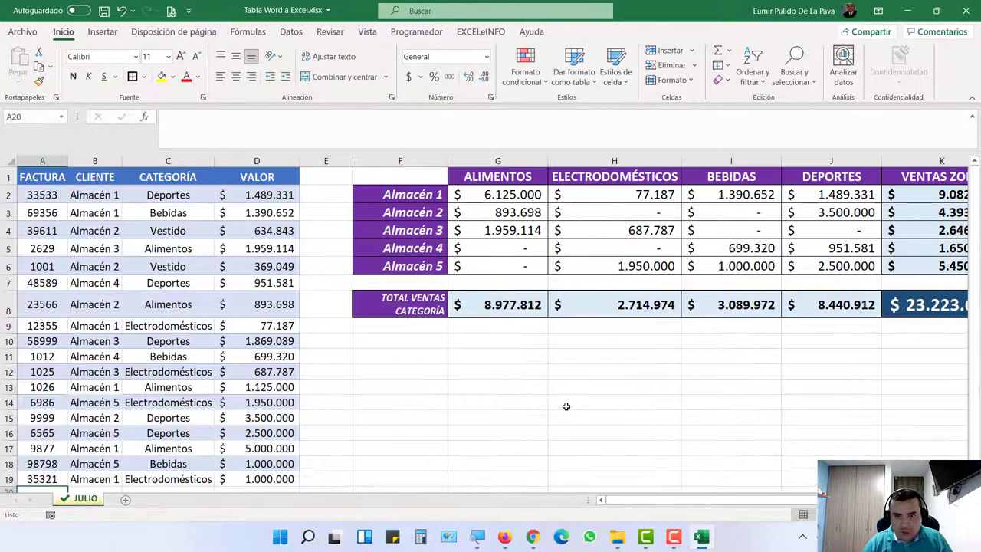
left_click(618, 210)
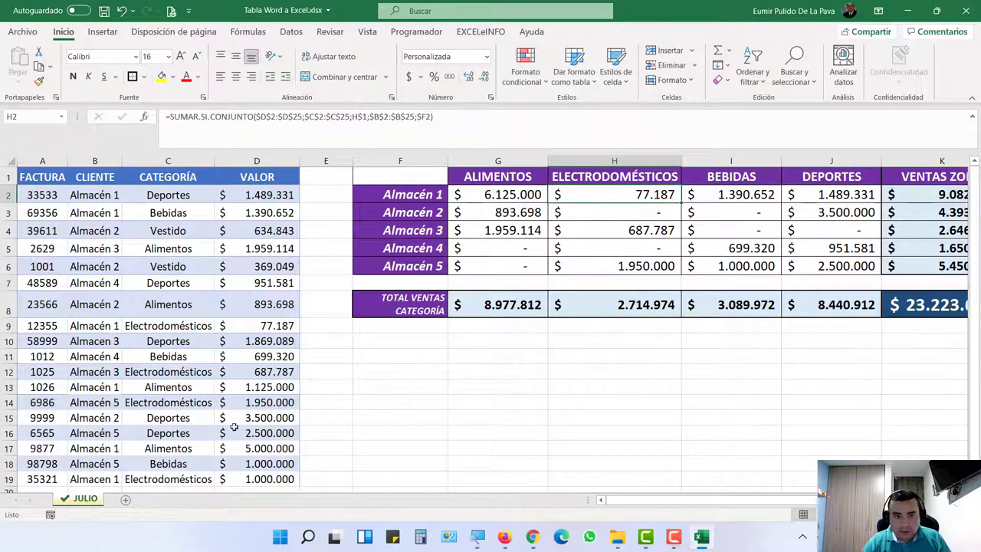
scroll(235, 398, "down", 2)
left_click(145, 383)
left_click(101, 370)
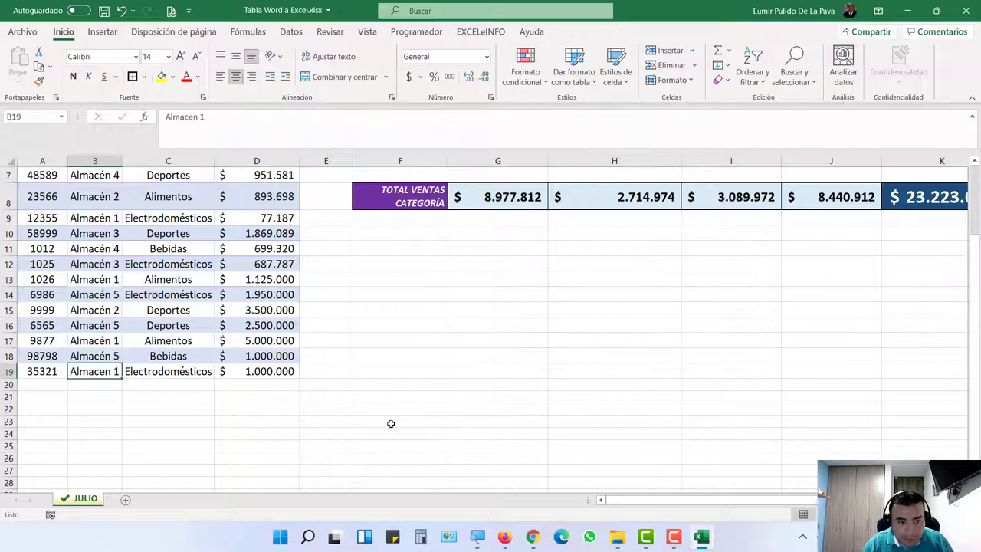
scroll(391, 423, "up", 2)
scroll(286, 372, "down", 2)
left_click(284, 371)
scroll(333, 365, "up", 2)
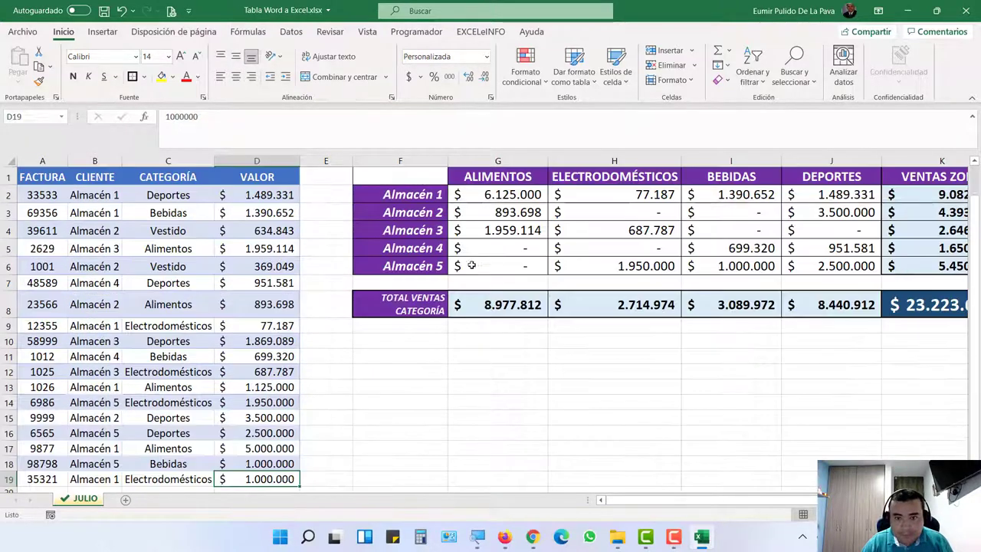
left_click(576, 188)
key("Right")
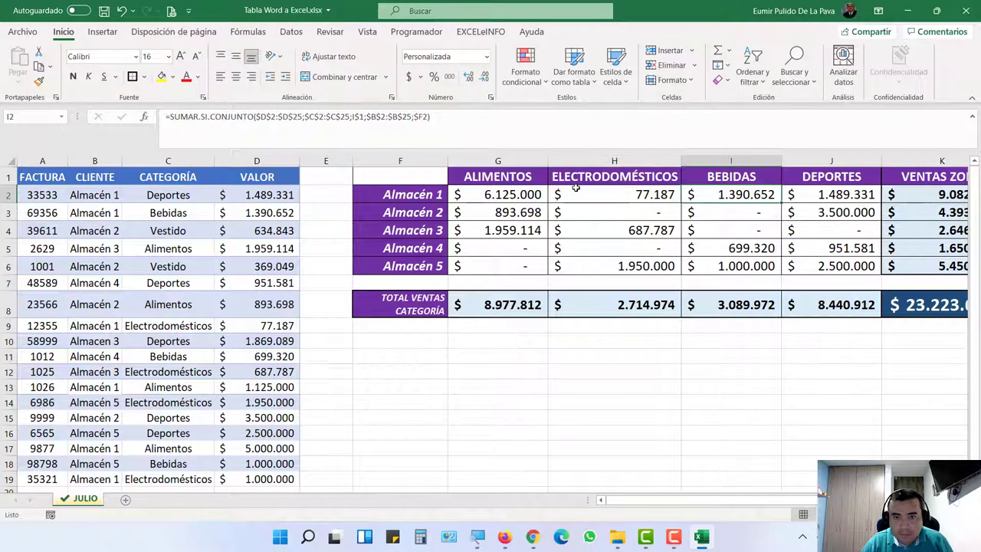
scroll(498, 262, "down", 1)
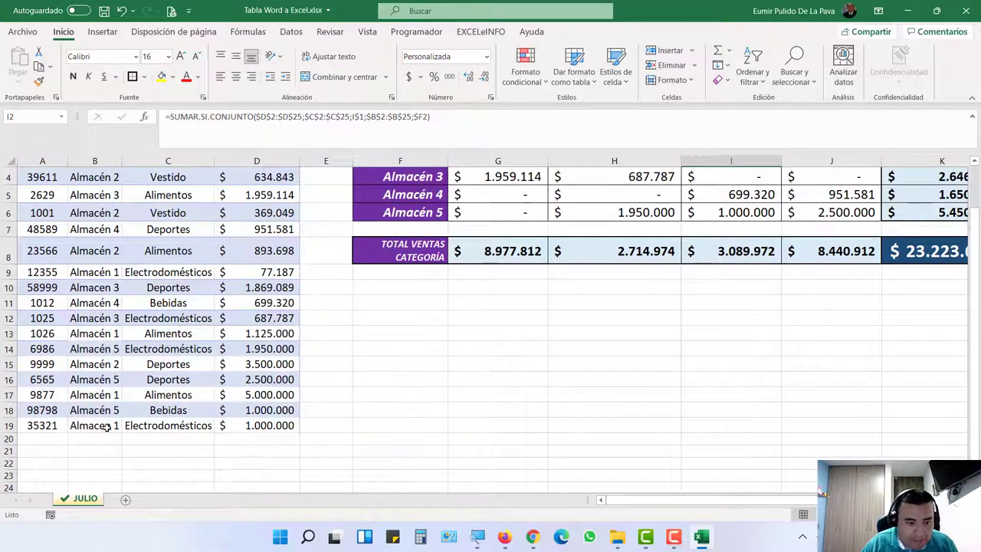
left_click(107, 426)
scroll(599, 213, "up", 1)
left_click(619, 197)
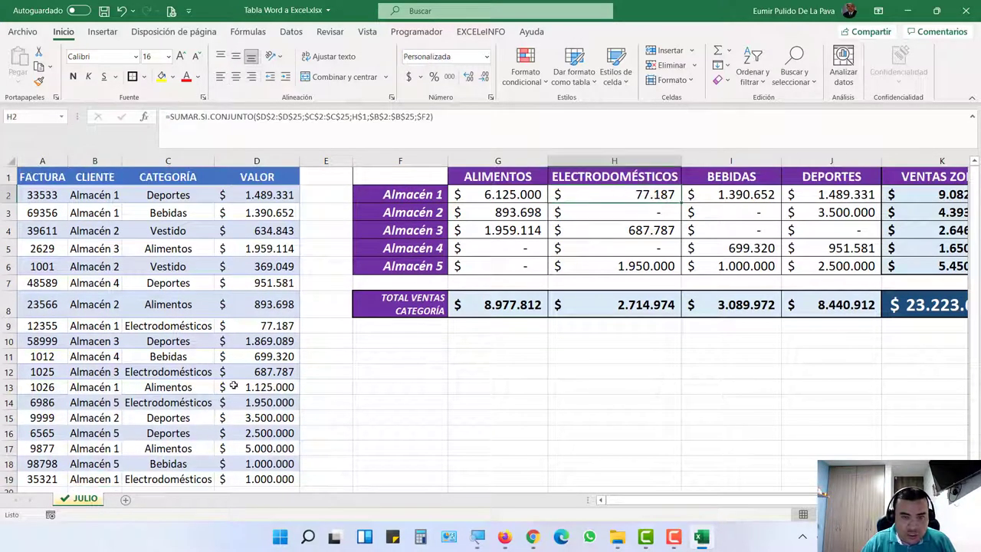
scroll(141, 423, "down", 2)
scroll(131, 399, "down", 1)
left_click(111, 314)
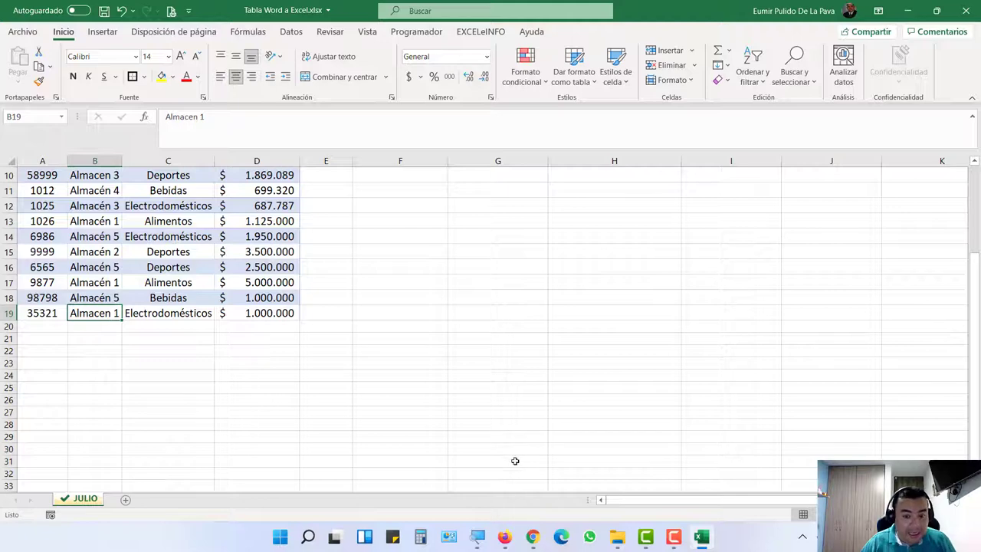
left_click(478, 536)
left_click(442, 496)
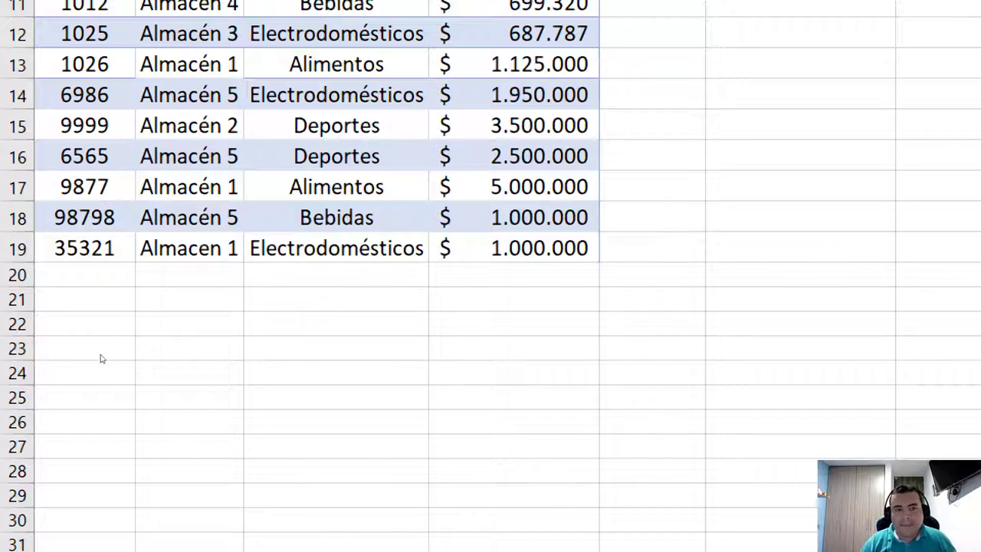
Correct B19's client to 'Almacén 1' and check the updated Almacén 1 Electrodomésticos total
left_click(101, 317)
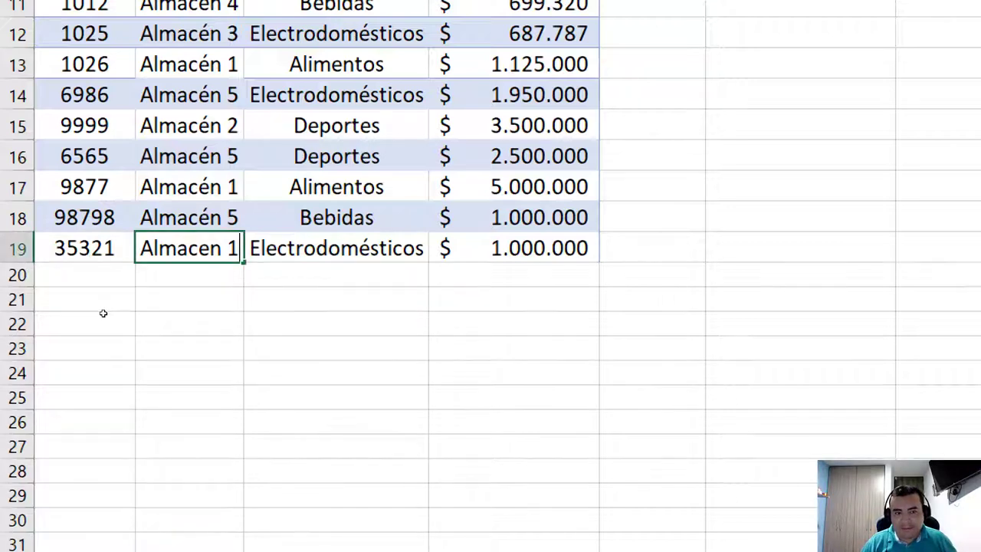
key("Left")
key("Left")
key("Left")
key("BackSpace")
type("é")
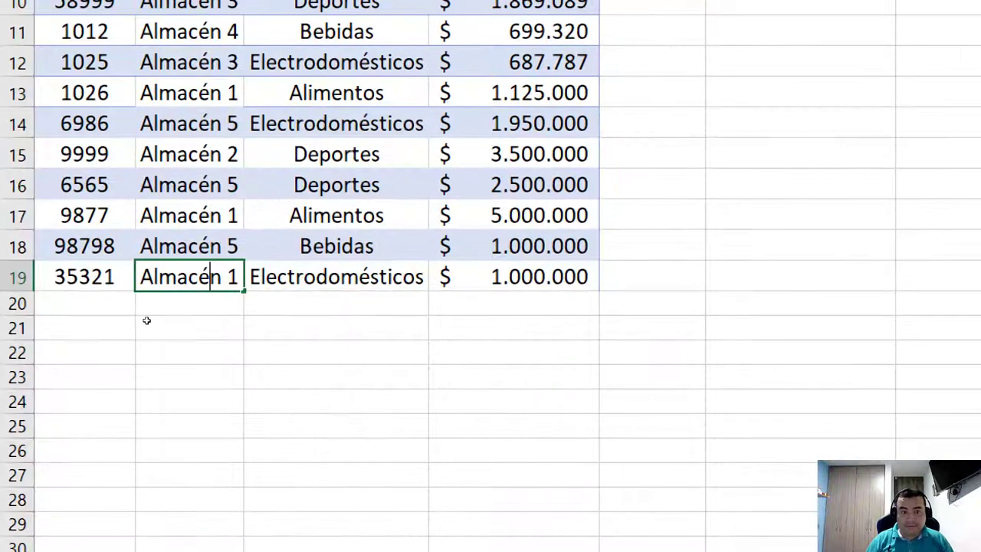
key("Return")
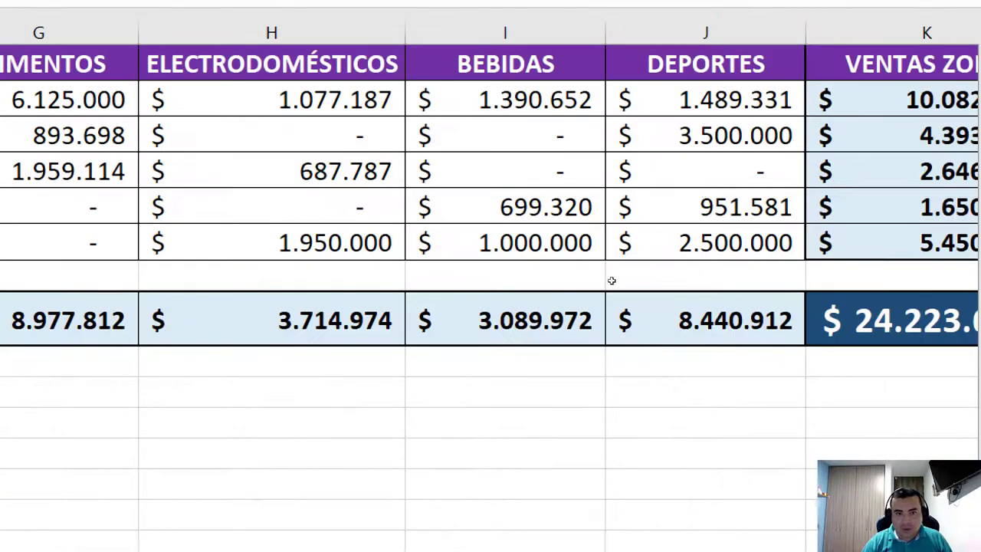
key("Up")
key("Up")
key("Up")
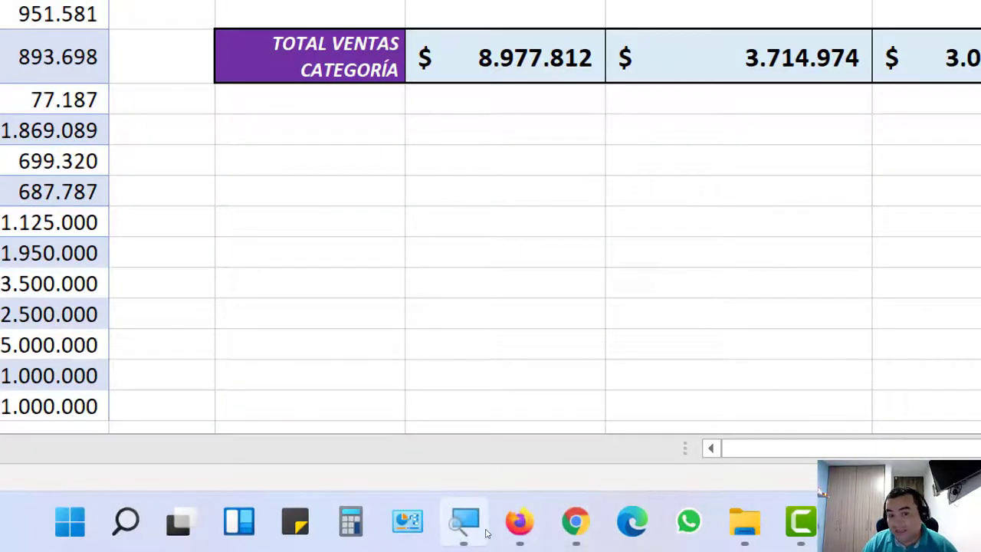
Restore normal screen magnification and put the magnifier away
left_click(483, 529)
left_click(261, 438)
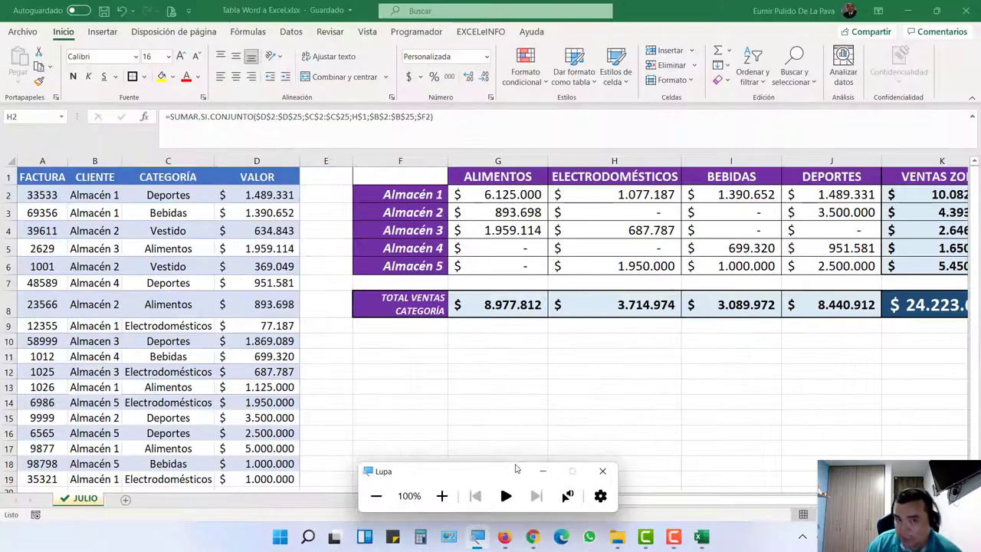
left_click(678, 374)
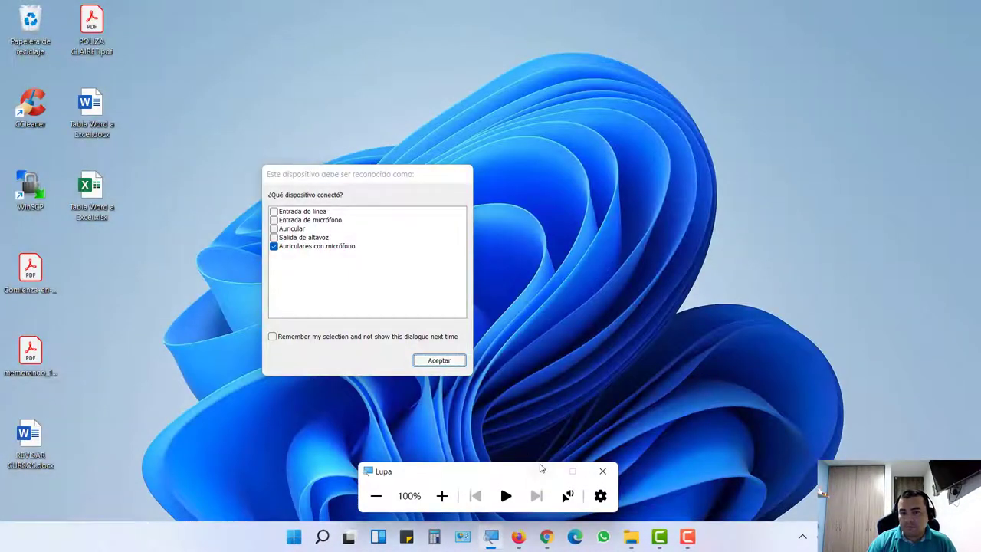
left_click(542, 470)
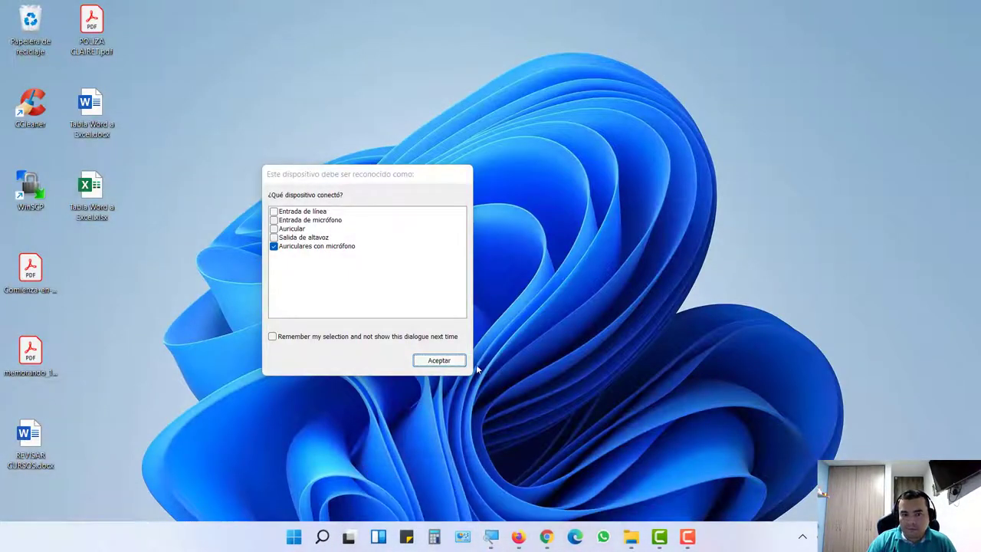
Dismiss the audio-device prompt and open Tabla Word a Excel.docx from the desktop
key("Return")
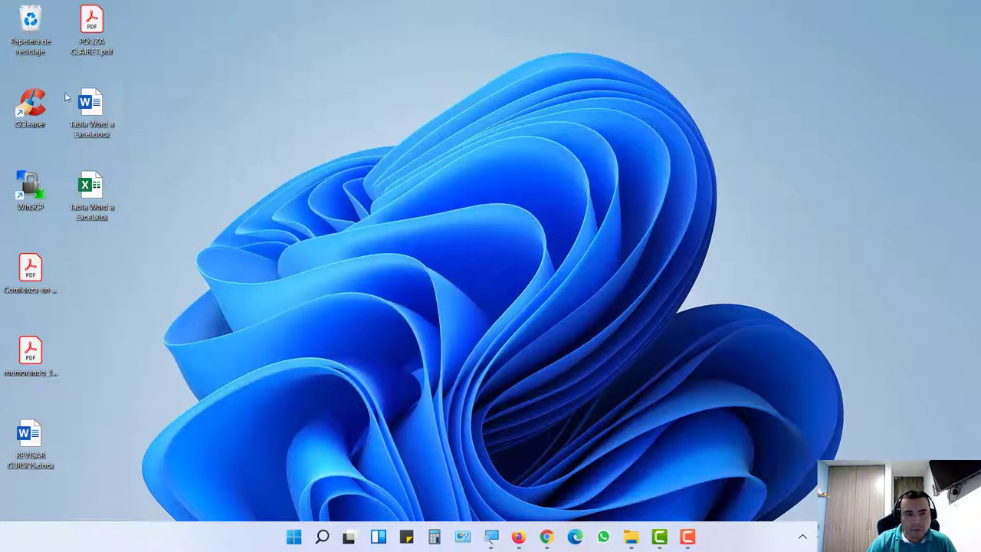
double_click(94, 113)
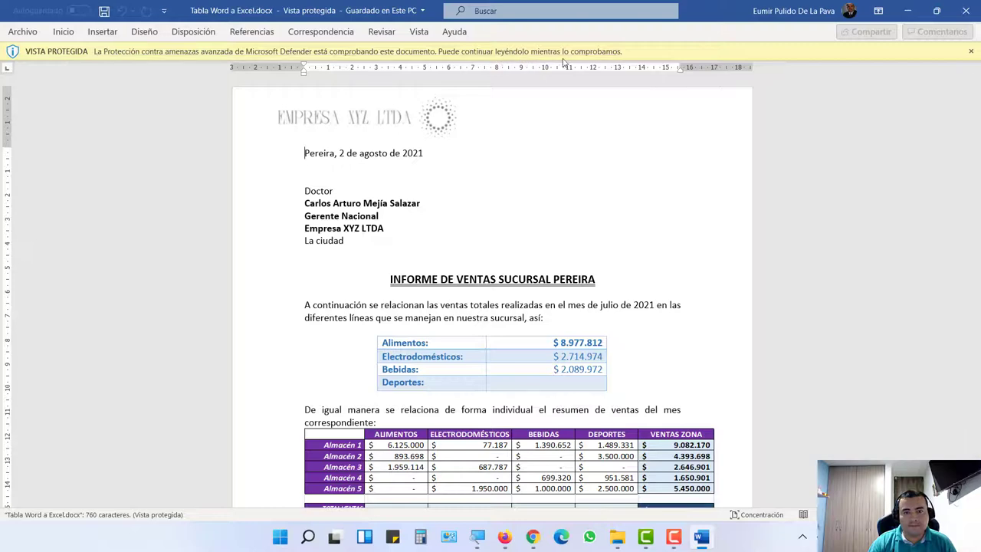
scroll(717, 216, "down", 2)
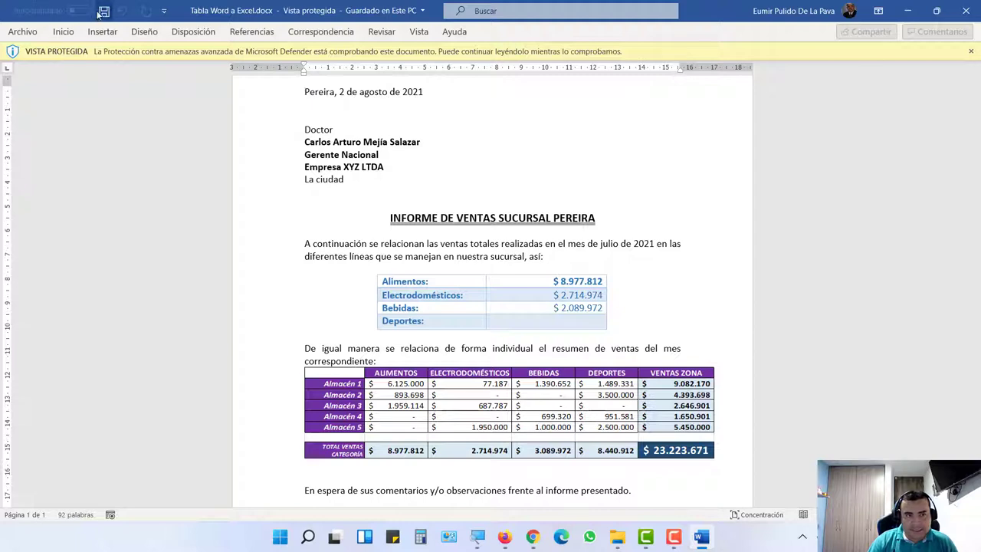
Clear the Protected View warning, then open the File view and return to the letter
left_click(103, 11)
left_click(495, 302)
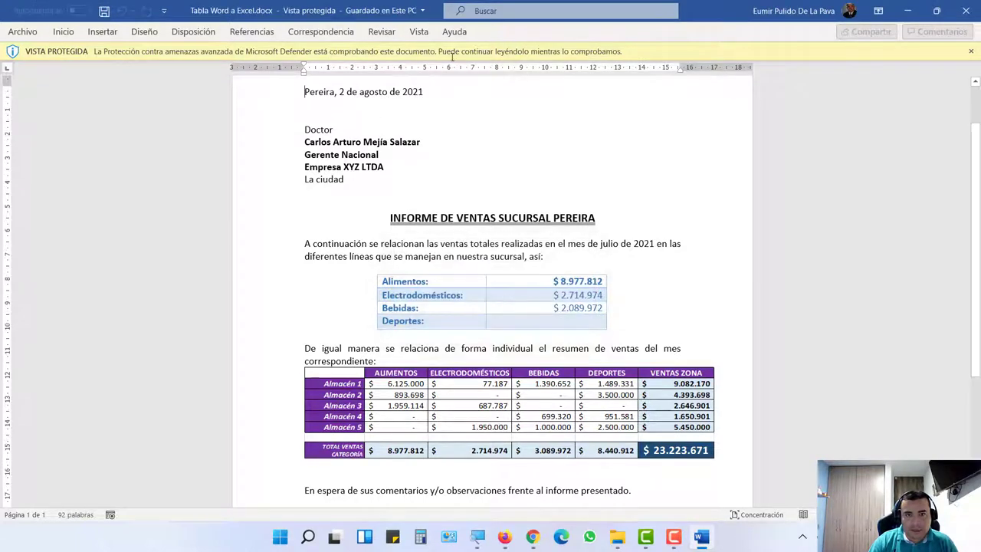
left_click(63, 31)
left_click(21, 32)
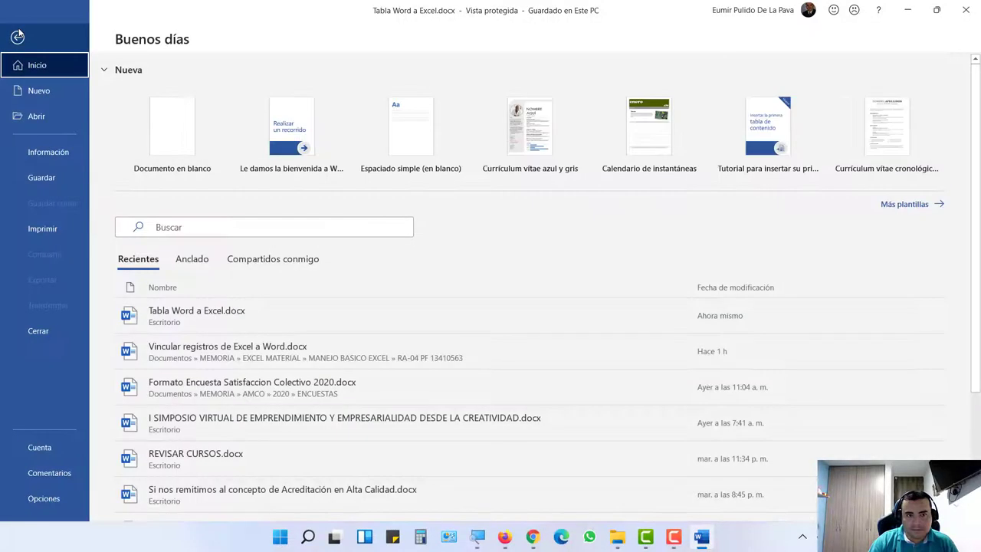
left_click(17, 28)
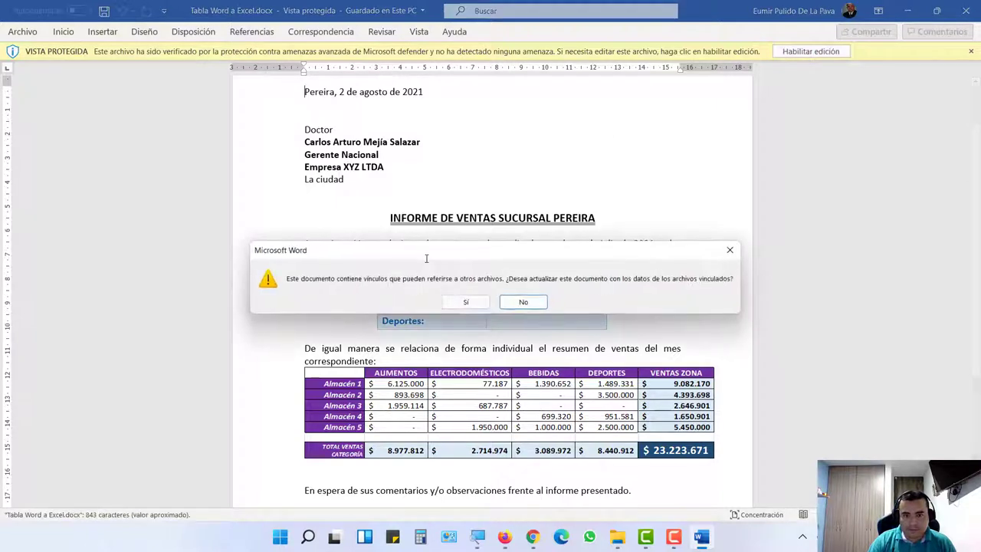
Accept updating the links and confirm the table shows 1.077.187 and a 24.223.671 total
left_click(477, 536)
left_click(442, 496)
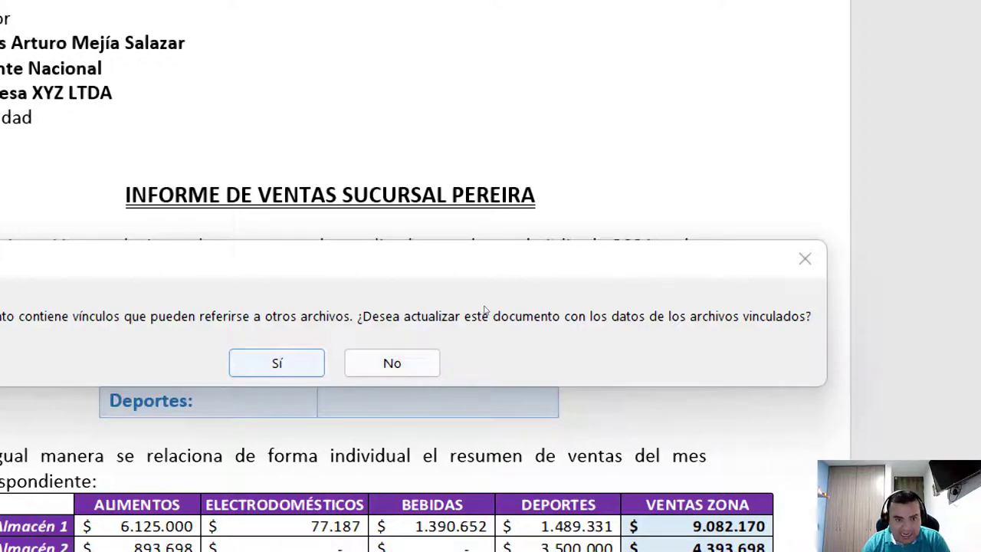
key("Return")
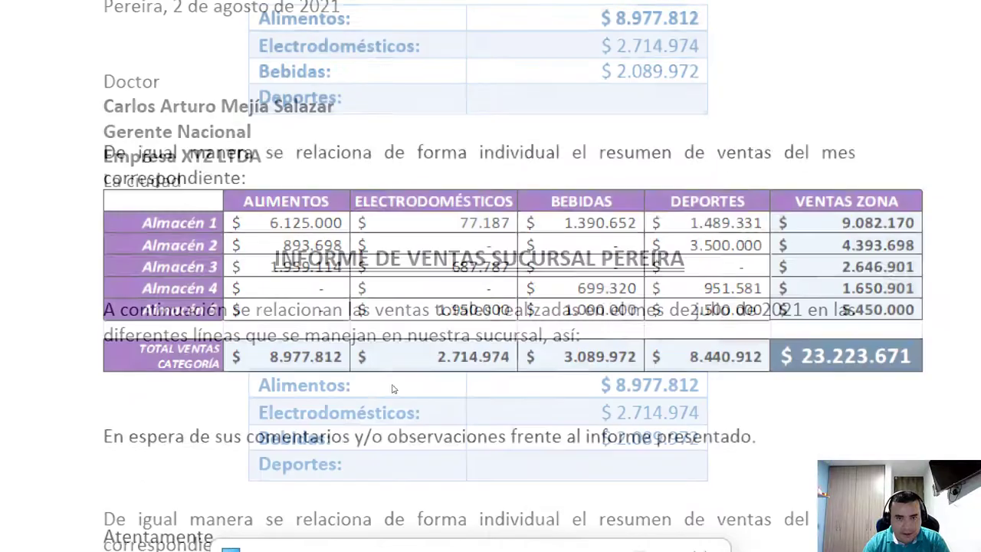
scroll(486, 386, "down", 3)
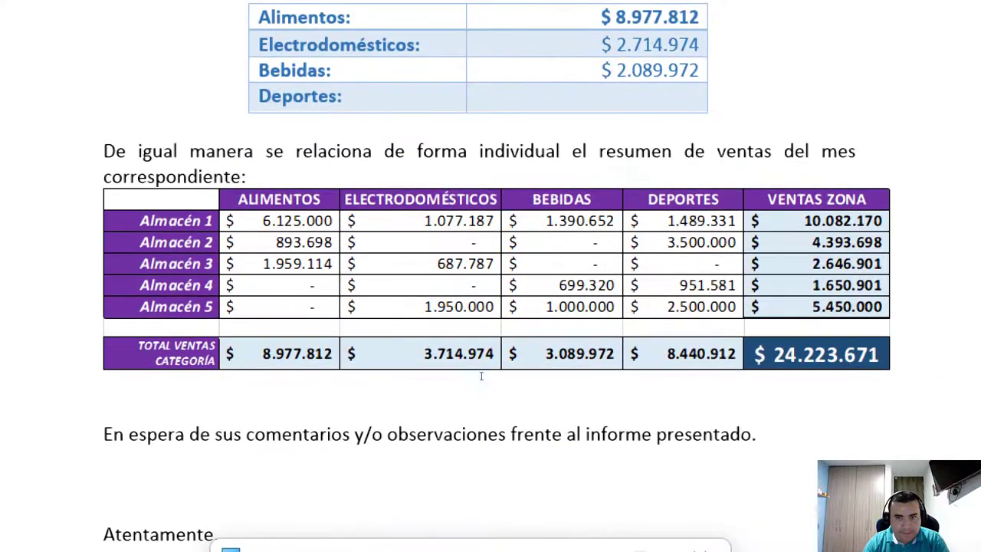
left_click(437, 306)
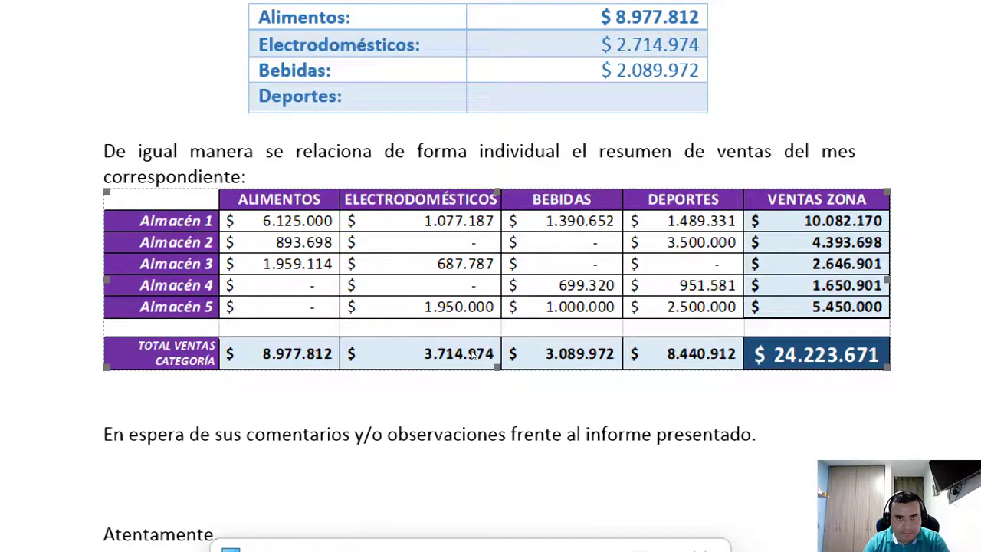
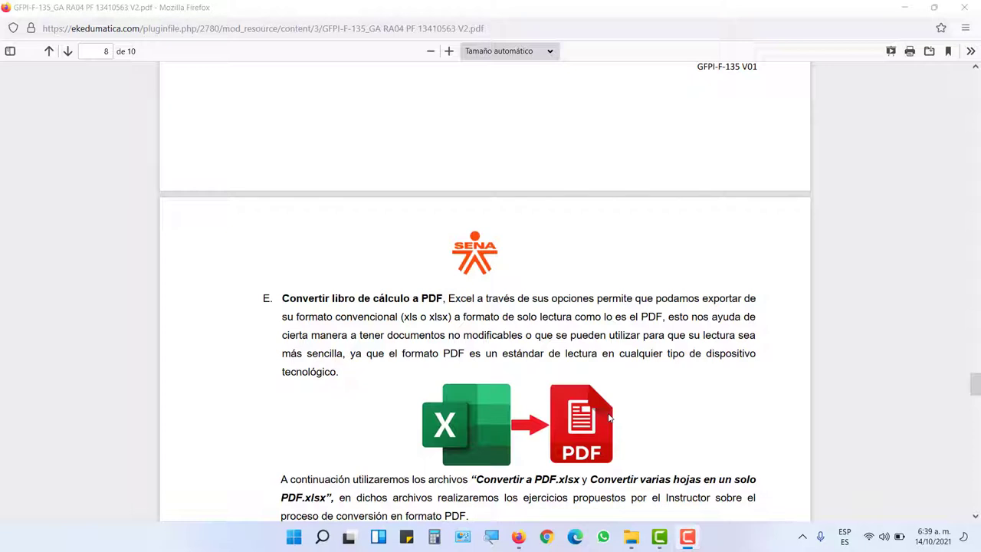
Highlight 'Convertir a PDF.xlsx' in the guide, then go to the course's ARCHIVOS PARA DESCARGAR folder
scroll(613, 414, "down", 2)
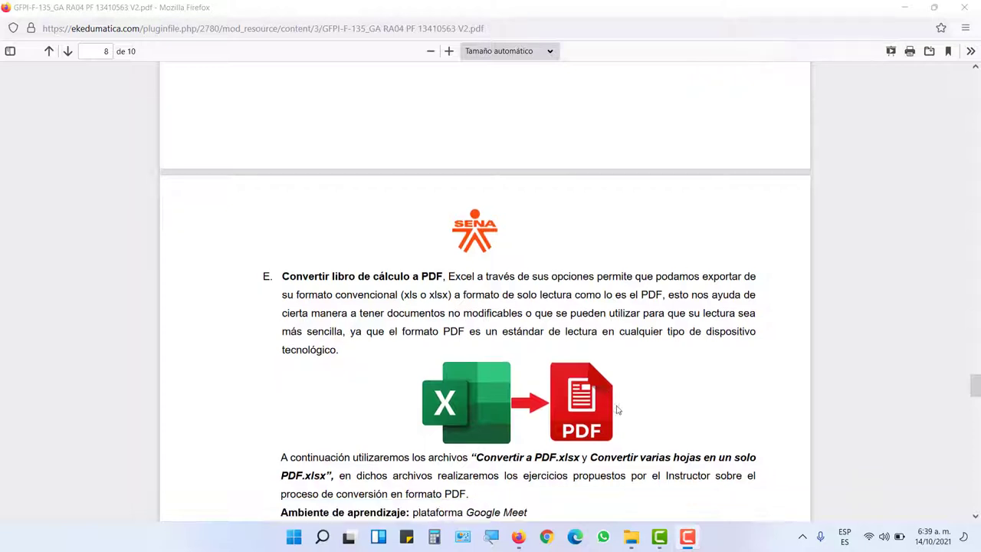
left_click_drag(476, 418, 584, 419)
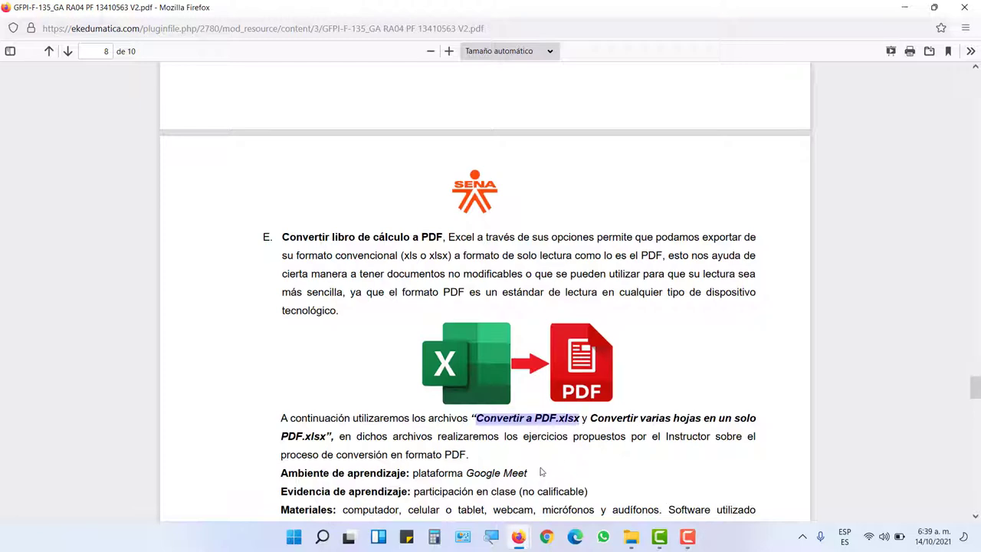
mouse_move(518, 536)
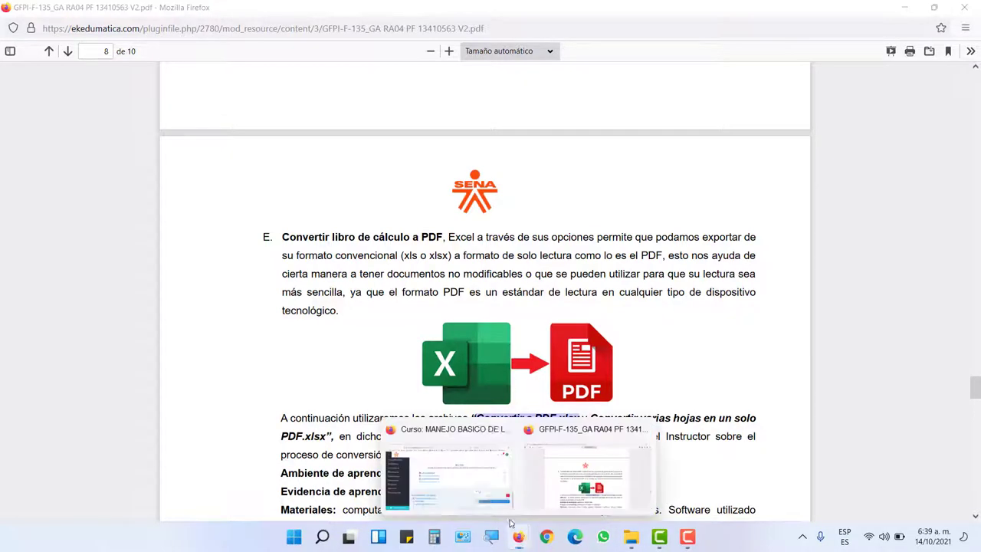
left_click(468, 483)
left_click(351, 284)
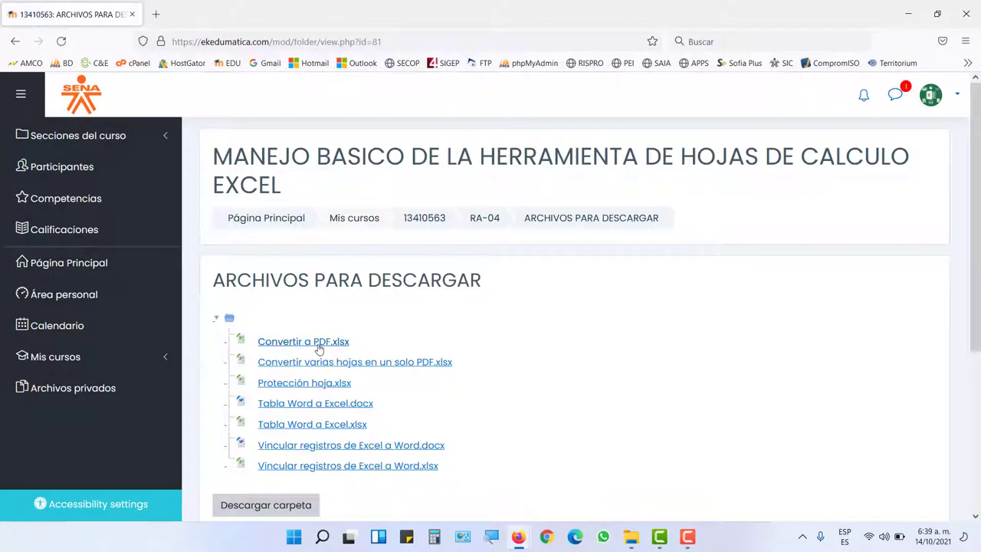
Open Convertir a PDF.xlsx from the Moodle folder with Excel instead of saving it
left_click(317, 345)
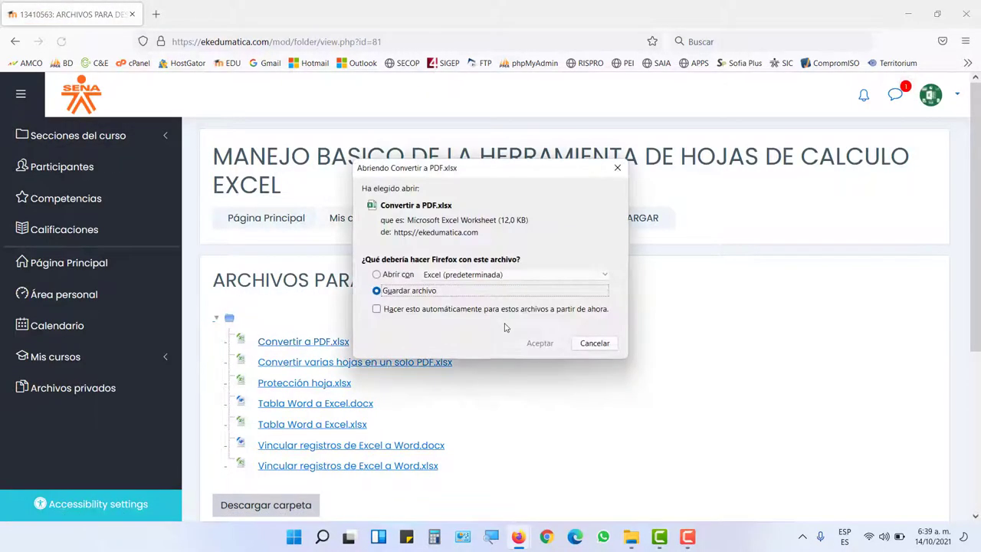
key("Up")
left_click(544, 342)
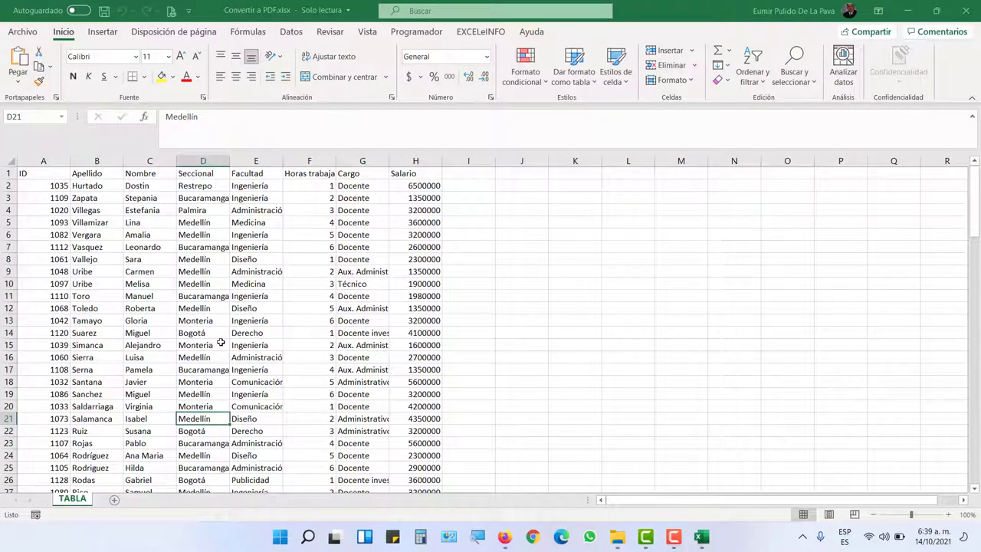
scroll(325, 307, "down", 5)
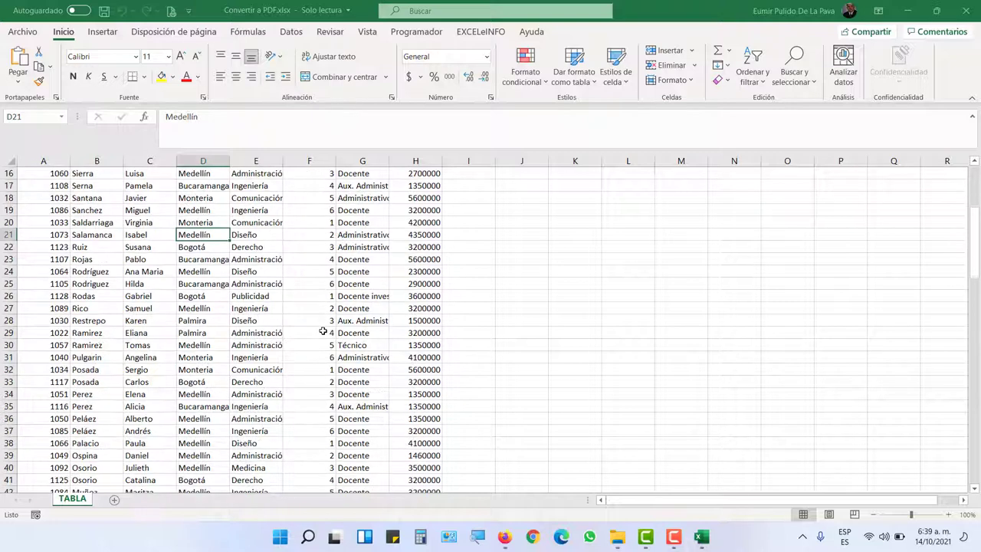
scroll(326, 330, "down", 6)
scroll(326, 361, "up", 10)
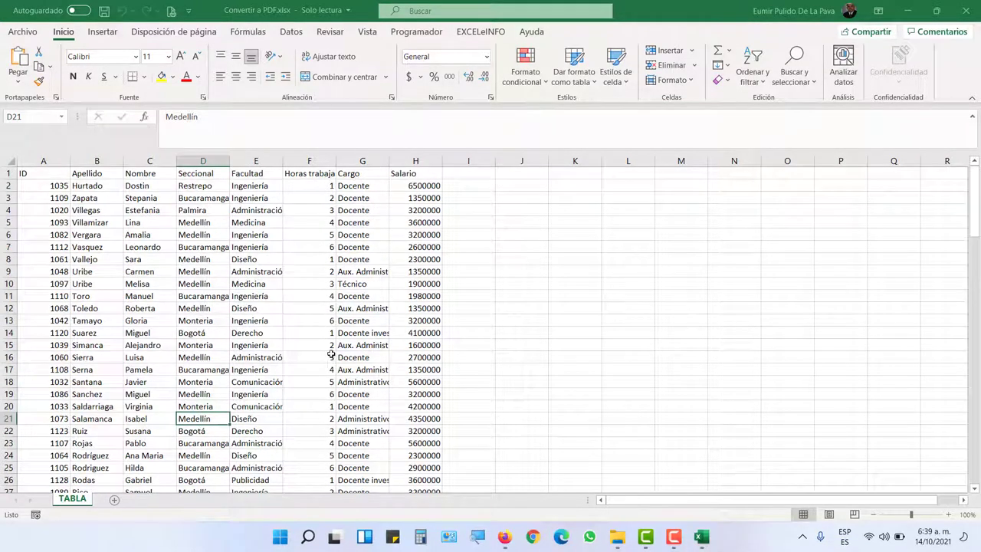
left_click(188, 13)
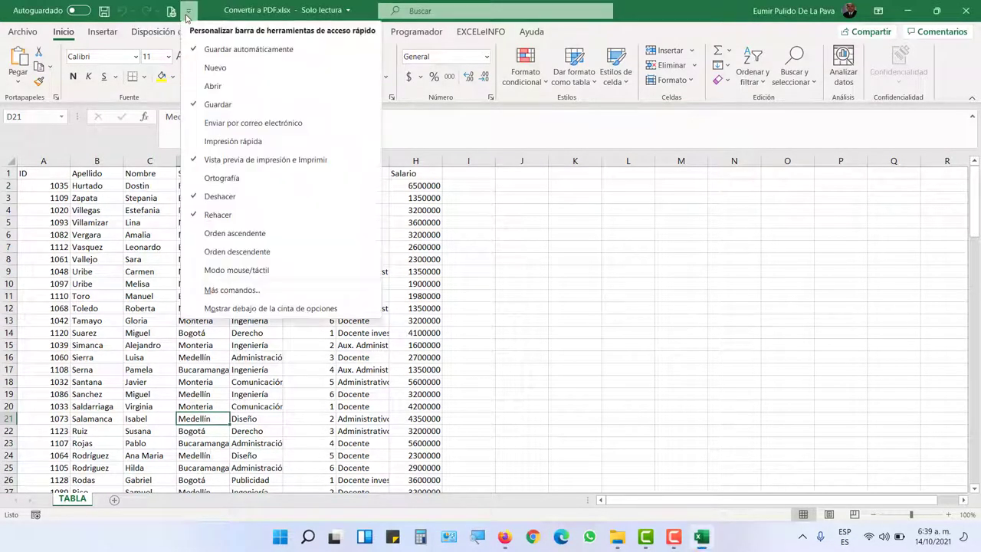
left_click(171, 12)
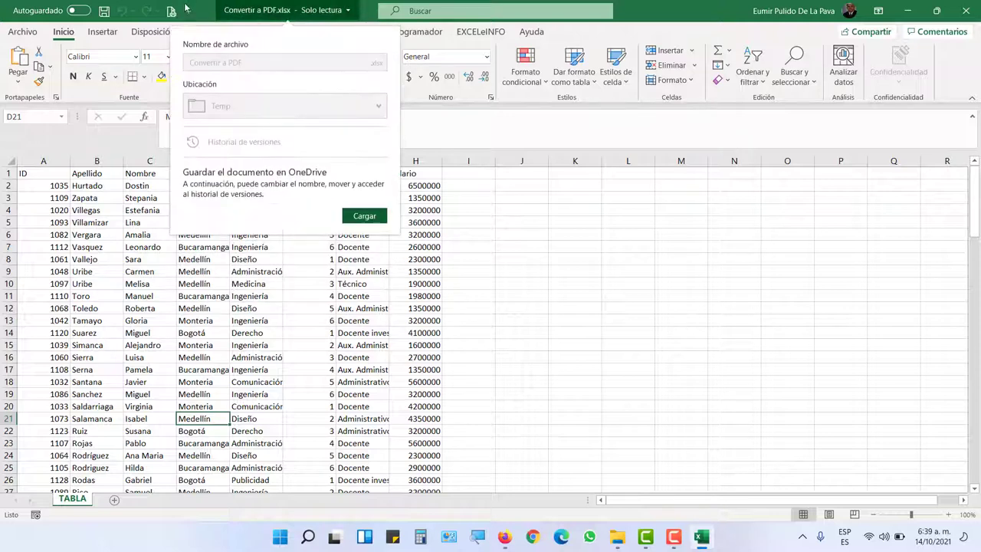
left_click(172, 15)
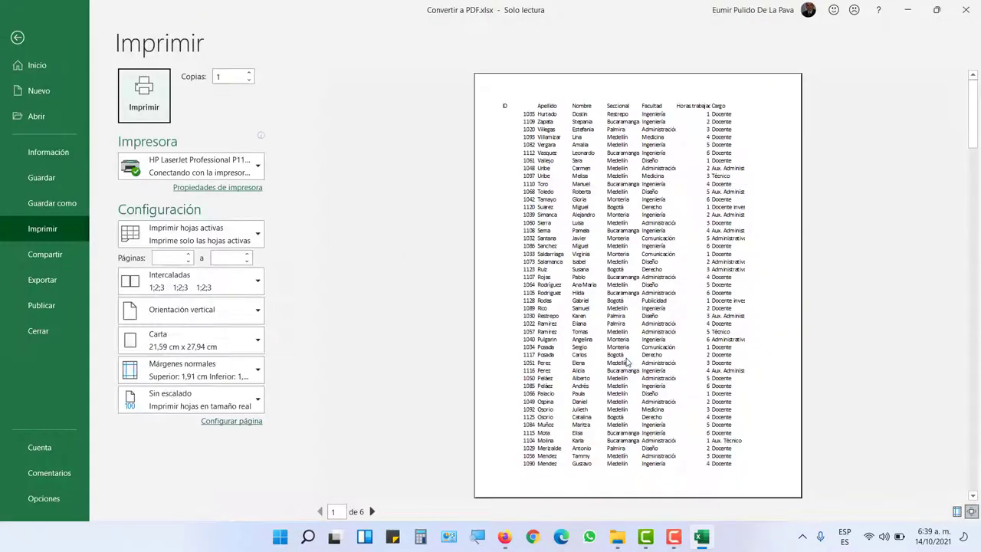
left_click(17, 37)
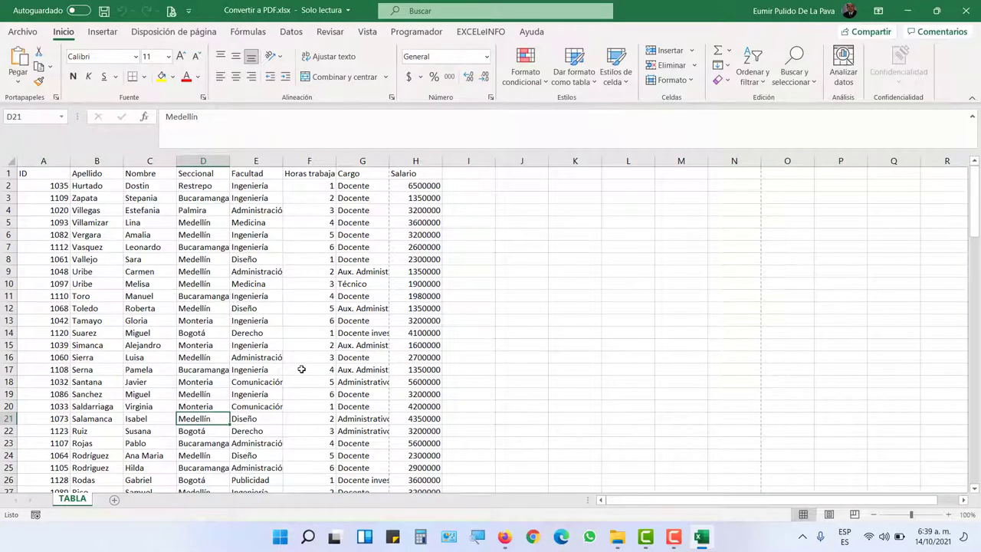
scroll(302, 376, "down", 4)
scroll(303, 391, "down", 6)
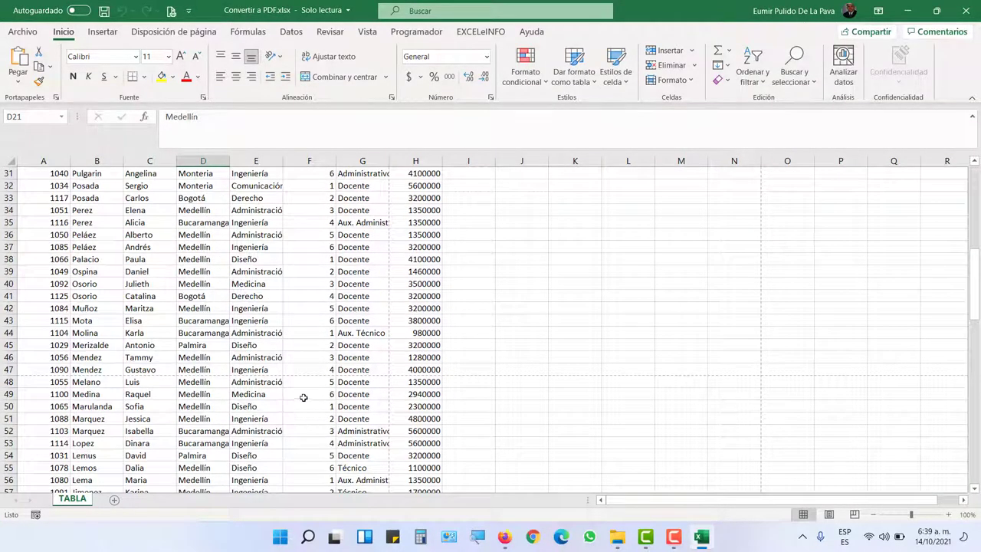
scroll(304, 398, "down", 5)
scroll(317, 467, "up", 6)
scroll(313, 309, "up", 9)
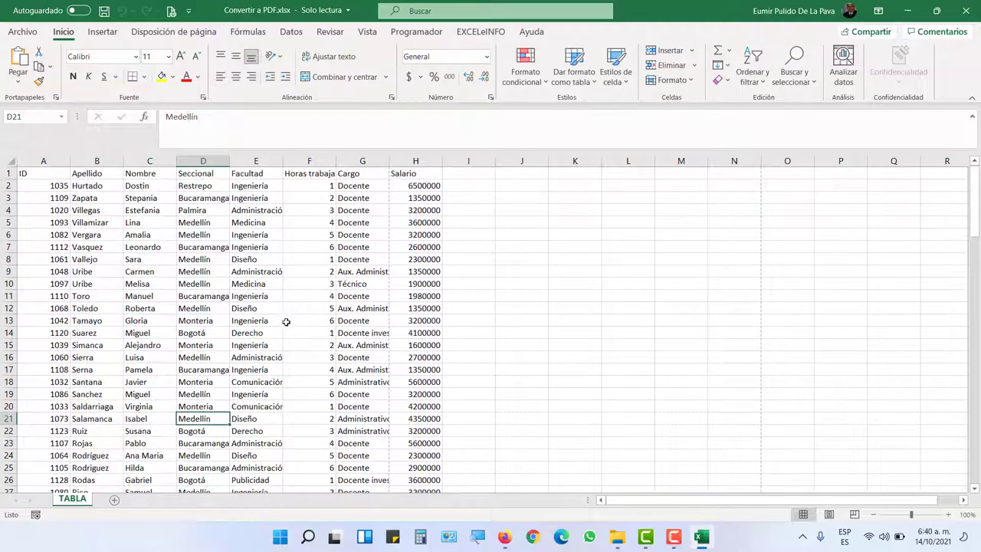
left_click(33, 31)
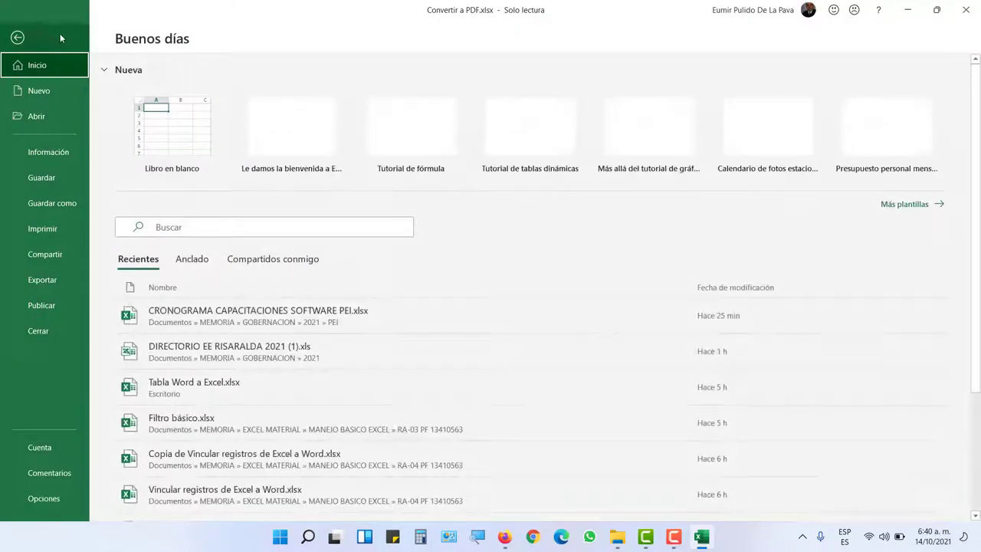
left_click(18, 36)
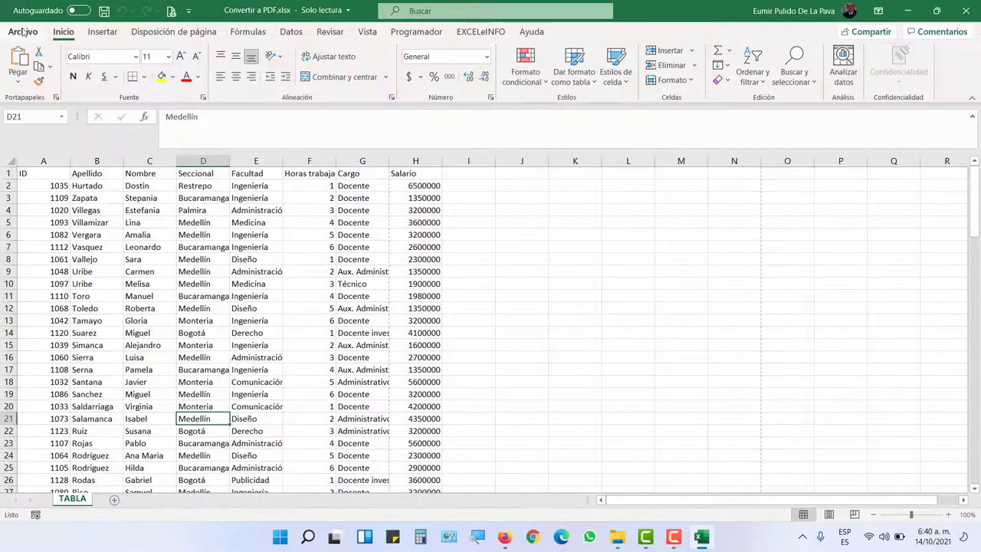
left_click(24, 32)
Save the workbook under a new name, choosing the Desktop and naming it 'Base de datos'
left_click(57, 207)
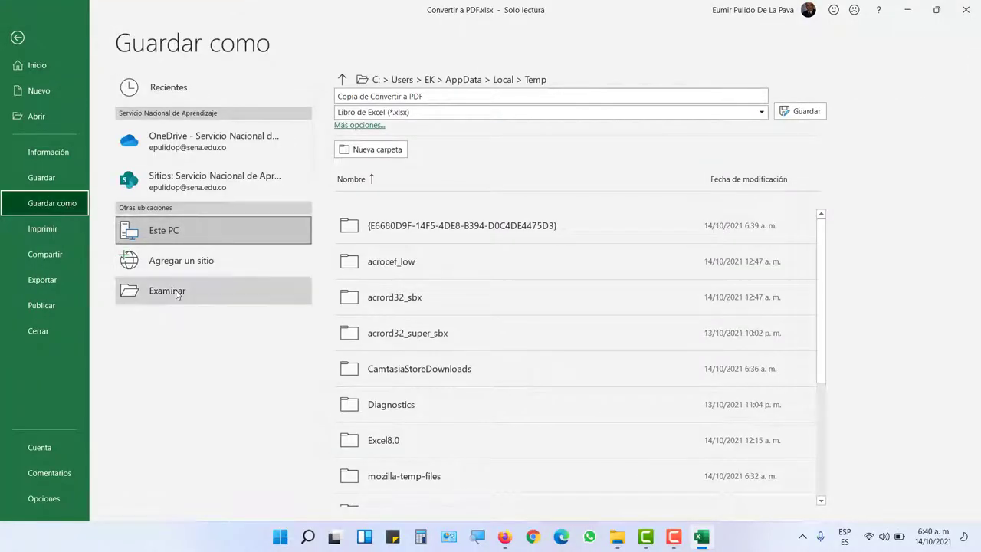
left_click(161, 290)
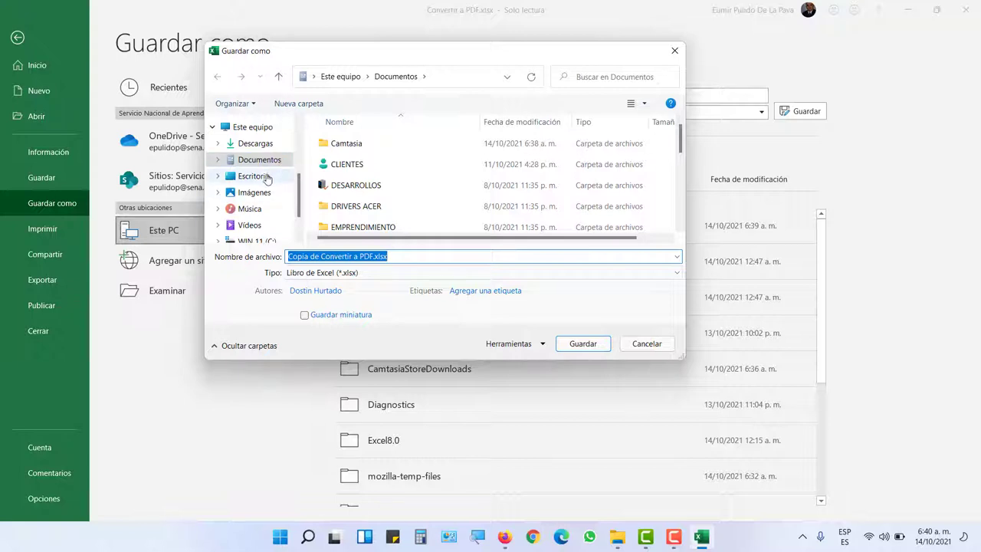
left_click(265, 176)
left_click(394, 258)
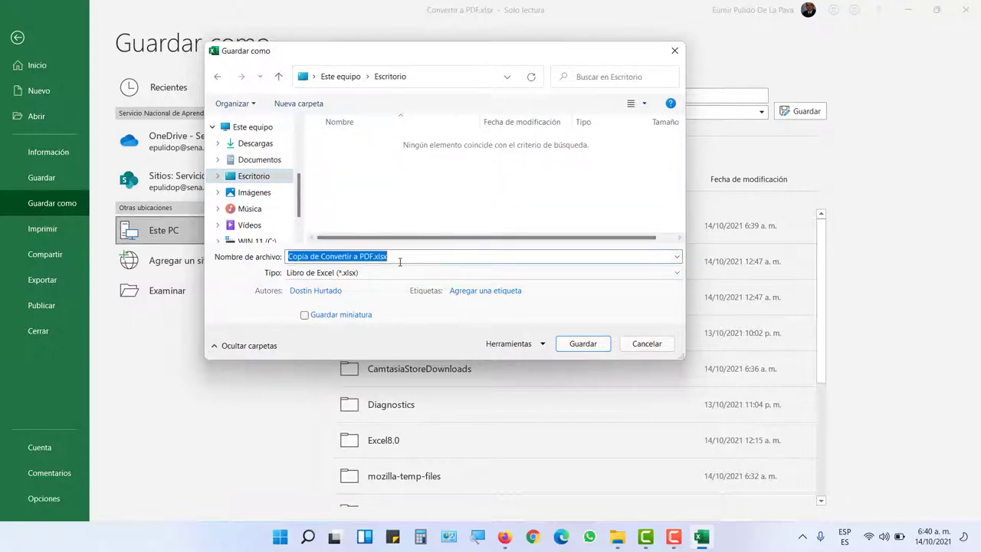
type("bA")
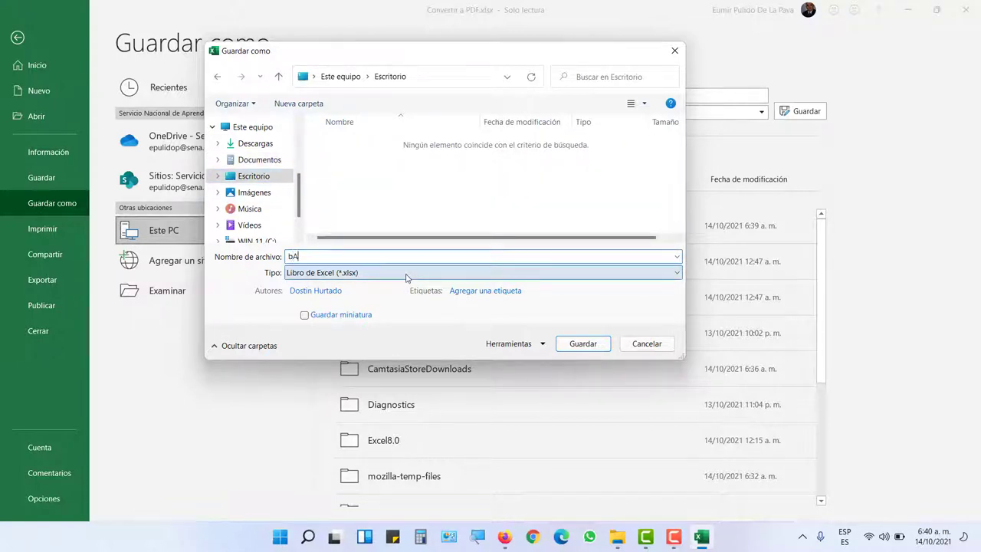
type("SE")
key("BackSpace")
key("BackSpace")
key("BackSpace")
type("Base de d")
type("atos")
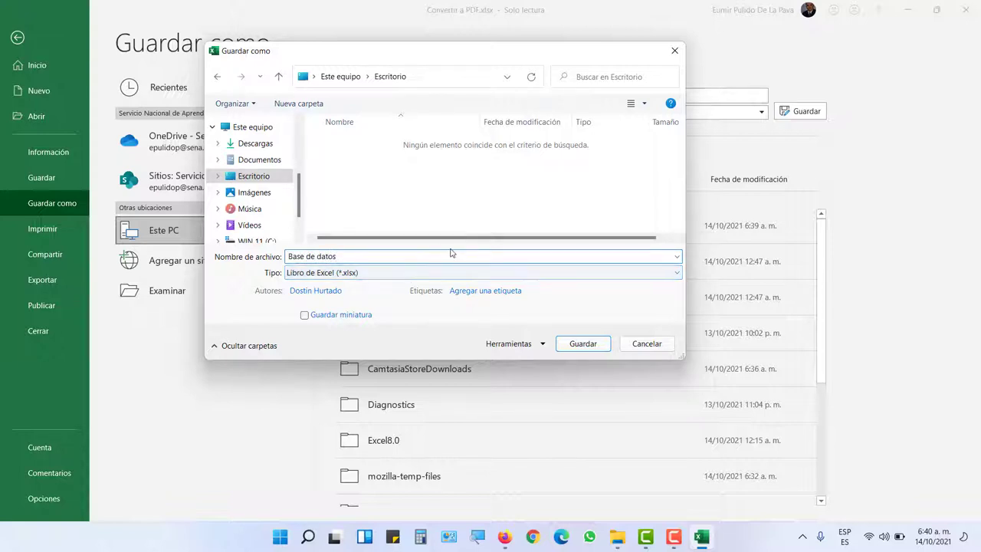
left_click(478, 536)
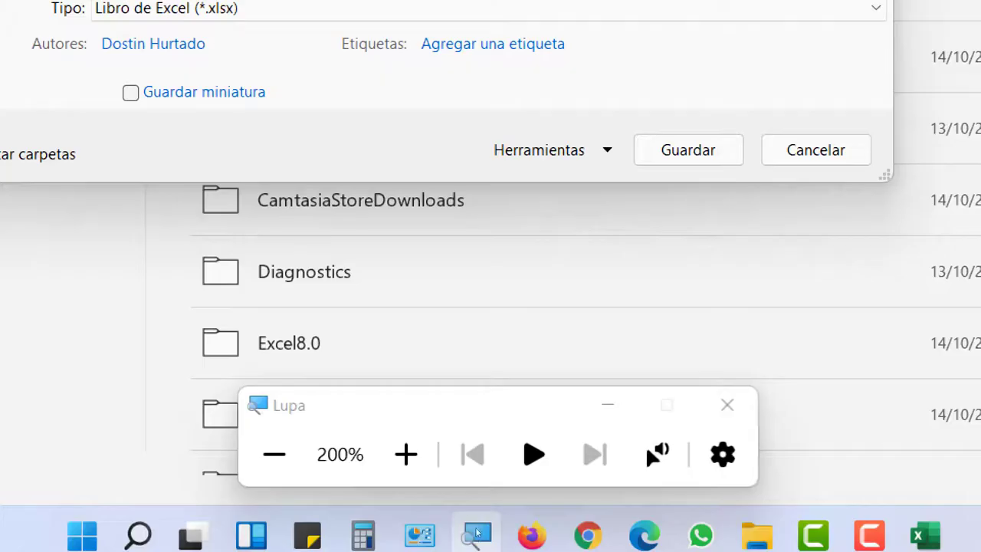
left_click(406, 455)
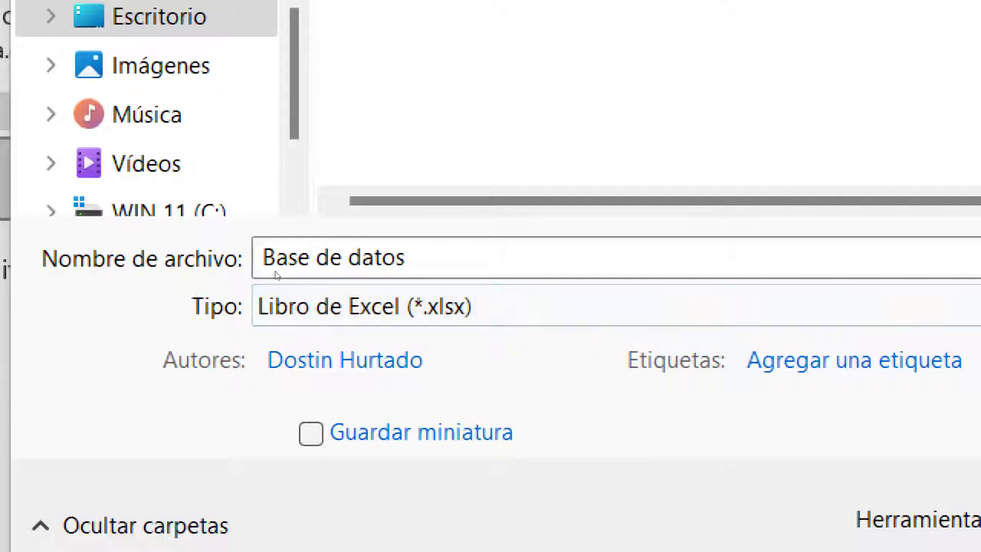
Set the file type to PDF (*.pdf) and export the workbook
left_click(320, 291)
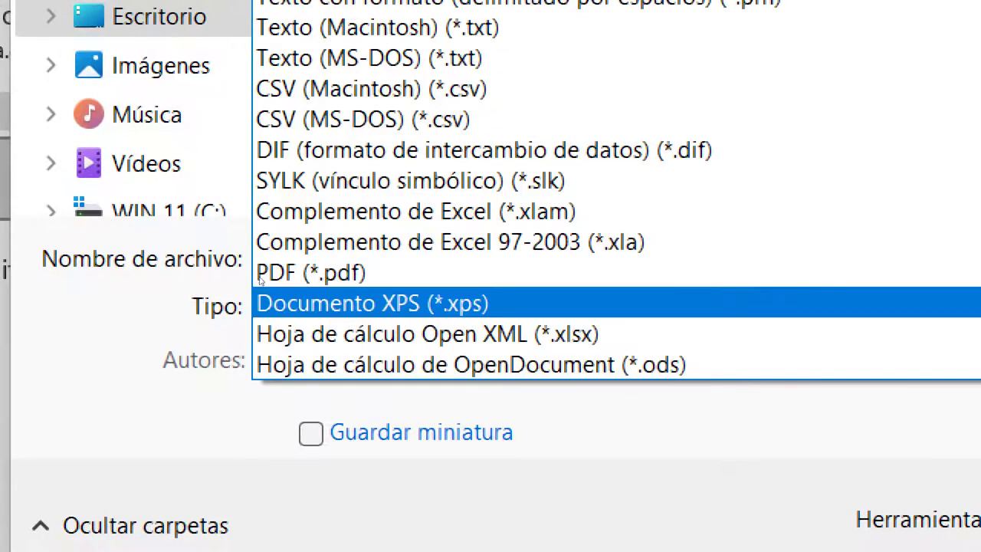
key("Escape")
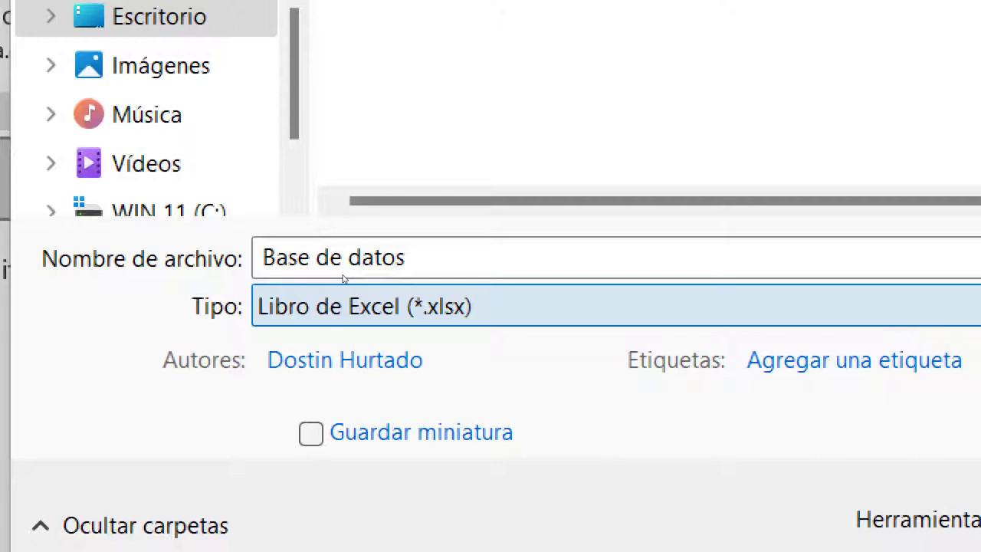
left_click(344, 303)
scroll(330, 272, "down", 5)
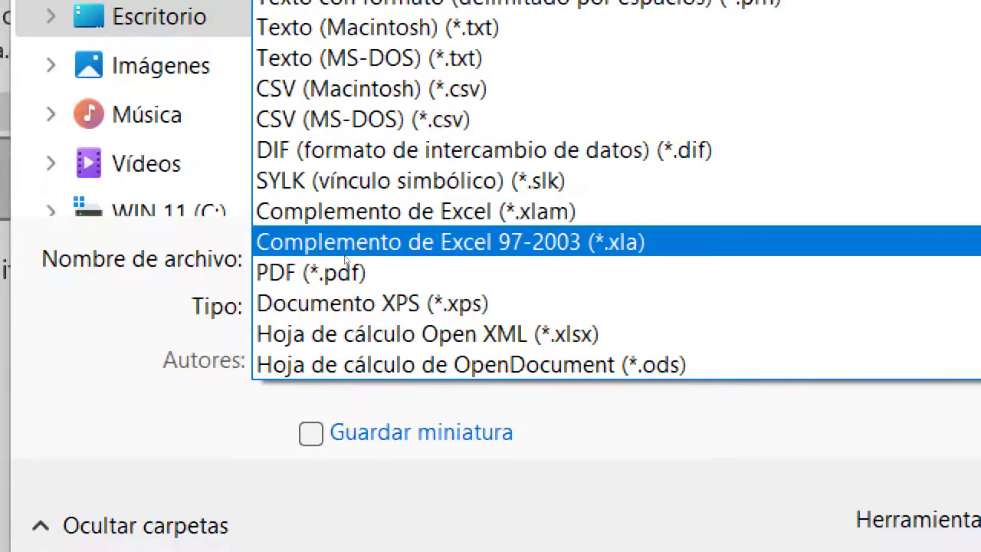
left_click(329, 273)
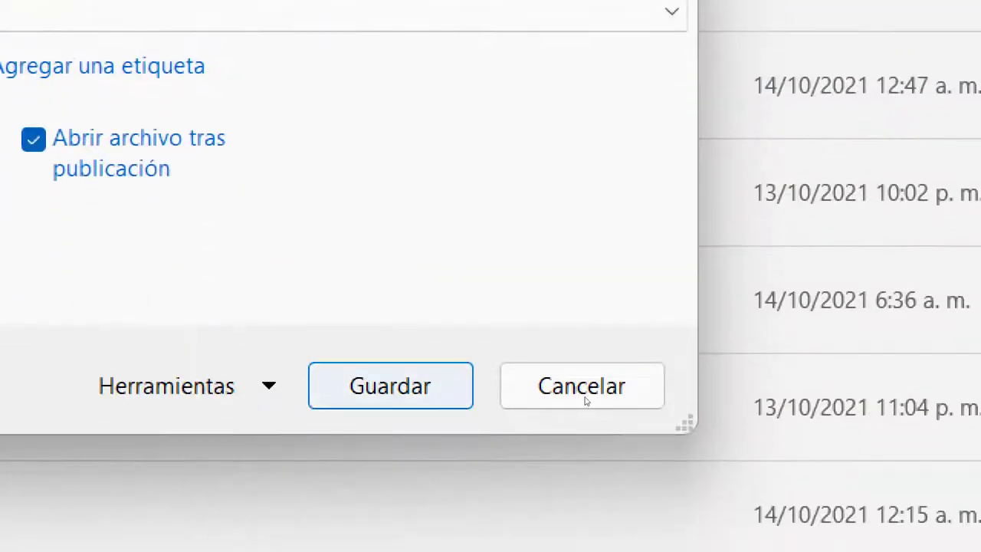
left_click(585, 402)
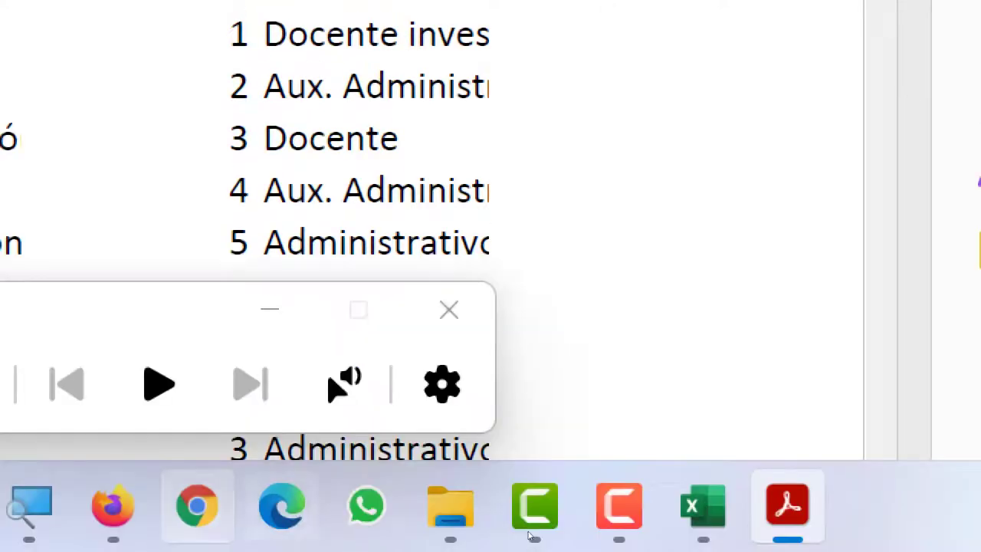
Return the screen magnification to normal and collapse Acrobat's tools panel
left_click(178, 385)
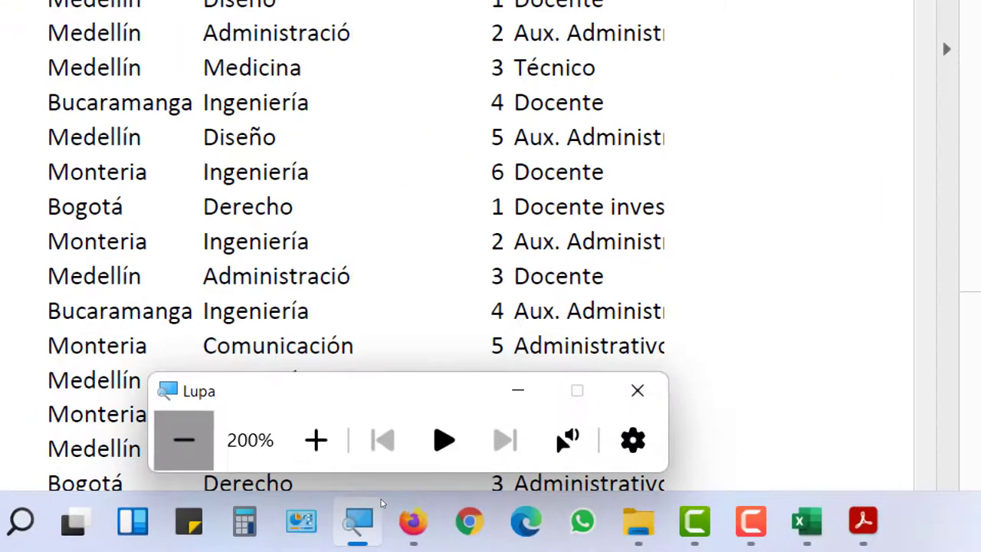
left_click(184, 438)
left_click(602, 471)
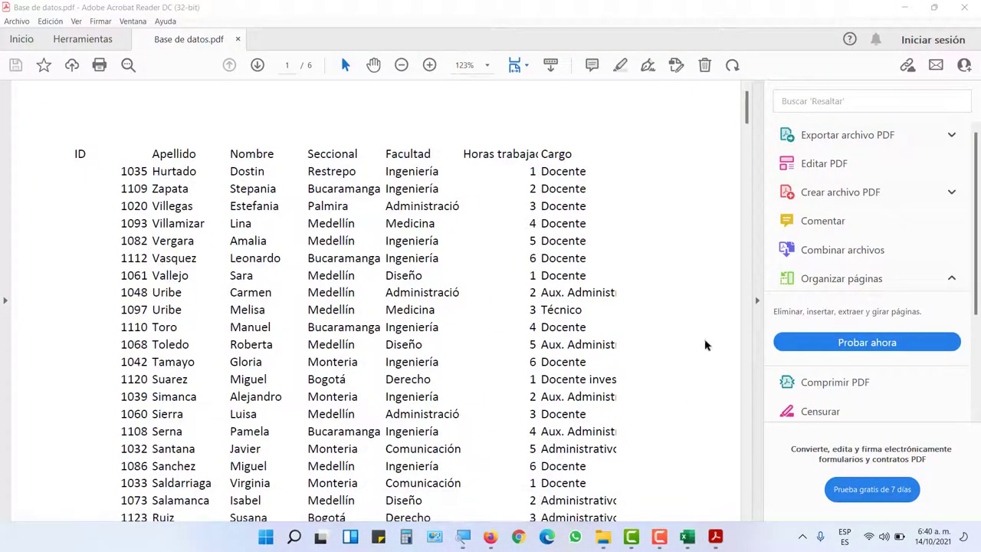
left_click(755, 317)
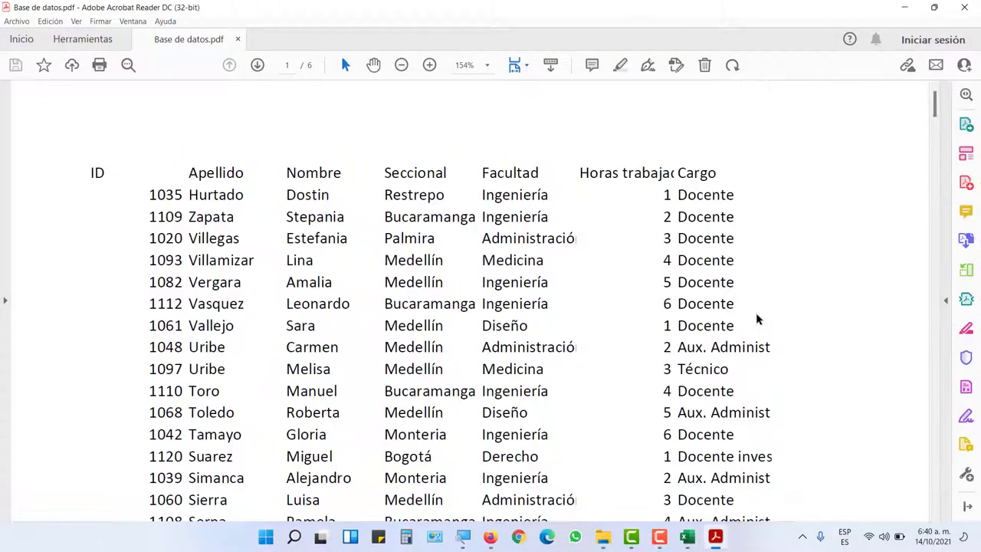
Scroll through all six pages of Base de datos.pdf, then return to the top
scroll(631, 302, "down", 2)
scroll(632, 302, "down", 2)
scroll(636, 306, "down", 2)
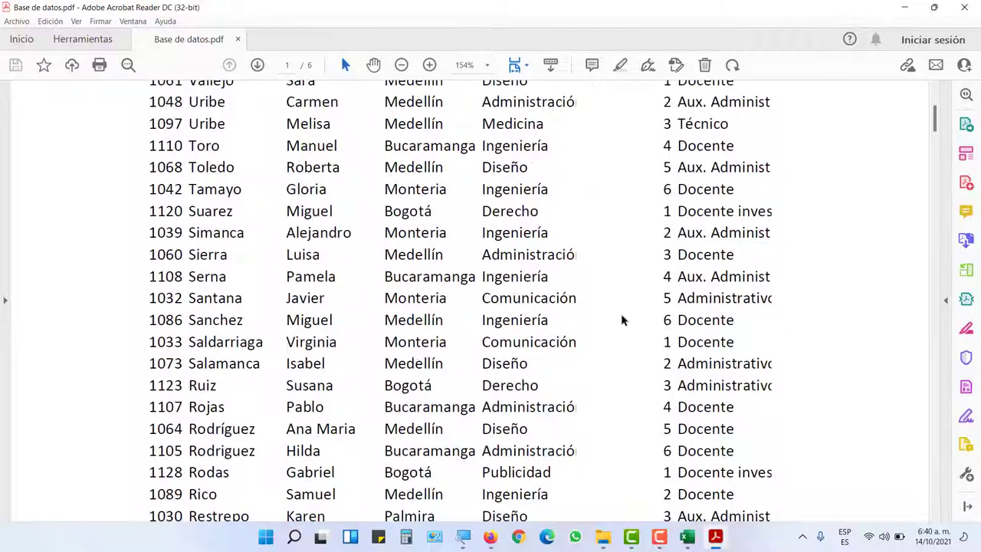
scroll(622, 320, "down", 5)
scroll(616, 358, "down", 5)
scroll(612, 400, "down", 5)
scroll(609, 403, "down", 5)
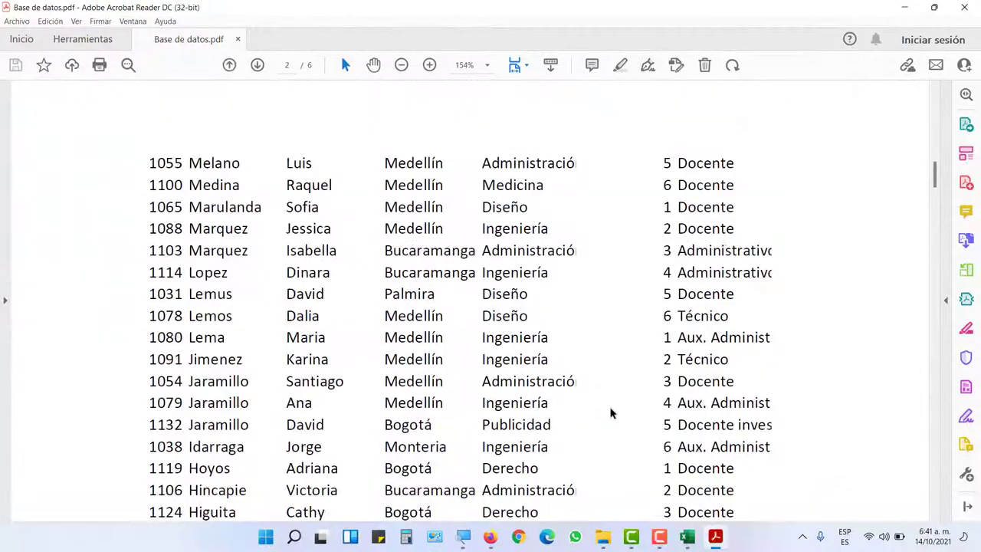
scroll(611, 412, "down", 5)
scroll(611, 411, "down", 5)
scroll(609, 417, "down", 5)
scroll(615, 409, "down", 5)
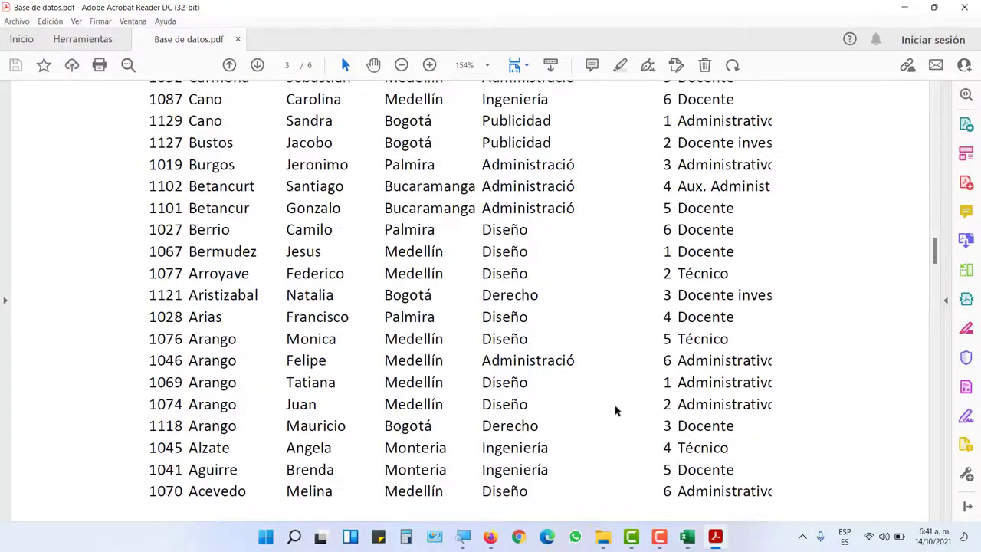
scroll(620, 411, "down", 5)
scroll(630, 429, "down", 5)
scroll(648, 436, "down", 5)
scroll(655, 436, "down", 5)
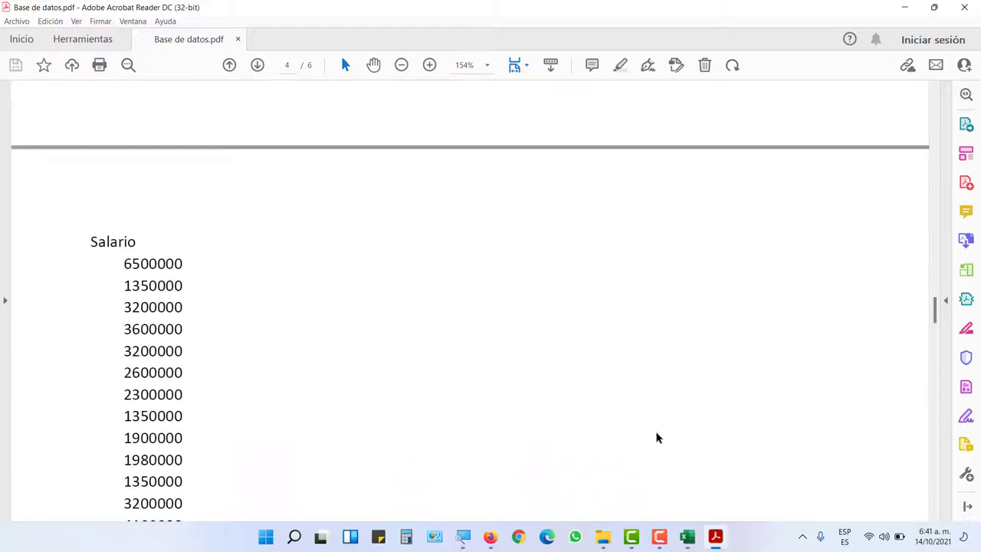
scroll(664, 437, "down", 5)
scroll(856, 397, "down", 5)
scroll(911, 350, "down", 5)
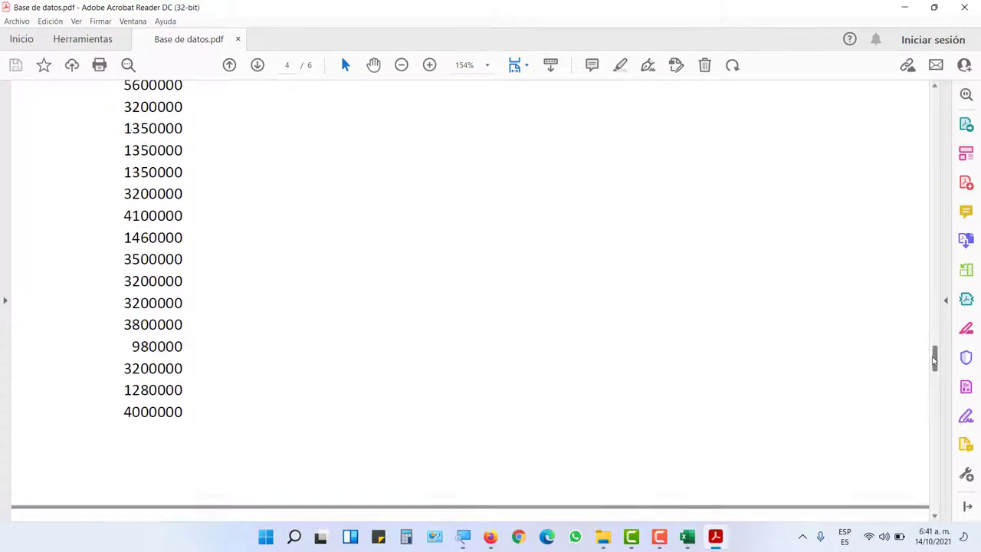
scroll(916, 383, "down", 5)
scroll(918, 408, "down", 5)
scroll(917, 429, "down", 5)
scroll(916, 460, "down", 5)
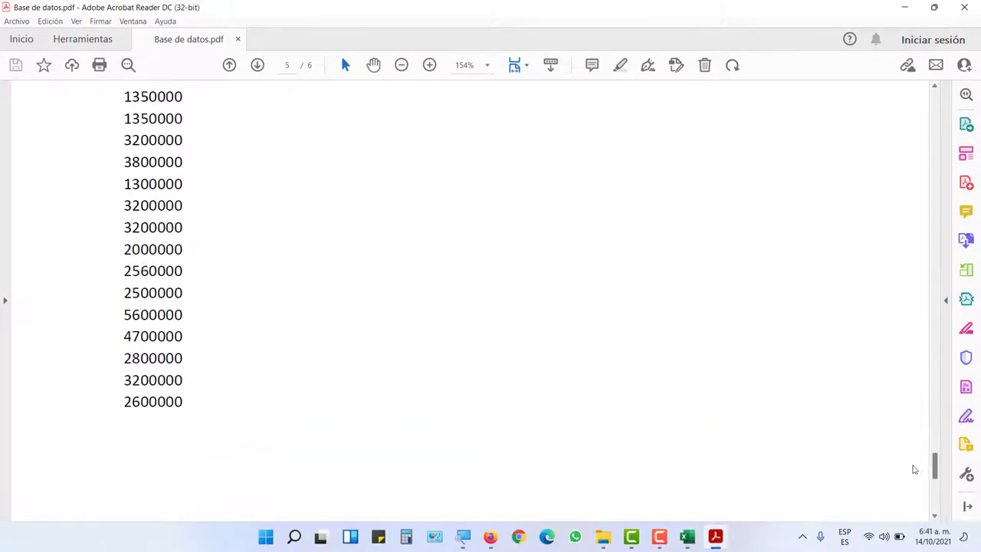
scroll(908, 471, "down", 3)
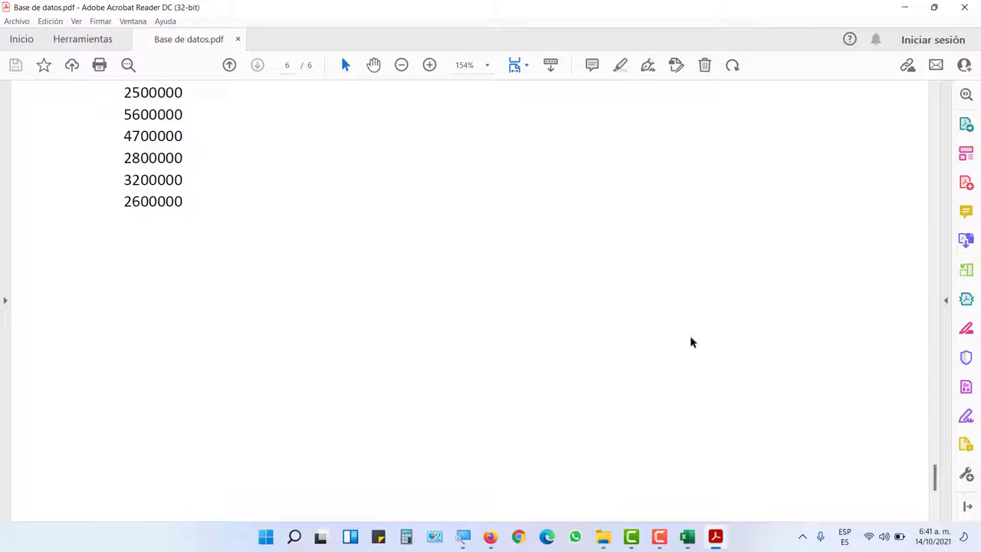
left_click_drag(936, 481, 936, 135)
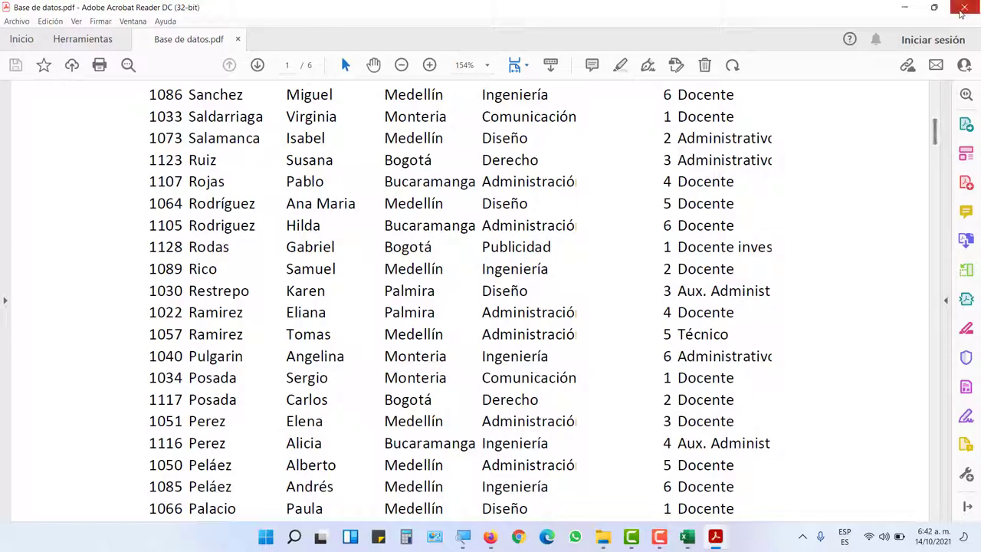
Back in Excel, bold and centre the header row A1:H1
left_click(963, 11)
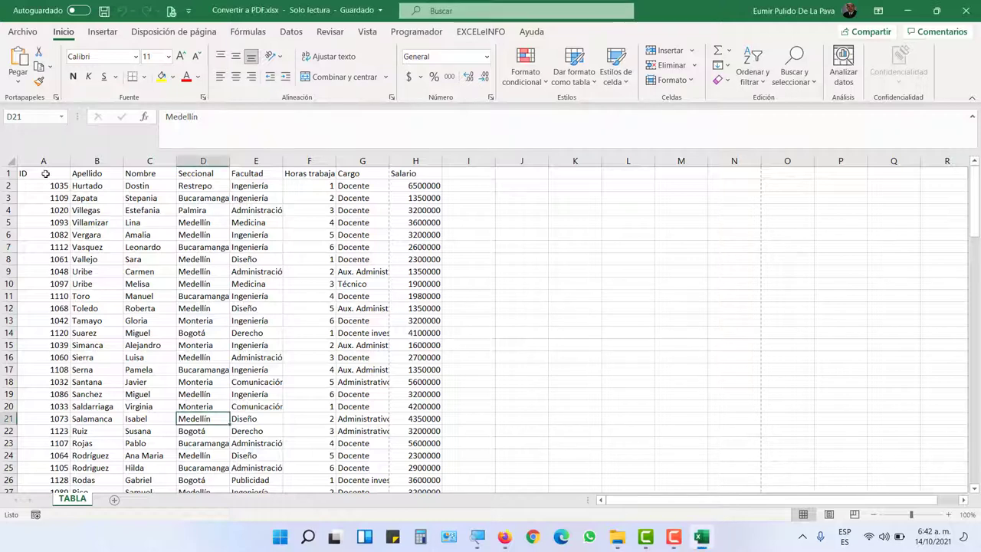
left_click_drag(47, 174, 418, 173)
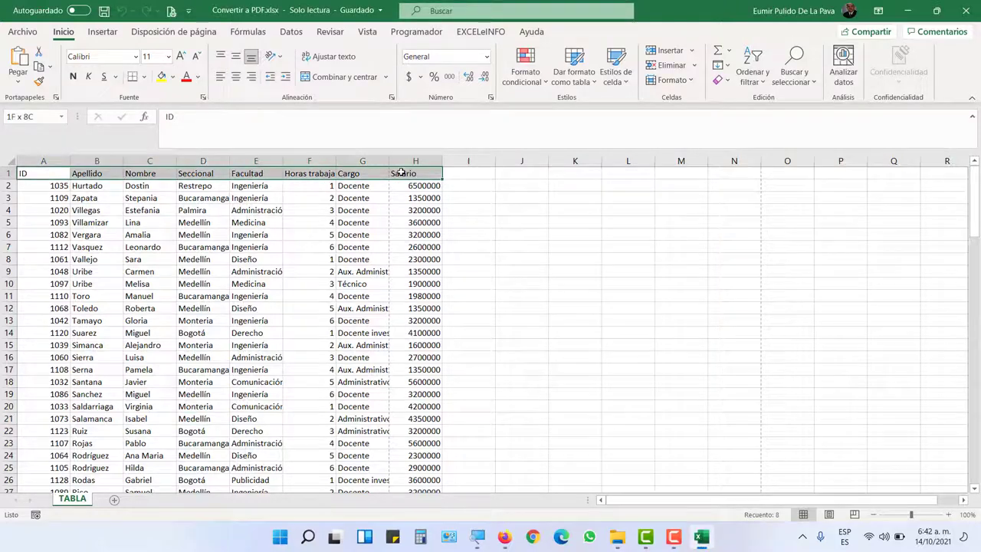
left_click(235, 77)
left_click(73, 77)
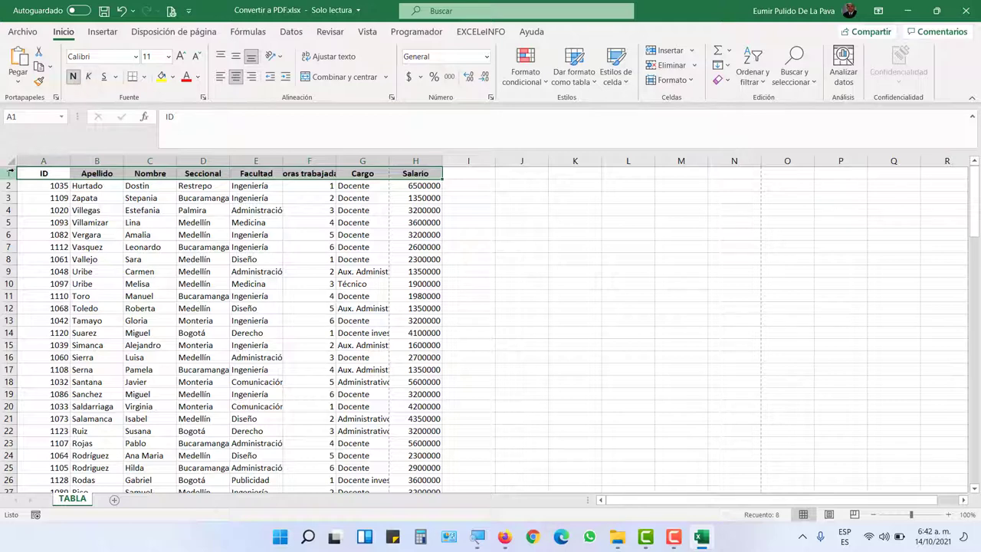
AutoFit the row heights and column widths of the whole sheet
left_click(11, 160)
left_click(973, 117)
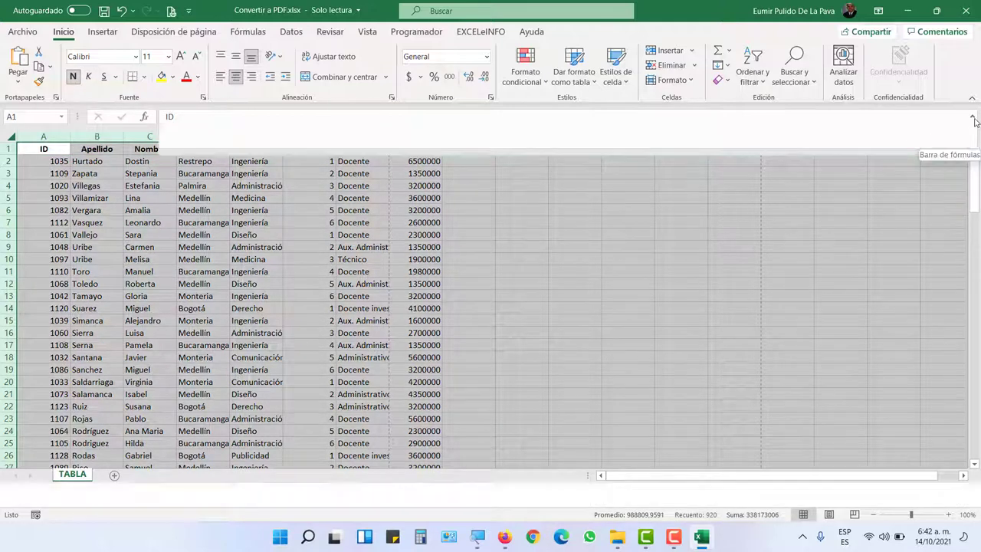
left_click(673, 79)
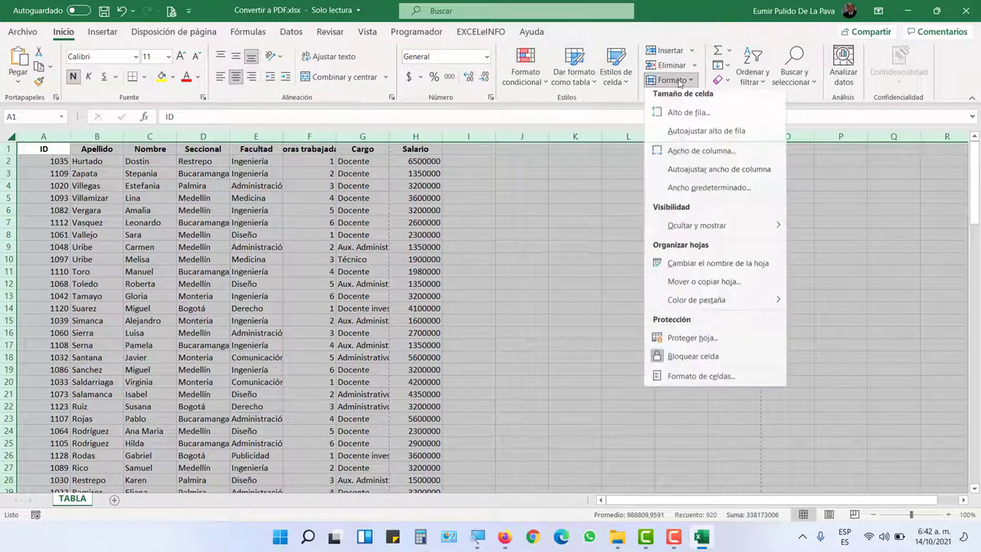
left_click(696, 134)
left_click(673, 80)
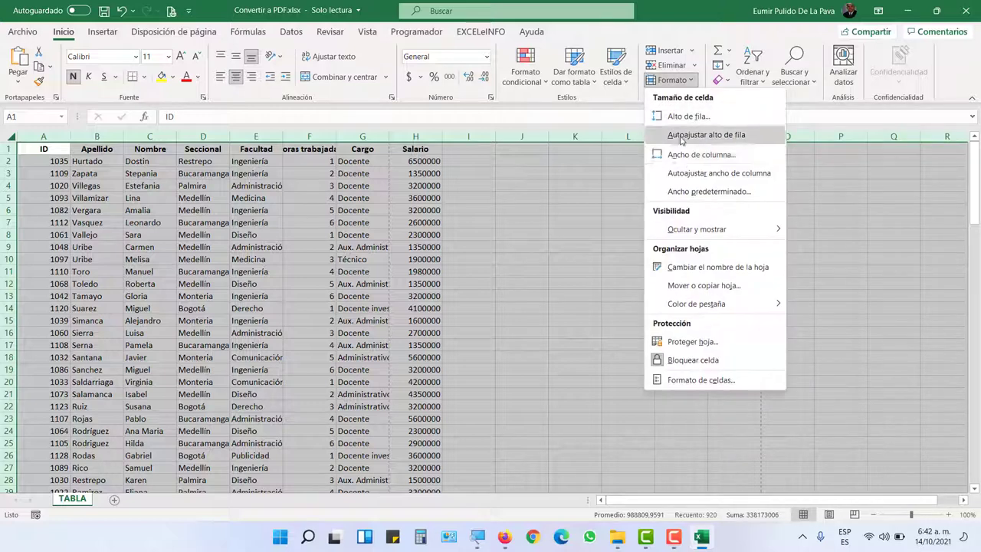
left_click(699, 173)
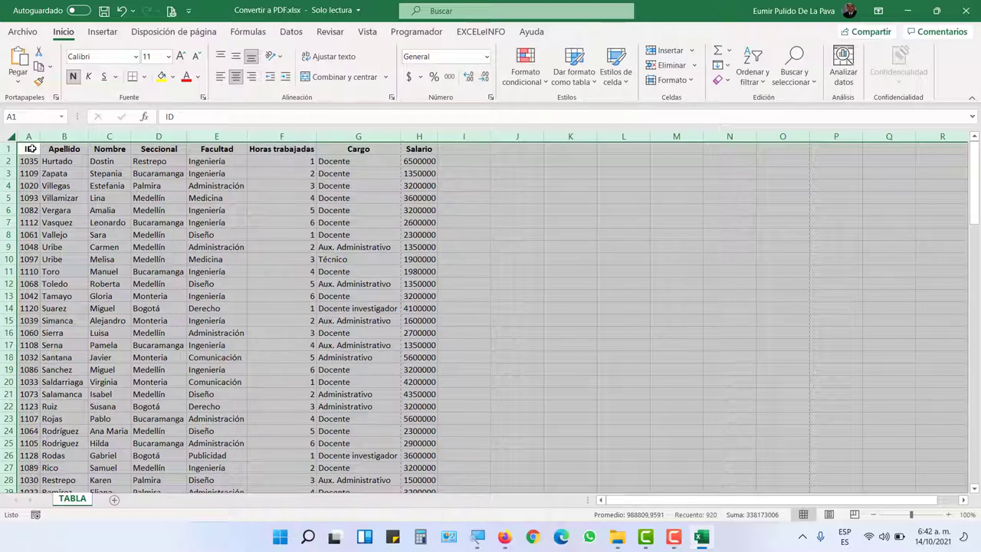
Vertically centre and wrap the headers, narrowing Horas trabajadas and making row 1 taller
left_click_drag(29, 149, 420, 149)
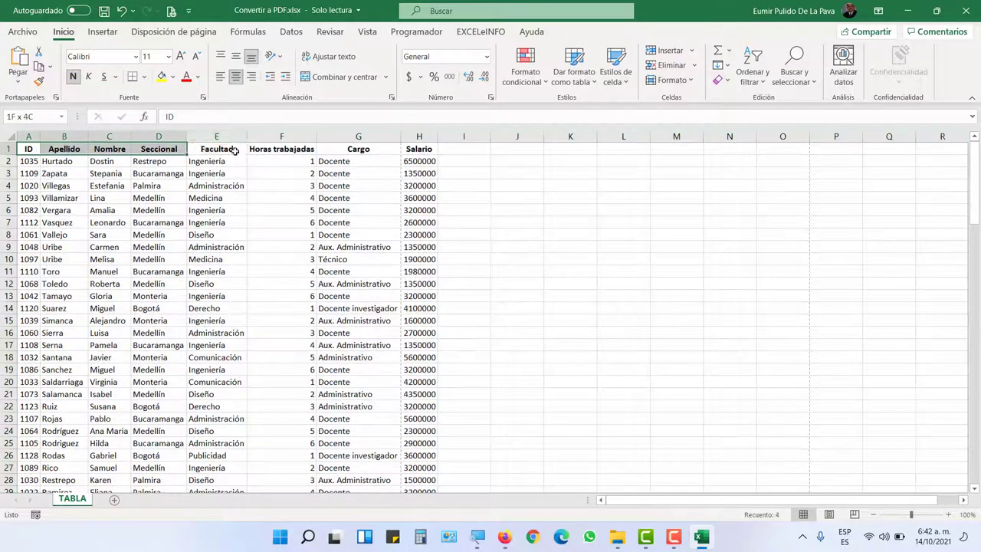
left_click(236, 55)
left_click(330, 56)
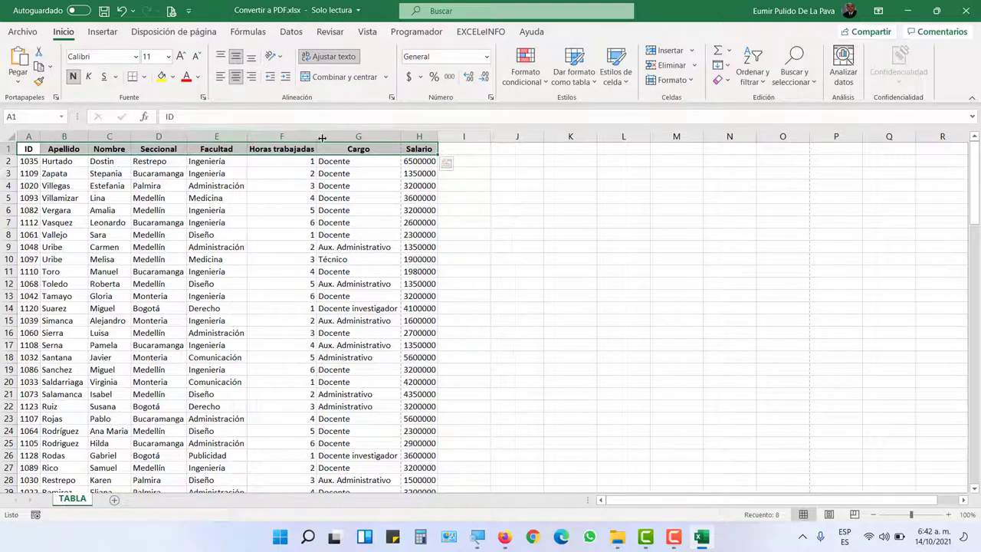
left_click_drag(315, 138, 298, 137)
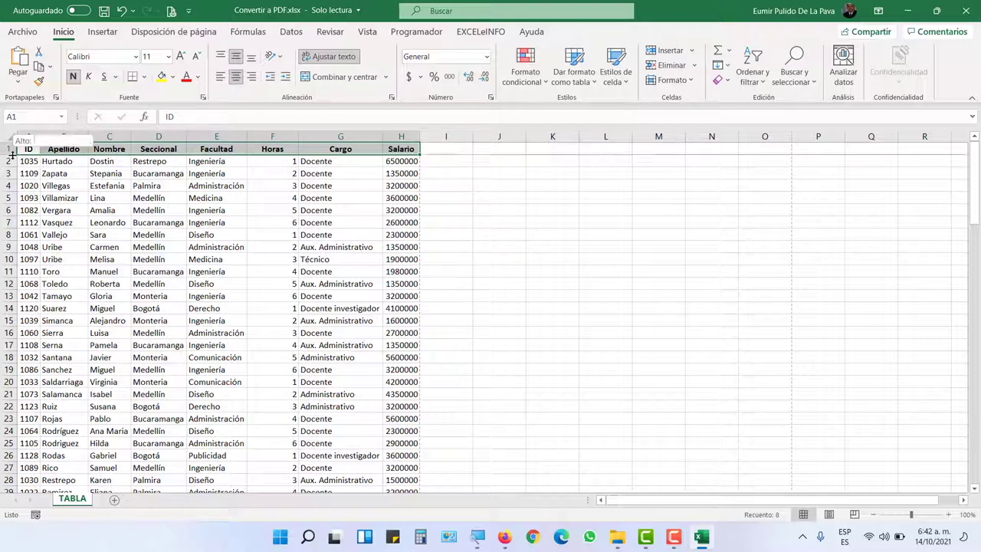
left_click_drag(10, 155, 10, 165)
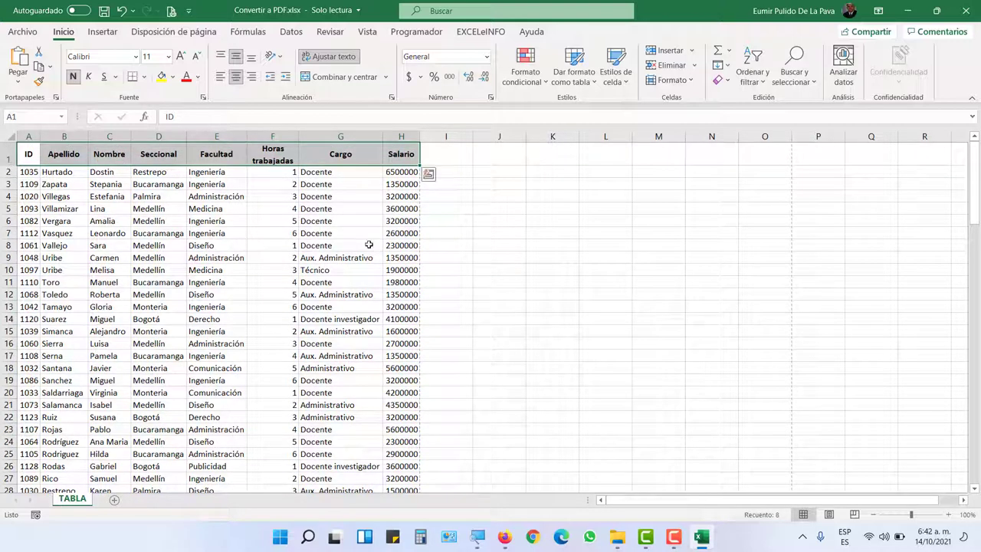
Format the Salario column as currency with no decimal places
left_click(398, 177)
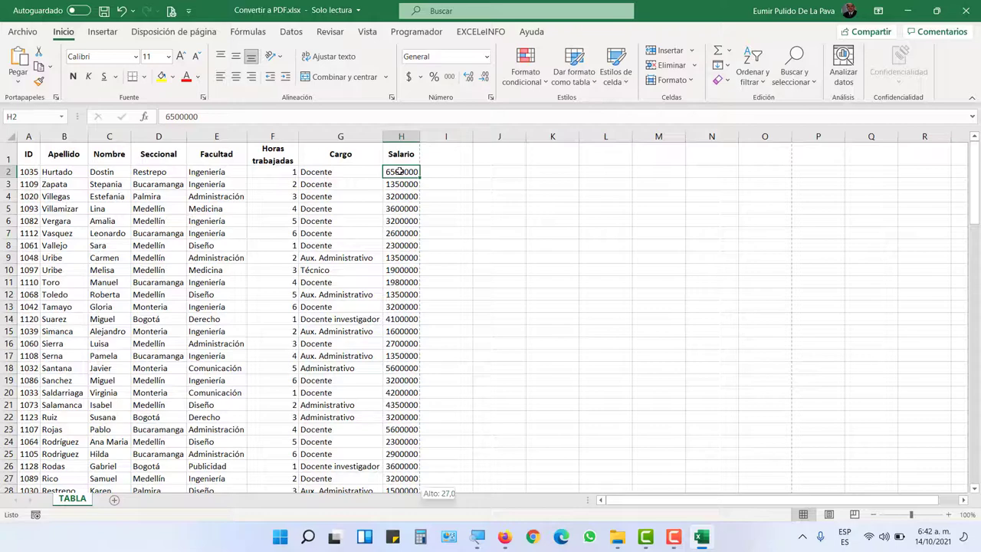
key("ctrl+shift+Down")
left_click(409, 76)
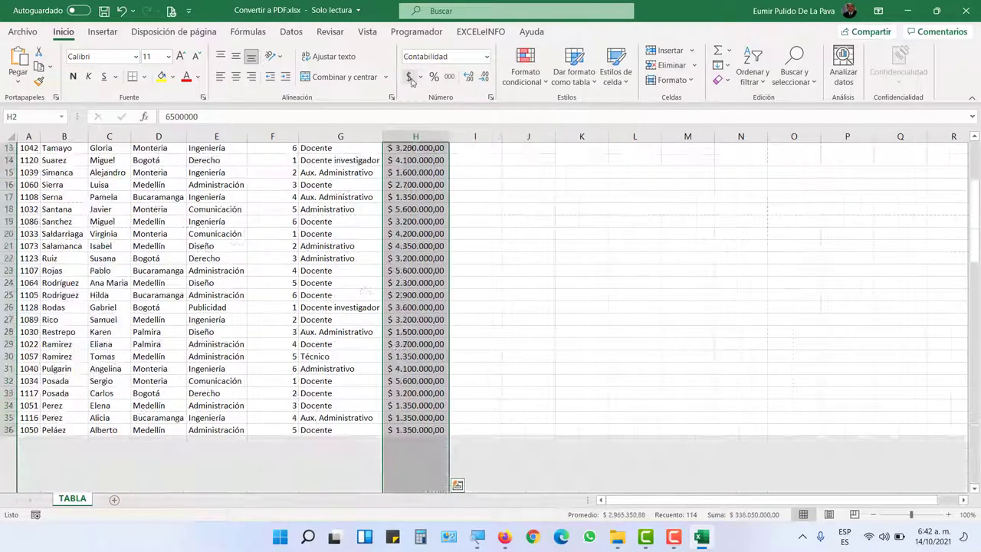
left_click(484, 78)
left_click(484, 79)
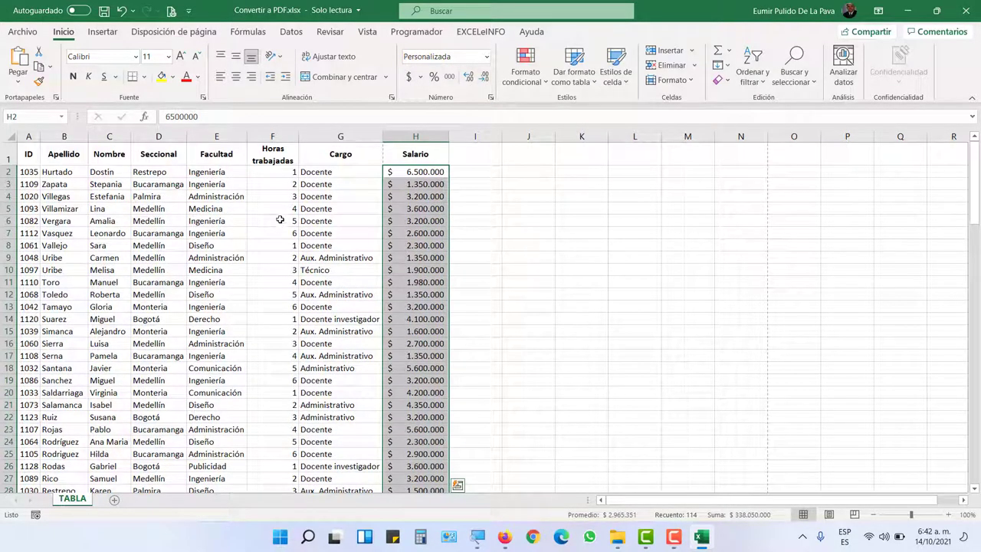
left_click(151, 150)
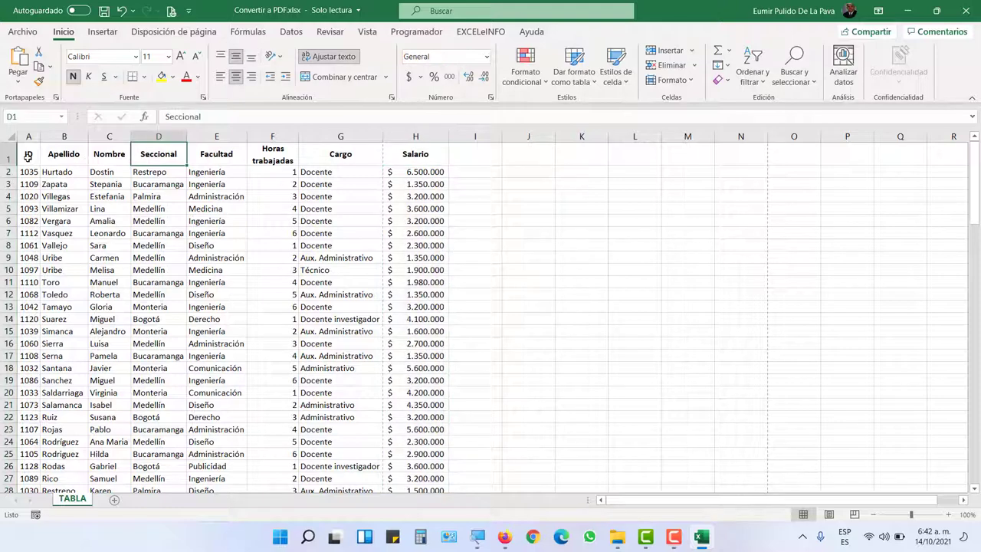
Apply All Borders to the whole table A1:H115
left_click(28, 156)
key("ctrl+shift+End")
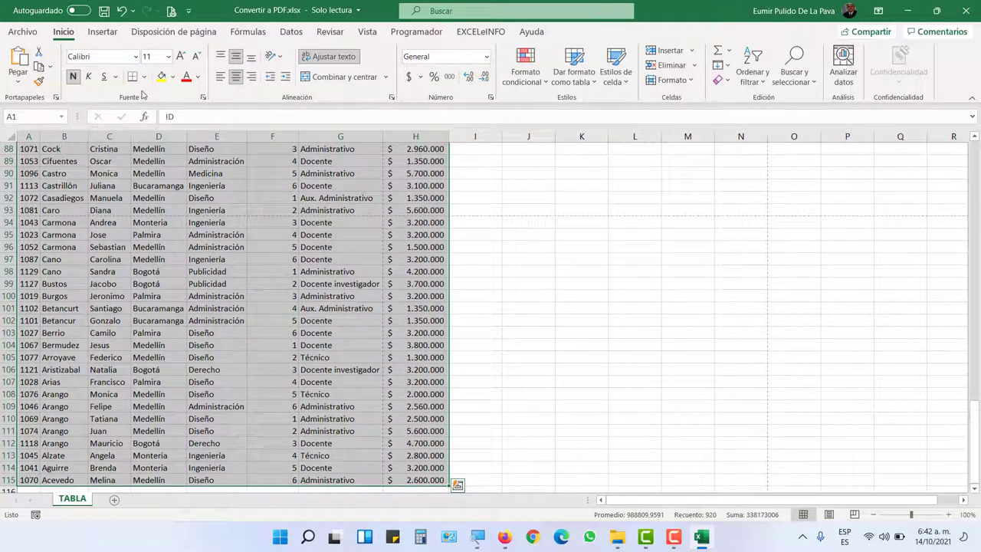
left_click(143, 77)
left_click(163, 212)
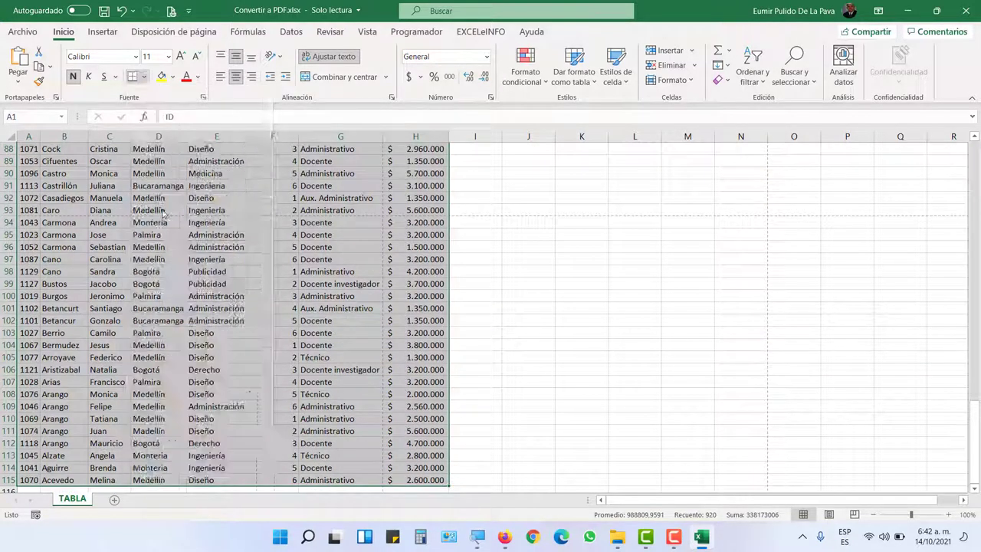
scroll(279, 332, "up", 20)
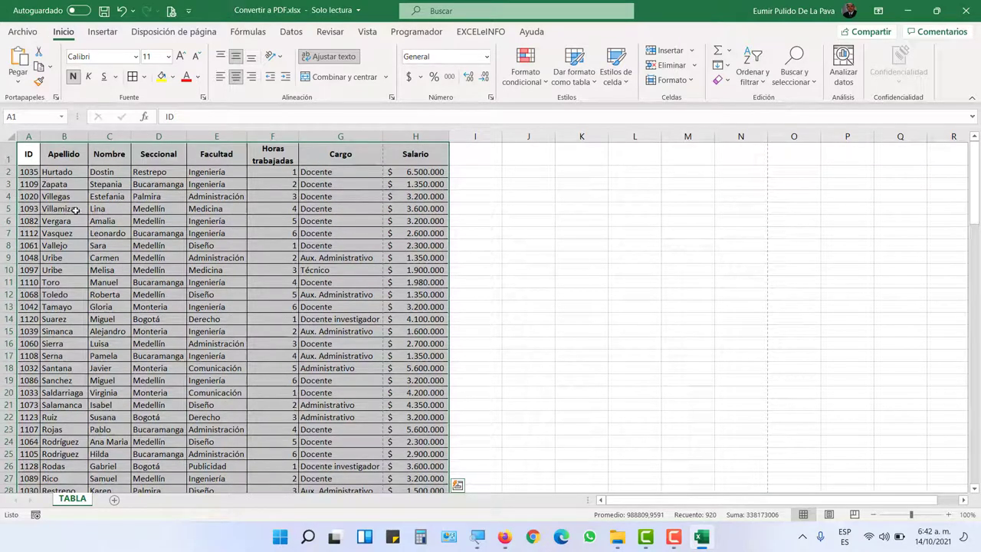
Shade the header cells in row 1 with a fill colour
left_click_drag(26, 152, 414, 153)
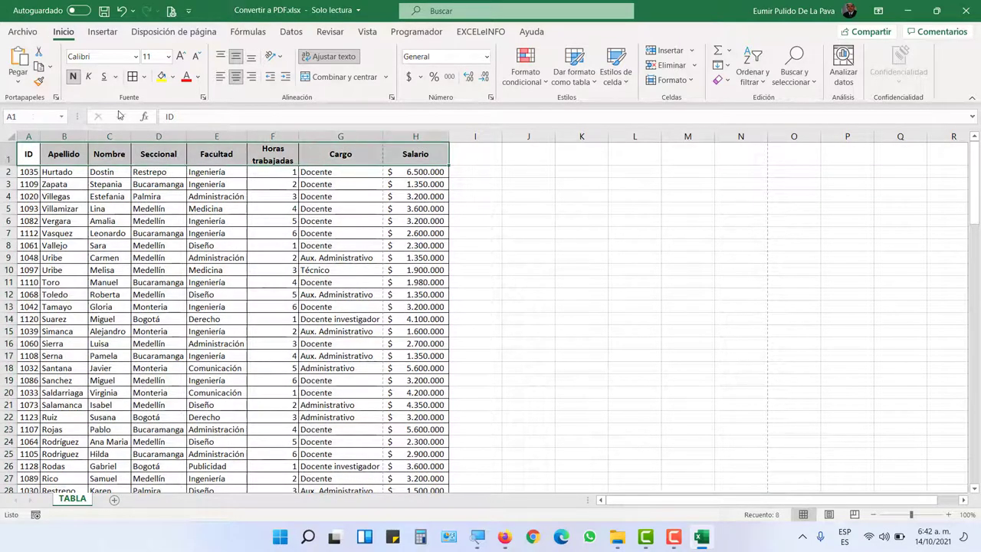
left_click(172, 79)
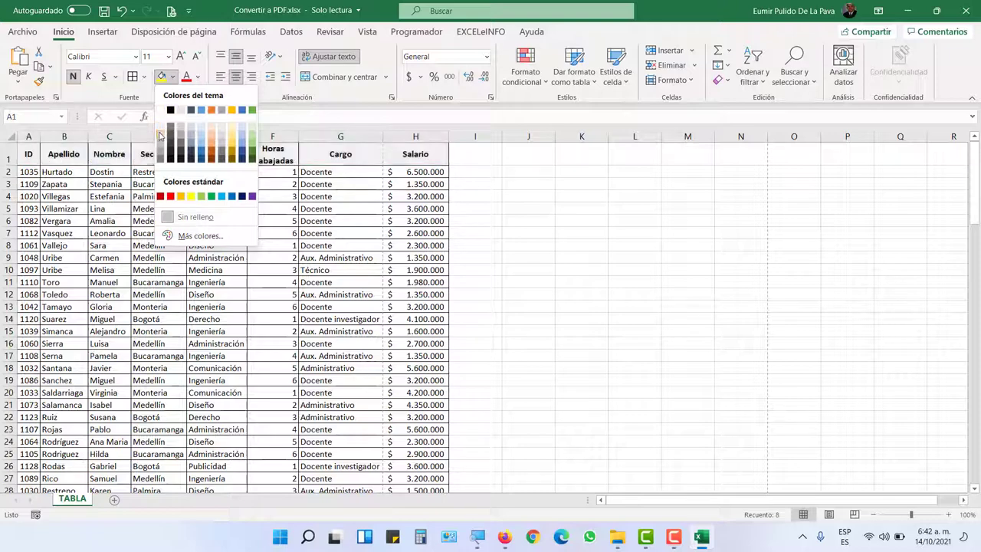
left_click(164, 117)
left_click(259, 326)
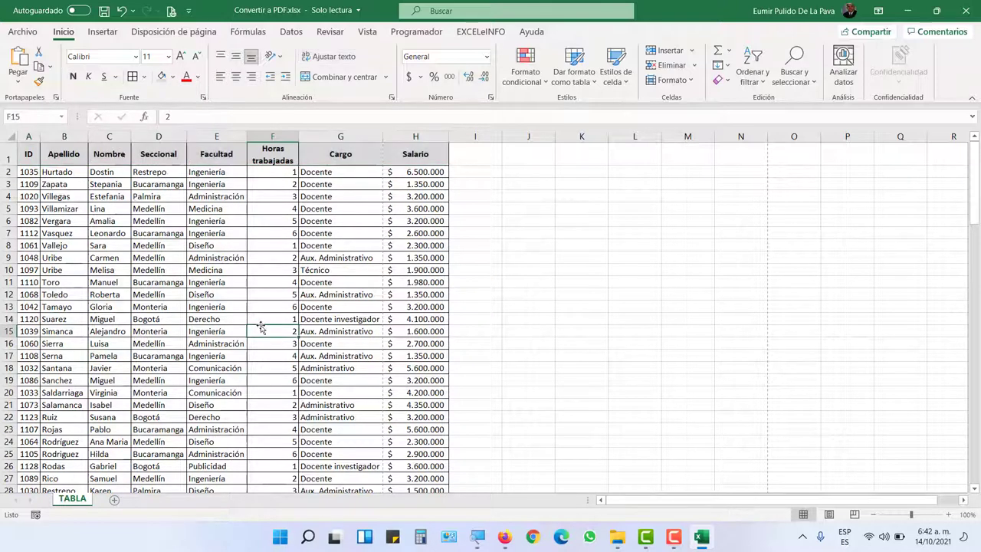
Centre the Horas trabajadas values down column F
left_click(269, 175)
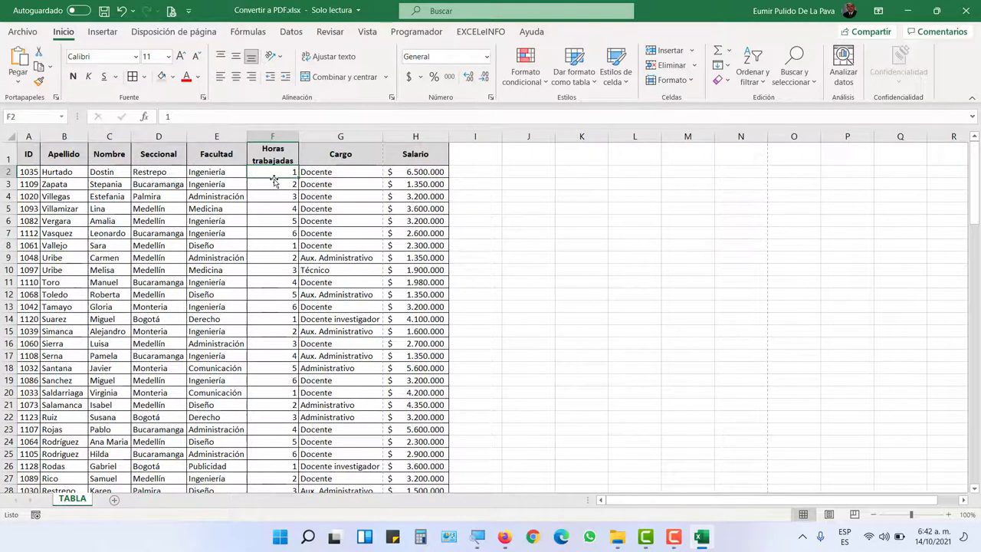
key("ctrl+shift+Down")
left_click(235, 76)
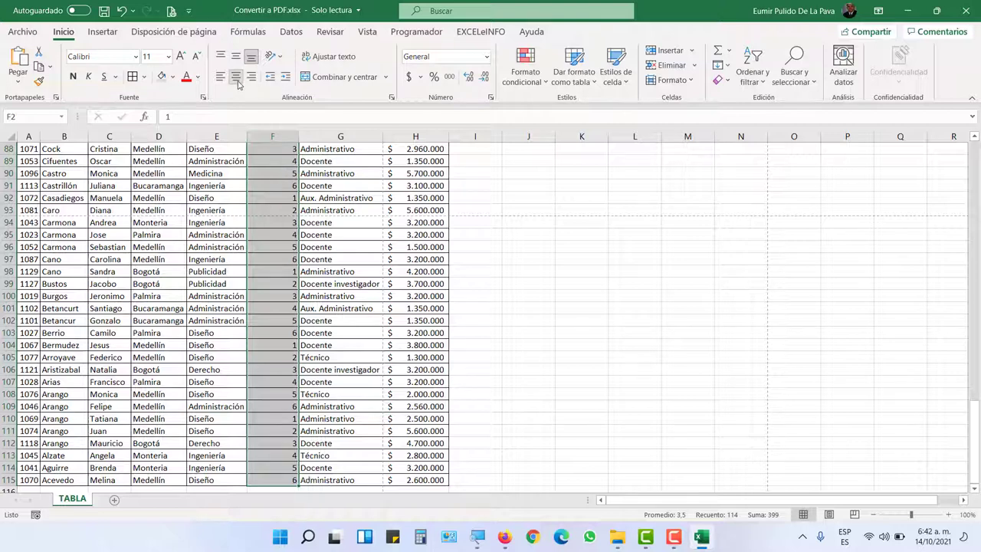
scroll(288, 295, "up", 20)
left_click(354, 244)
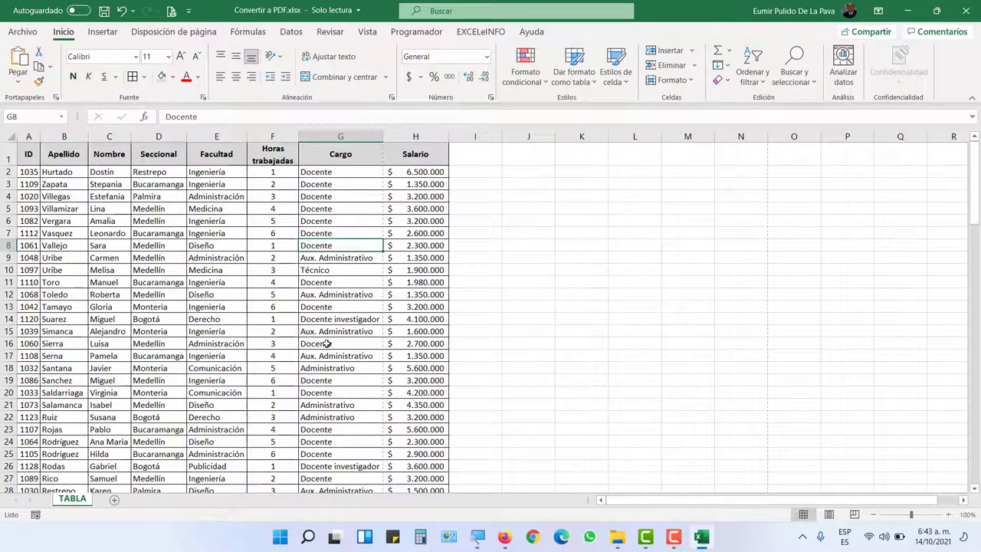
Page through the print preview to page 4 and back to page 3
left_click(171, 10)
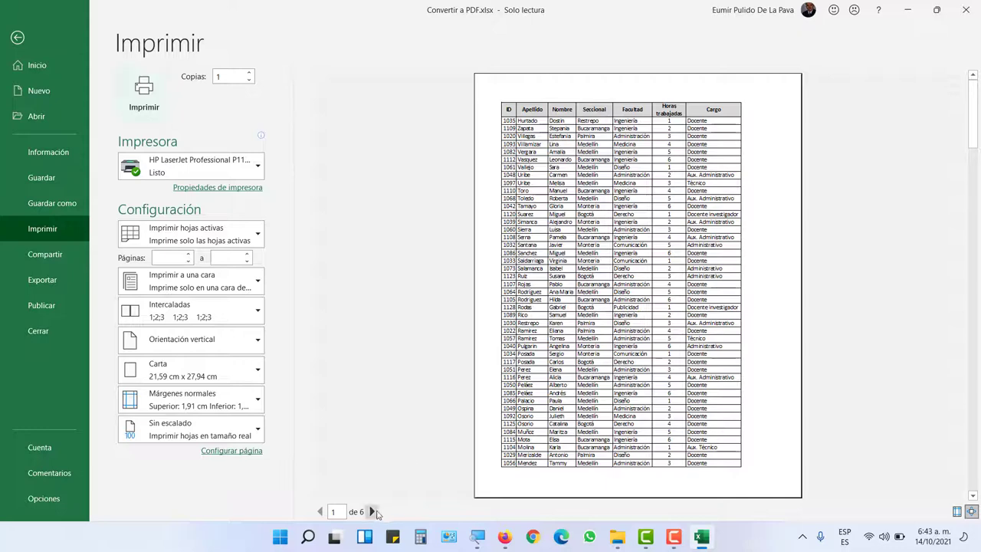
left_click(372, 511)
left_click(371, 512)
left_click(372, 511)
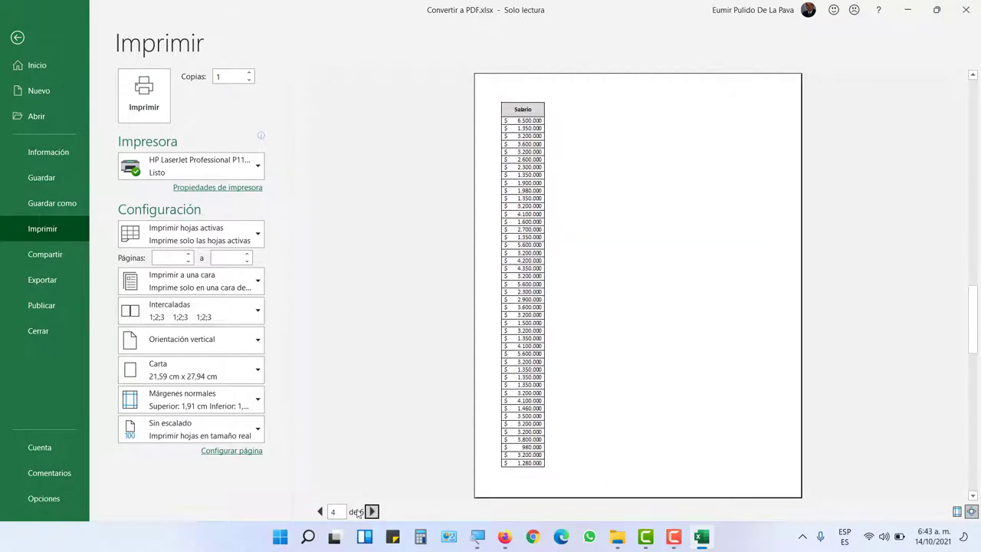
left_click(320, 512)
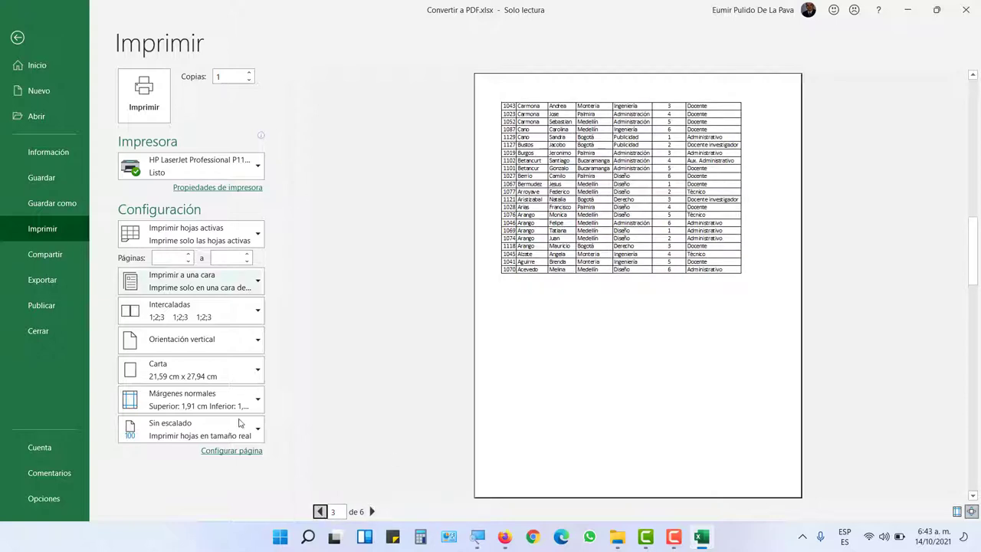
In Page Setup, set margins to 1 left/right and 3 top, centred horizontally
left_click(231, 451)
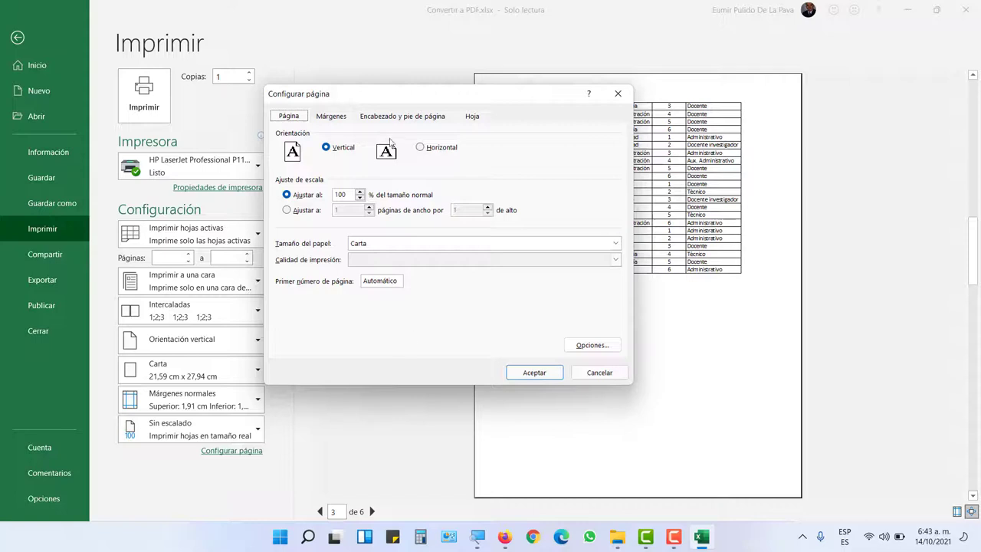
left_click(332, 116)
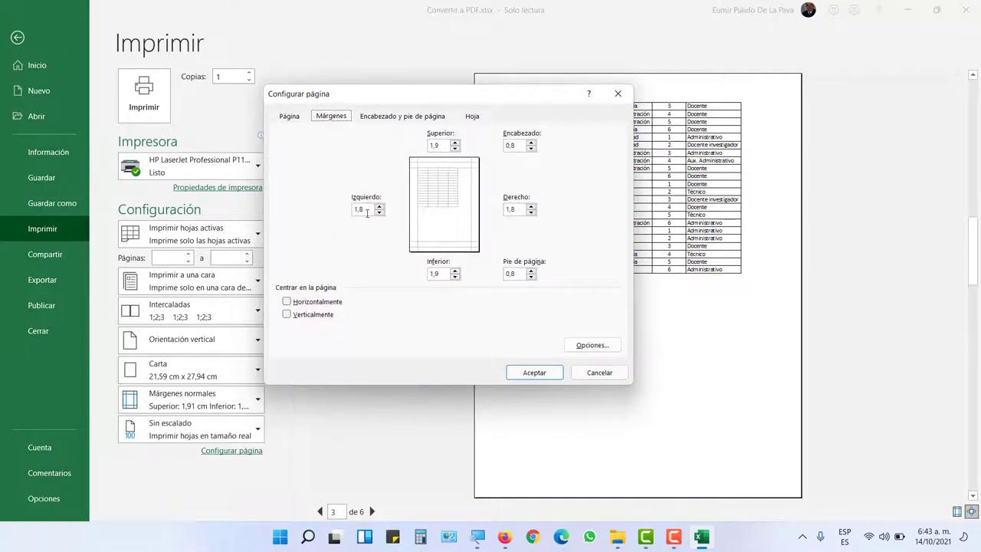
left_click_drag(367, 213, 335, 206)
type("1,")
key("Tab")
key("Tab")
left_click(314, 303)
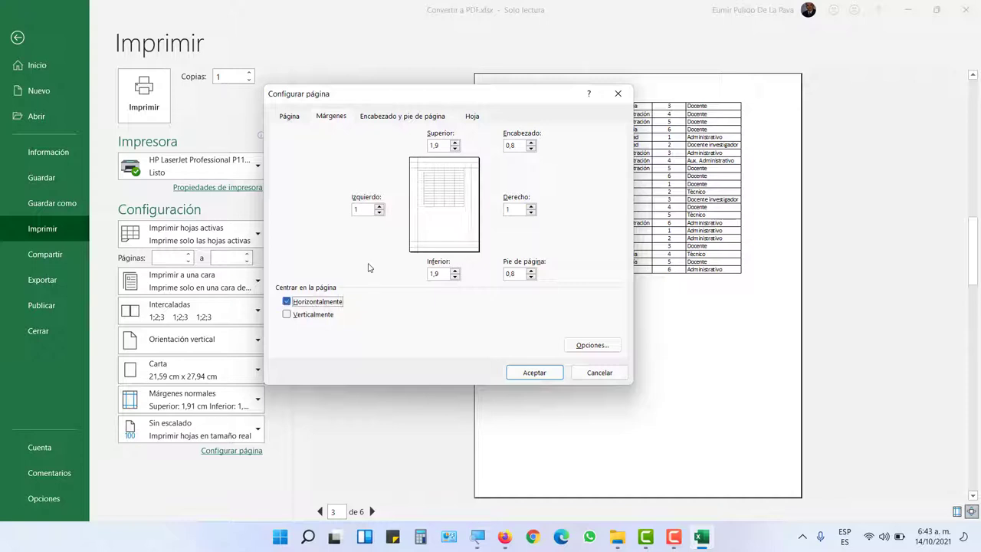
left_click_drag(441, 146, 422, 147)
left_click(401, 119)
Open the custom header editor and try inserting a picture from a file, then cancel
left_click(408, 193)
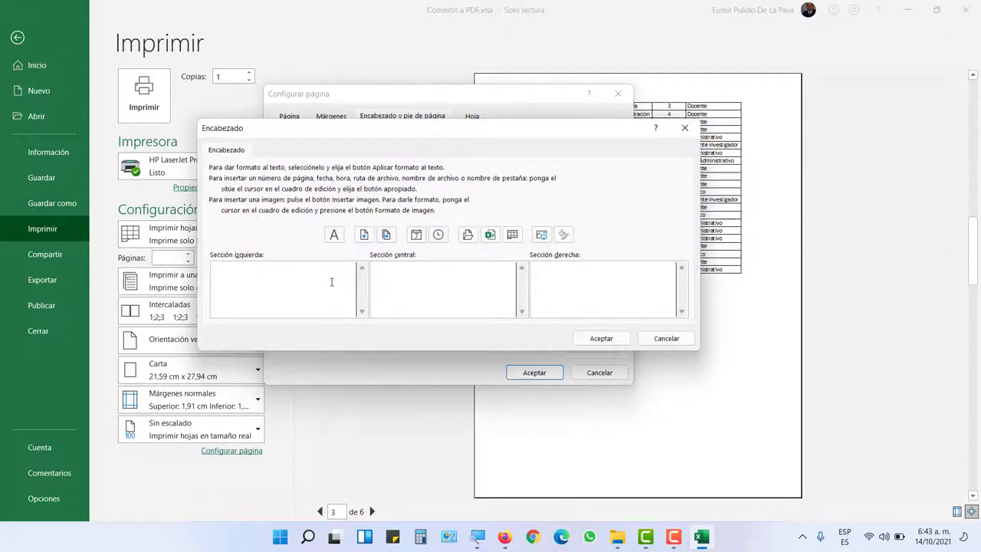
left_click(541, 235)
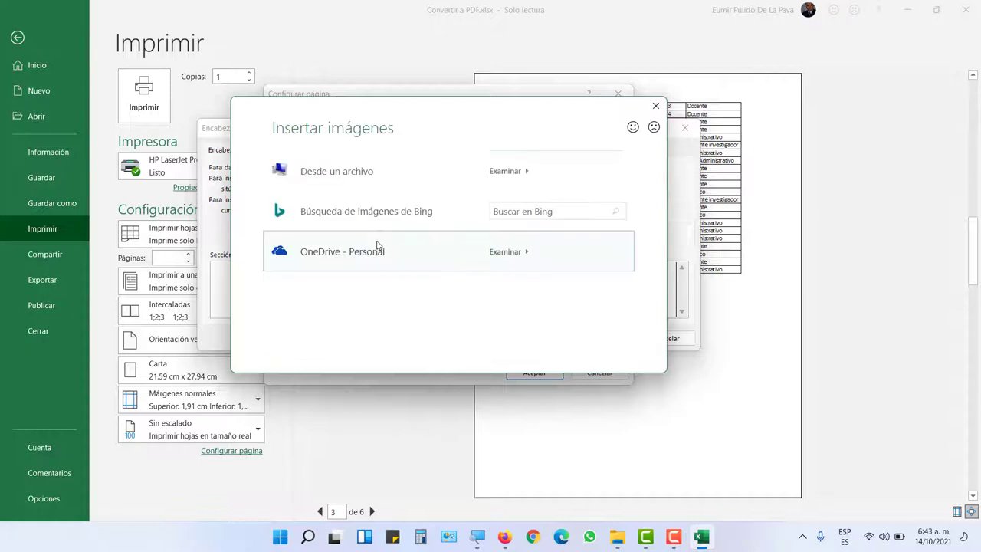
left_click(332, 182)
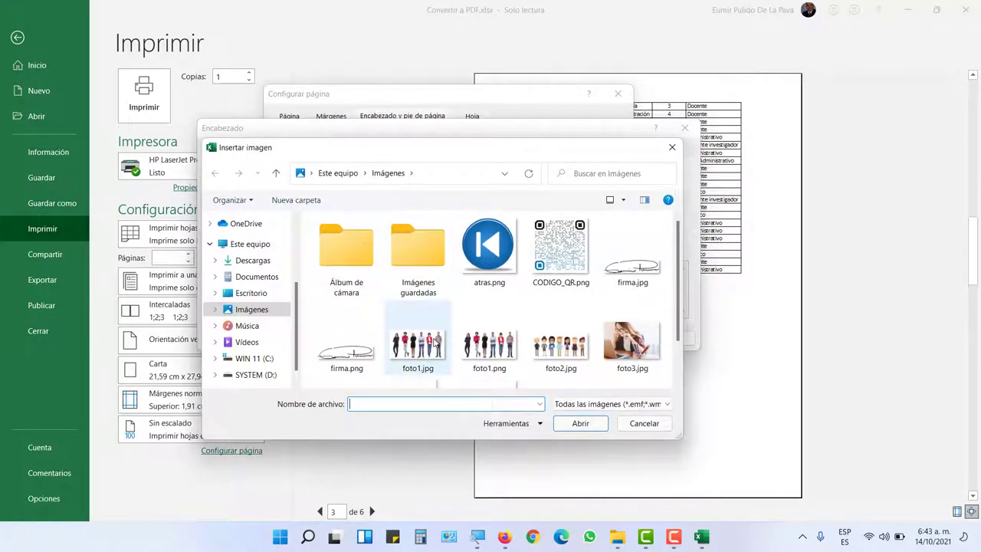
scroll(457, 376, "down", 2)
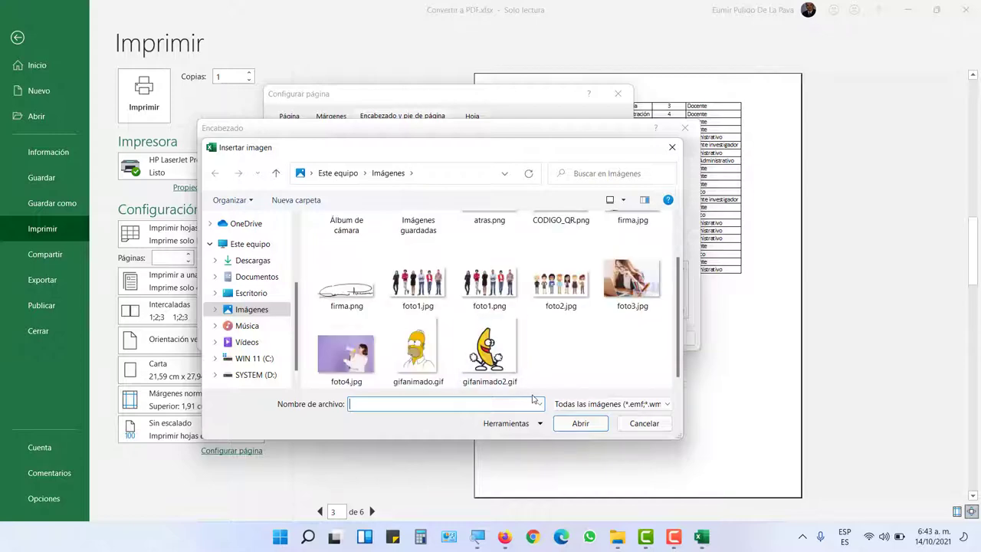
left_click(644, 423)
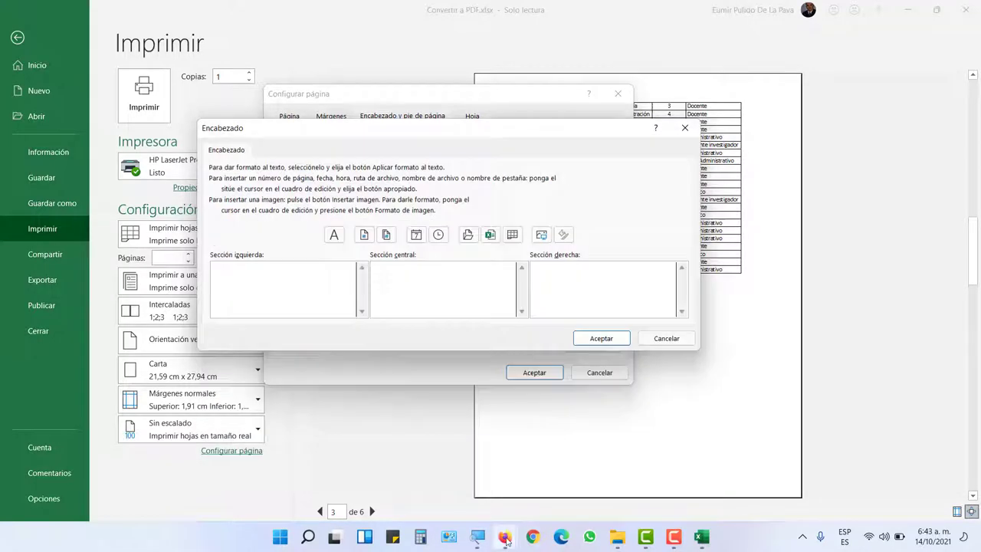
left_click(505, 539)
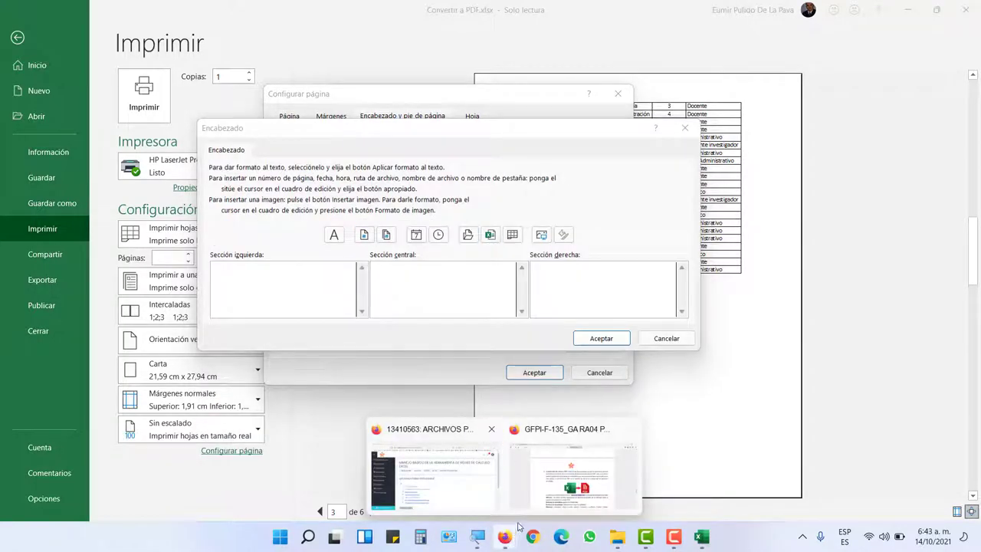
Search Google for 'excel' in a new tab and browse the image results
left_click(433, 472)
left_click(160, 14)
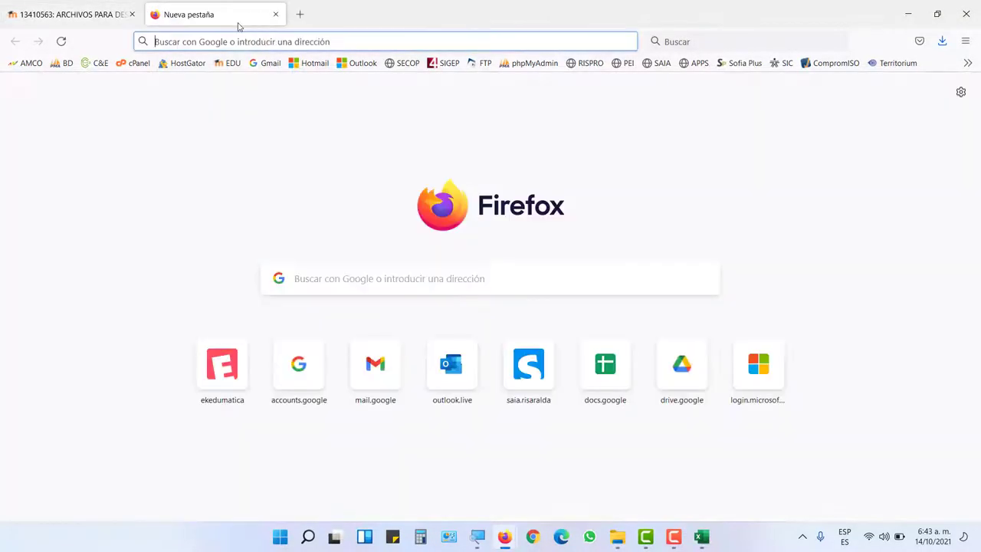
type("excel")
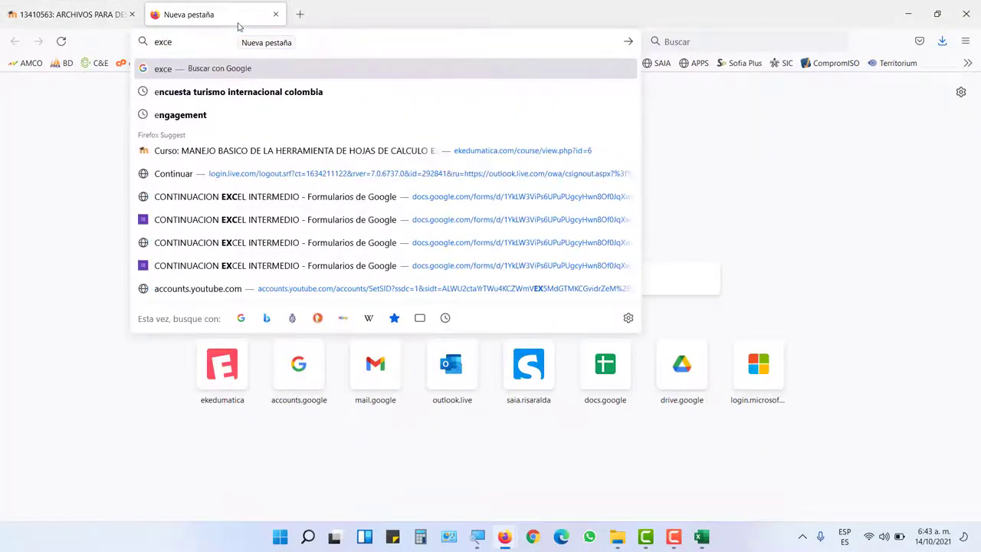
key("Return")
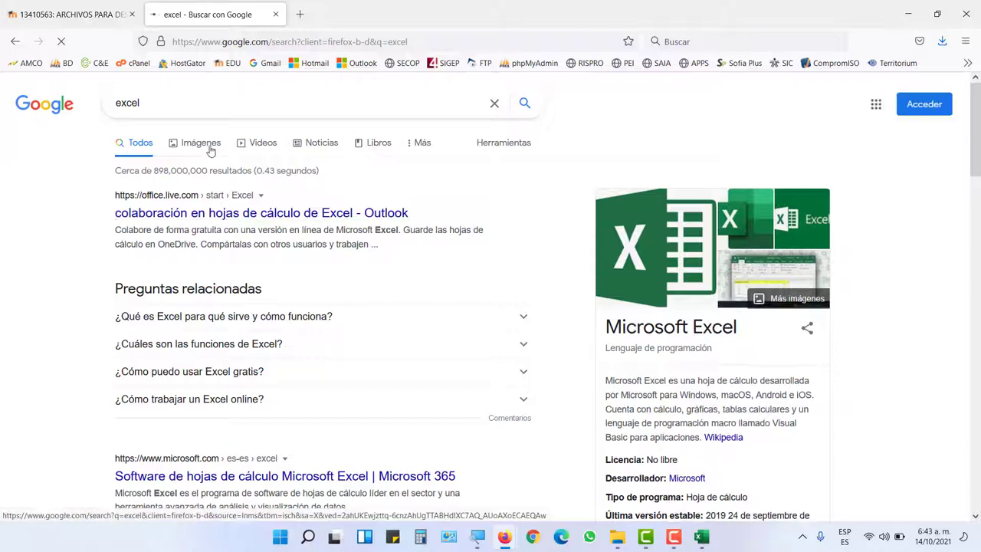
left_click(206, 144)
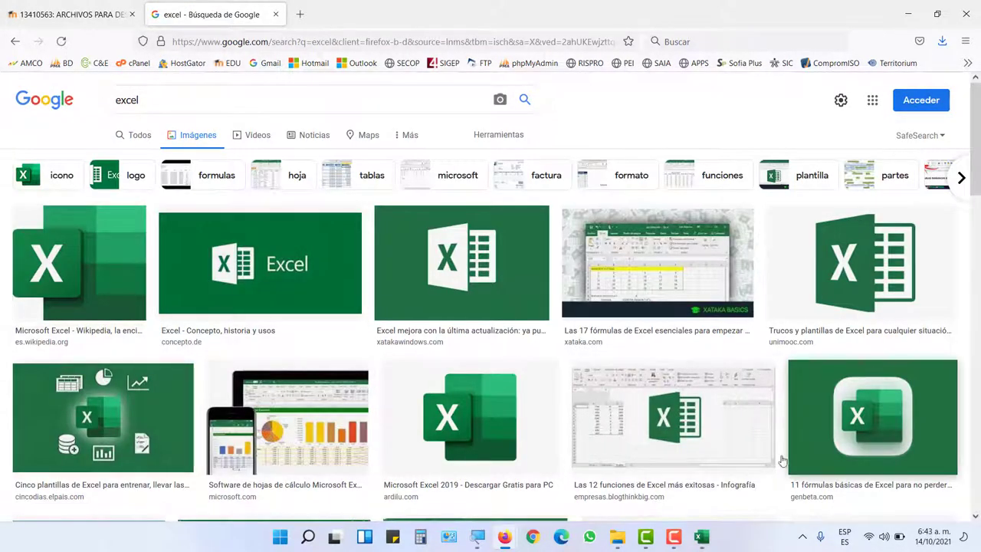
scroll(854, 427, "down", 3)
scroll(853, 427, "down", 3)
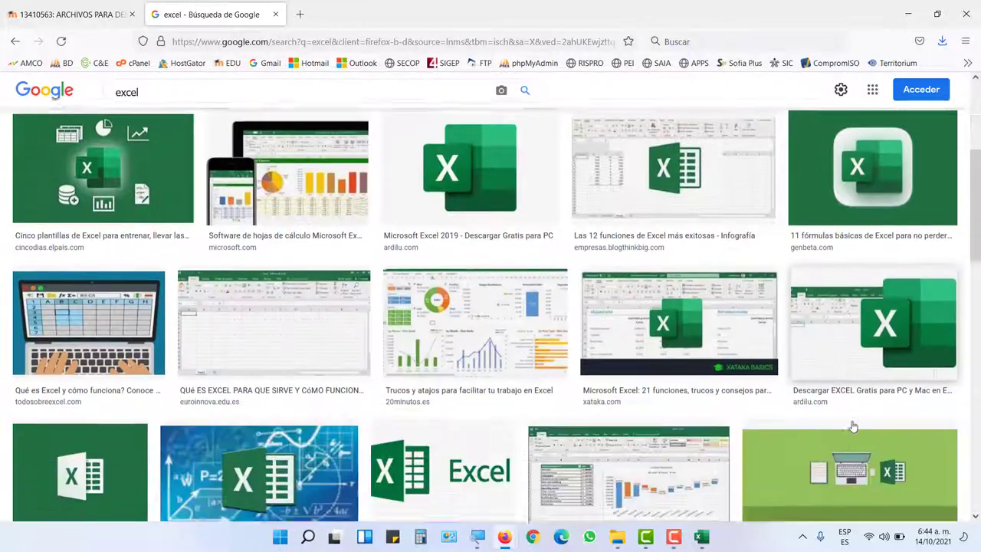
scroll(853, 427, "down", 3)
scroll(851, 427, "down", 3)
scroll(849, 427, "up", 1)
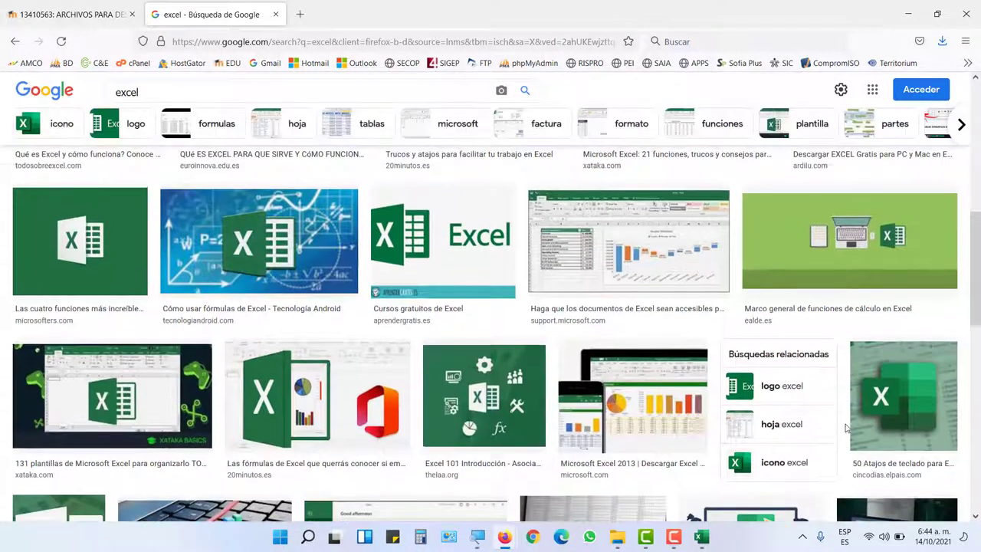
scroll(692, 407, "down", 3)
scroll(691, 407, "down", 2)
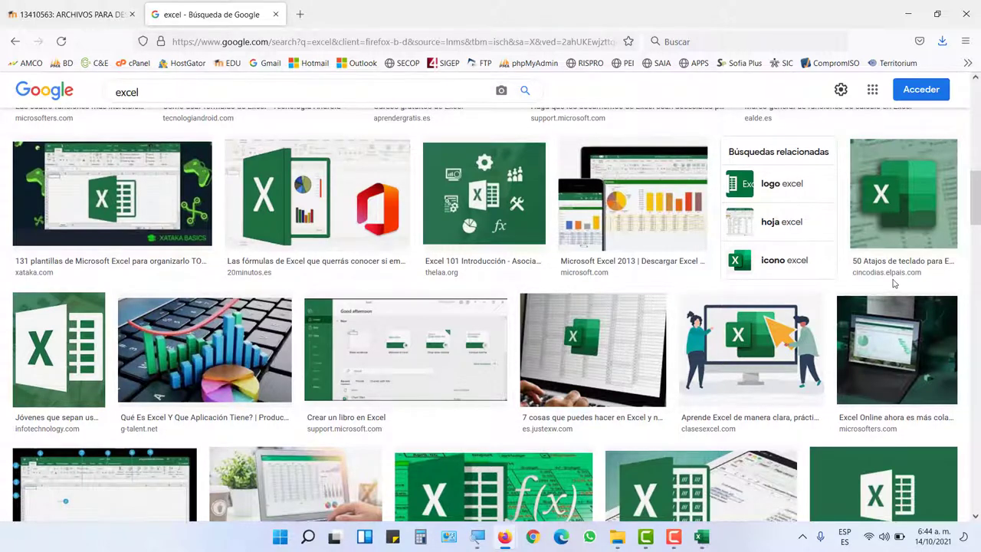
scroll(895, 196, "down", 1)
Save the Microsoft Excel Wikipedia logo as logo_excel in the Imágenes folder
left_click(895, 196)
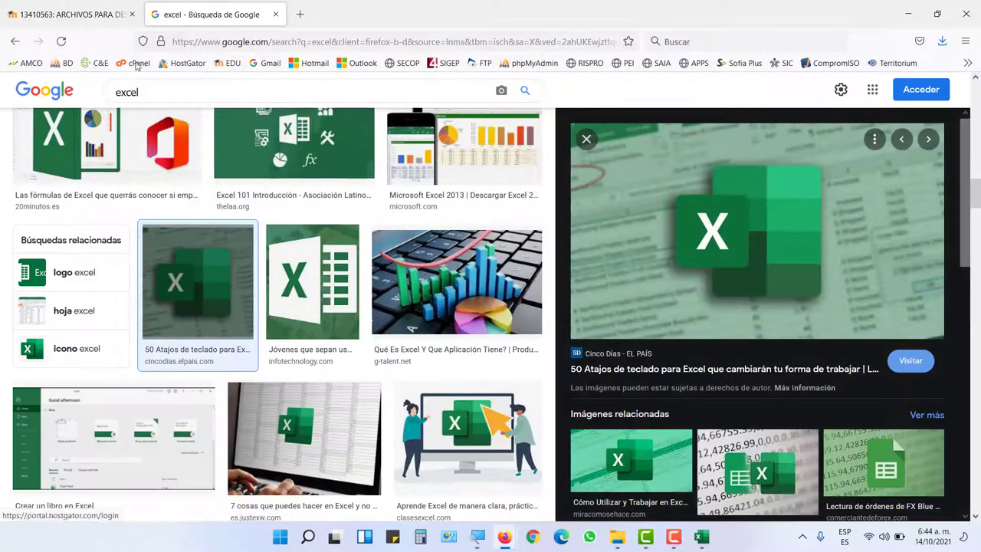
scroll(151, 396, "up", 3)
scroll(151, 397, "up", 3)
scroll(149, 368, "up", 3)
scroll(142, 365, "up", 3)
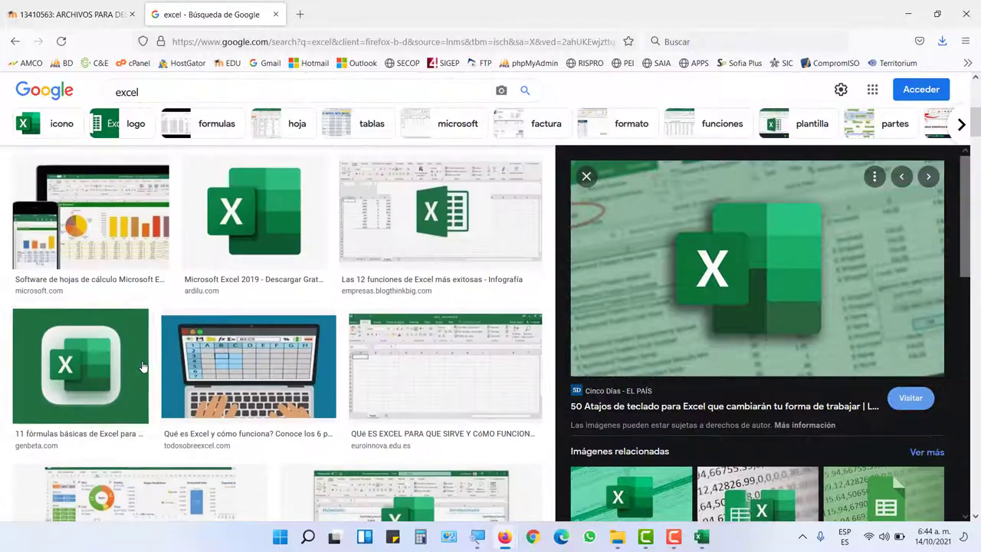
scroll(161, 307, "up", 3)
scroll(115, 291, "up", 3)
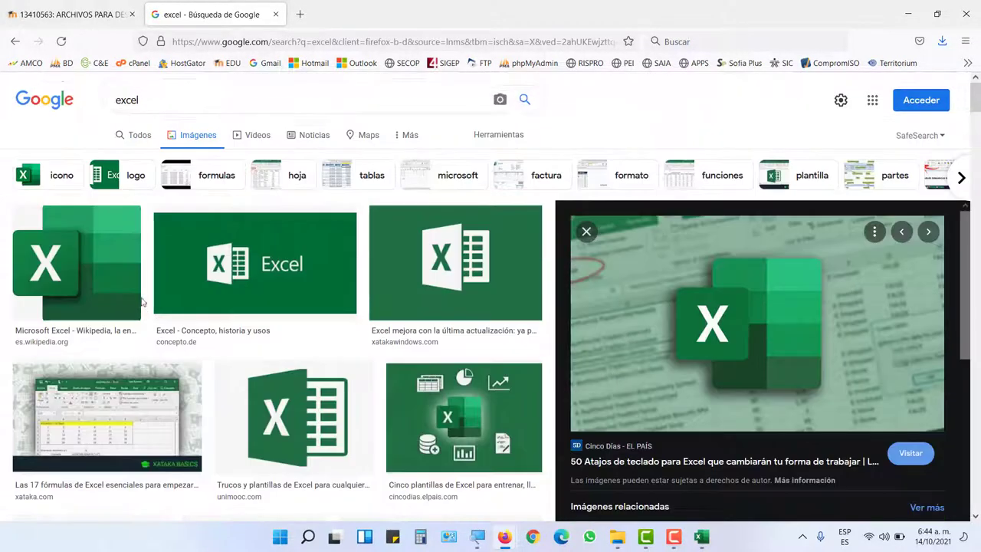
left_click(119, 291)
right_click(690, 249)
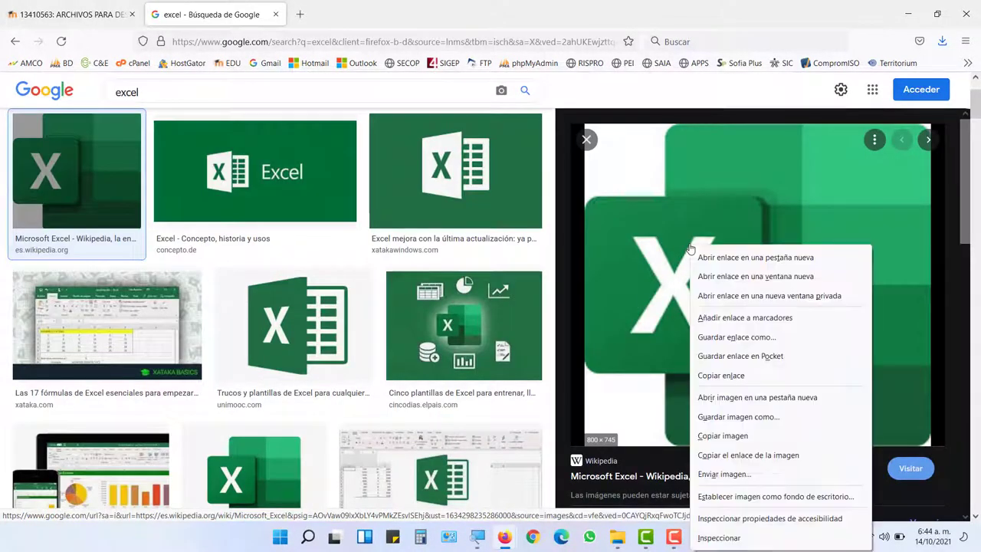
left_click(725, 417)
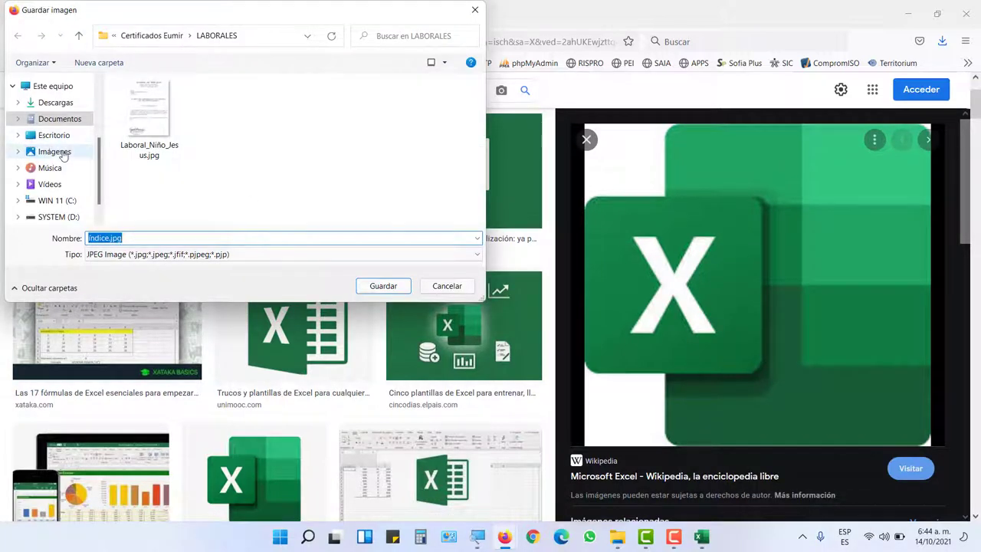
left_click(55, 152)
key("BackSpace")
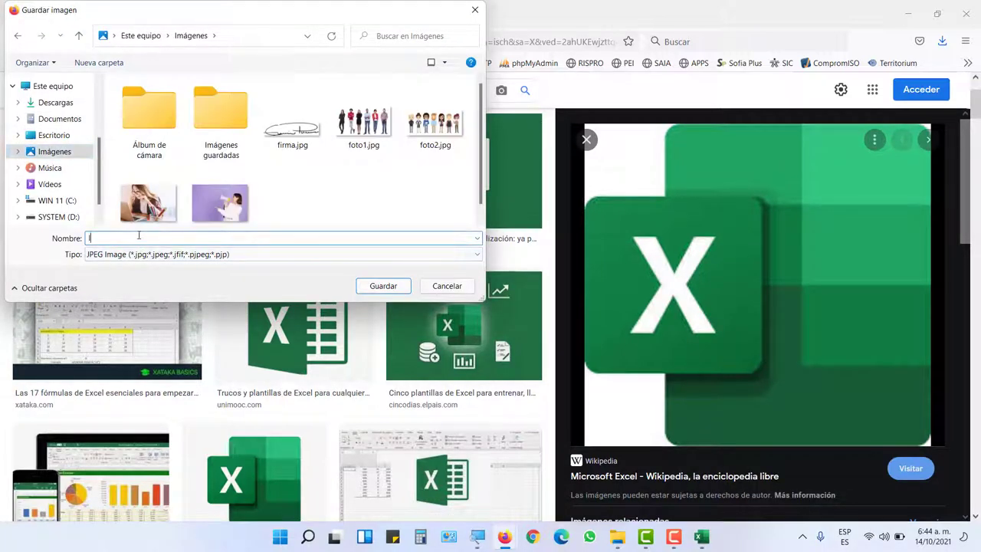
type("logo_excel")
key("Return")
key("alt+Tab")
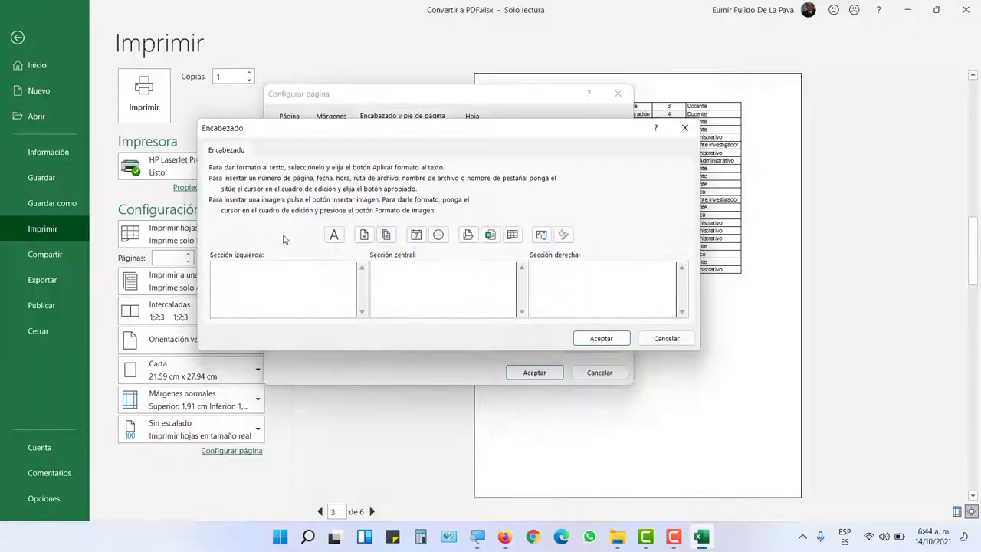
Insert logo_excel.jpg into the left header section and set its height to 2
left_click(541, 234)
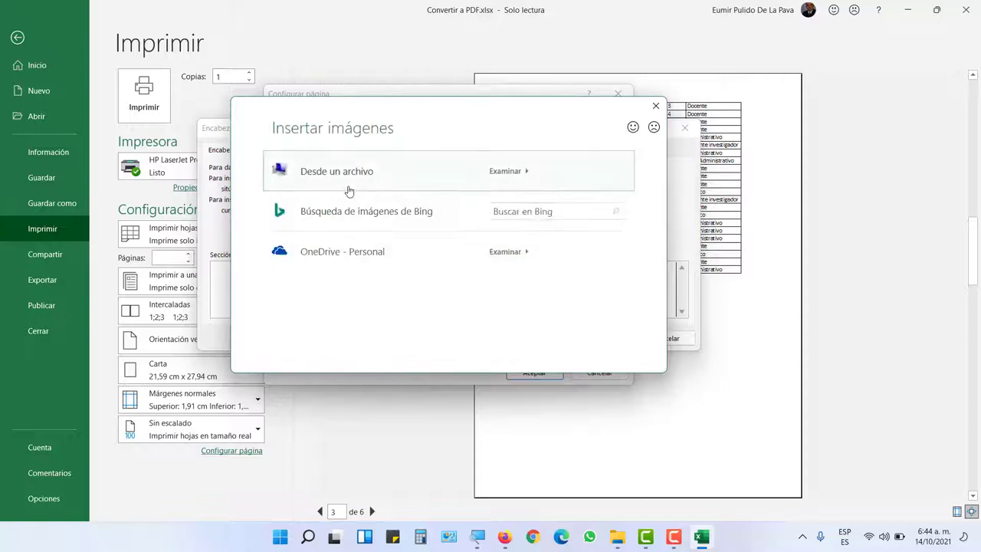
left_click(348, 191)
scroll(457, 349, "down", 1)
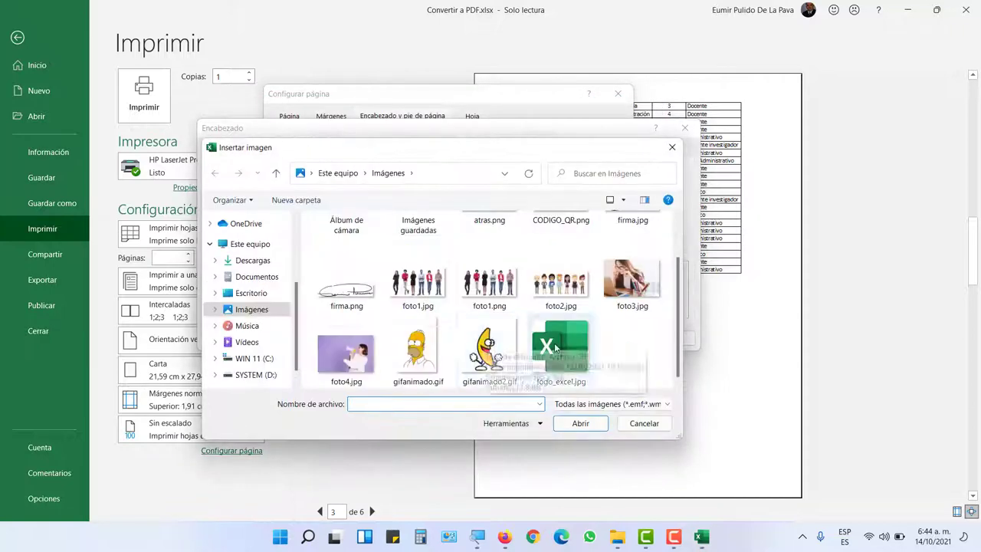
left_click(573, 380)
left_click(581, 424)
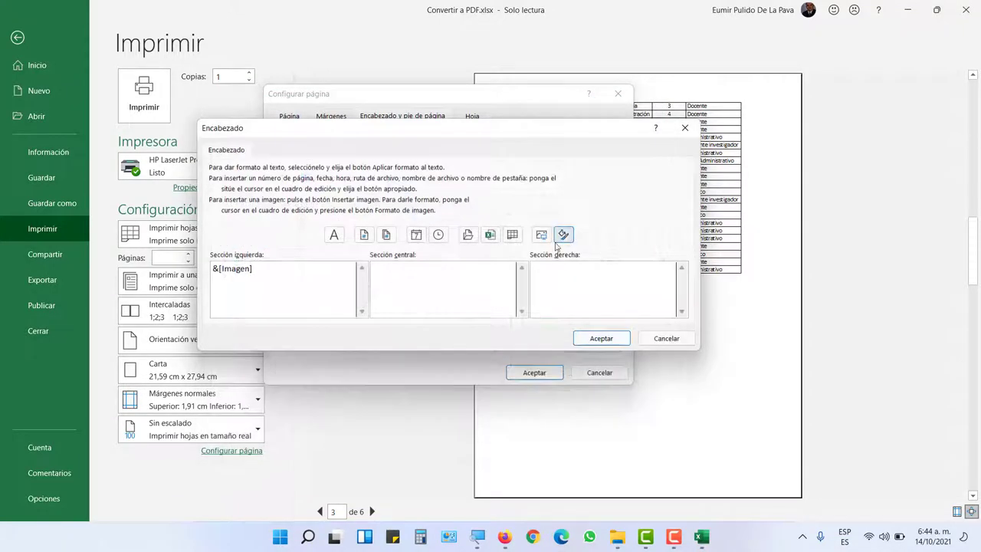
left_click(564, 236)
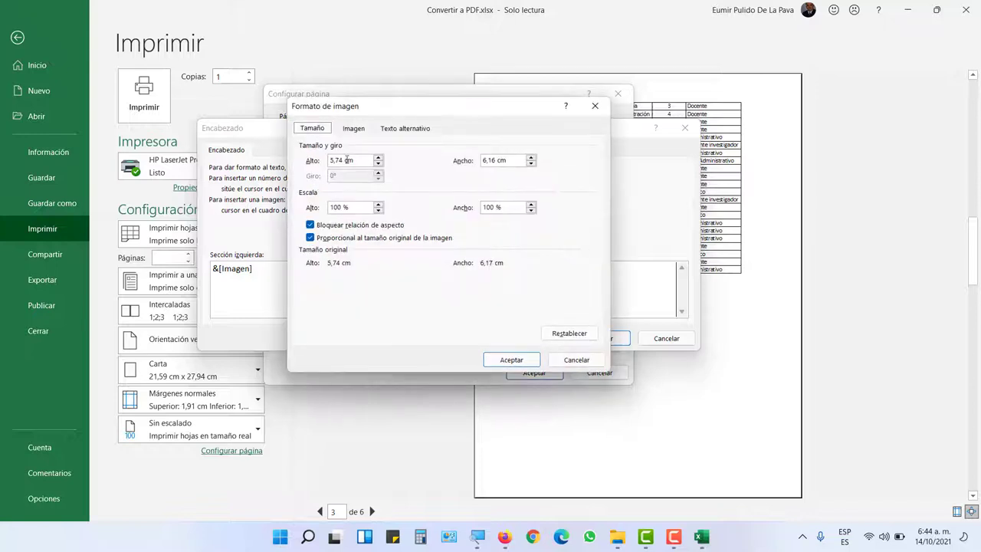
key("Tab")
type("2")
left_click(511, 359)
left_click(591, 285)
type("CURSO")
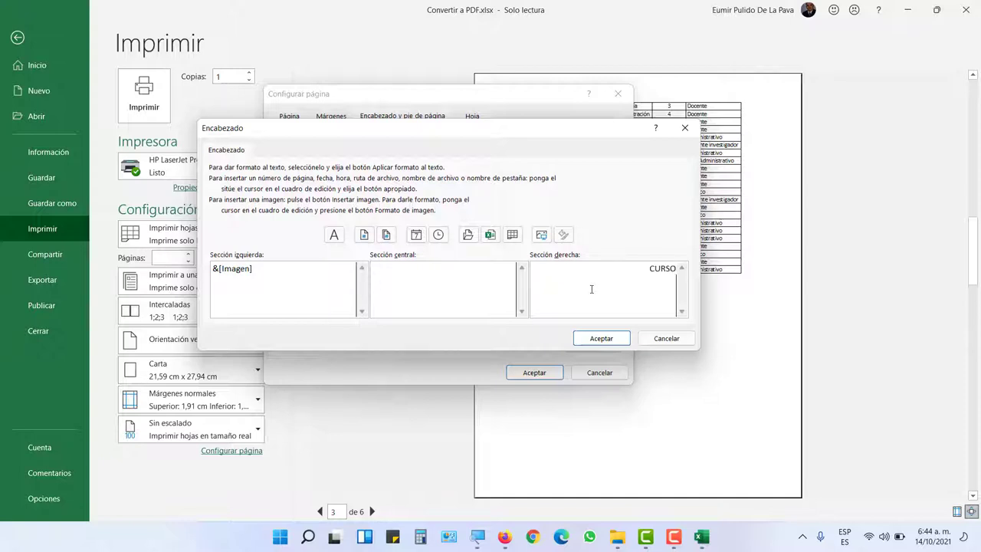
Add the 'EXCEL INTERMEDIO DE EXCEL SERVICIO NACIONAL DE APRENDIZAJE' right header title in size 12
type("EXCEL IN")
type("TERMEDIO DE E")
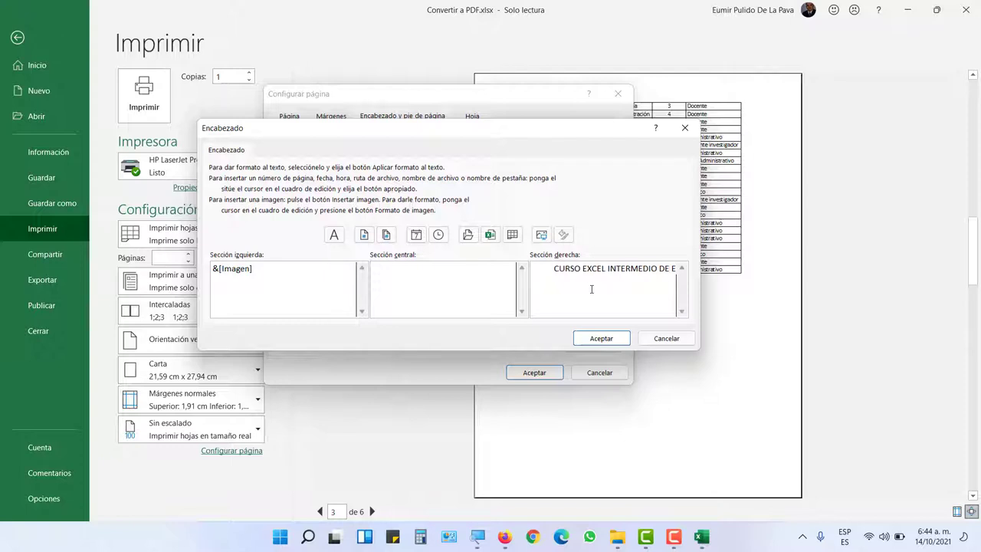
type("XCEL SERVIC")
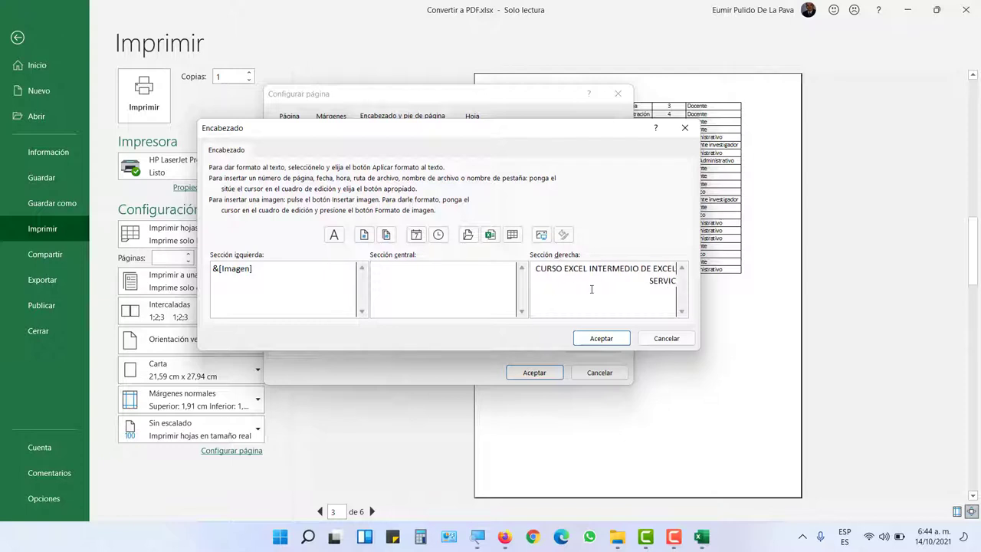
type("IO NACIONAL DE")
type(" APRENDIZAJE")
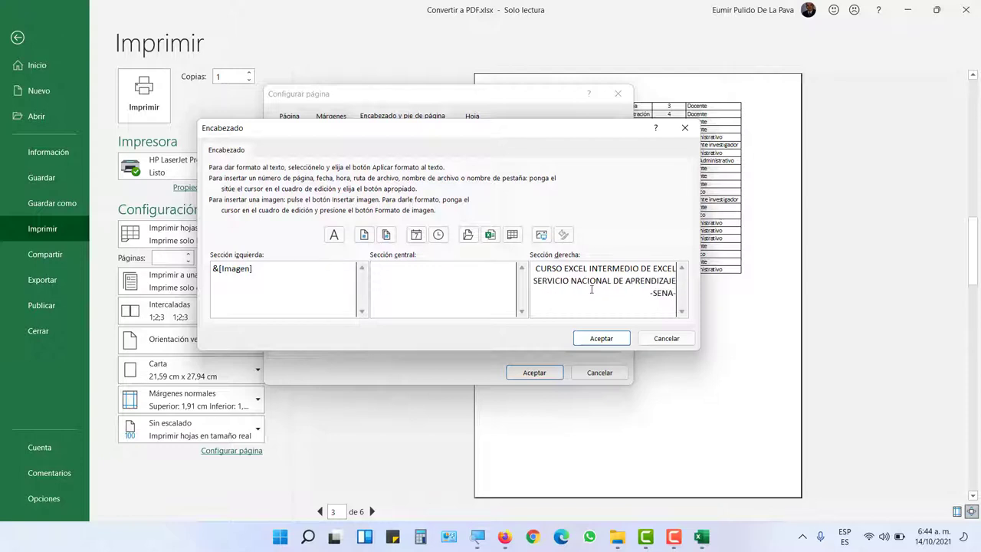
left_click_drag(536, 269, 712, 308)
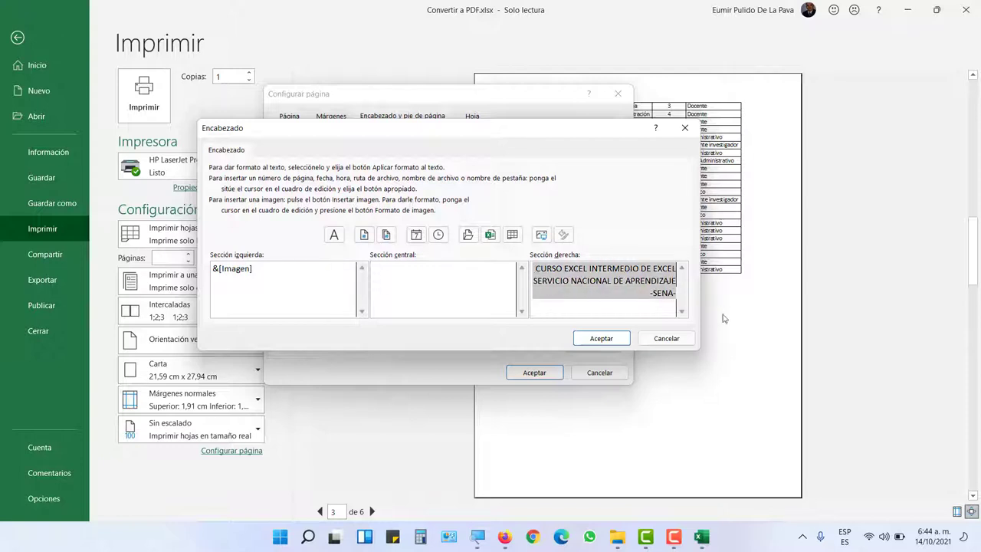
left_click(333, 235)
left_click(541, 203)
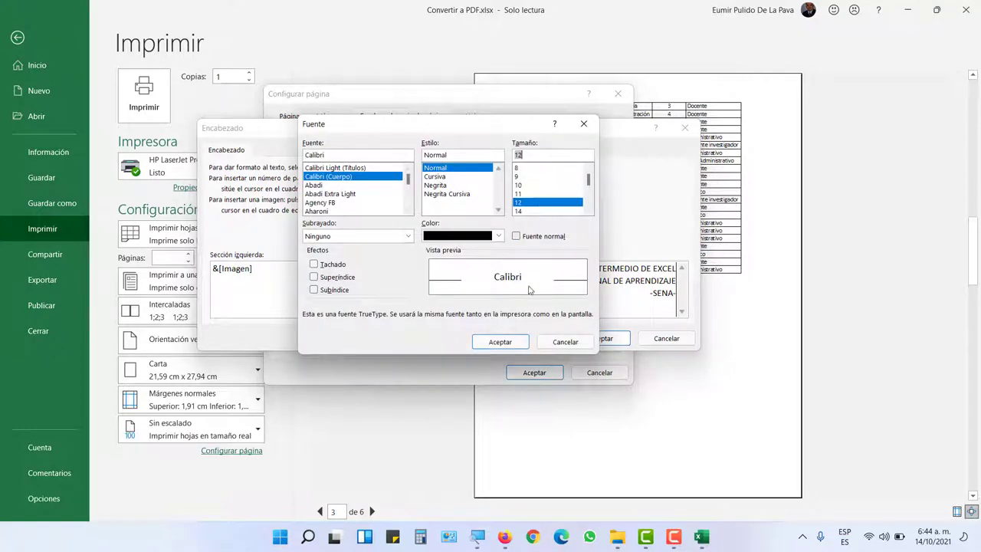
left_click(500, 342)
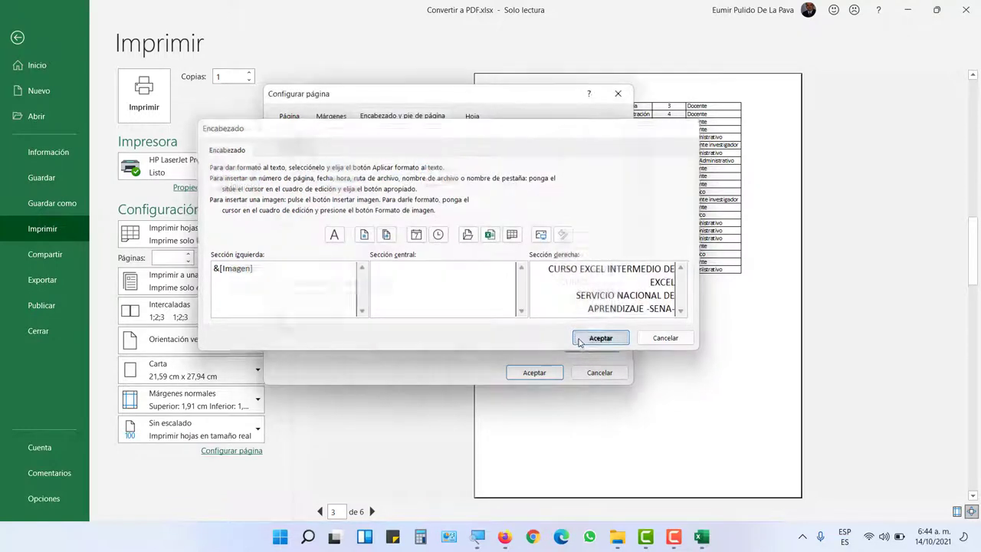
left_click(577, 340)
left_click(523, 373)
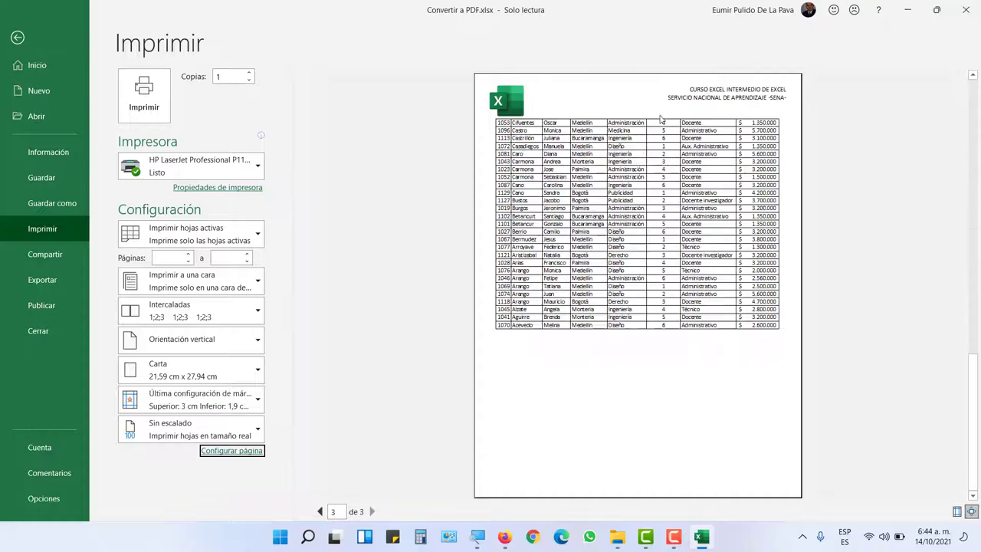
Raise the top page margin to 3,5 cm
left_click(233, 451)
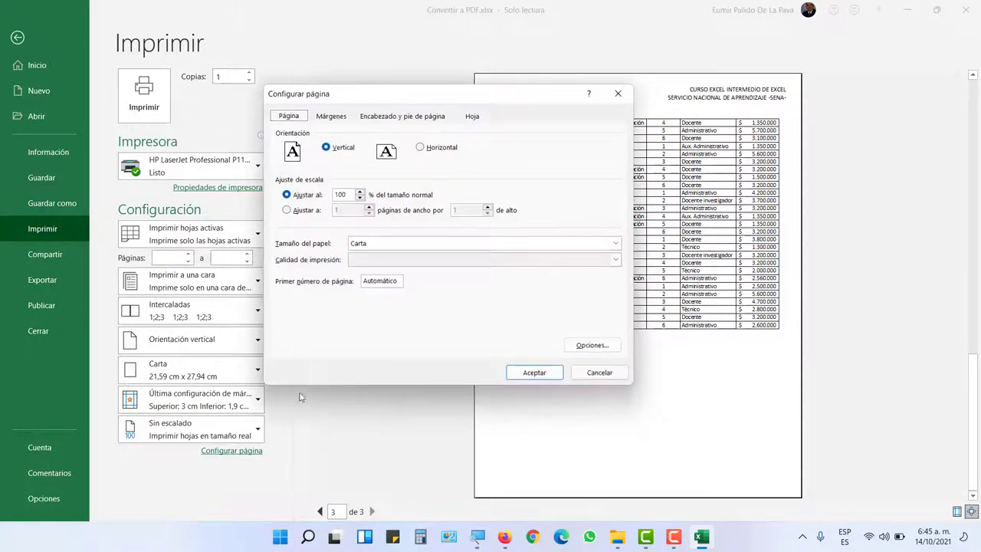
left_click(334, 116)
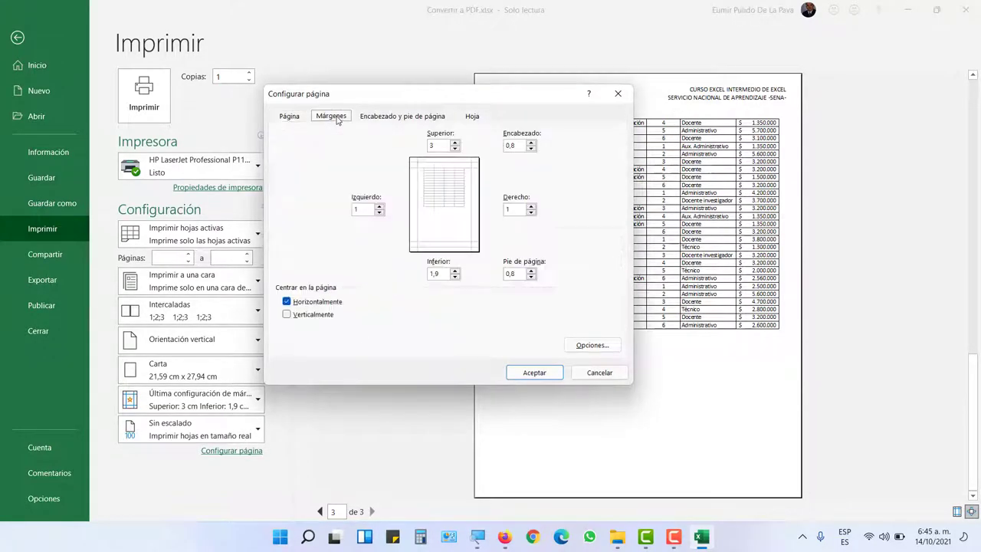
left_click(455, 143)
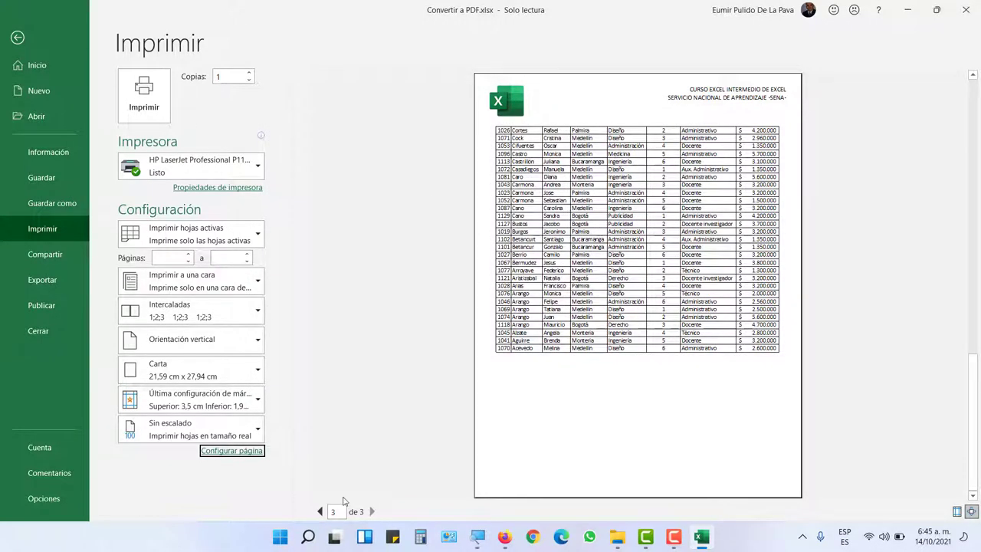
left_click(321, 512)
left_click(321, 511)
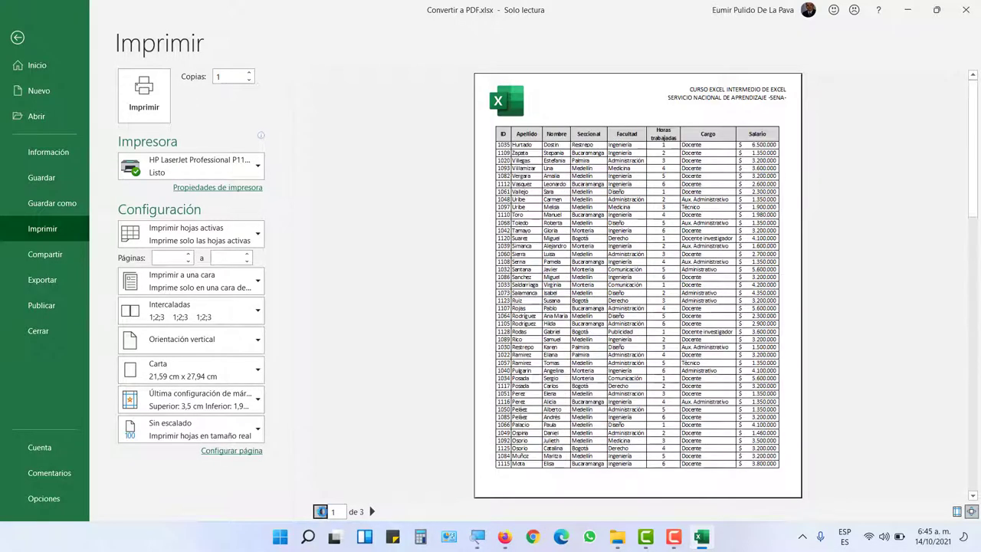
Set row $1:$1 to repeat at the top of each printed page and check page 3
left_click(16, 37)
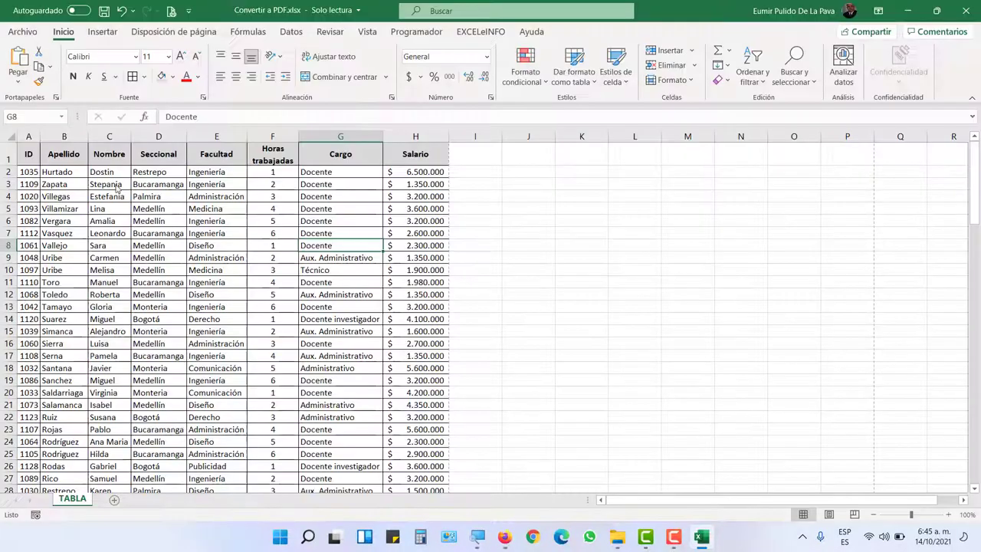
left_click(174, 31)
left_click(312, 73)
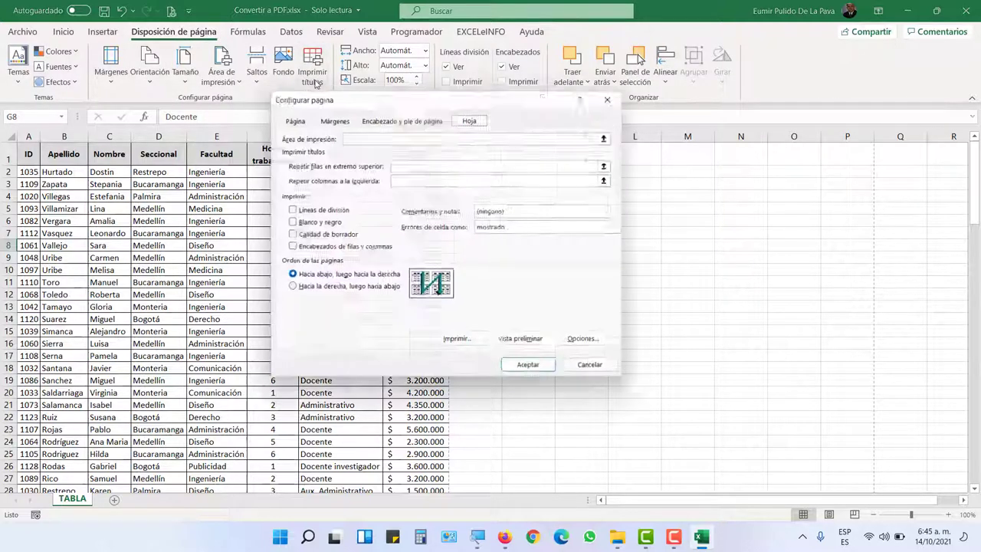
left_click(420, 164)
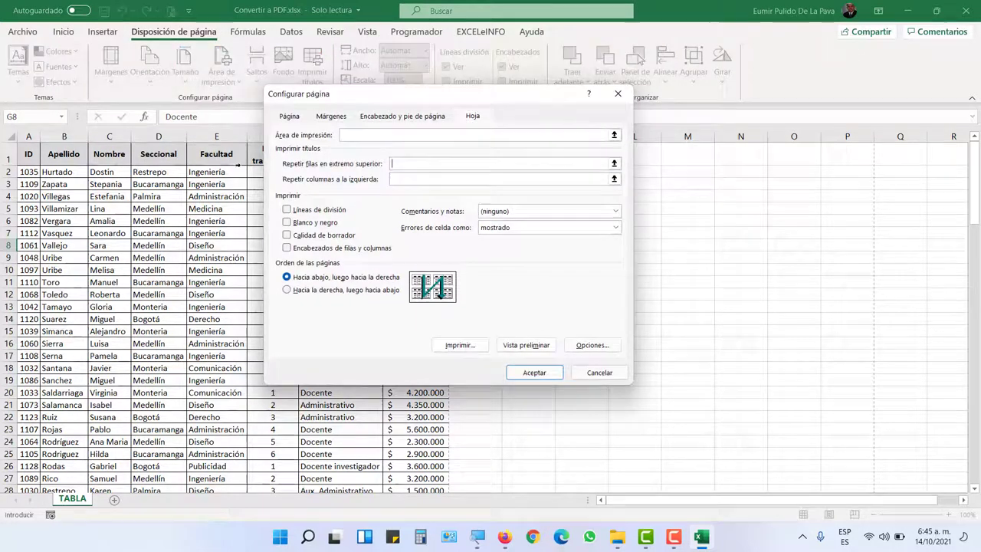
left_click(10, 159)
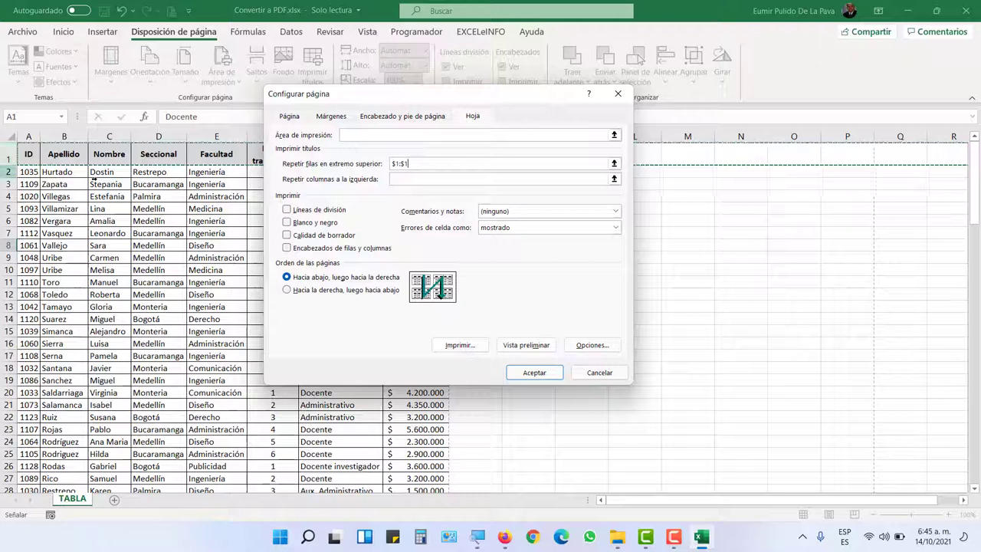
left_click(529, 372)
key("ctrl+p")
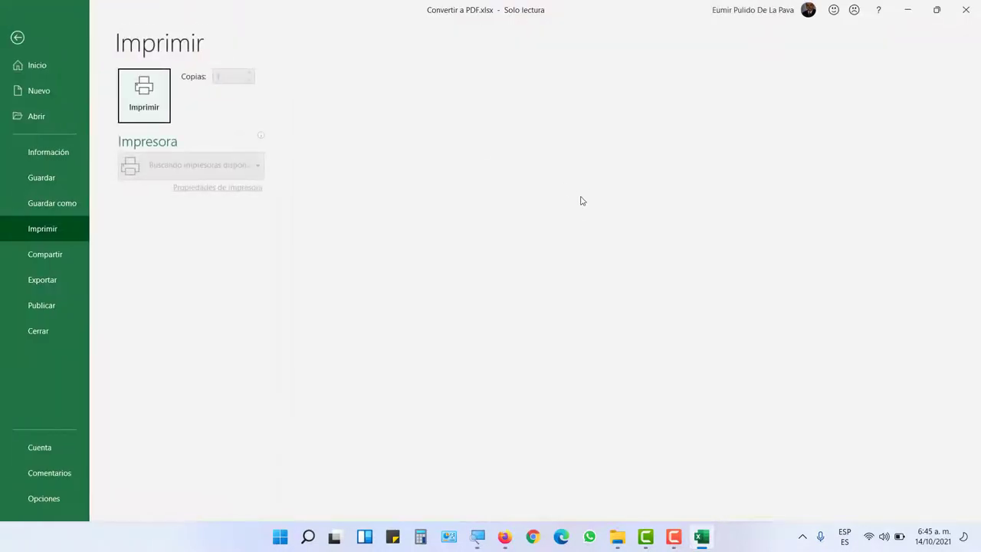
left_click(373, 511)
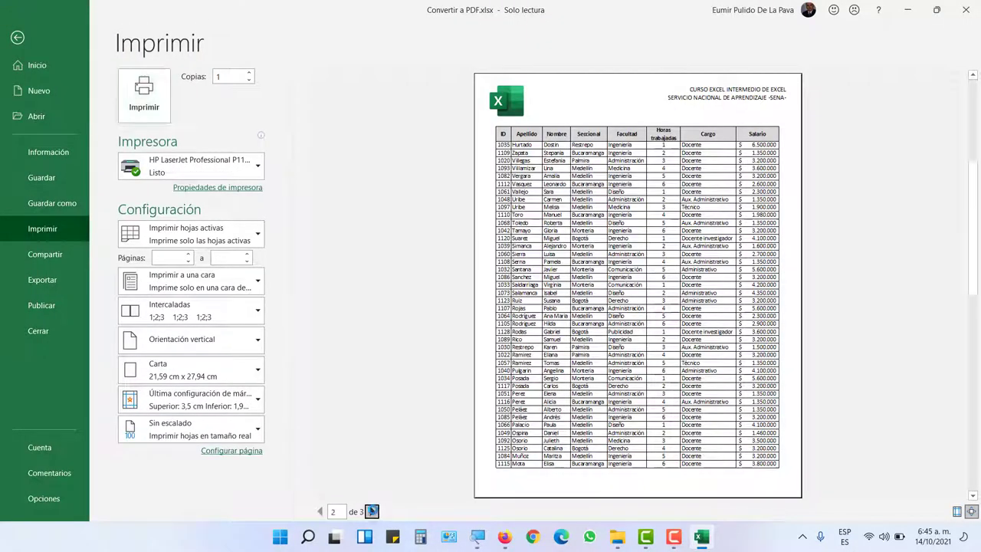
left_click(373, 512)
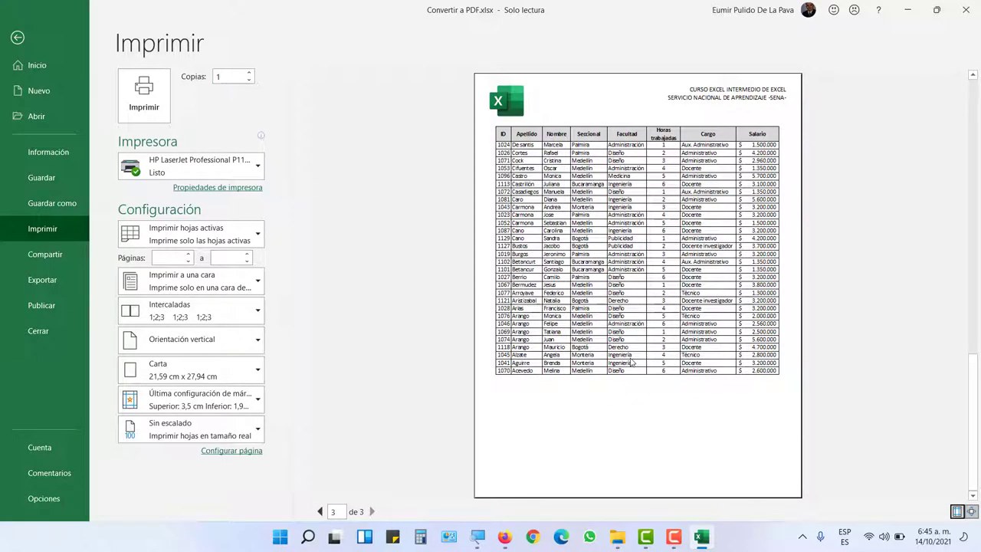
Make the right-section header title text bold
left_click(244, 452)
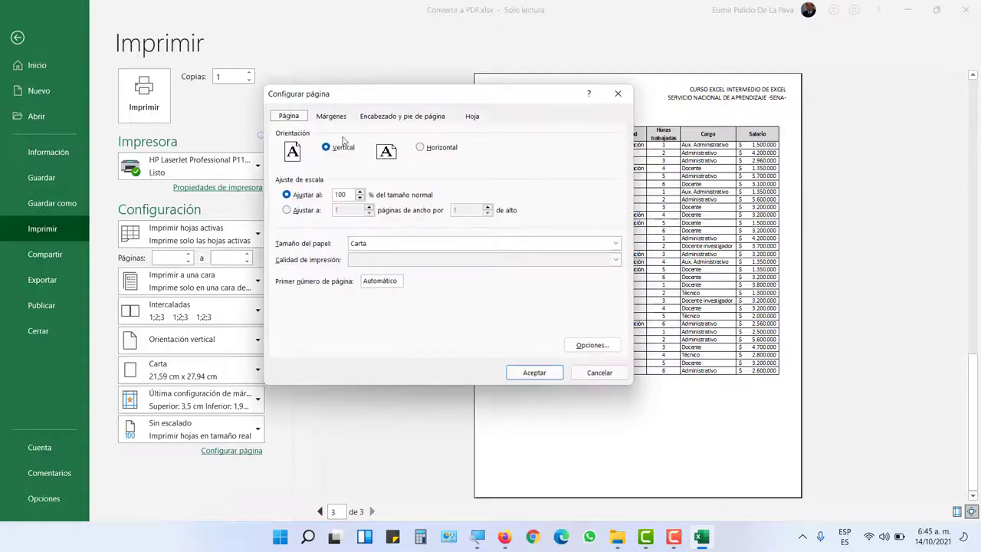
left_click(375, 116)
left_click(388, 202)
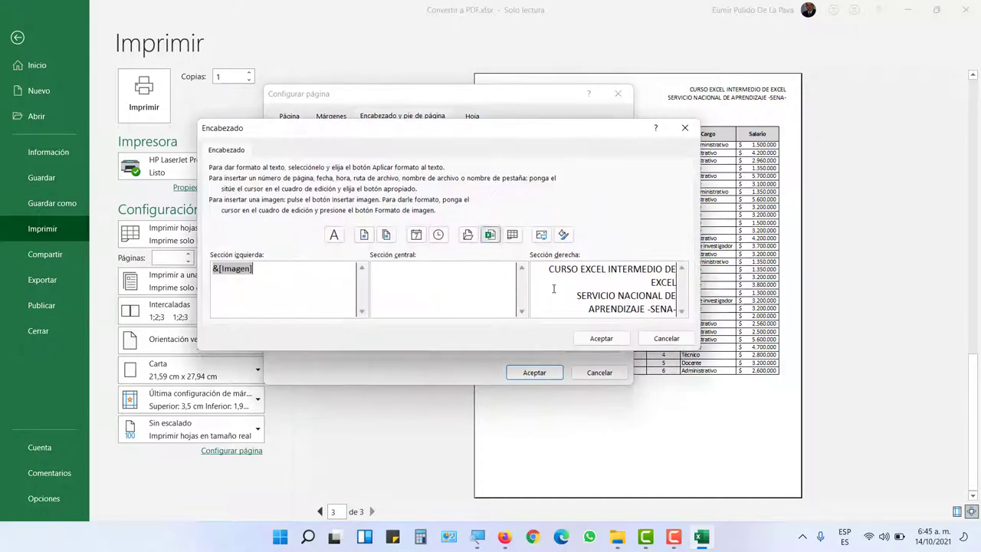
left_click(558, 279)
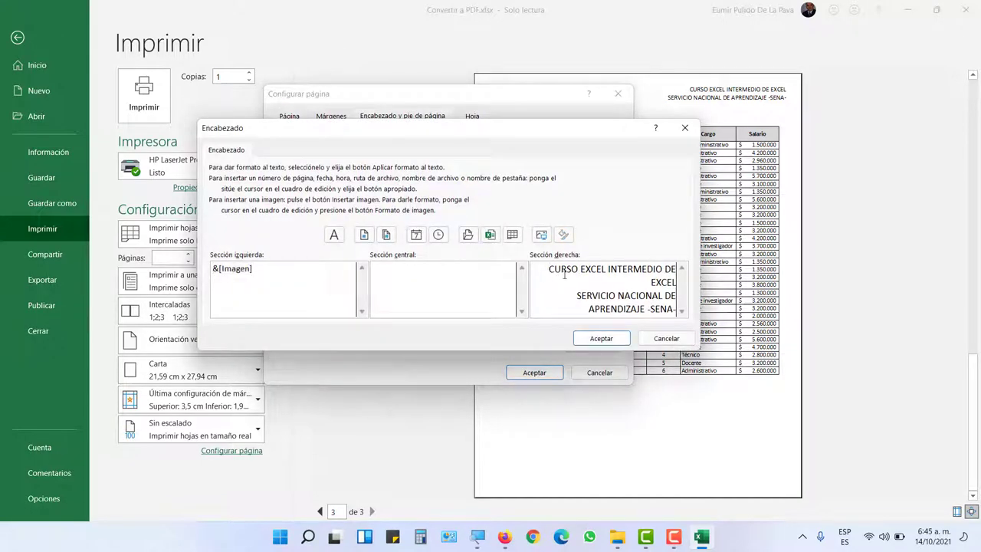
key("ctrl+a")
left_click(333, 234)
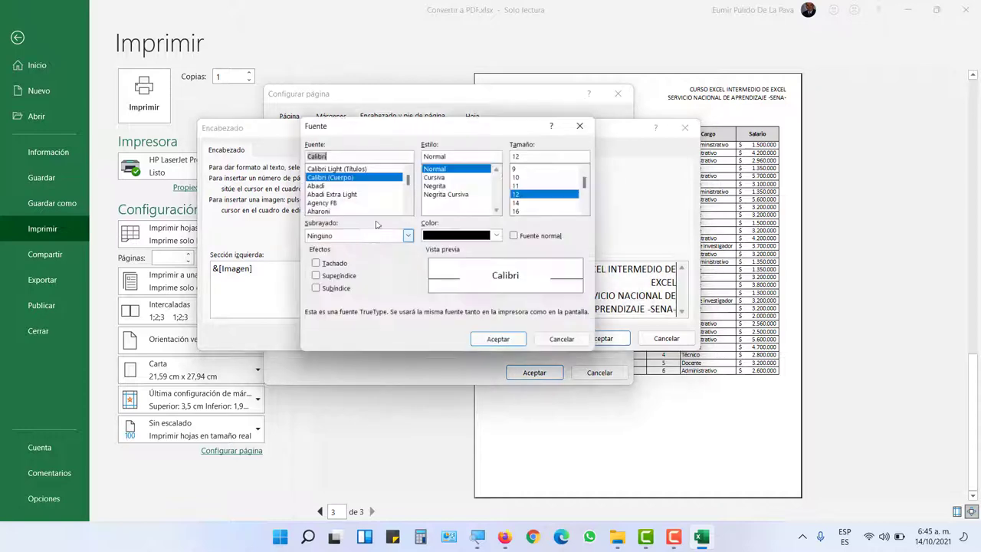
left_click(434, 186)
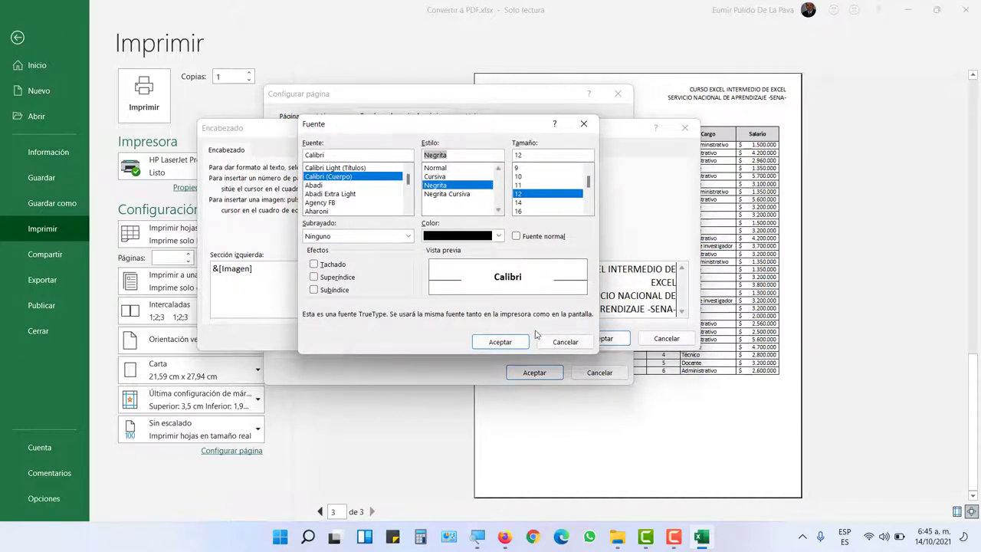
left_click(510, 342)
left_click(547, 270)
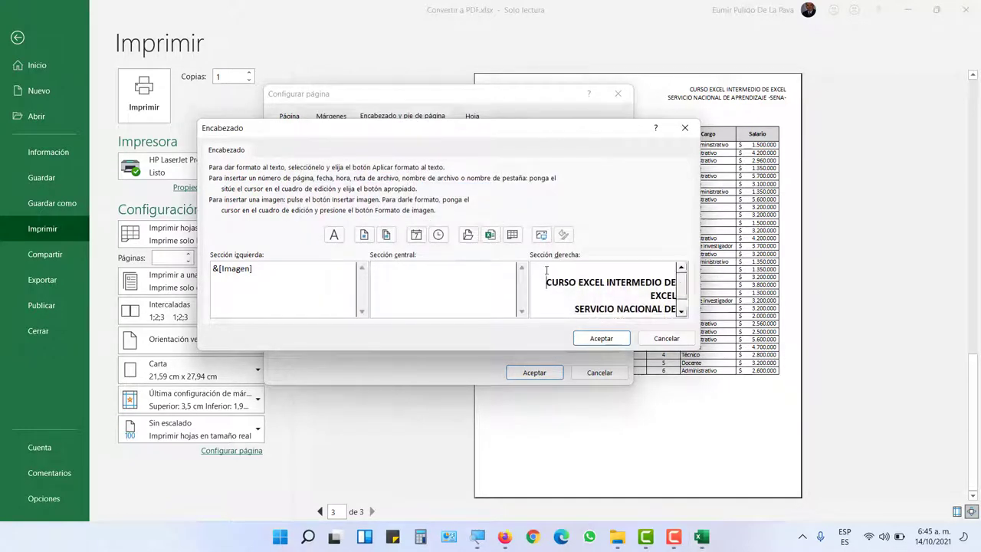
left_click(601, 338)
Add a footer with 'Informe impreso el:' plus page number and 'Página X de Y' numbering
left_click(499, 203)
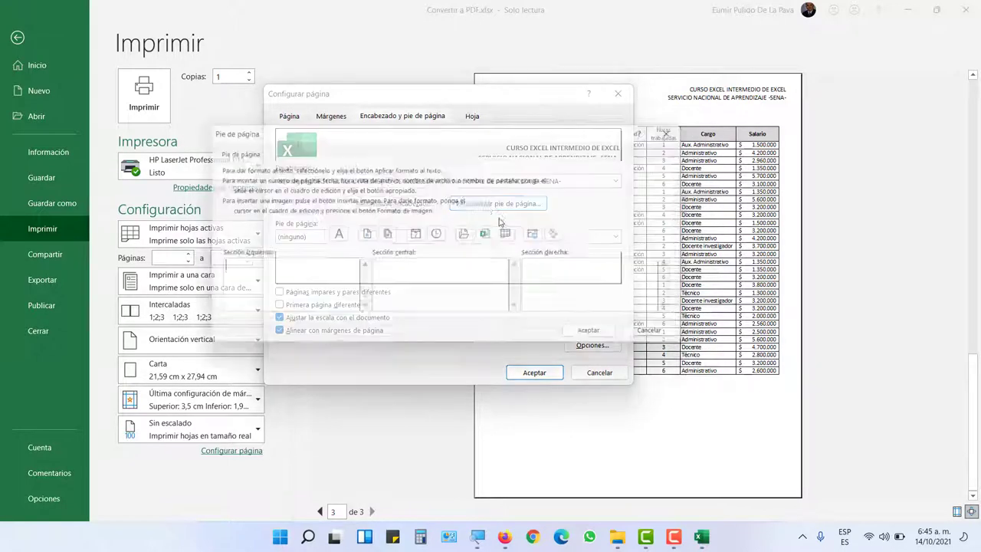
left_click(465, 286)
type("Informe i")
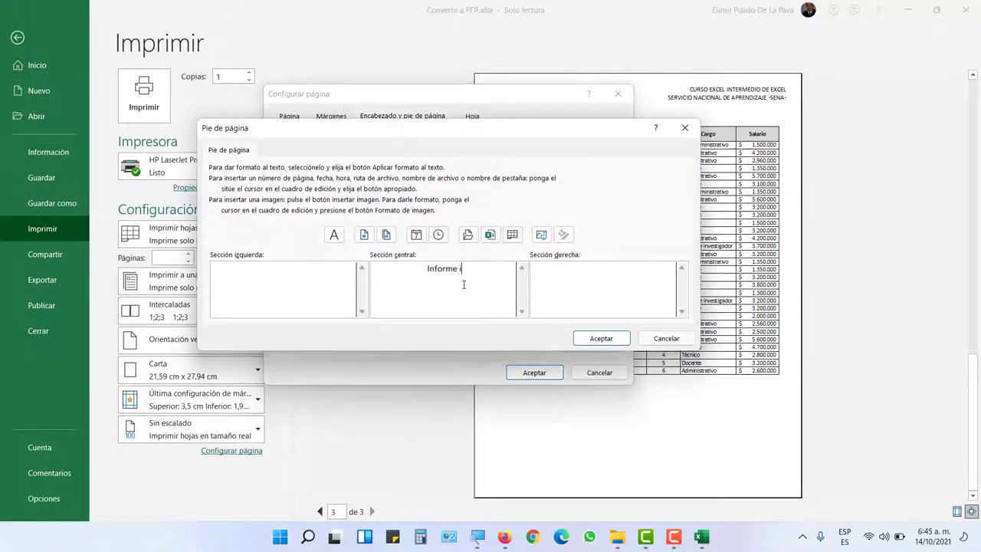
type("mpr")
type("eso el")
type(":")
key("Return")
left_click(364, 235)
left_click(640, 284)
type("Página")
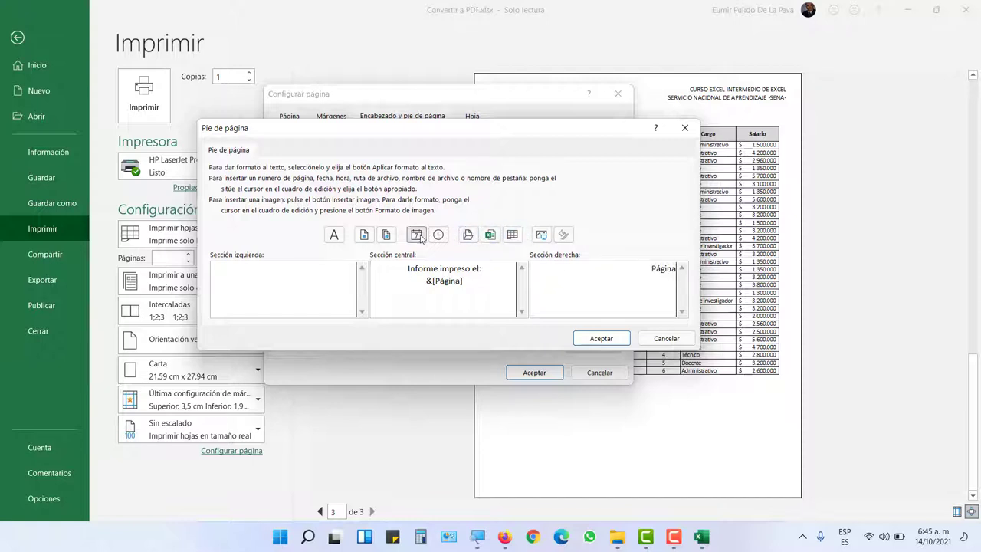
left_click(365, 235)
type("de")
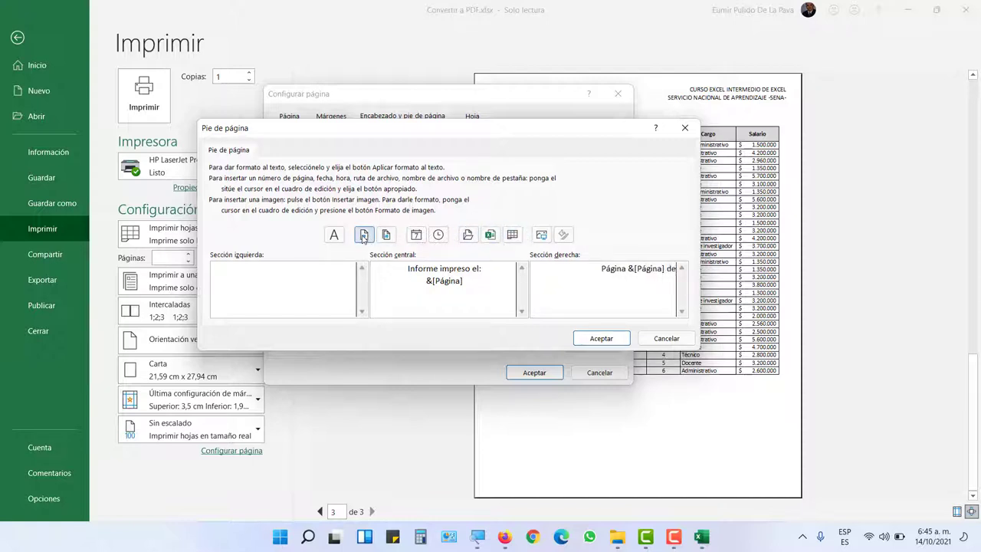
left_click(386, 235)
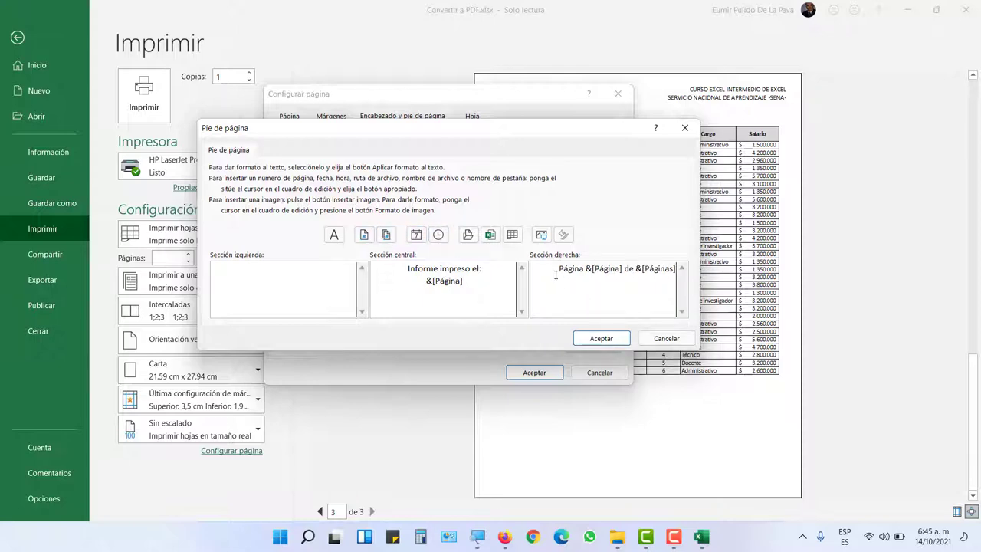
Italicize the right footer's 'Página X de Y' text and apply the page setup
left_click_drag(556, 275, 675, 275)
left_click(334, 235)
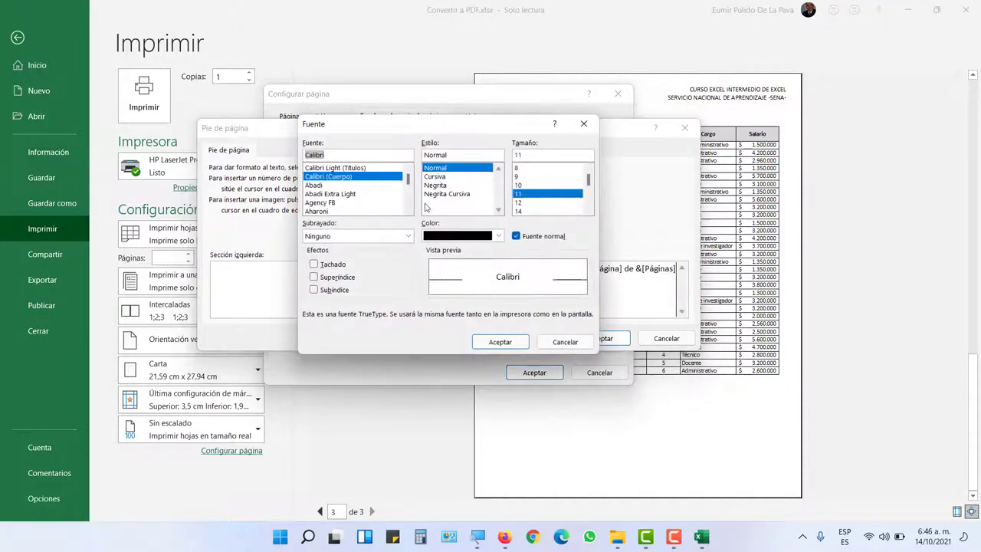
left_click(443, 178)
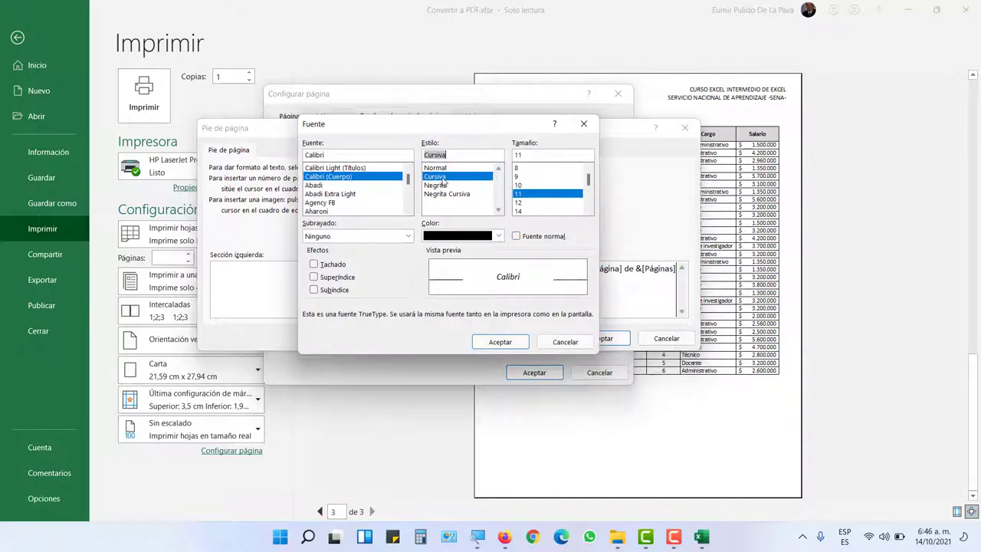
left_click(500, 342)
key("Return")
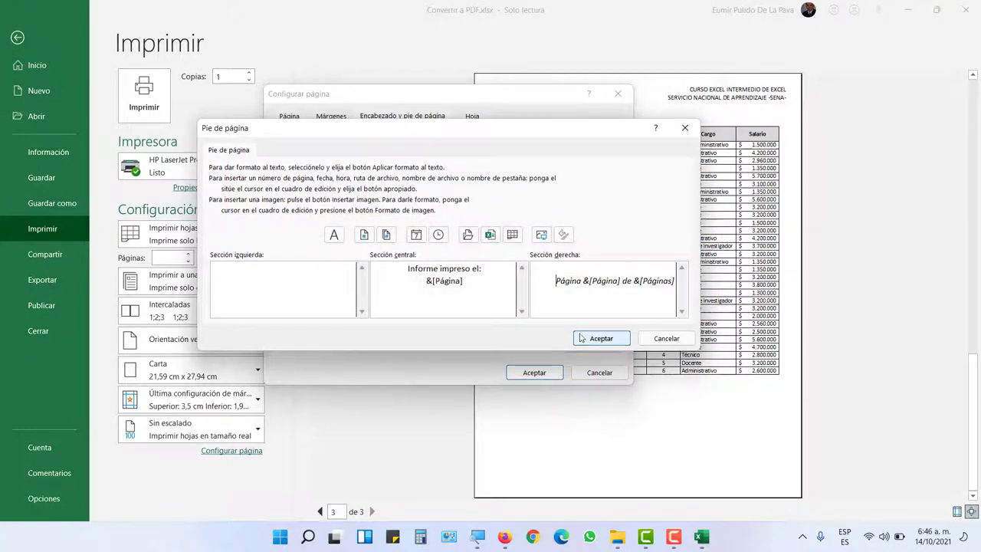
left_click(583, 339)
left_click(534, 374)
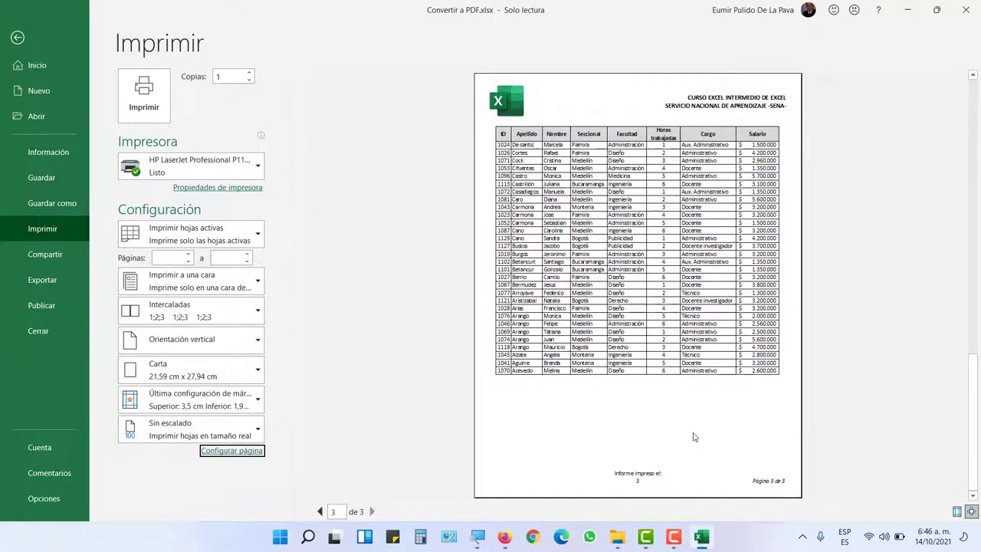
Page through the print preview from the first to the last page
left_click(320, 512)
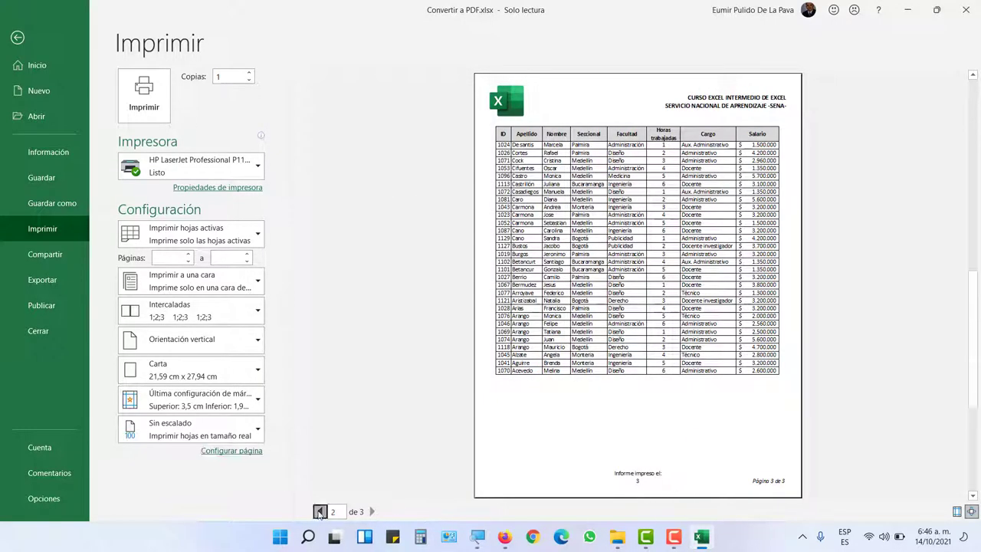
left_click(320, 511)
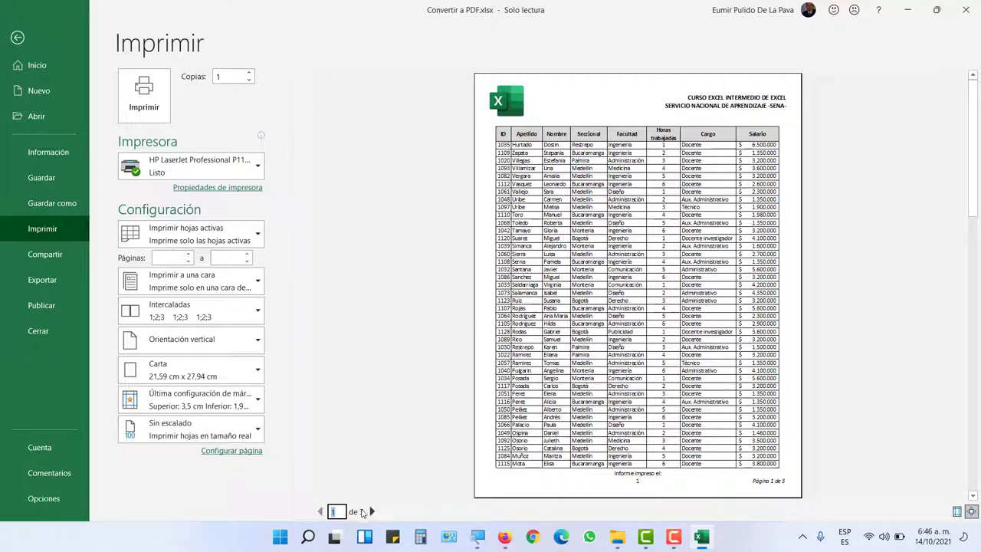
left_click(373, 512)
left_click(372, 511)
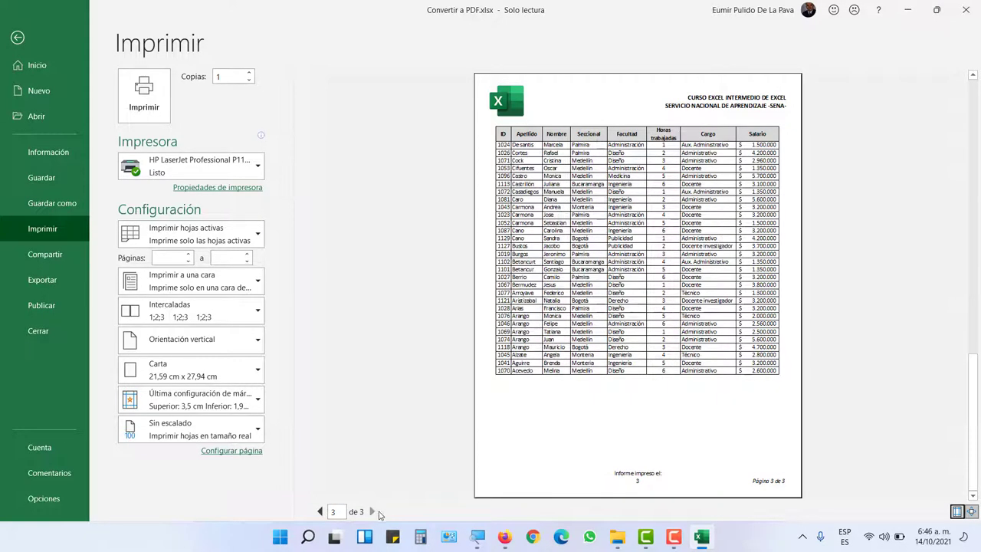
Export the workbook as PDF to the desktop, overwriting Base de datos.pdf
left_click(43, 205)
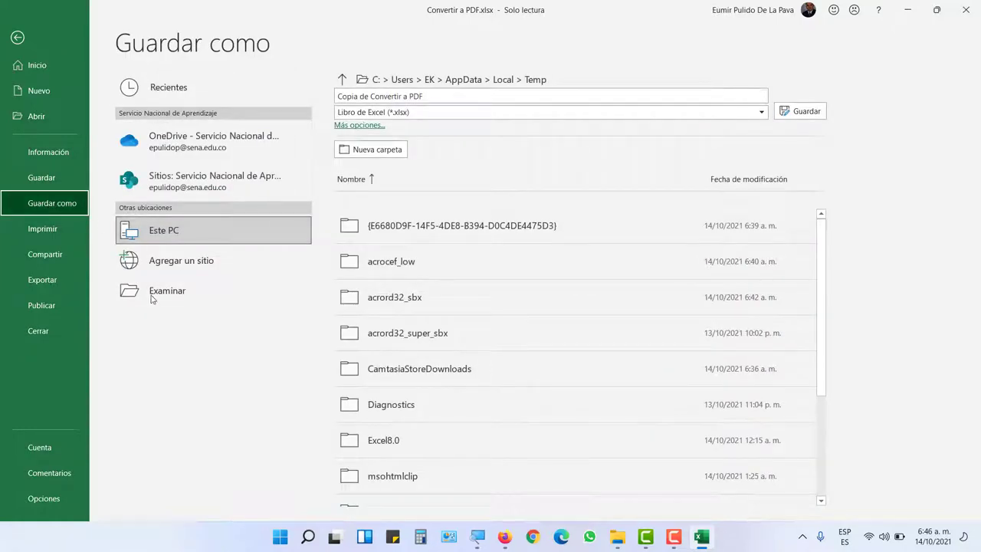
left_click(161, 291)
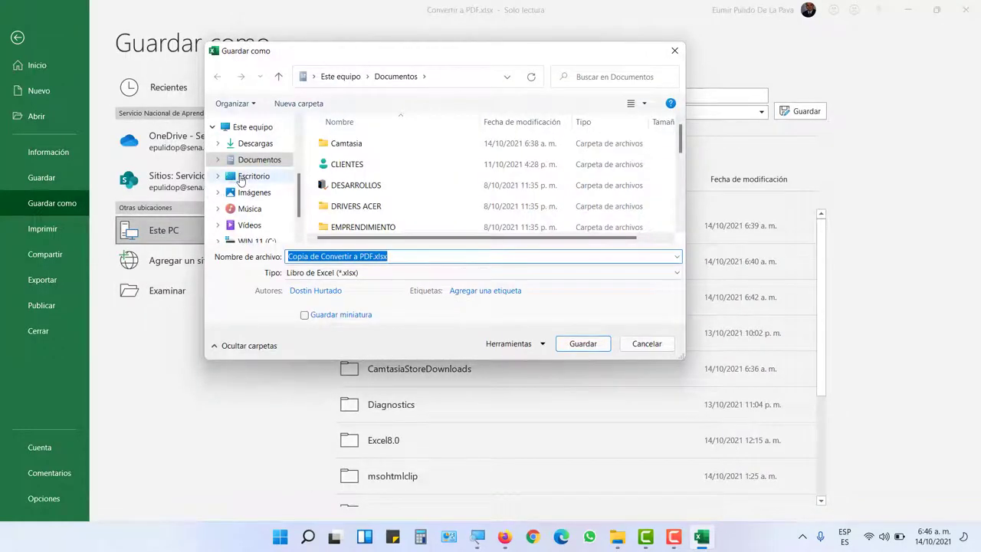
left_click(246, 178)
left_click(349, 274)
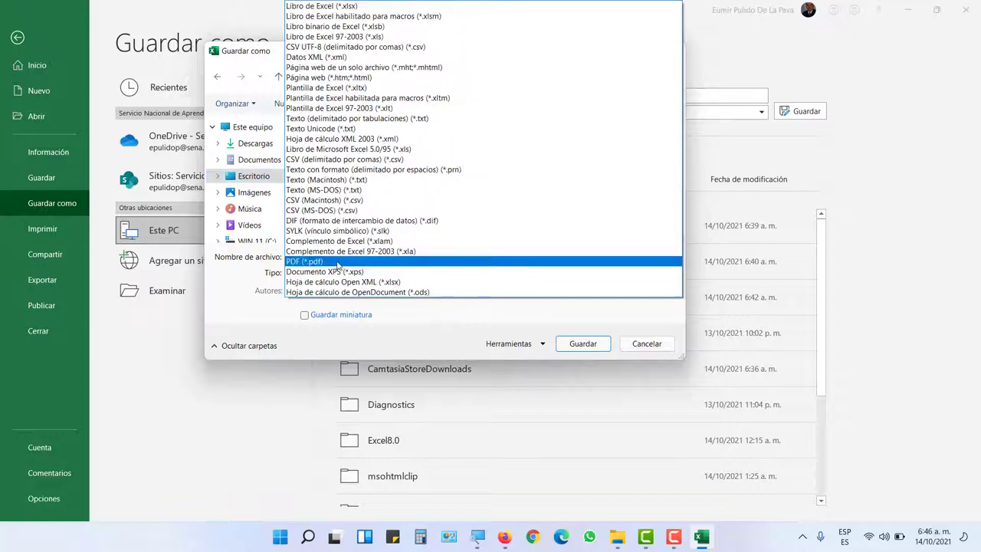
left_click(303, 263)
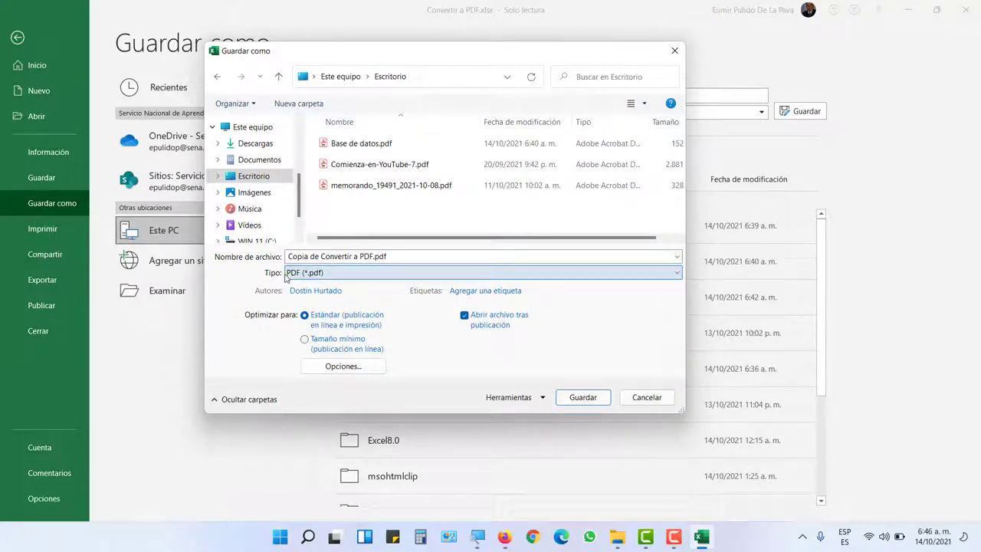
left_click(394, 256)
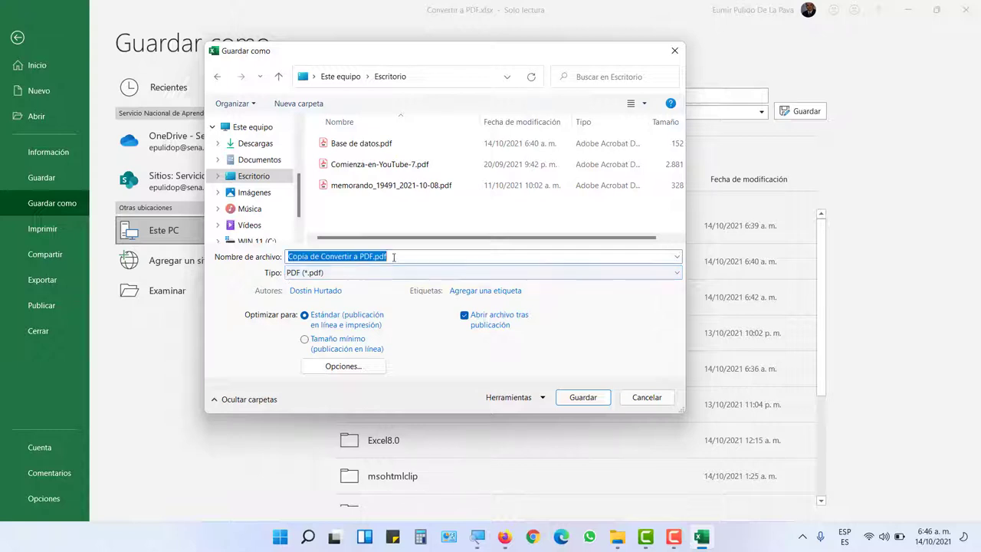
left_click(583, 397)
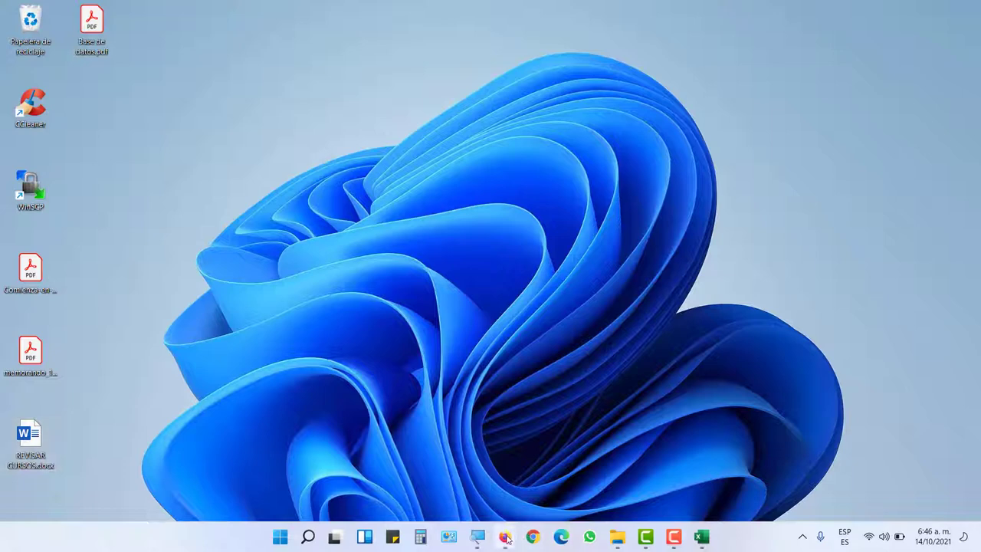
mouse_move(505, 536)
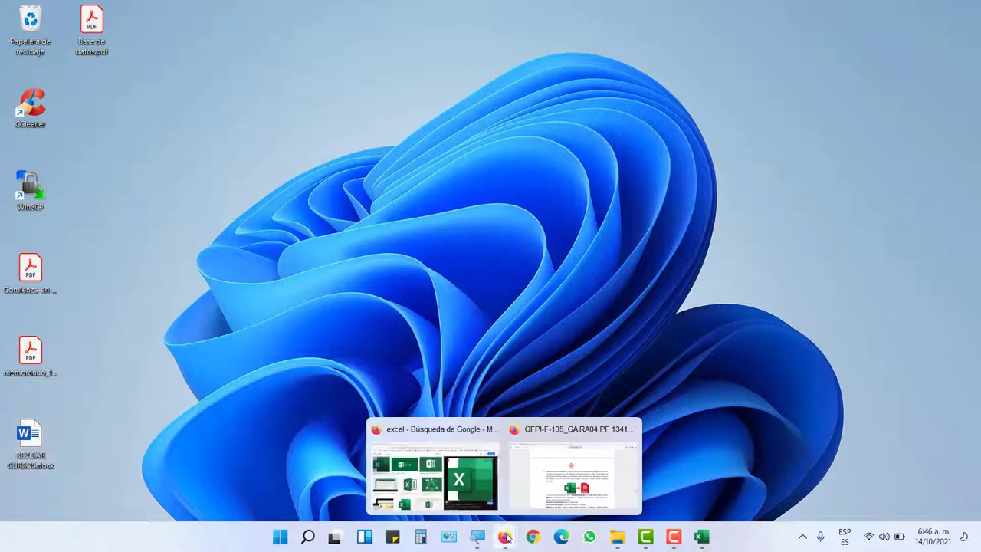
left_click(701, 537)
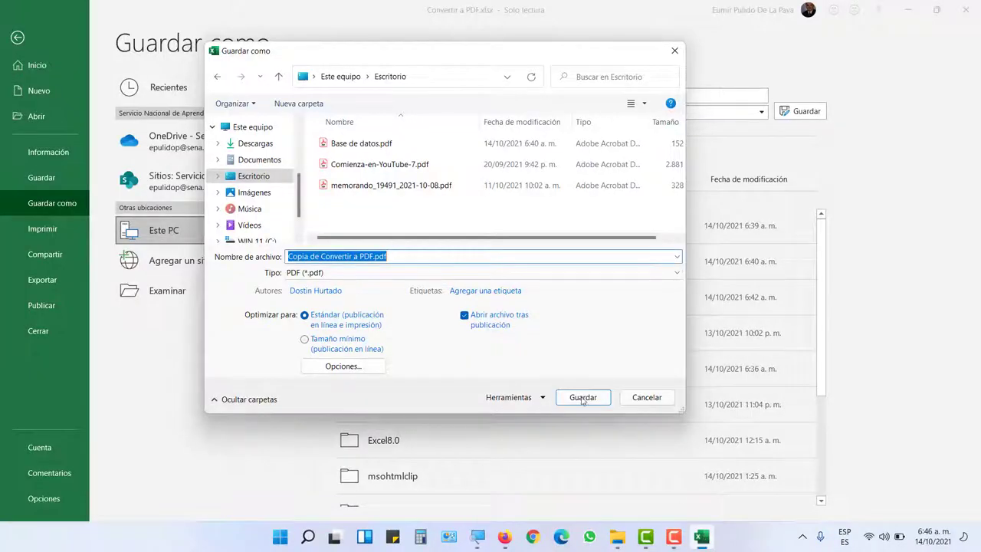
left_click(376, 146)
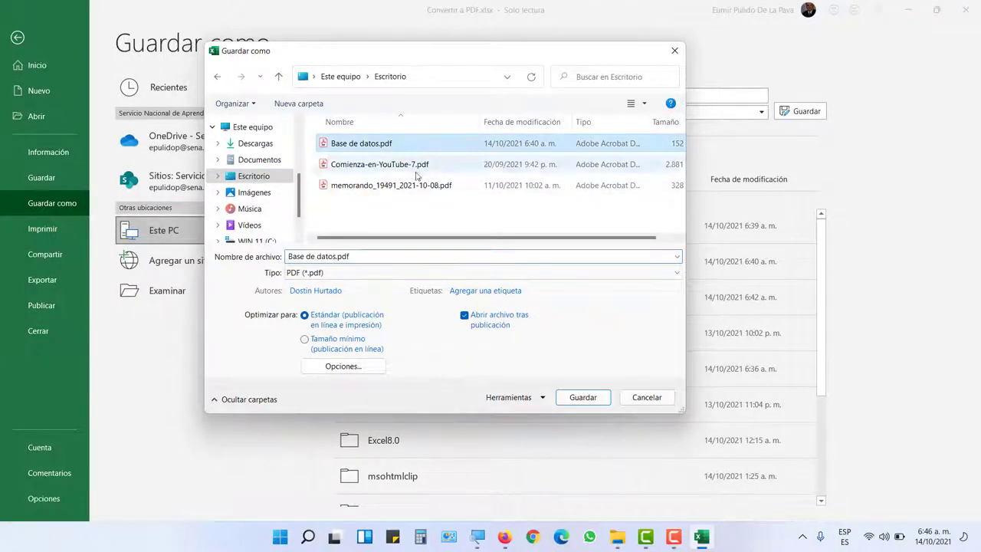
left_click(576, 398)
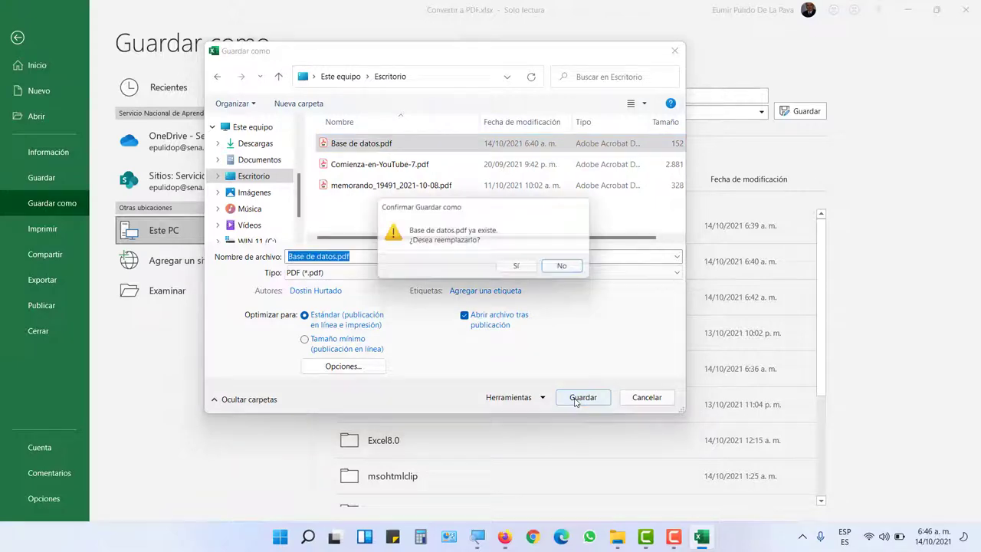
left_click(525, 270)
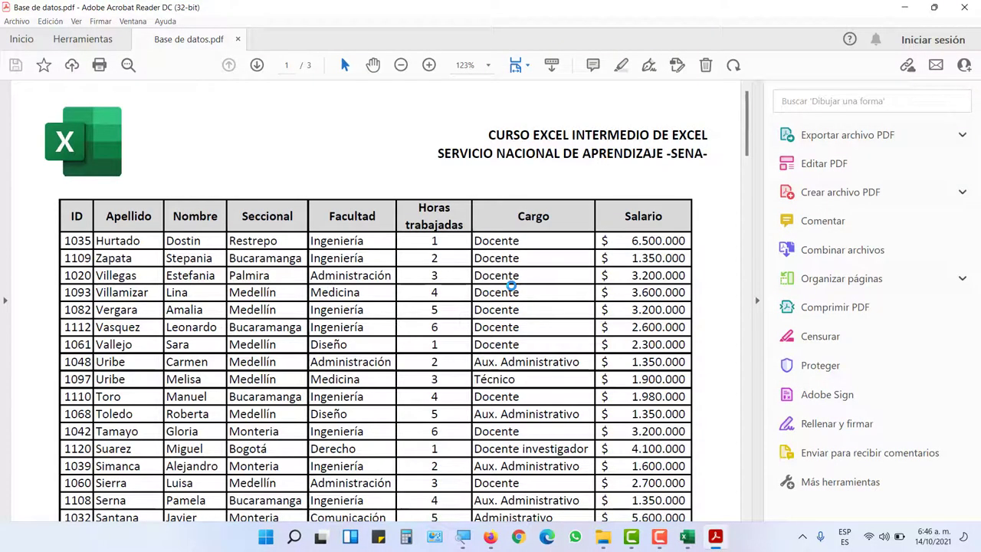
Review all three pages of Base de datos.pdf with the Tools pane collapsed, then close Acrobat Reader
left_click(758, 301)
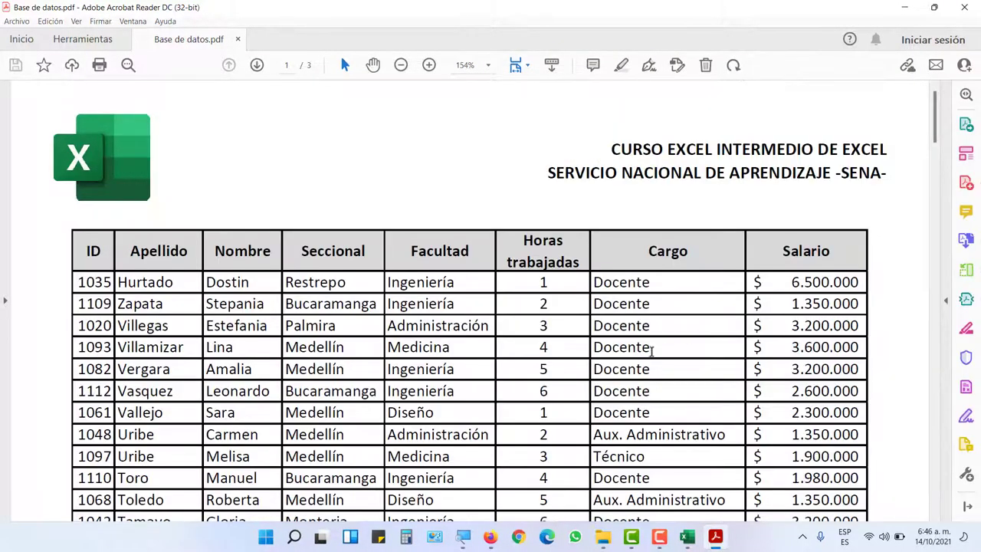
scroll(644, 354, "down", 1)
scroll(644, 354, "down", 2)
scroll(643, 356, "down", 5)
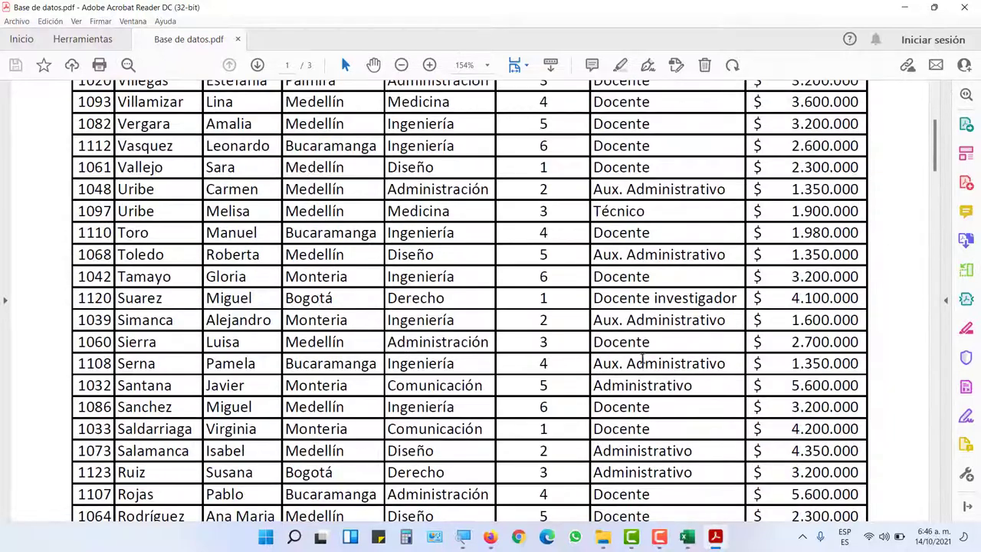
scroll(642, 356, "down", 5)
scroll(642, 361, "down", 5)
scroll(636, 361, "down", 6)
scroll(631, 363, "down", 2)
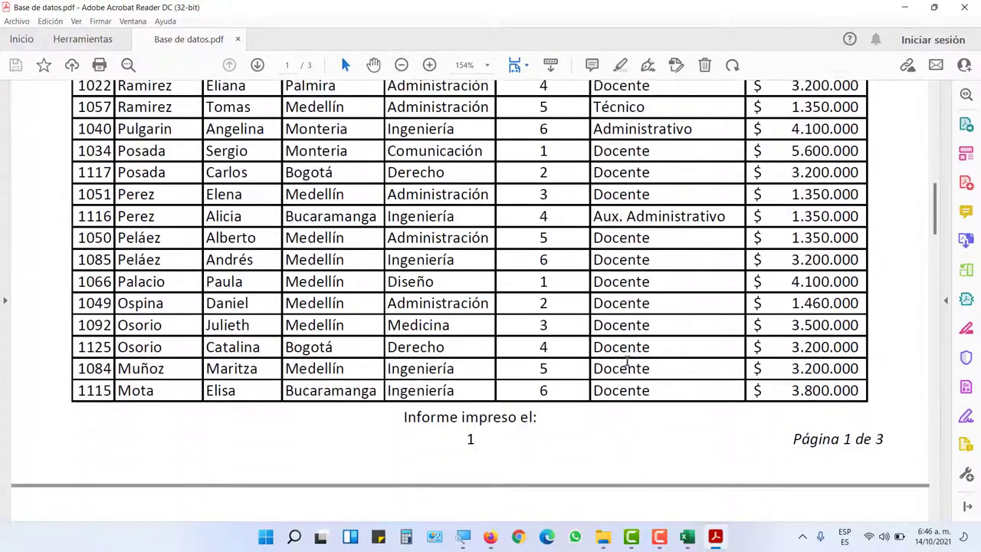
scroll(624, 364, "down", 1)
scroll(625, 365, "down", 2)
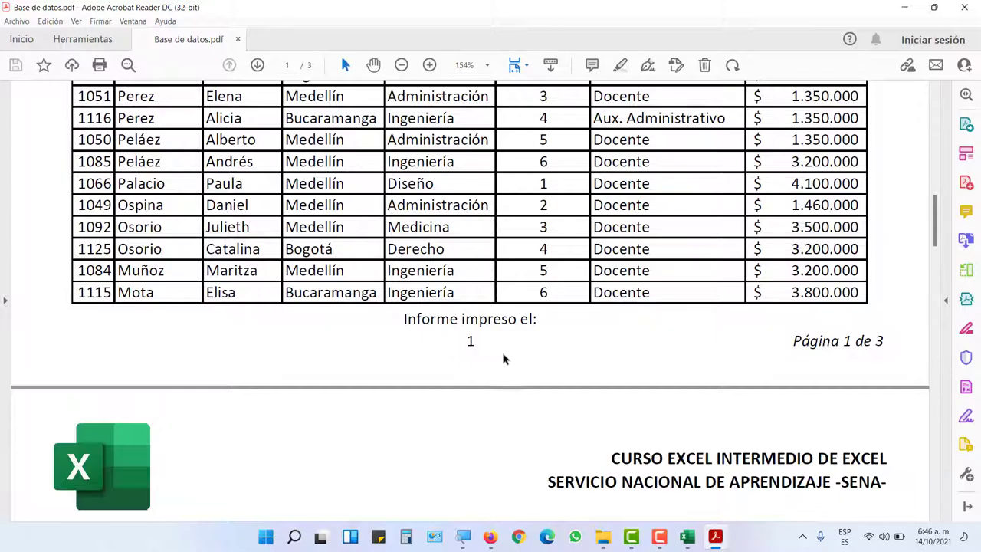
scroll(505, 359, "down", 5)
scroll(514, 383, "down", 7)
scroll(525, 414, "down", 7)
scroll(534, 435, "down", 7)
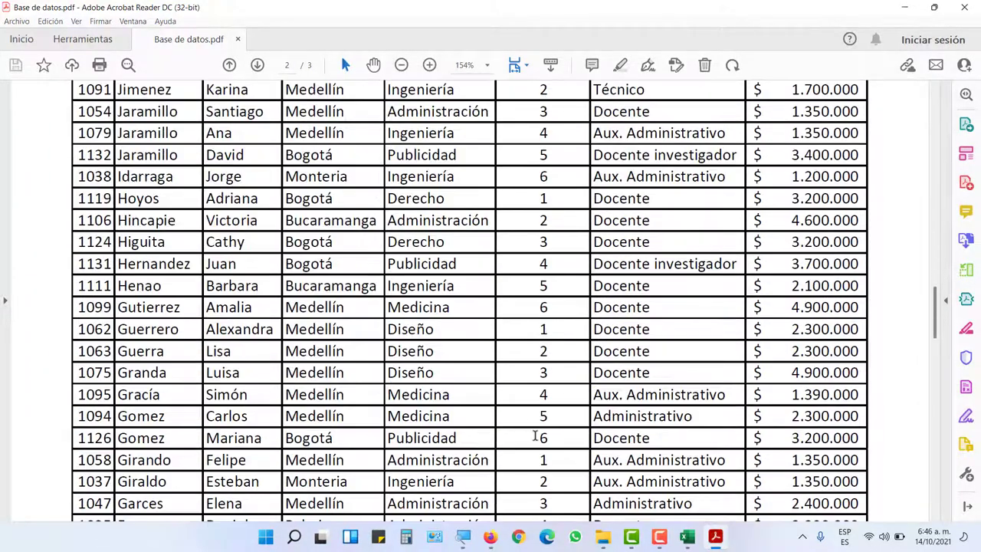
scroll(535, 435, "down", 9)
scroll(530, 442, "down", 5)
scroll(498, 352, "down", 2)
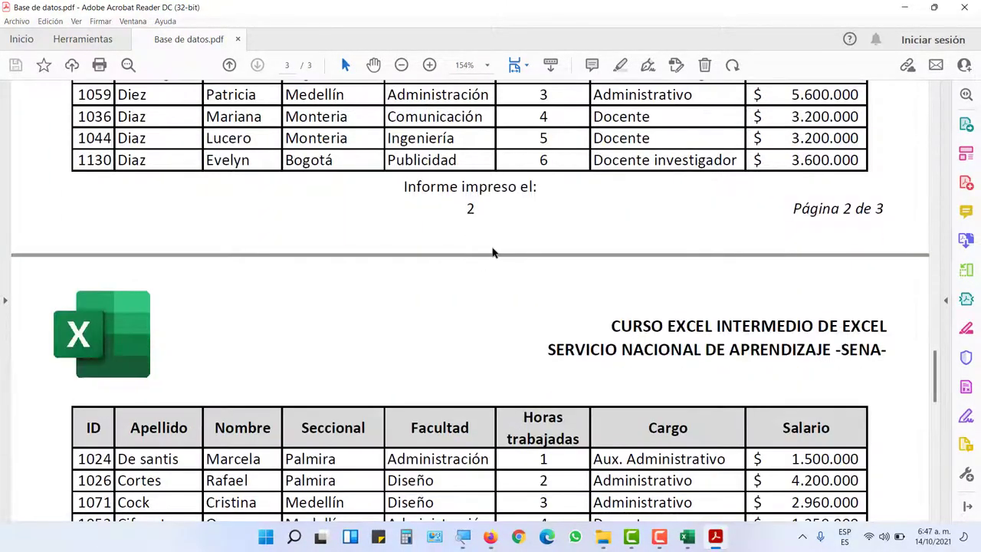
scroll(493, 307, "down", 5)
scroll(485, 417, "down", 8)
scroll(494, 425, "down", 7)
scroll(504, 434, "down", 1)
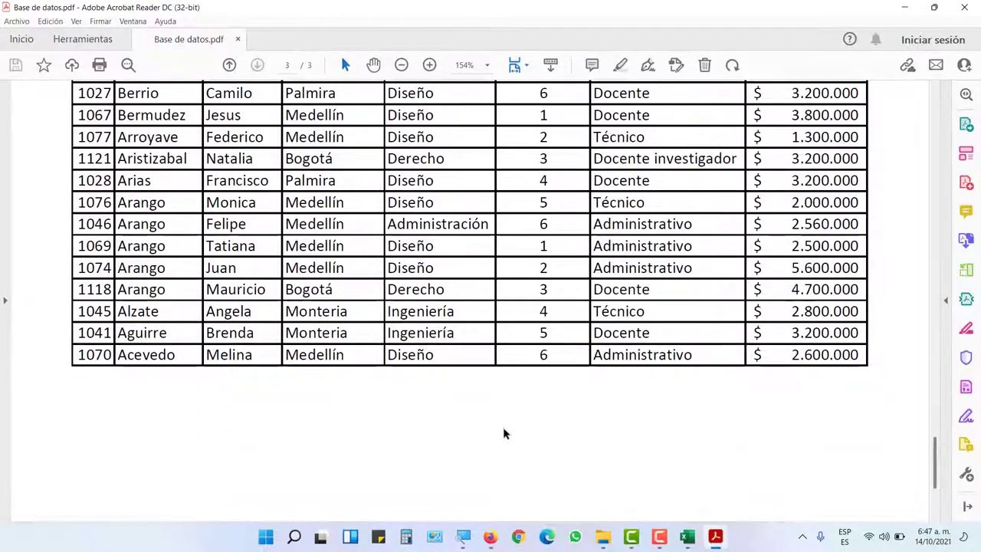
scroll(504, 437, "down", 6)
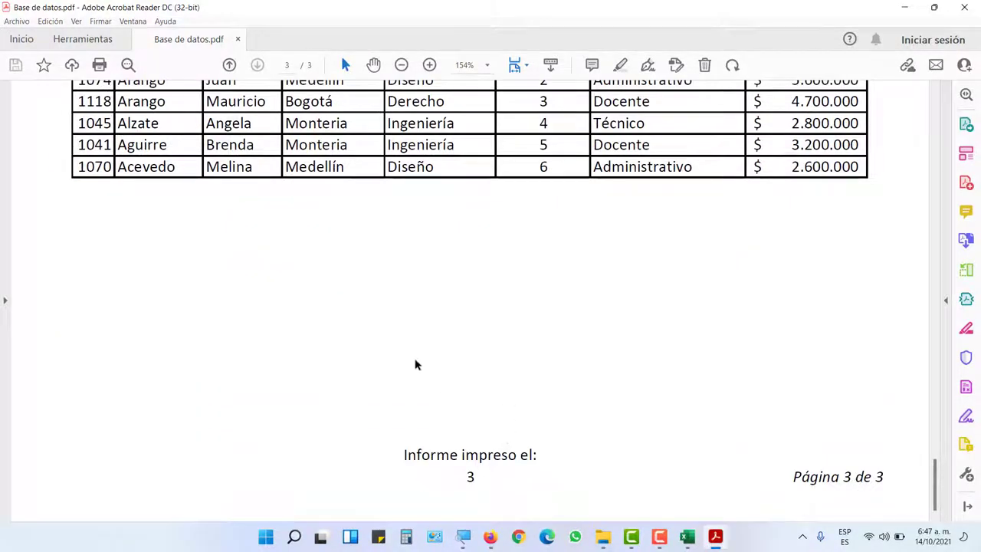
scroll(401, 329, "up", 1)
scroll(379, 348, "up", 10)
scroll(372, 337, "up", 1)
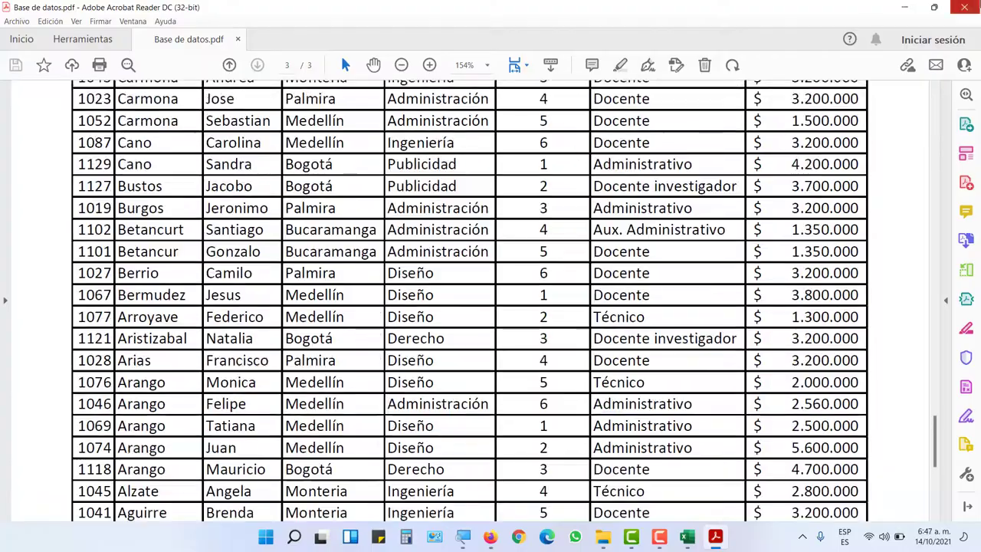
left_click(963, 7)
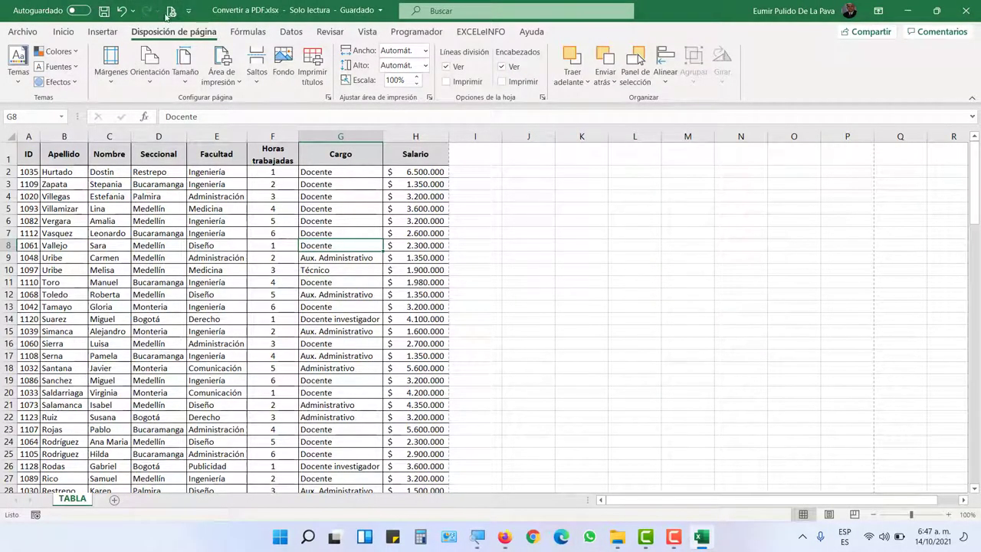
Replace the centre footer's page number with the date, reading 'Informe impreso el: 14/10/2021'
left_click(171, 11)
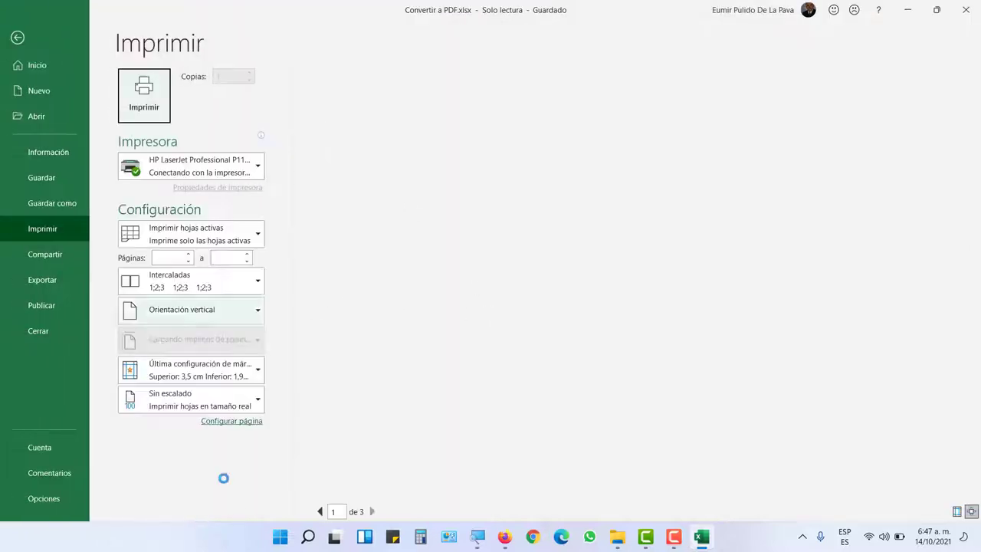
left_click(231, 452)
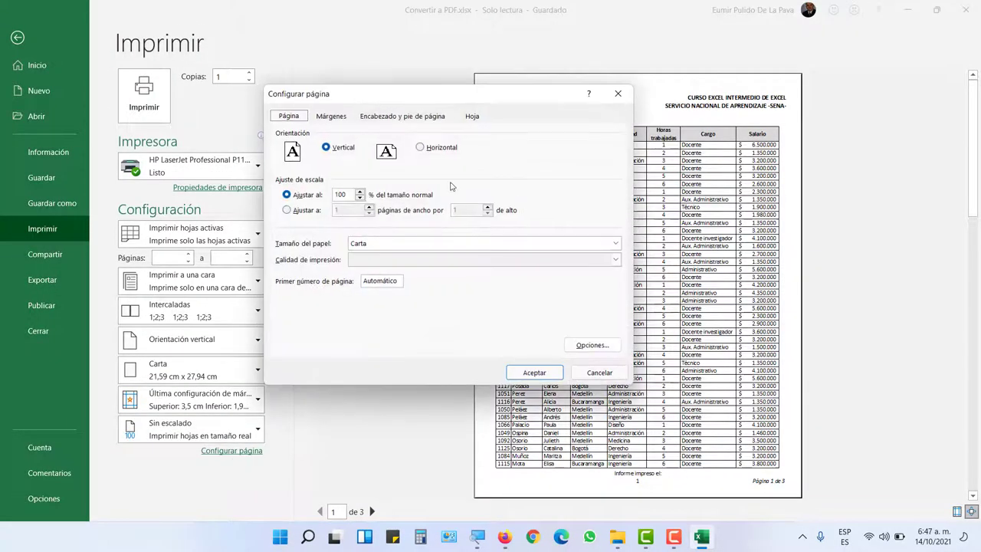
left_click(391, 118)
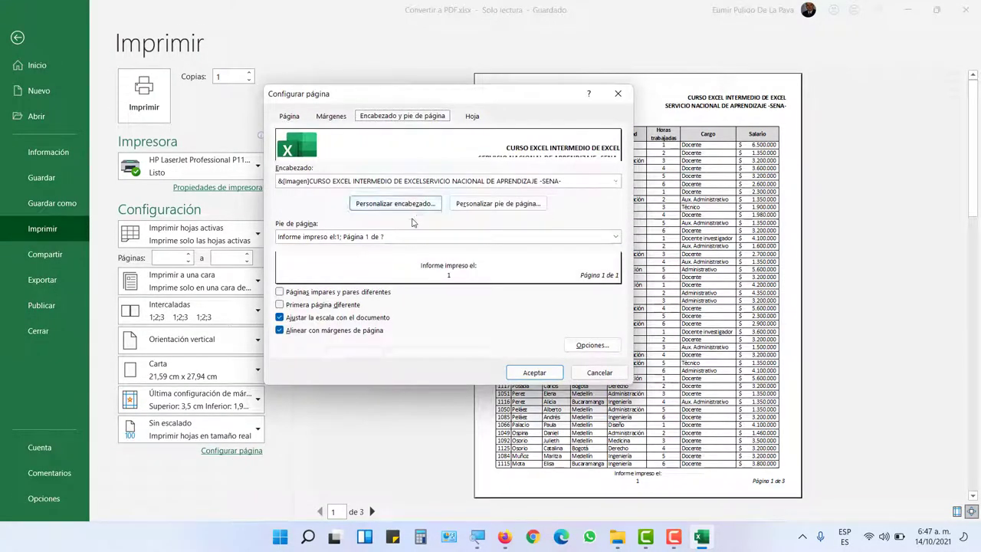
left_click(497, 208)
left_click_drag(427, 285, 475, 286)
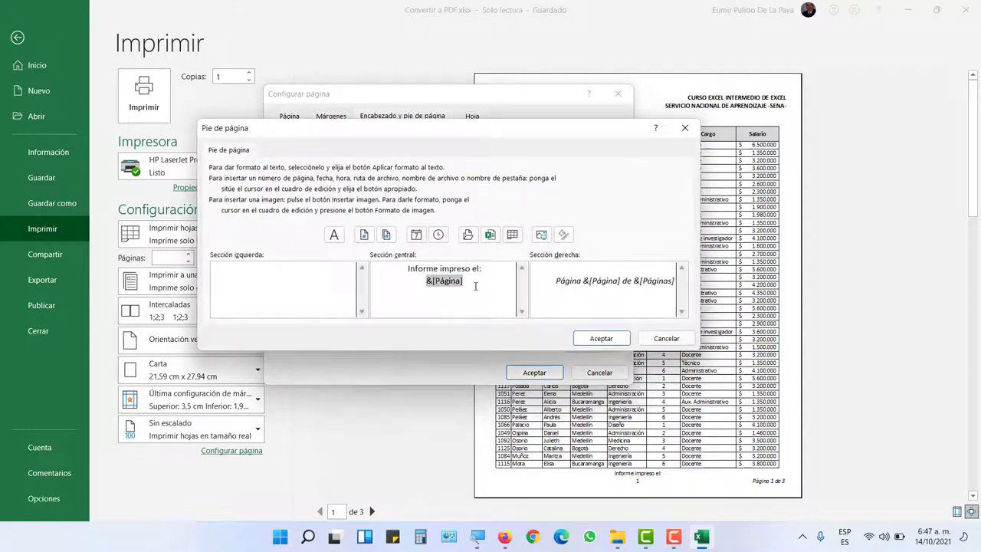
left_click(416, 235)
left_click(588, 338)
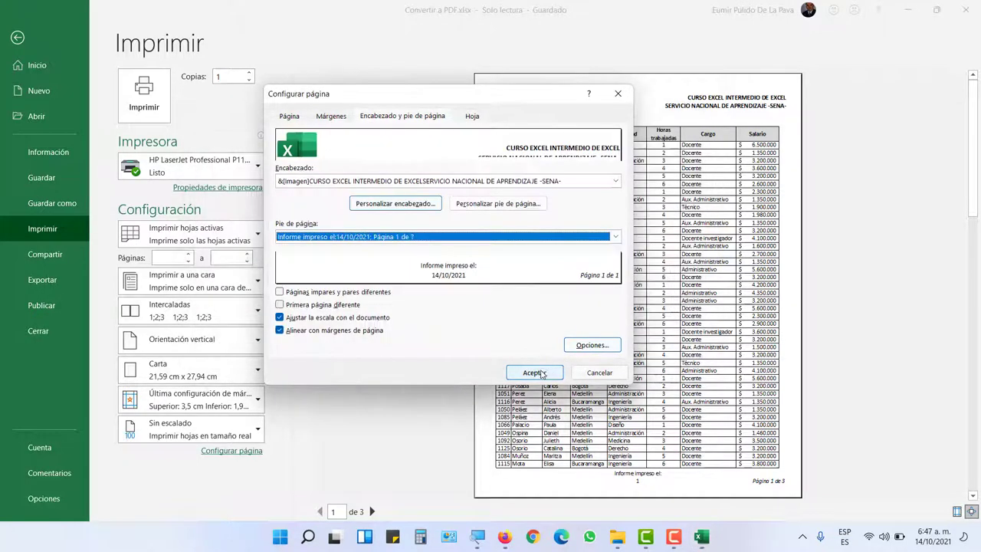
left_click(534, 372)
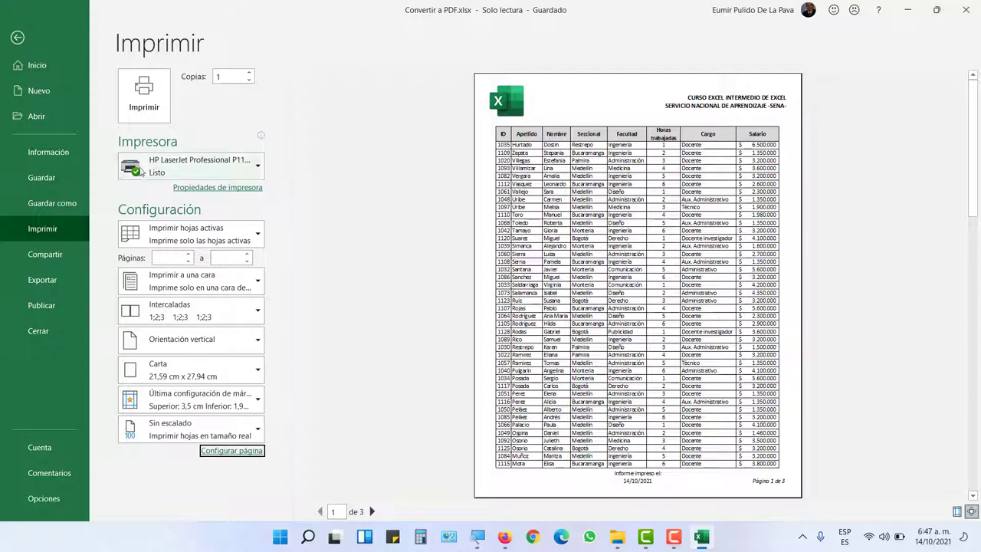
Save the workbook to Escritorio as PDF (*.pdf), overwriting Base de datos.pdf
left_click(55, 207)
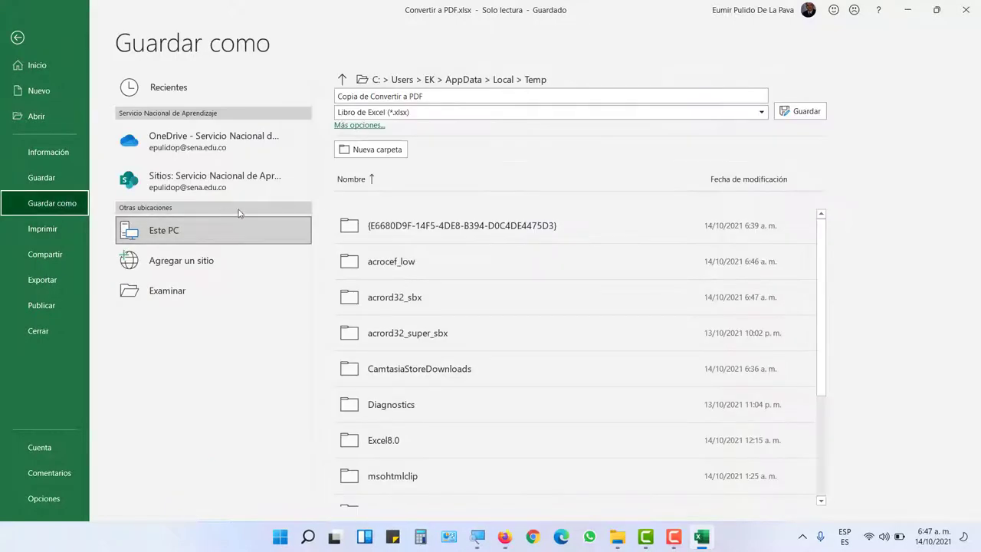
left_click(165, 294)
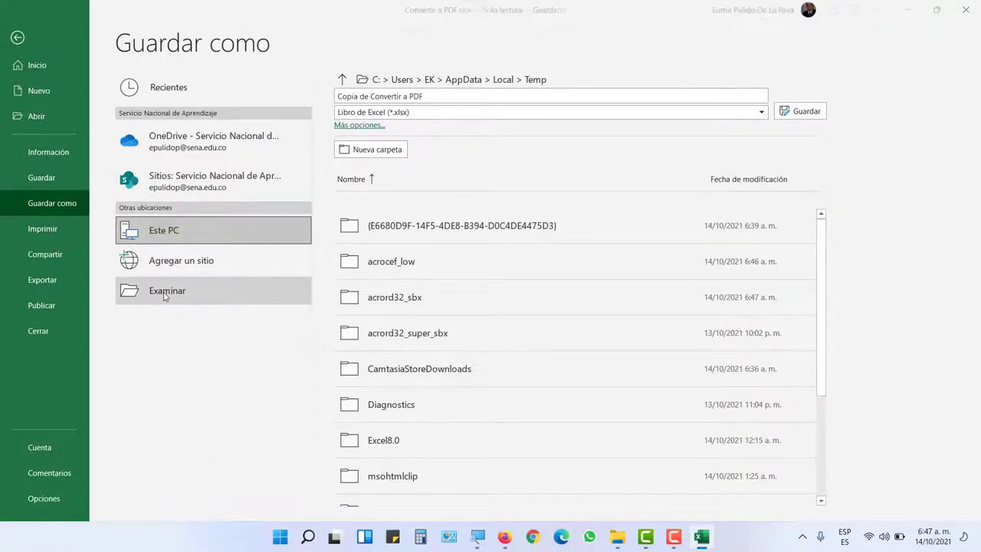
left_click(247, 178)
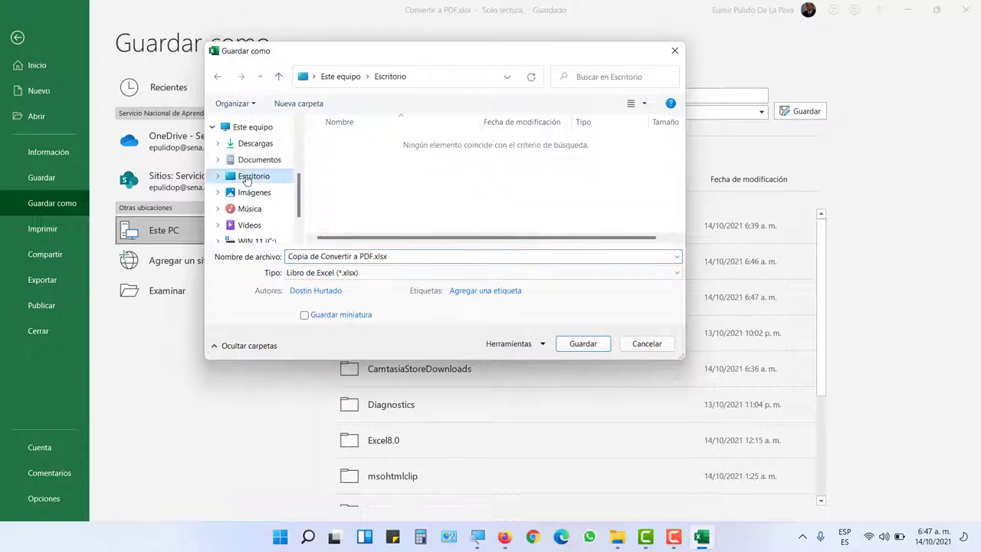
left_click(329, 273)
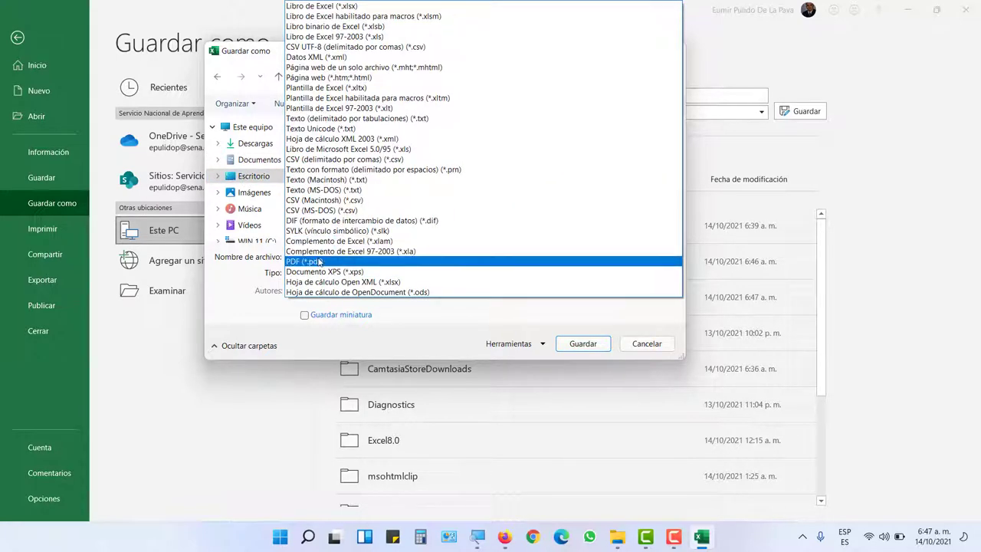
left_click(334, 261)
left_click(368, 144)
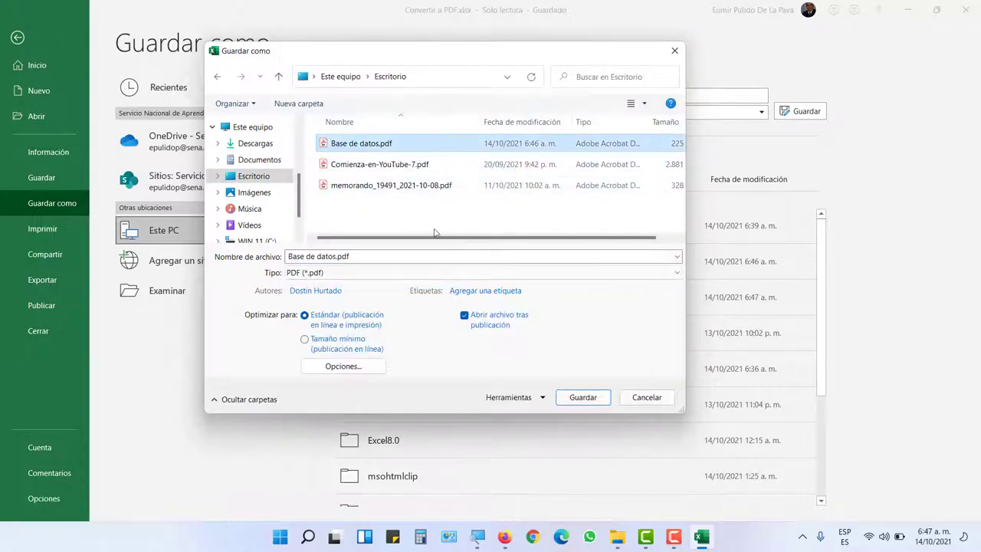
left_click(580, 399)
left_click(516, 269)
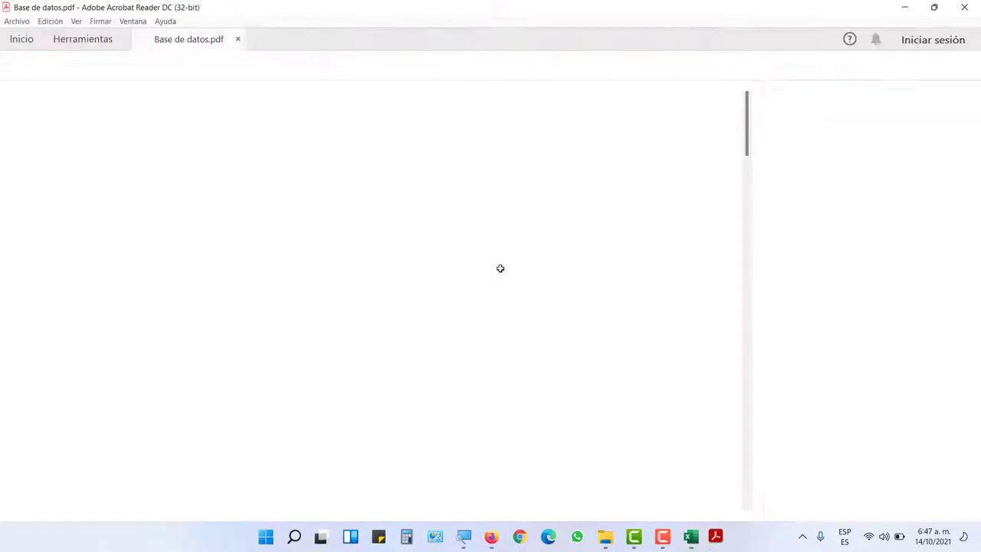
Scroll through pages 1–3 of the dated-footer PDF, hide the Tools pane, and close Acrobat Reader
scroll(555, 300, "down", 5)
scroll(554, 376, "down", 7)
scroll(556, 387, "down", 4)
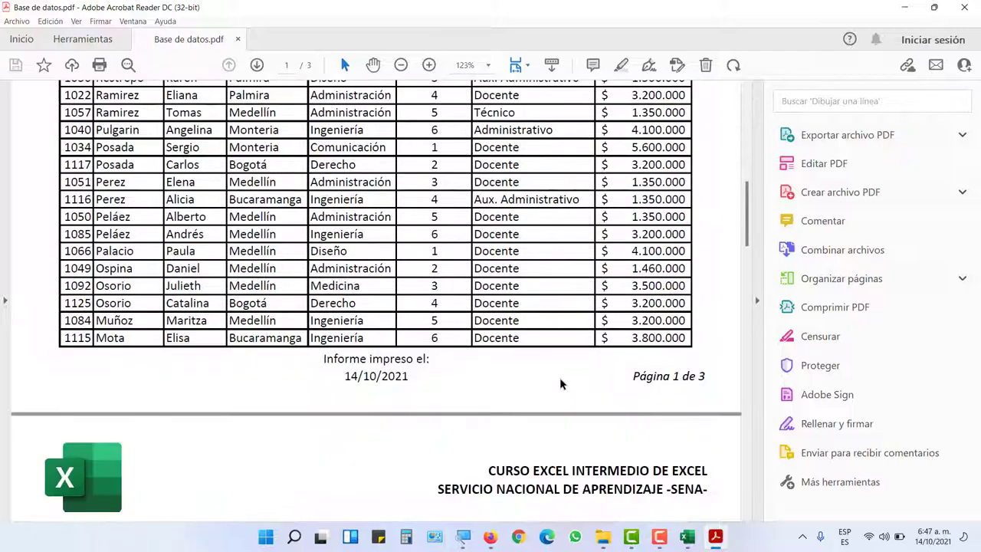
scroll(552, 357, "down", 1)
scroll(541, 358, "down", 3)
scroll(532, 383, "down", 3)
scroll(520, 394, "down", 4)
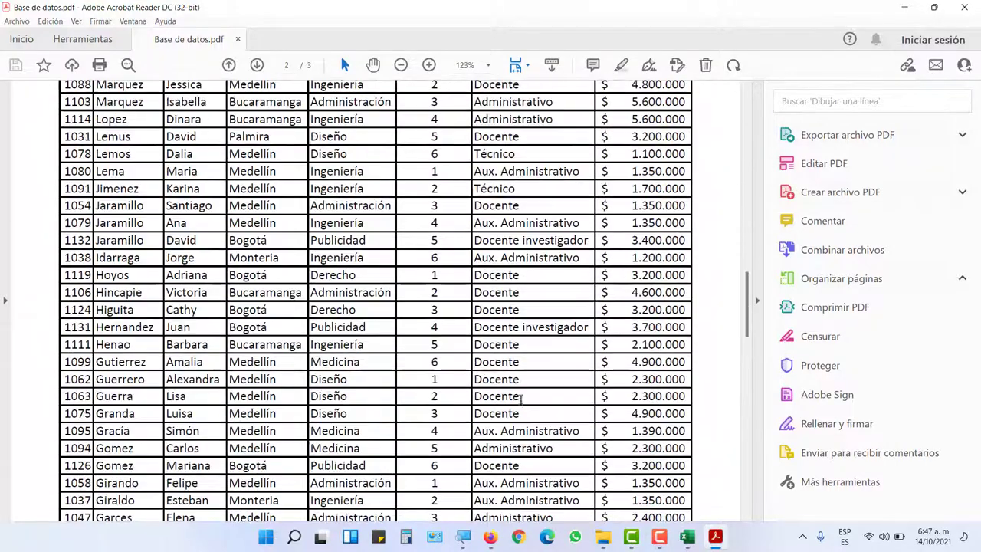
scroll(521, 396, "down", 4)
scroll(525, 388, "down", 3)
scroll(528, 377, "down", 3)
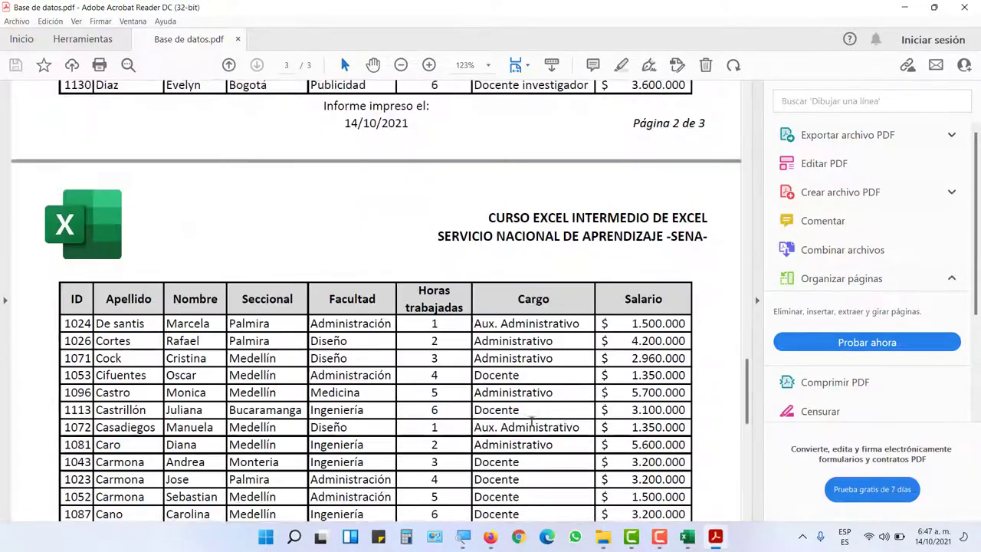
scroll(531, 420, "down", 4)
scroll(526, 434, "down", 3)
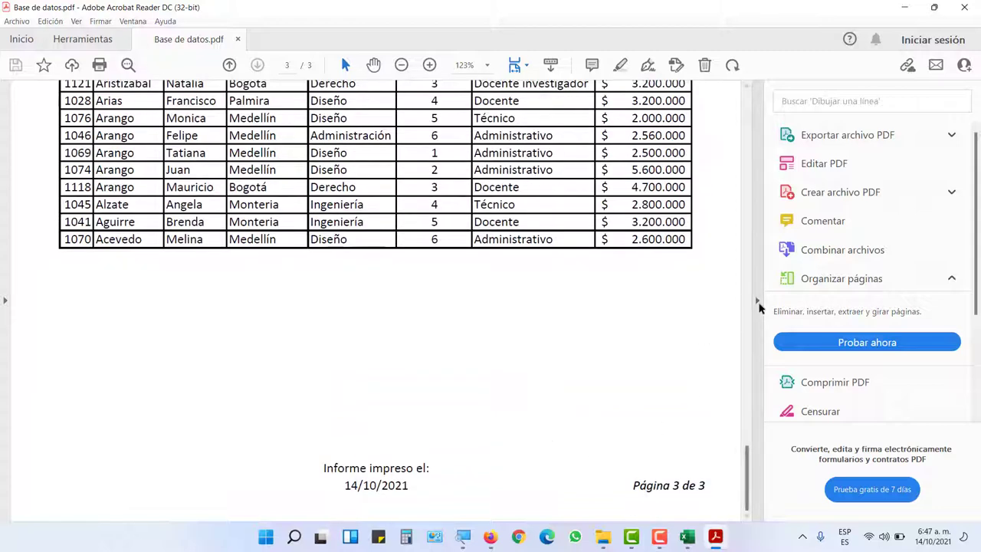
left_click(757, 303)
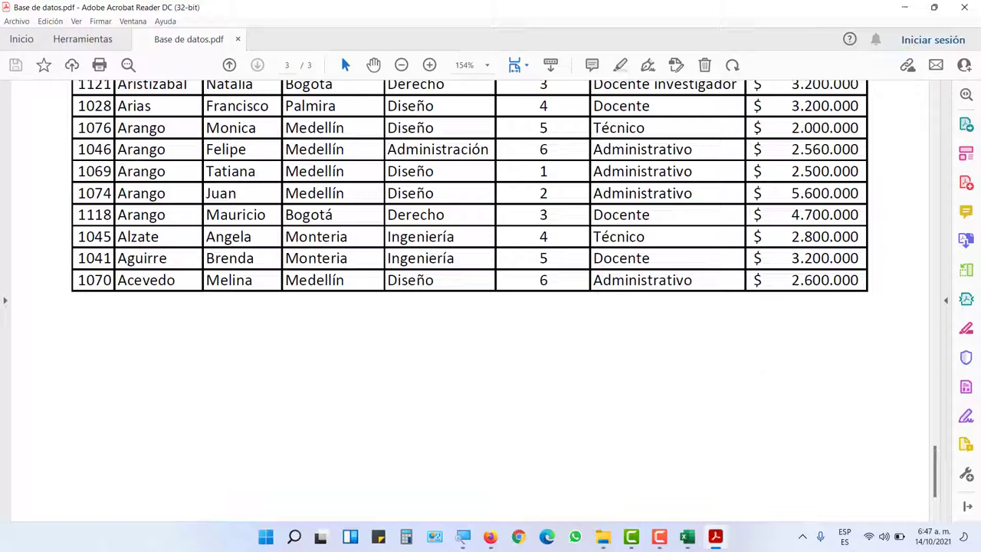
left_click(965, 6)
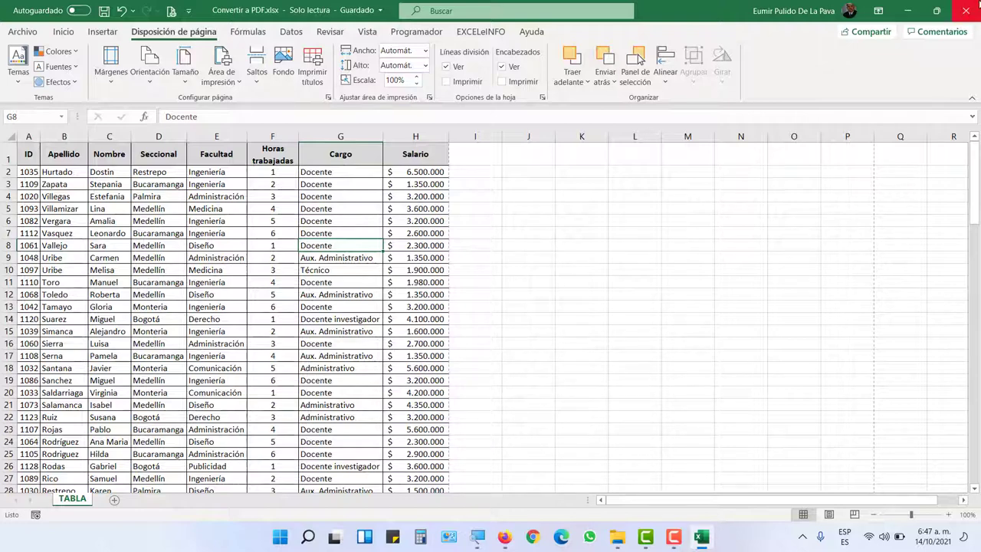
Close the Convertir a PDF workbook without saving and select the second workbook's name in the instructions PDF
left_click(963, 11)
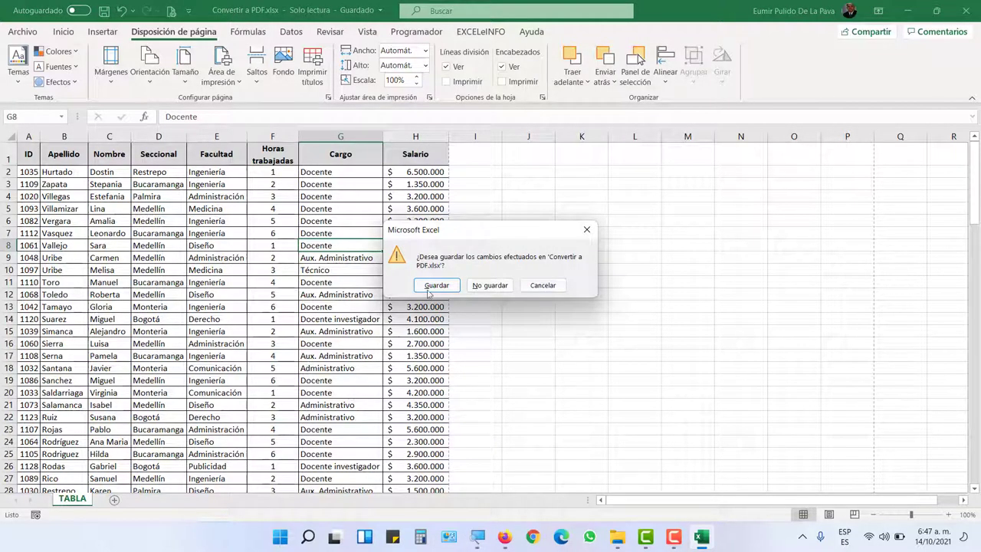
left_click(497, 284)
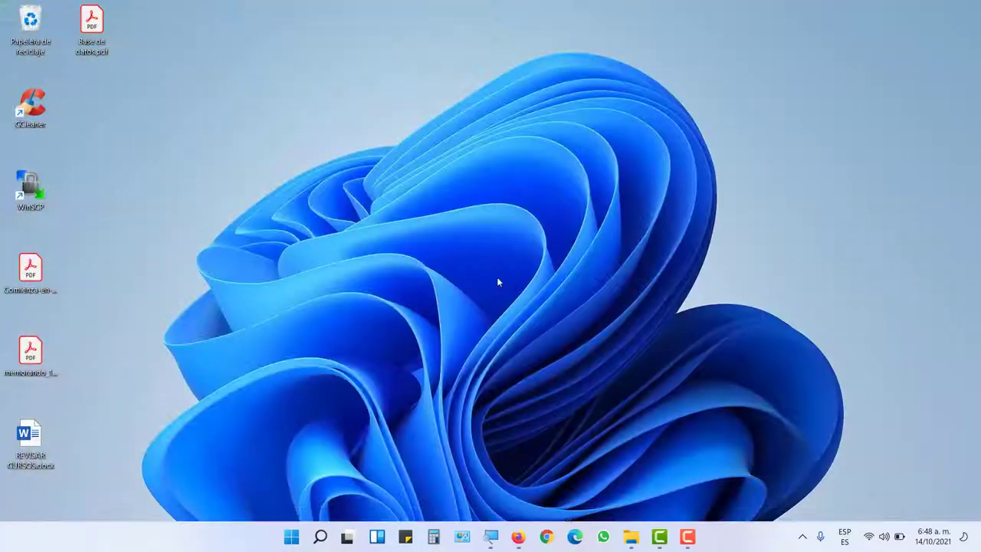
left_click(520, 537)
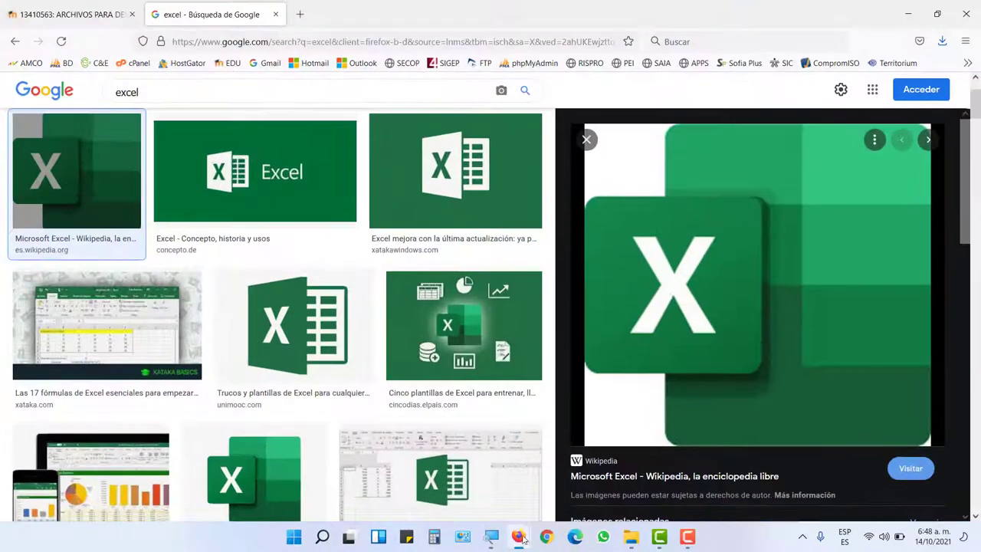
mouse_move(520, 539)
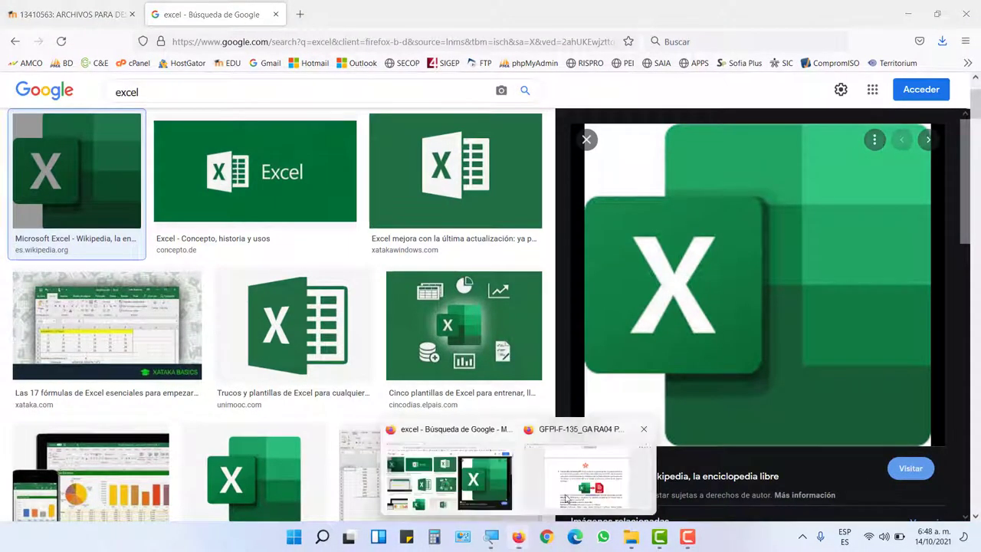
left_click(558, 472)
left_click_drag(590, 418, 698, 416)
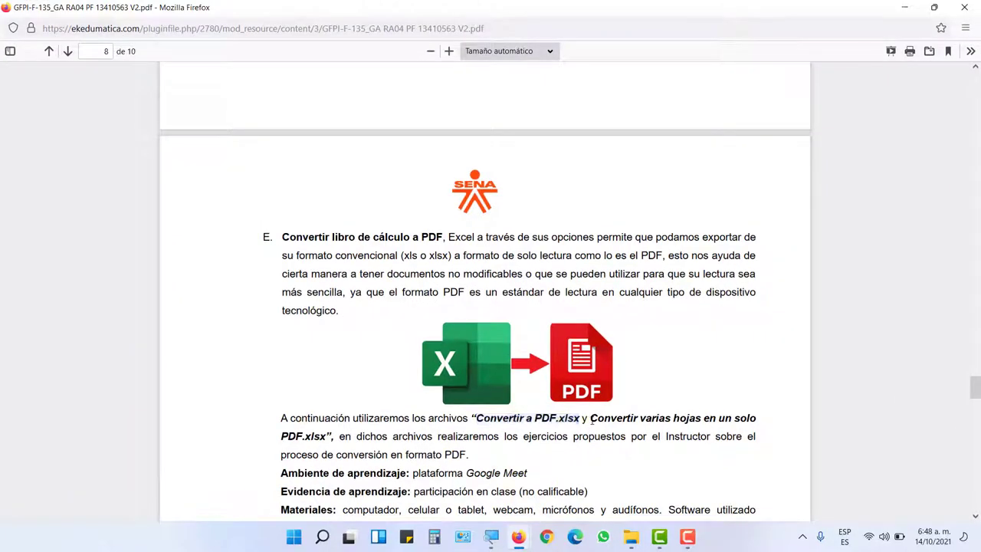
left_click_drag(510, 418, 305, 436)
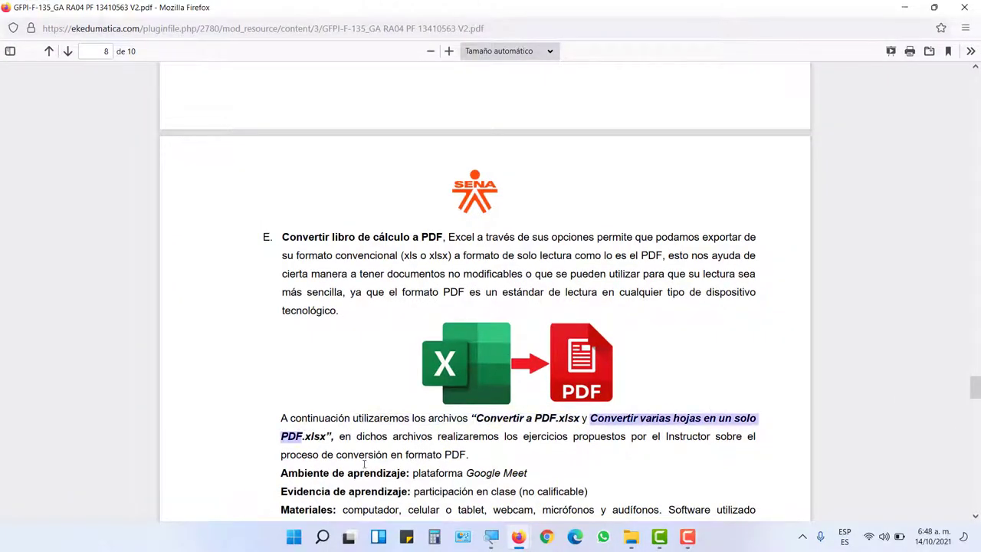
Open Convertir varias hojas en un solo PDF.xlsx in Excel from the Moodle course files tab
mouse_move(517, 539)
left_click(444, 472)
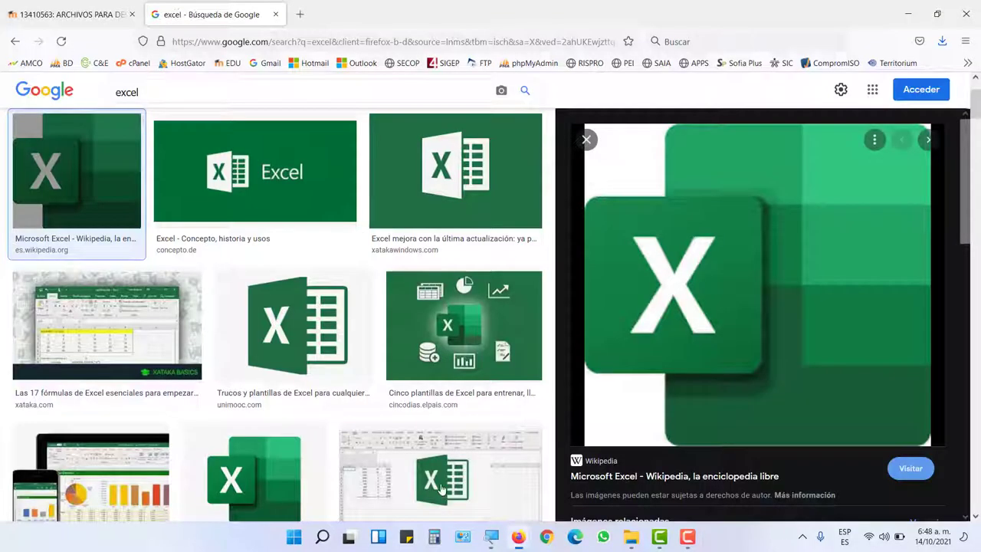
left_click(115, 14)
scroll(363, 379, "down", 3)
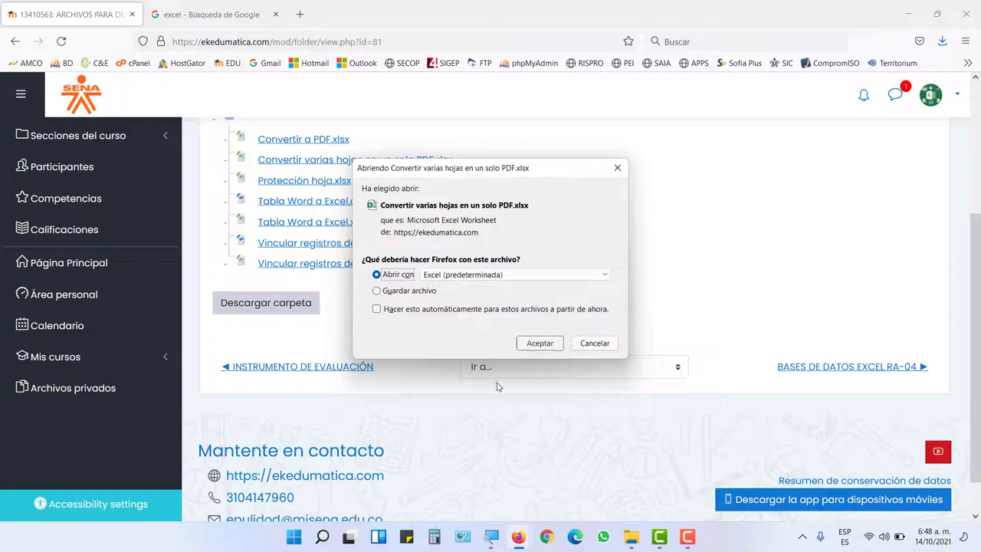
left_click(536, 347)
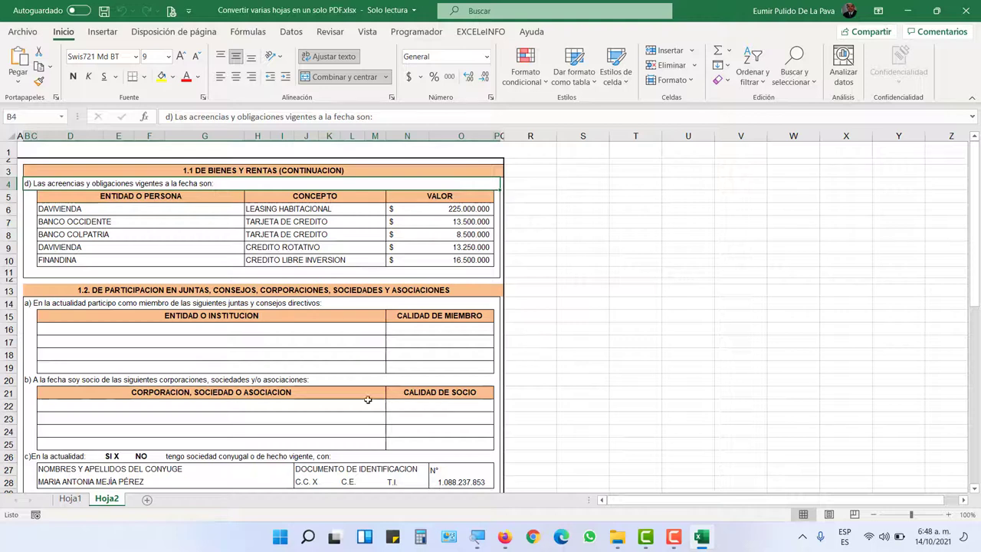
On Hoja1, read the input hints for the municipality, relatives' names and identity document fields
left_click(74, 502)
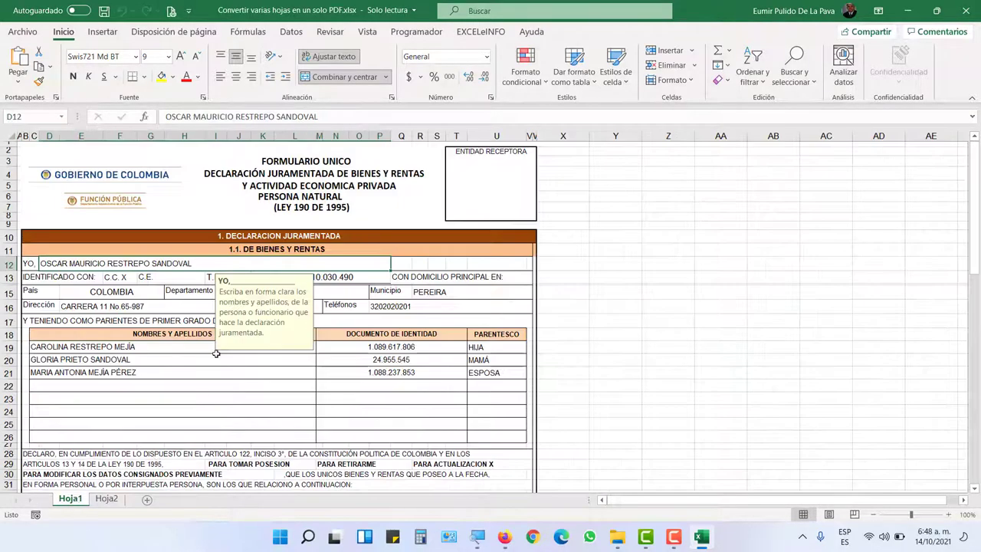
left_click(442, 295)
left_click(239, 360)
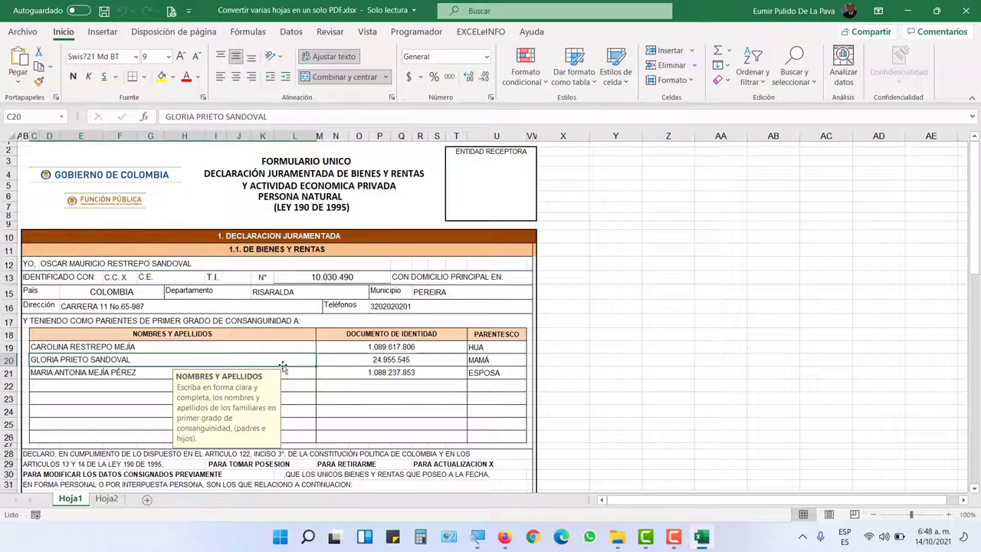
left_click(344, 384)
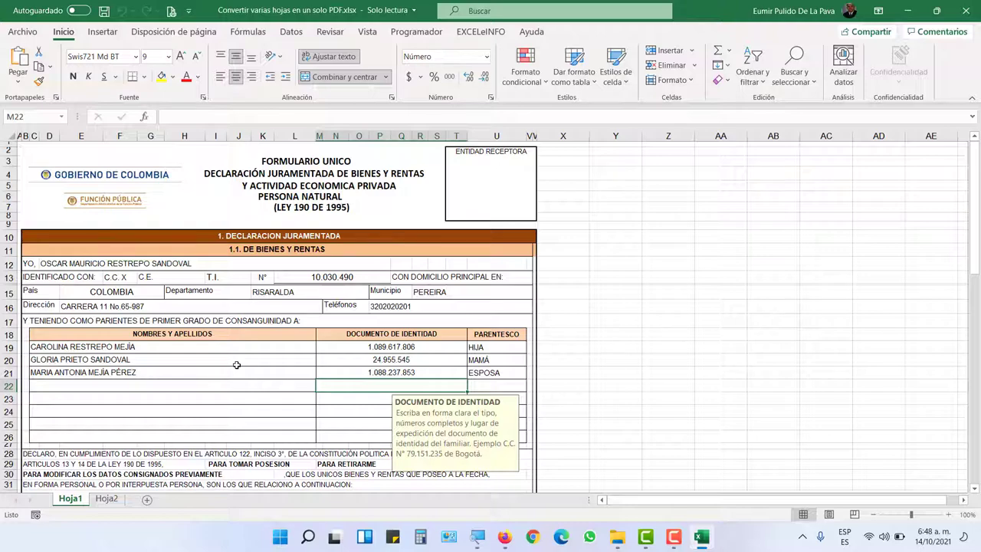
Compare Hoja2 with Hoja1, scrolling down and back up through the Hoja1 form
left_click(100, 500)
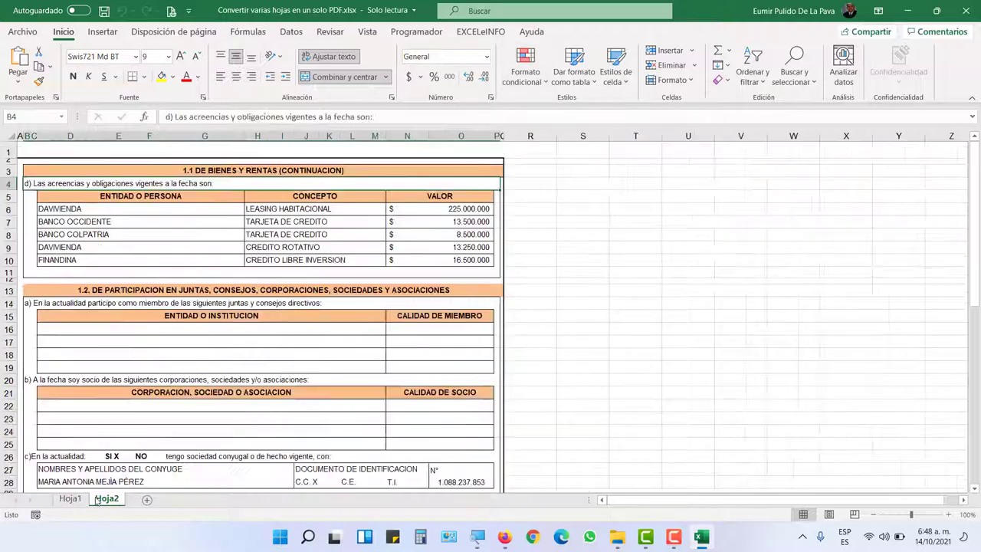
left_click(70, 499)
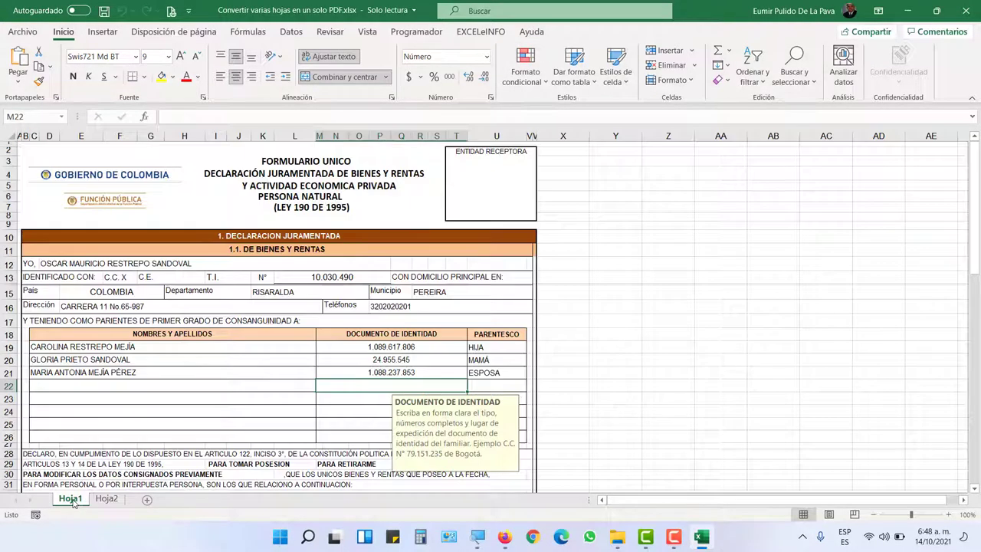
scroll(306, 343, "down", 5)
scroll(320, 385, "down", 5)
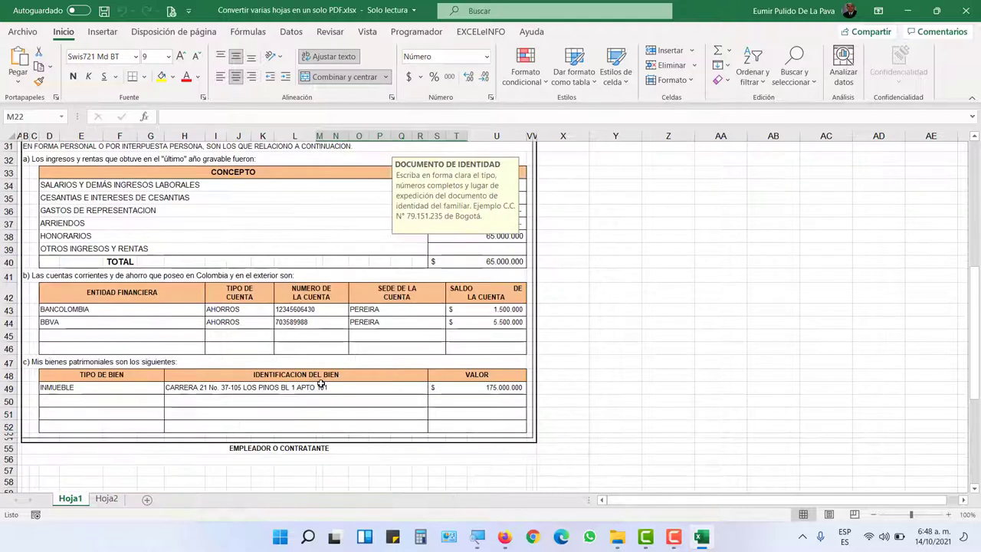
left_click(111, 499)
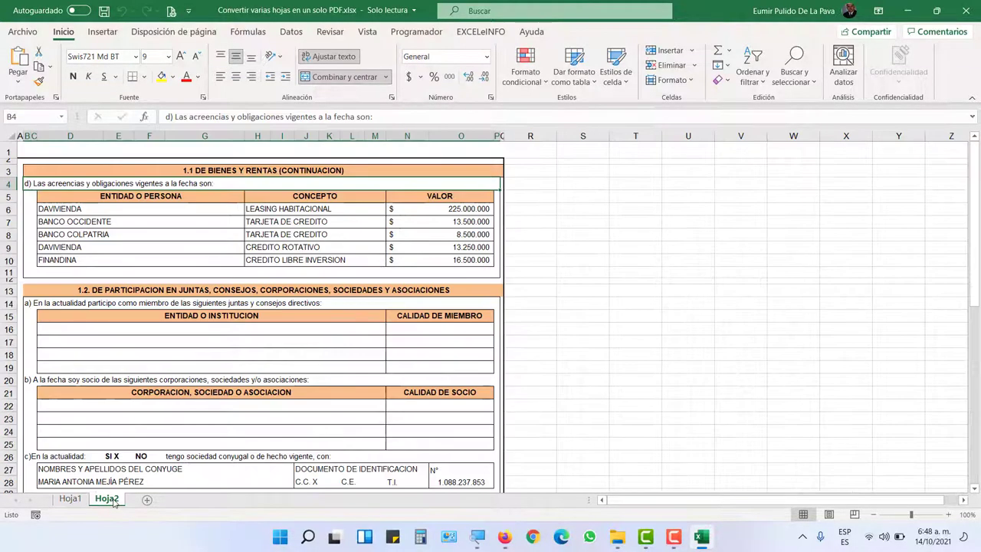
left_click(70, 500)
scroll(261, 359, "up", 1)
scroll(254, 349, "up", 9)
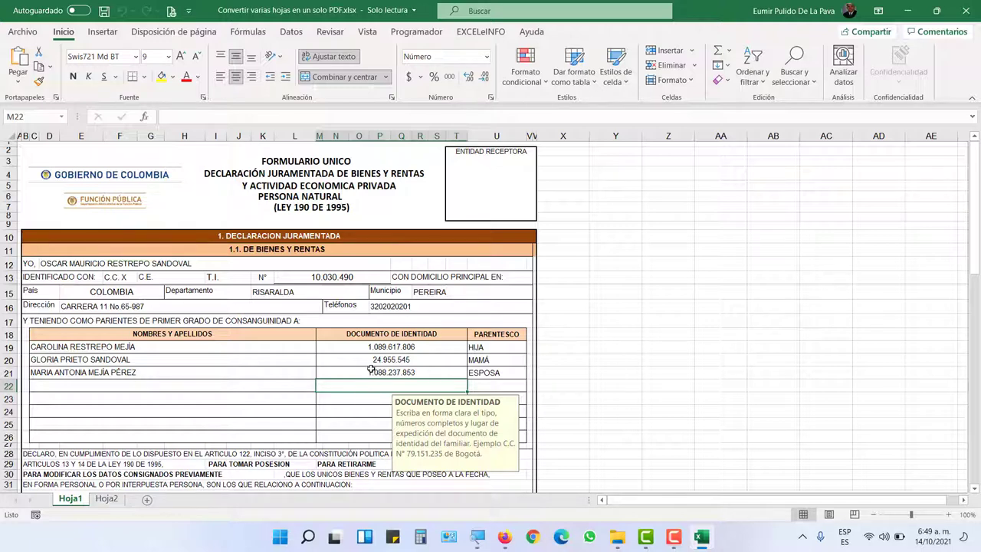
Print-preview Hoja1 and then Hoja2, ending back on Hoja1
left_click(170, 14)
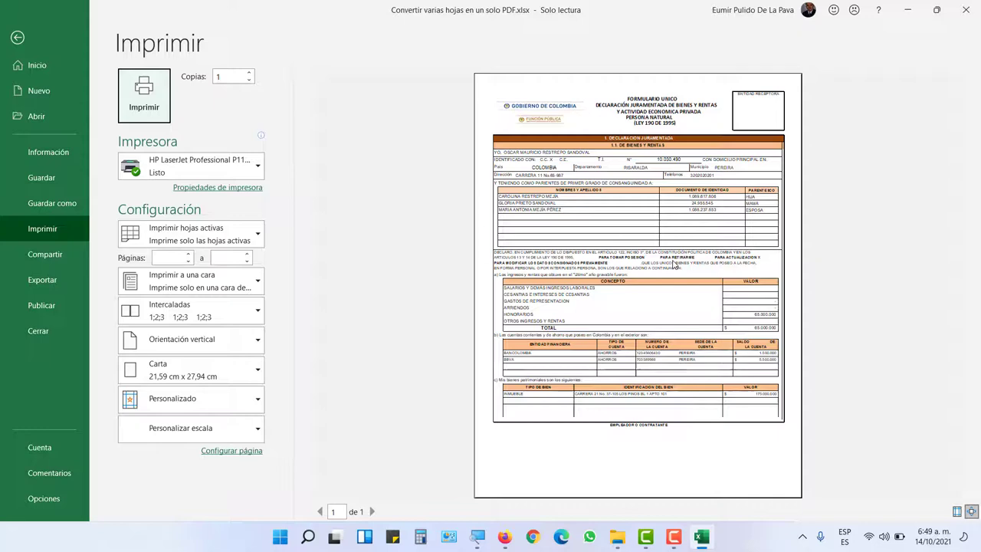
left_click(17, 38)
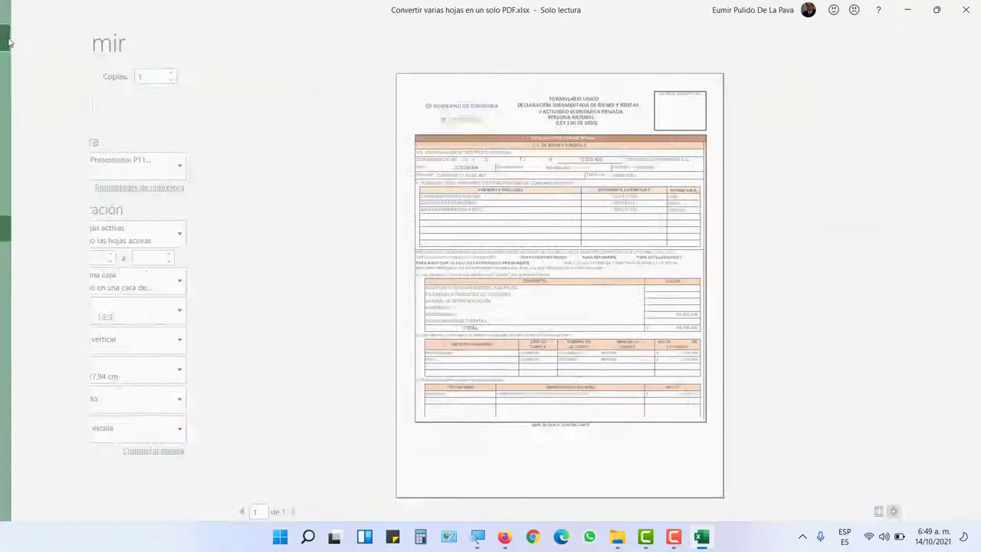
left_click(107, 499)
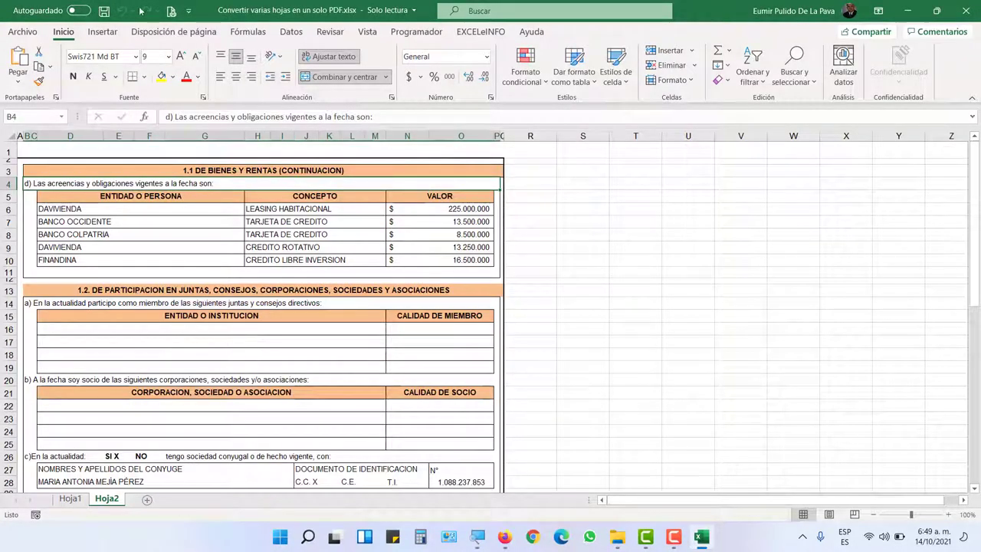
left_click(171, 11)
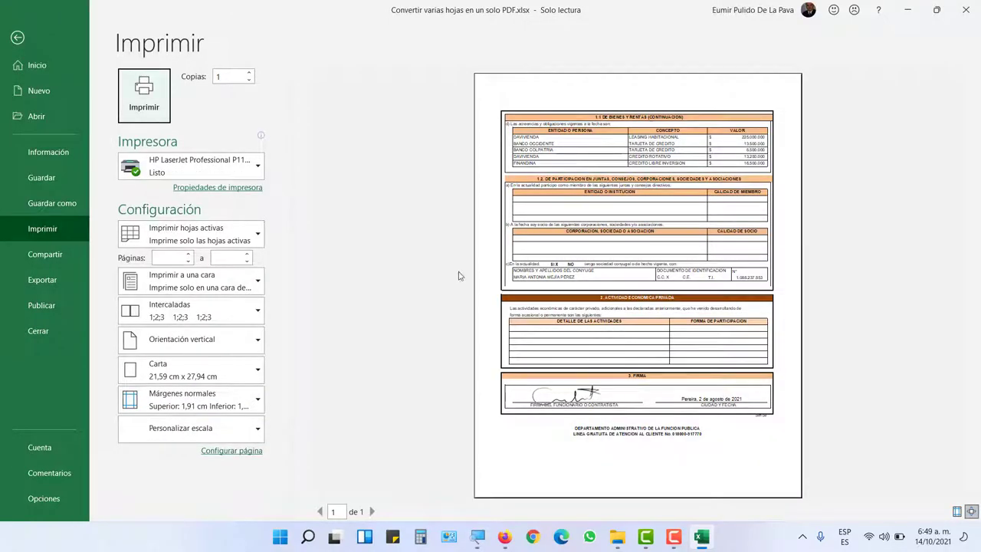
left_click(16, 38)
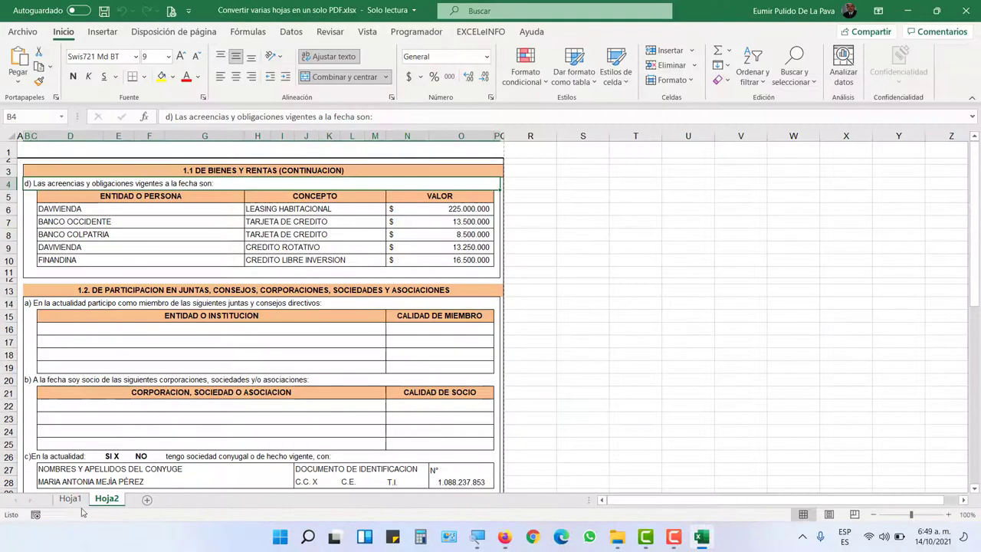
left_click(70, 499)
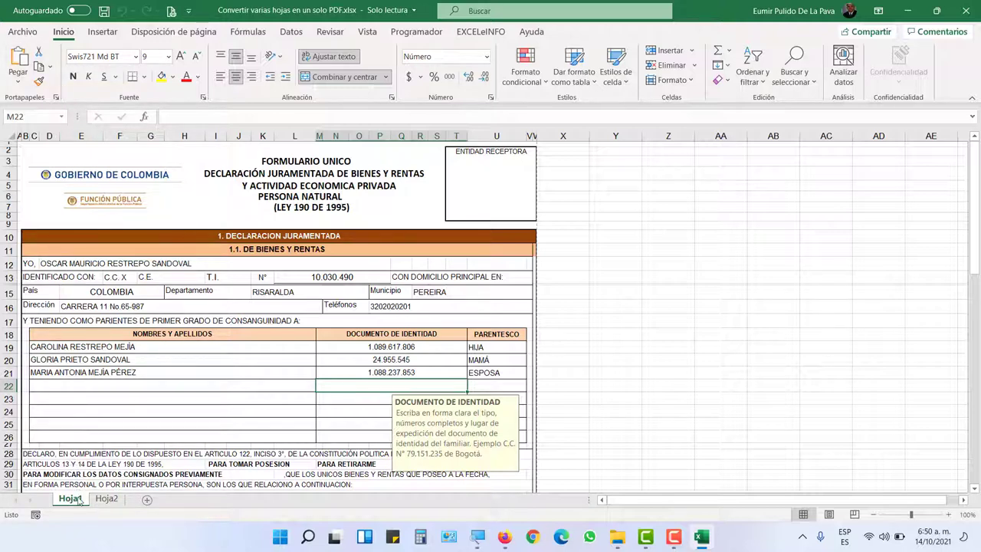
Save Hoja1 to Escritorio as Pag1 with file type PDF (*.pdf)
left_click(23, 33)
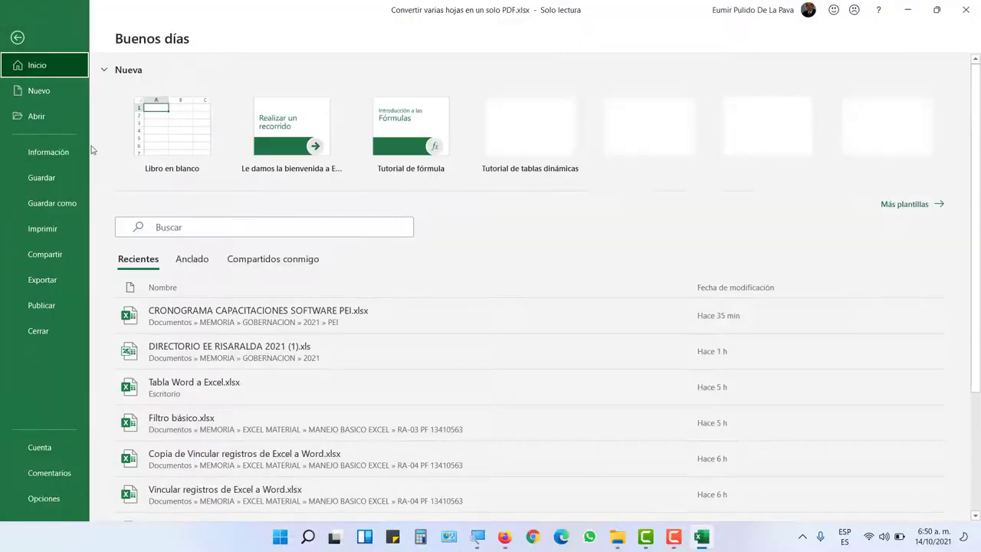
left_click(68, 206)
left_click(171, 291)
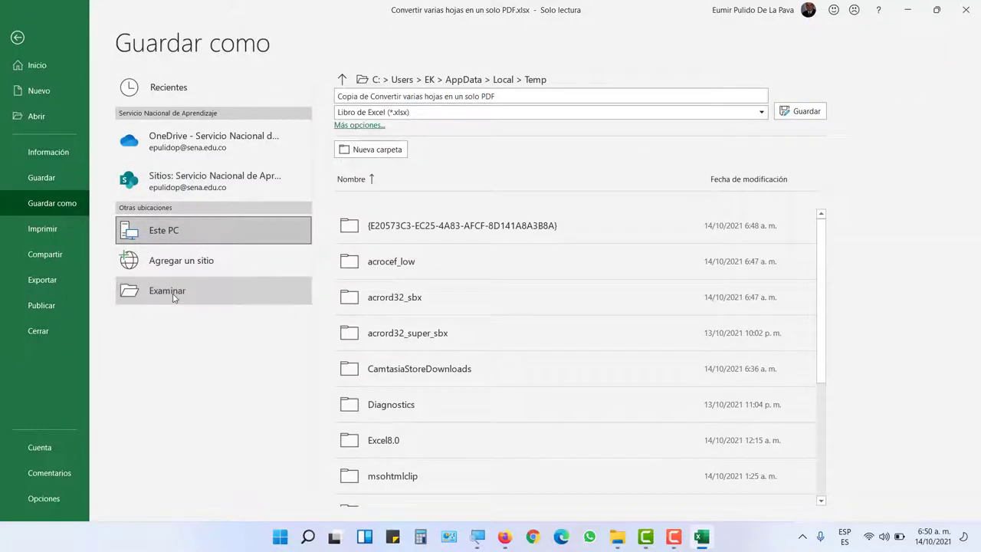
left_click(260, 177)
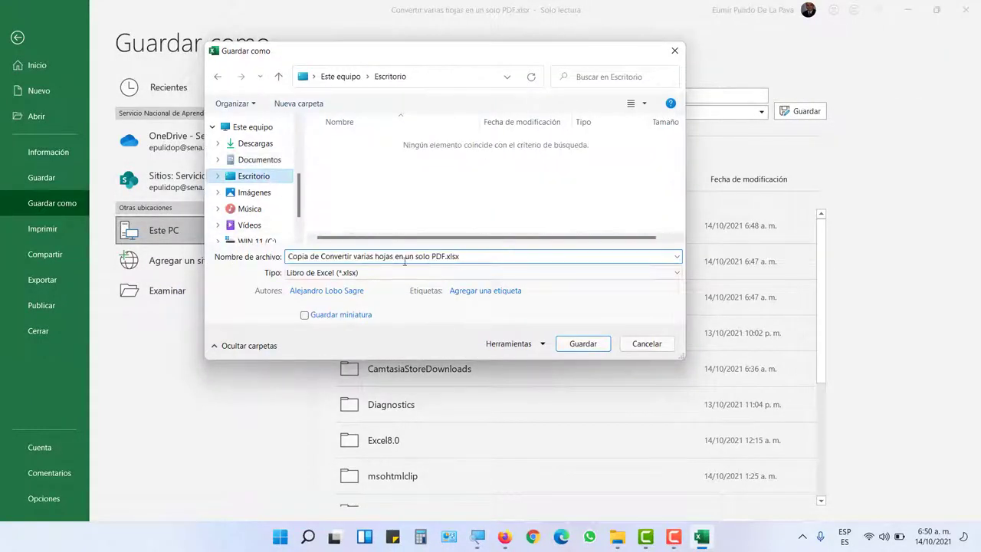
left_click(356, 258)
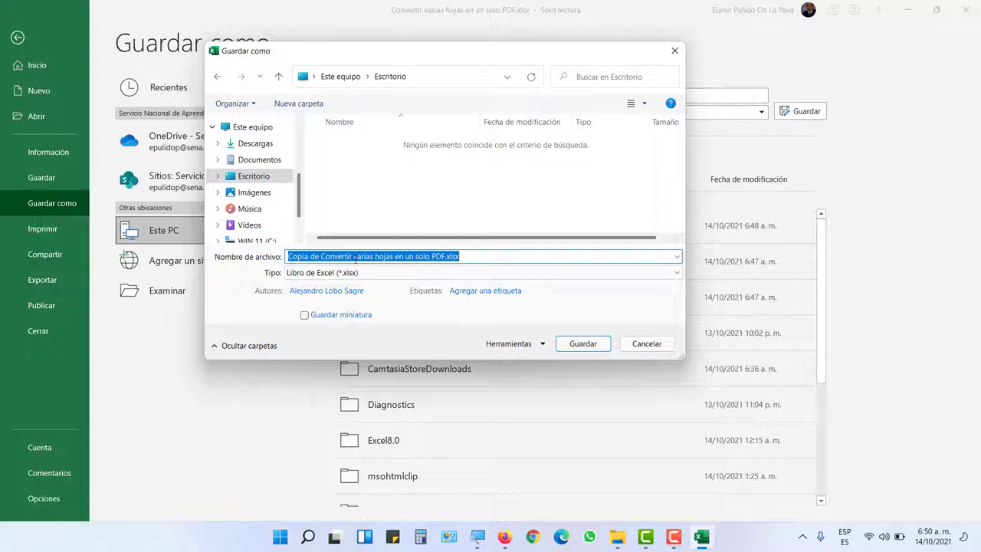
type("Pag1")
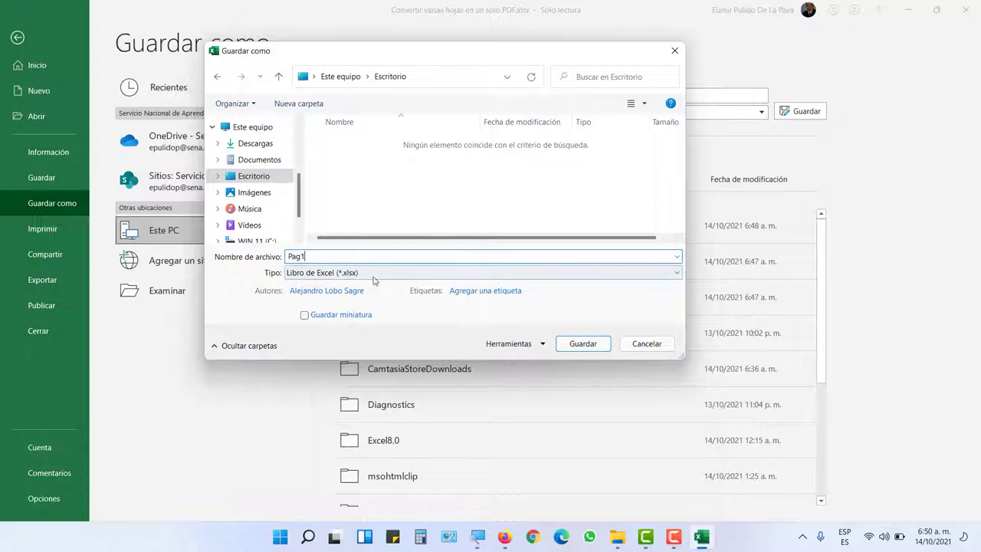
left_click(367, 273)
left_click(368, 266)
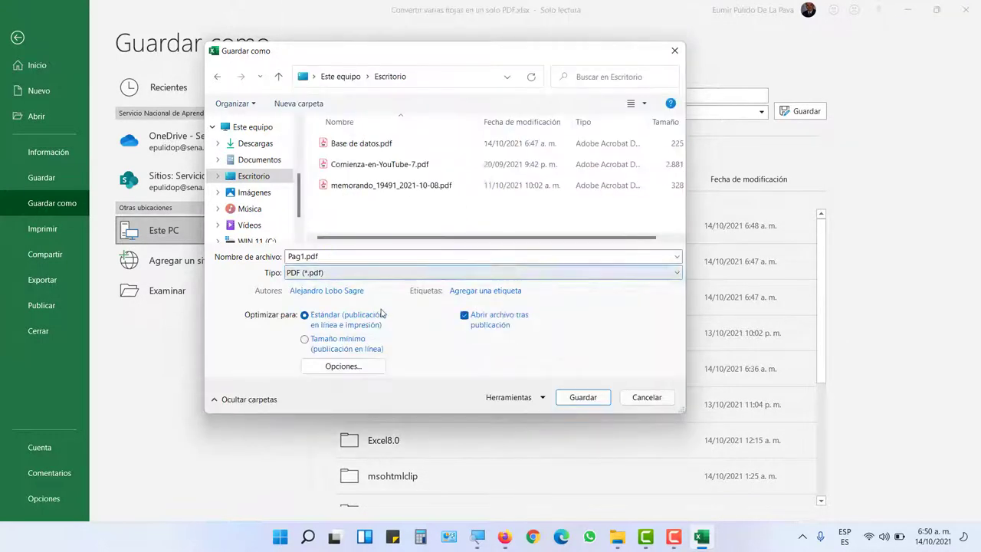
left_click(557, 396)
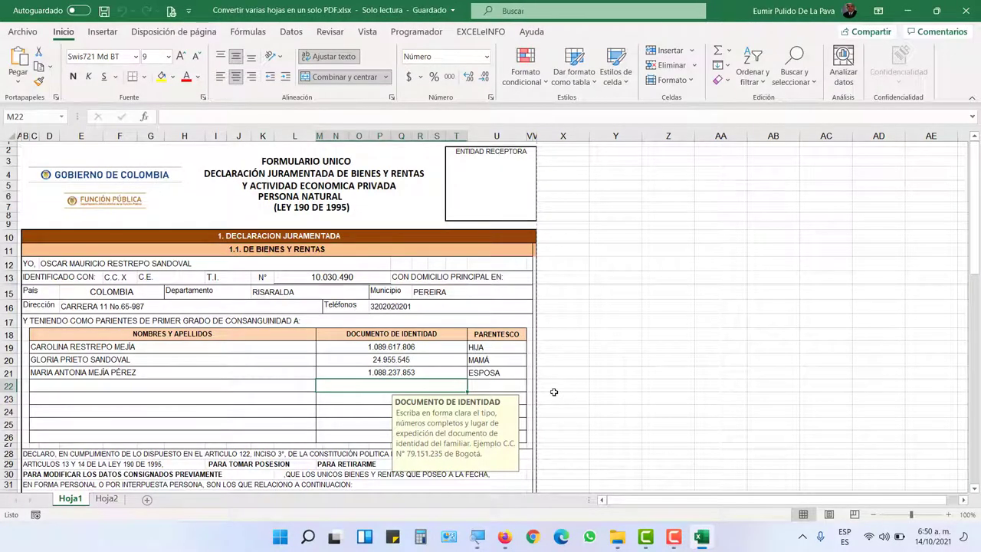
Scroll through the single page of Pag1.pdf, then return to the Excel workbook
scroll(505, 373, "down", 2)
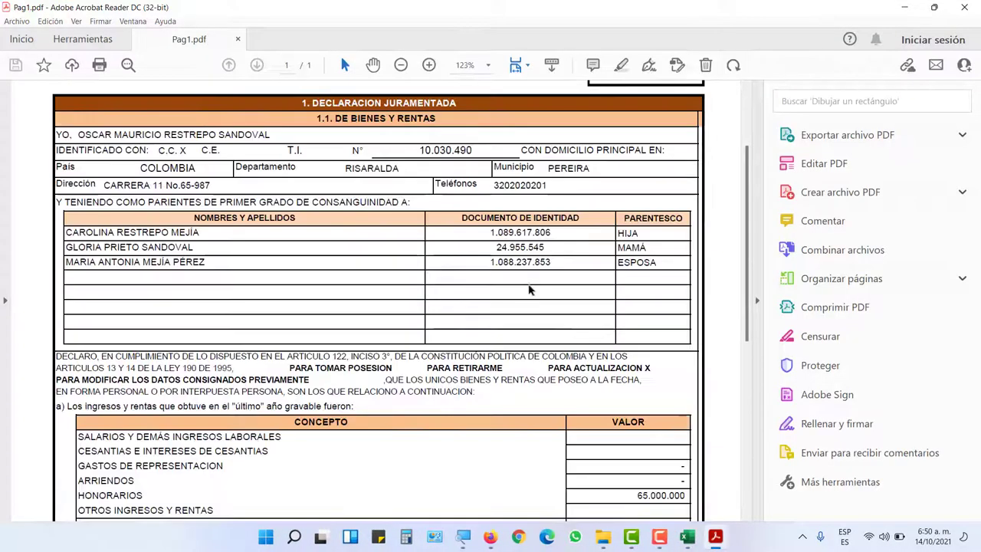
scroll(505, 373, "down", 4)
scroll(505, 373, "down", 5)
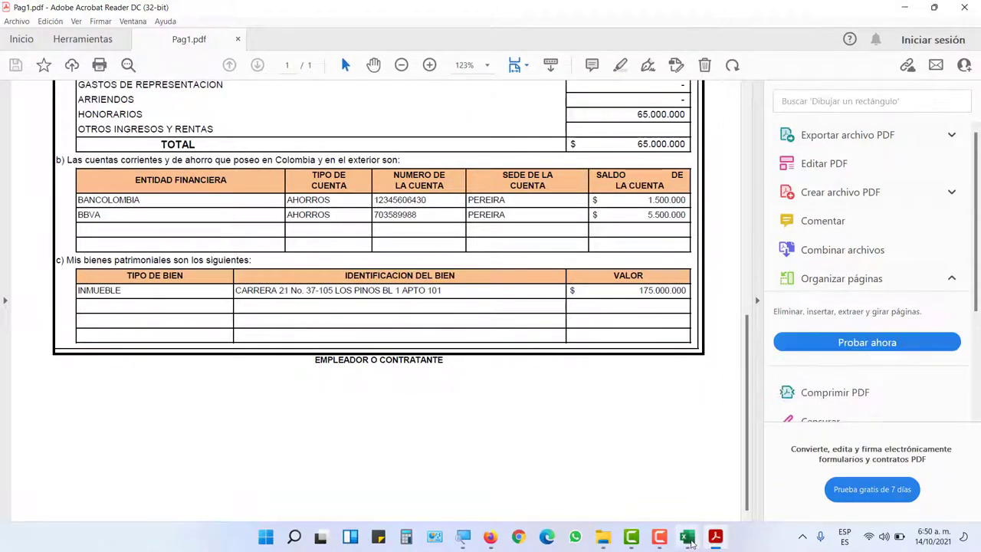
left_click(690, 542)
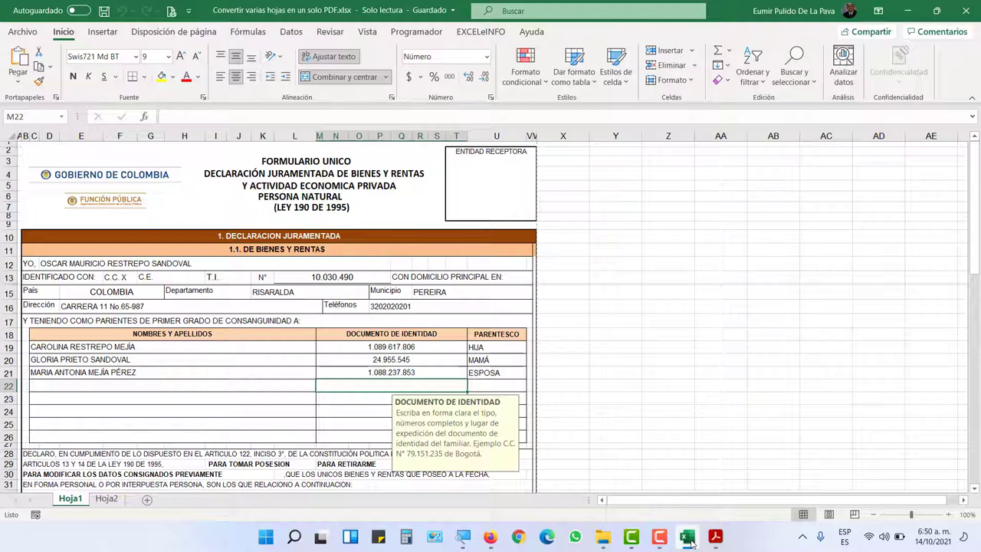
Close the Pag1.pdf viewer and leave Hoja2 active in the workbook
left_click(103, 500)
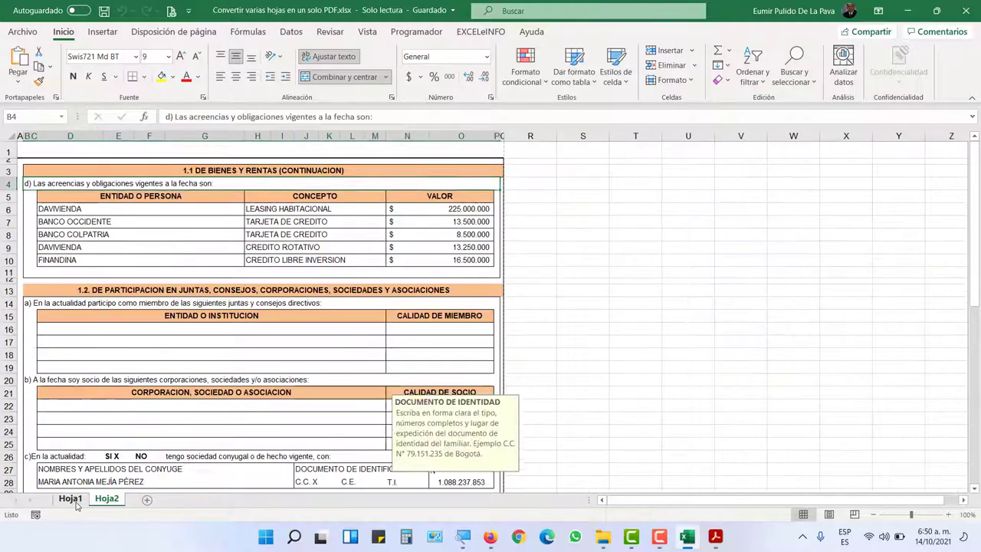
left_click(70, 499)
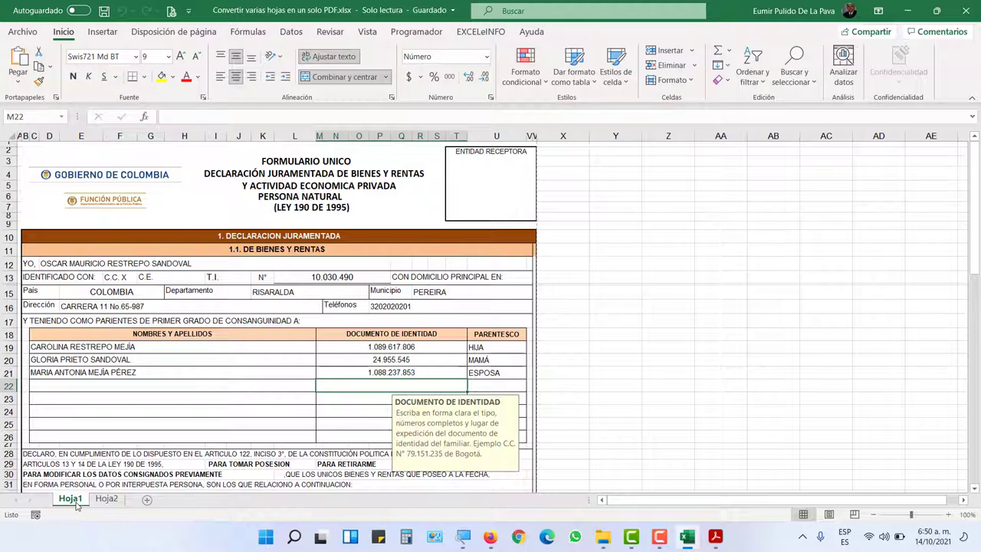
left_click(716, 538)
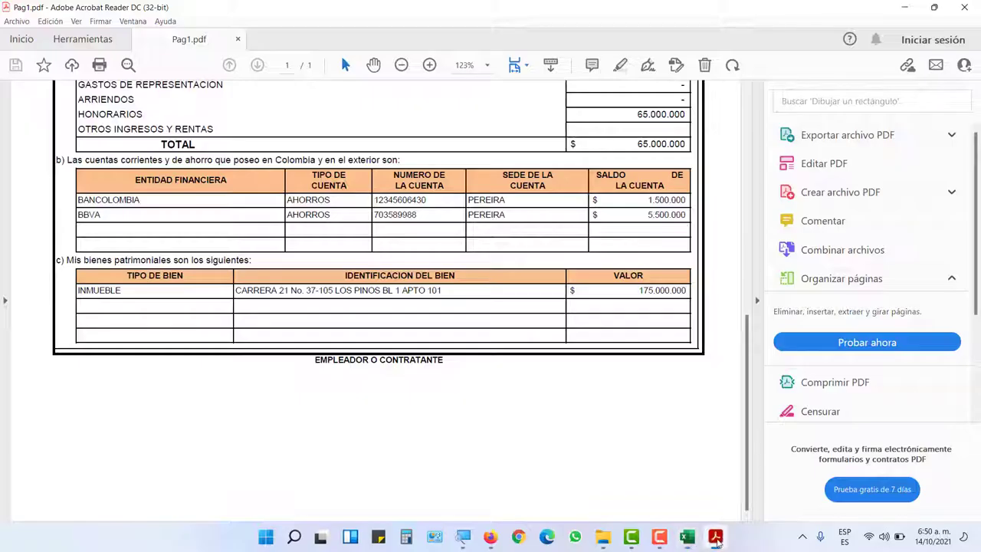
left_click(964, 7)
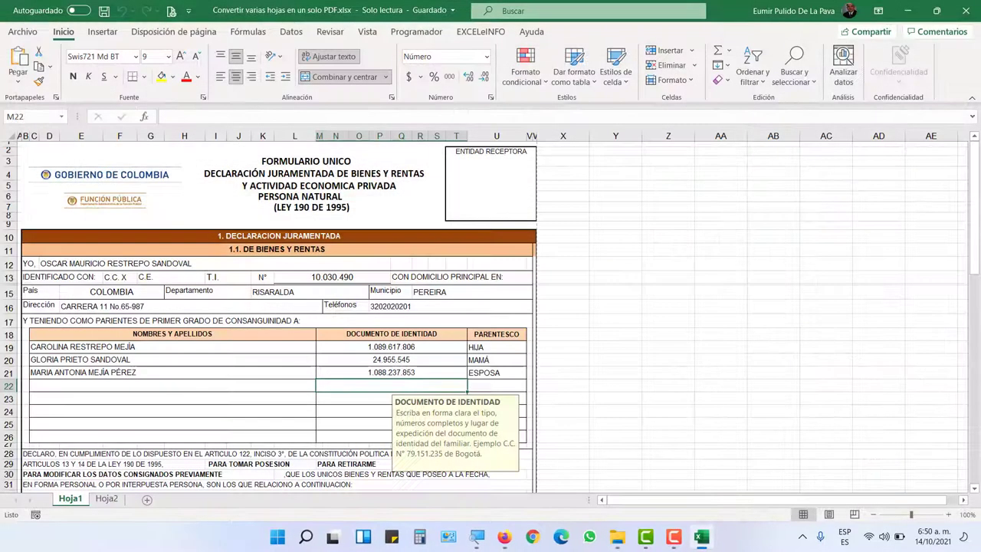
left_click(106, 500)
Save Hoja2 to Escritorio as PDF, renaming the Pag1.pdf name to Pag2
left_click(30, 32)
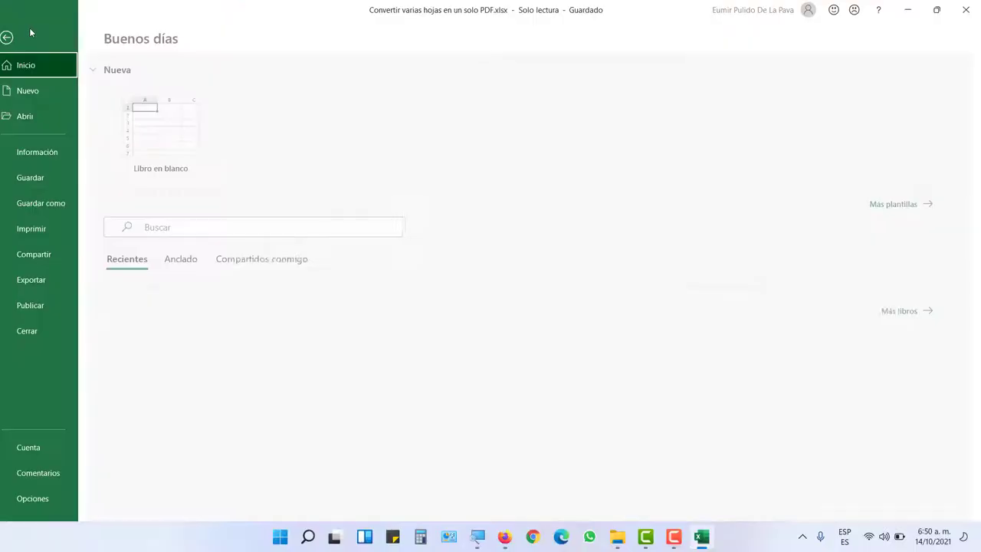
left_click(48, 203)
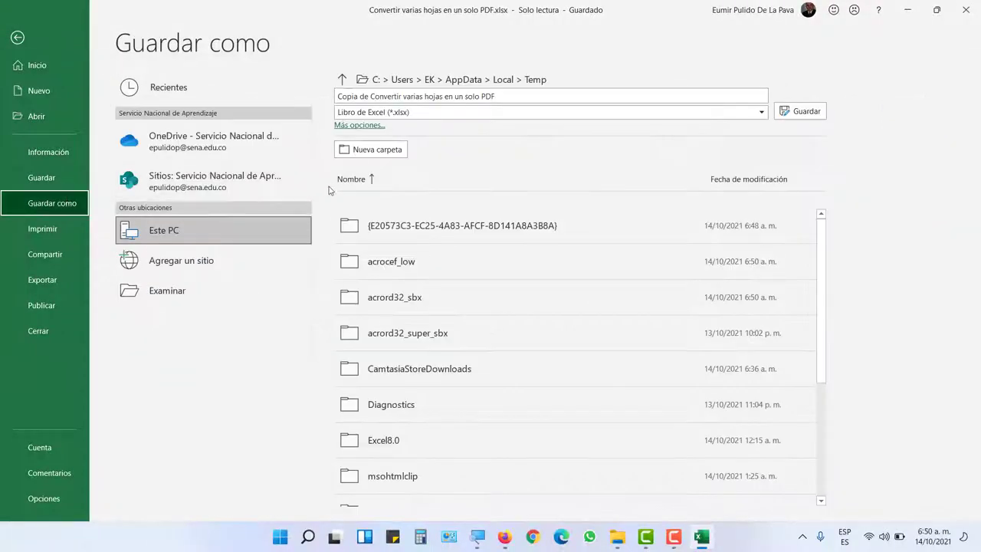
left_click(176, 295)
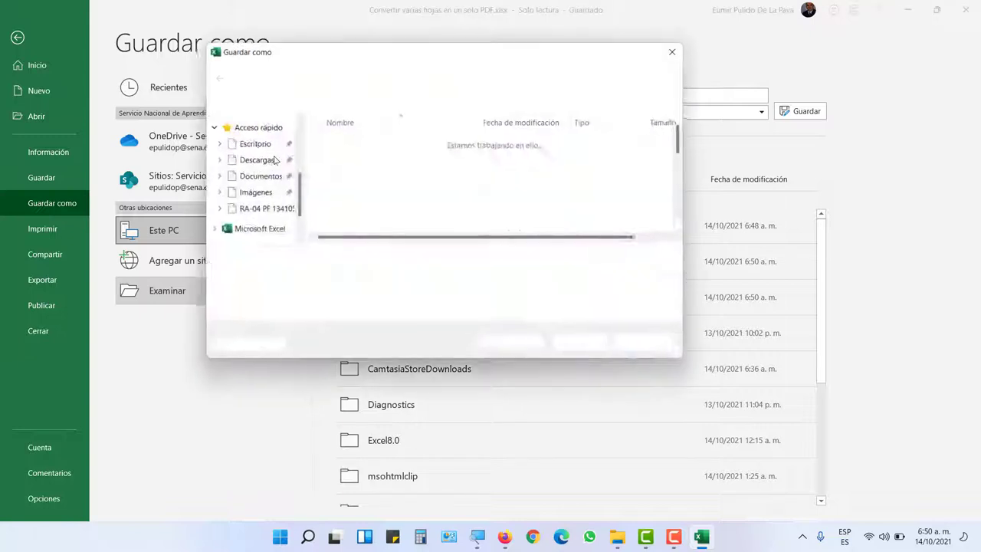
left_click(253, 176)
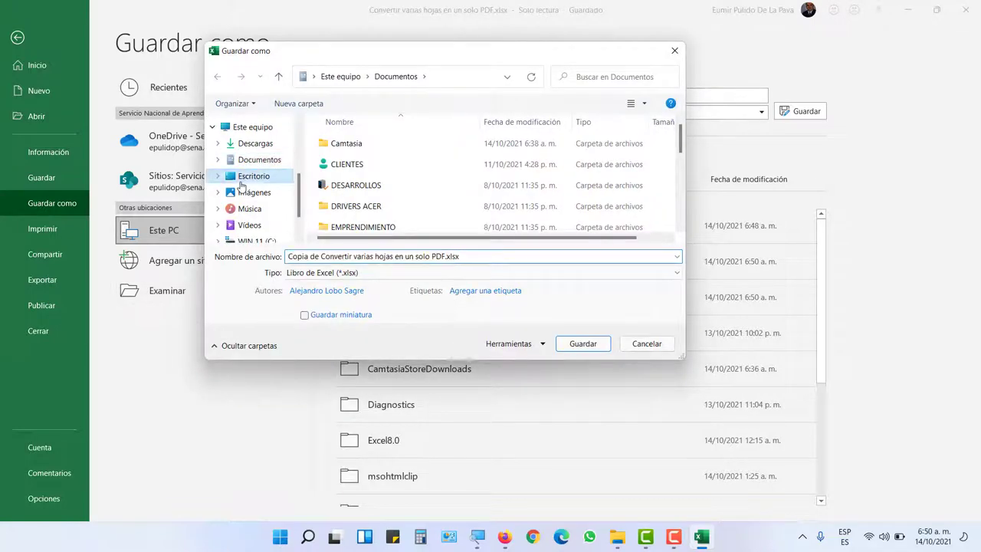
left_click(351, 273)
left_click(345, 260)
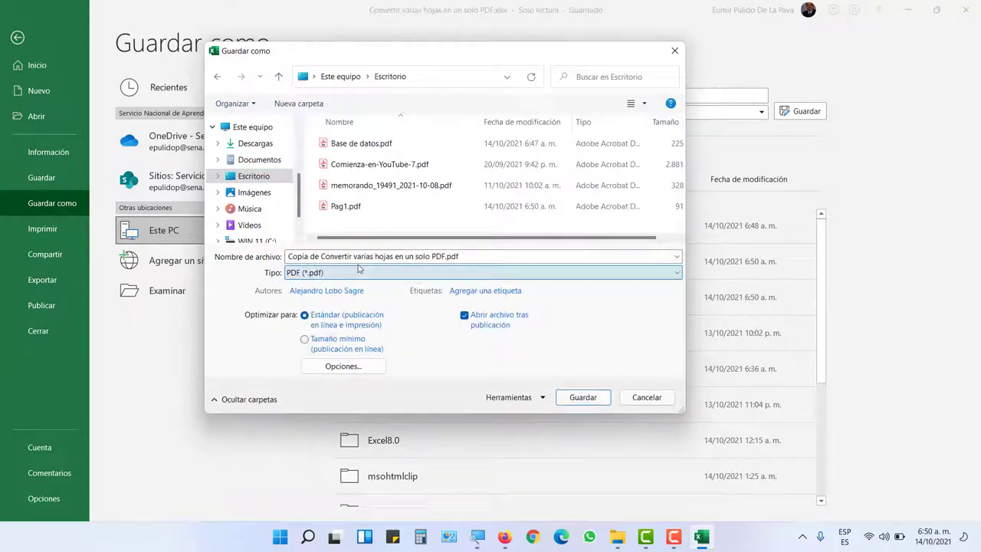
left_click(344, 209)
double_click(314, 256)
left_click(303, 257)
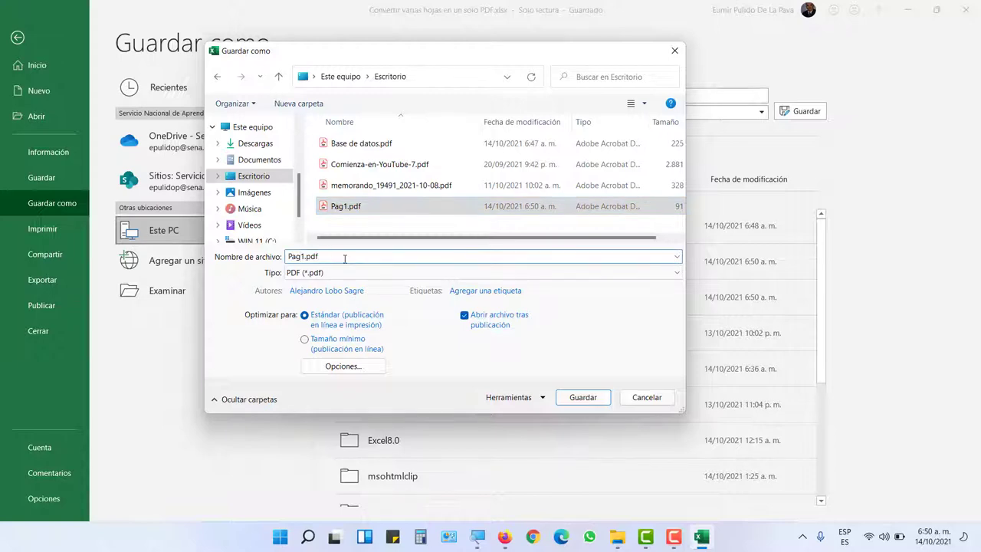
key("Return")
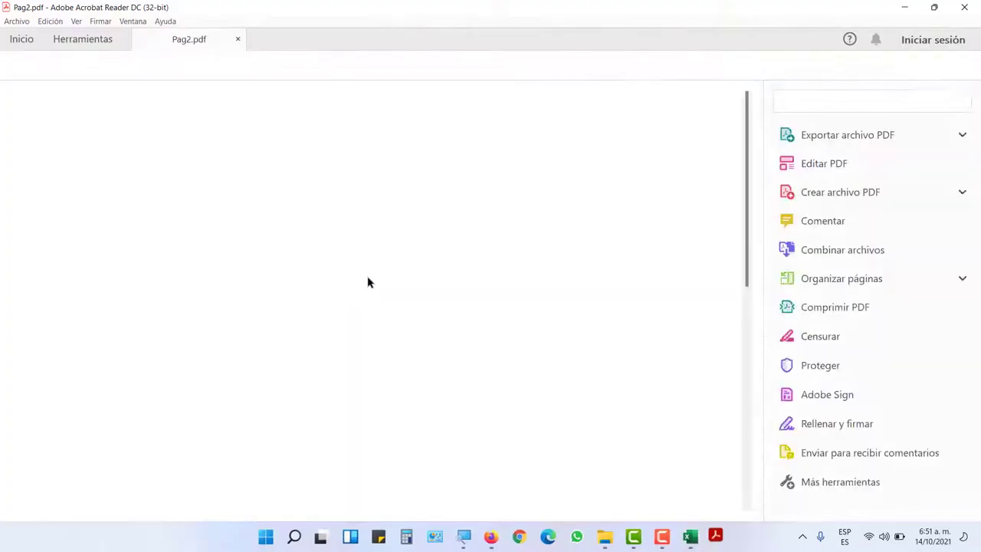
Close the Pag2.pdf viewer and minimize Excel to show the desktop
left_click(965, 7)
left_click(702, 537)
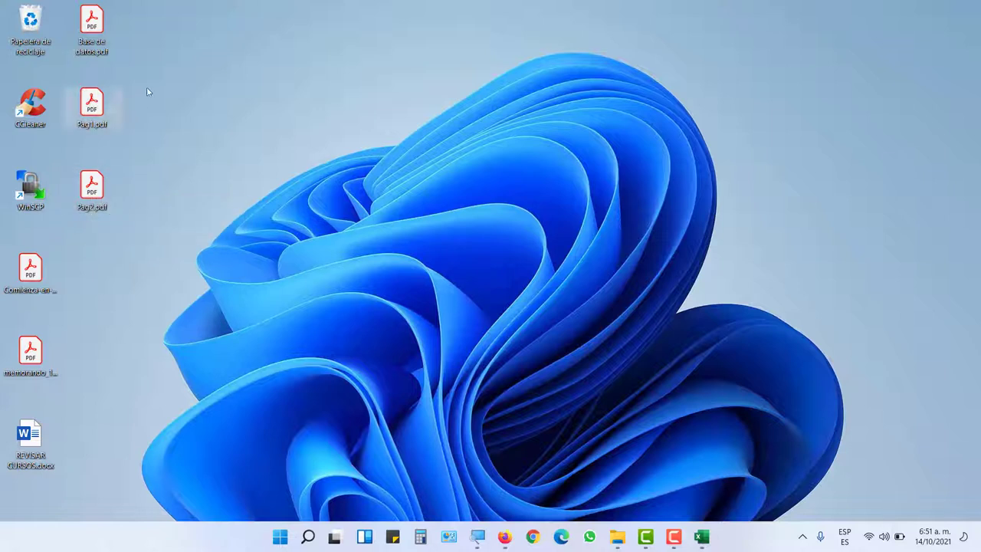
Select both Pag1.pdf and Pag2.pdf on the desktop and check their context menu
left_click_drag(147, 87, 74, 234)
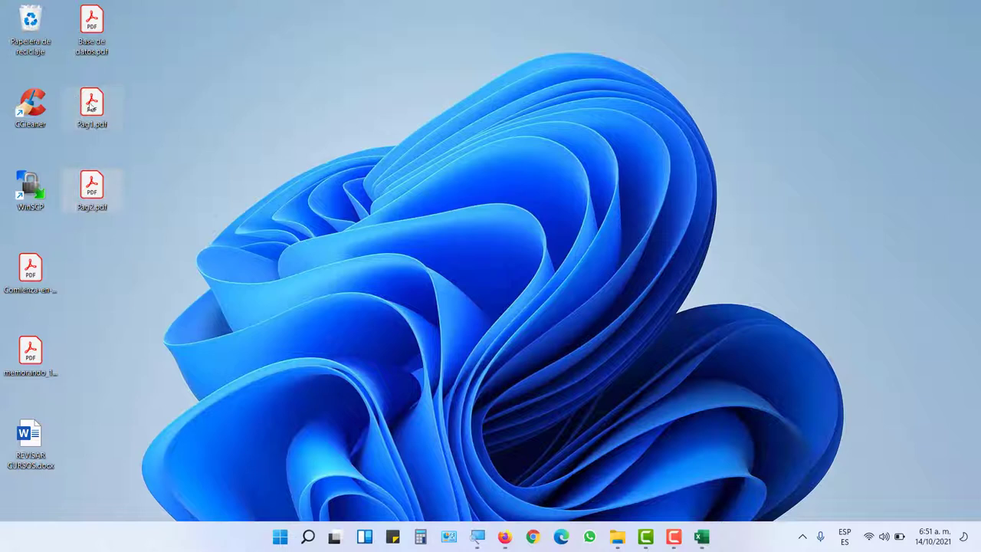
right_click(91, 104)
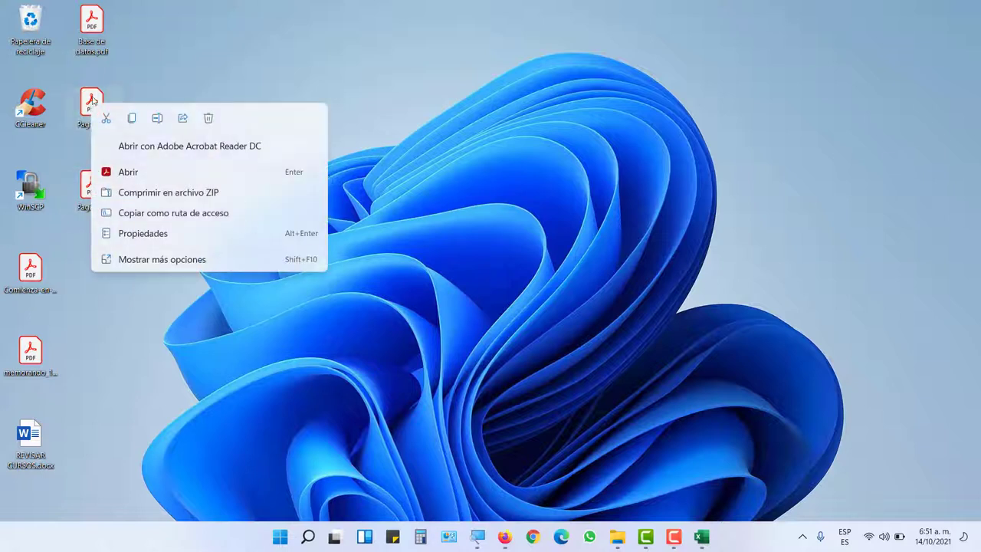
left_click(198, 74)
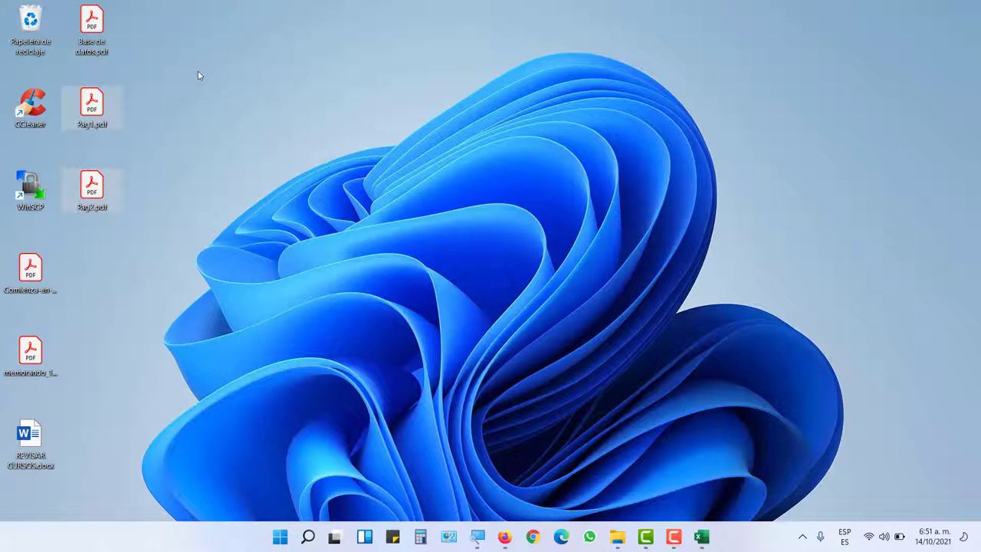
Reopen Pag1.pdf to review it, close it, and launch Google Chrome
left_click(84, 121)
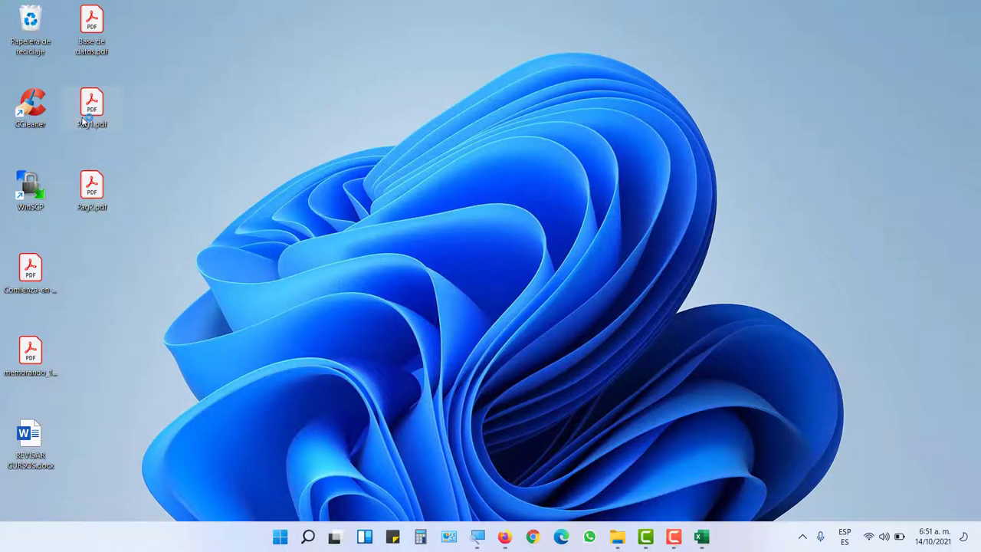
double_click(84, 122)
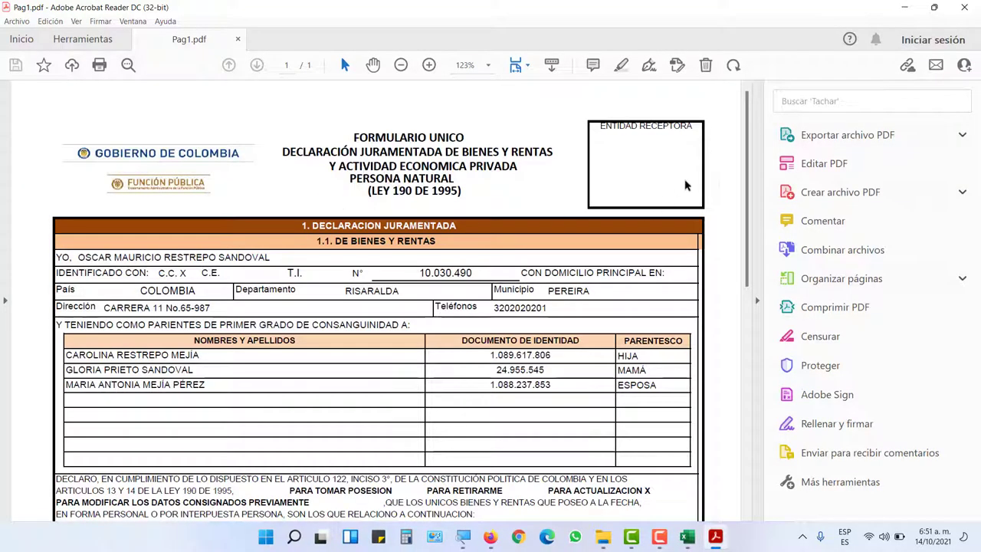
left_click_drag(752, 186, 756, 438)
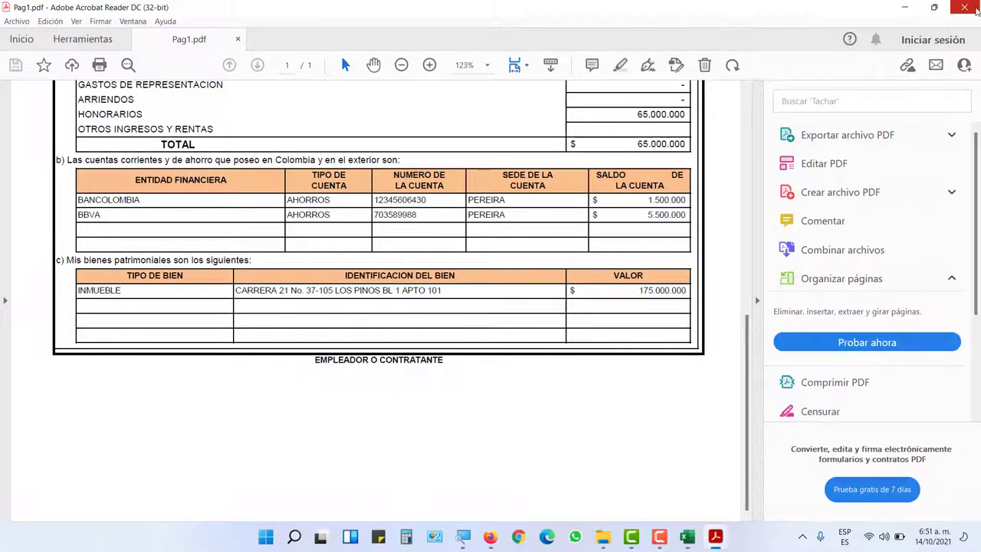
left_click(976, 10)
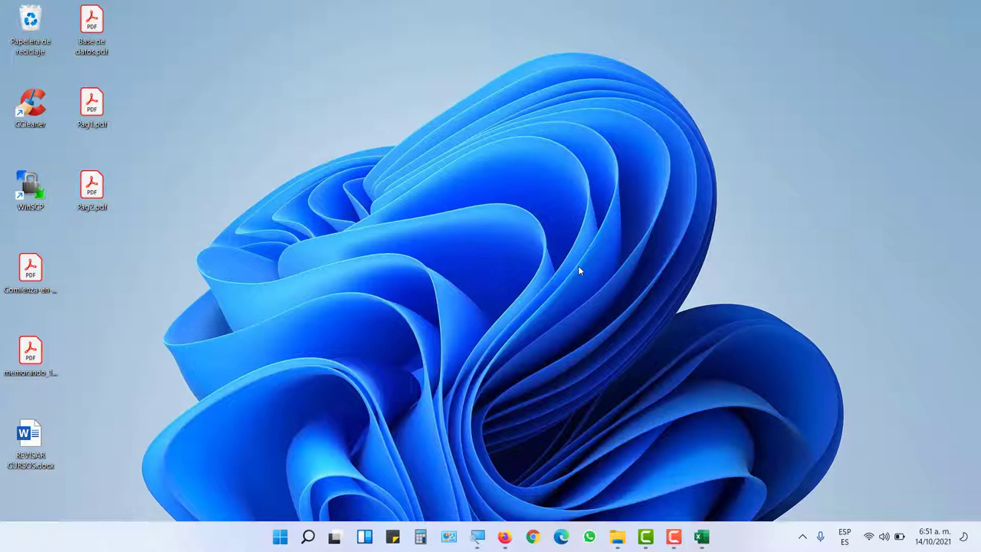
left_click(533, 537)
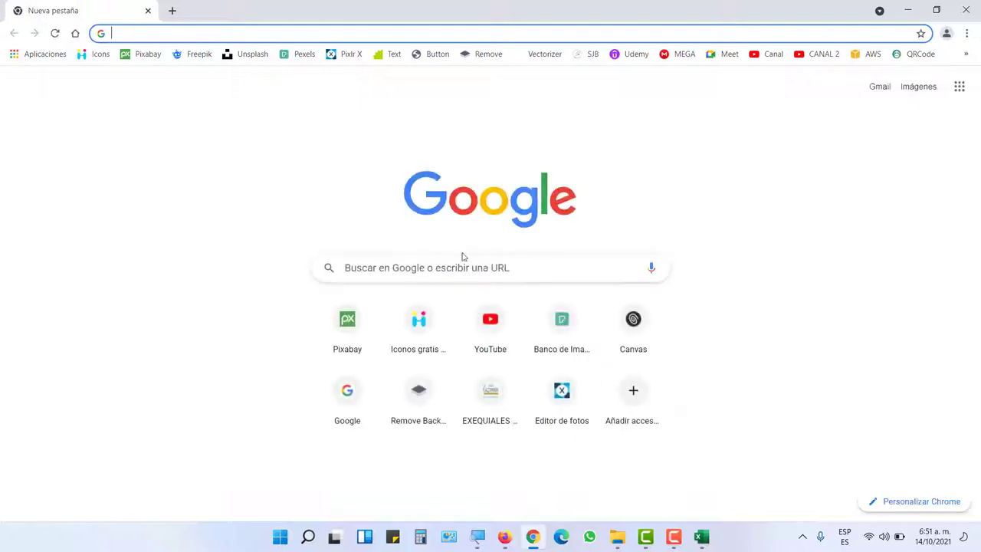
Search Google for 'unir pdf', replacing the mistakenly typed 'adicionar'
left_click(449, 272)
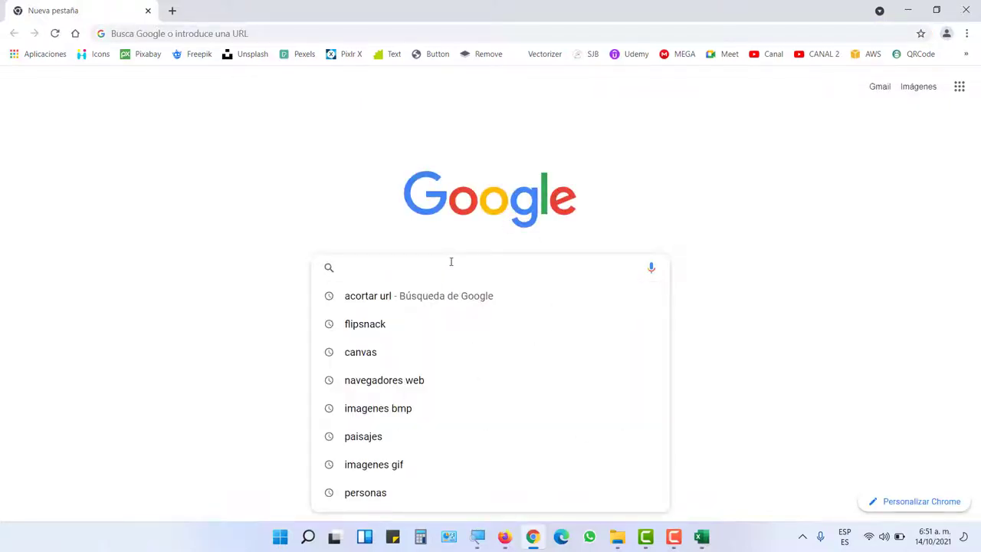
type("ad")
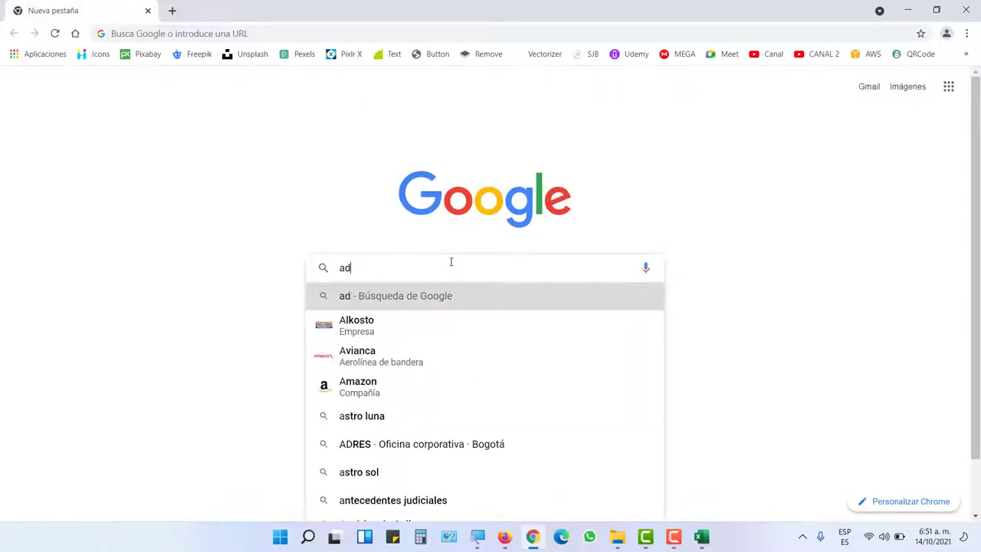
type("icionar")
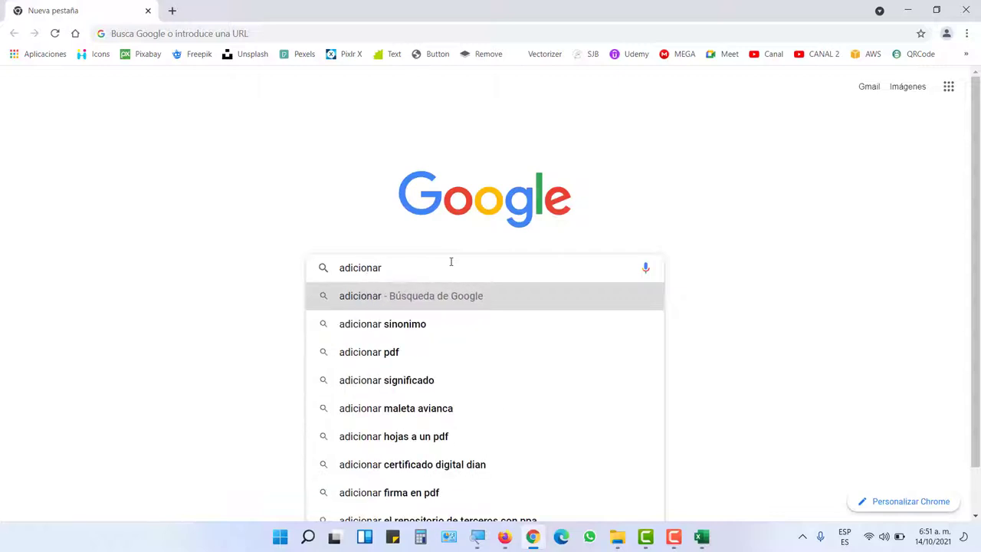
key("BackSpace")
key("BackSpace")
key("BackSpace")
key("BackSpace")
key("BackSpace")
key("BackSpace")
key("BackSpace")
key("BackSpace")
key("BackSpace")
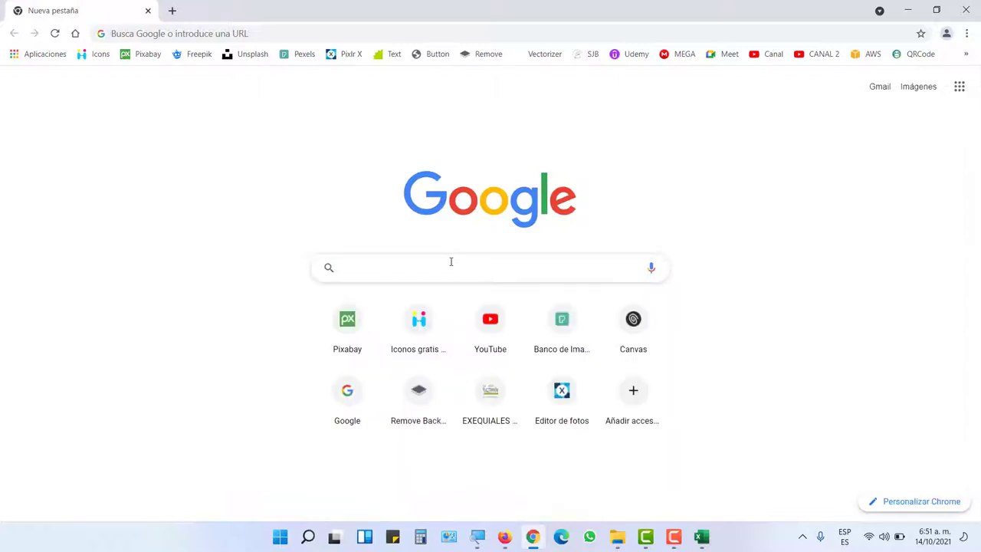
type("unir pdf")
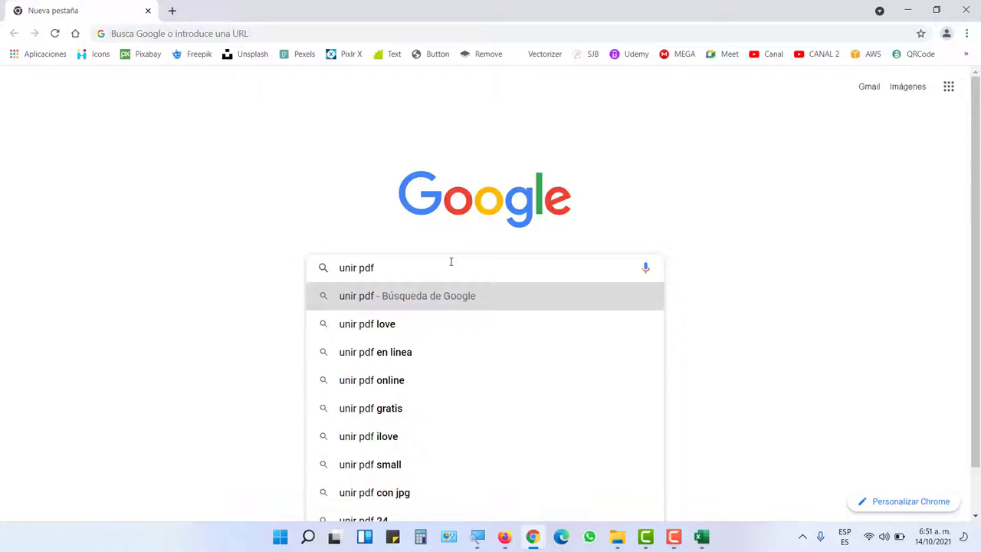
key("Return")
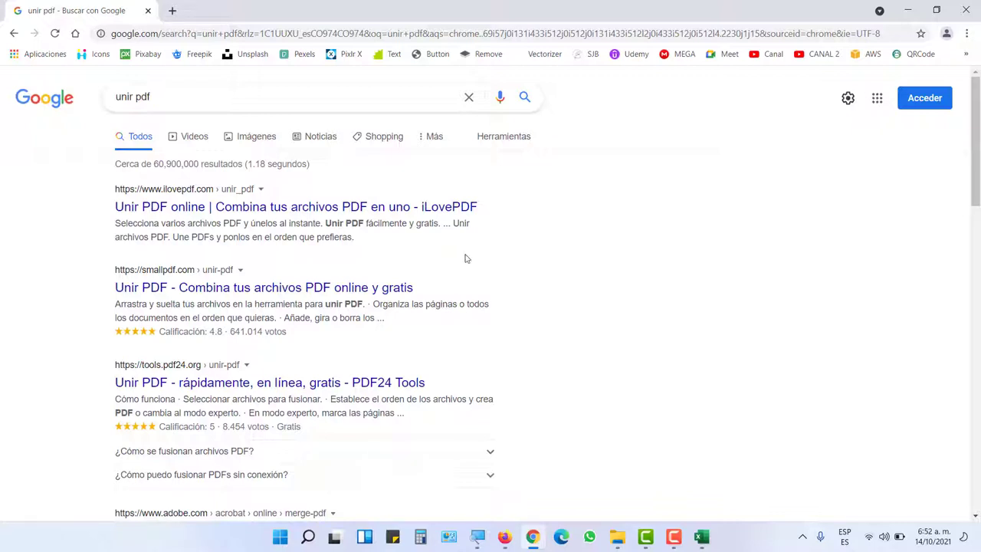
Magnify the screen to 200% and scroll through the 'unir pdf' search results
left_click(478, 537)
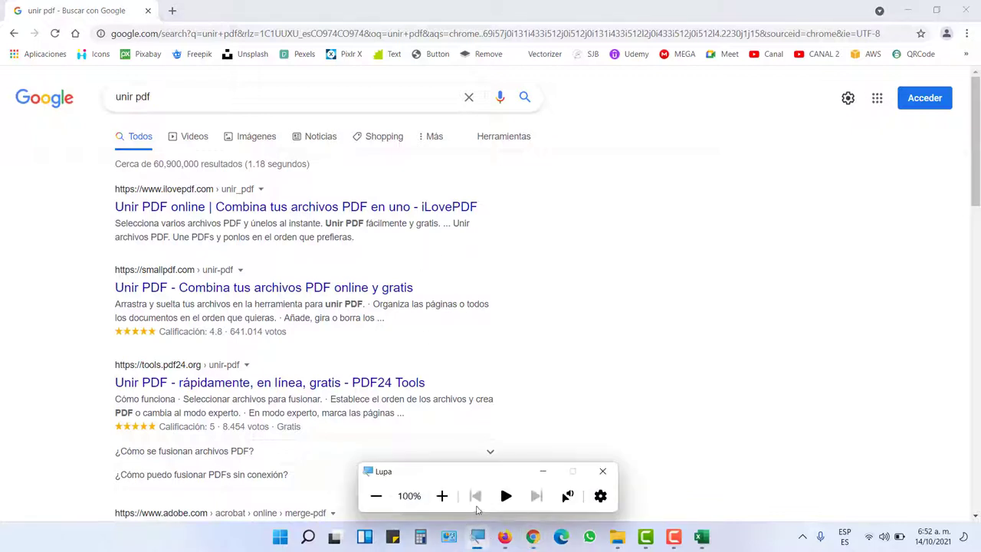
left_click(443, 495)
scroll(125, 241, "up", 2)
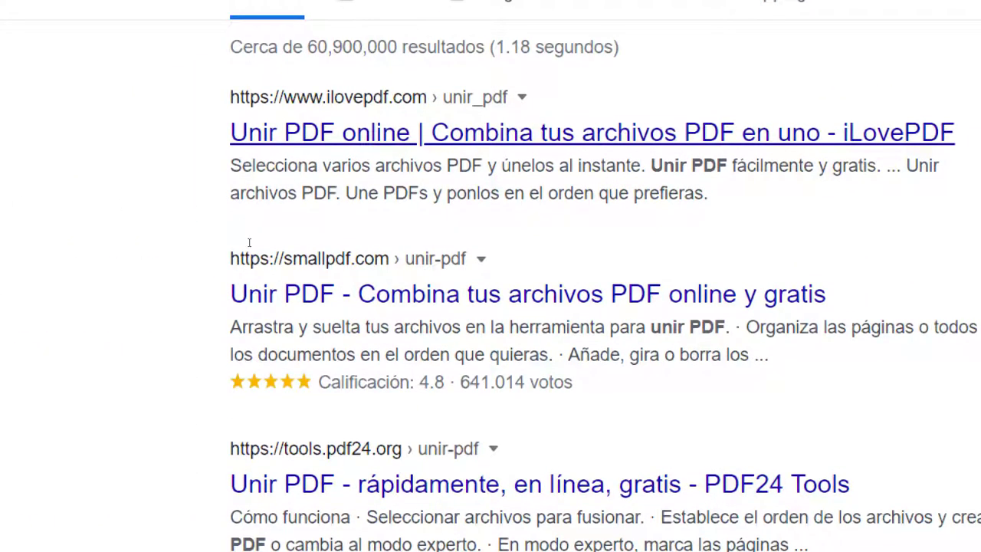
scroll(276, 345, "down", 2)
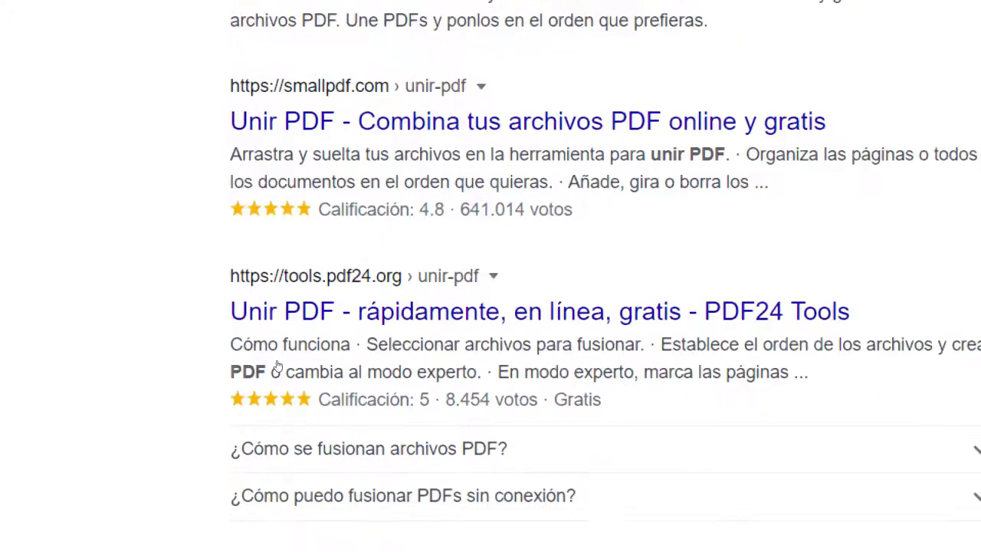
scroll(278, 370, "down", 4)
scroll(277, 372, "down", 5)
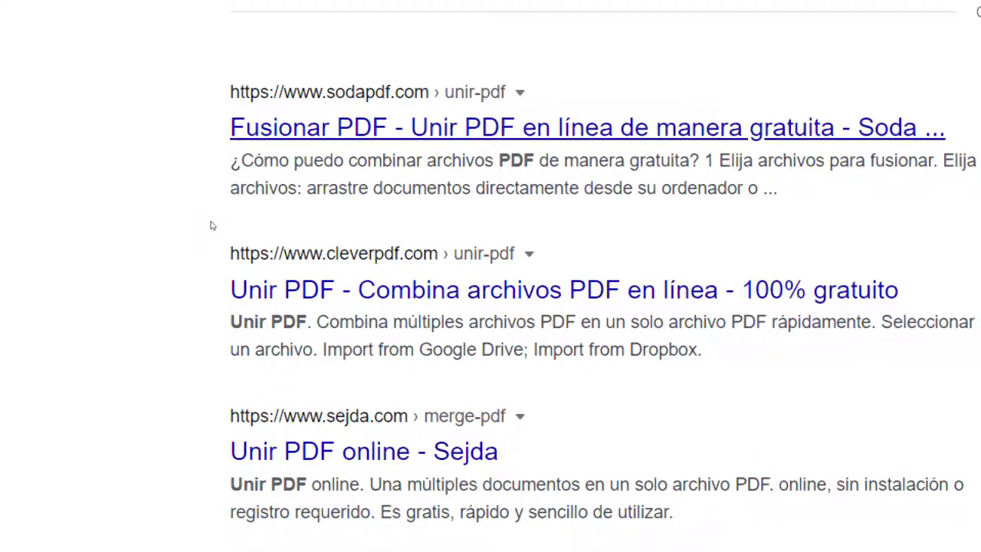
scroll(230, 383, "down", 2)
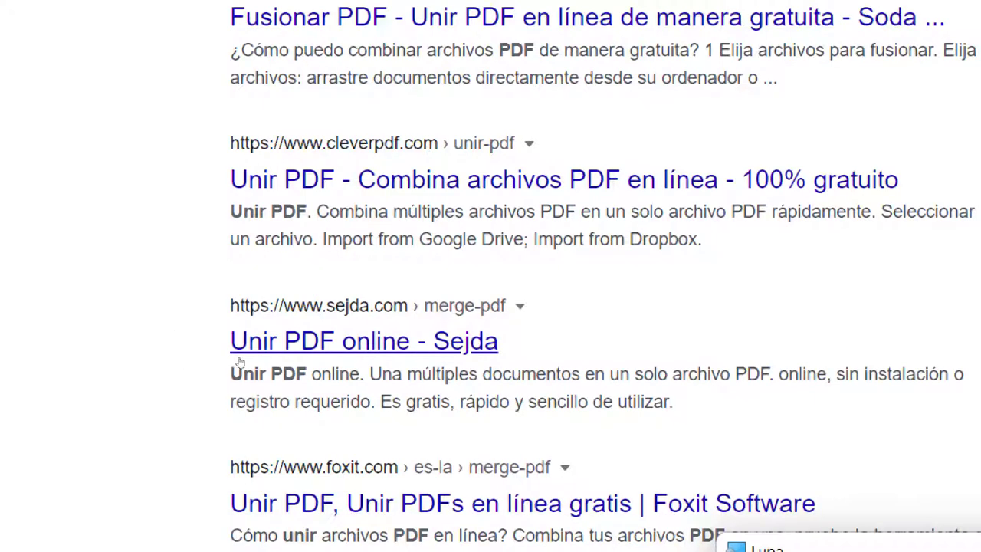
scroll(202, 448, "down", 1)
scroll(202, 448, "down", 4)
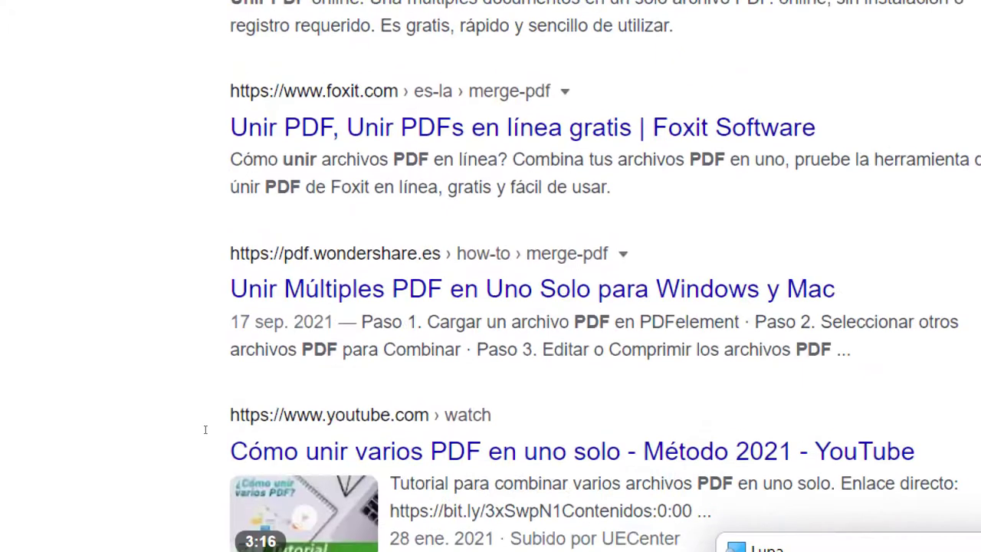
scroll(180, 263, "up", 10)
scroll(148, 91, "up", 6)
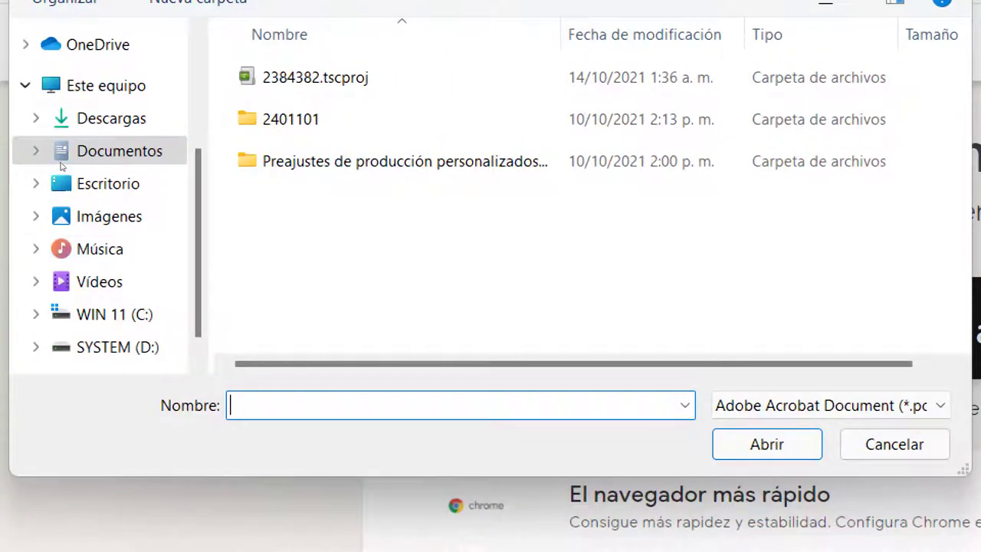
Load Pag1.pdf and Pag2.pdf from Escritorio into iLovePDF, then reset magnification to 100%
left_click(58, 188)
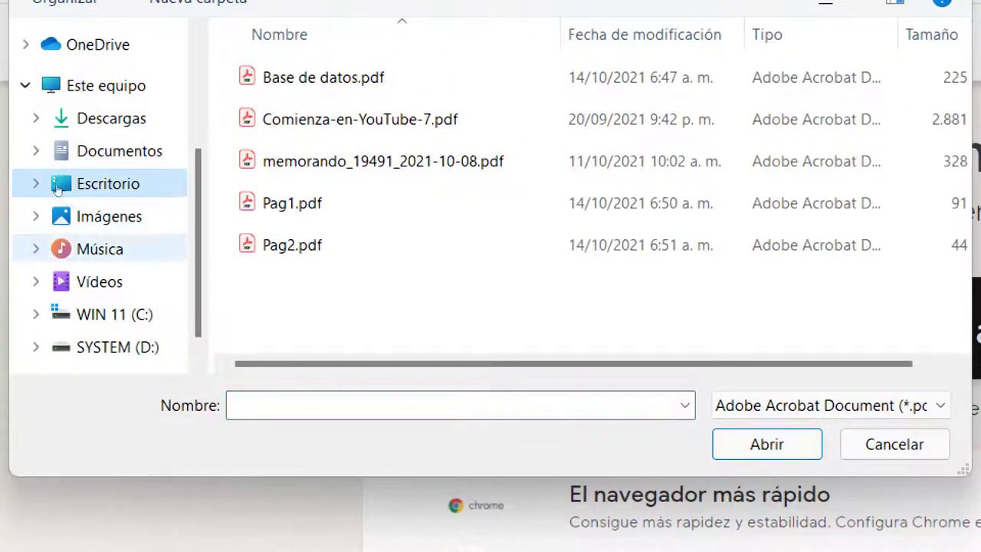
key("Tab")
key("Up")
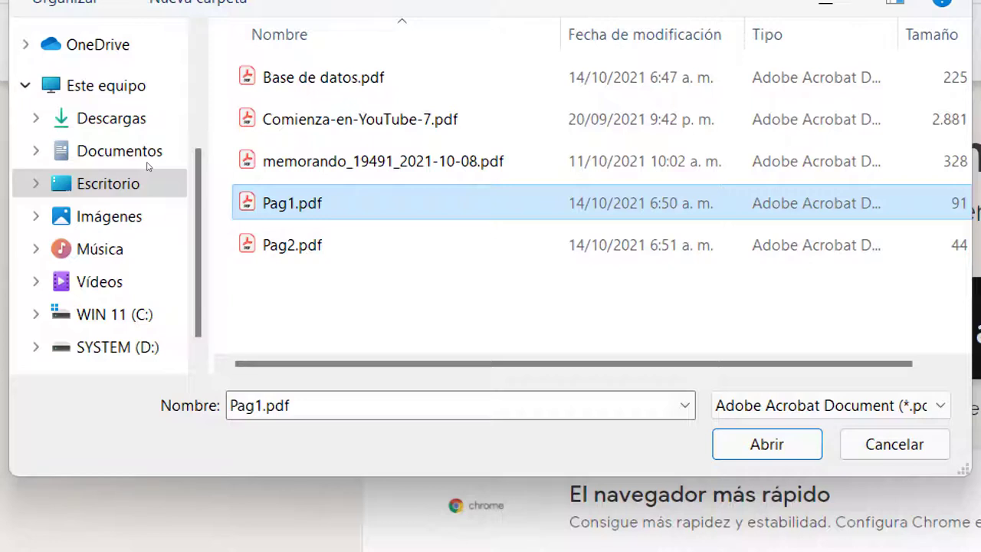
key("shift+Down")
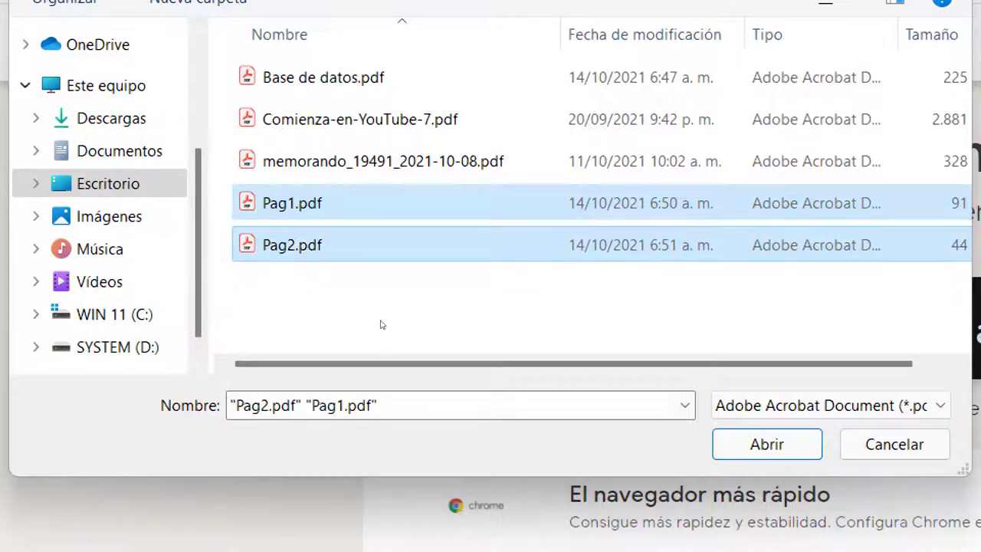
key("Tab")
key("Return")
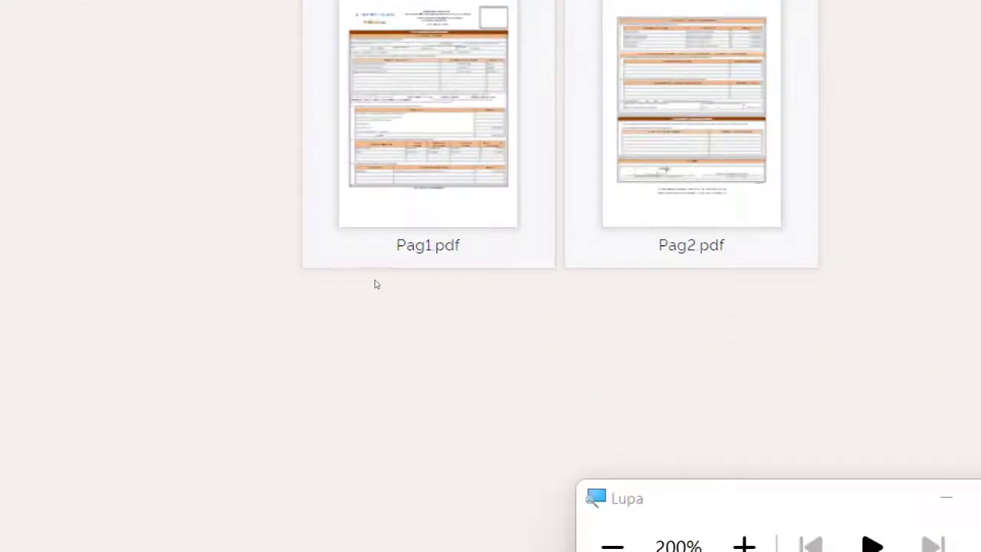
key("ctrl+alt+space")
key("super+minus")
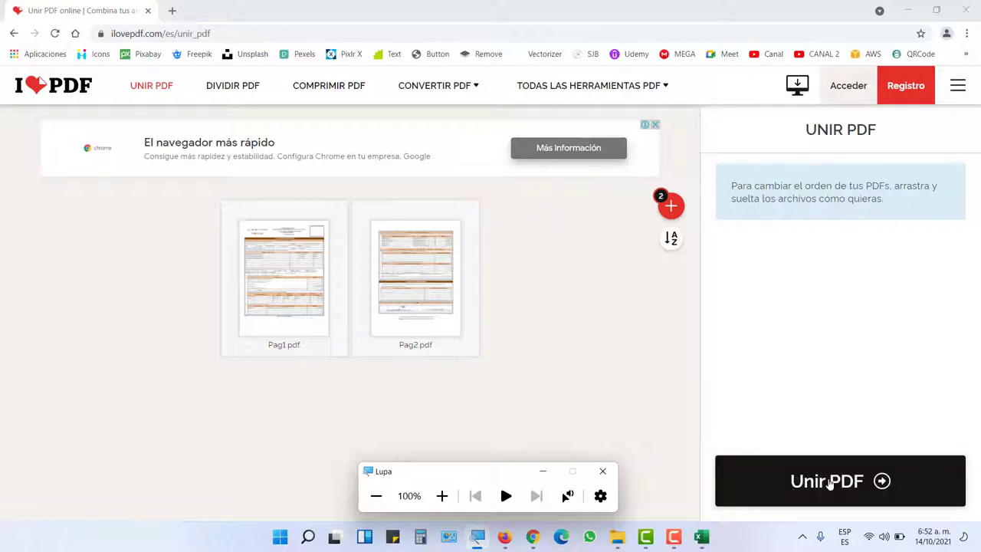
Merge the two PDFs in iLovePDF and save the result to the Desktop as Declaracion.pdf
left_click(835, 484)
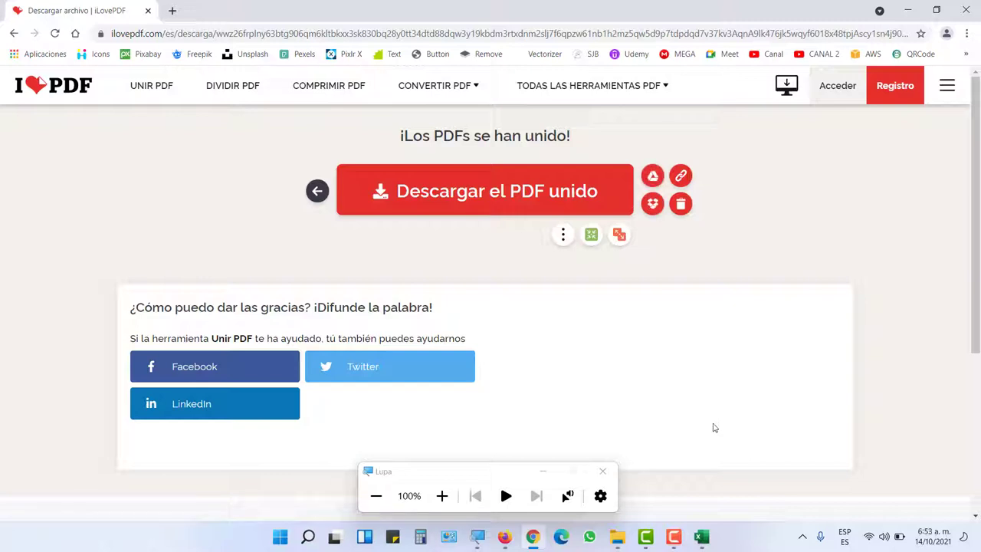
left_click(518, 205)
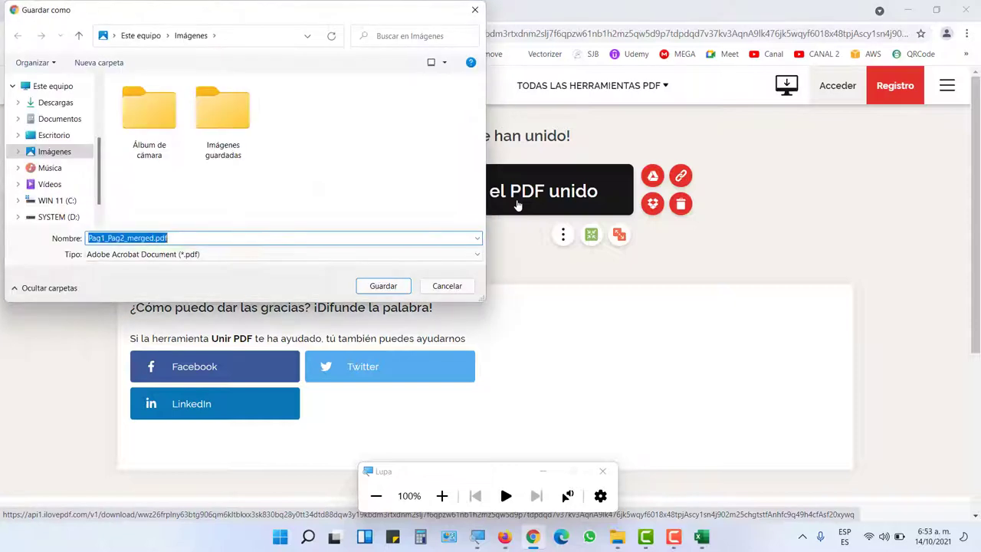
left_click(52, 134)
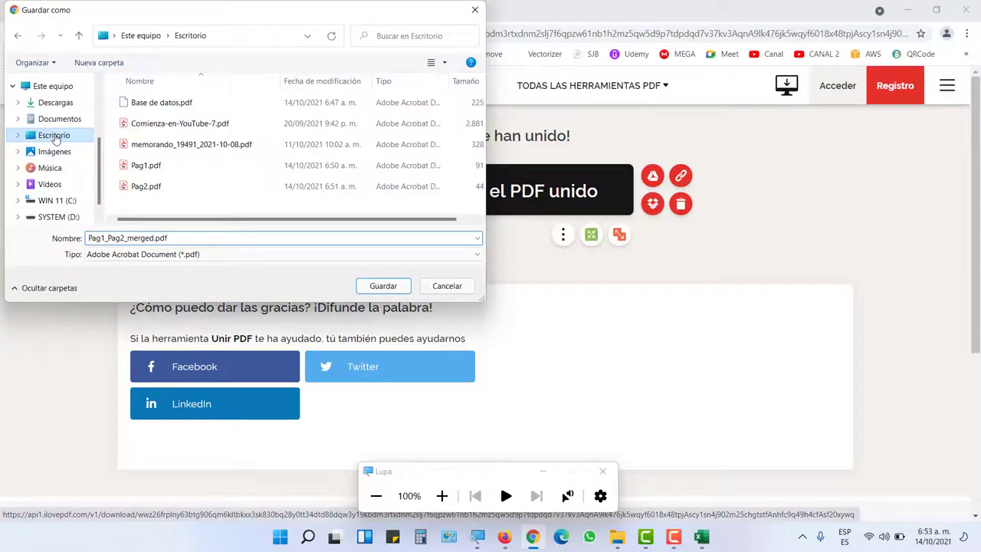
left_click(196, 240)
left_click(127, 238)
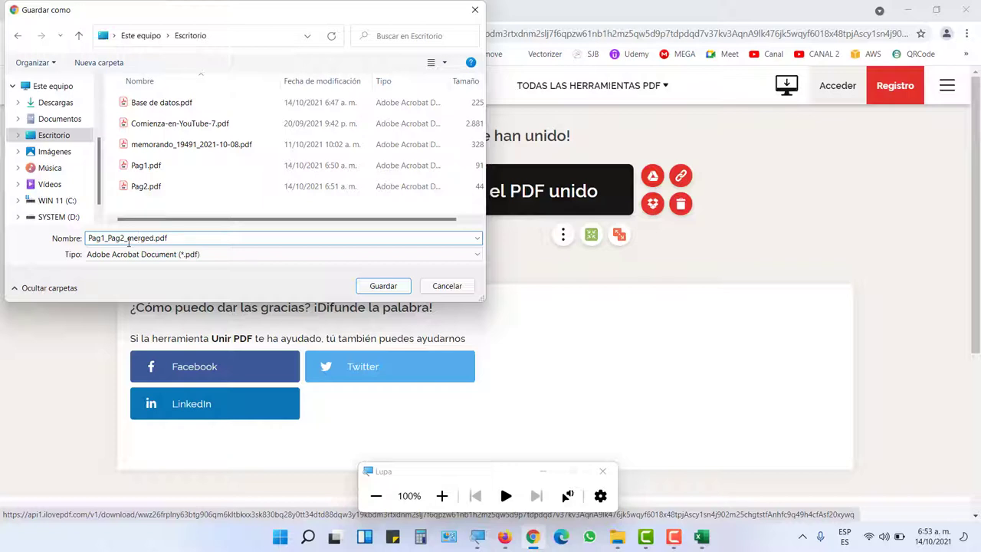
left_click_drag(188, 238, 36, 224)
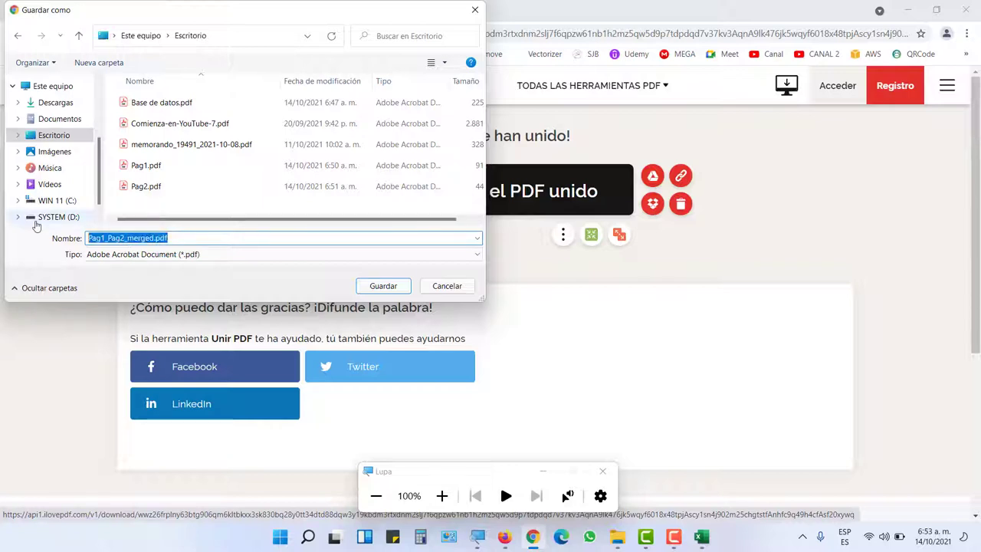
type("Declaracion")
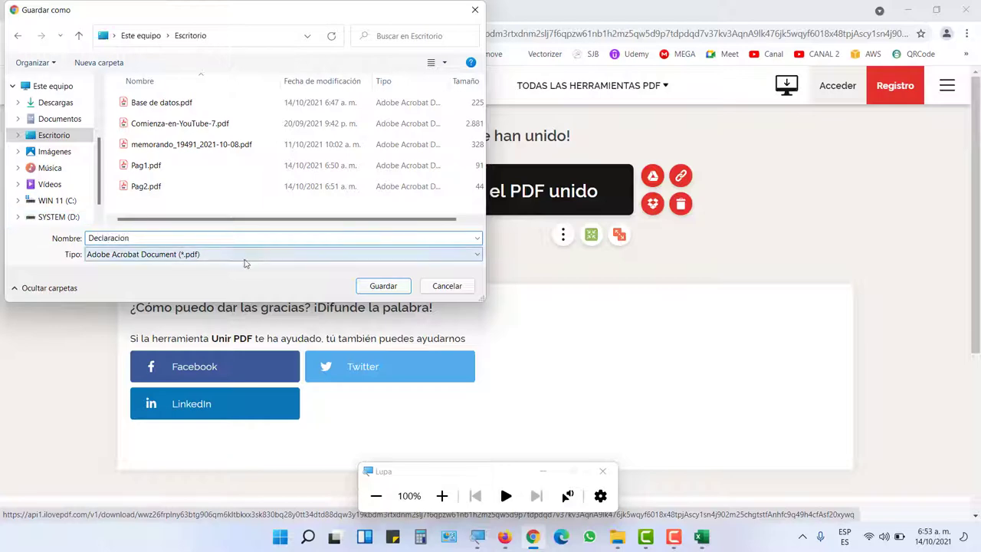
left_click(381, 285)
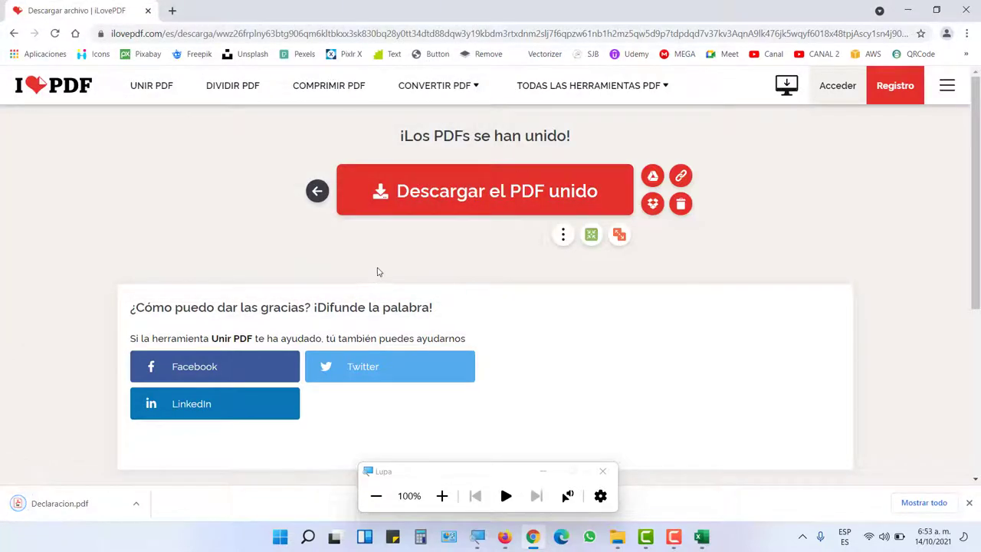
Review both pages of Declaracion.pdf in Acrobat Reader, then close it
key("super+d")
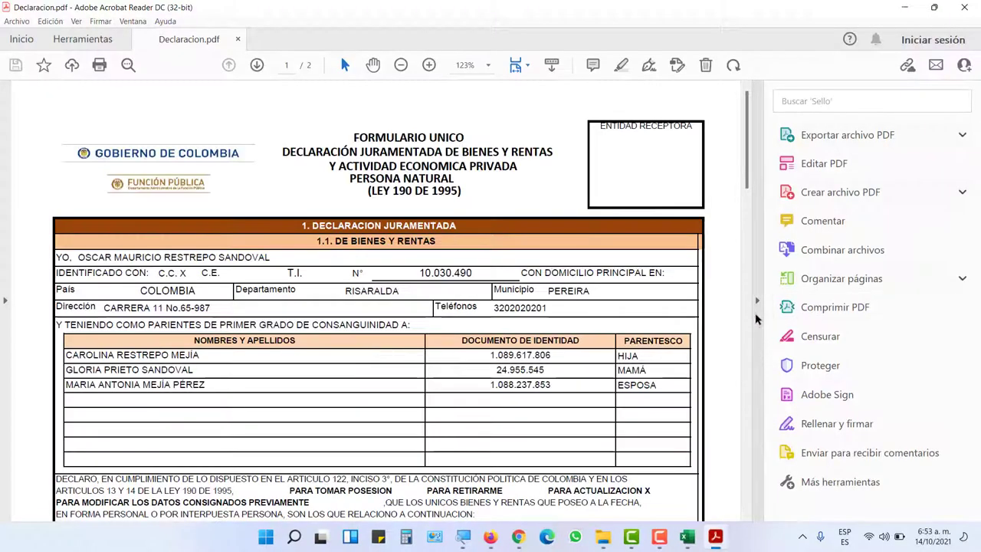
scroll(694, 388, "down", 2)
scroll(694, 388, "down", 3)
scroll(694, 387, "down", 3)
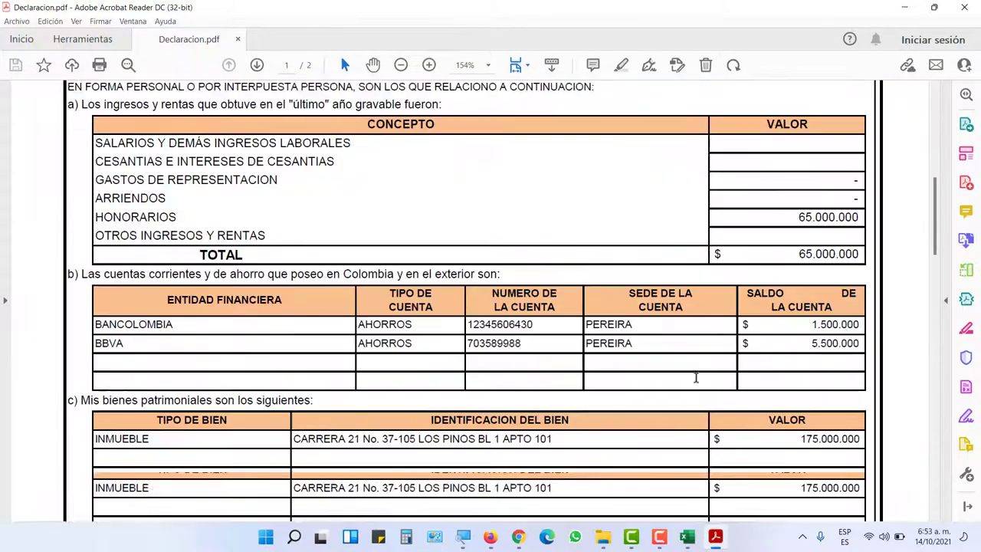
scroll(694, 387, "down", 3)
scroll(694, 388, "down", 3)
scroll(700, 372, "down", 1)
scroll(701, 373, "down", 3)
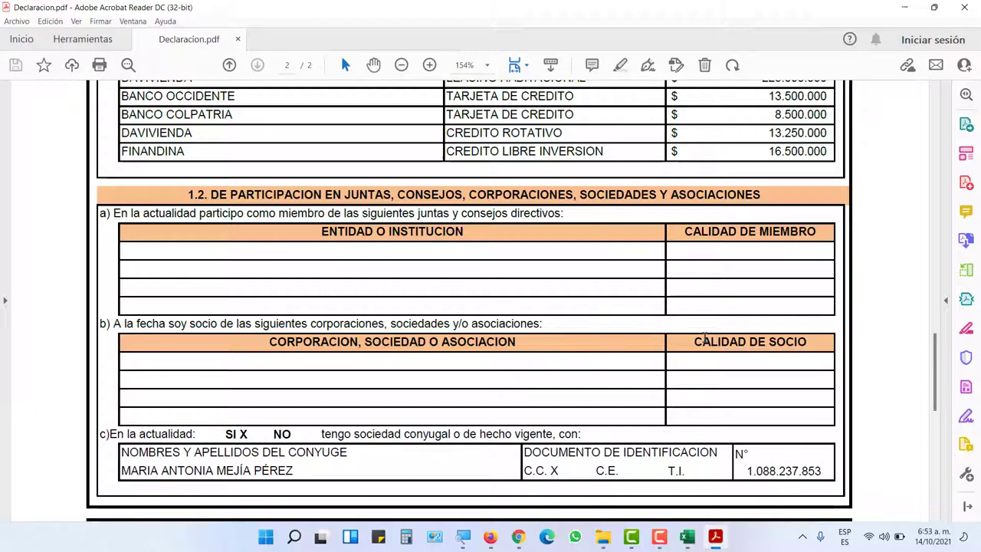
scroll(647, 325, "down", 3)
scroll(648, 325, "down", 5)
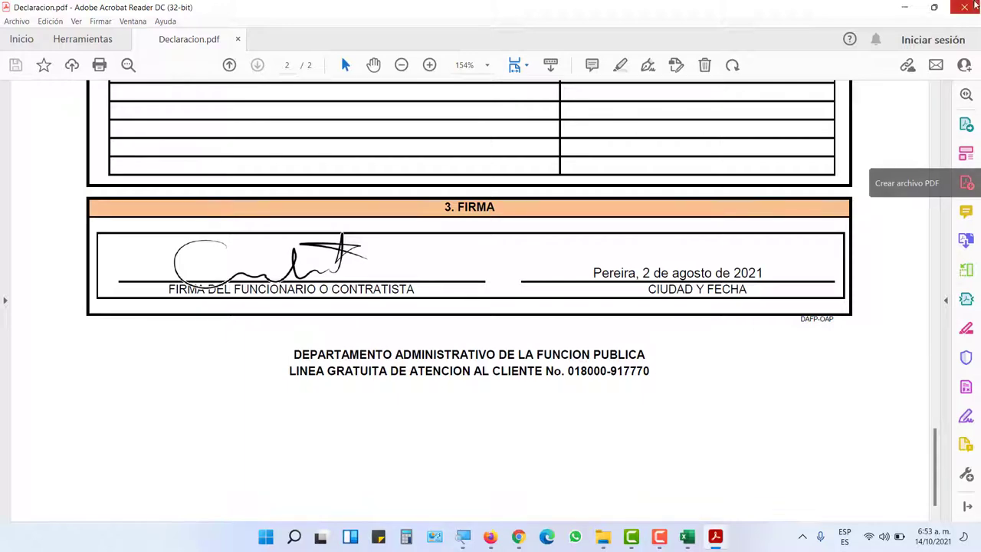
left_click(964, 7)
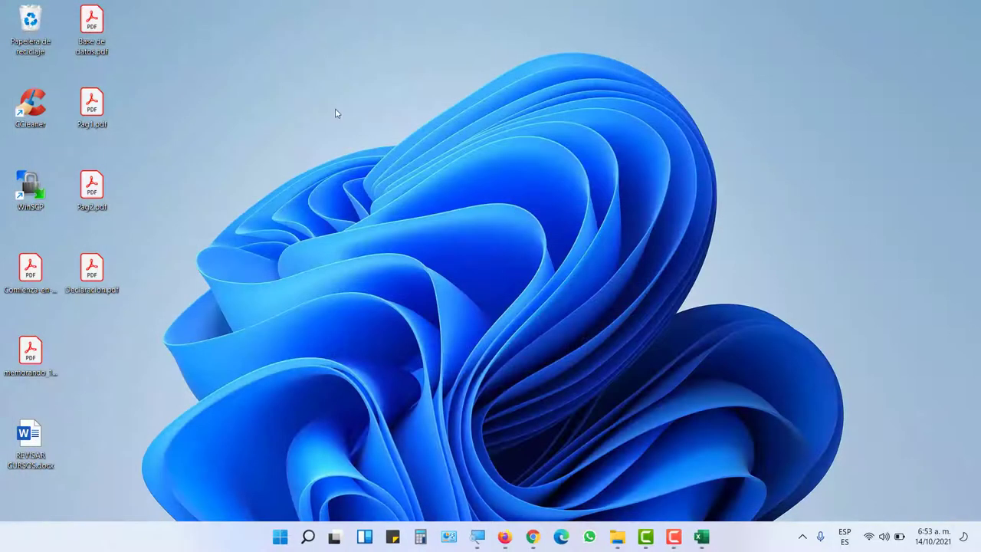
Select Pag1.pdf and Pag2.pdf together and drag them to the Recycle Bin
left_click_drag(166, 88, 77, 219)
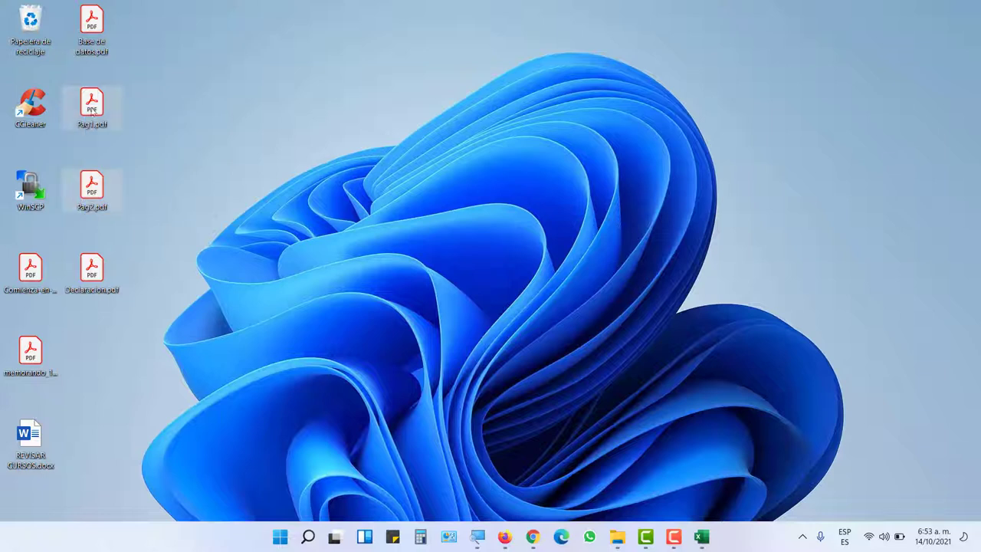
left_click_drag(90, 98, 31, 23)
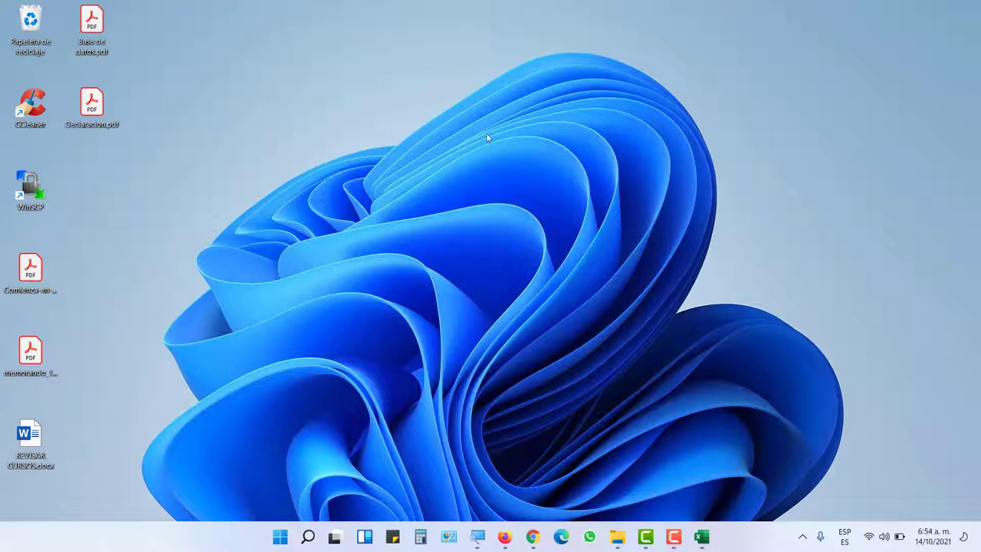
From Hoja1 of the workbook, start a Save As with PDF (*.pdf) as the file type
left_click(701, 537)
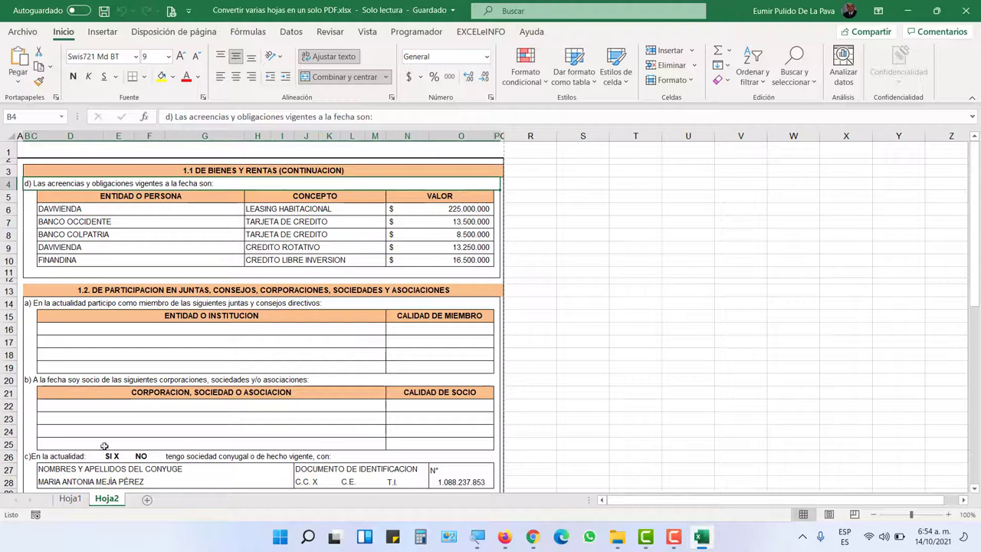
left_click(70, 499)
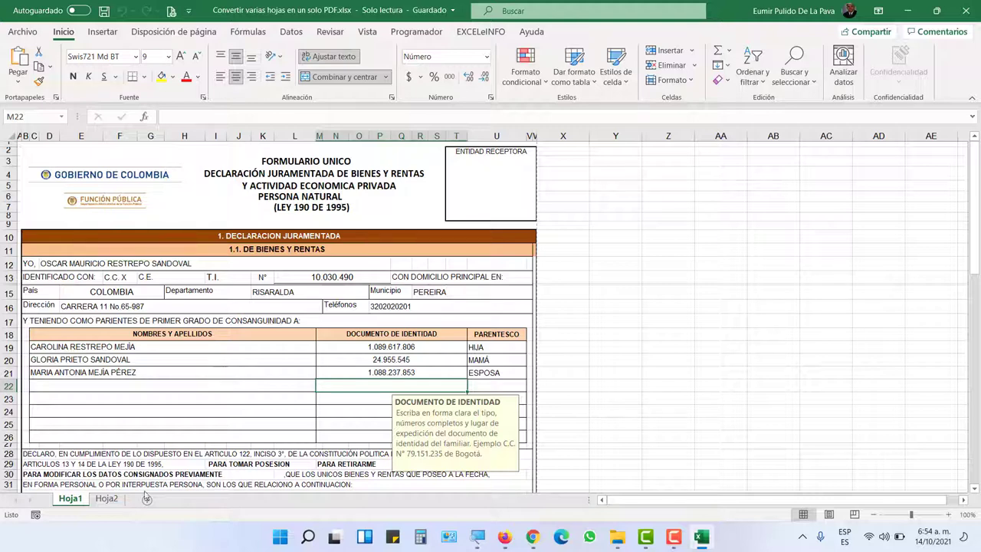
left_click(23, 35)
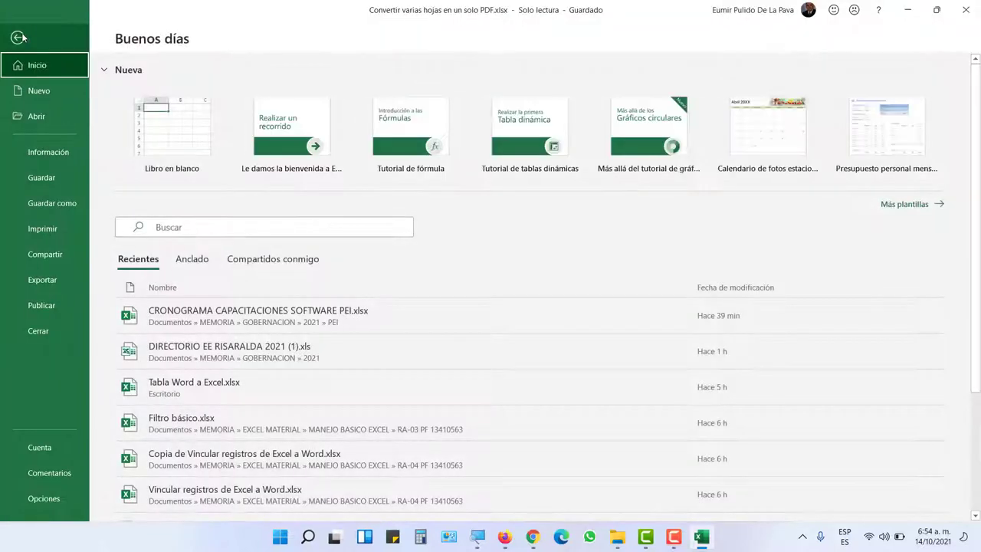
left_click(60, 209)
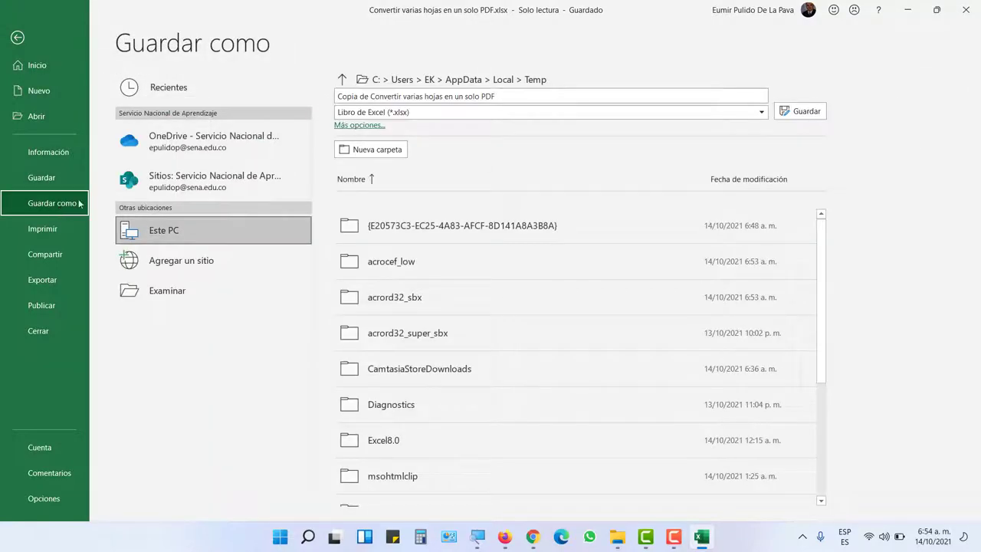
left_click(391, 112)
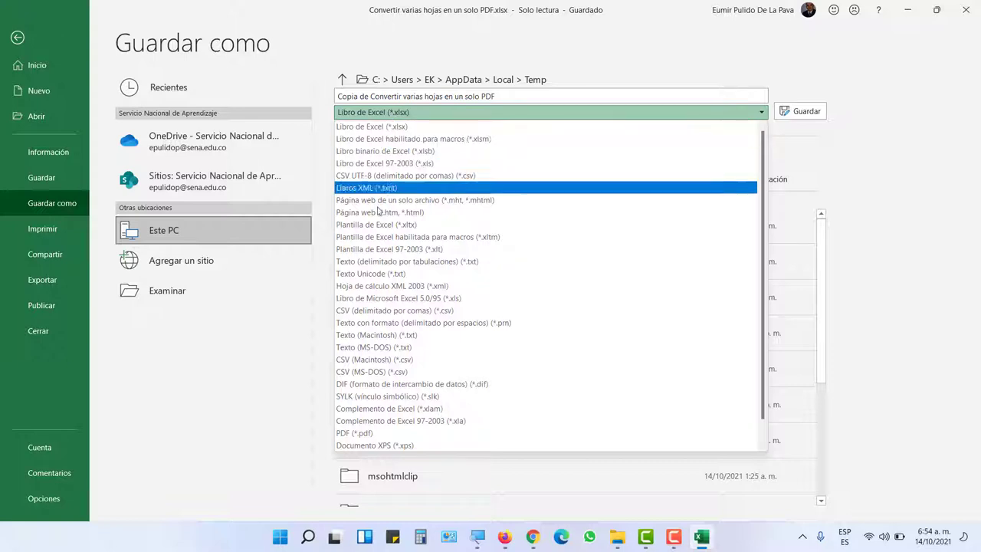
left_click(359, 432)
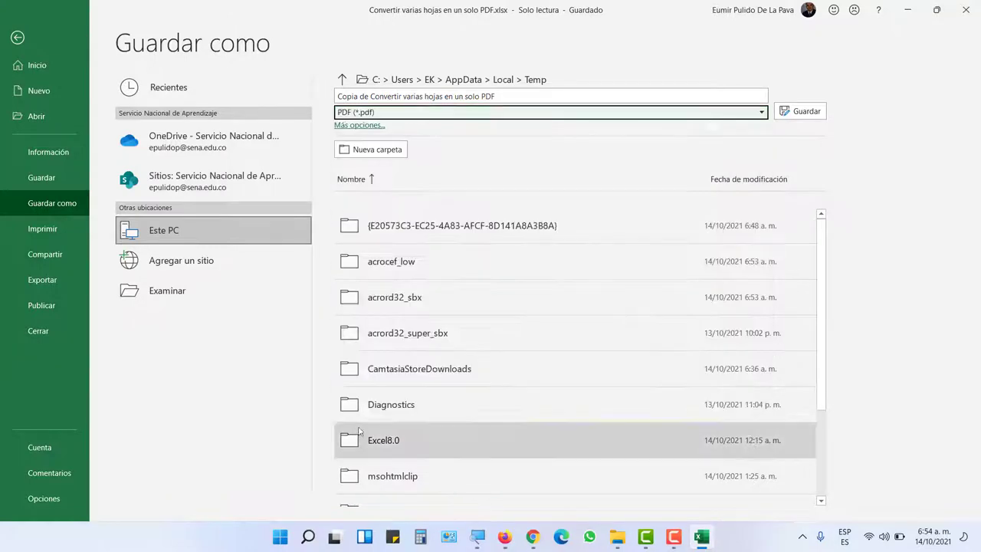
Name the PDF 'Declaracion bienes y rentas' and bring up the save-location window
left_click(505, 97)
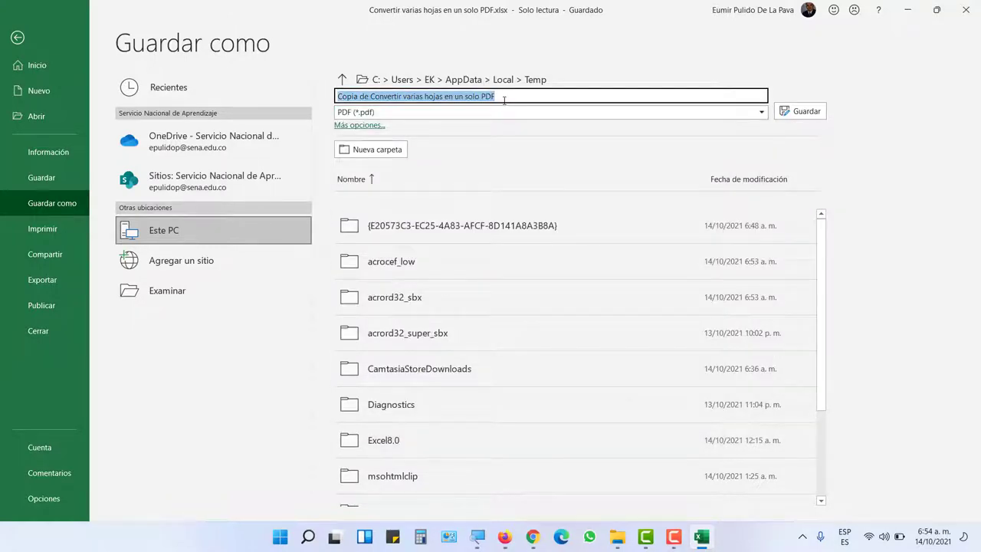
type("Declaracio")
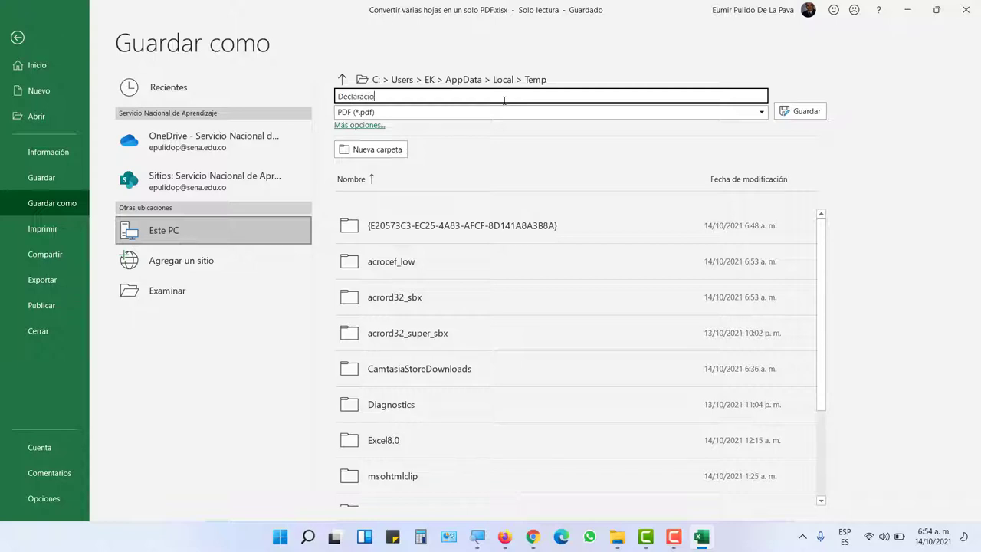
type("ienes y rentas")
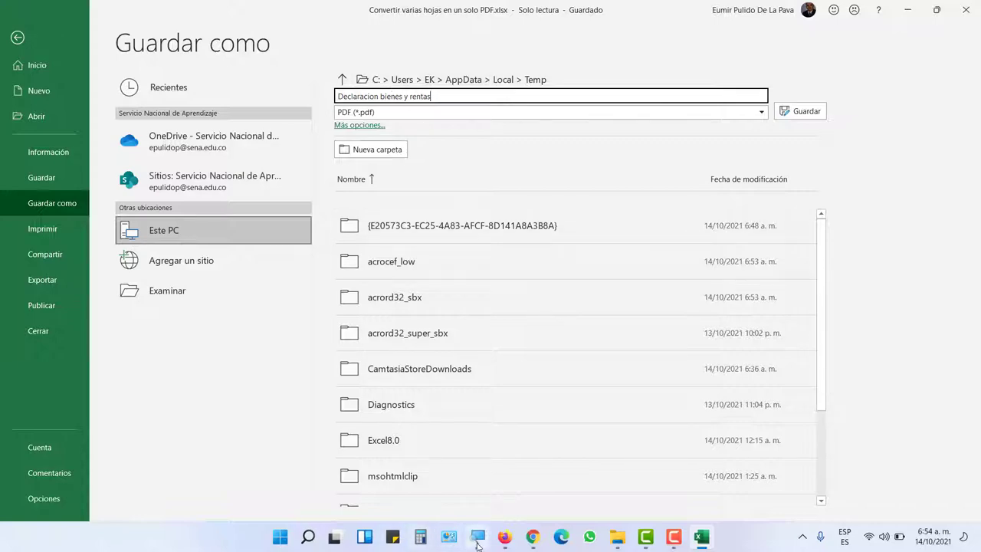
left_click(478, 537)
left_click(440, 496)
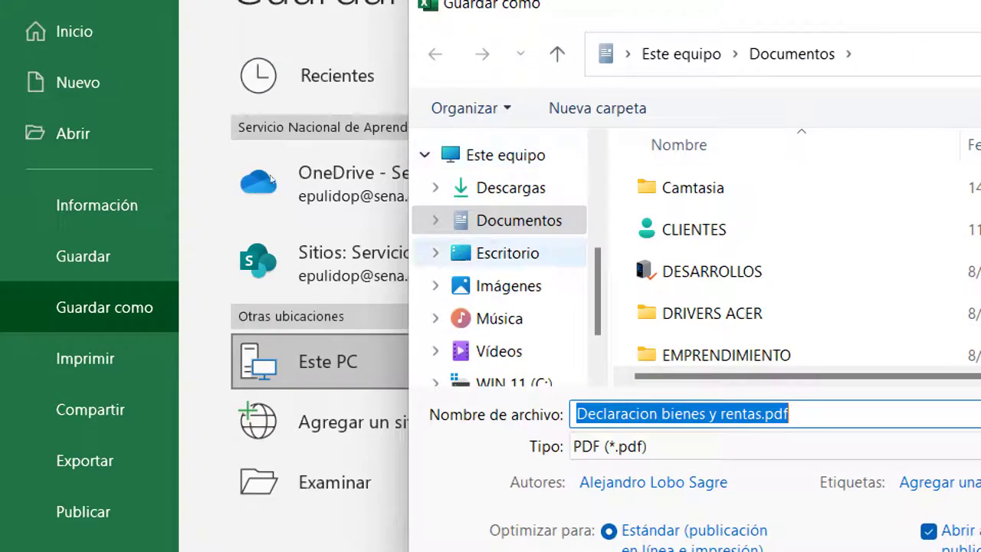
Choose Escritorio as the save location, keeping PDF as the file type
left_click(507, 253)
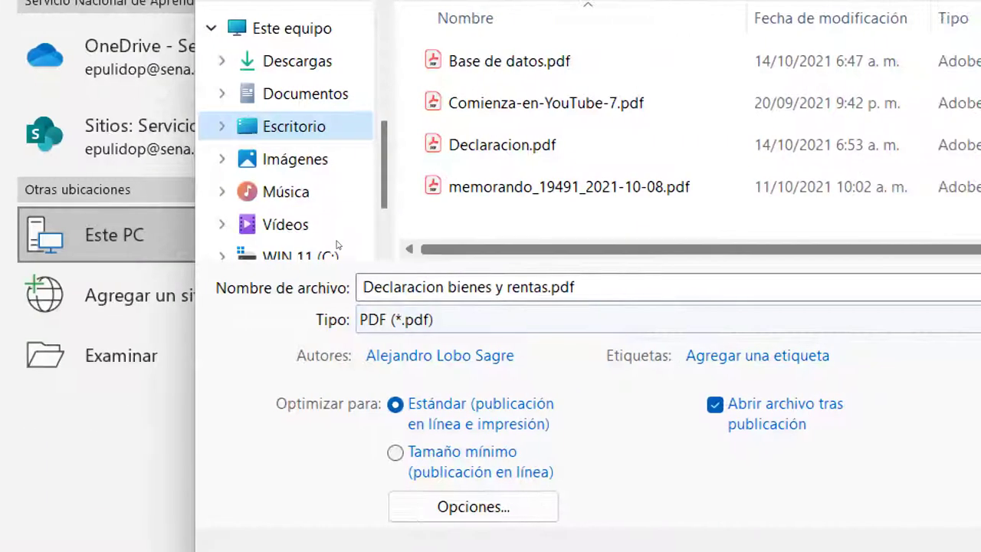
key("alt+Down")
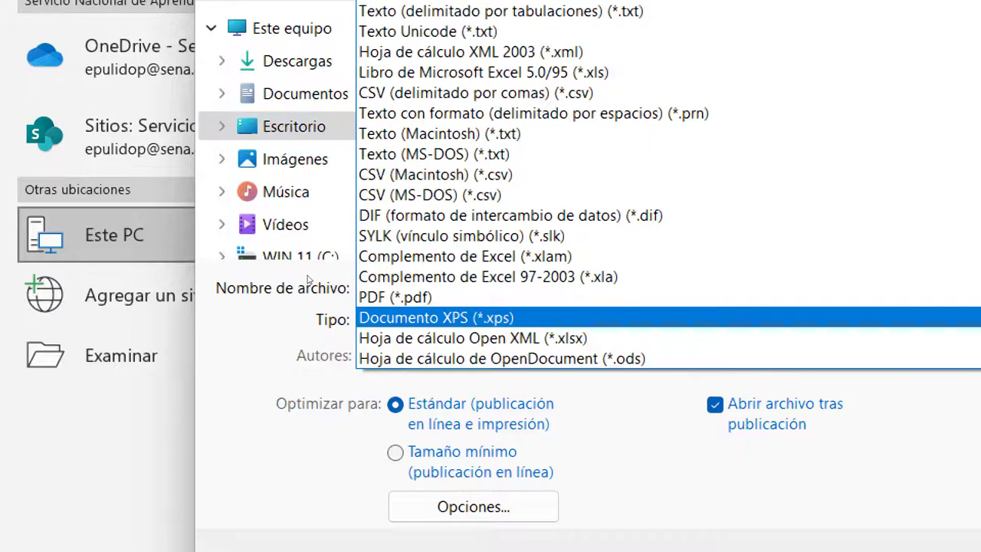
key("Up")
key("Return")
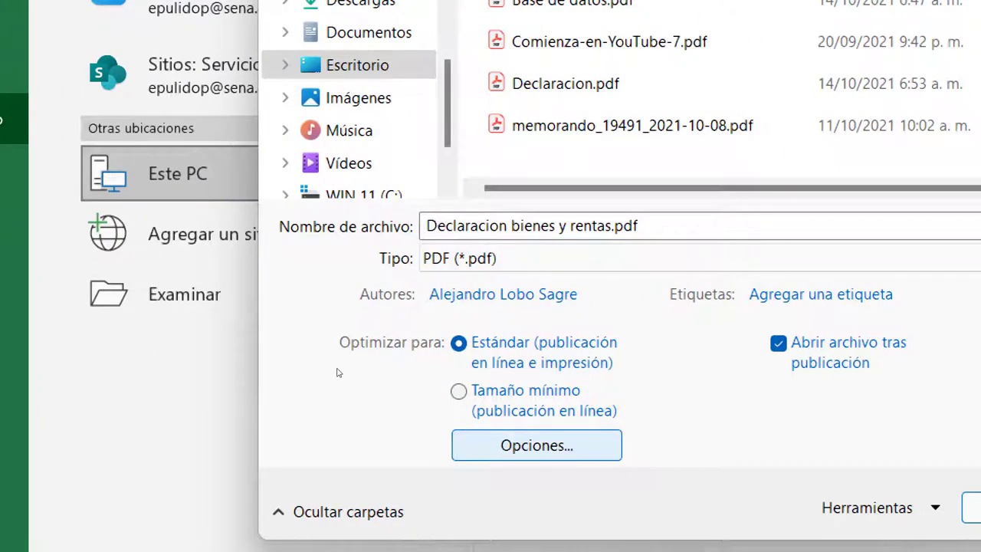
Reselect PDF (*.pdf) as the type and bring up the PDF Options dialog
key("alt+t")
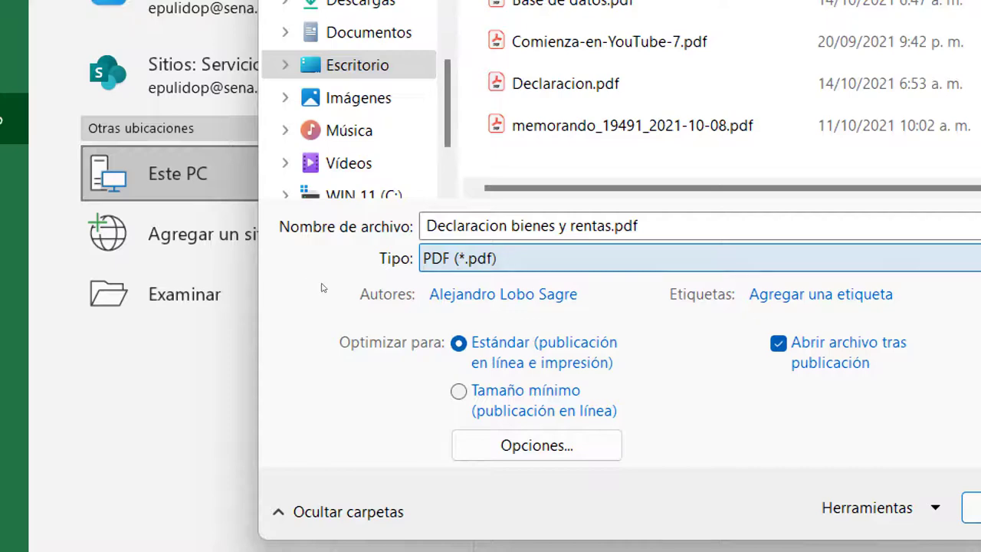
key("alt+Down")
key("Escape")
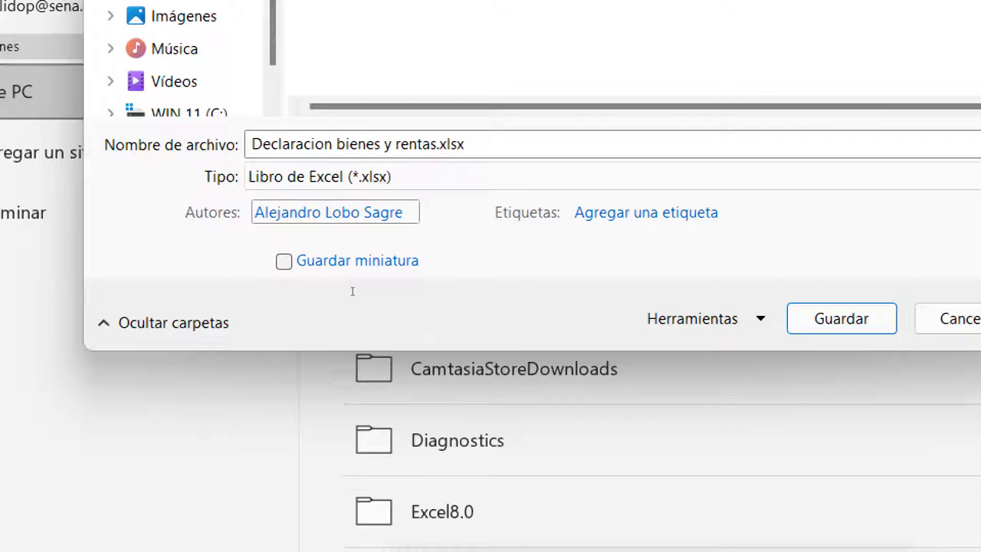
left_click(322, 176)
left_click(322, 151)
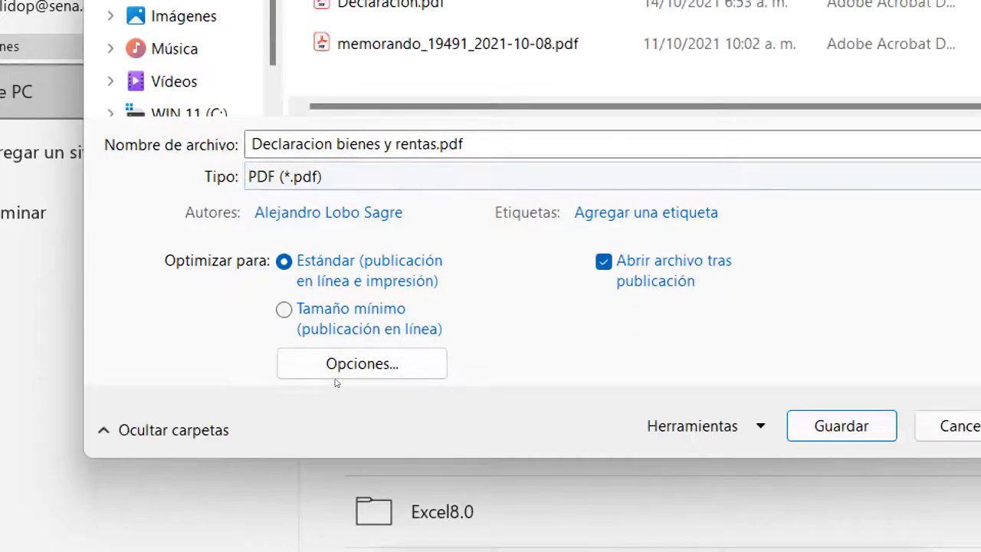
left_click(341, 365)
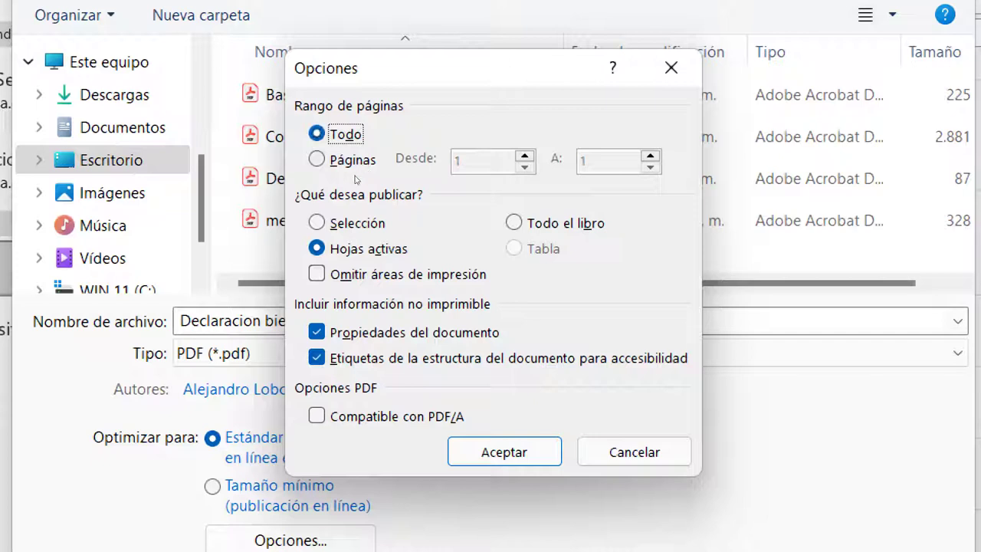
Set the page range to Todo and publish Todo el libro as the PDF
left_click(356, 179)
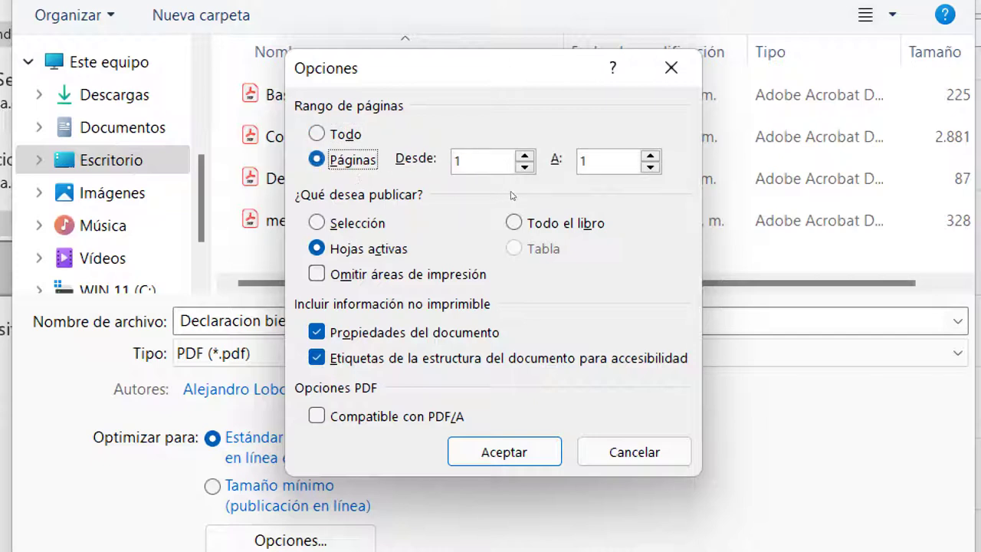
key("alt+a")
key("Up")
key("Up")
key("alt+t")
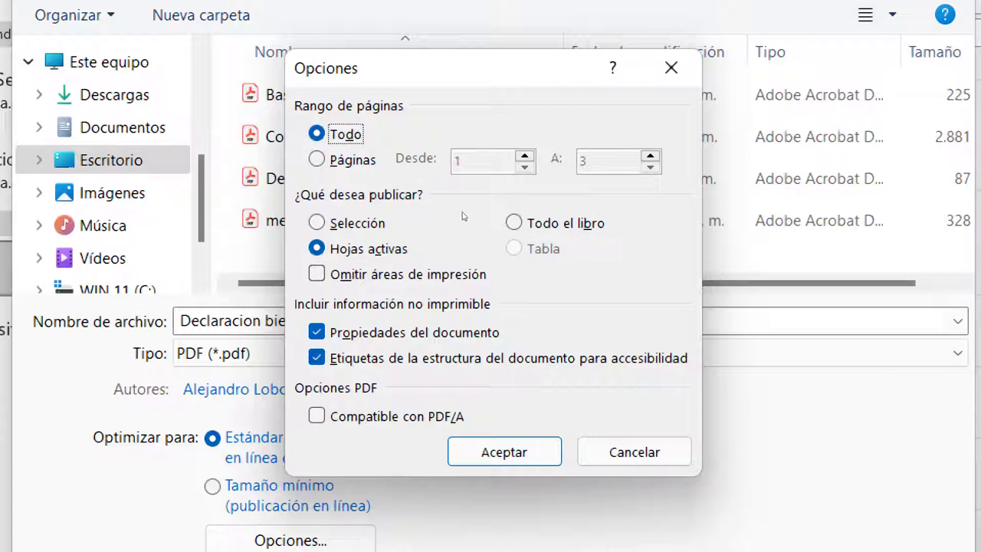
key("alt+b")
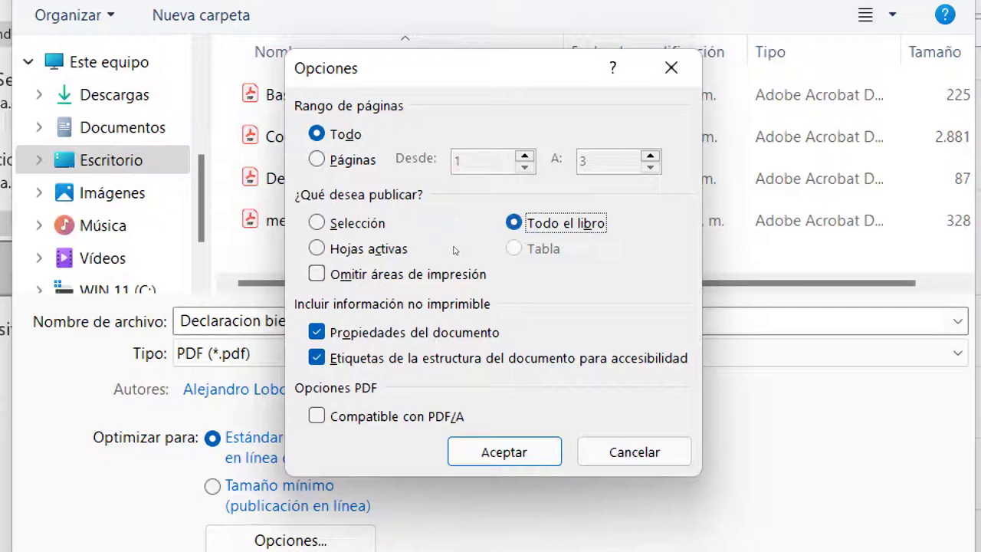
key("Return")
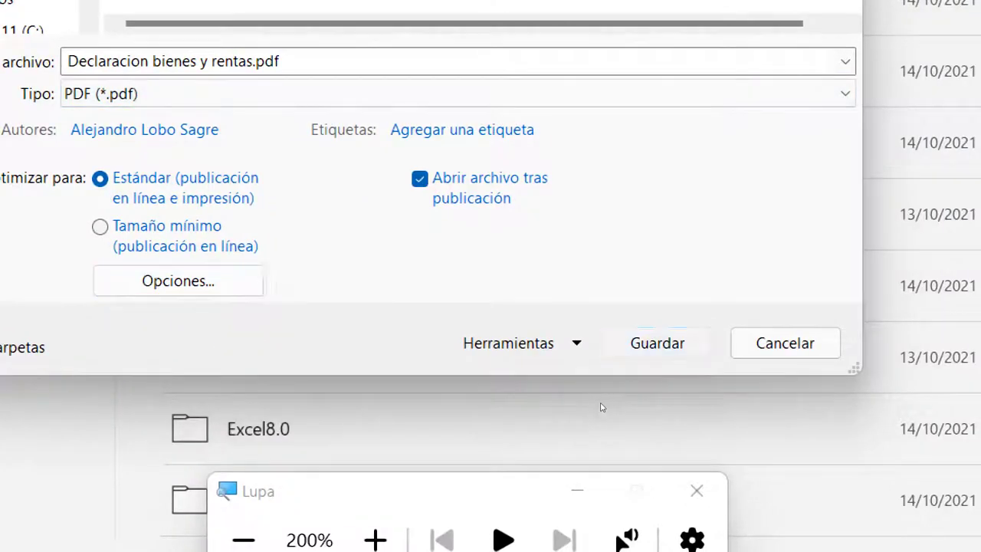
key("Return")
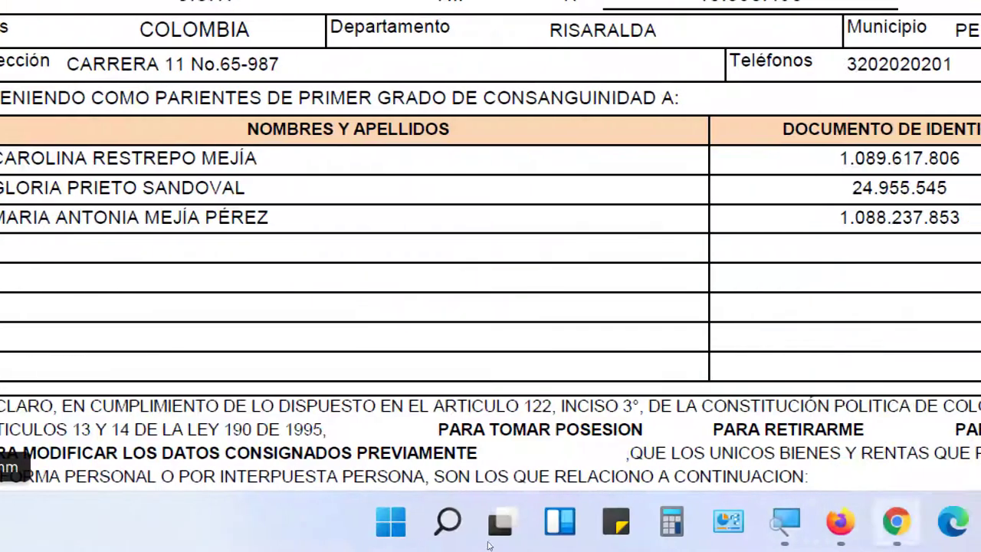
Scroll through both pages of Declaracion bienes y rentas.pdf, then switch back to Excel
left_click(785, 521)
left_click(611, 438)
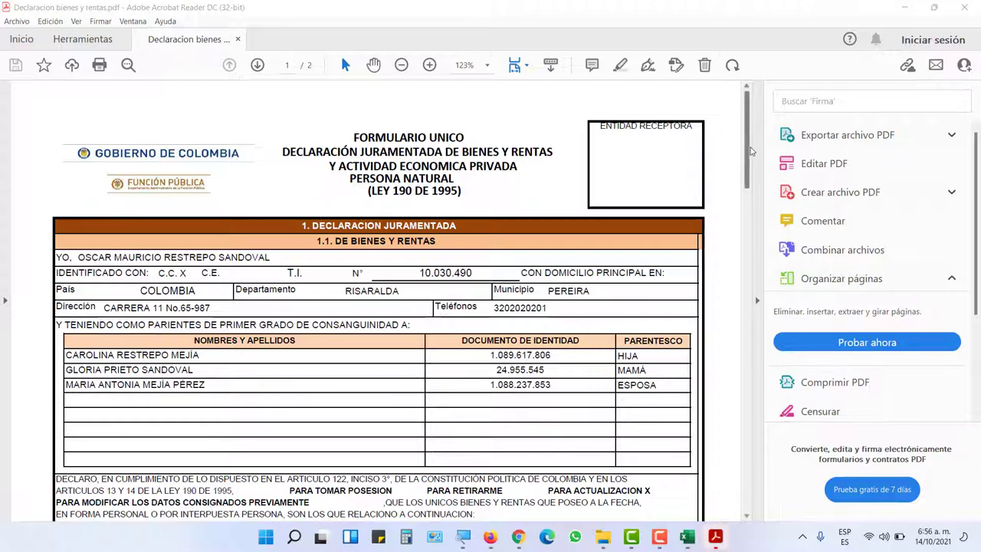
left_click_drag(749, 150, 739, 472)
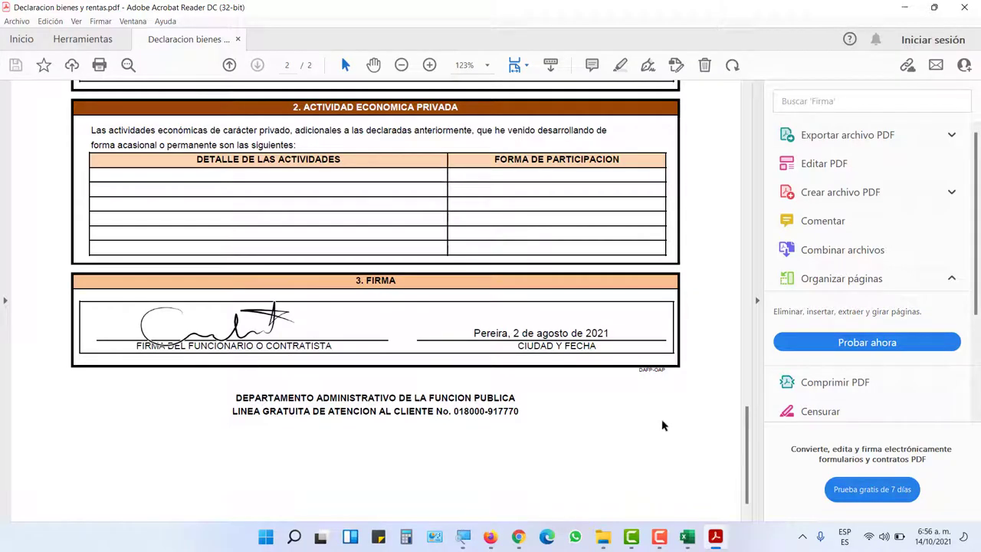
scroll(661, 423, "up", 2)
scroll(661, 423, "up", 5)
scroll(661, 423, "up", 5)
scroll(661, 424, "up", 2)
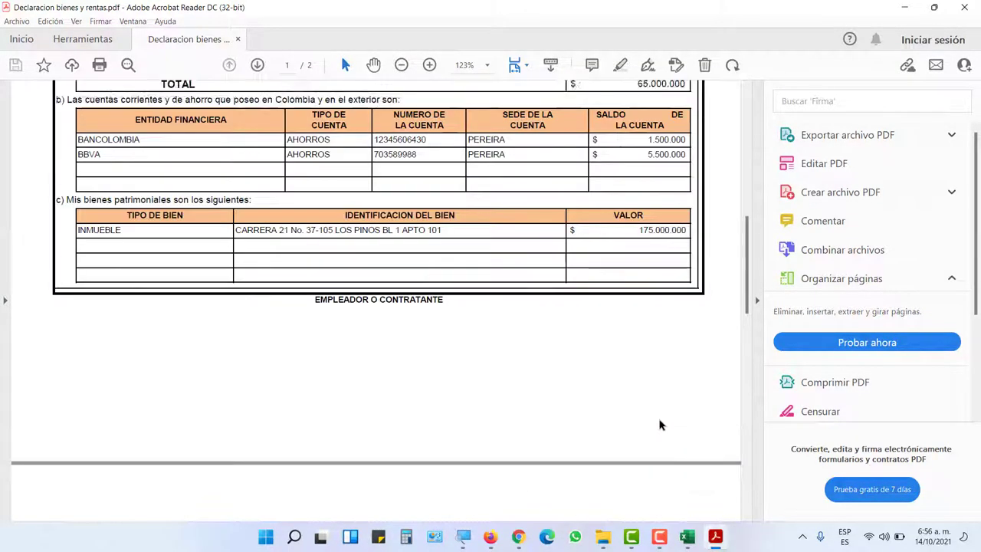
scroll(661, 423, "up", 5)
scroll(661, 426, "up", 1)
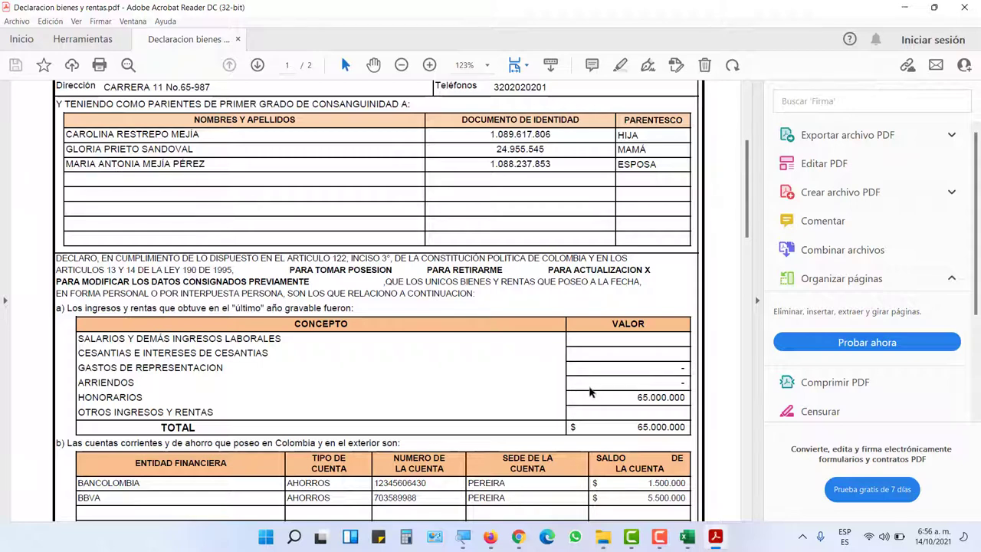
key("alt+Tab")
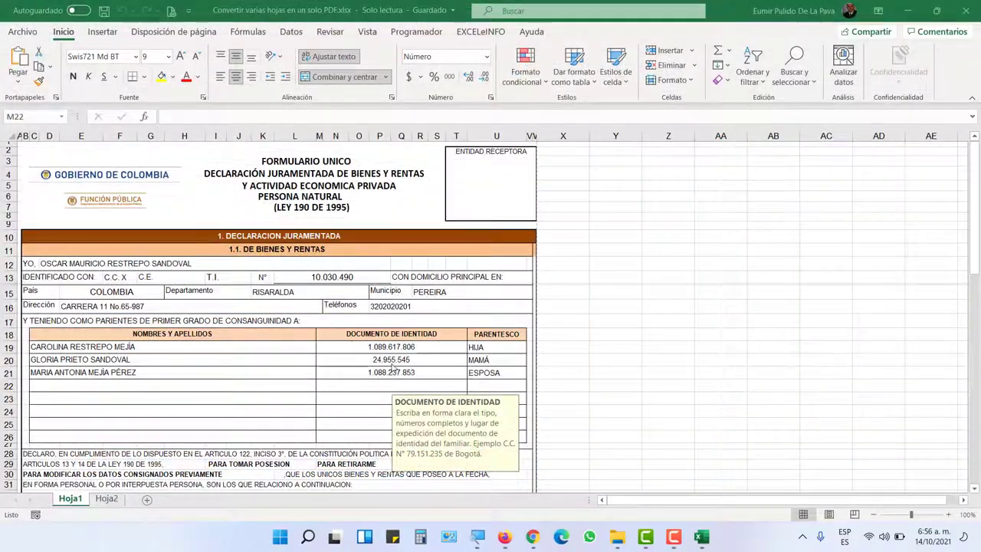